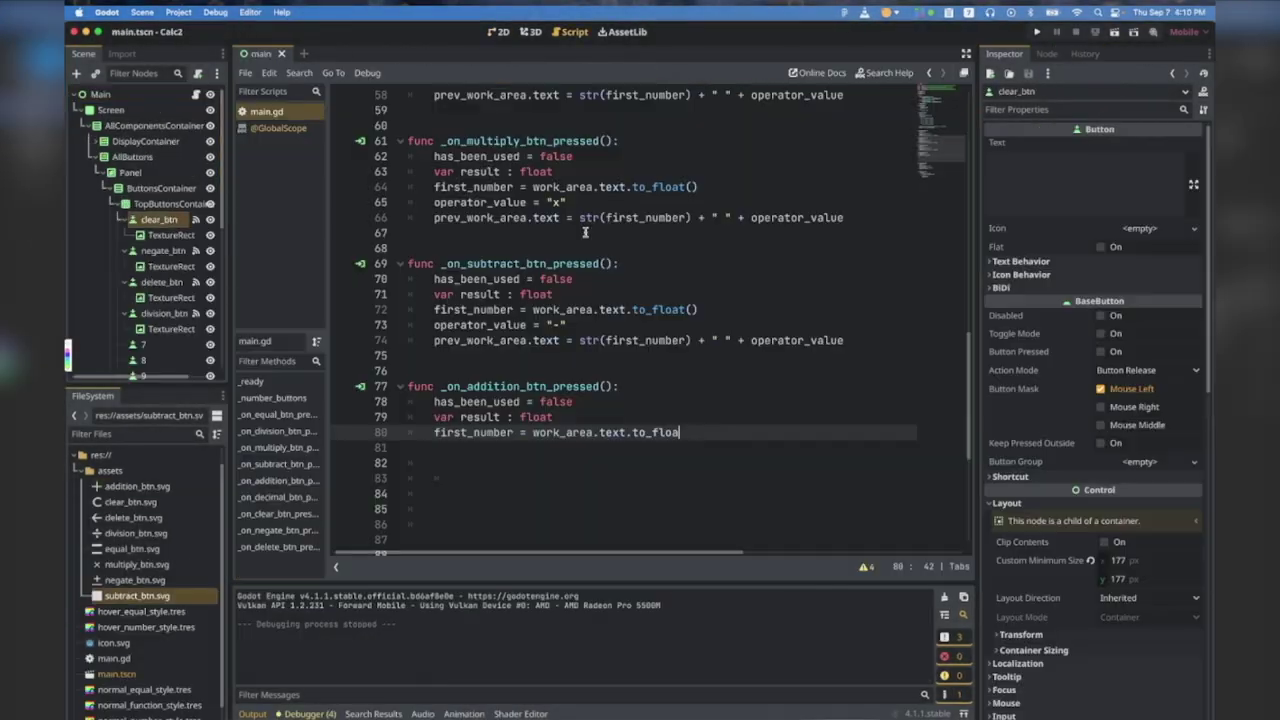
Step: Complete line 80's first_number with to_float() and start an operator_value line below it
scroll(577, 234, down, 6)
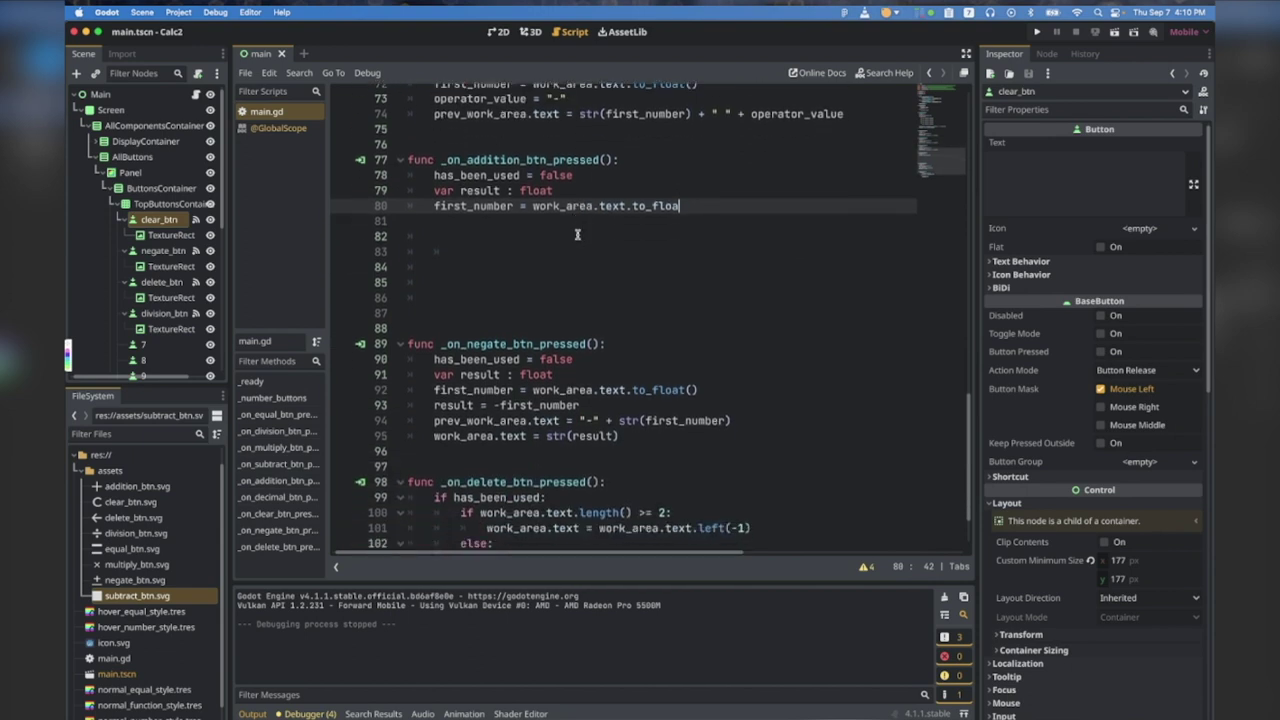
text(t())
key(Return)
text(operator_valu)
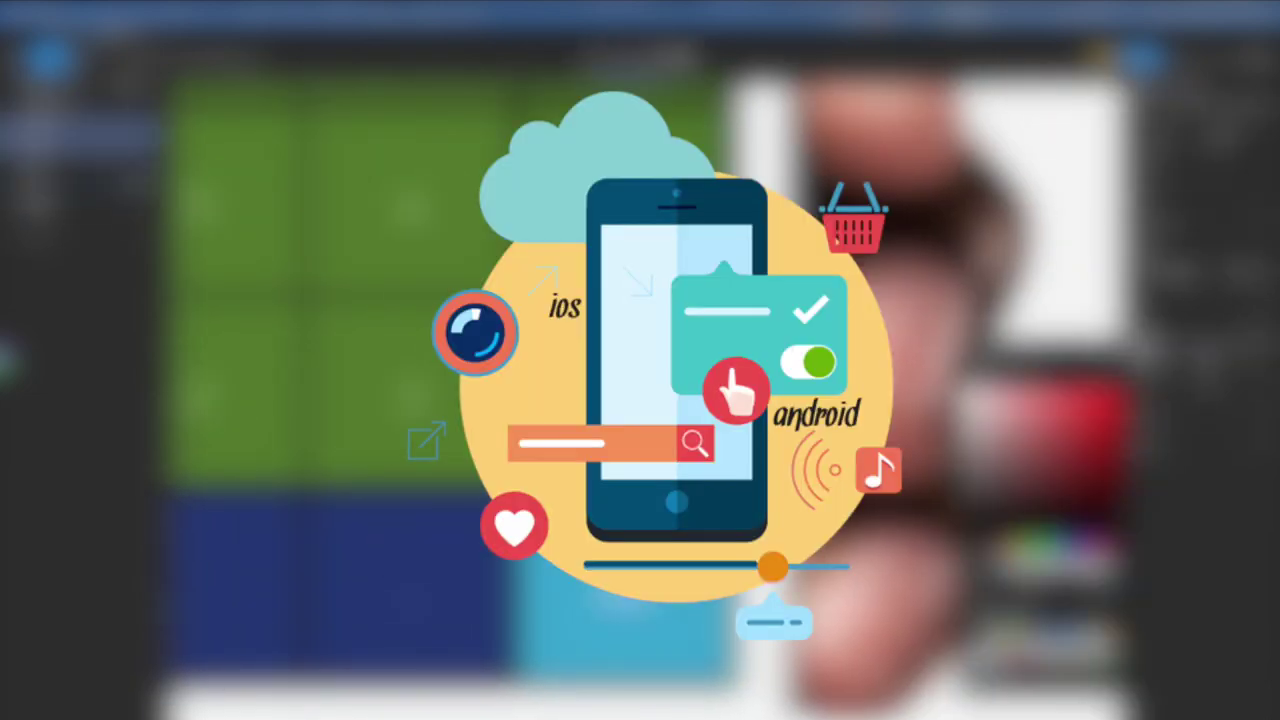
Step: Copy the green overlays on the backspace, ± and C keys down across the keypad
scroll(638, 470, down, 3)
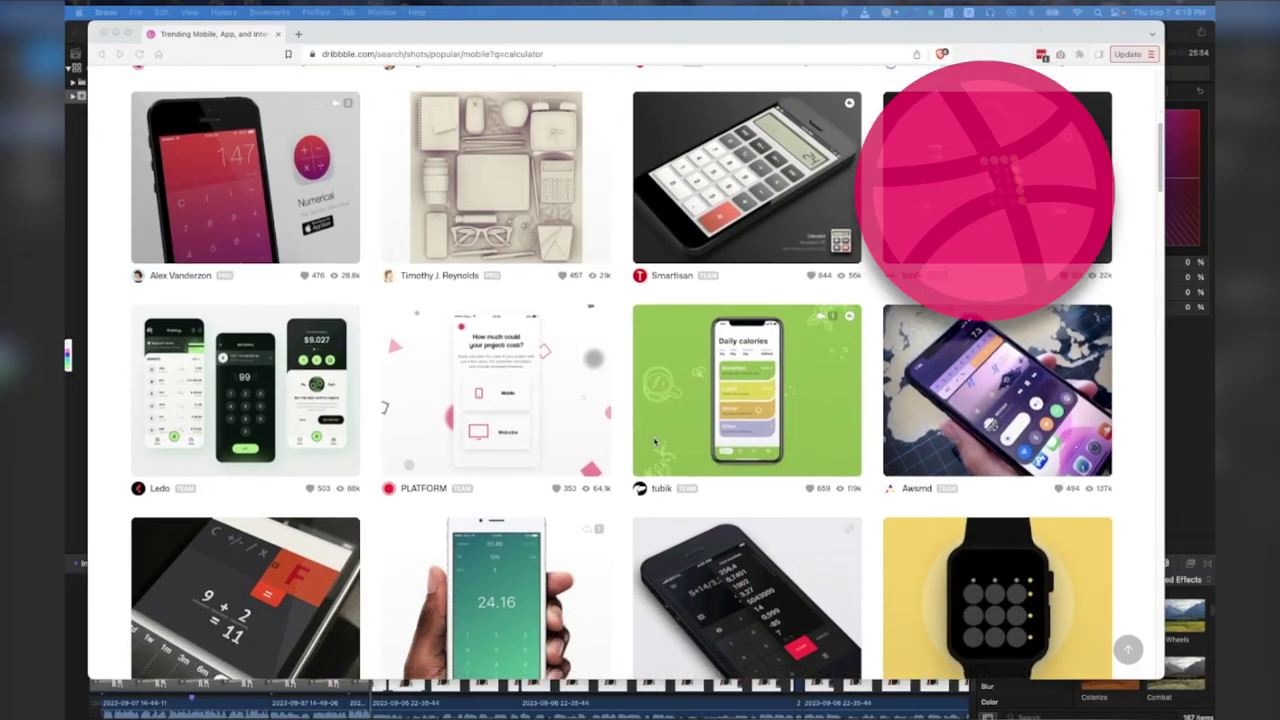
scroll(650, 450, down, 3)
scroll(655, 441, down, 8)
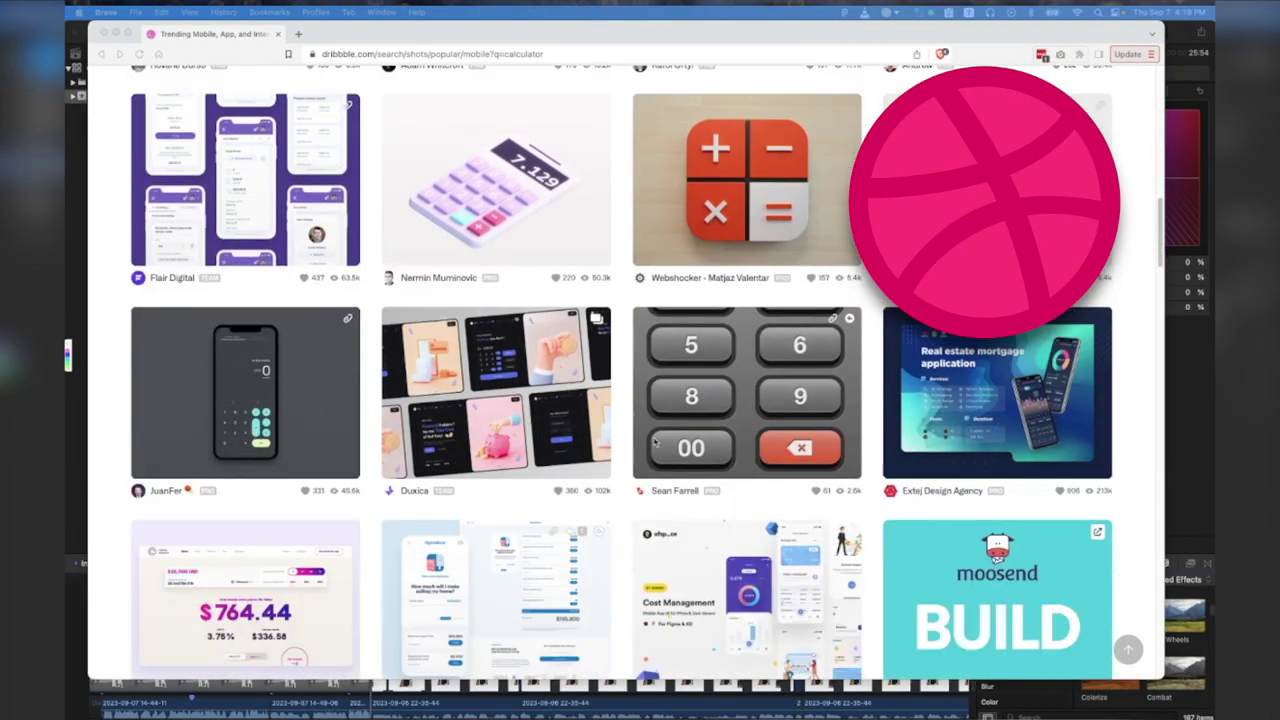
scroll(655, 441, down, 9)
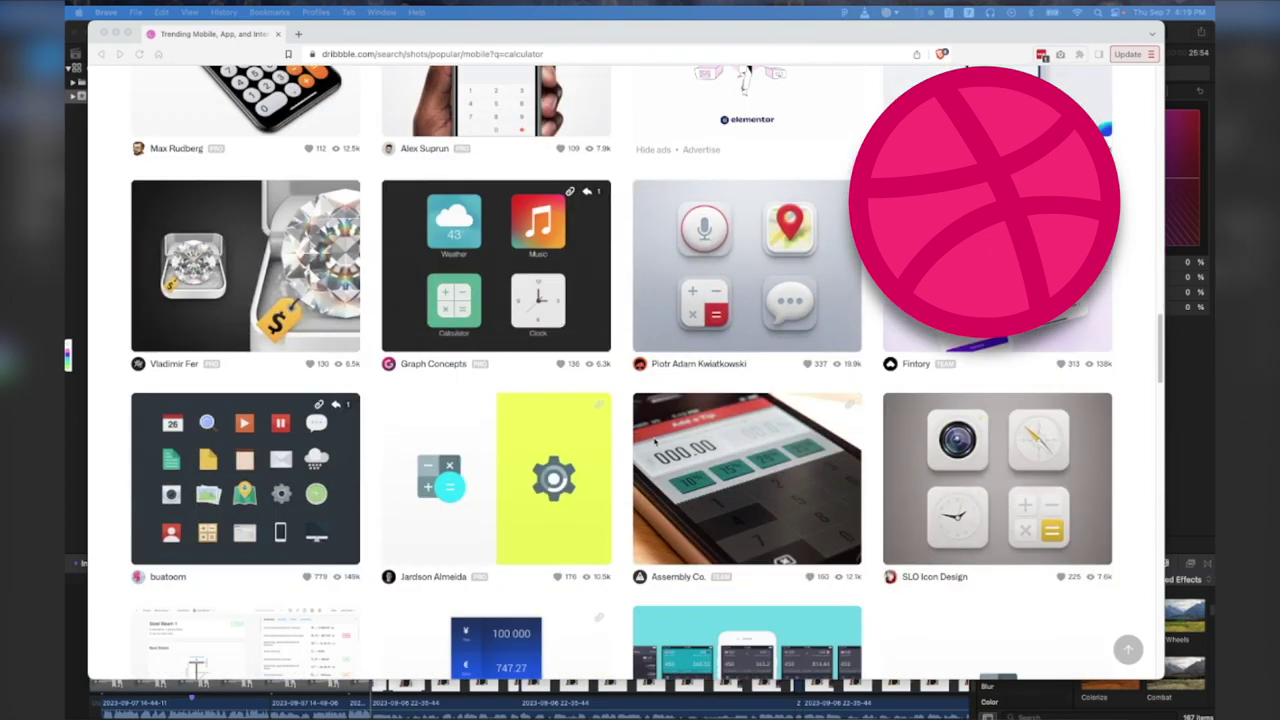
scroll(655, 441, down, 4)
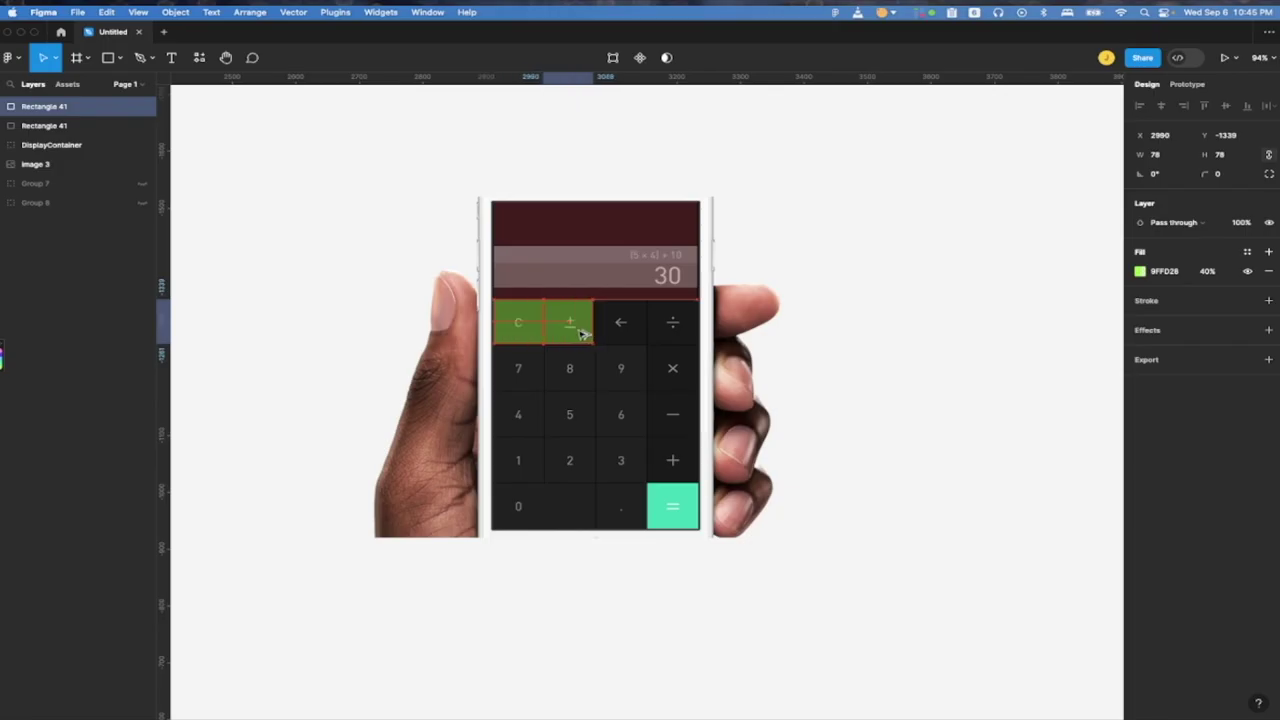
click(620, 322)
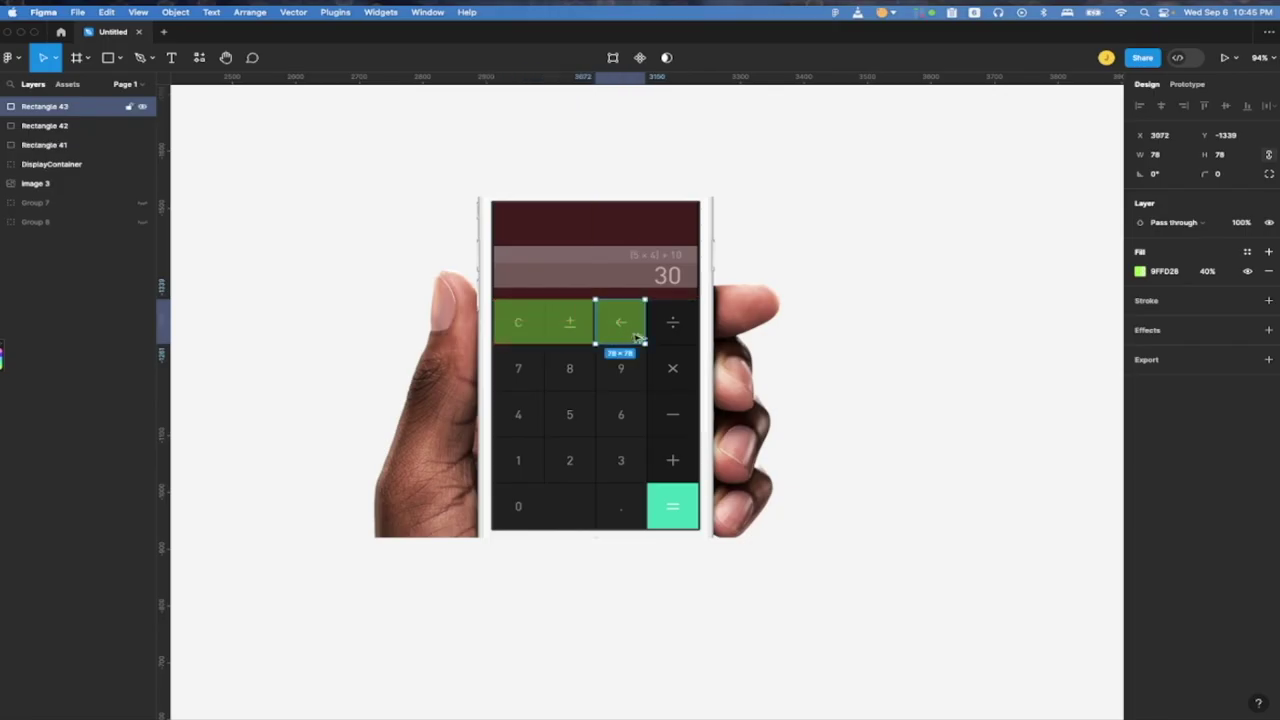
click(570, 322)
click(518, 322)
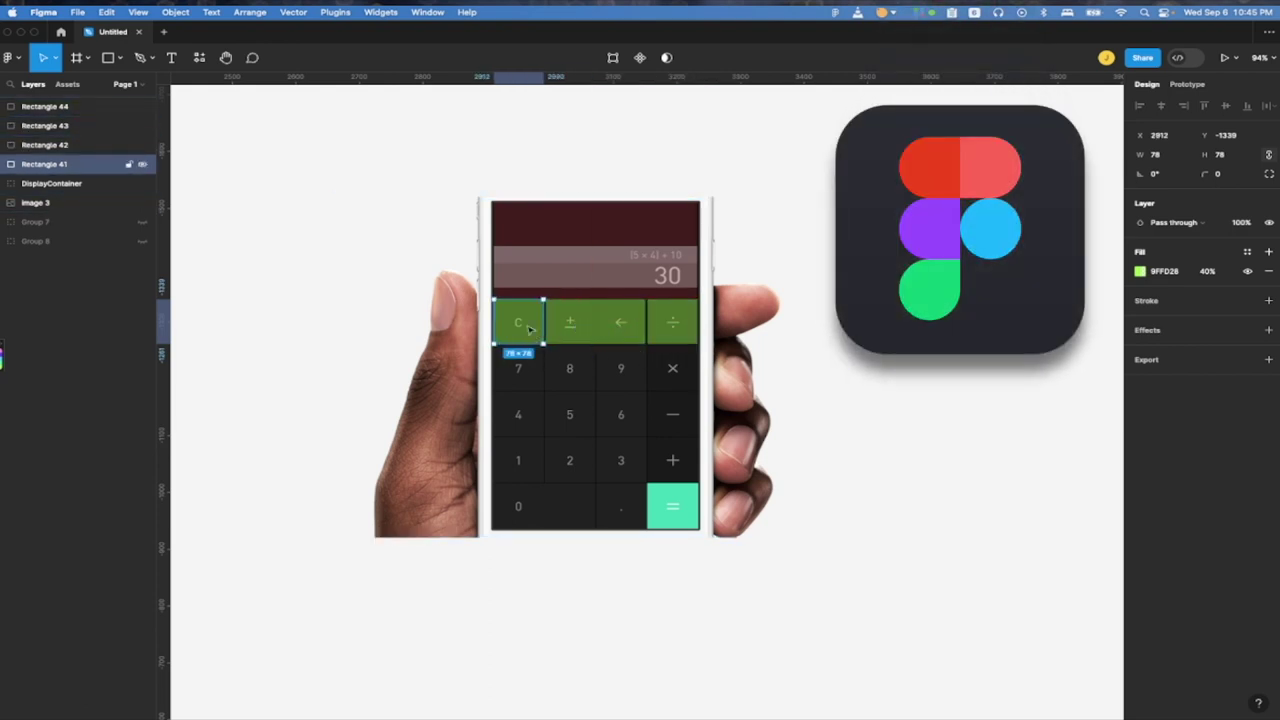
shift+click(570, 322)
alt+drag(619, 325, 580, 471)
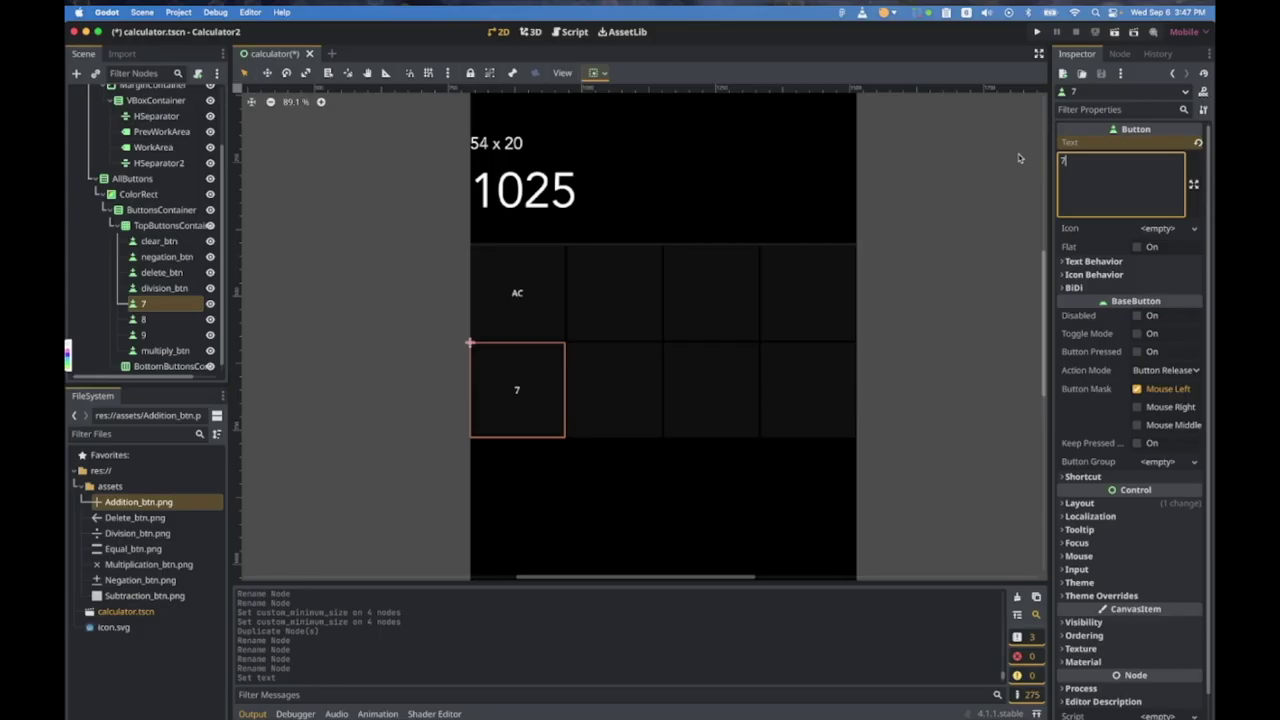
Step: Set the button labels to 8, 9 and C
click(143, 319)
click(1120, 170)
text(8)
click(143, 334)
click(1120, 170)
text(9)
click(158, 241)
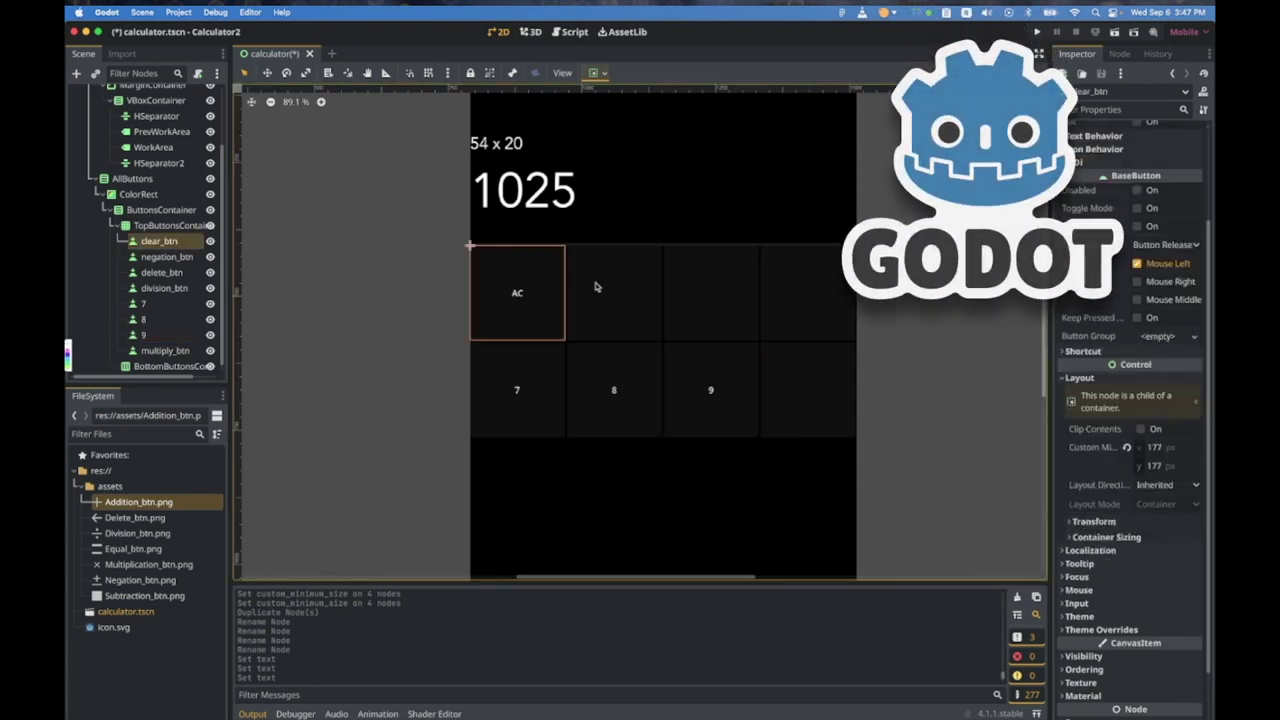
text(C)
Step: Duplicate the 7/8/9 button row and rename the copies 4, 5, 6 and subtract_btn
click(143, 303)
shift+click(143, 334)
key(ctrl+d)
double_click(143, 310)
text(4)
key(Return)
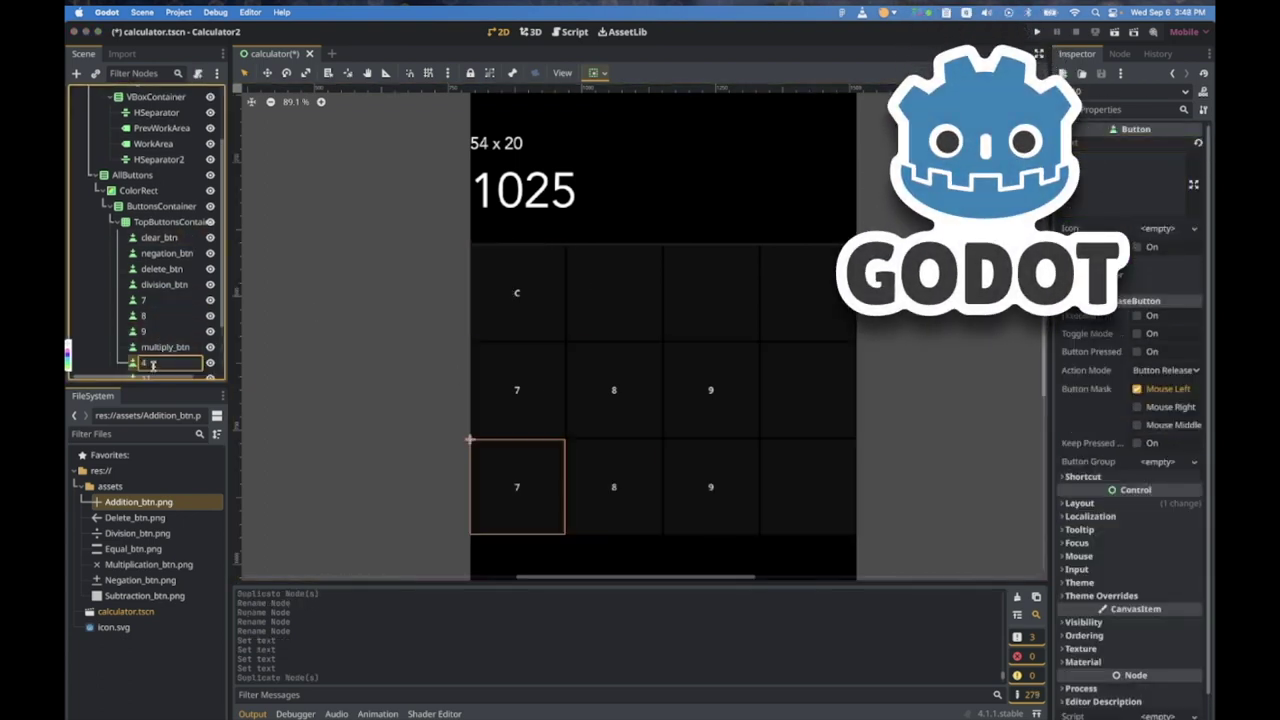
double_click(145, 326)
text(5)
double_click(146, 341)
text(6)
double_click(165, 357)
text(subtract_btn)
key(Return)
Step: Label button 4, then type the pressed handler declaring result and first_number via to_float
click(143, 310)
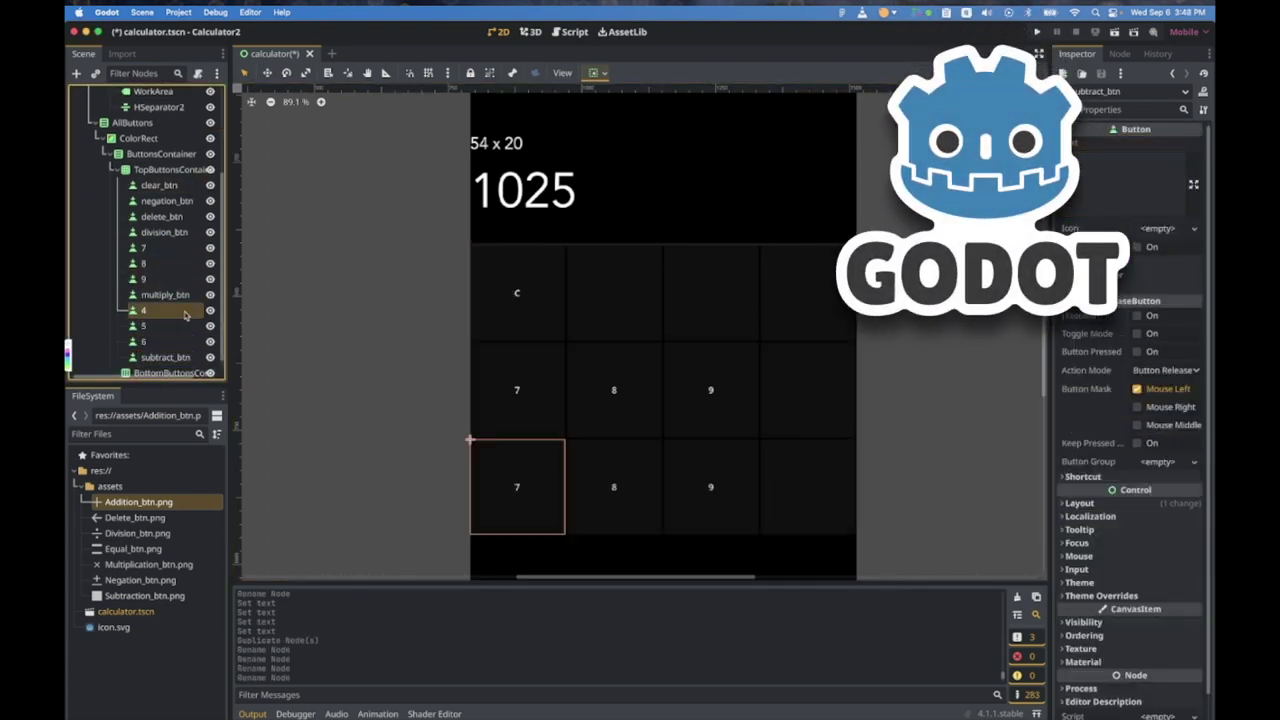
click(1120, 170)
text(4)
click(143, 326)
click(143, 341)
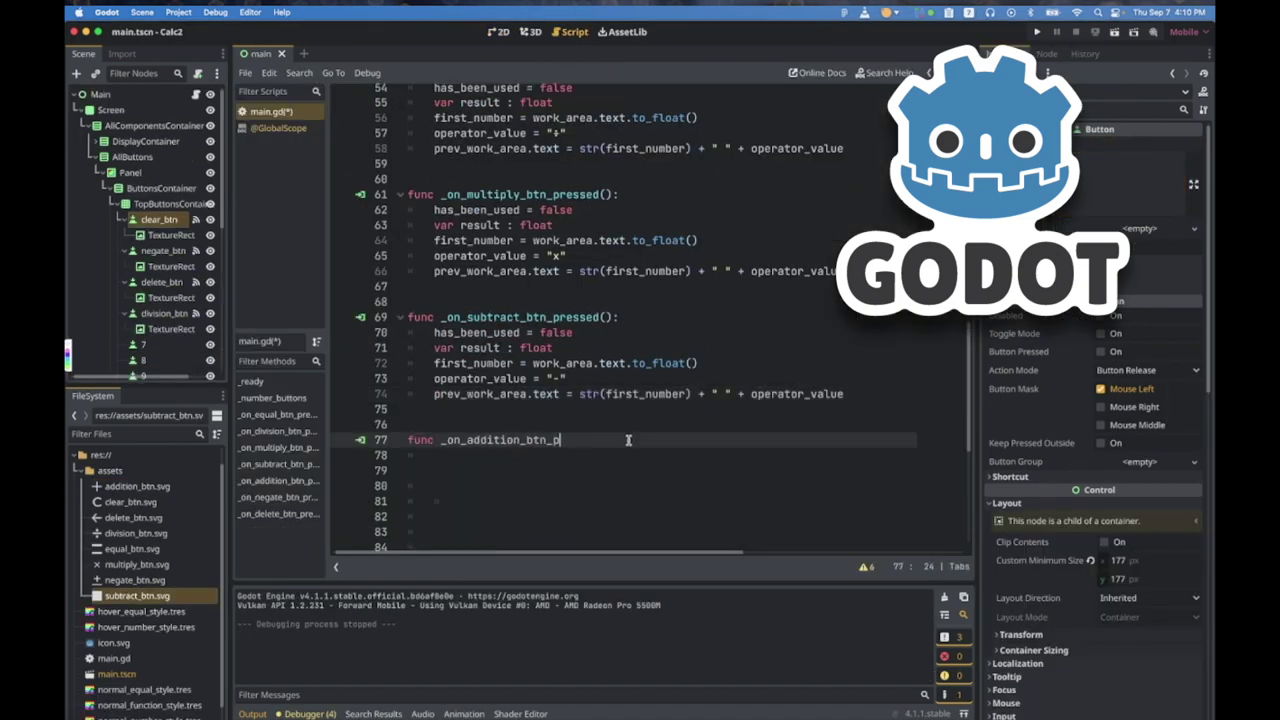
text(ressed(): has_been_used = false var result : float first_number = work_area.text.to_float() operator_value)
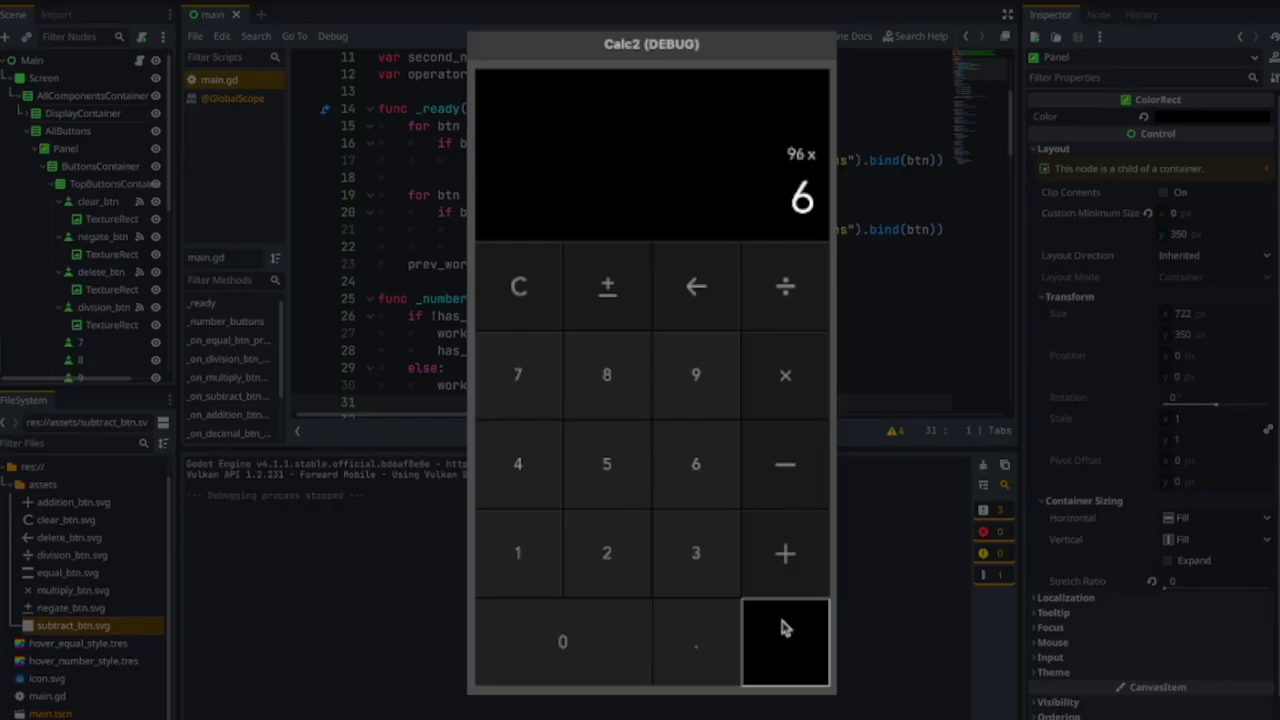
Step: Enter 74 ÷ 9 = in the running calculator to get 8.2222222222
click(786, 630)
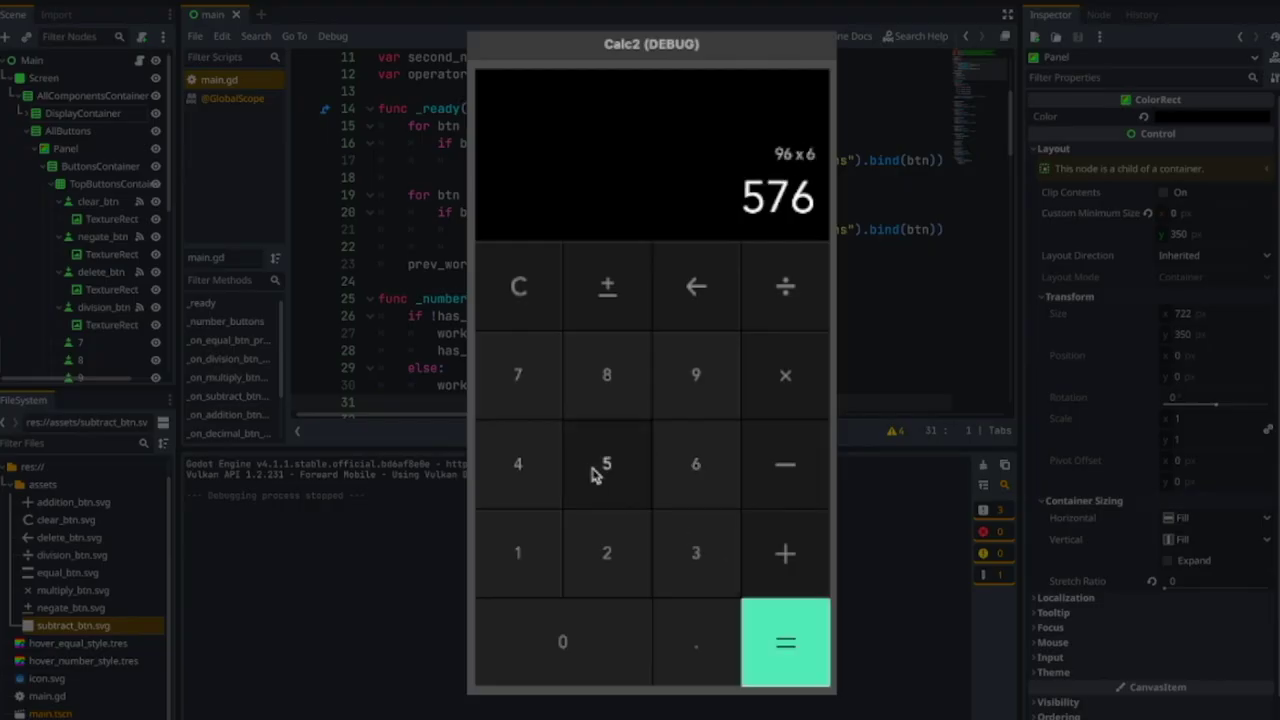
click(522, 398)
click(522, 462)
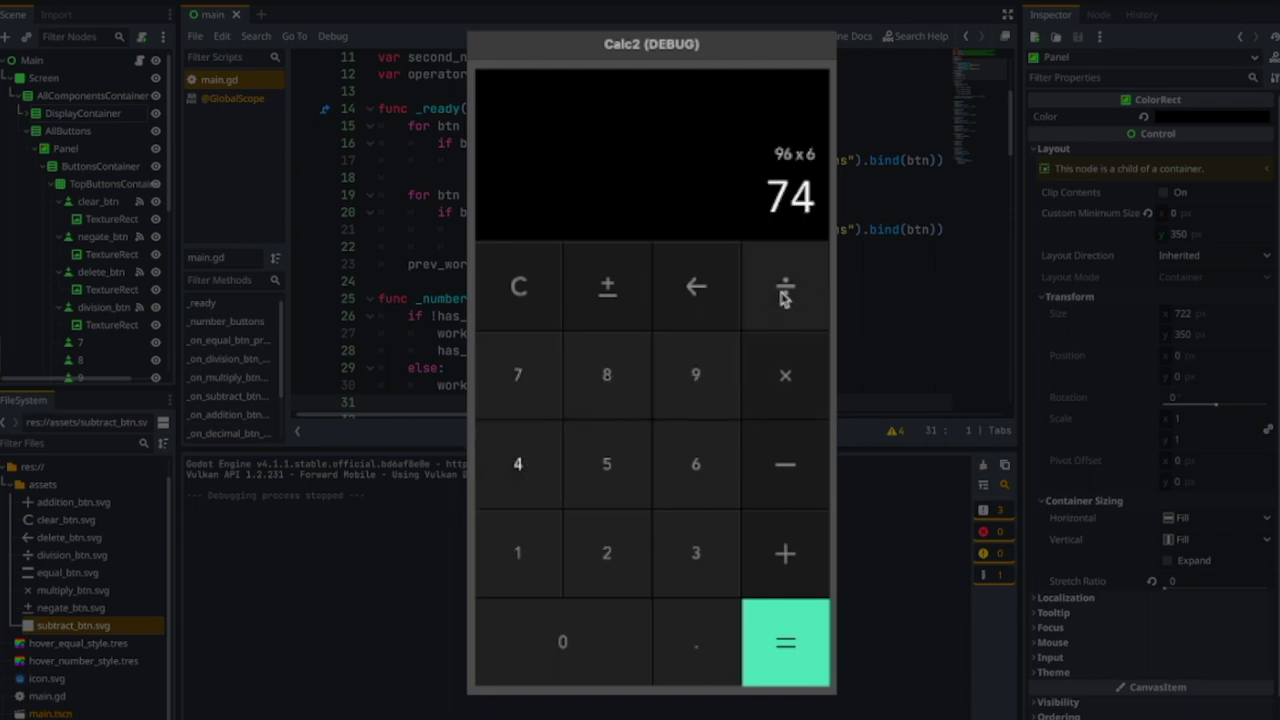
click(780, 288)
click(700, 372)
click(786, 644)
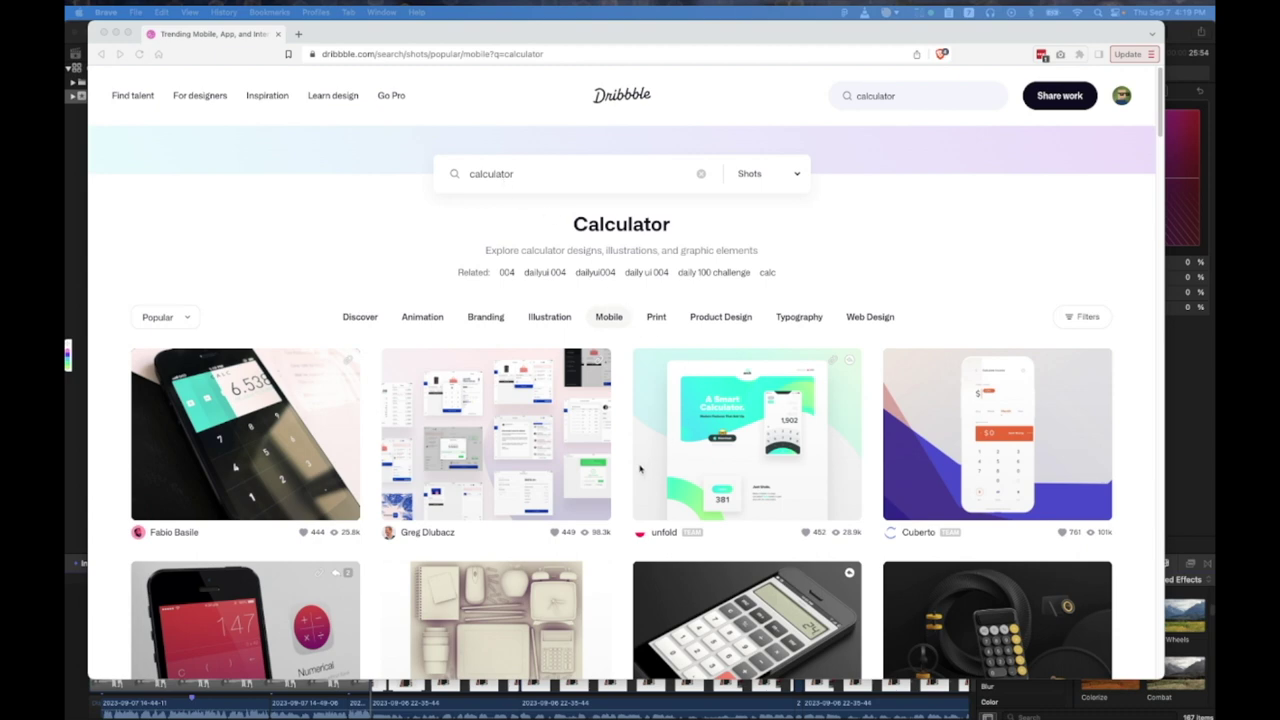
Step: Scroll the Dribbble calculator search results down to the Dark Calculator shot
scroll(640, 468, down, 3)
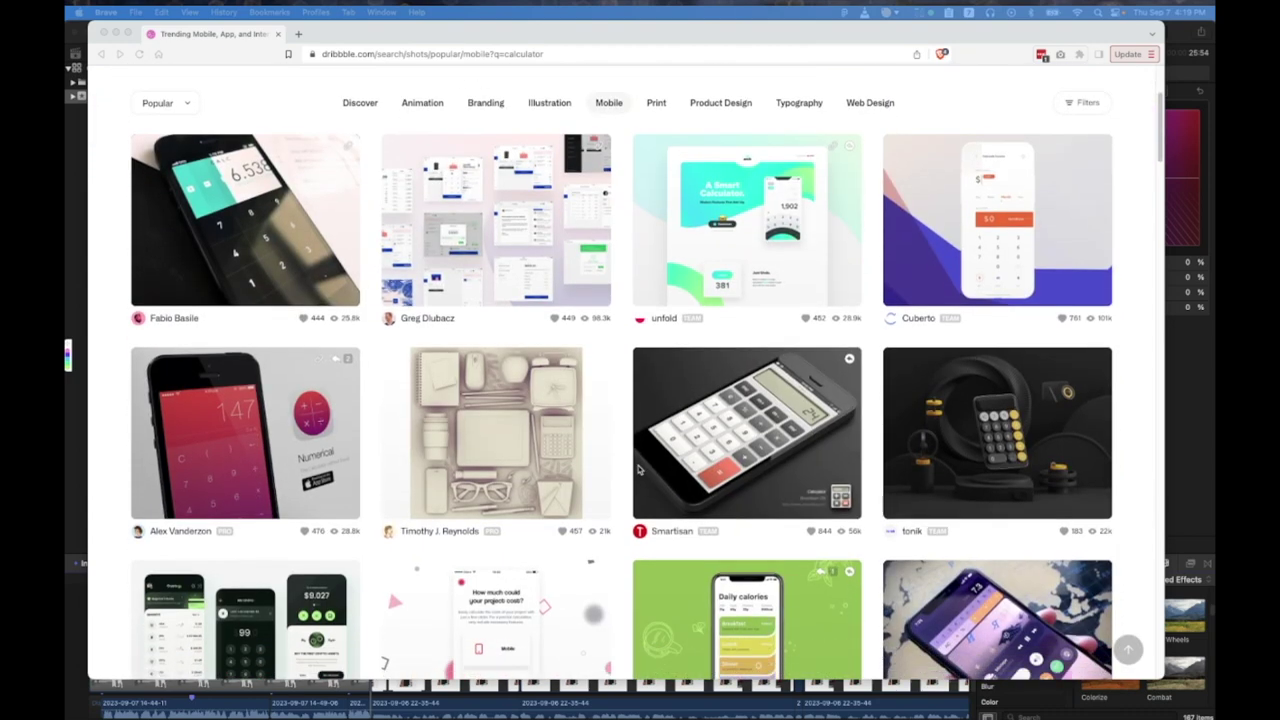
scroll(639, 469, down, 3)
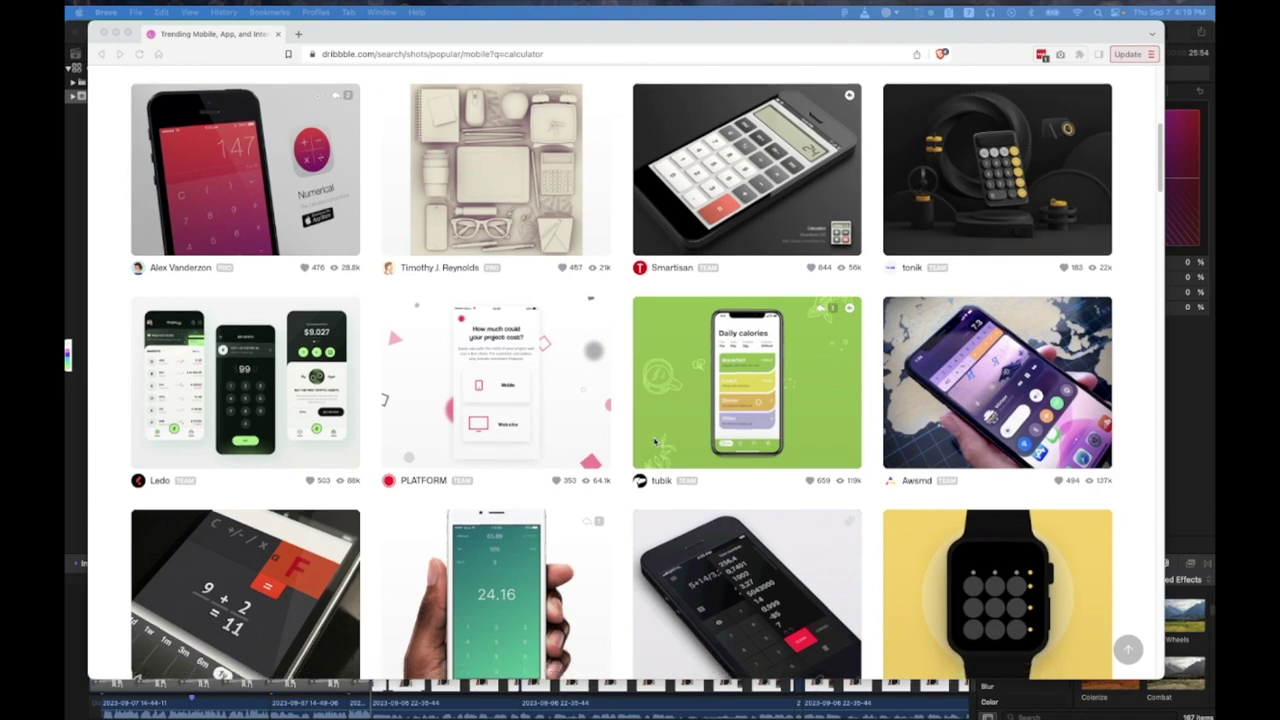
scroll(655, 441, down, 5)
scroll(655, 441, down, 8)
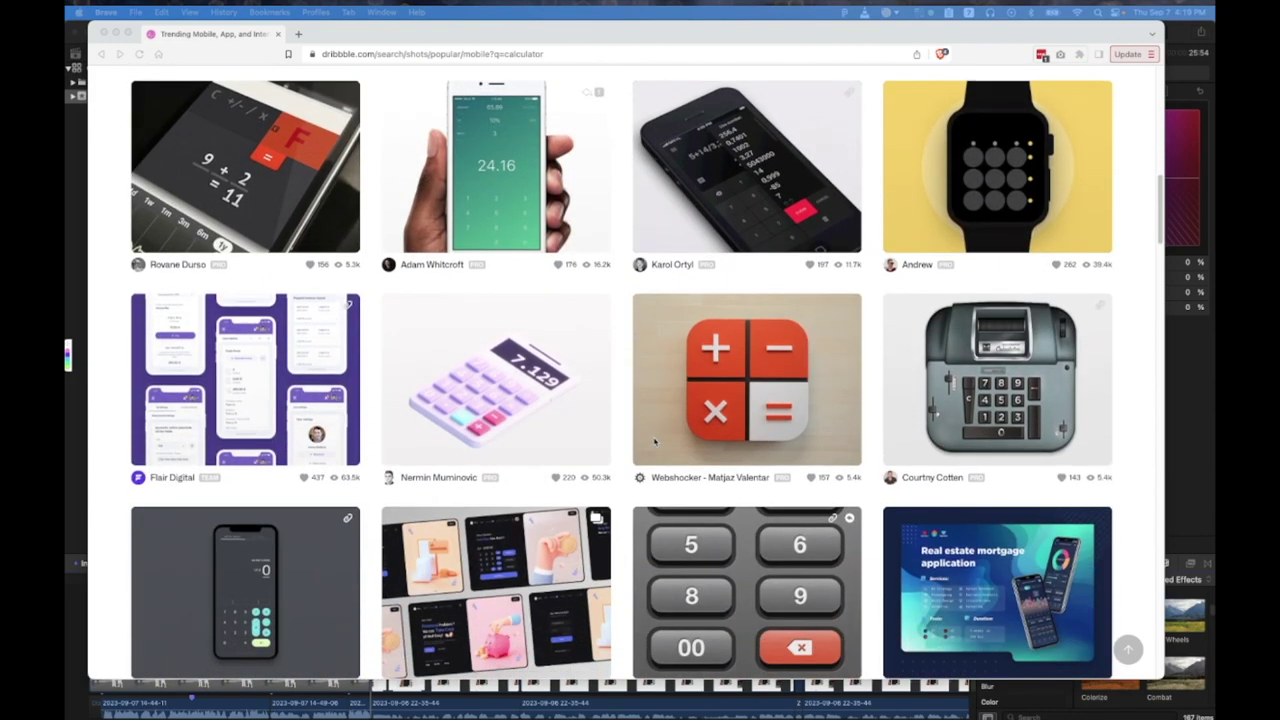
scroll(655, 441, down, 7)
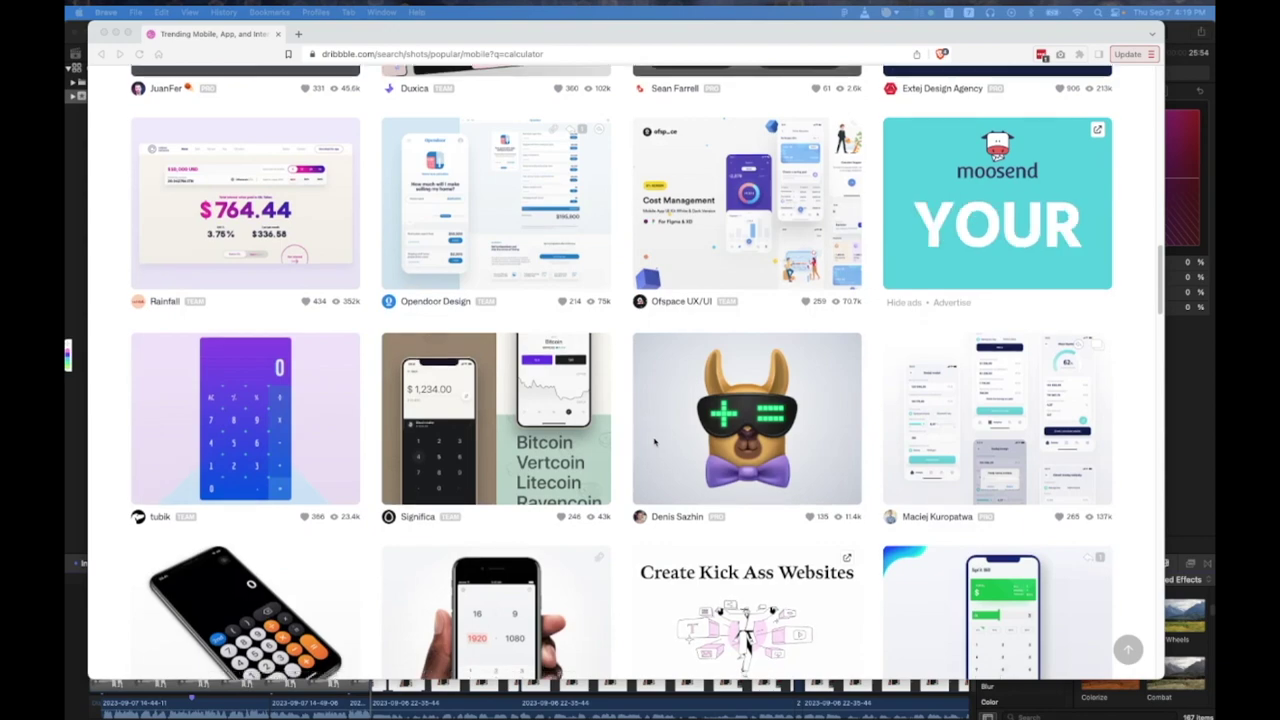
scroll(655, 441, down, 7)
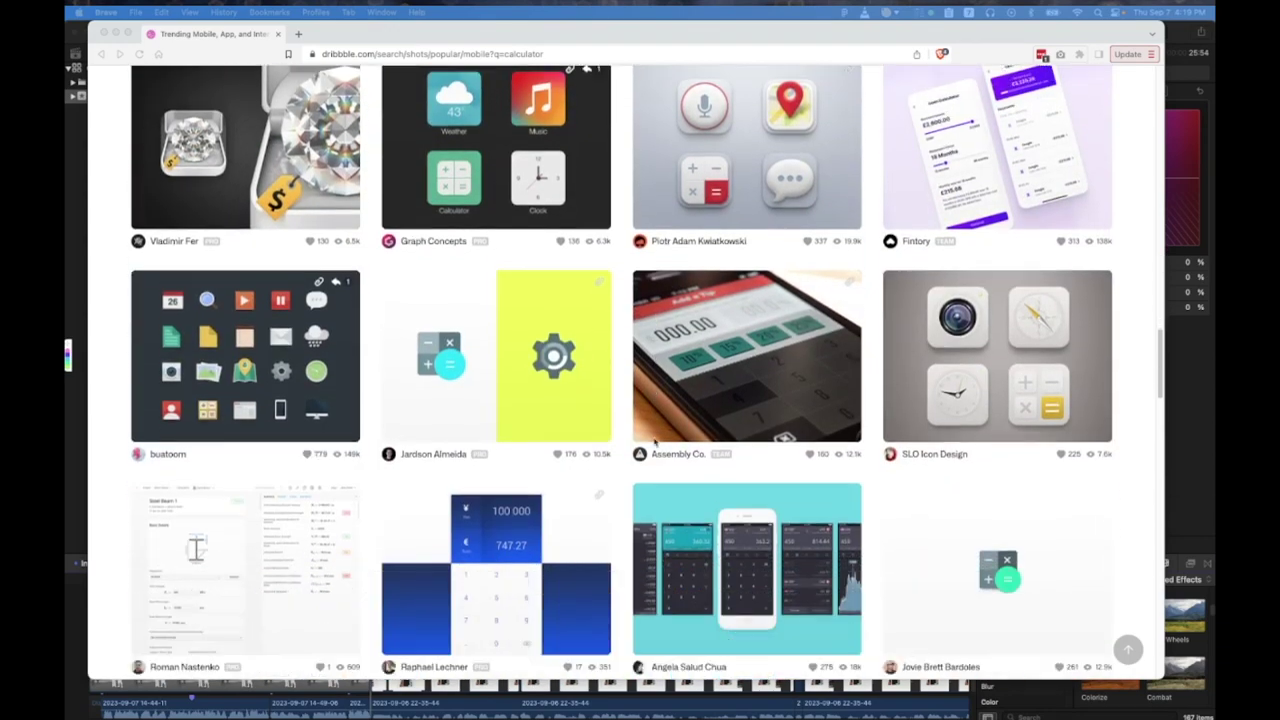
scroll(655, 441, down, 1)
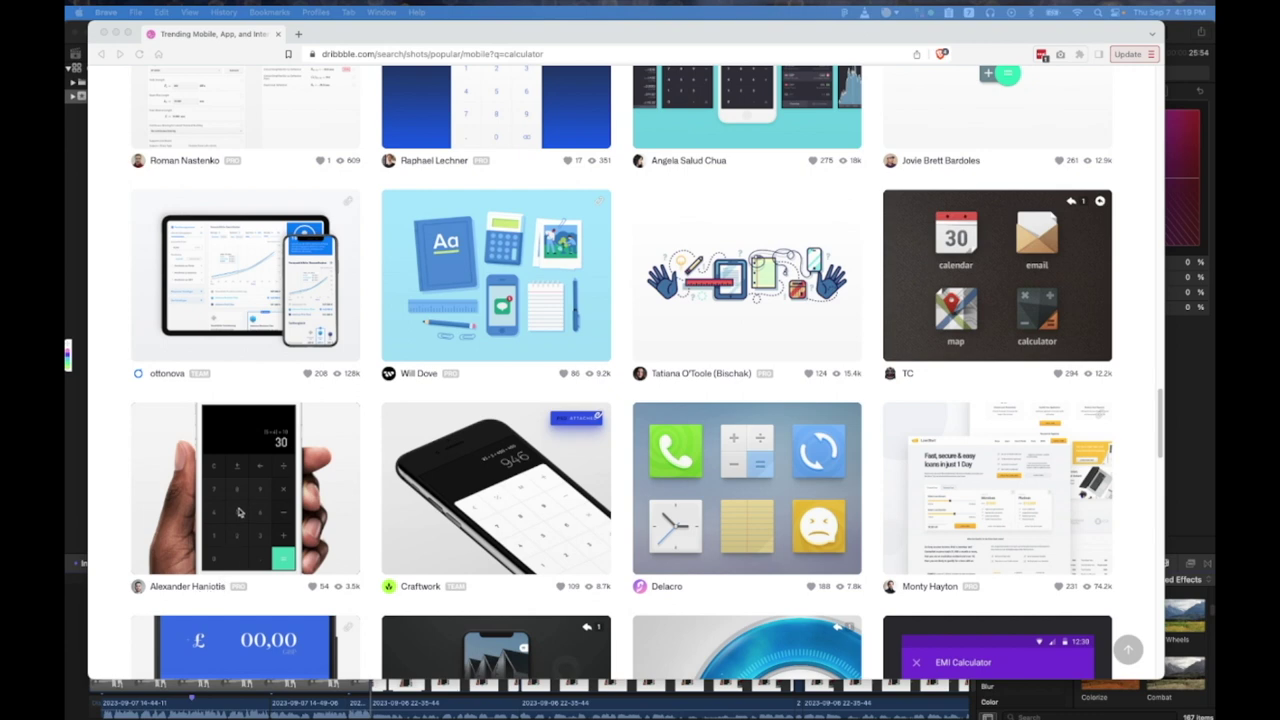
Step: Open the Dark Calculator shot and copy its phone mockup image with Copy Image
mouse_move(262, 508)
click(268, 483)
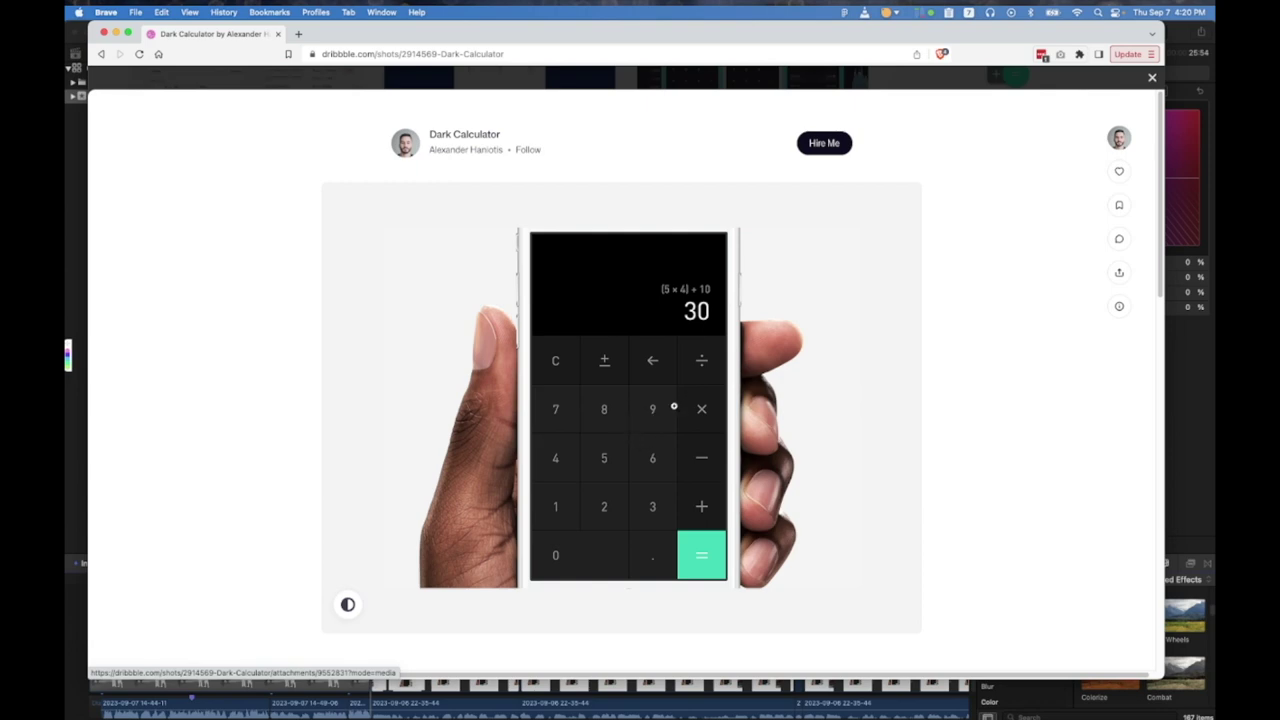
right_click(674, 406)
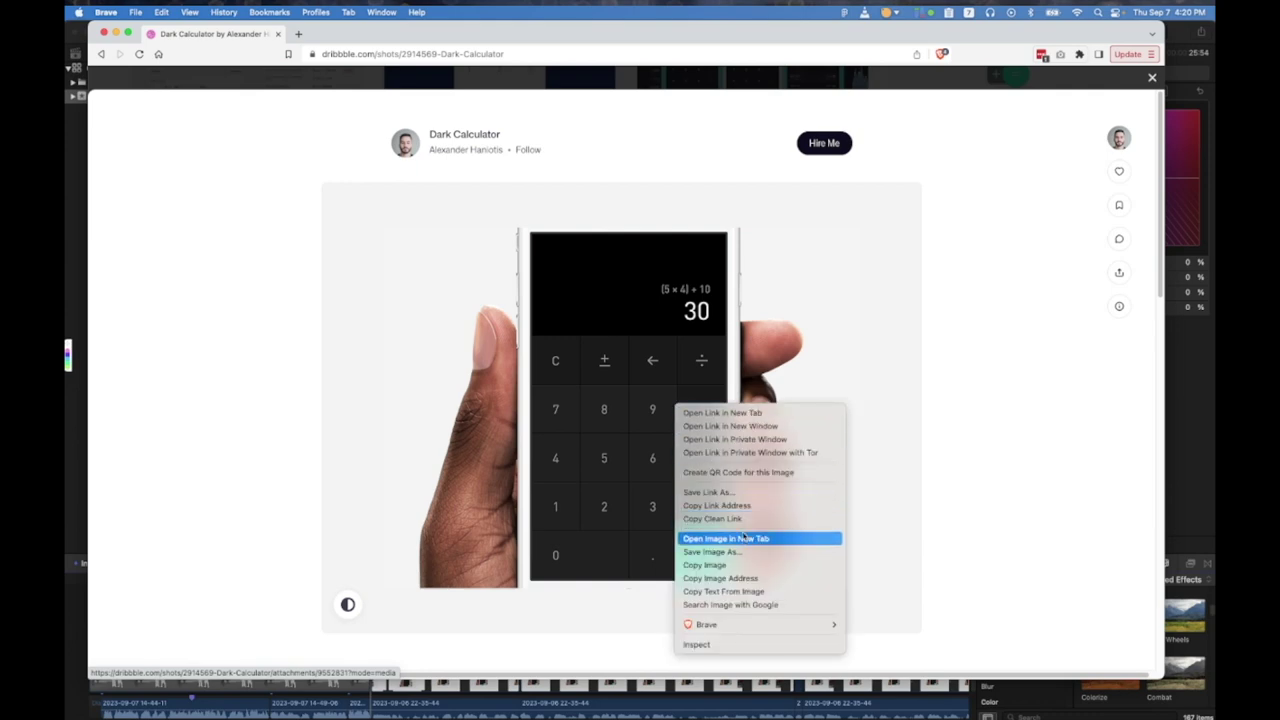
click(735, 566)
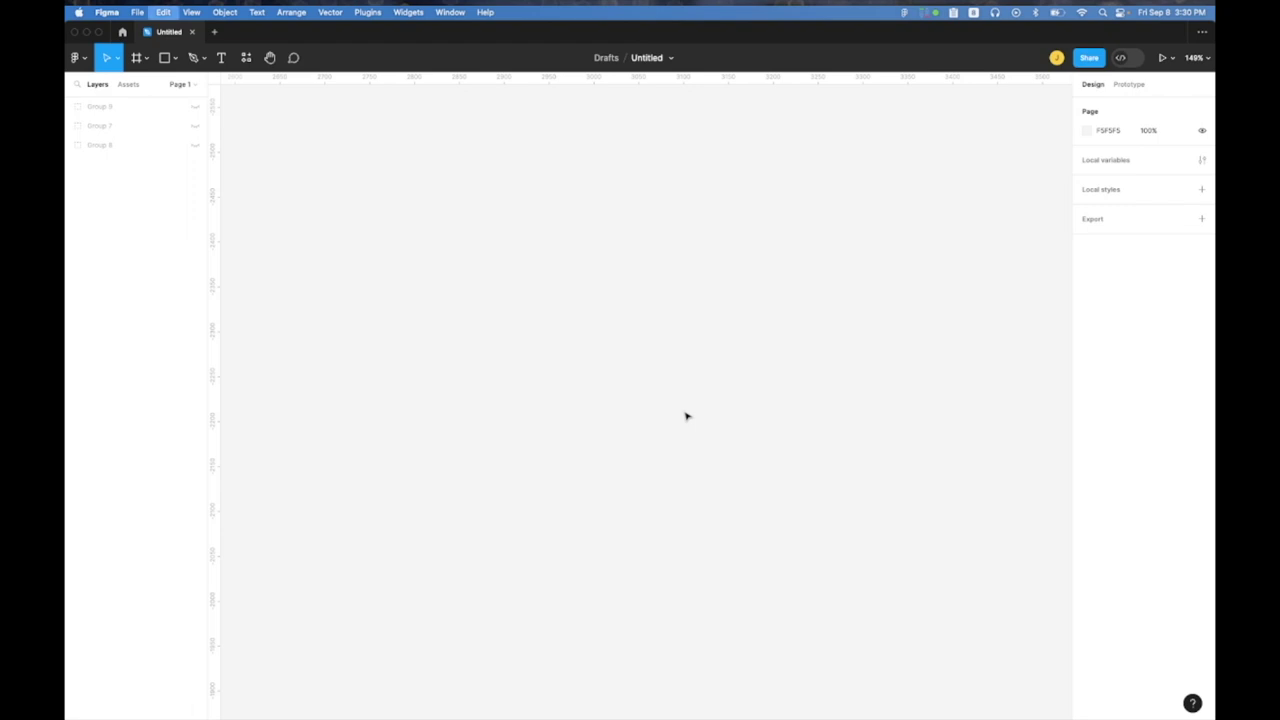
Step: Paste the calculator mockup onto the Figma canvas and pan it into view
key(super+v)
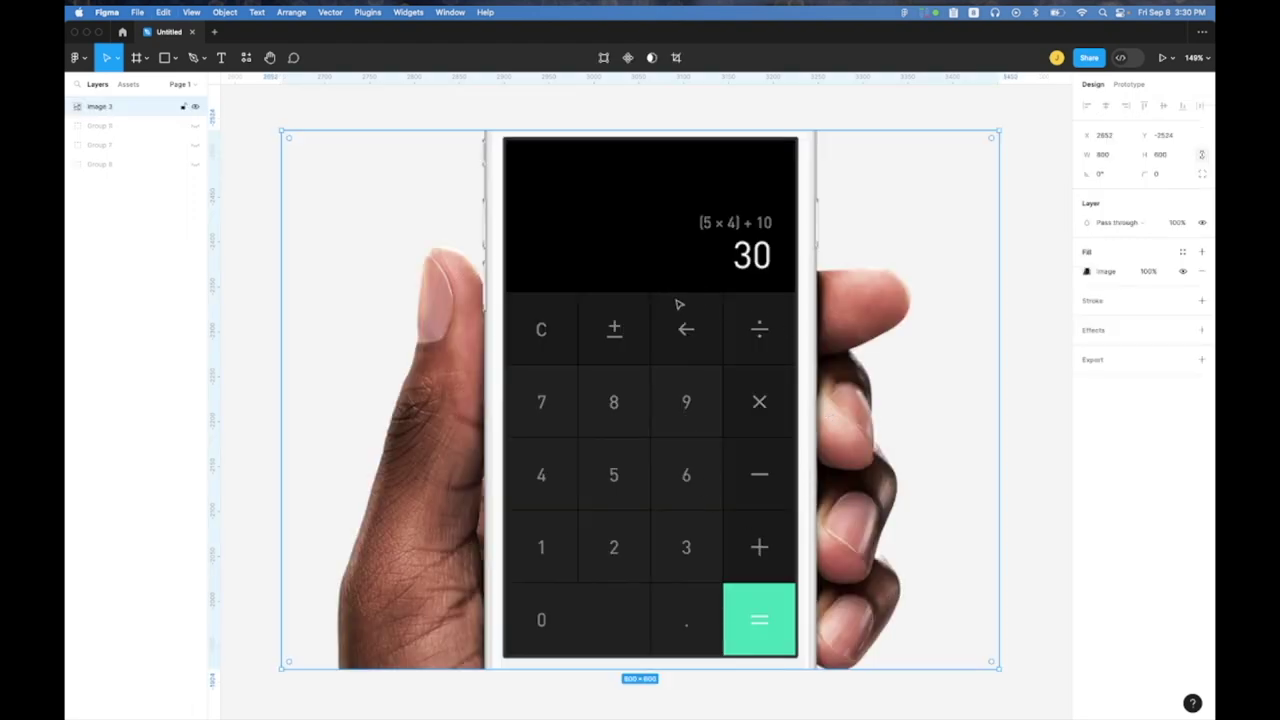
ctrl+scroll(680, 304, down, 3)
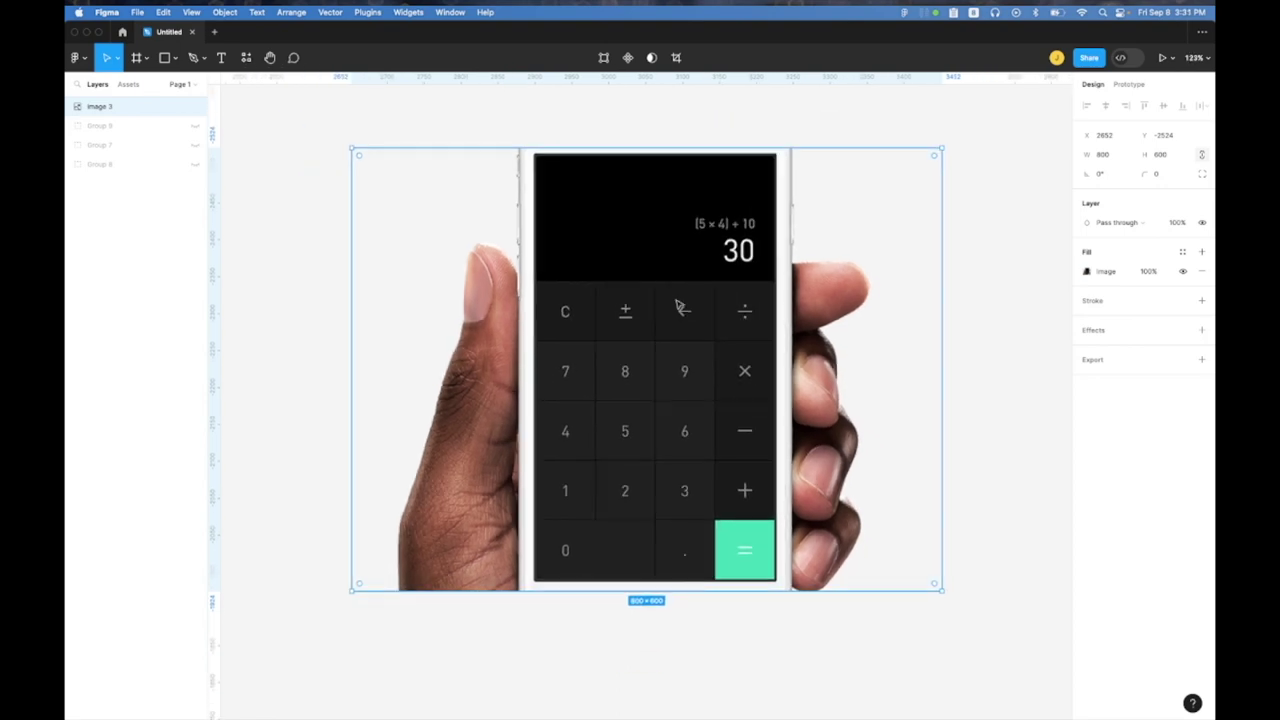
middle_drag(781, 356, 657, 368)
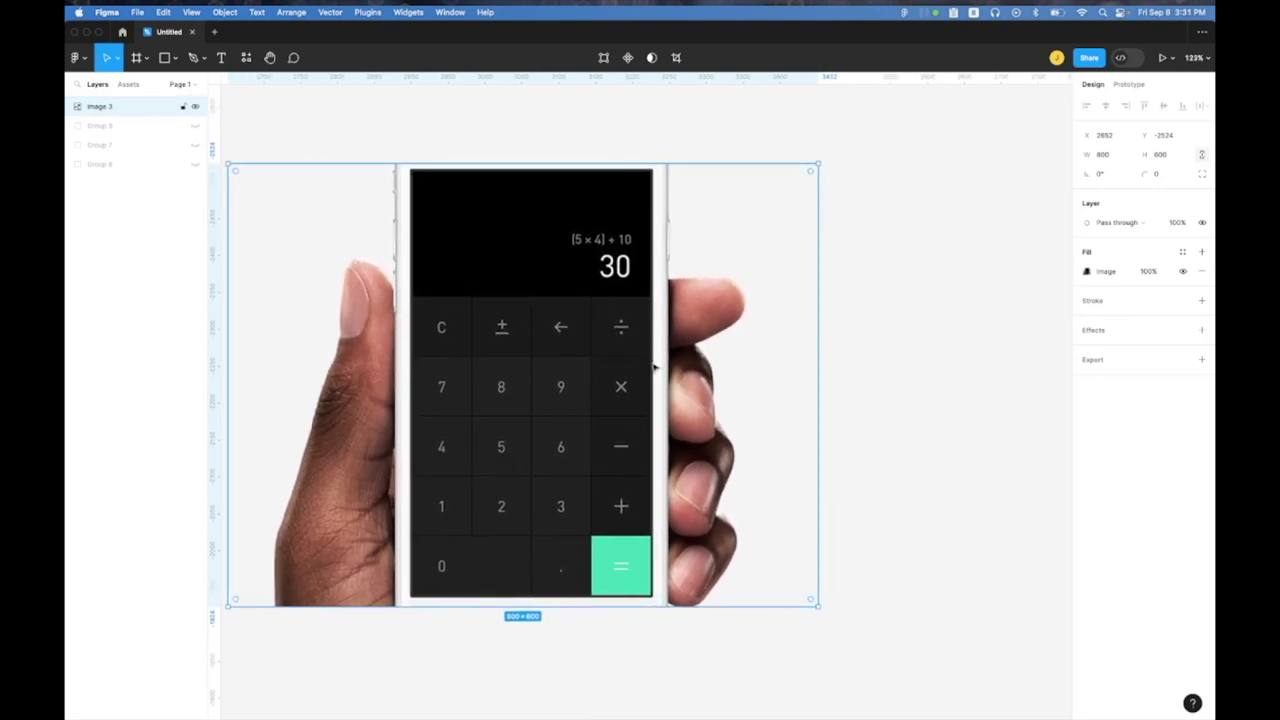
scroll(657, 368, up, 3)
Step: Draw rectangles over the expression and result lines and set their fill opacity to 40%
click(165, 57)
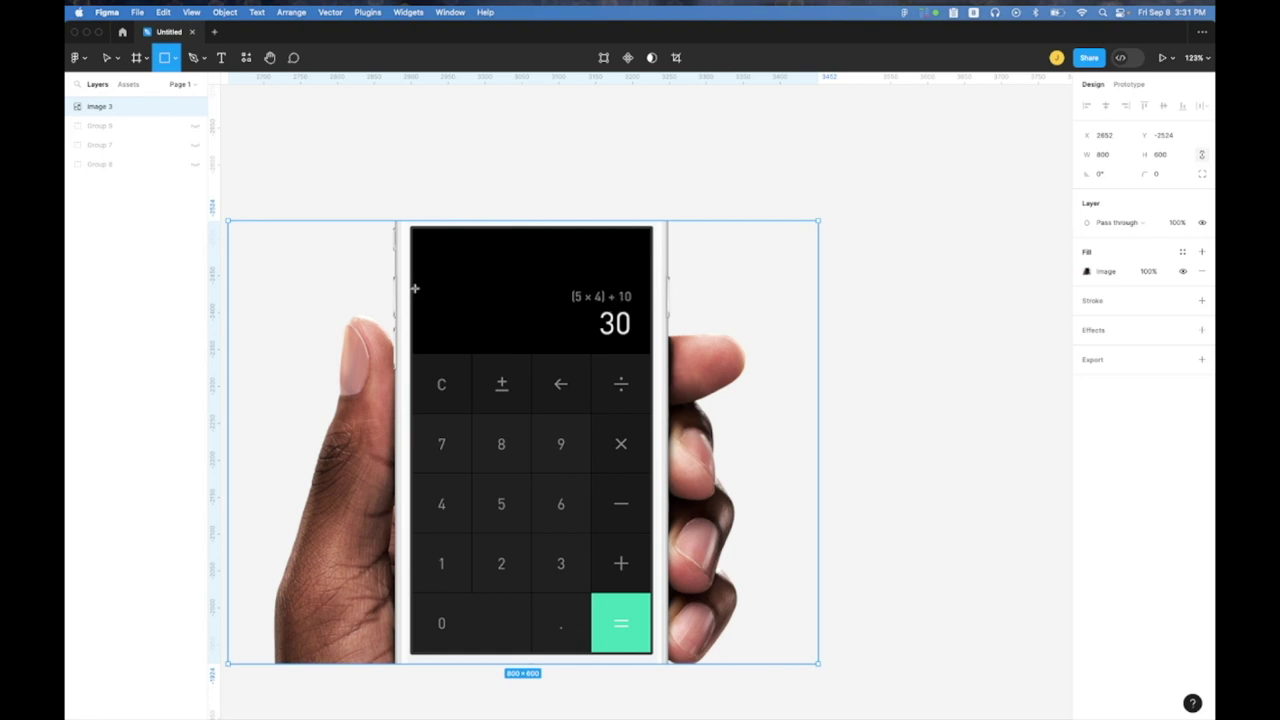
drag(415, 289, 650, 308)
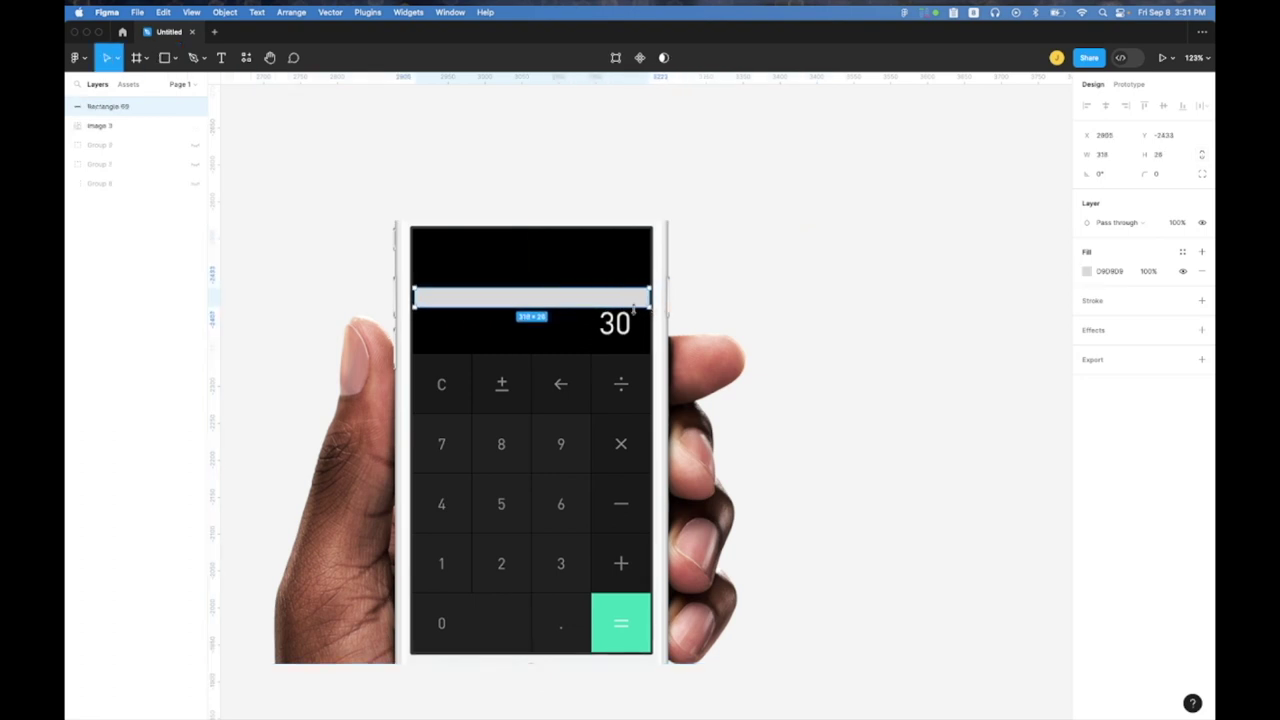
alt+drag(474, 297, 535, 308)
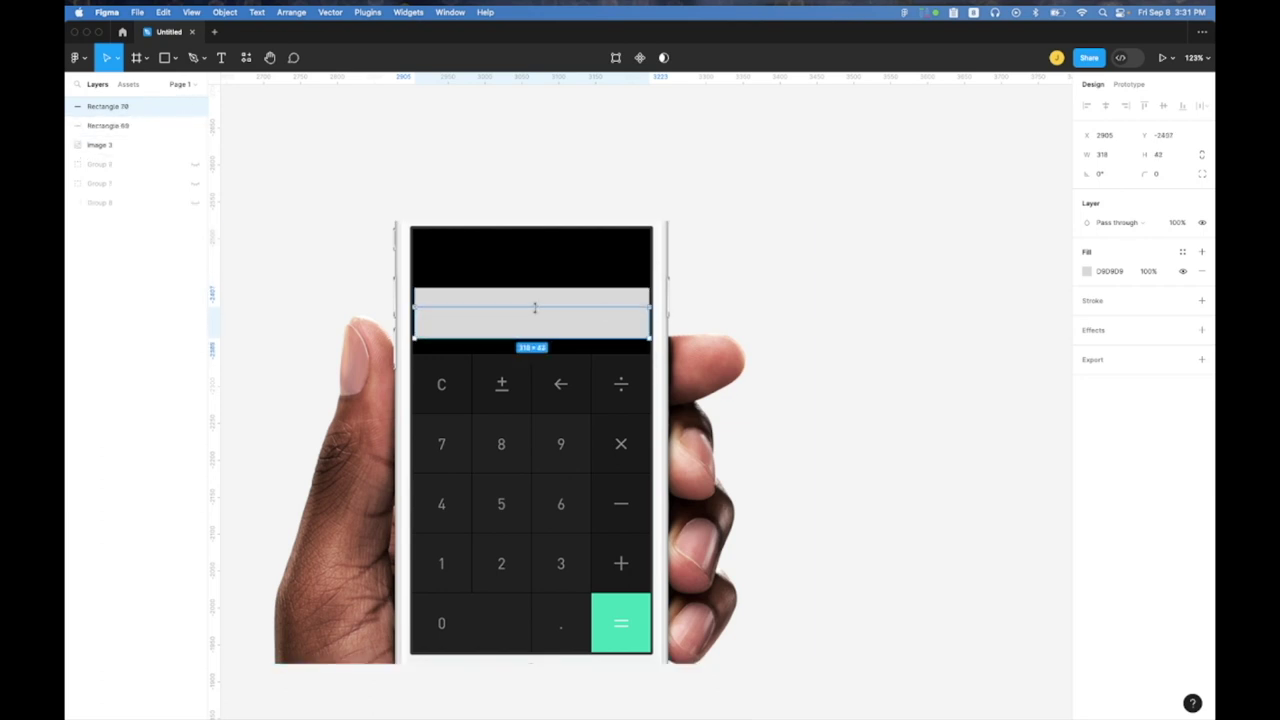
shift+click(697, 289)
click(1087, 320)
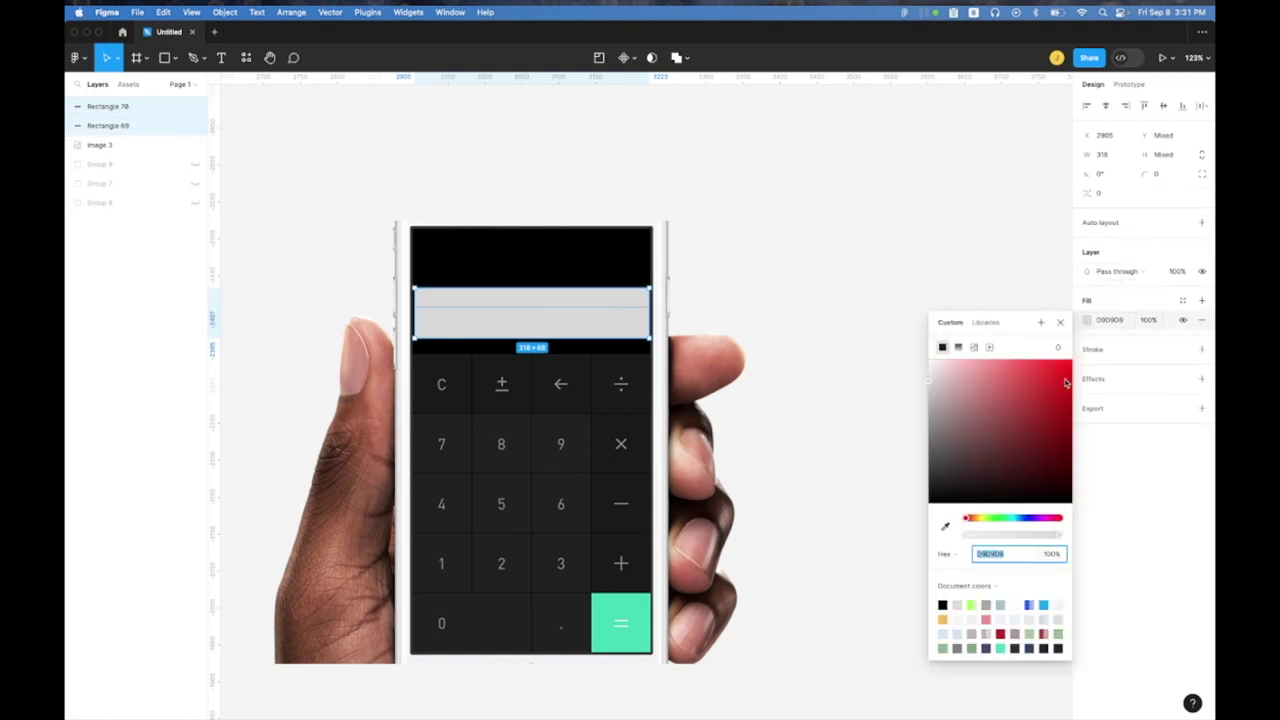
click(1148, 320)
text(40)
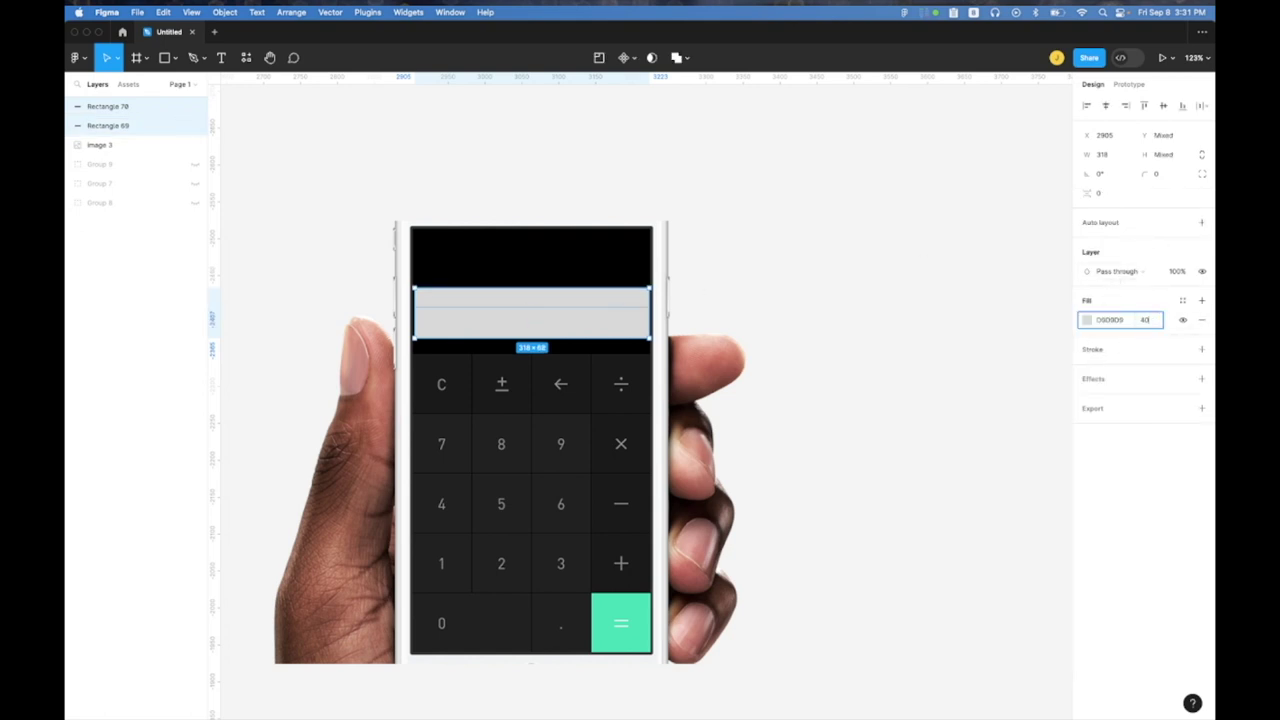
key(Return)
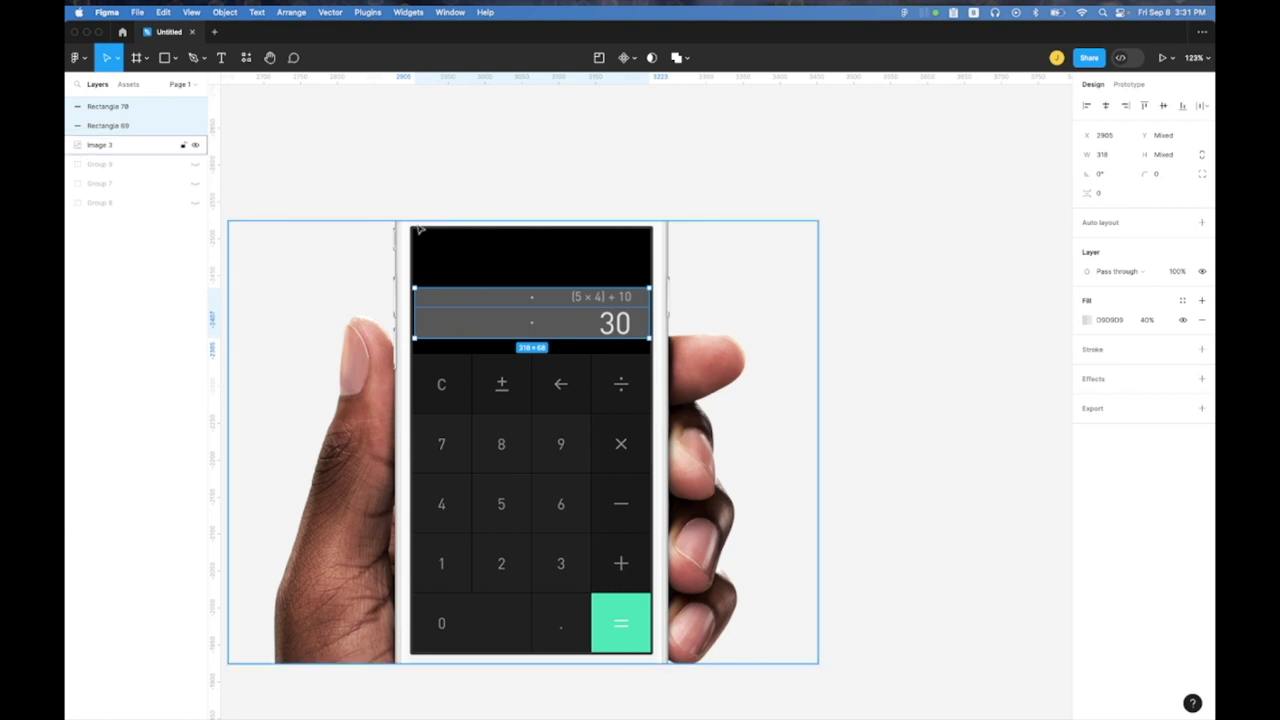
key(r)
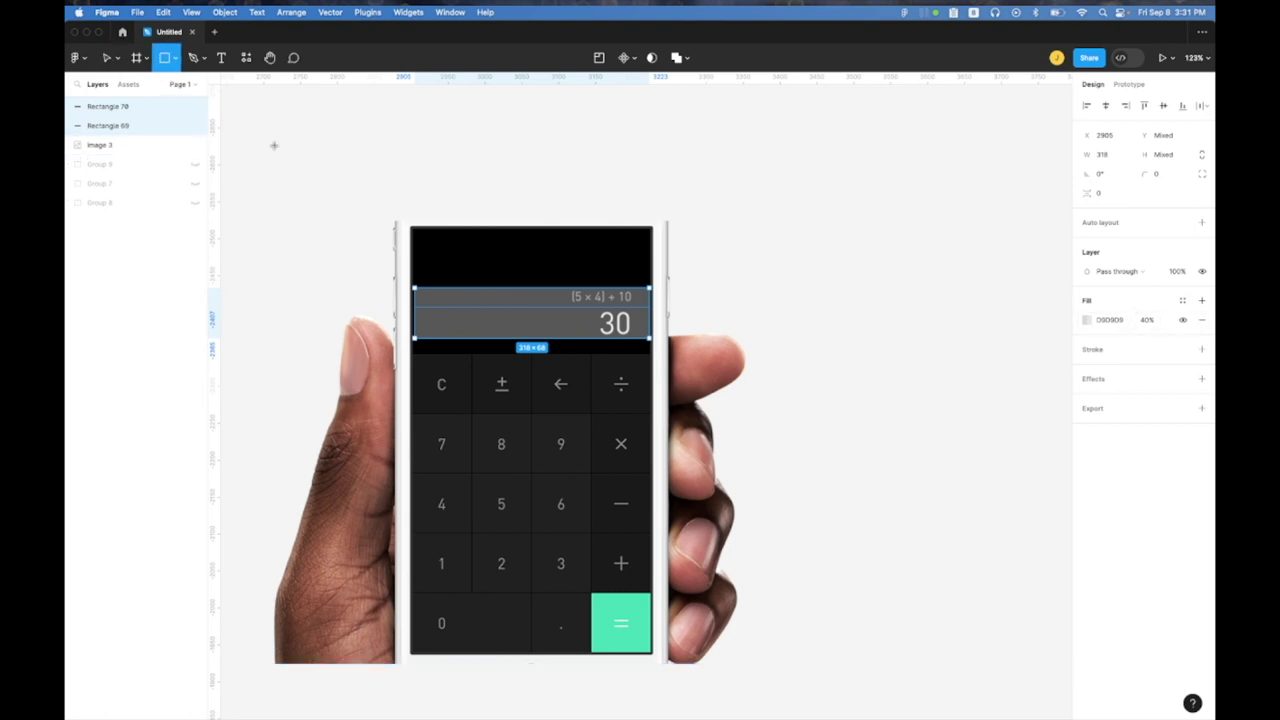
Step: Cover the display top and the keypad down through the 1-2-3 row with rectangle copies
alt+drag(588, 316, 534, 350)
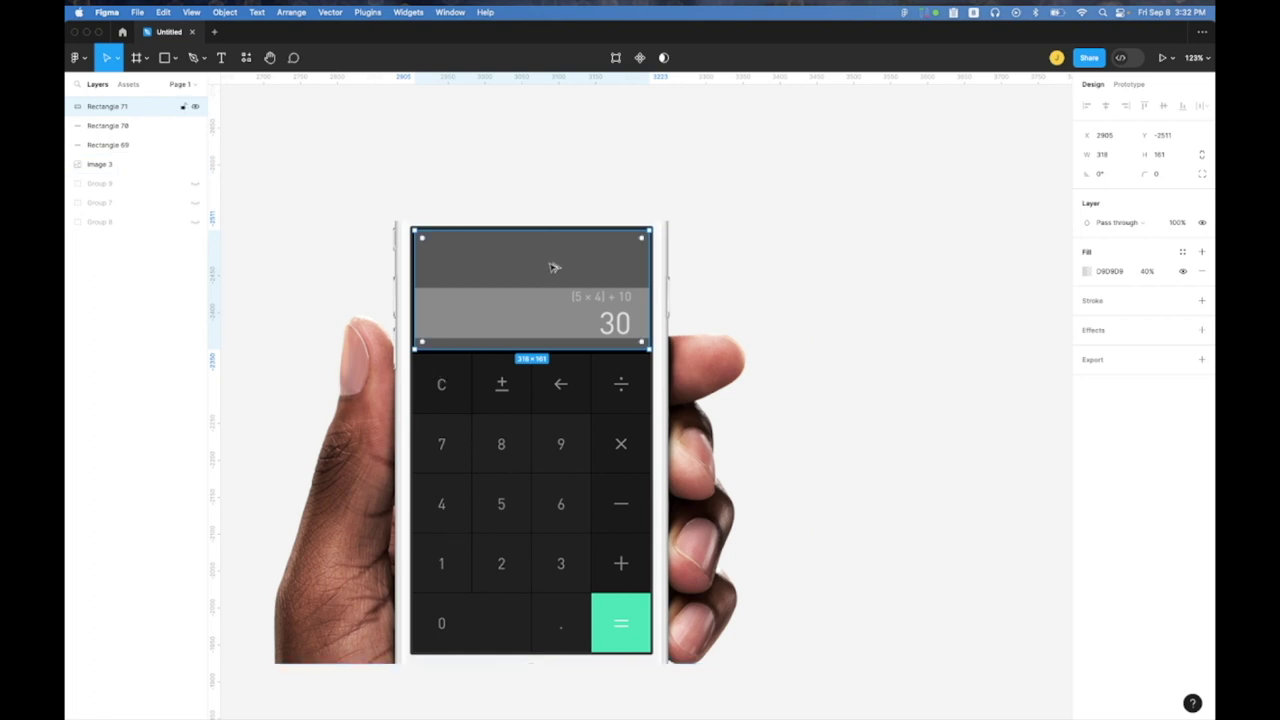
alt+drag(554, 267, 559, 388)
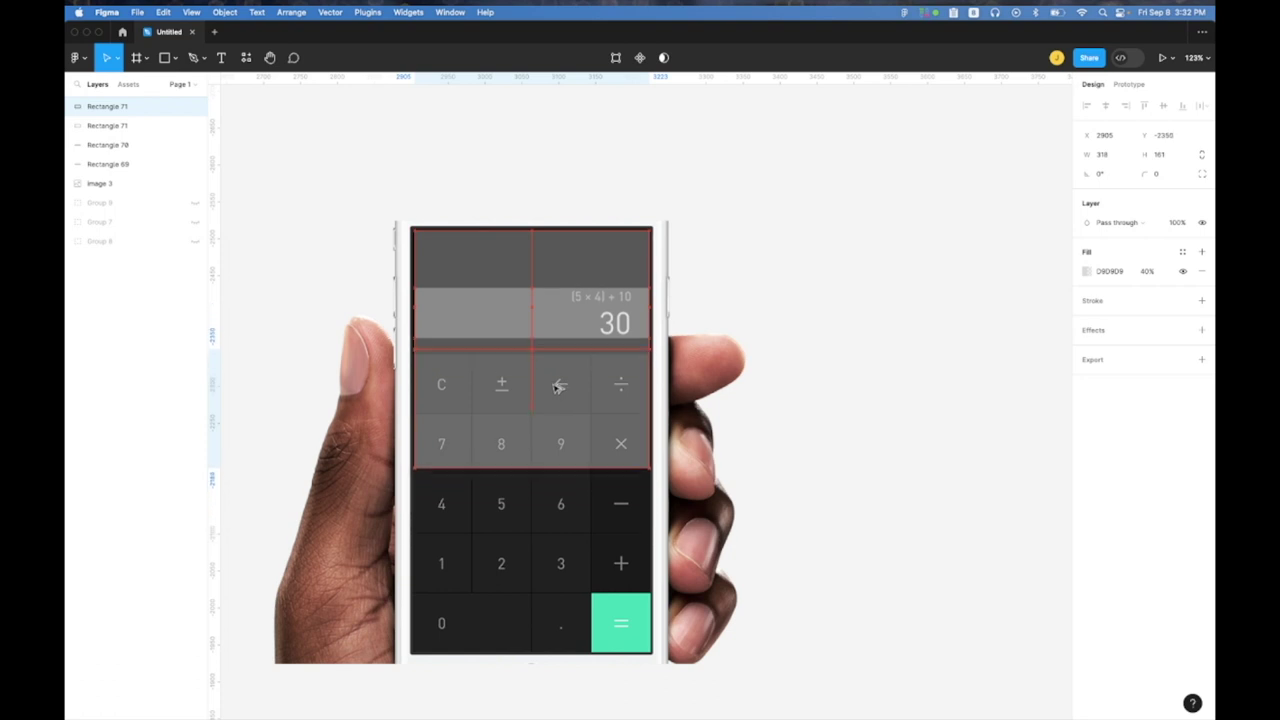
drag(560, 468, 567, 593)
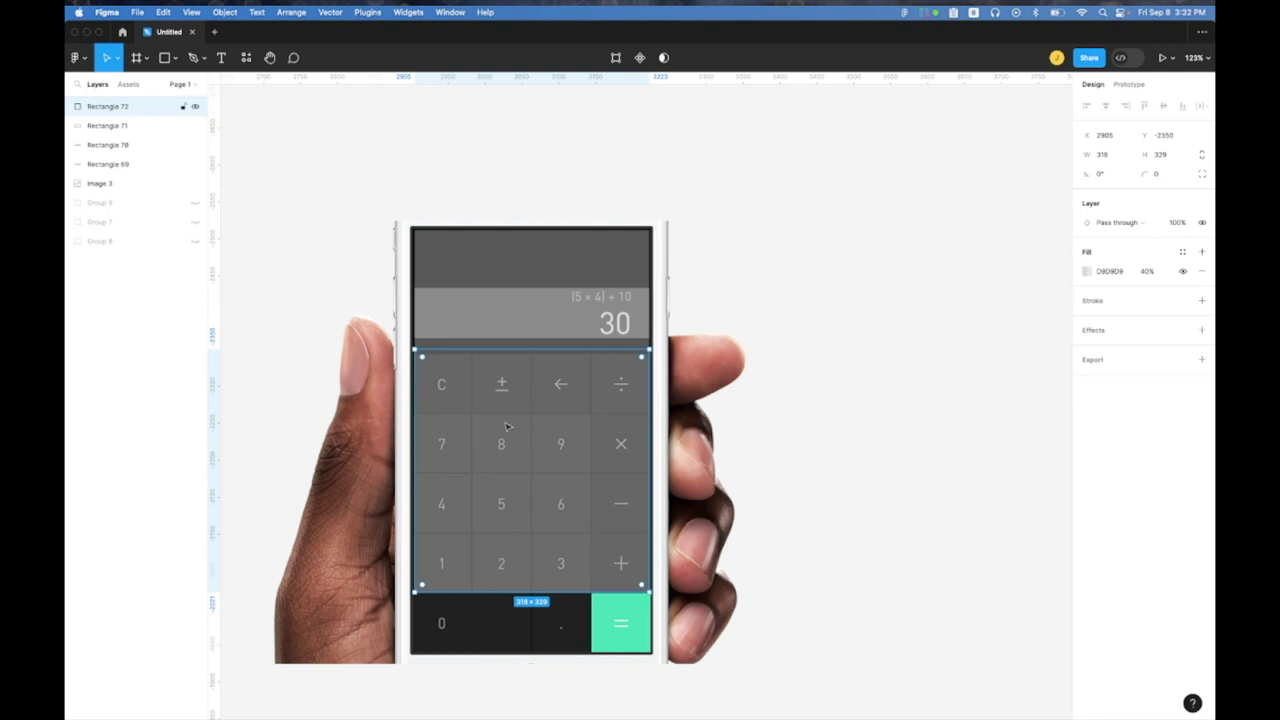
drag(569, 357, 569, 362)
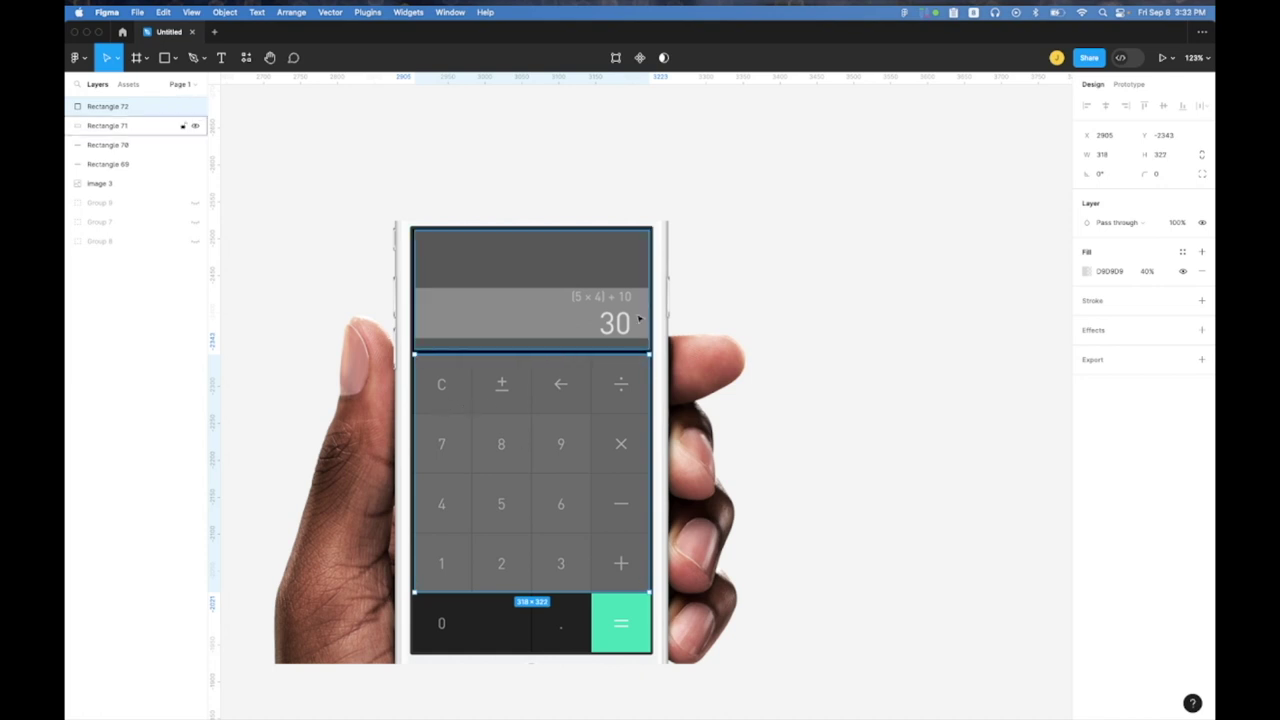
click(534, 316)
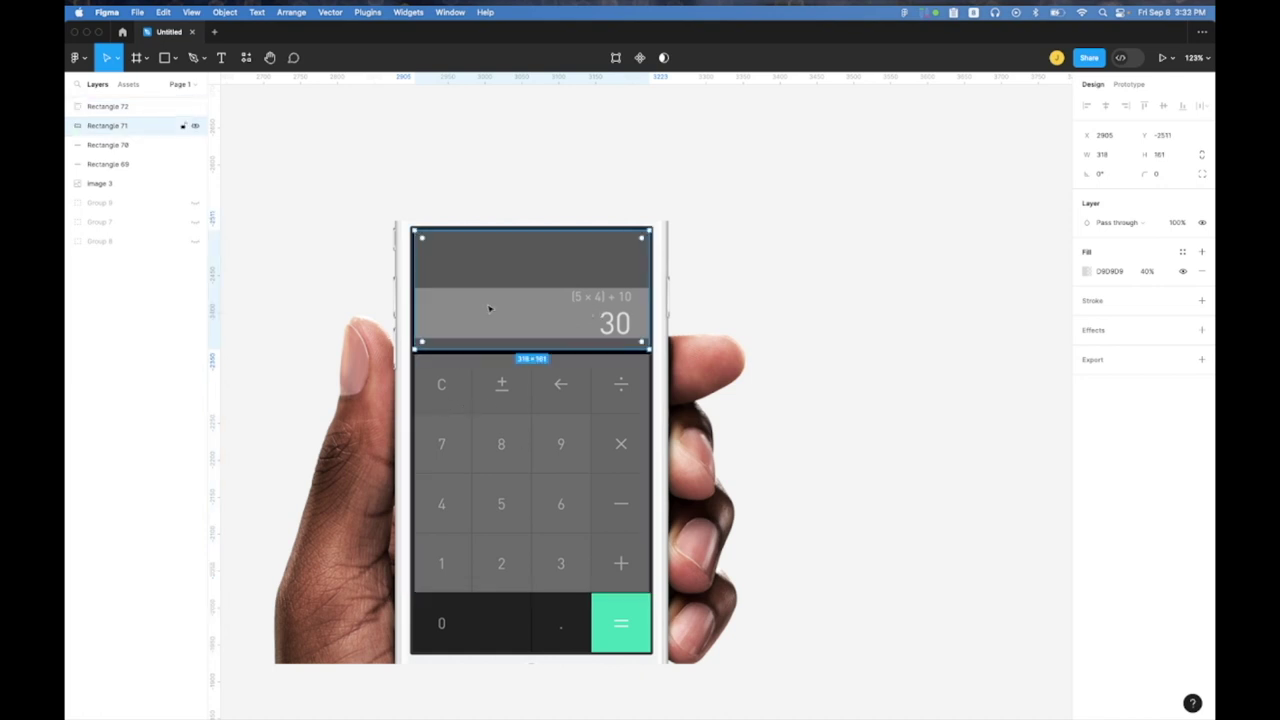
click(550, 453)
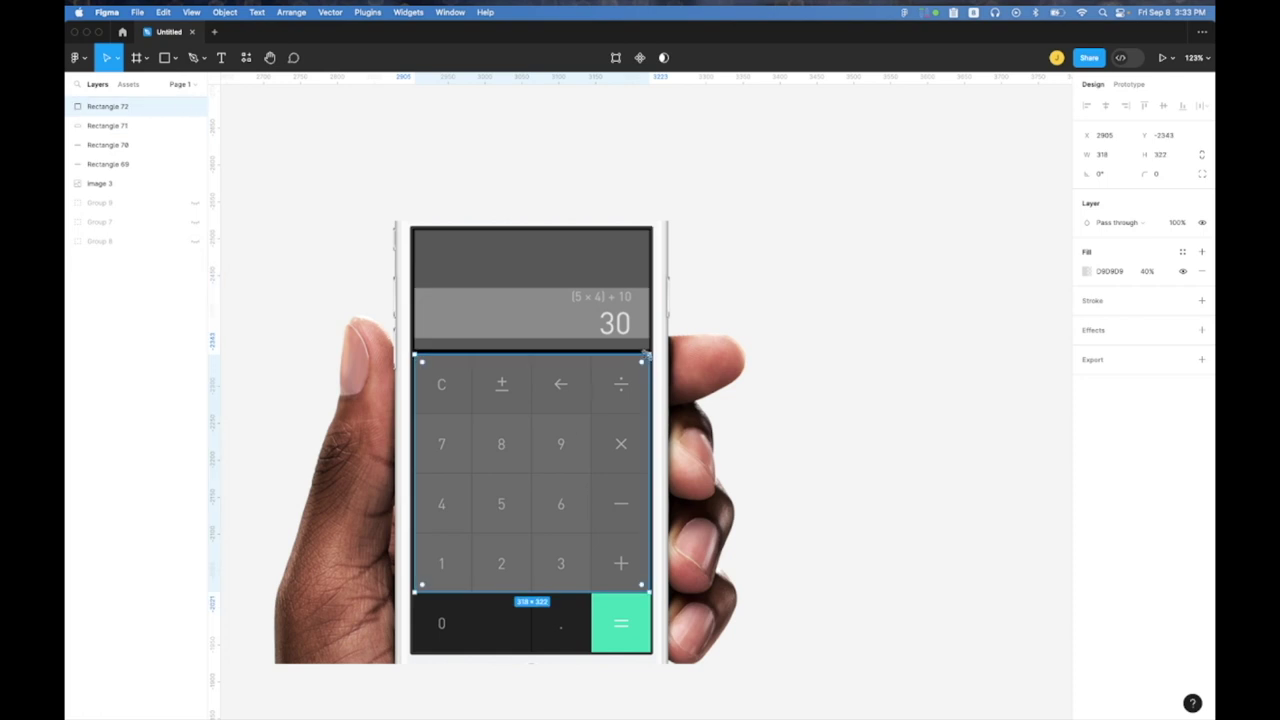
Step: Duplicate the keypad rectangle and shrink it to a 79×81 box over the C key
key(super+d)
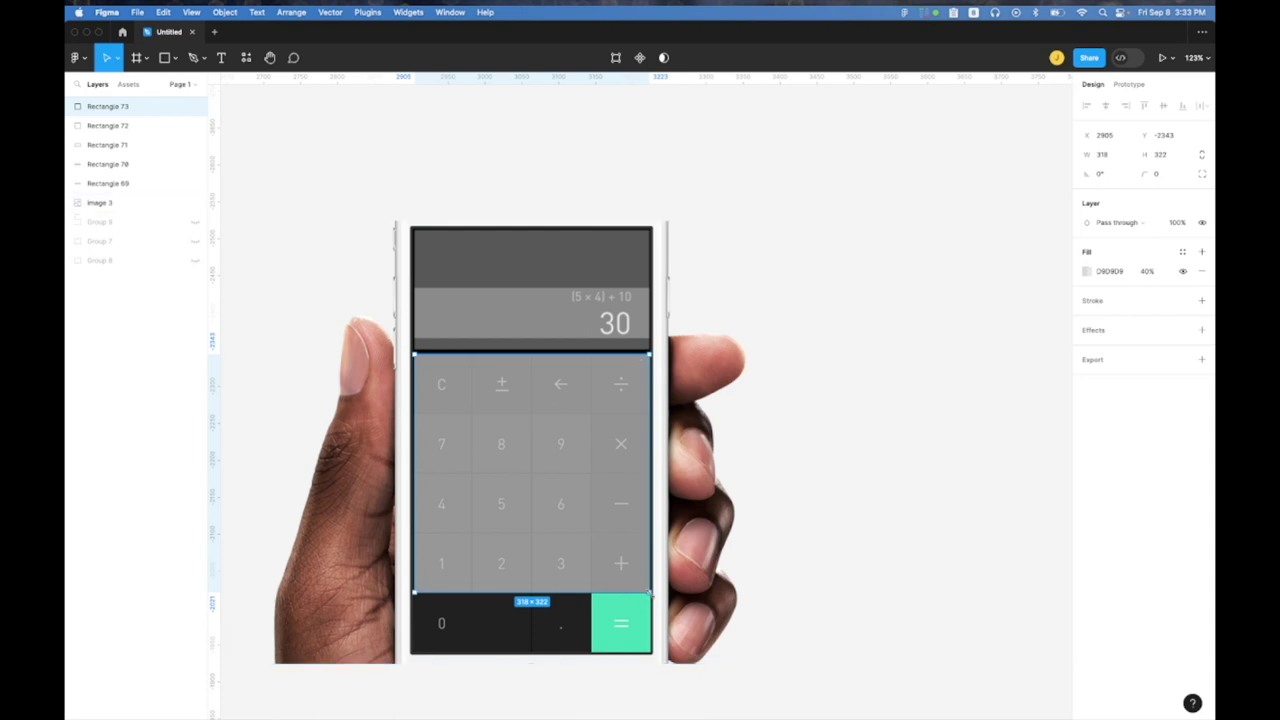
drag(651, 592, 474, 414)
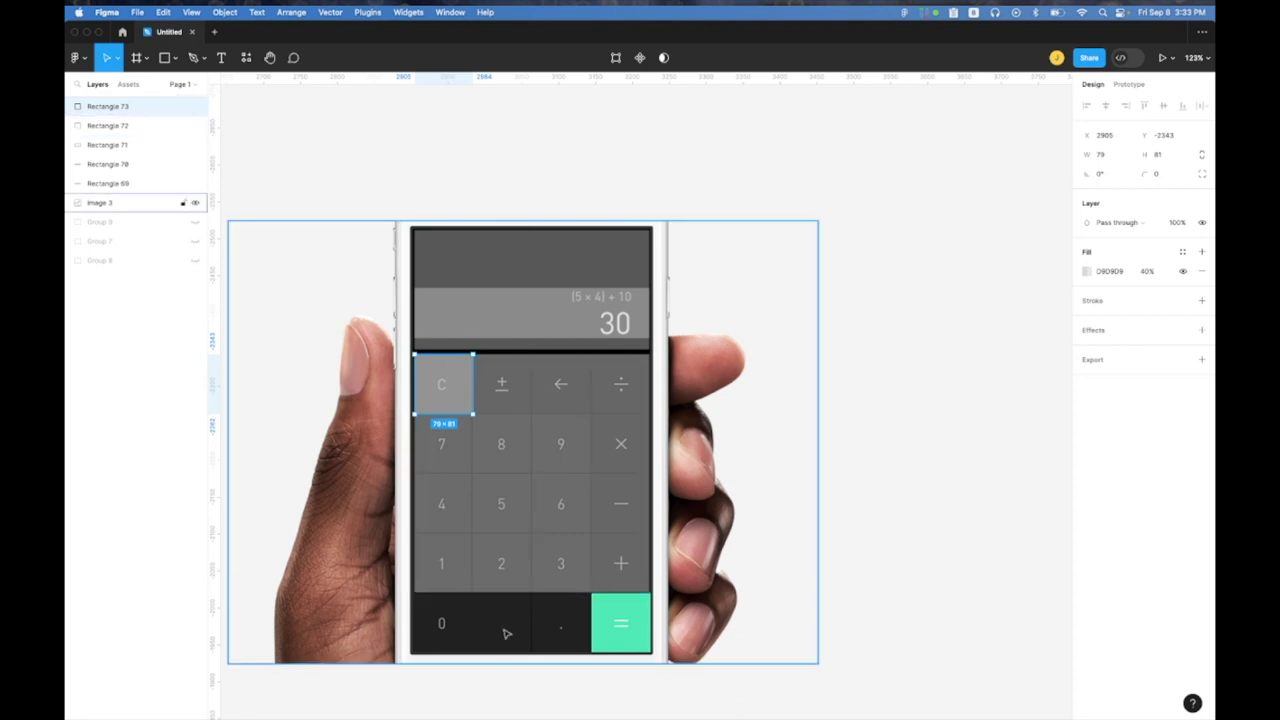
click(537, 566)
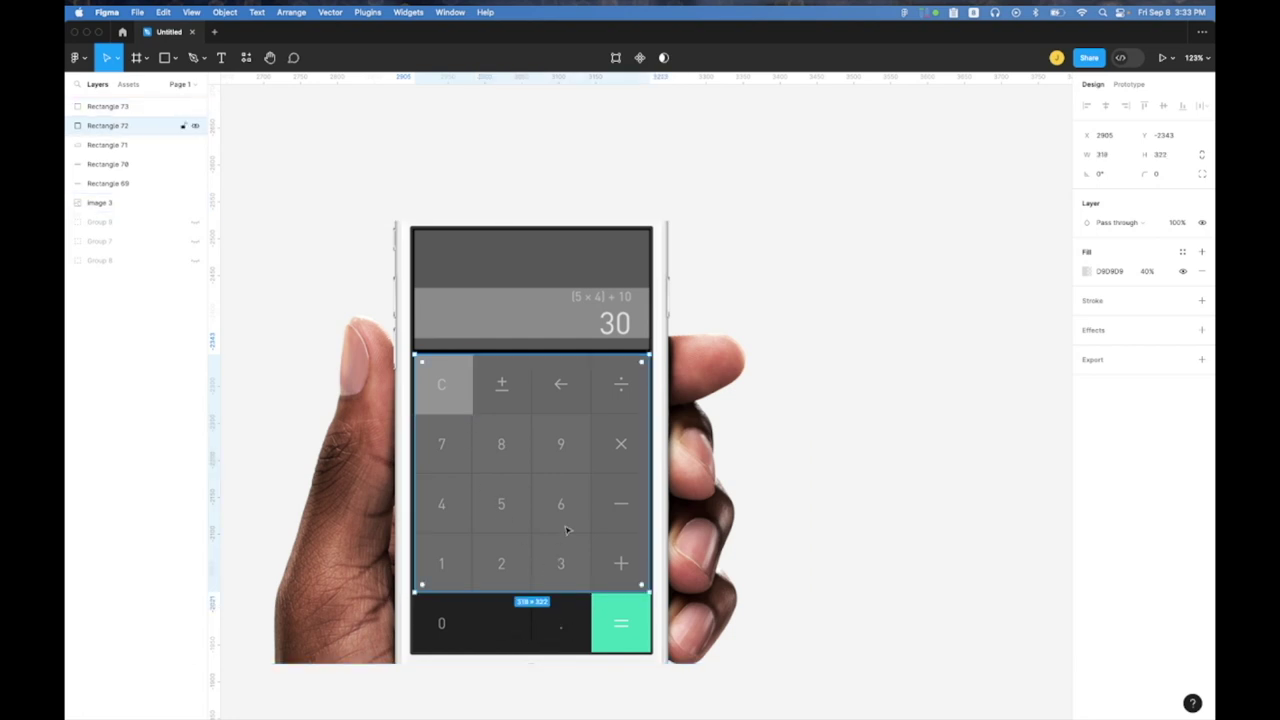
Step: Duplicate the keypad rectangle and fit it to the bottom row's height
key(super+d)
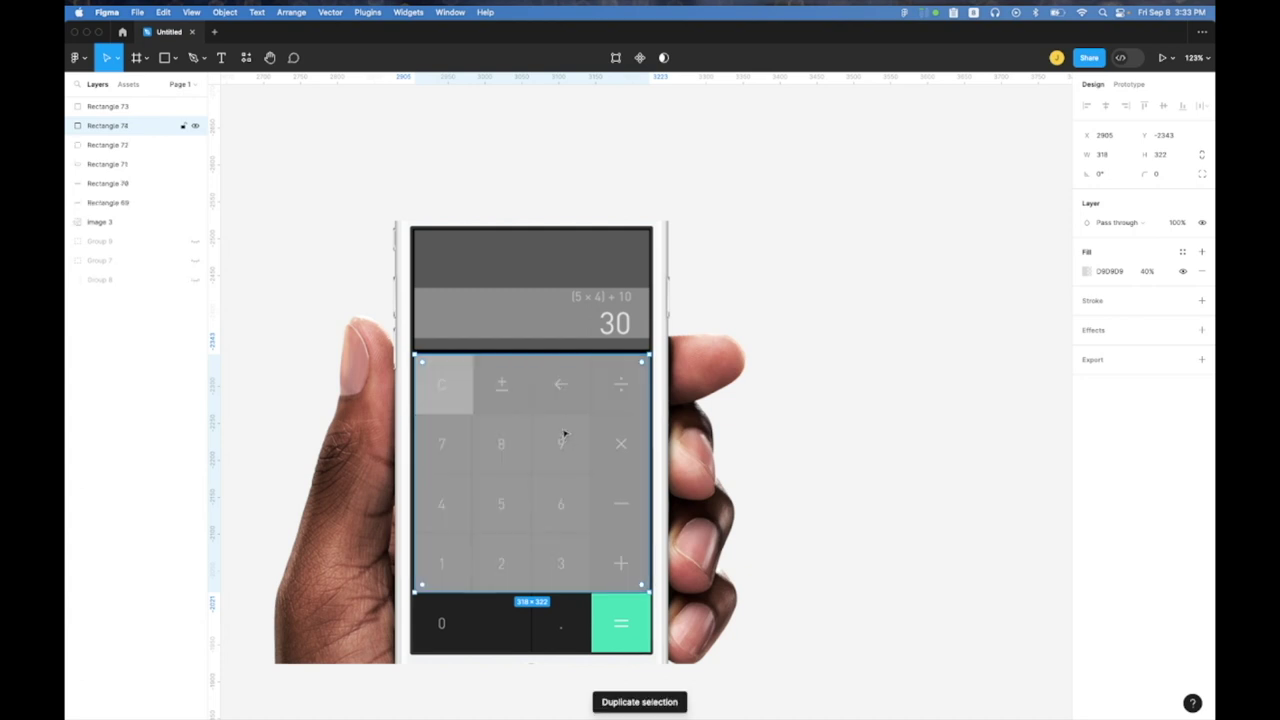
drag(561, 421, 561, 483)
drag(550, 411, 553, 597)
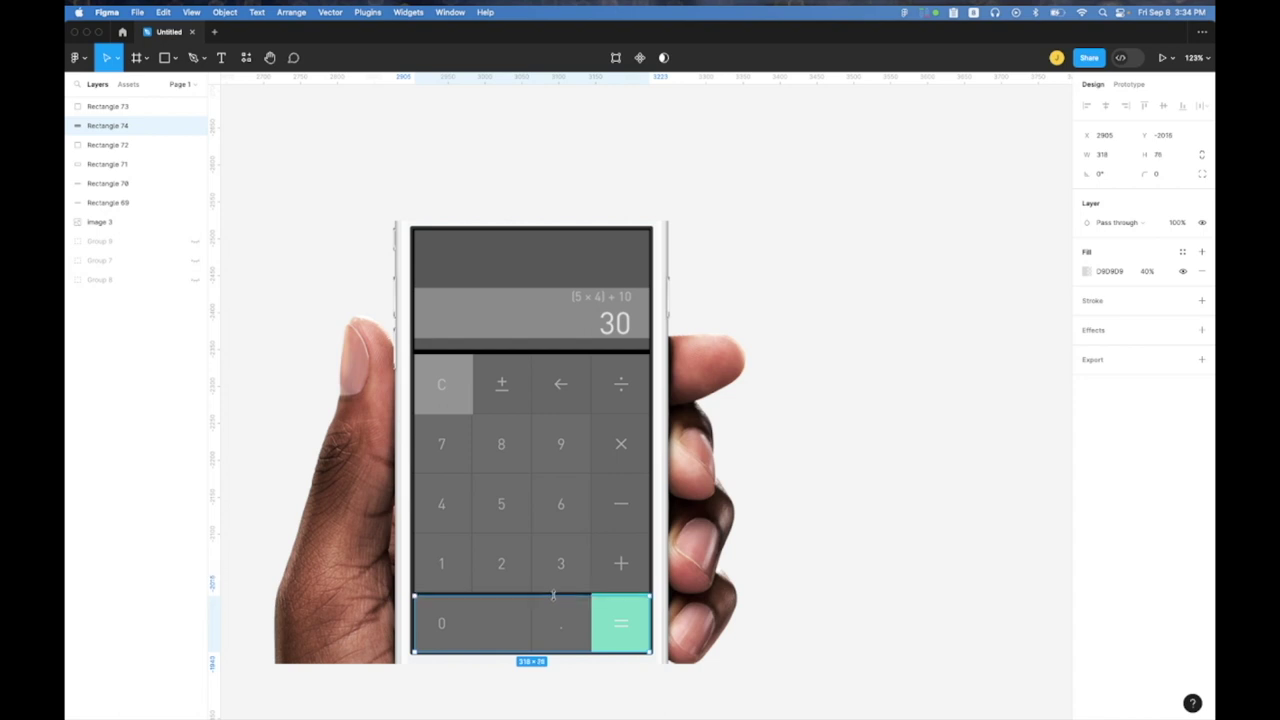
Step: Copy the C-key box onto the 0, decimal and equals keys and adjust their positions
click(452, 402)
alt+drag(462, 399, 530, 625)
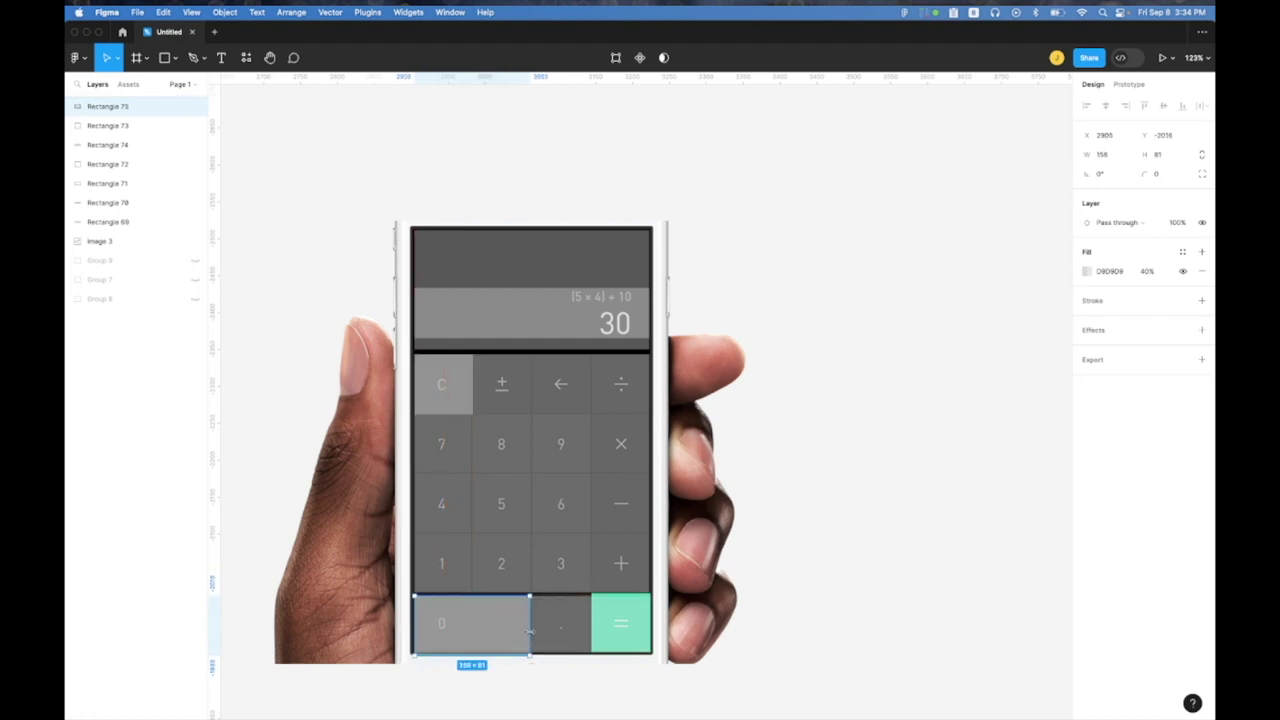
click(460, 398)
alt+drag(462, 399, 635, 627)
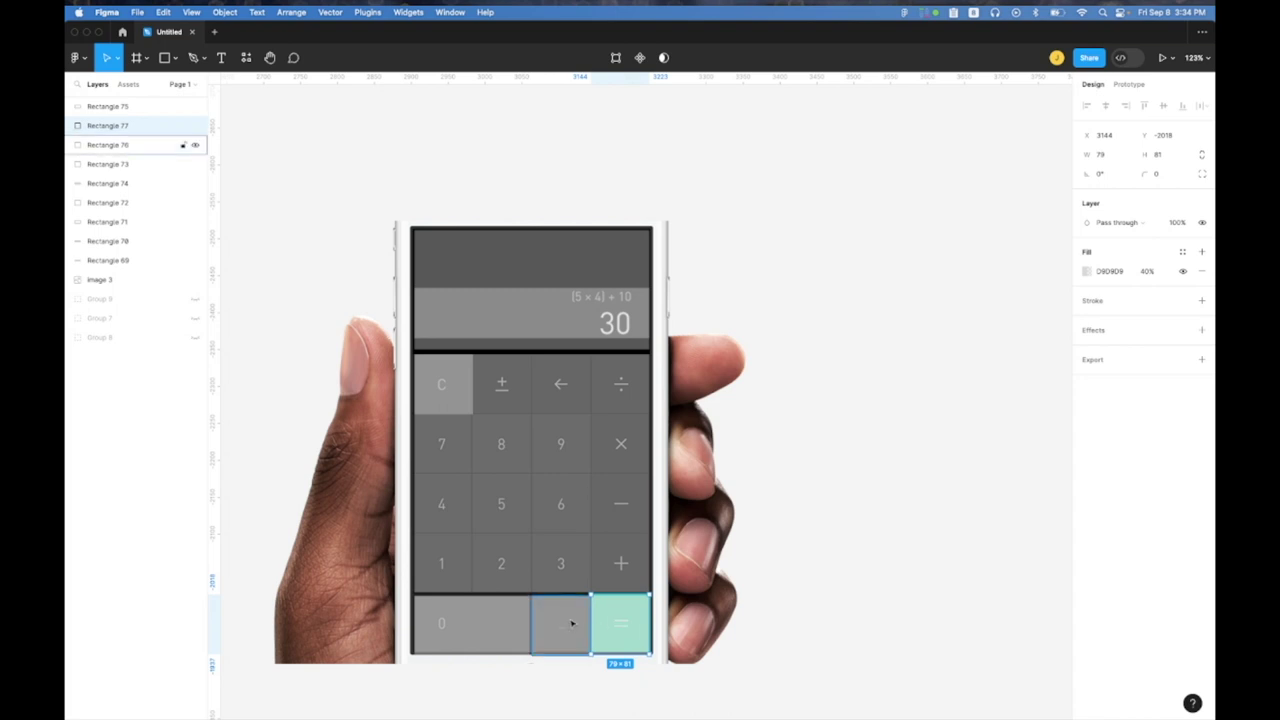
click(490, 619)
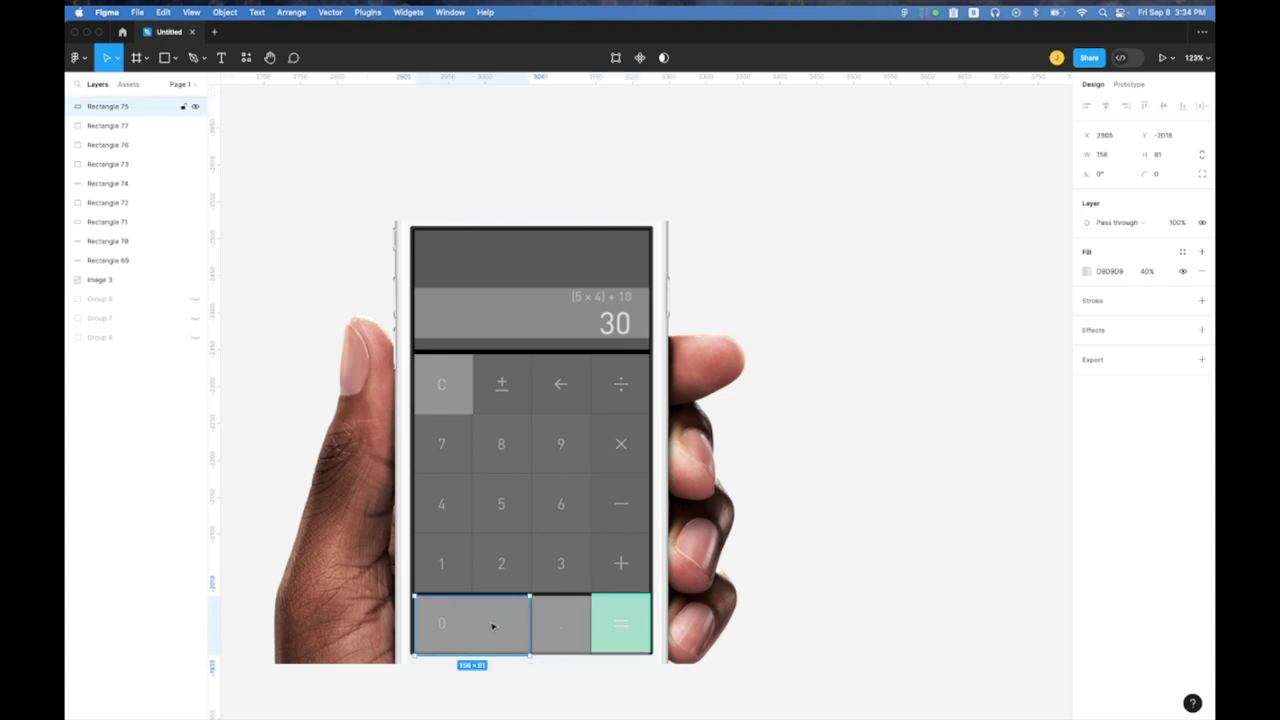
drag(492, 626, 612, 657)
click(573, 615)
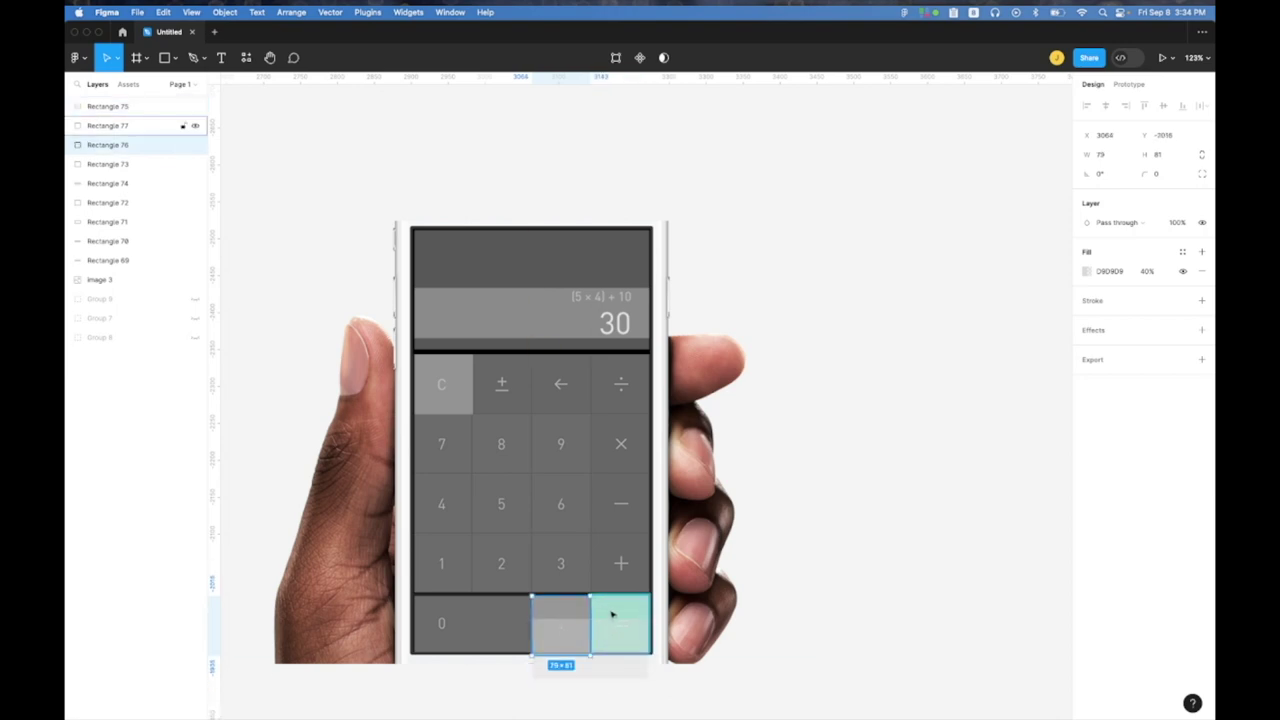
shift+click(612, 622)
click(621, 664)
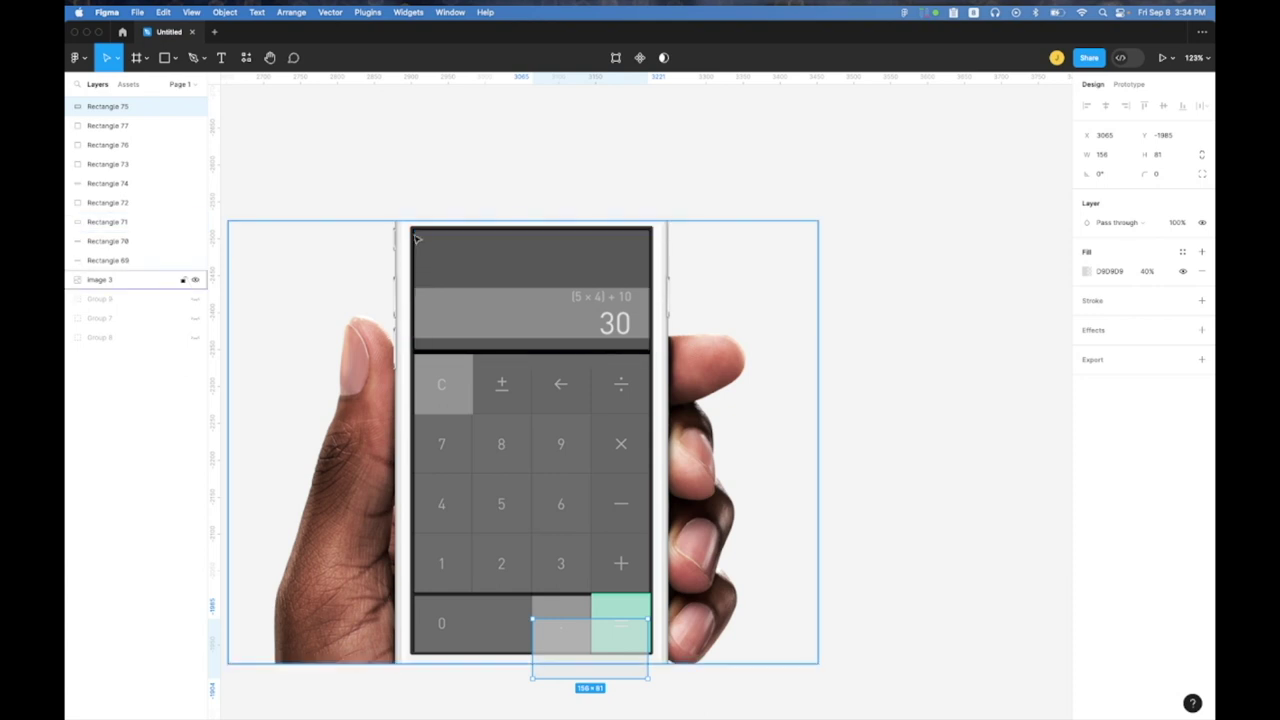
click(618, 327)
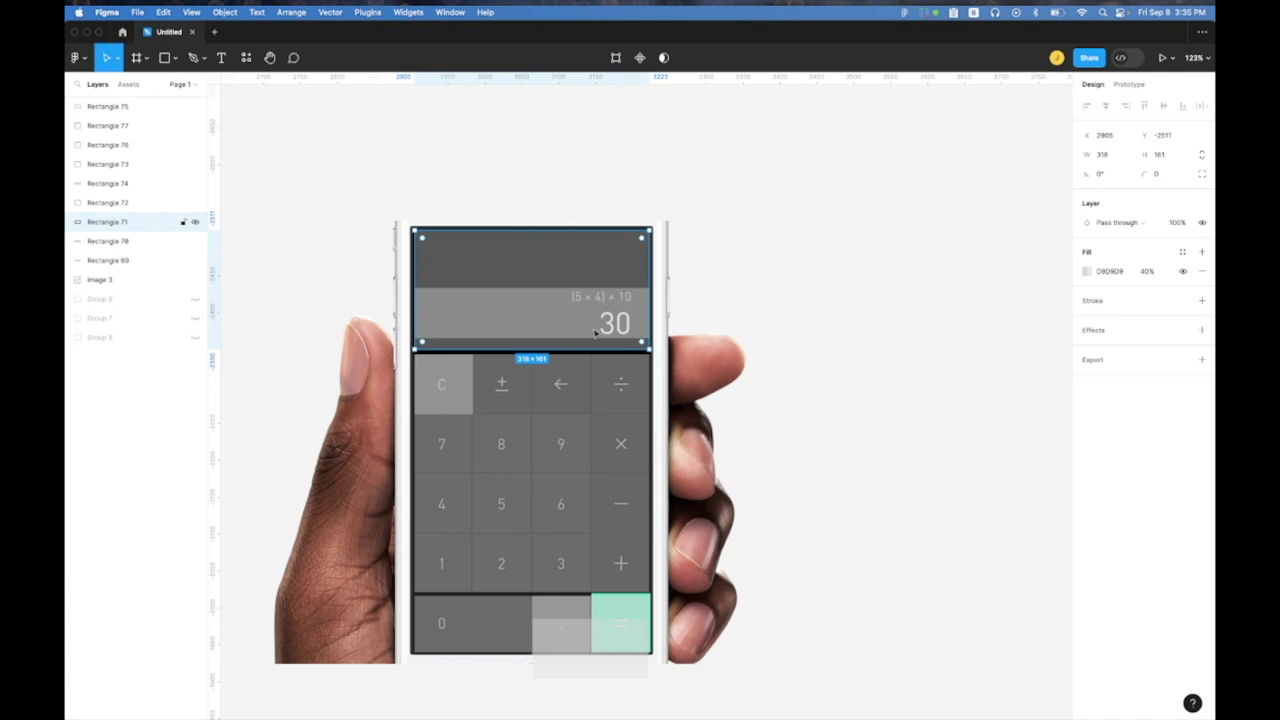
ctrl+scroll(877, 355, up, 1)
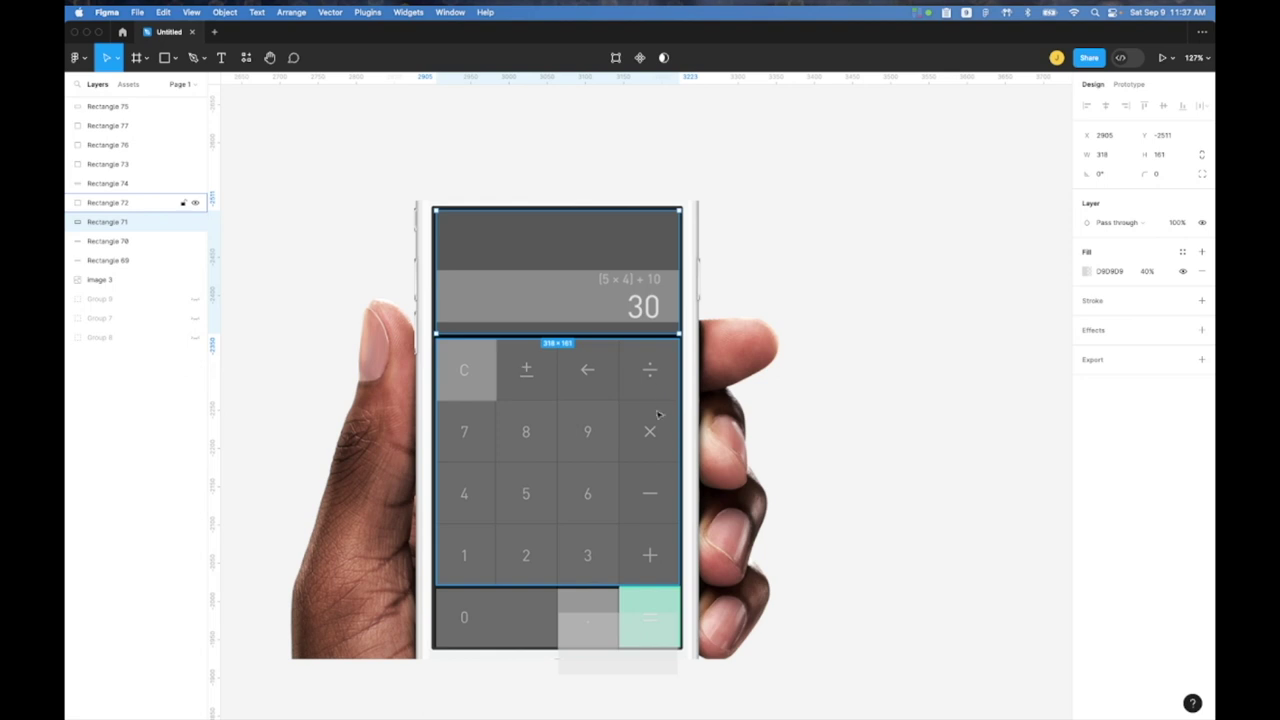
Step: Trace the minus sign with a thin bar and copy a bar and dot onto the divide sign
ctrl+scroll(648, 500, up, 3)
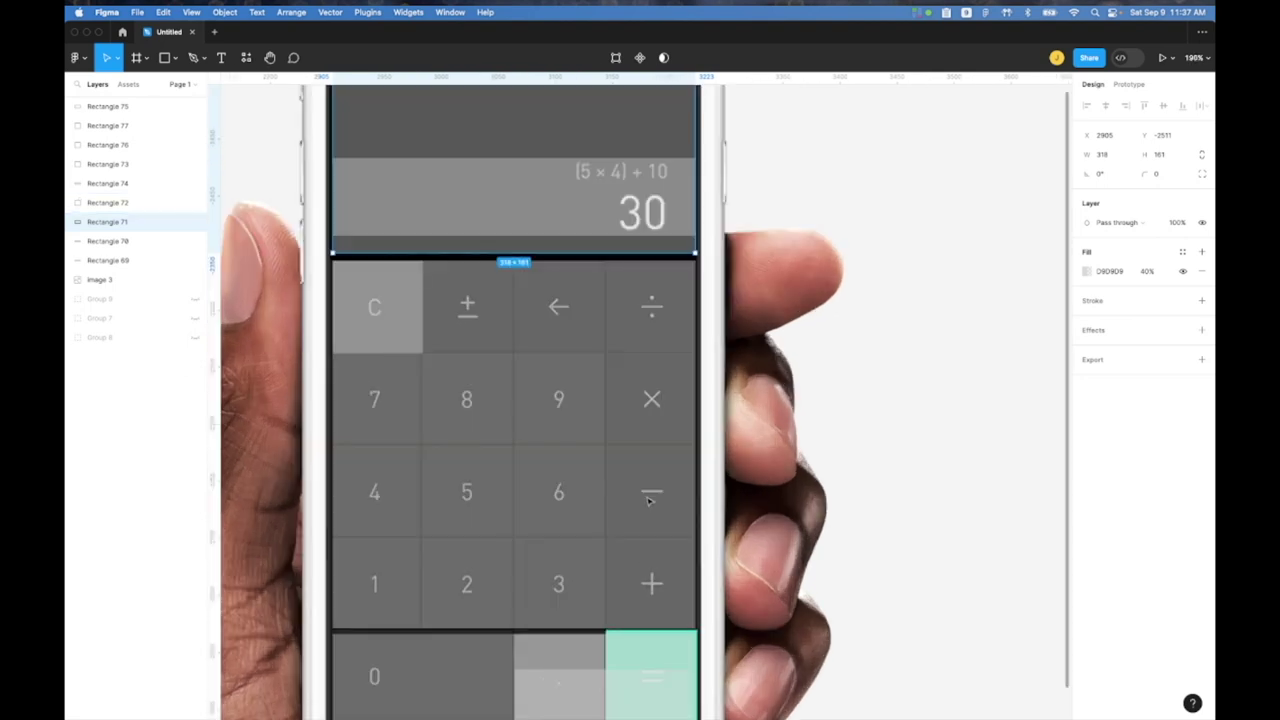
ctrl+scroll(648, 500, up, 5)
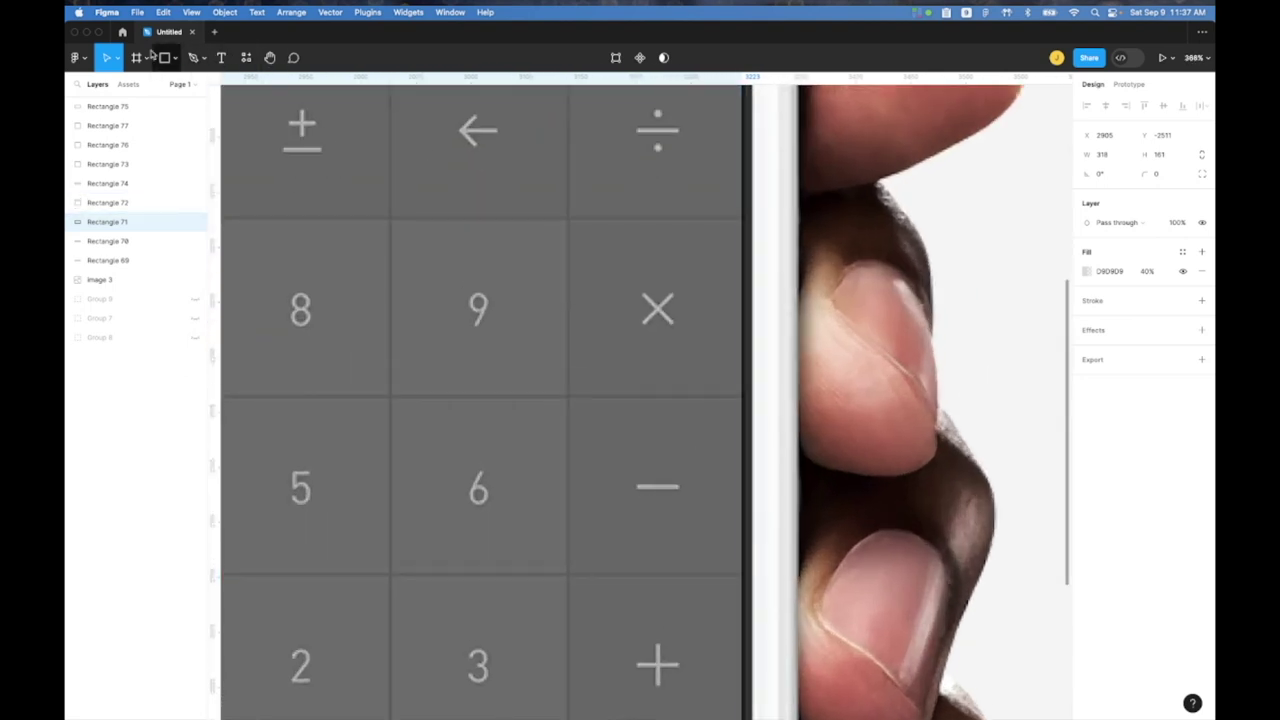
click(164, 57)
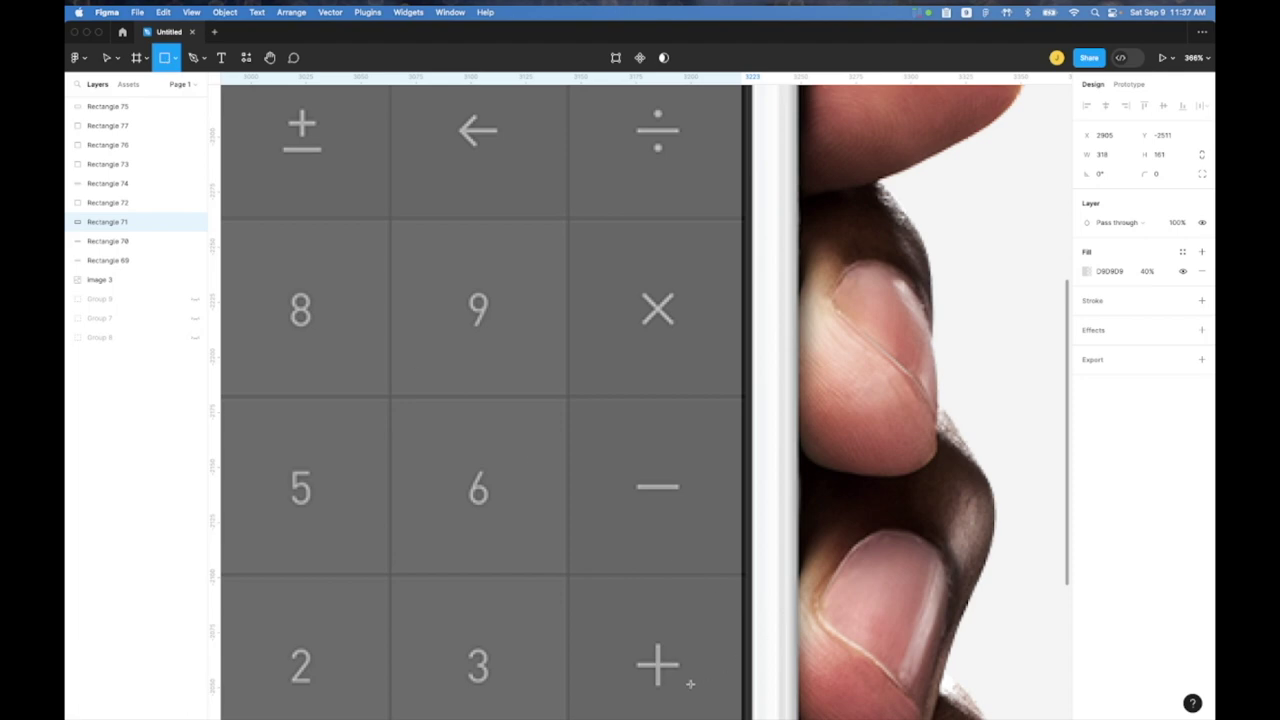
mouse_move(636, 486)
mouse_down()
mouse_move(686, 490)
mouse_move(669, 571)
mouse_move(674, 668)
mouse_move(662, 313)
mouse_move(651, 334)
mouse_up()
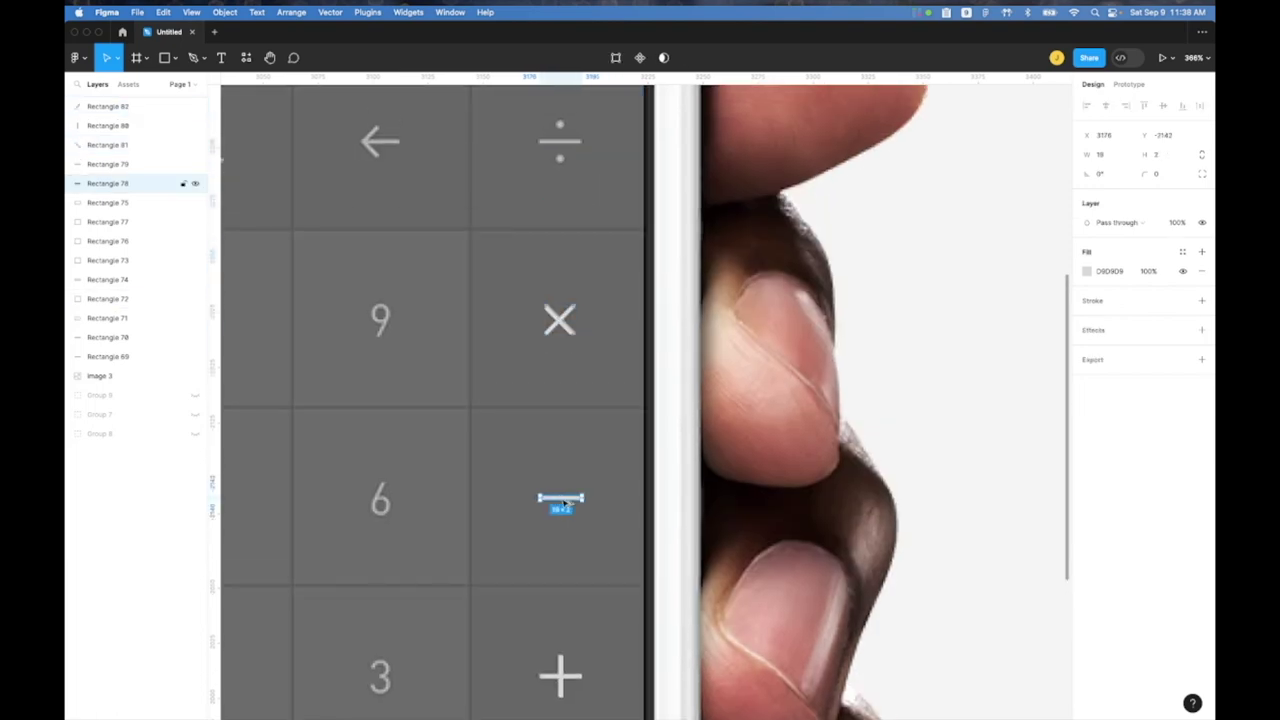
mouse_move(568, 490)
mouse_down()
mouse_move(562, 119)
mouse_move(560, 176)
mouse_up()
key(o)
ctrl+scroll(560, 116, up, 5)
shift+click(559, 113)
scroll(565, 160, left, 5)
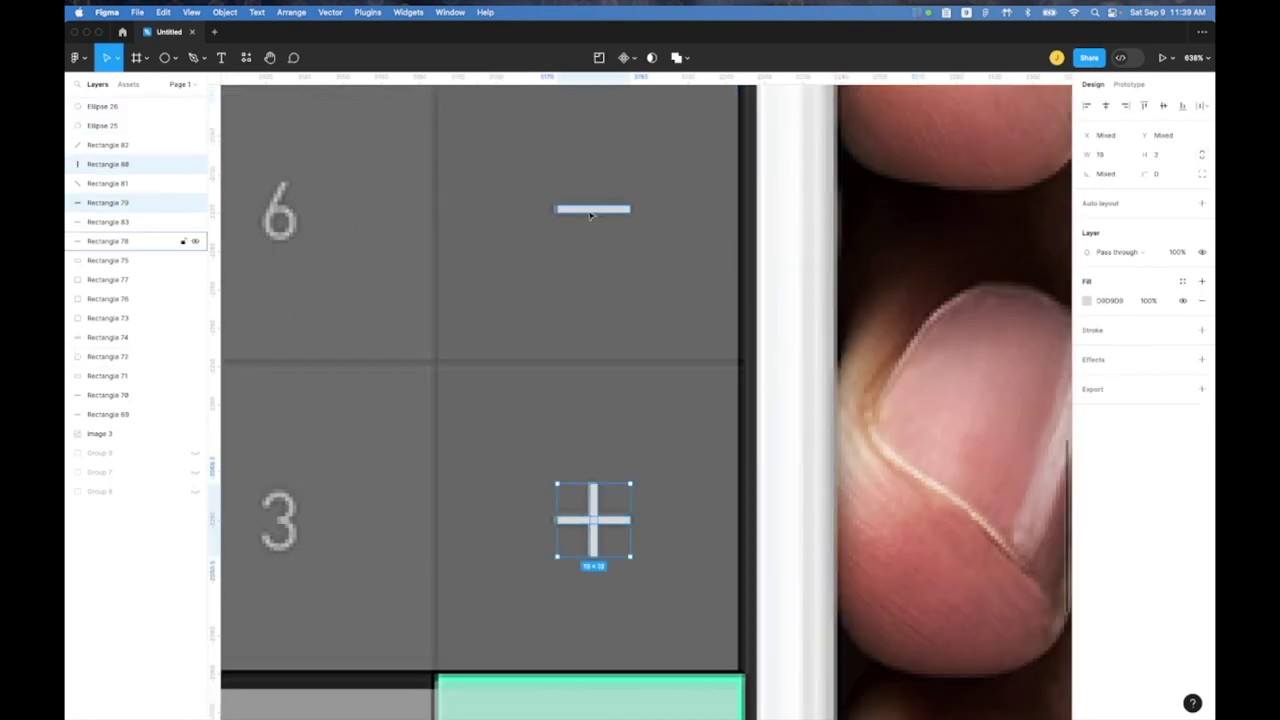
scroll(561, 150, left, 5)
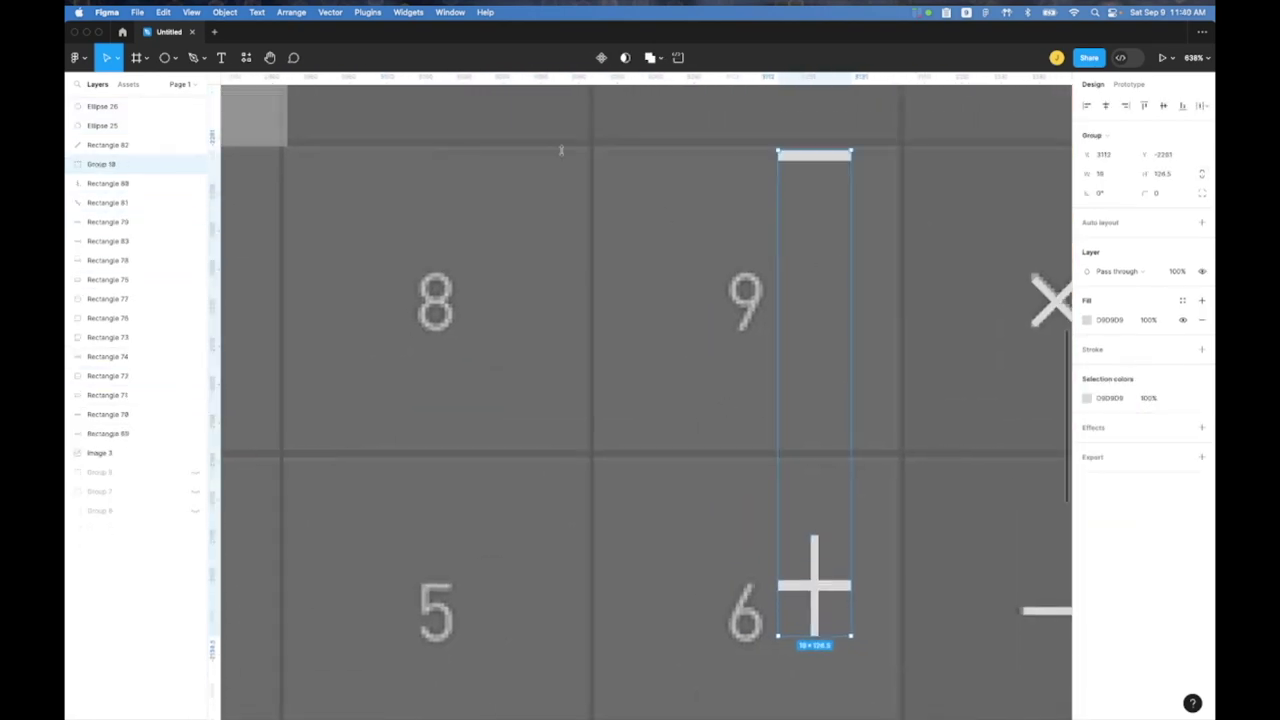
Step: Move a bar beneath the plus to form the ± sign
drag(814, 585, 489, 323)
scroll(500, 300, up, 5)
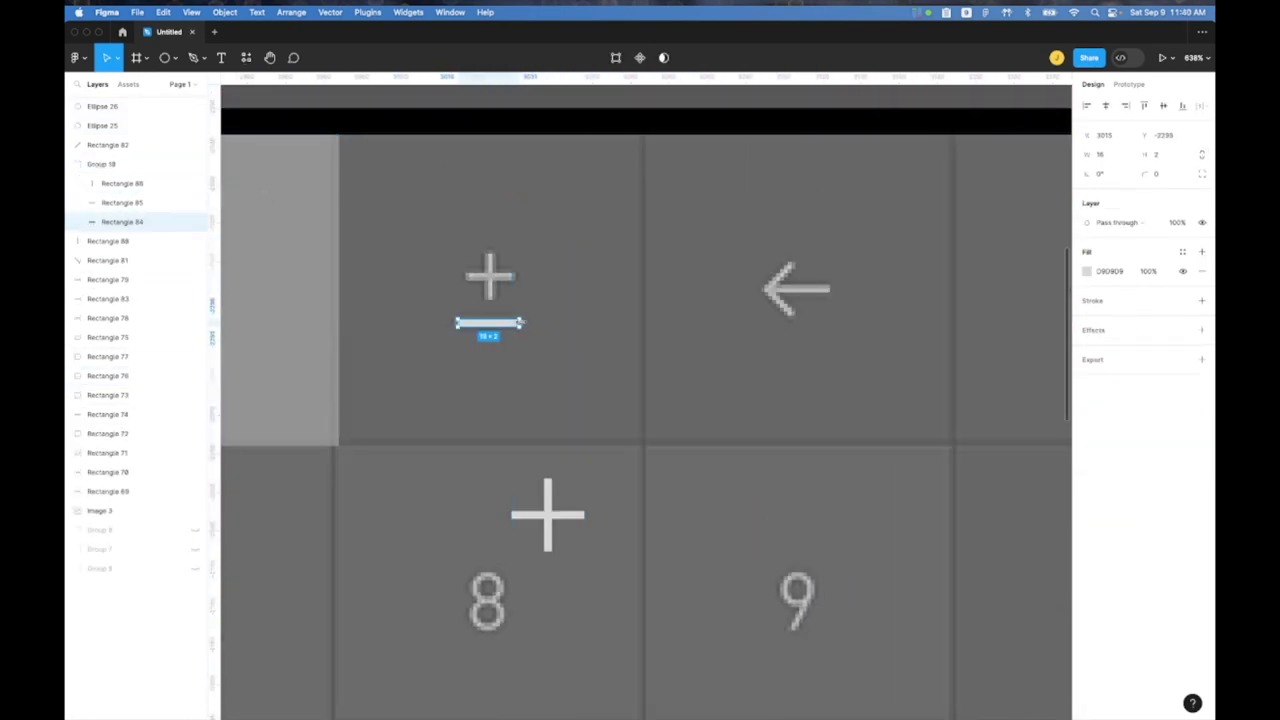
click(489, 265)
shift+click(476, 278)
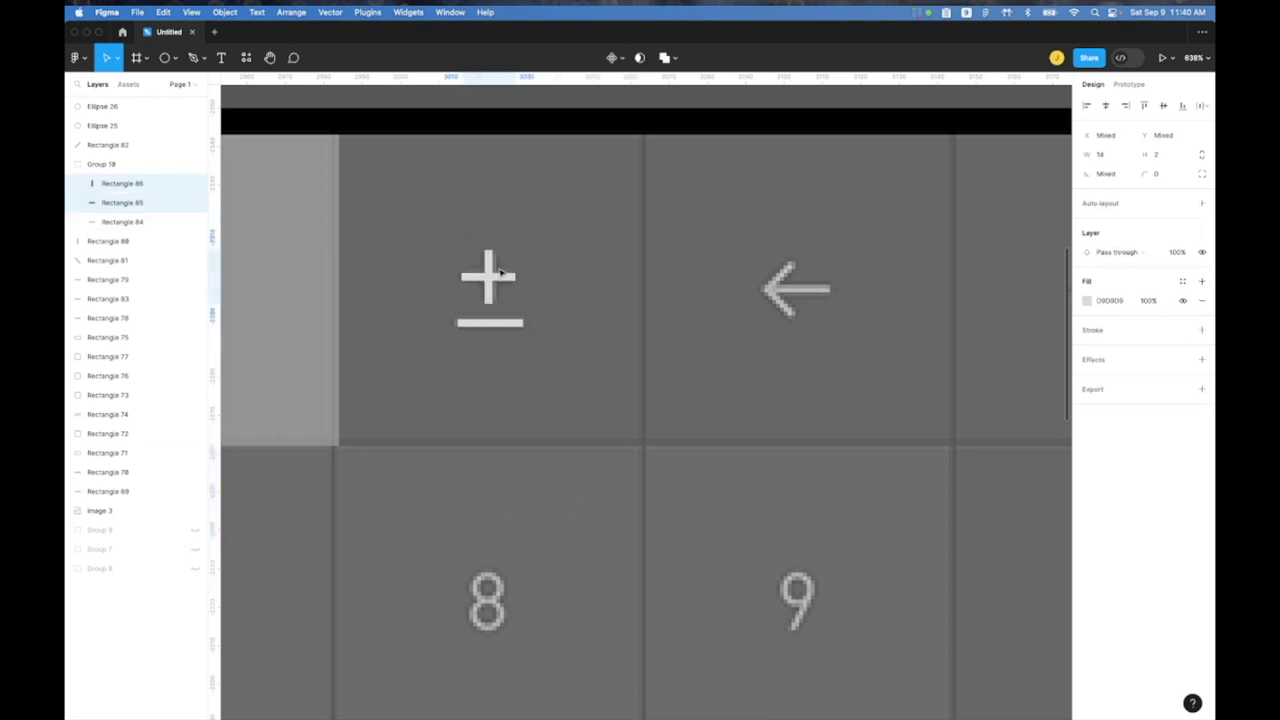
click(484, 279)
click(489, 262)
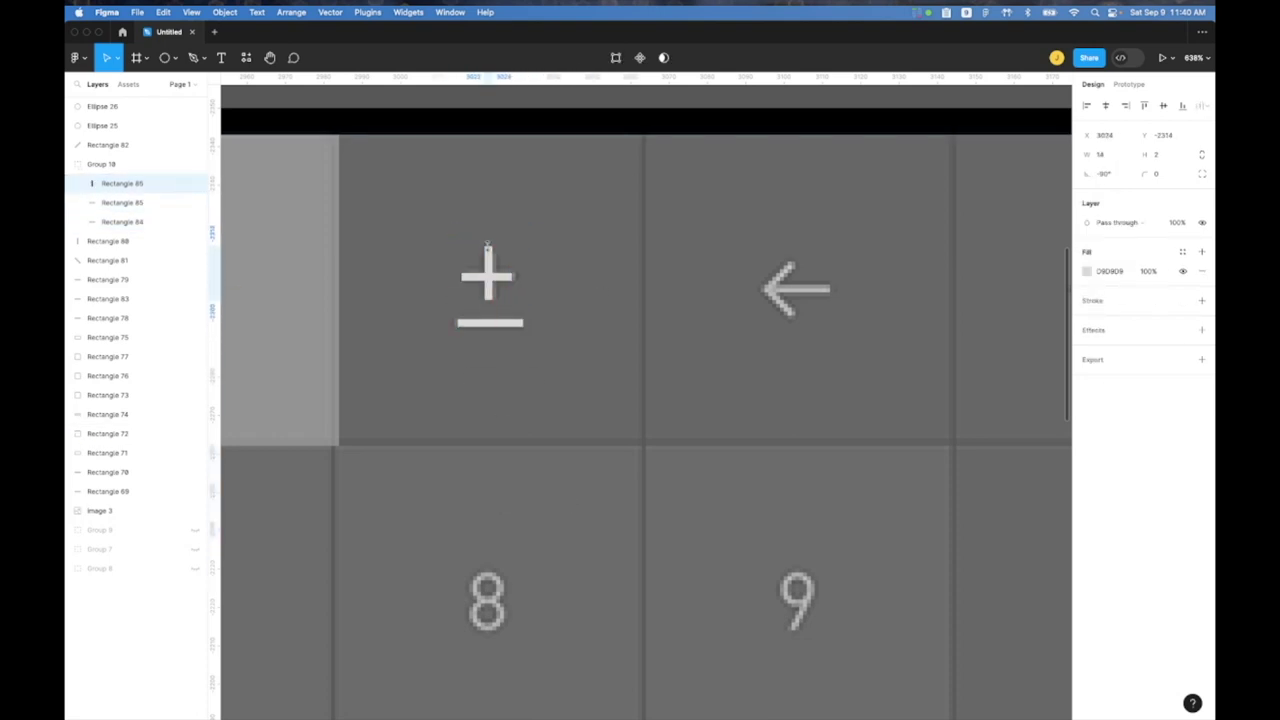
click(489, 322)
Step: Draw an arrow over the ← key with a light grey D9D9D9 stroke
key(shift+l)
drag(830, 289, 763, 289)
click(1156, 320)
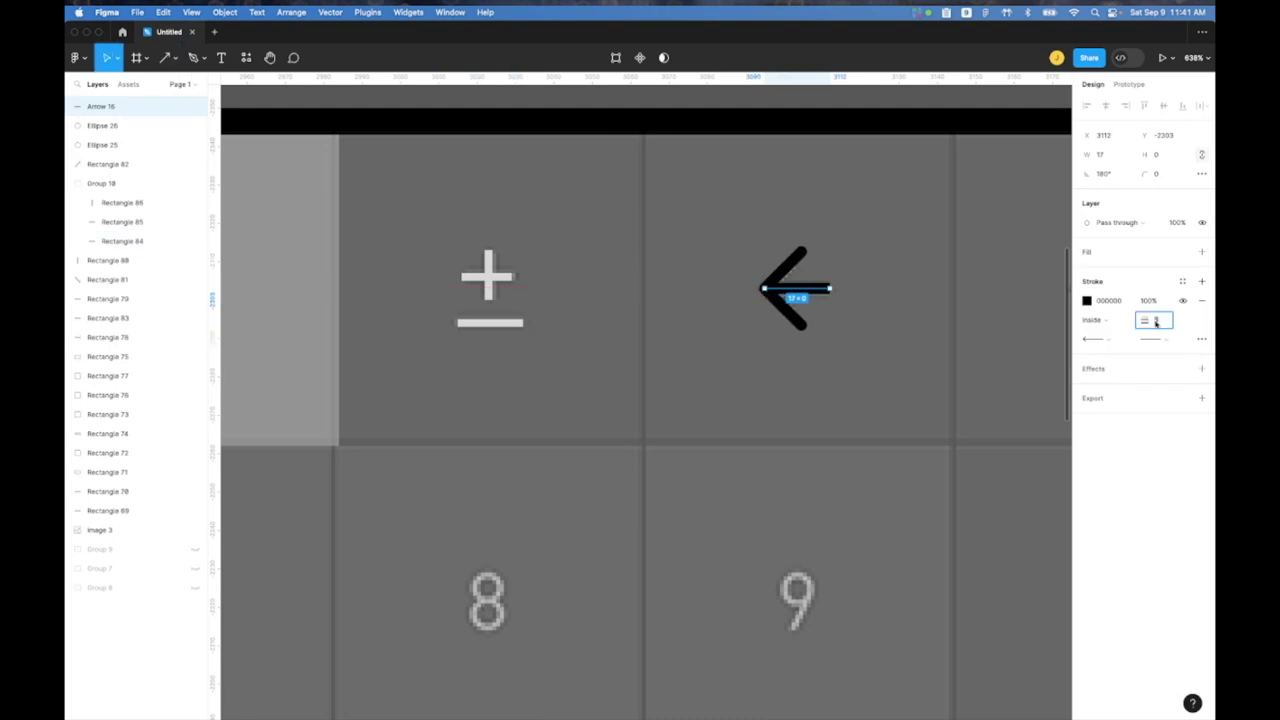
click(1087, 300)
click(946, 508)
click(489, 278)
click(489, 285)
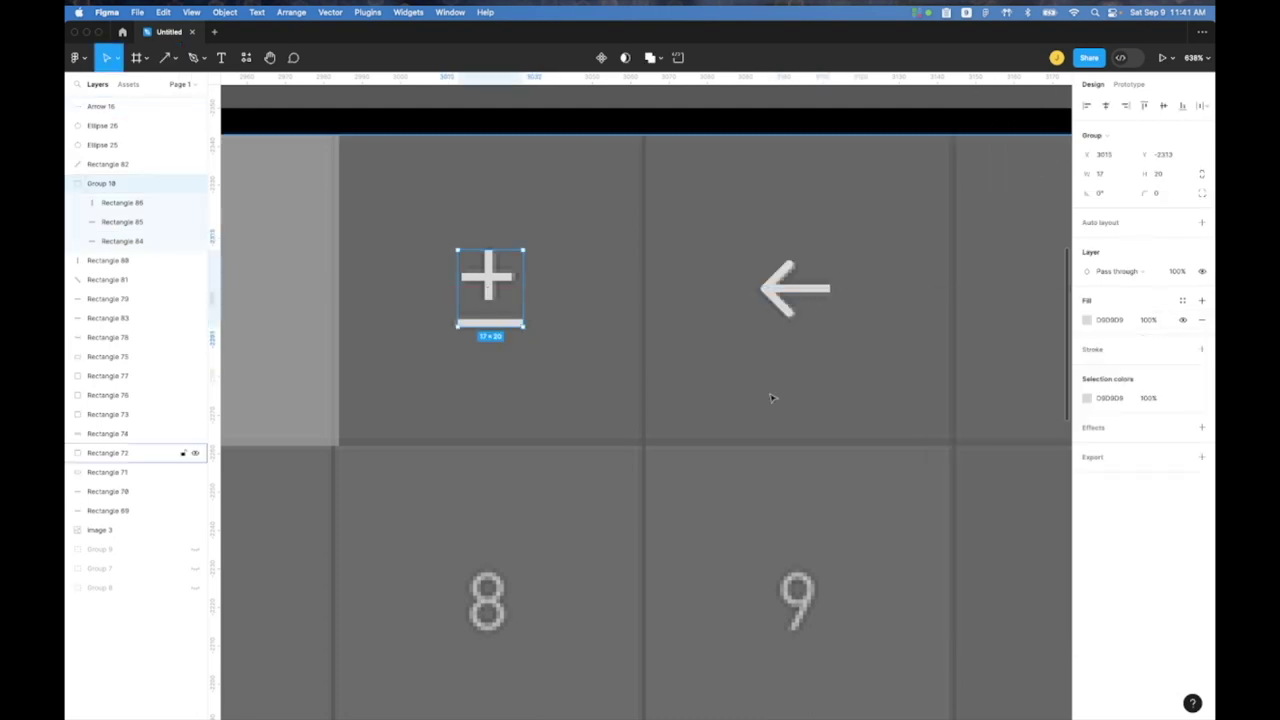
Step: Duplicate the bar onto the = key and add a rectangle there
ctrl+scroll(770, 398, down, 5)
scroll(800, 360, down, 3)
click(774, 277)
key(super+v)
drag(774, 277, 827, 610)
ctrl+scroll(779, 565, up, 5)
key(r)
click(1087, 317)
key(Escape)
key(Escape)
ctrl+scroll(898, 652, down, 10)
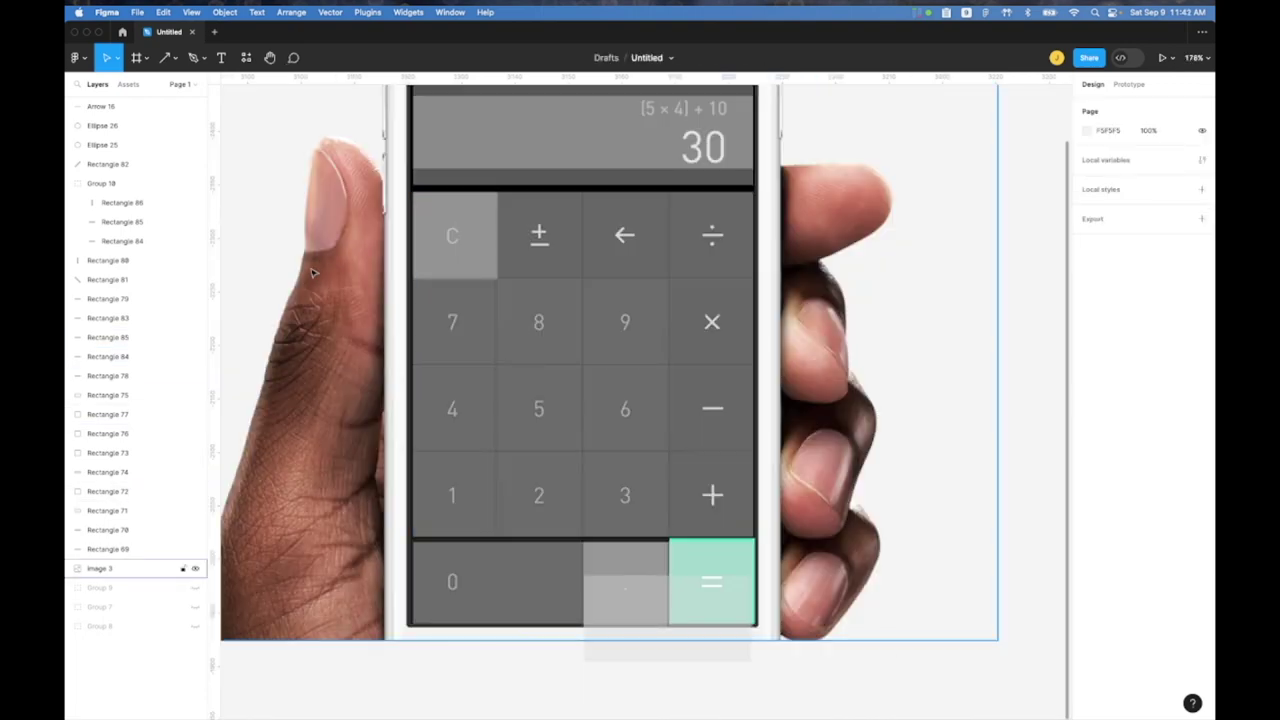
Step: Group the two = bars and name the group Equal_btn
click(711, 578)
shift+click(711, 588)
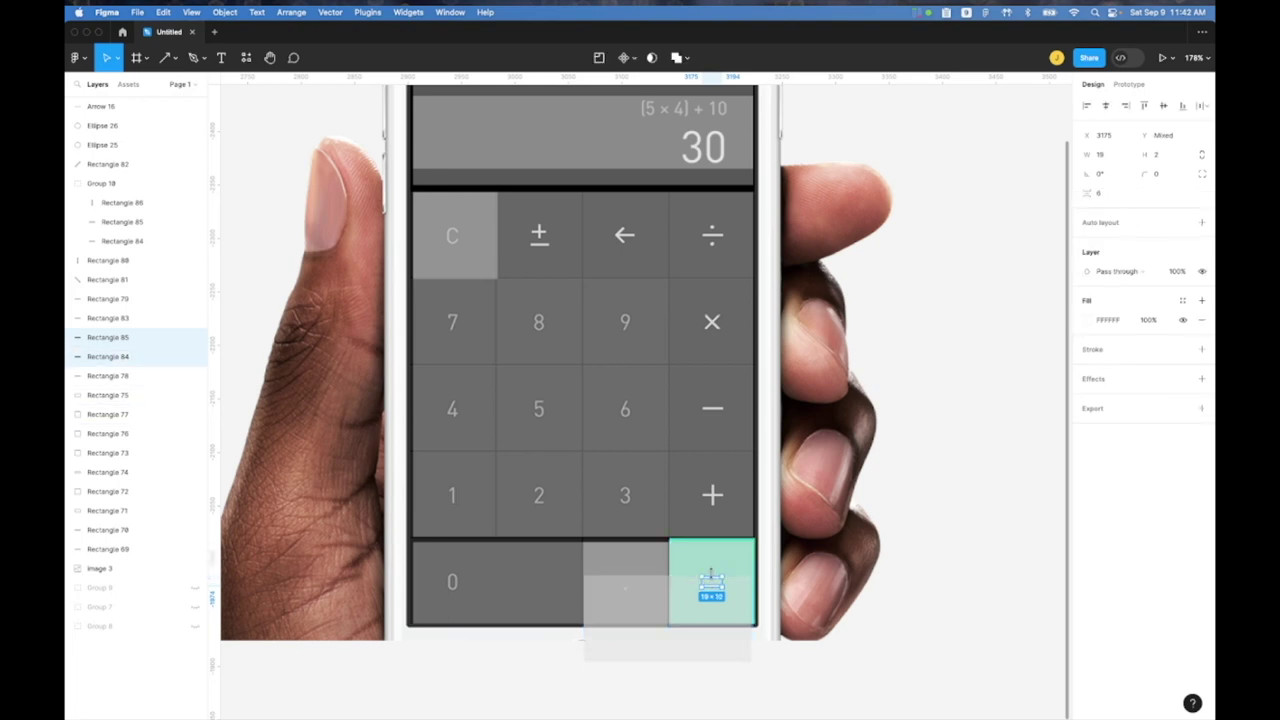
key(super+g)
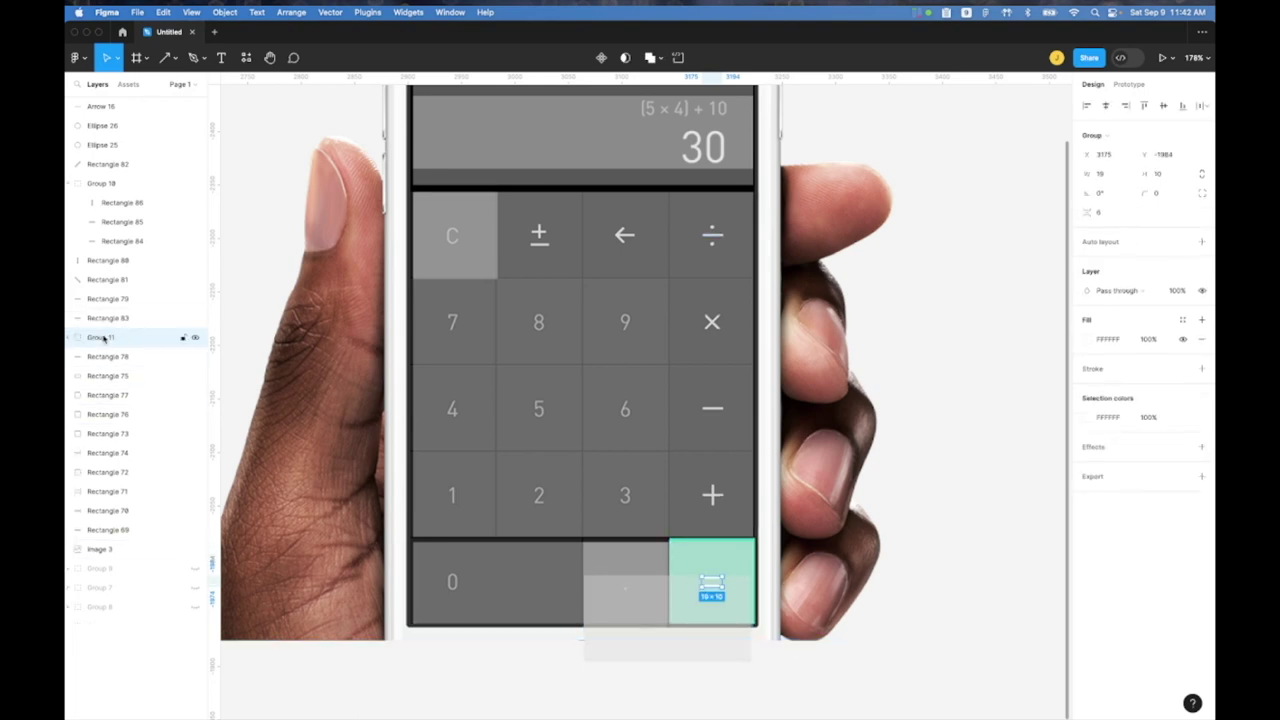
double_click(104, 338)
text(Equal_Btn)
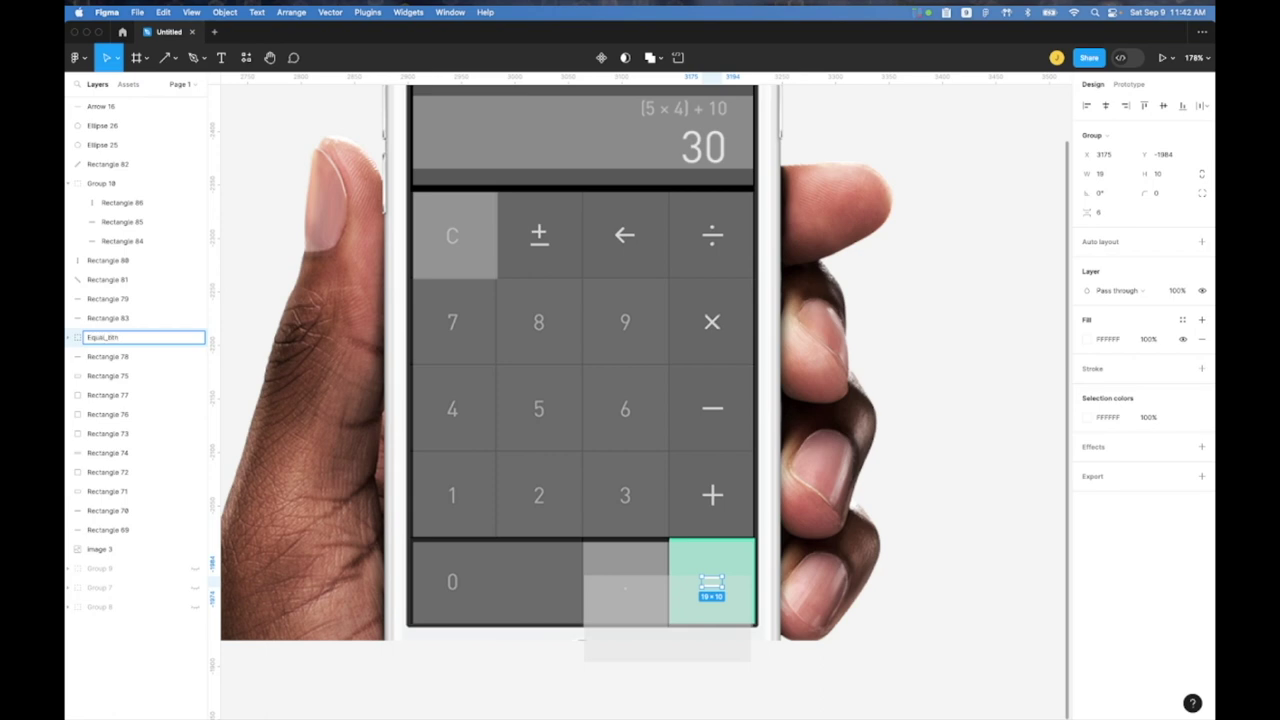
key(Return)
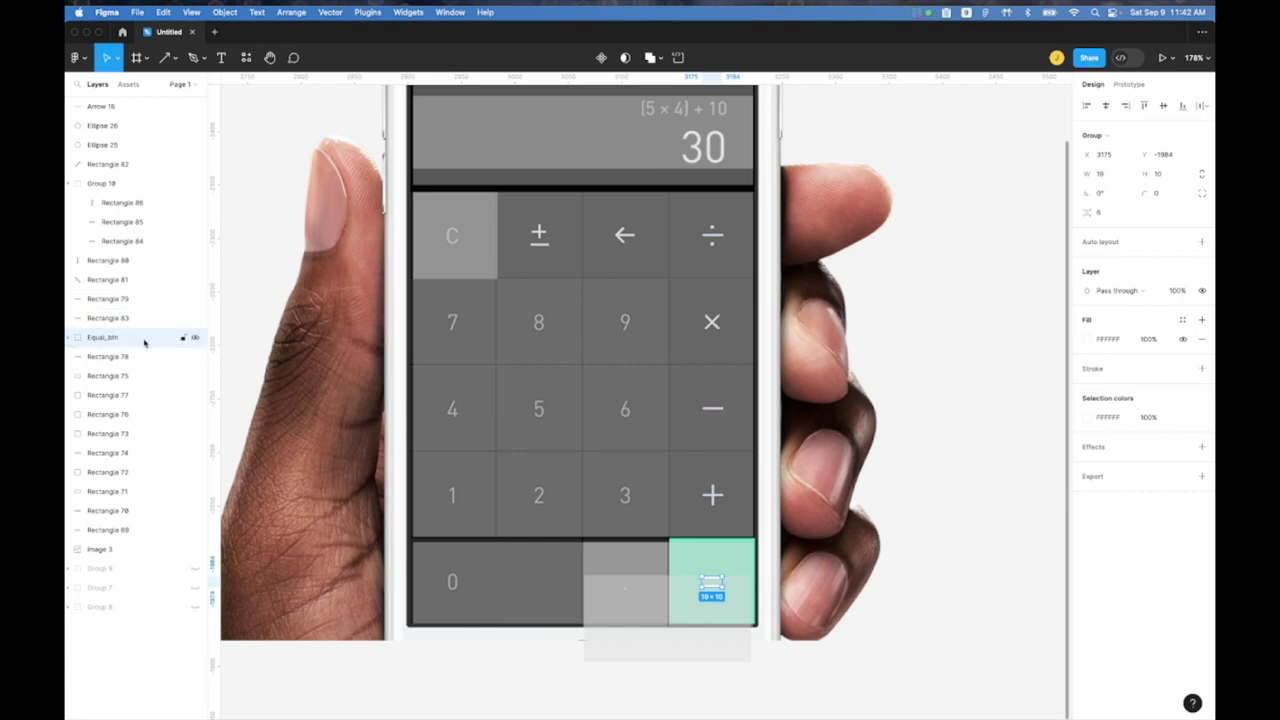
Step: Group the two bars of the + sign and name the group Addition_btn
click(711, 493)
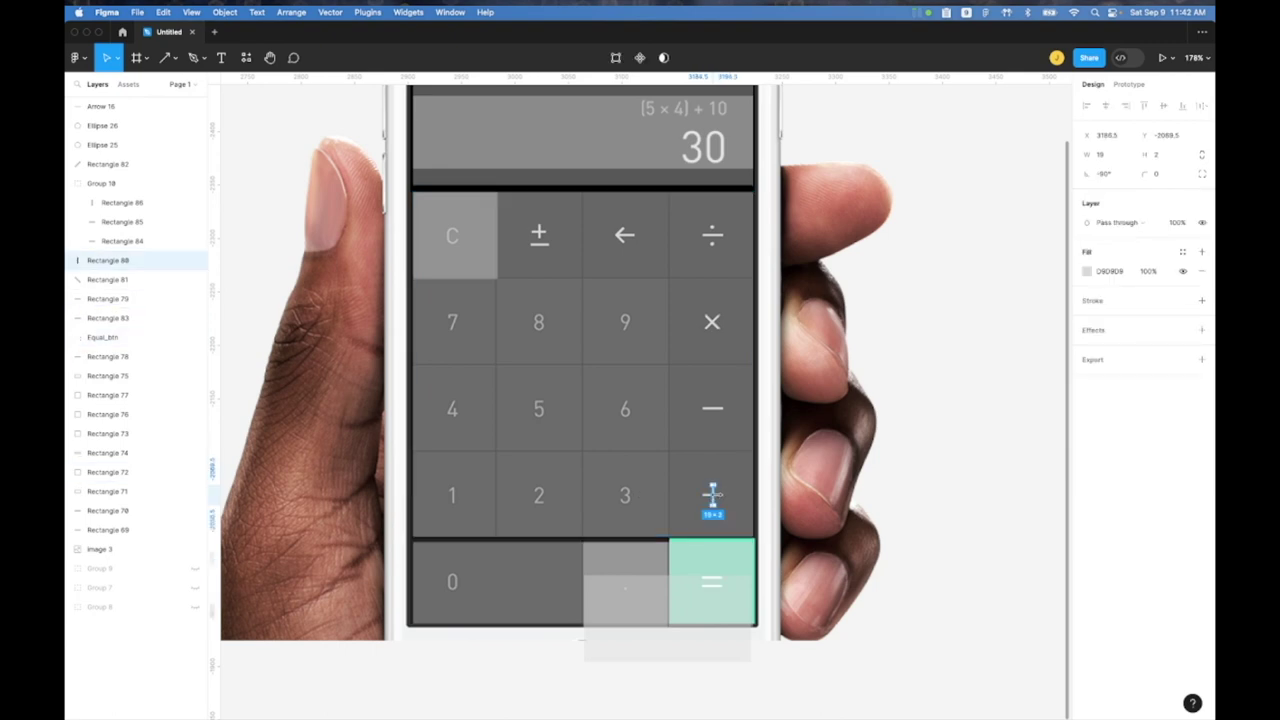
ctrl+scroll(711, 493, up, 5)
click(711, 494)
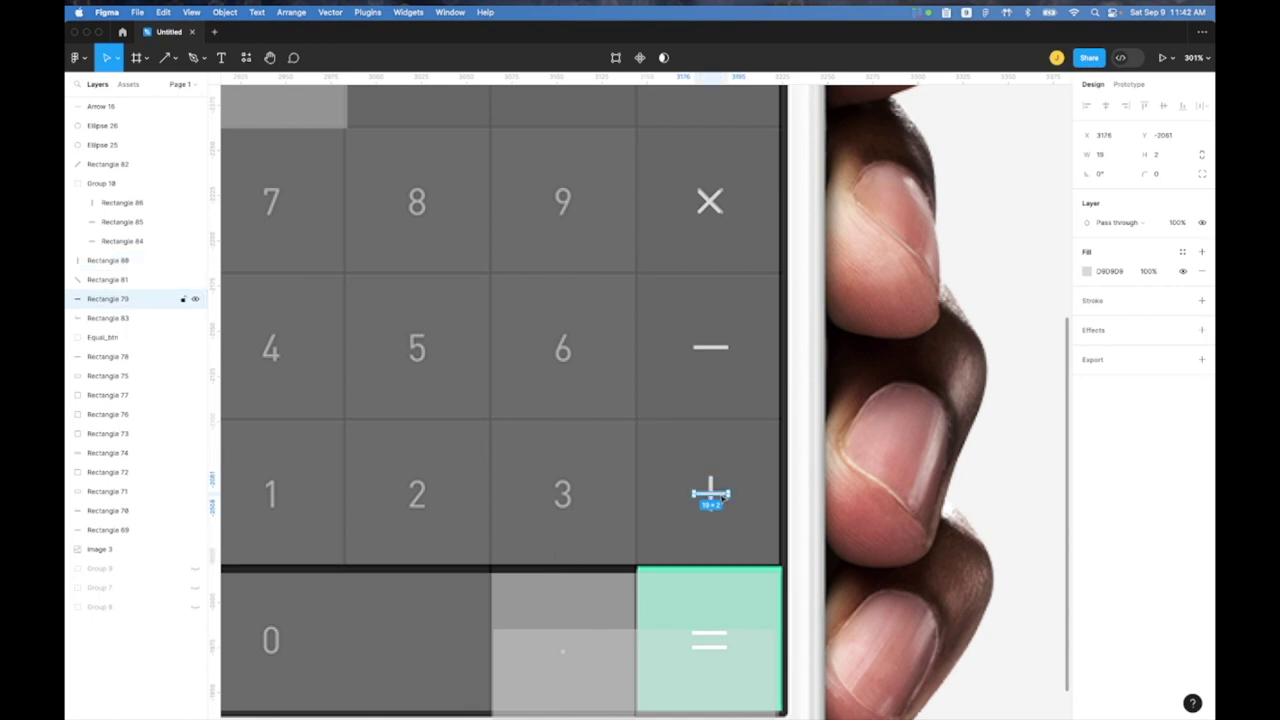
shift+click(711, 492)
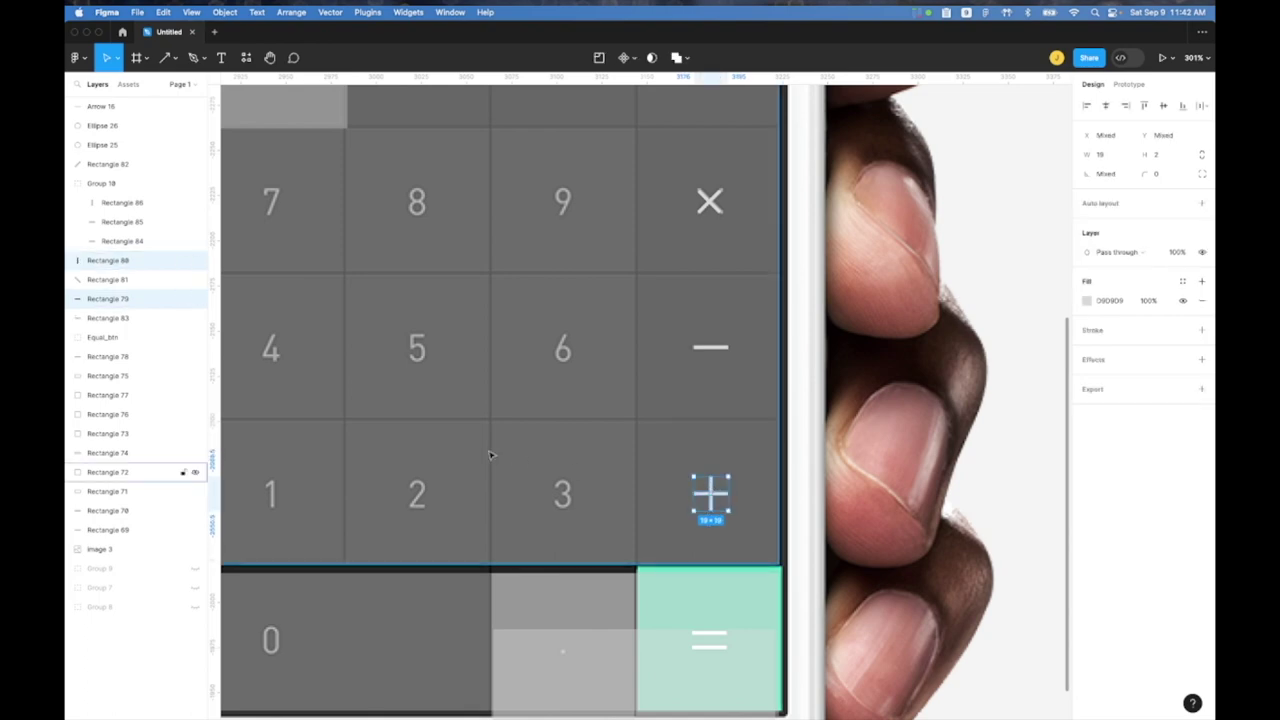
key(ctrl+g)
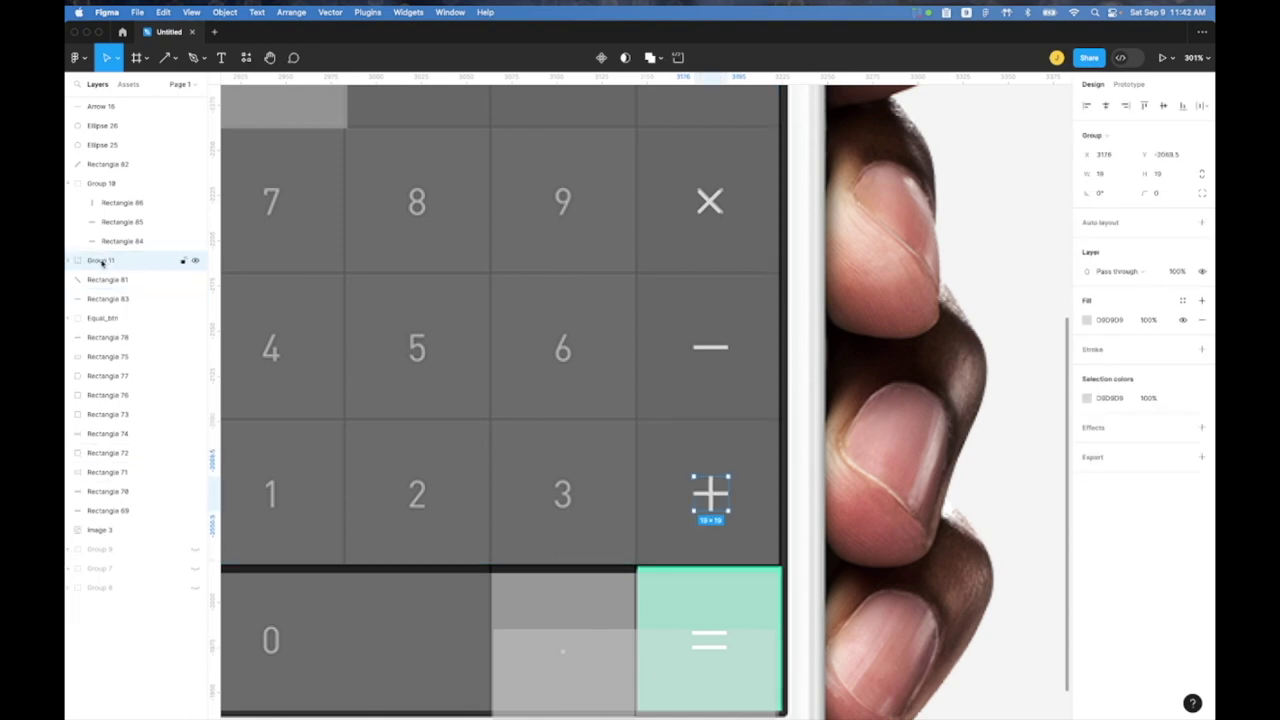
double_click(101, 261)
text(P)
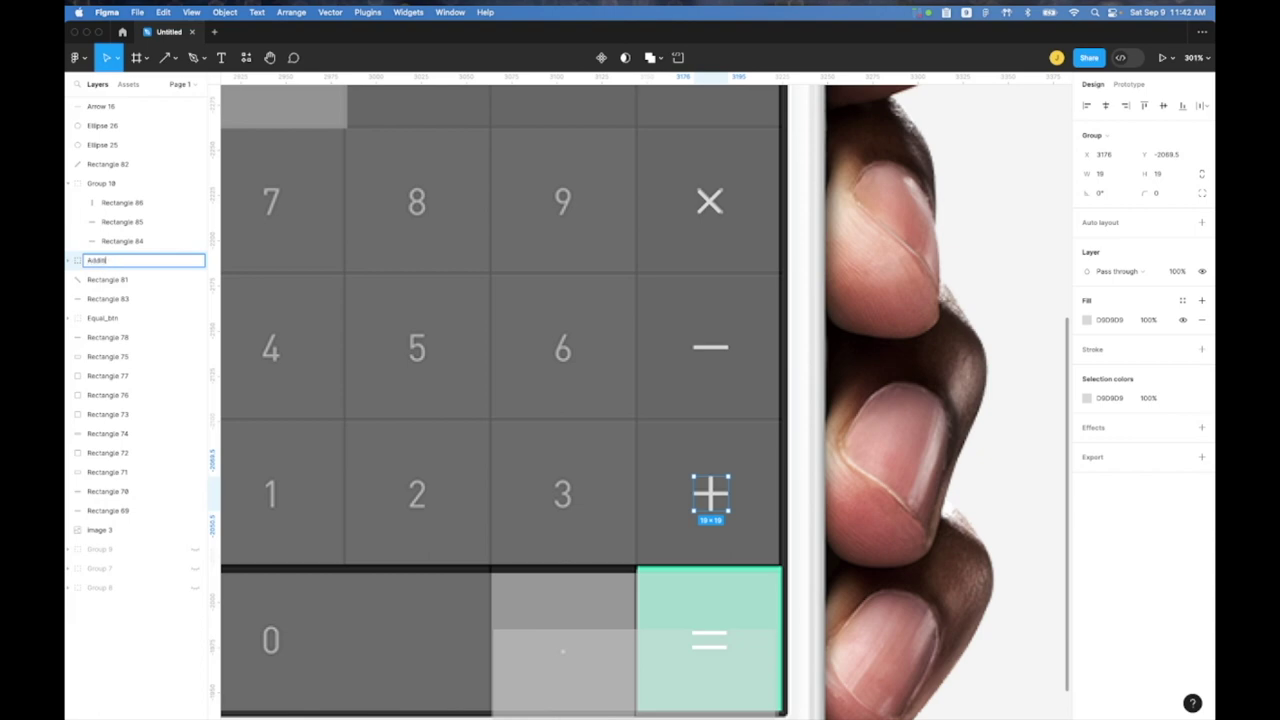
text(ddition_btn)
key(Return)
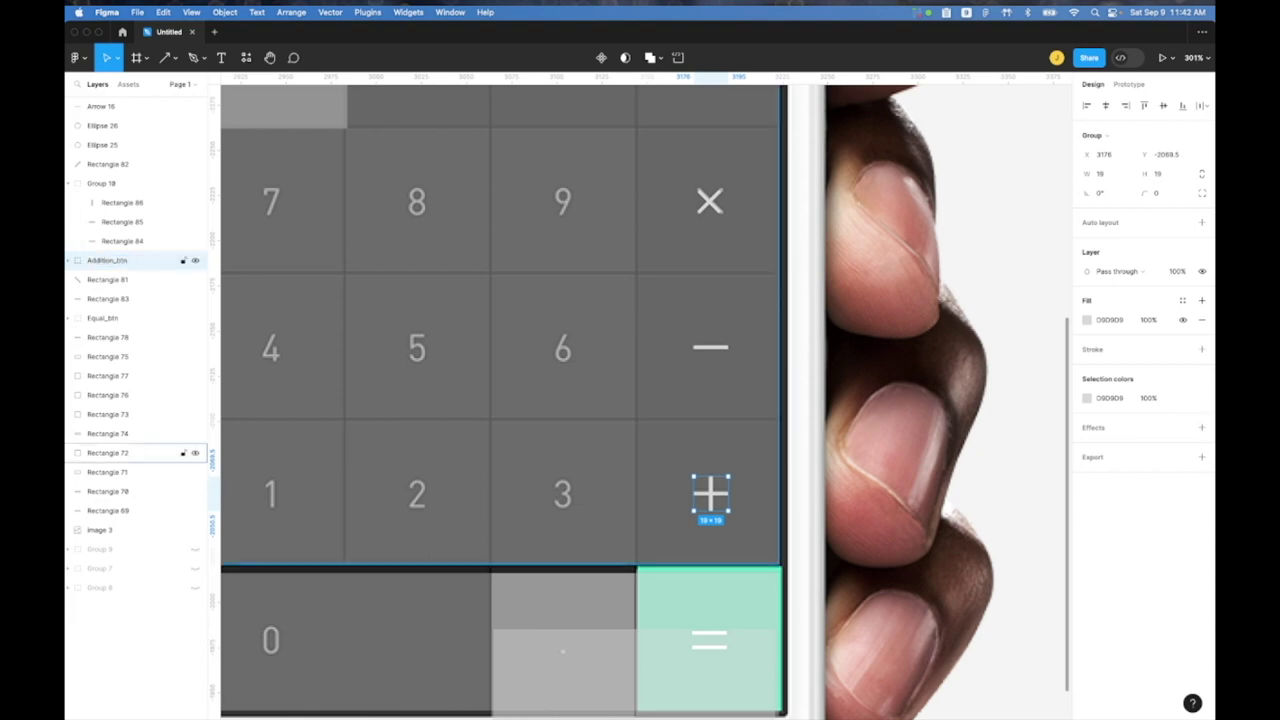
Step: Rename the − sign's bar layer to Subtraction_btn
click(711, 349)
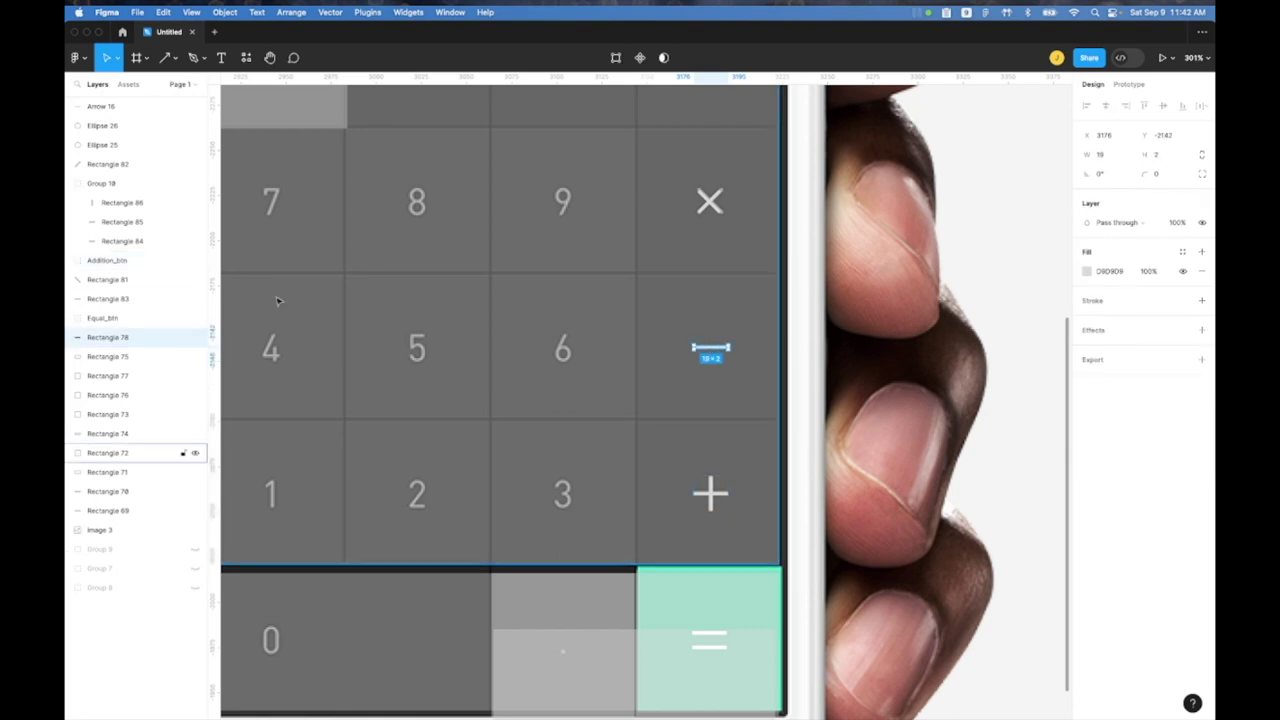
double_click(107, 339)
text(Subtractio)
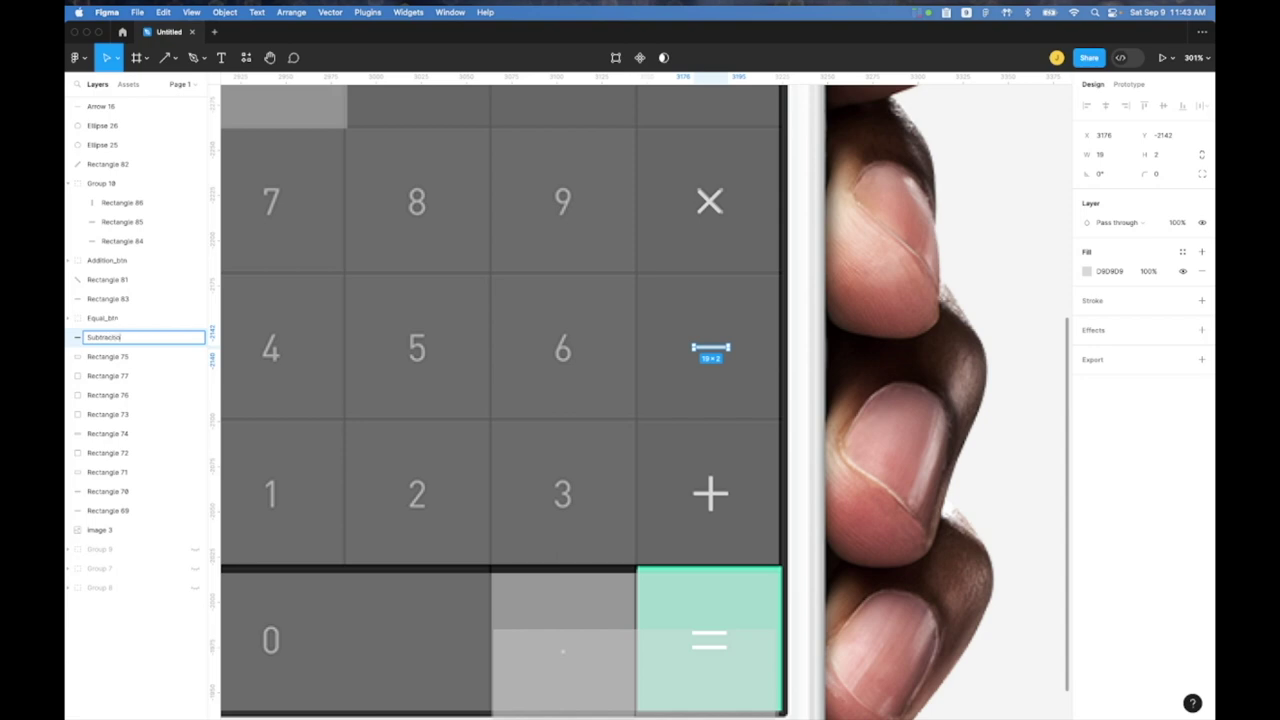
text(n_btn)
key(Return)
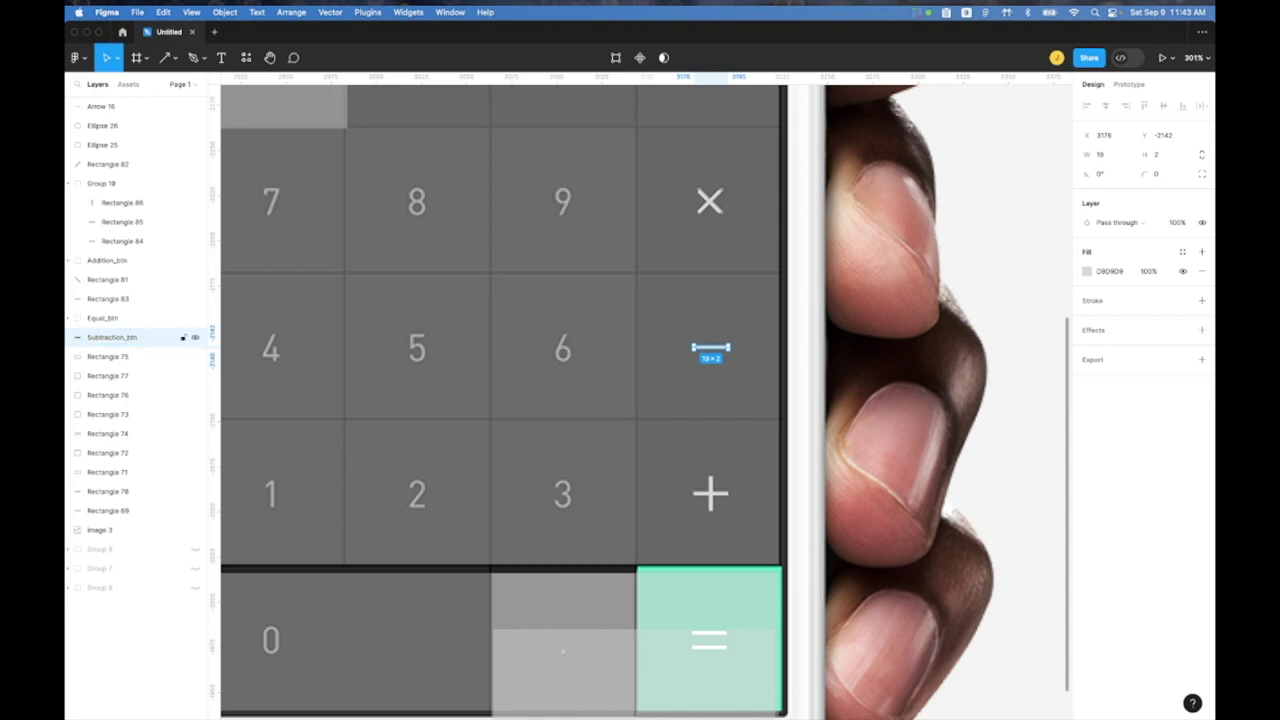
Step: Group the two diagonal lines of the × and name the group Multiplication_btn
click(709, 203)
shift+click(170, 279)
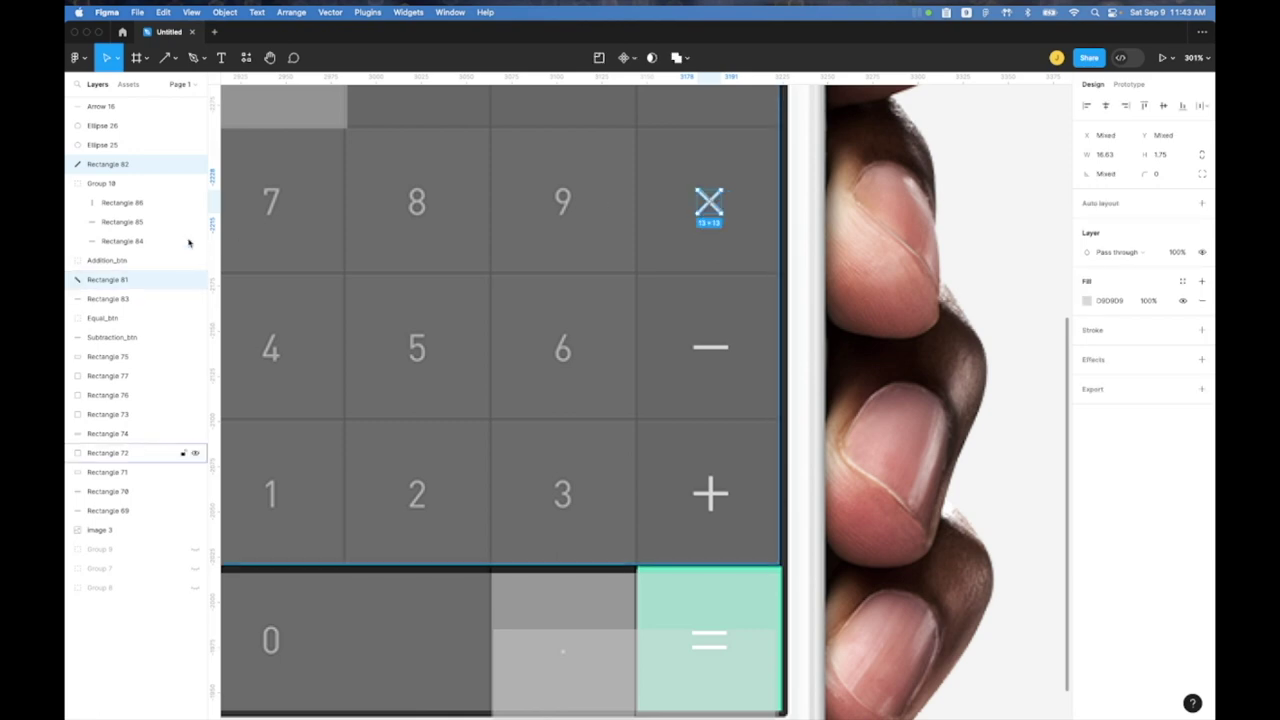
key(super+g)
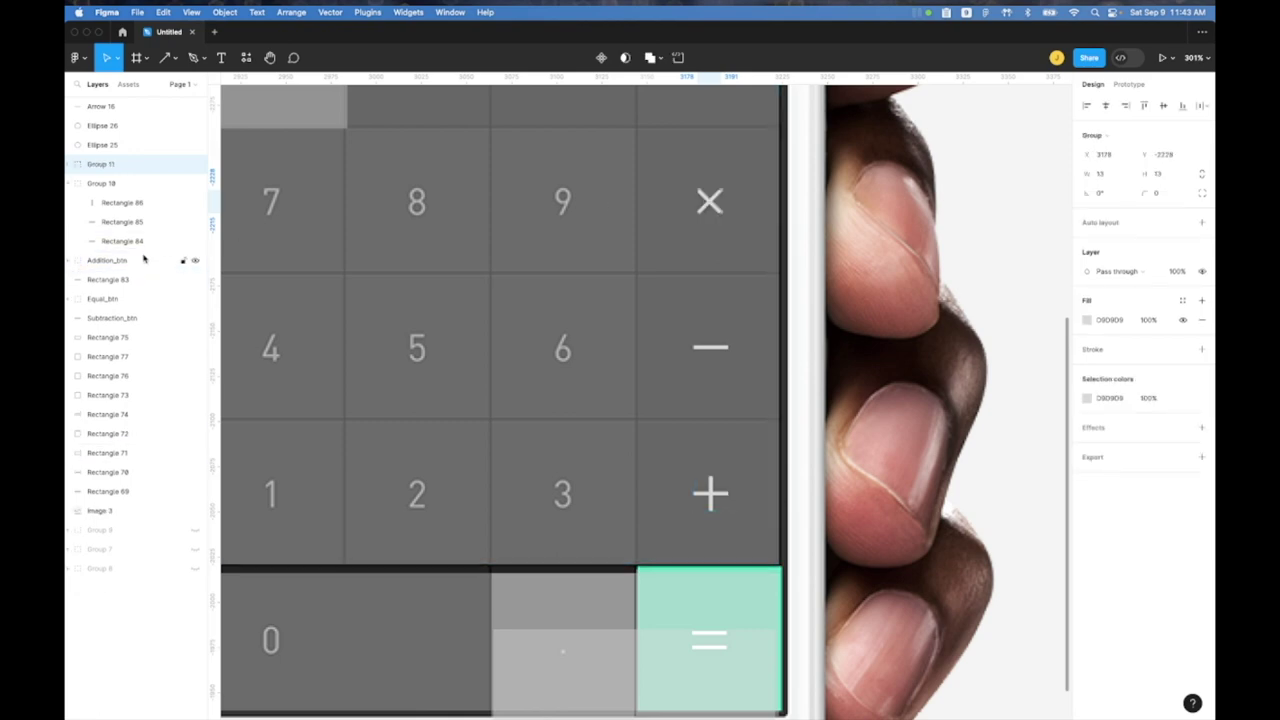
double_click(108, 165)
text(Multiplication_btn)
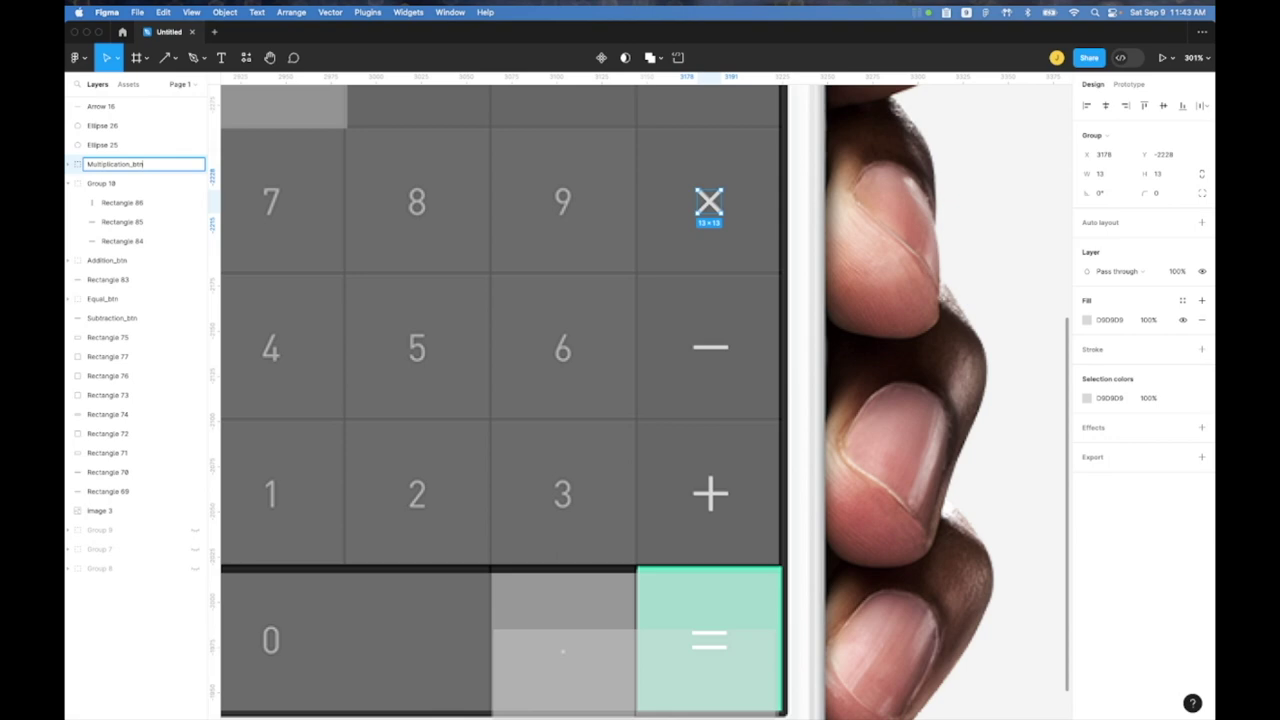
key(Return)
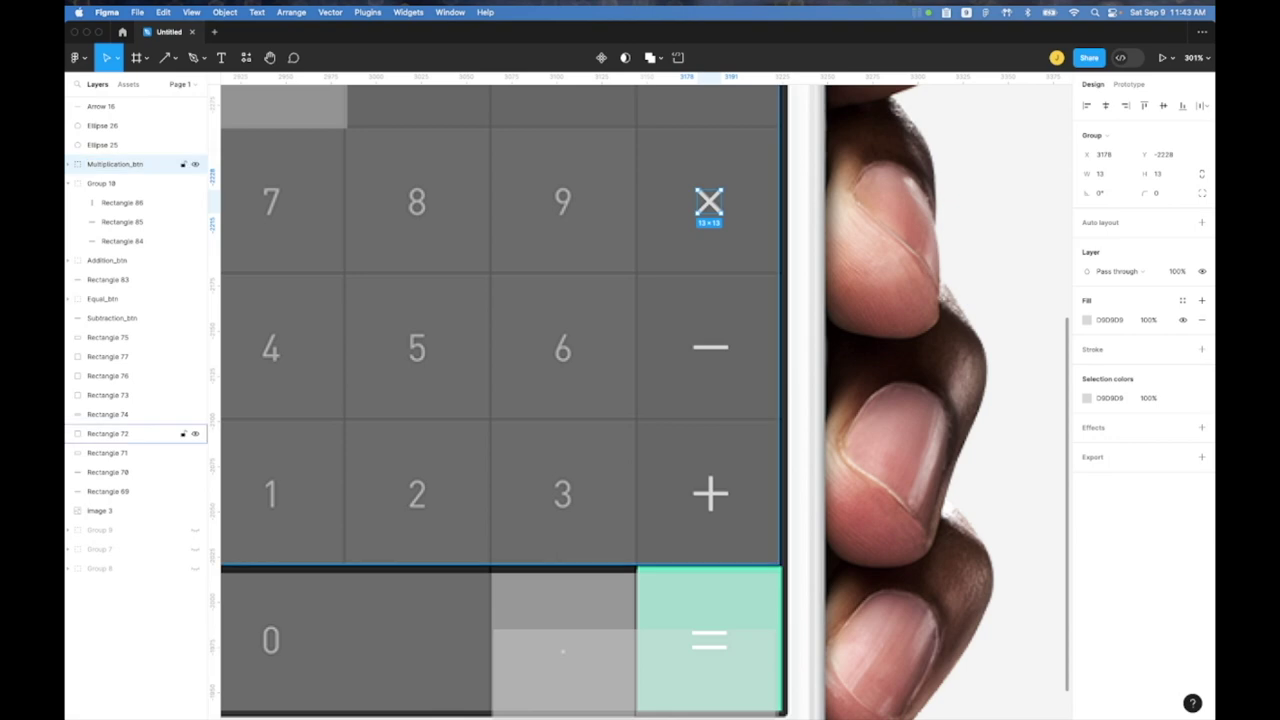
Step: Group the ÷ bar and its two dots, naming the group Division_btn
scroll(554, 286, up, 3)
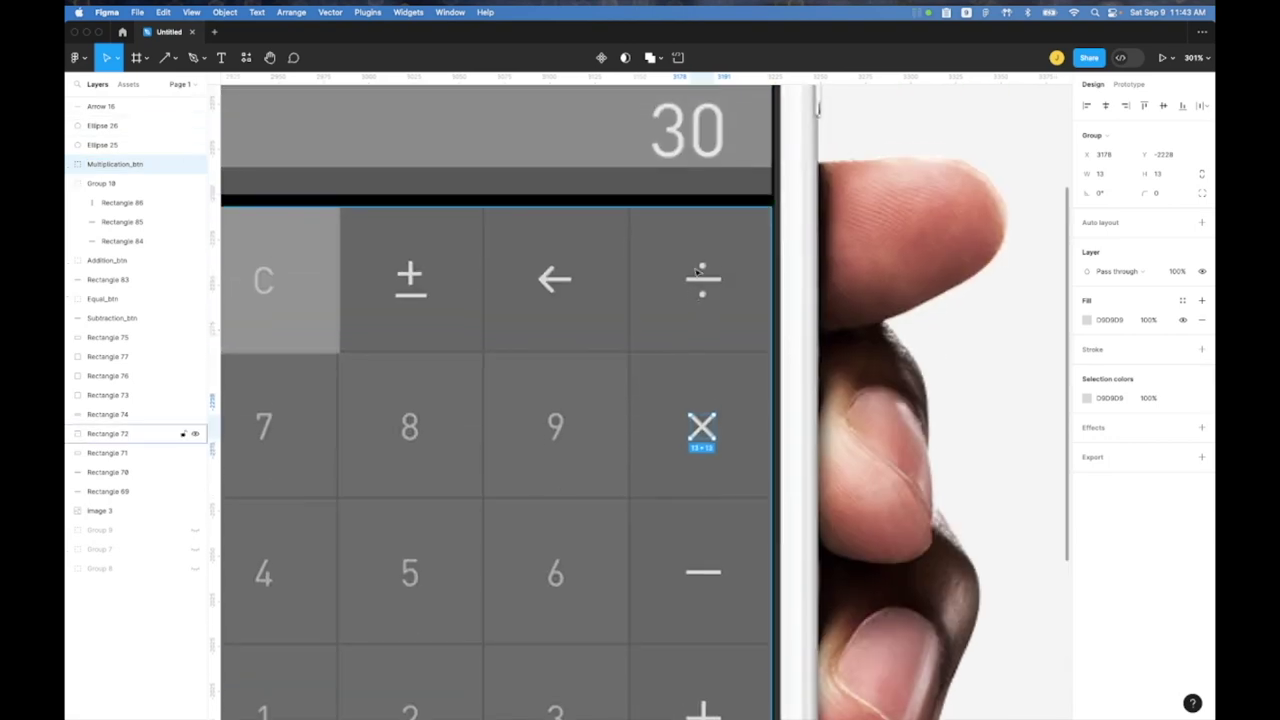
click(703, 279)
shift+click(704, 268)
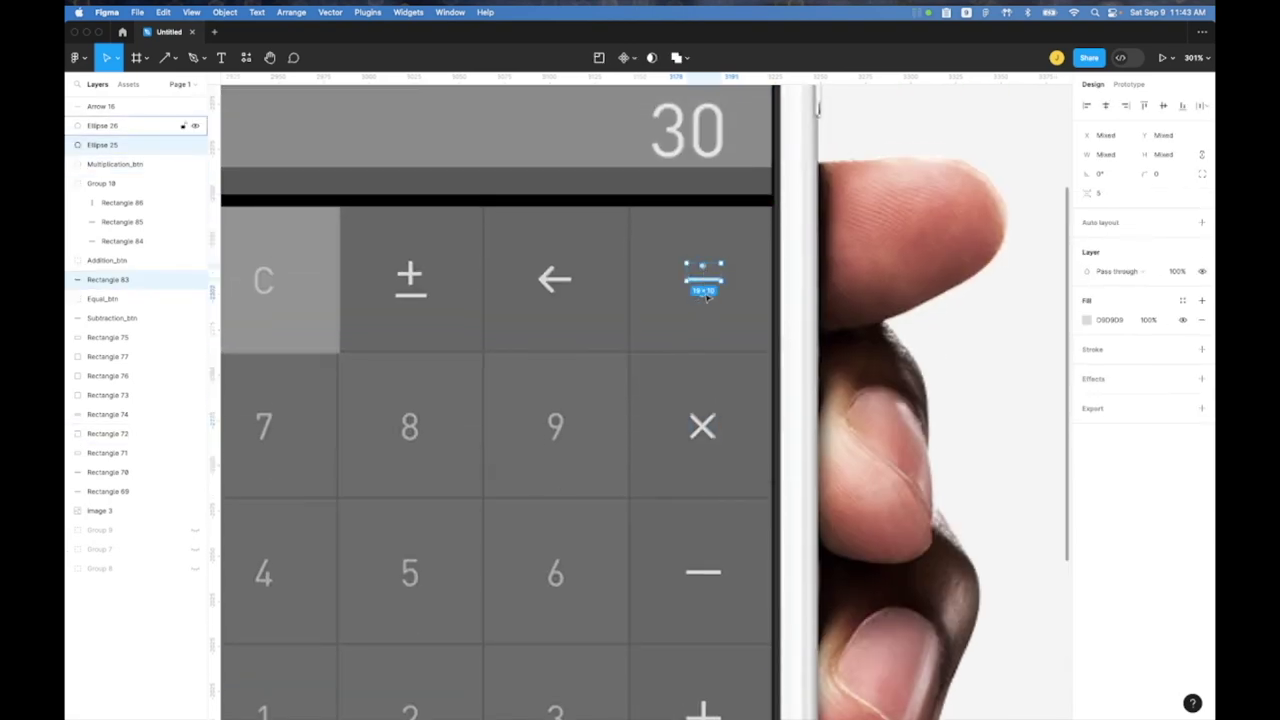
shift+click(705, 297)
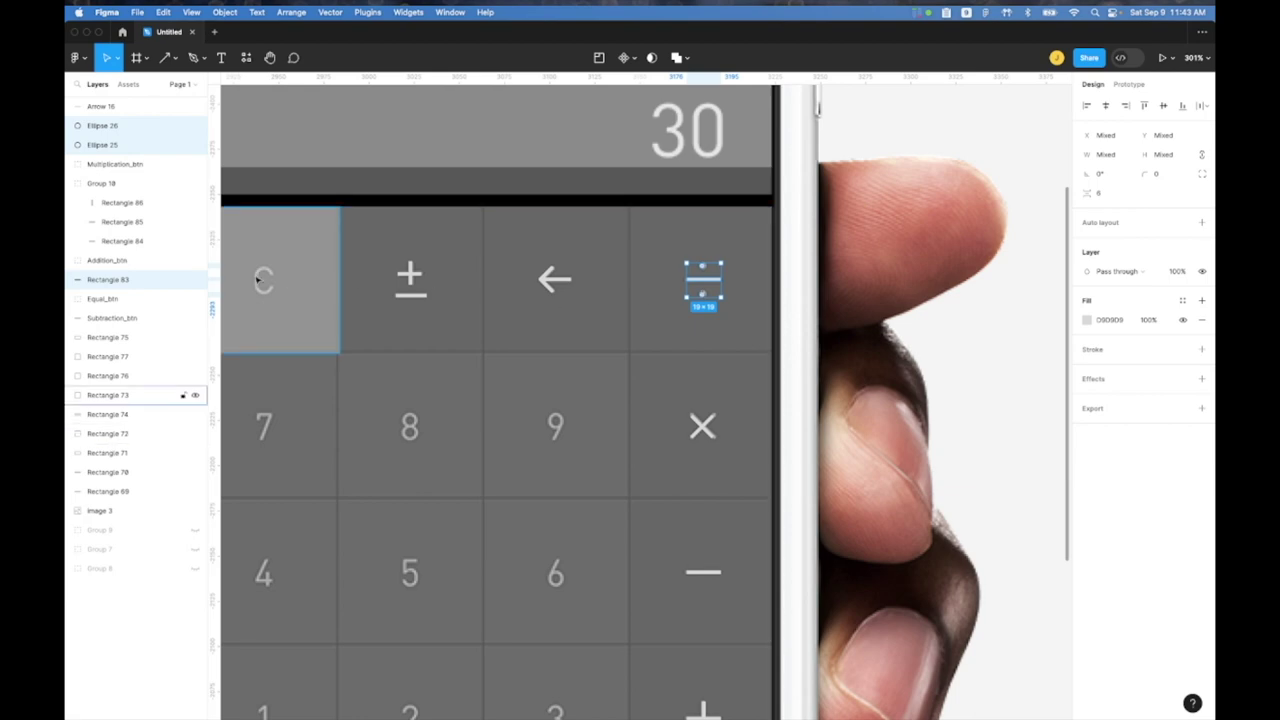
key(super+g)
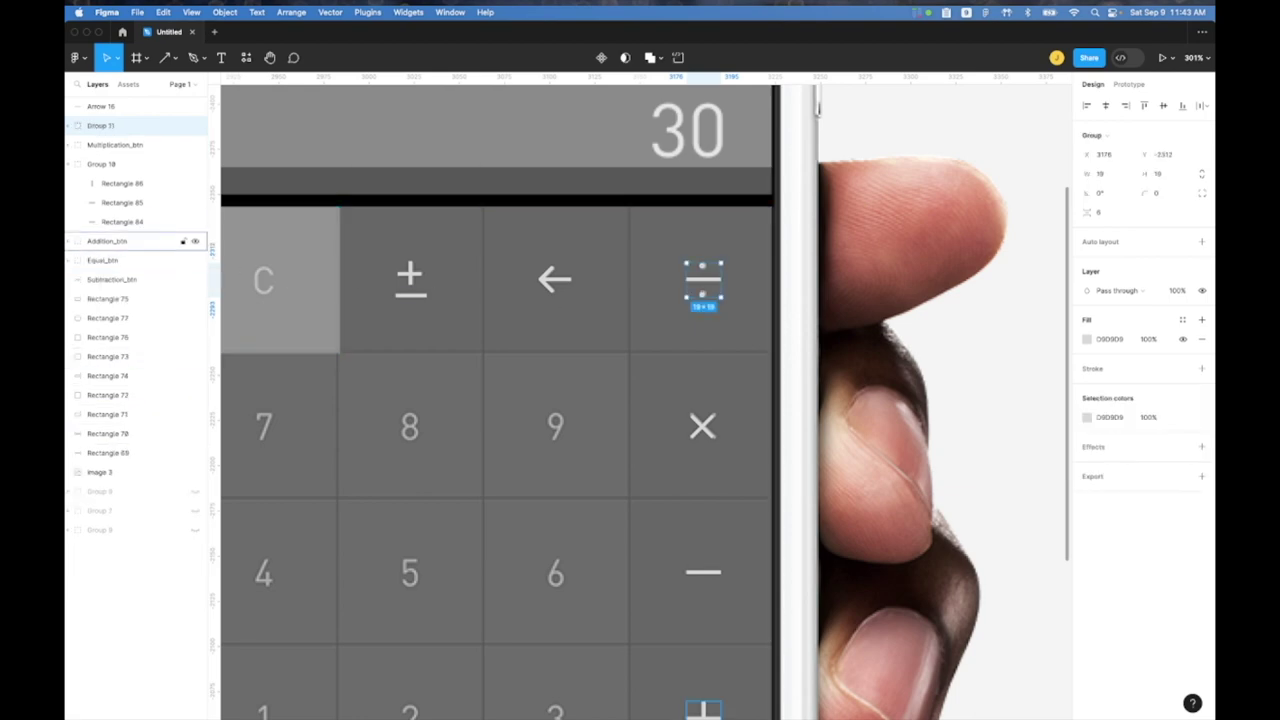
double_click(102, 126)
text(Division)
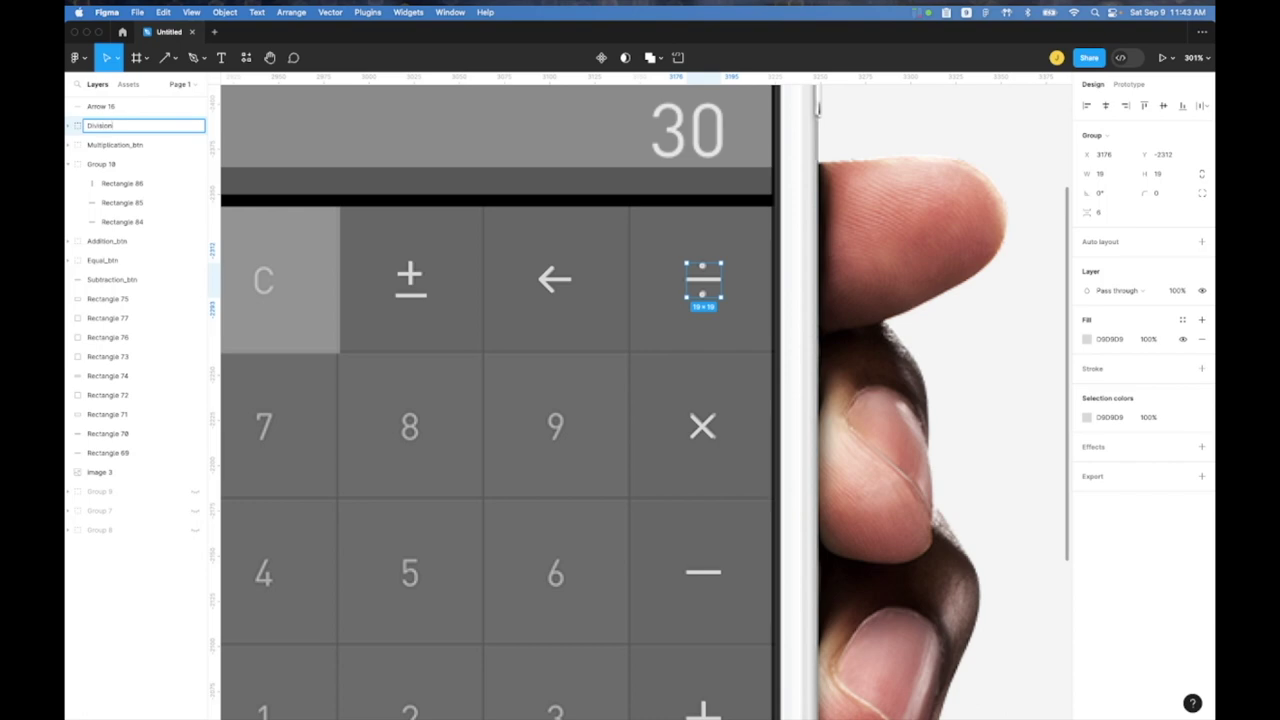
text(_btn)
key(Return)
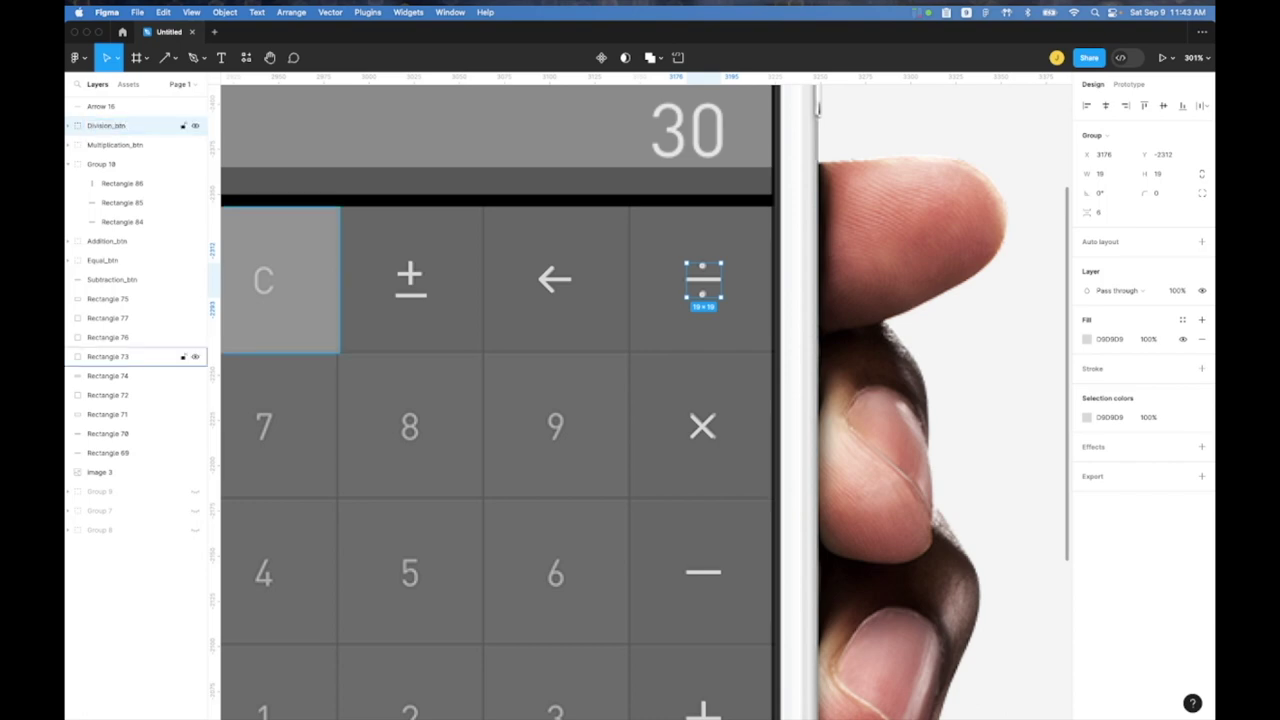
Step: Rename the back-arrow layer Arrow 16 to Delete_btn
click(545, 281)
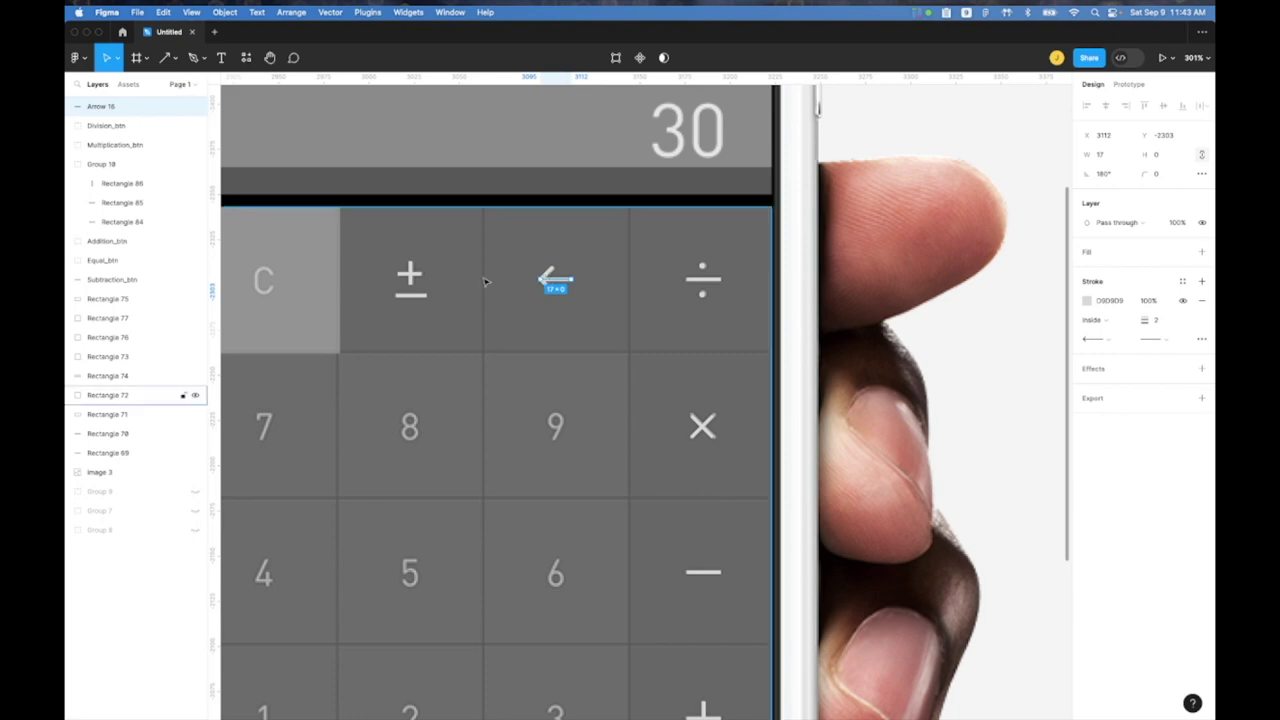
double_click(98, 107)
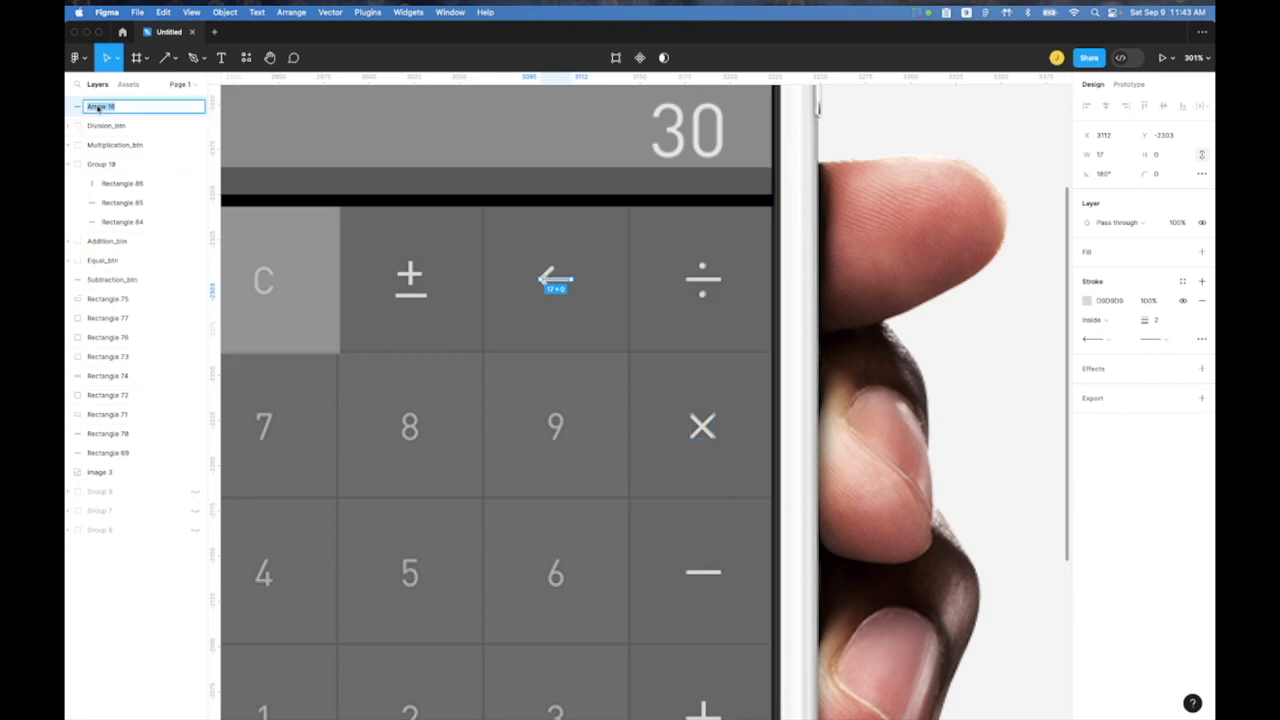
text(Delete_btn)
key(Return)
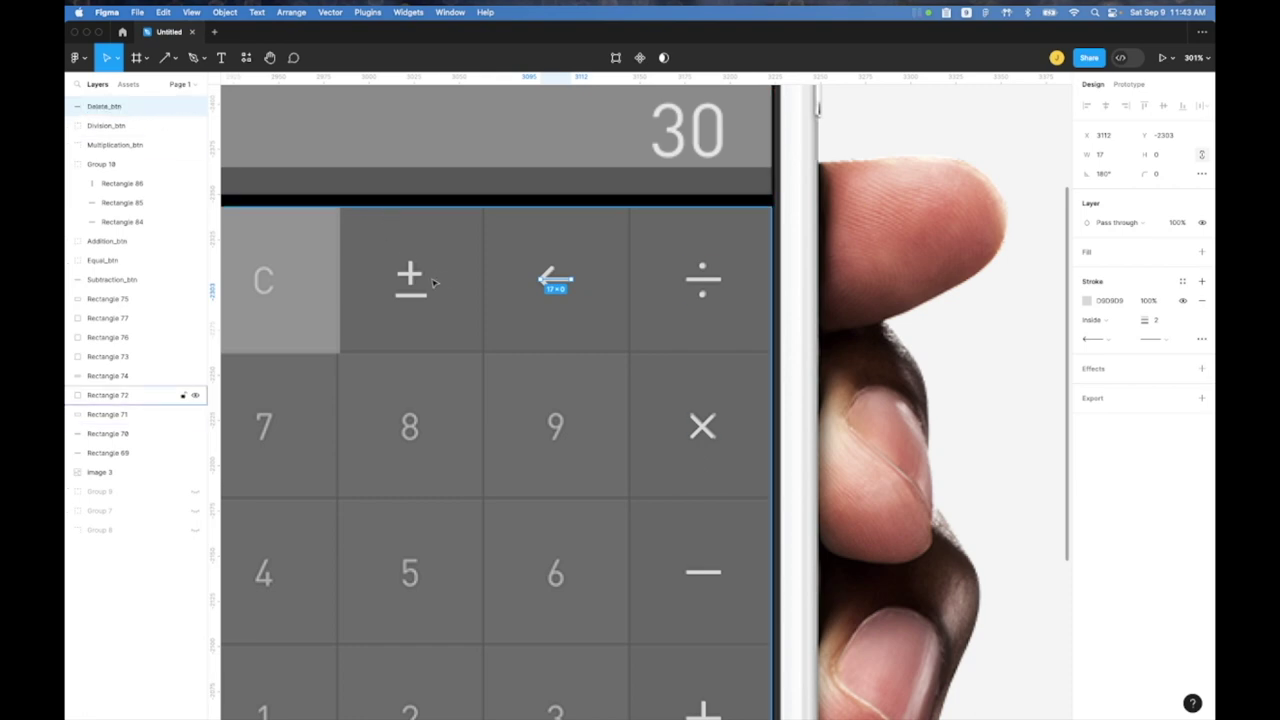
Step: Rename the plus-minus Group 18 to Negate_btn and collapse its child layers
click(410, 279)
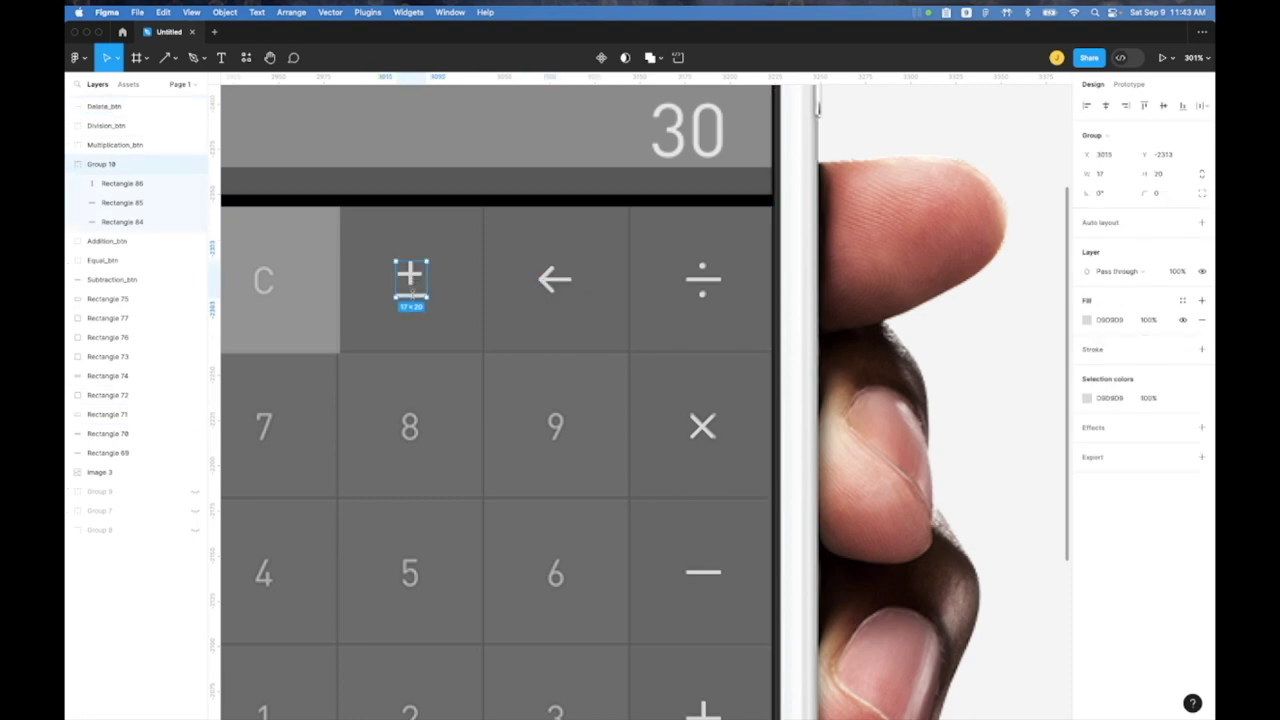
double_click(105, 165)
text(Negate_btn)
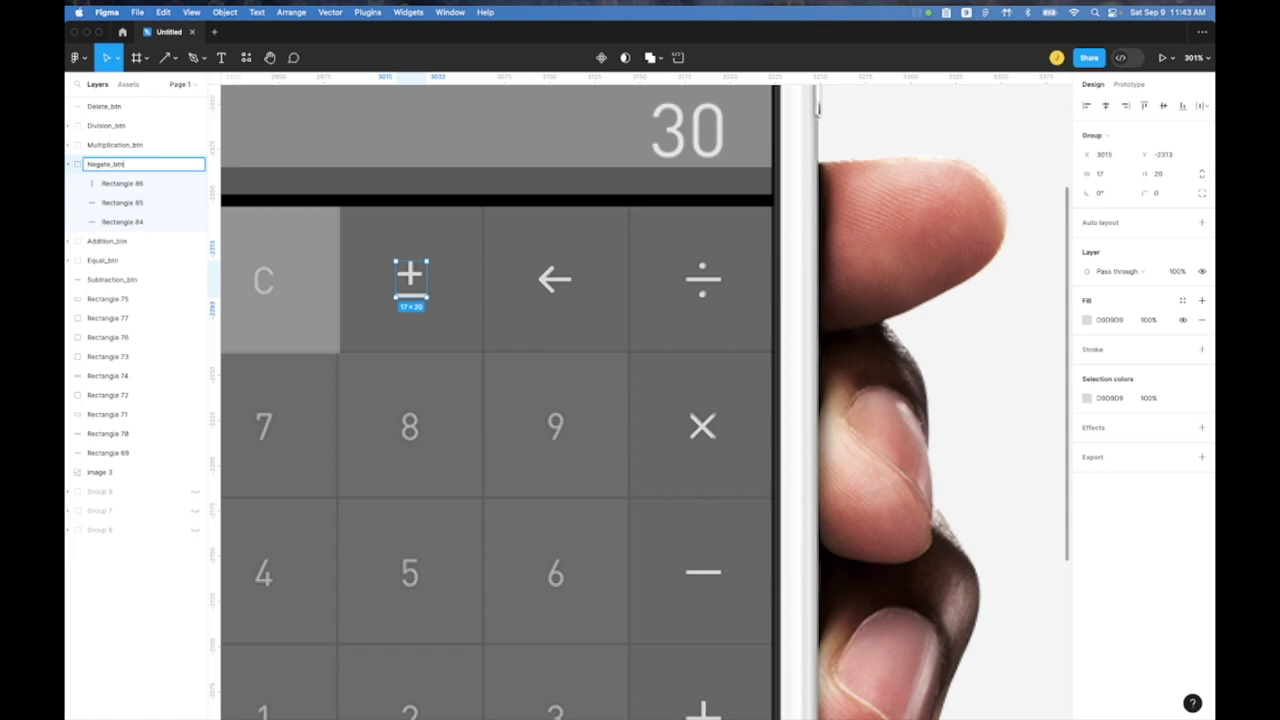
key(Return)
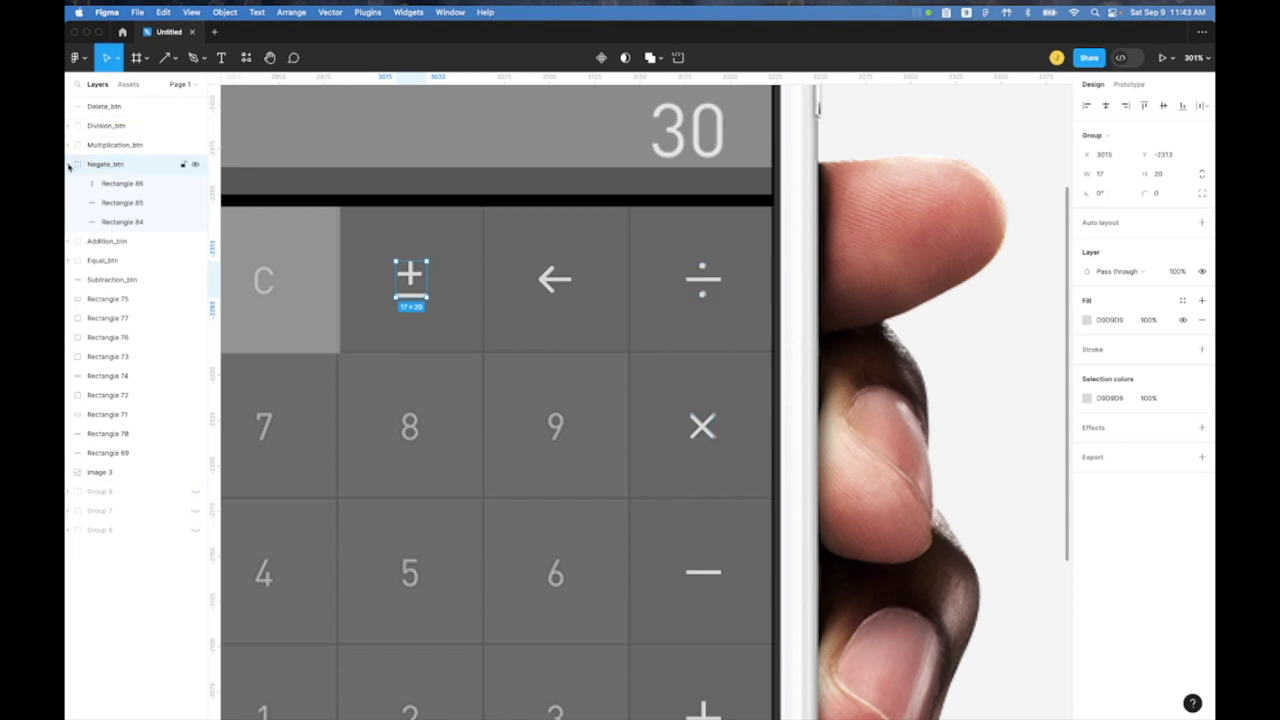
click(70, 165)
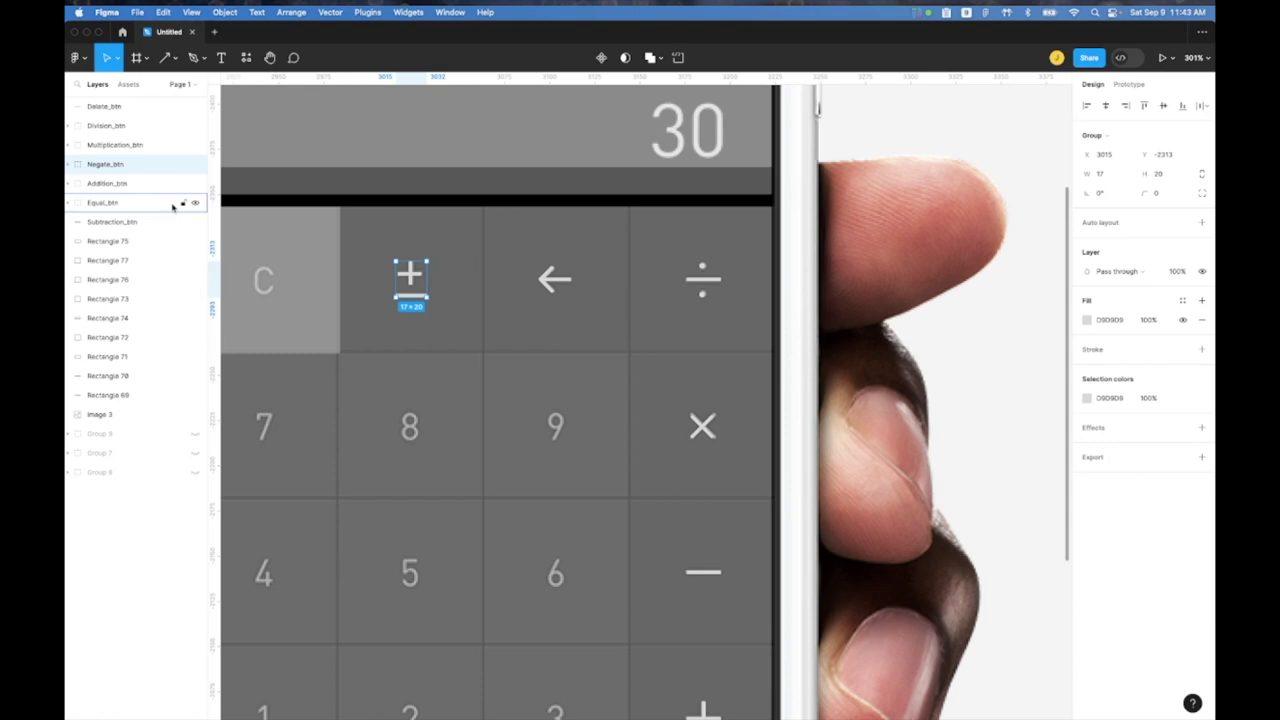
click(115, 222)
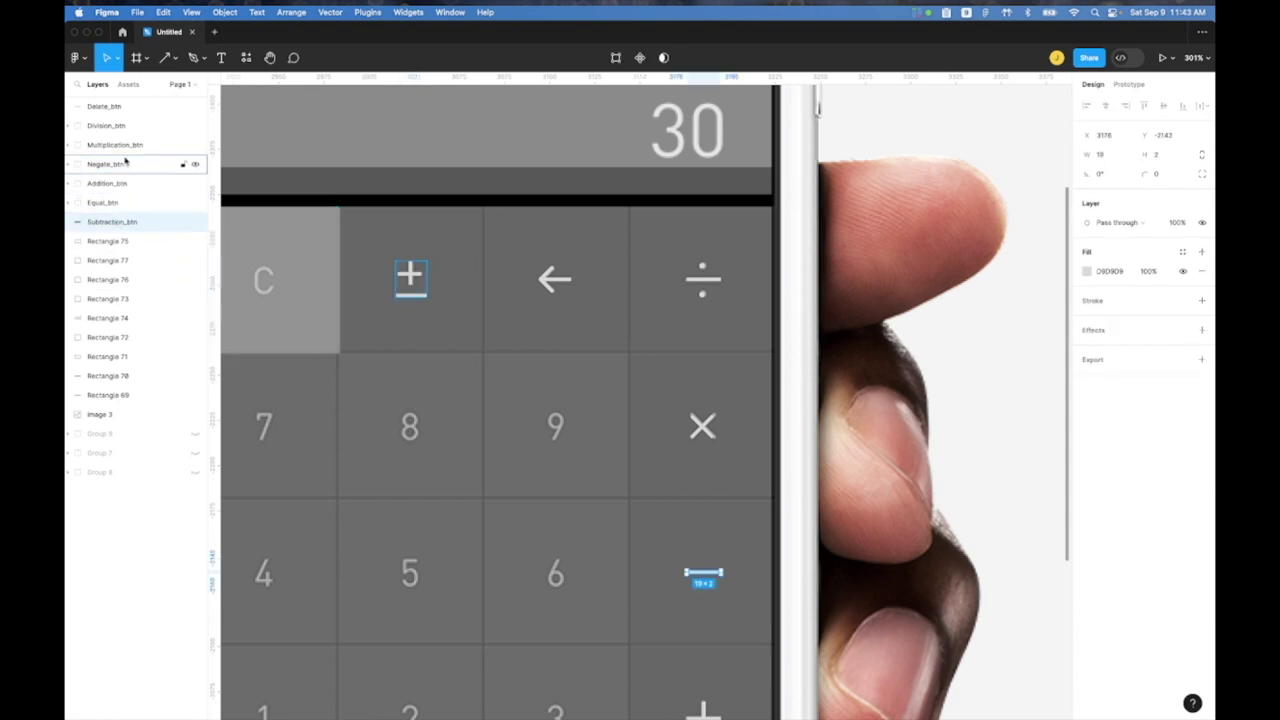
Step: Export all seven _btn layers as 1x PNG files into the icons folder
shift+click(110, 107)
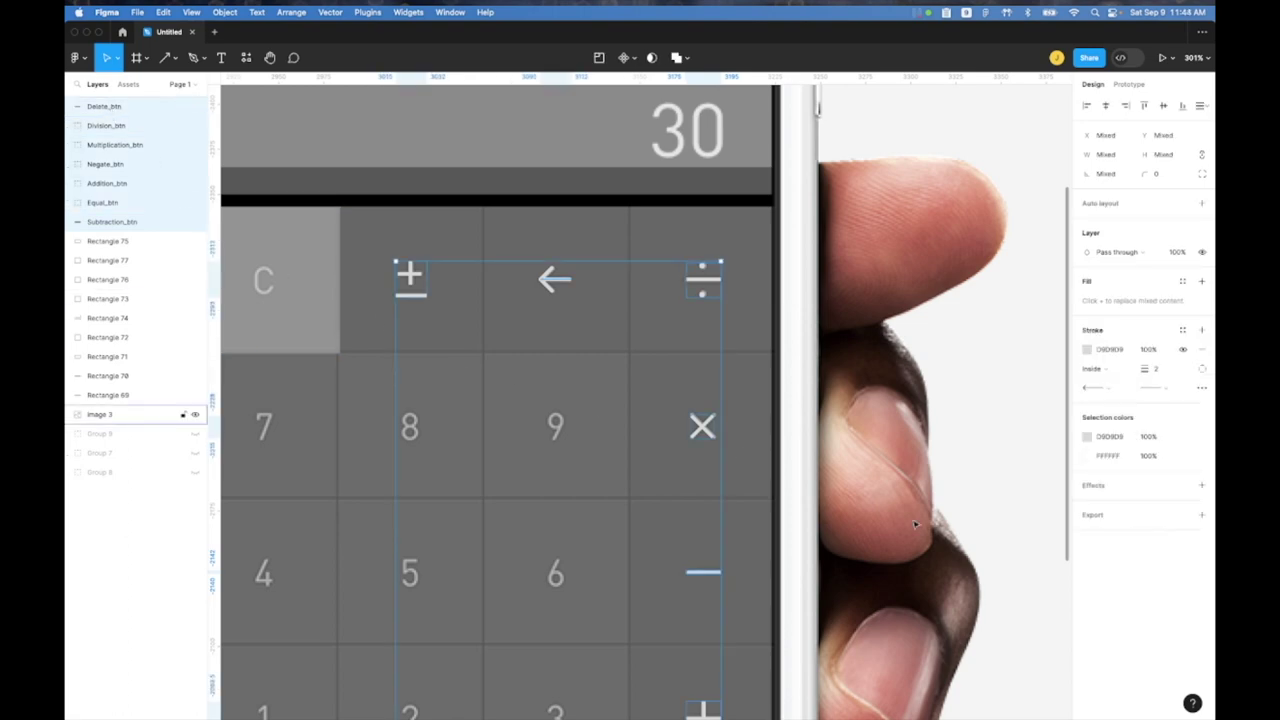
click(1098, 516)
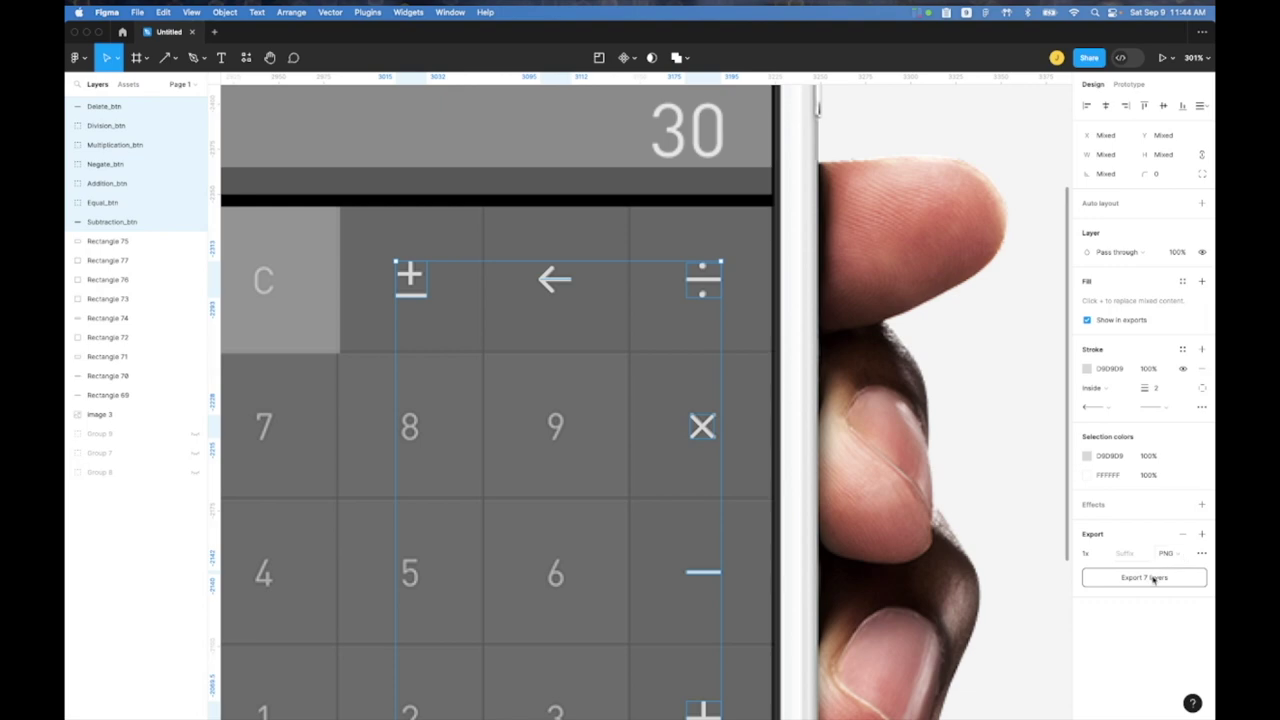
click(1154, 578)
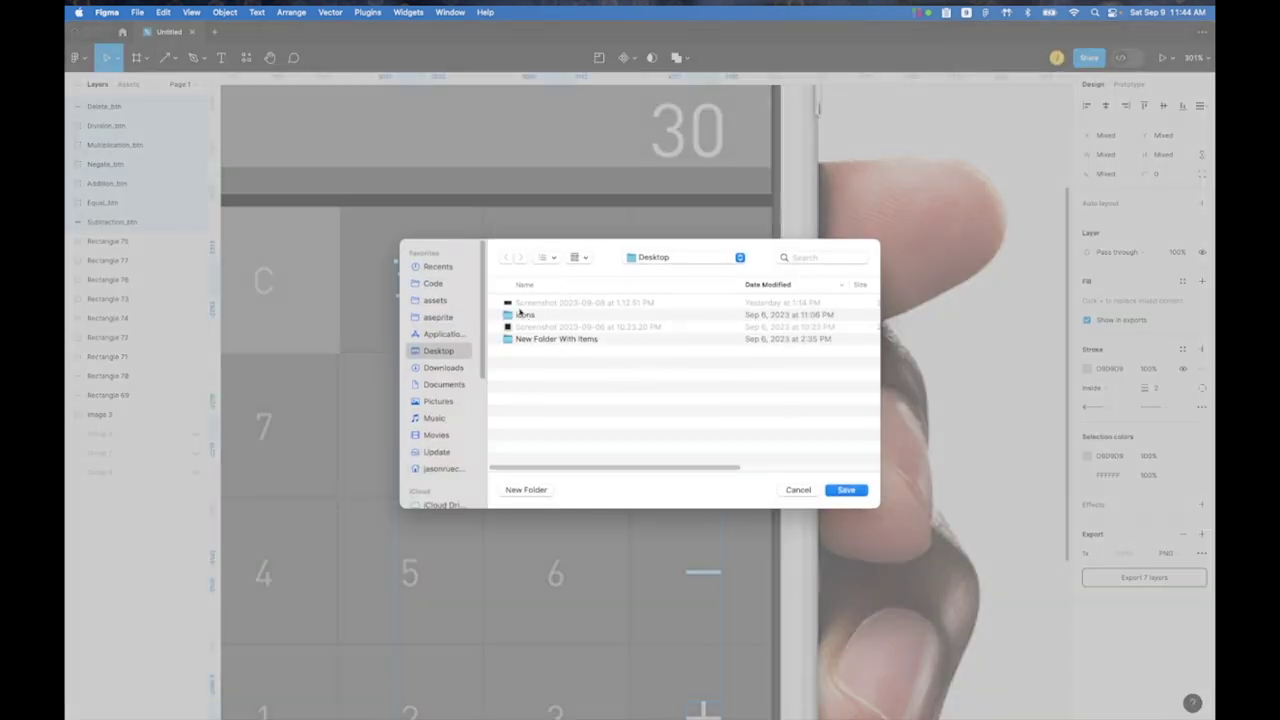
click(520, 315)
click(862, 492)
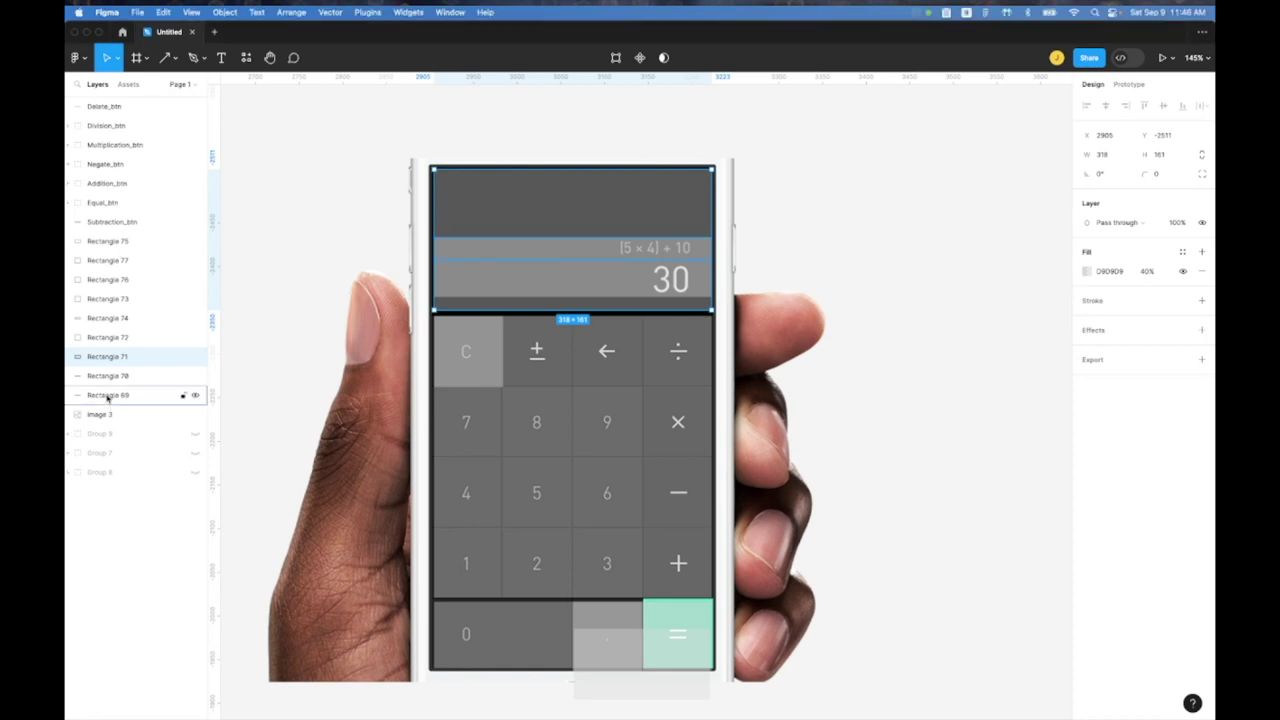
Step: Fill Rectangles 75–71 with red FC6565 and hide the Image 3 hand-and-phone photo
shift+click(117, 243)
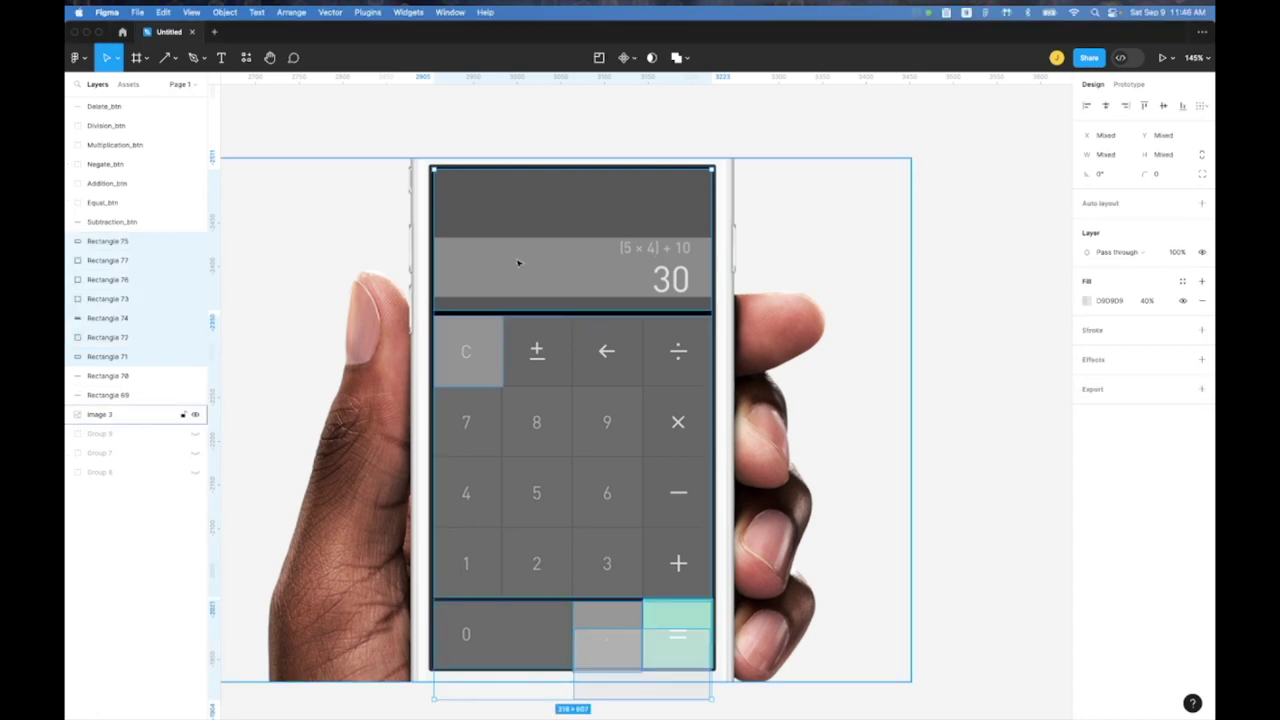
click(1086, 302)
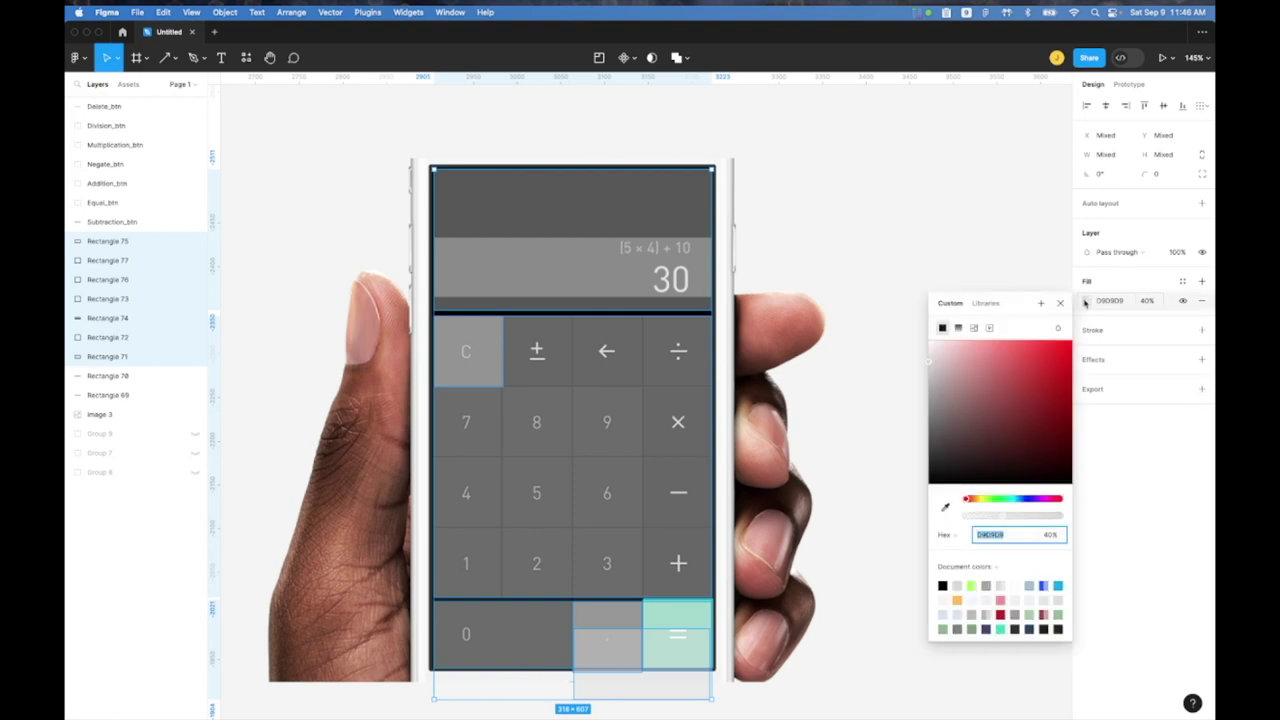
click(1012, 345)
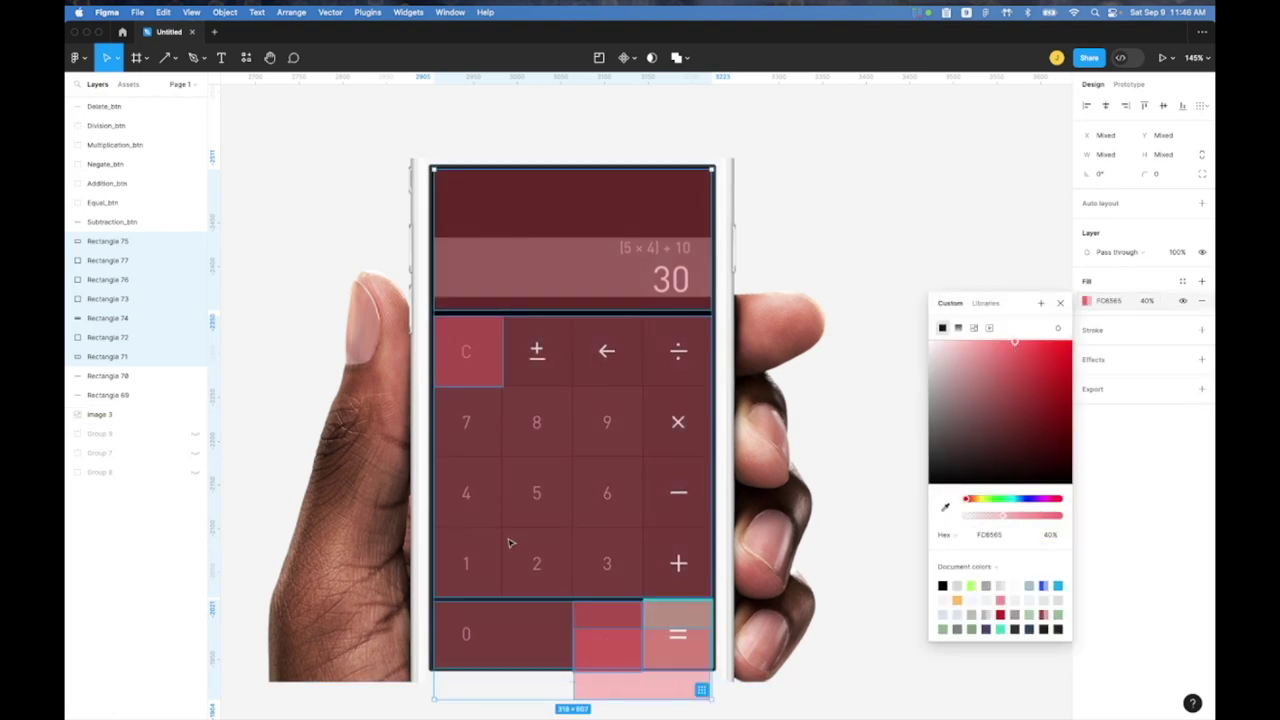
click(195, 415)
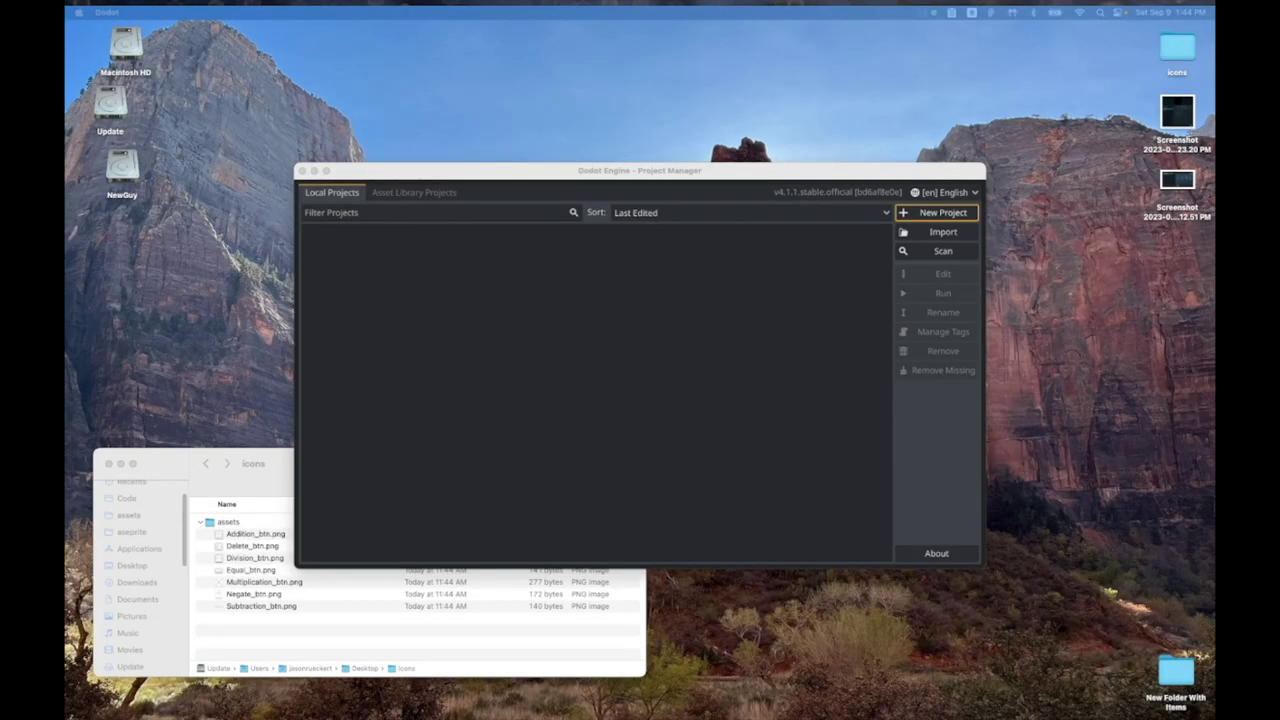
Step: Create a new Godot project called Calculator in its own folder and open it for editing
click(941, 214)
click(941, 214)
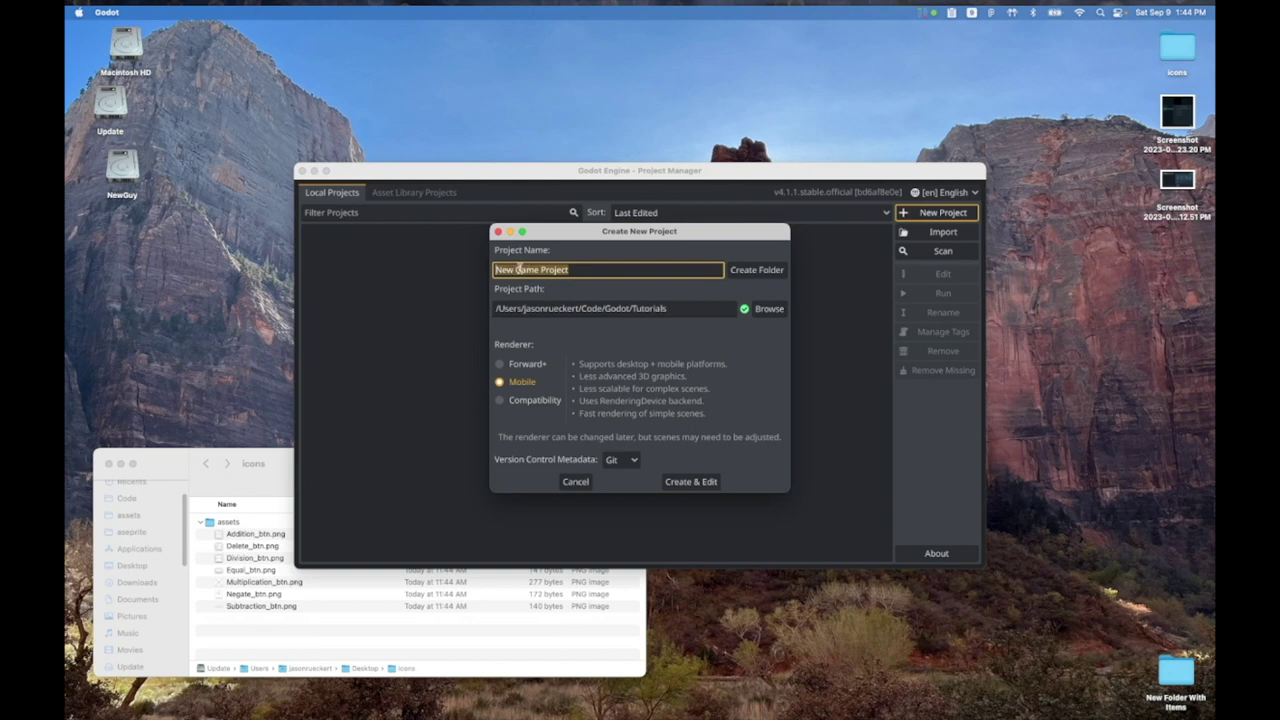
text(Calculator)
click(746, 272)
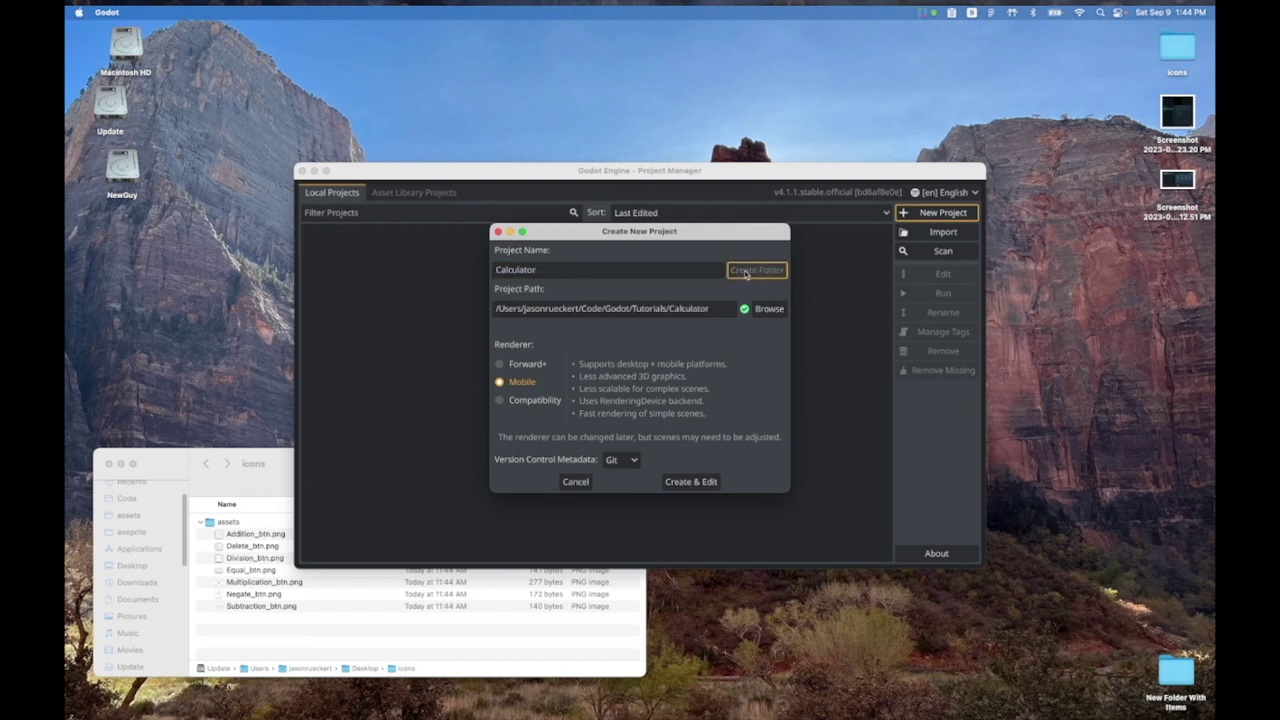
click(703, 482)
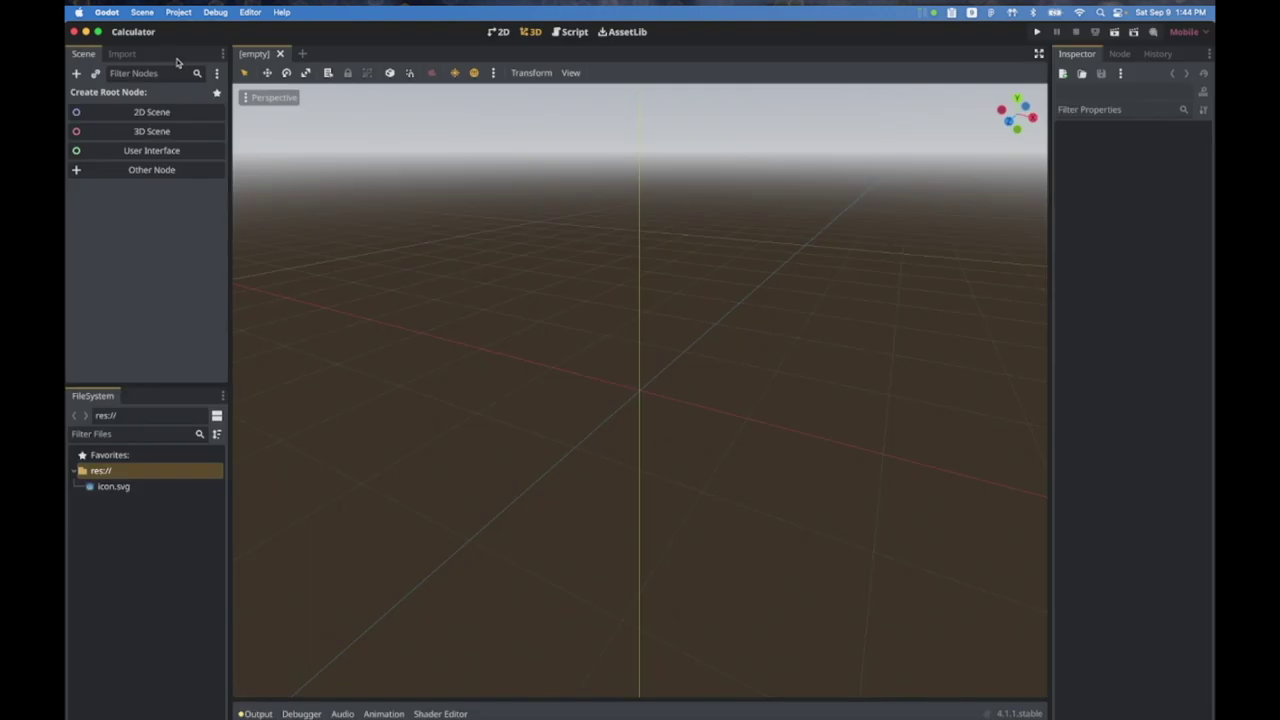
Step: In Project Settings, set the display viewport size to 2304 × 1296
click(178, 12)
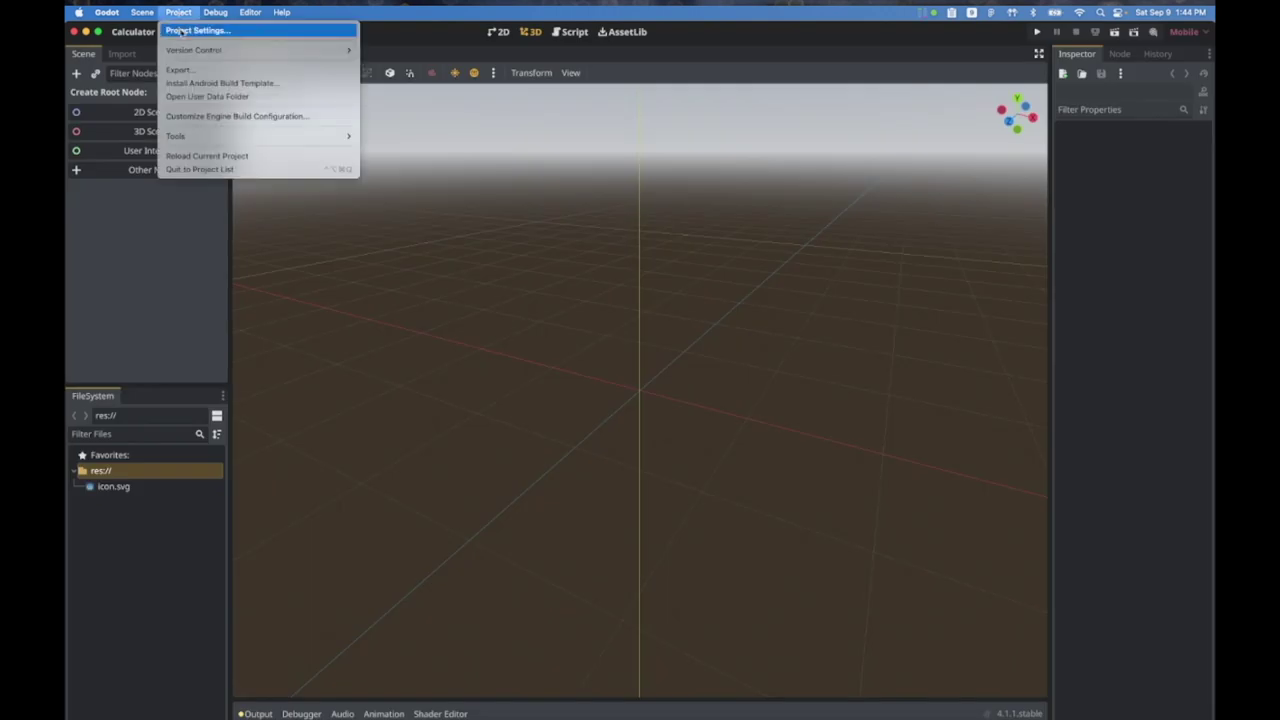
click(181, 31)
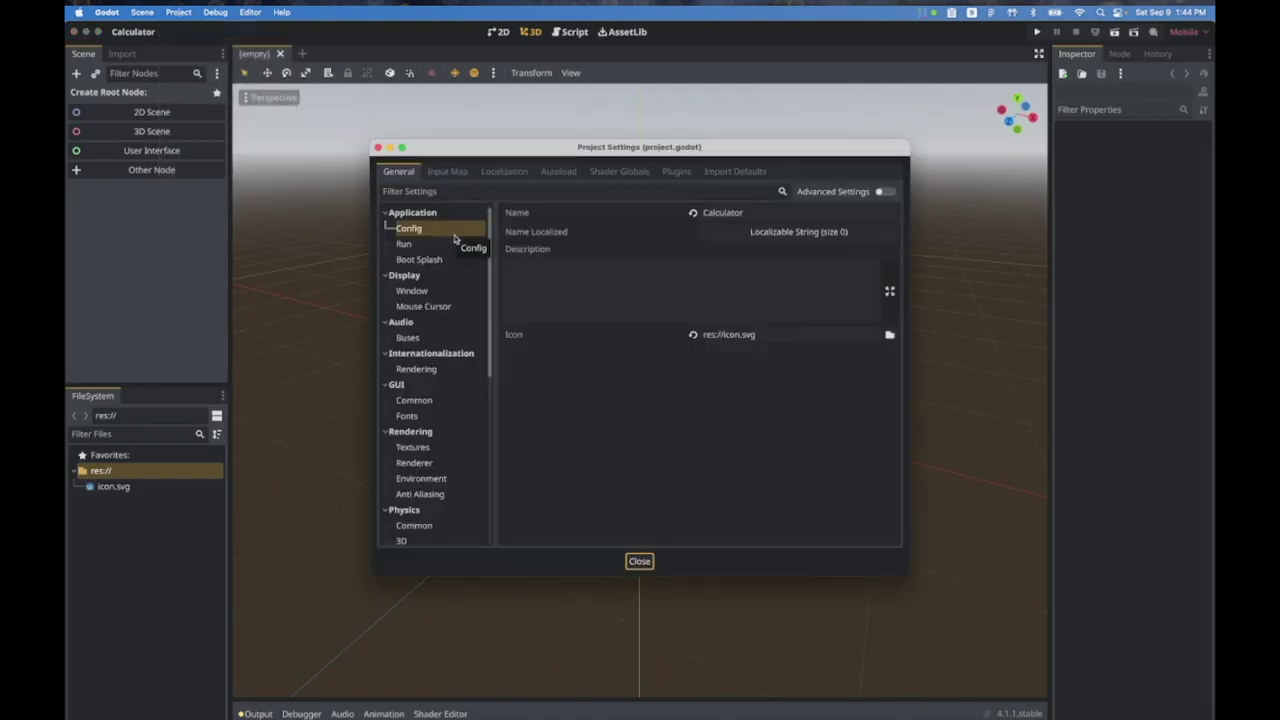
click(414, 290)
click(776, 228)
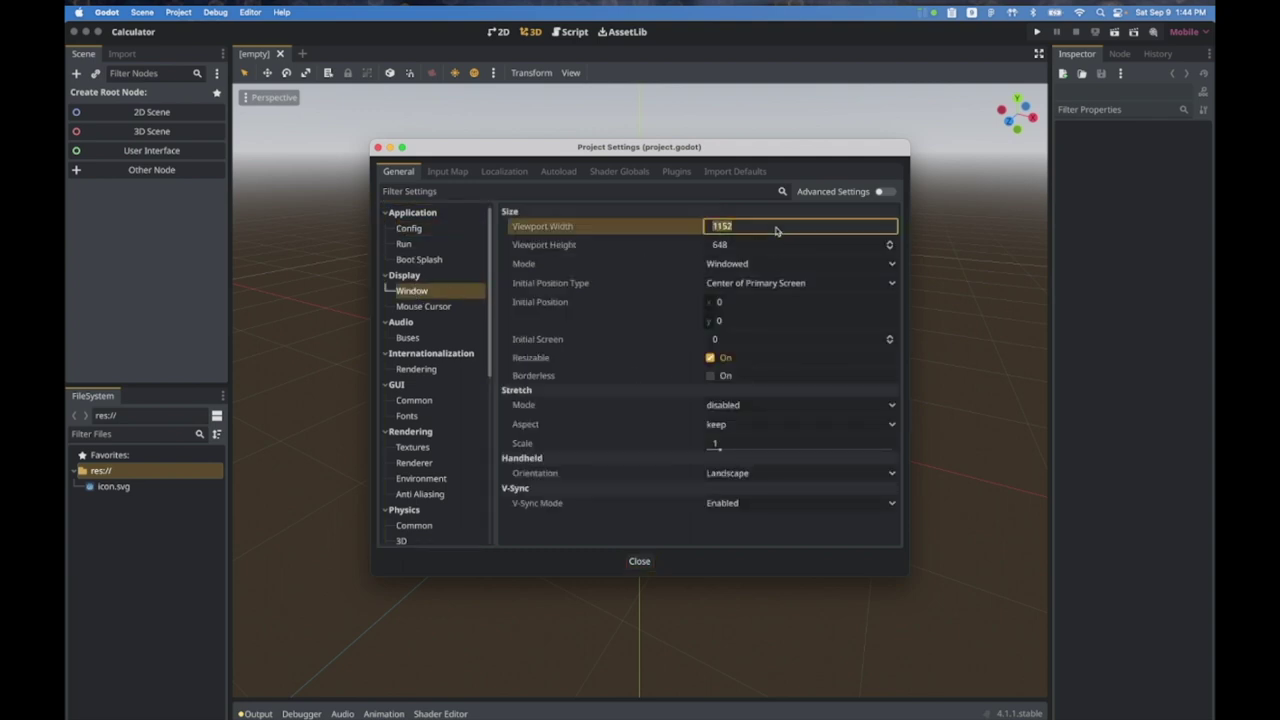
click(776, 230)
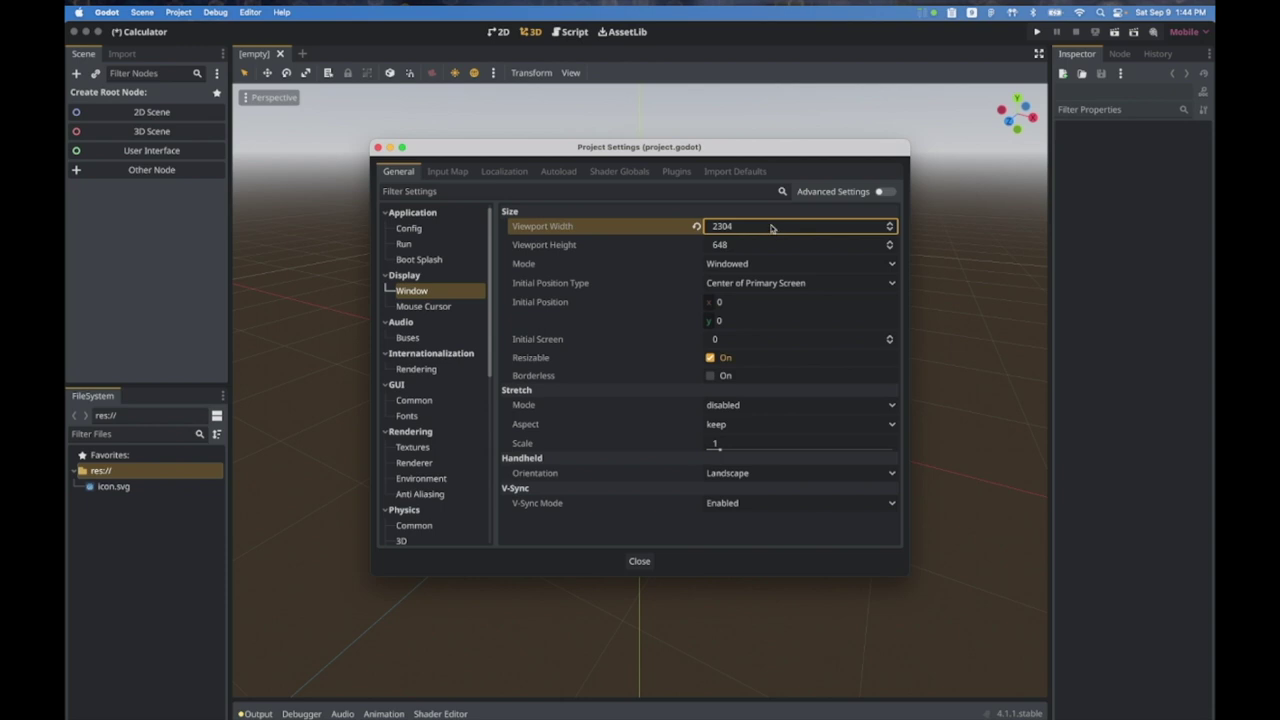
click(755, 246)
click(755, 246)
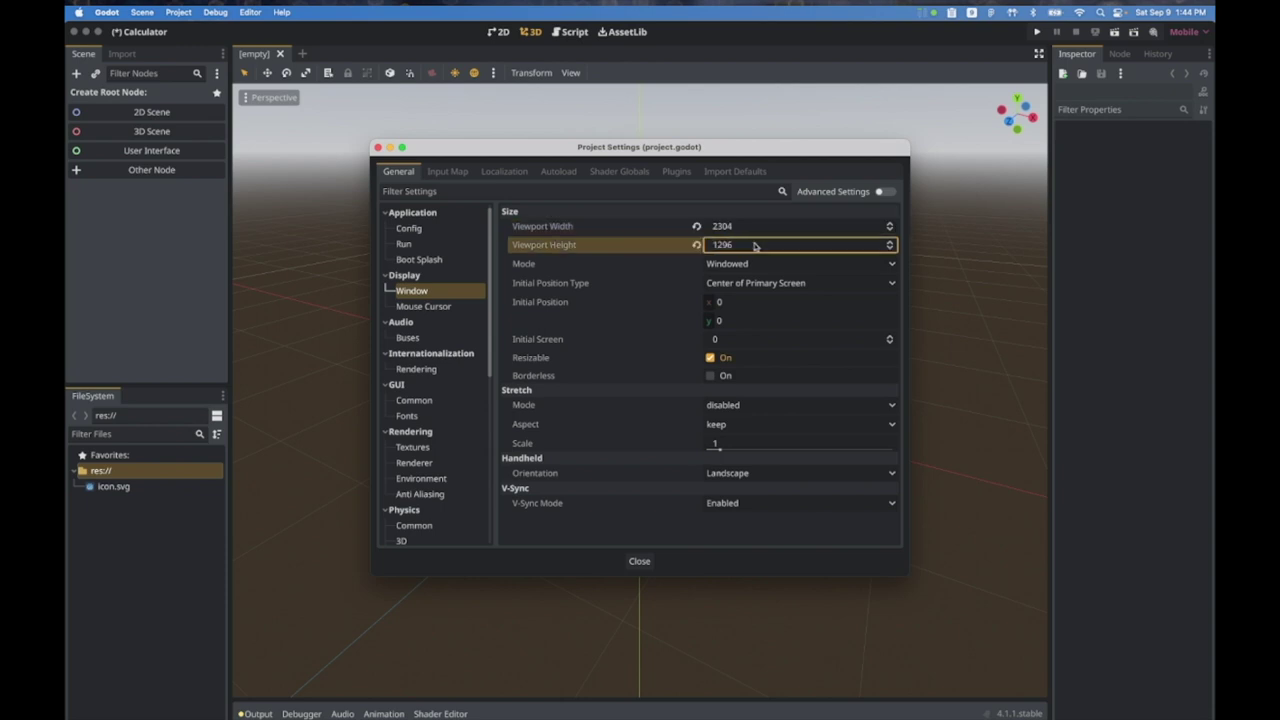
click(885, 192)
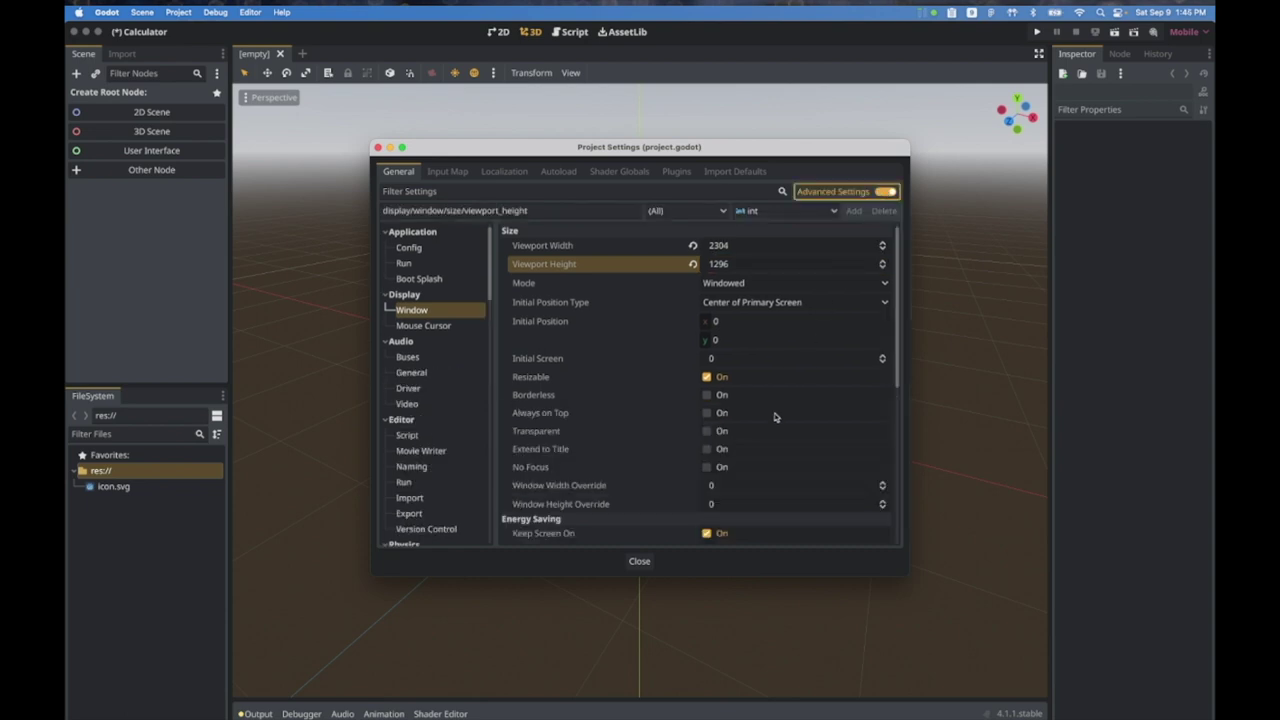
Step: Set the window width and height overrides to 2304 × 1296
click(727, 485)
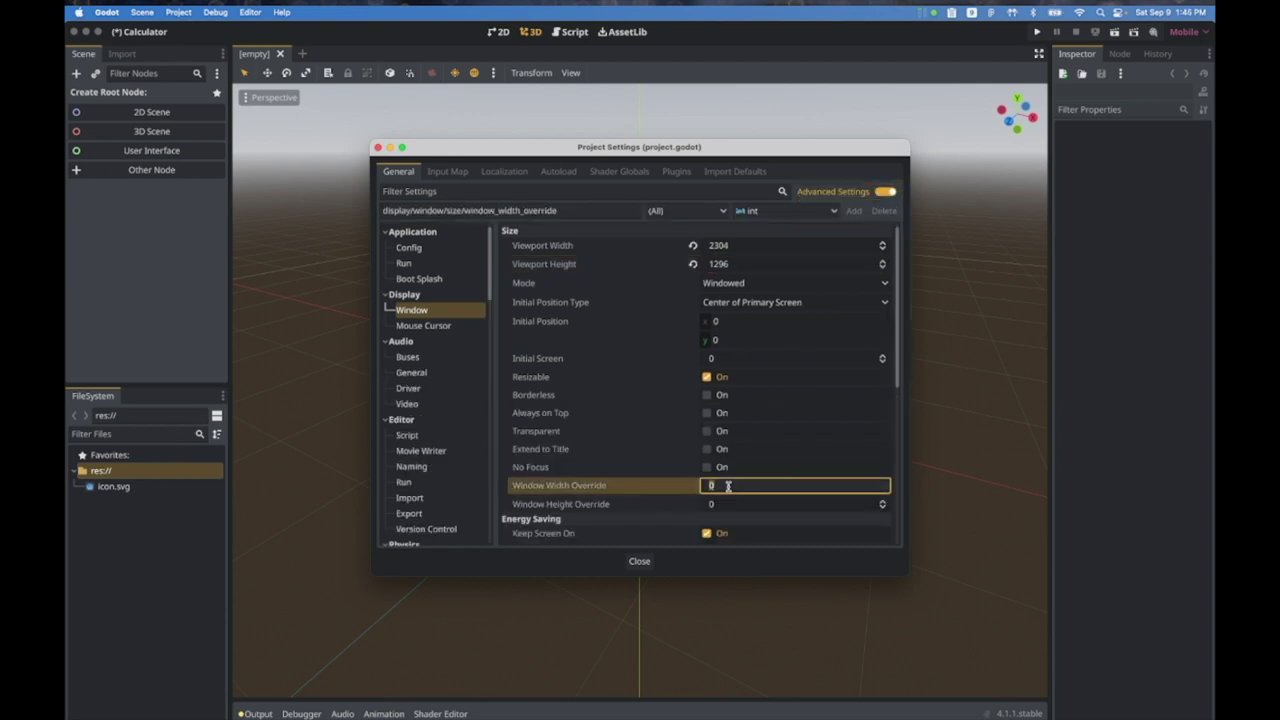
text(2304)
key(Tab)
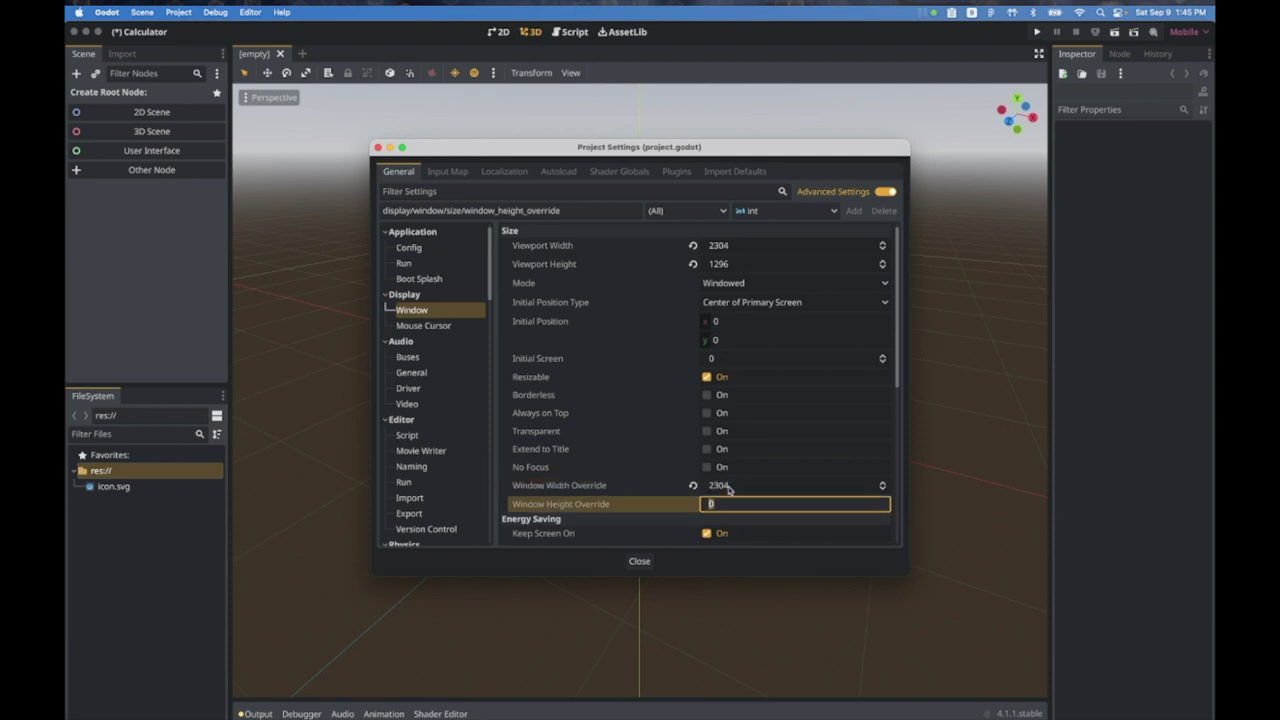
key(Tab)
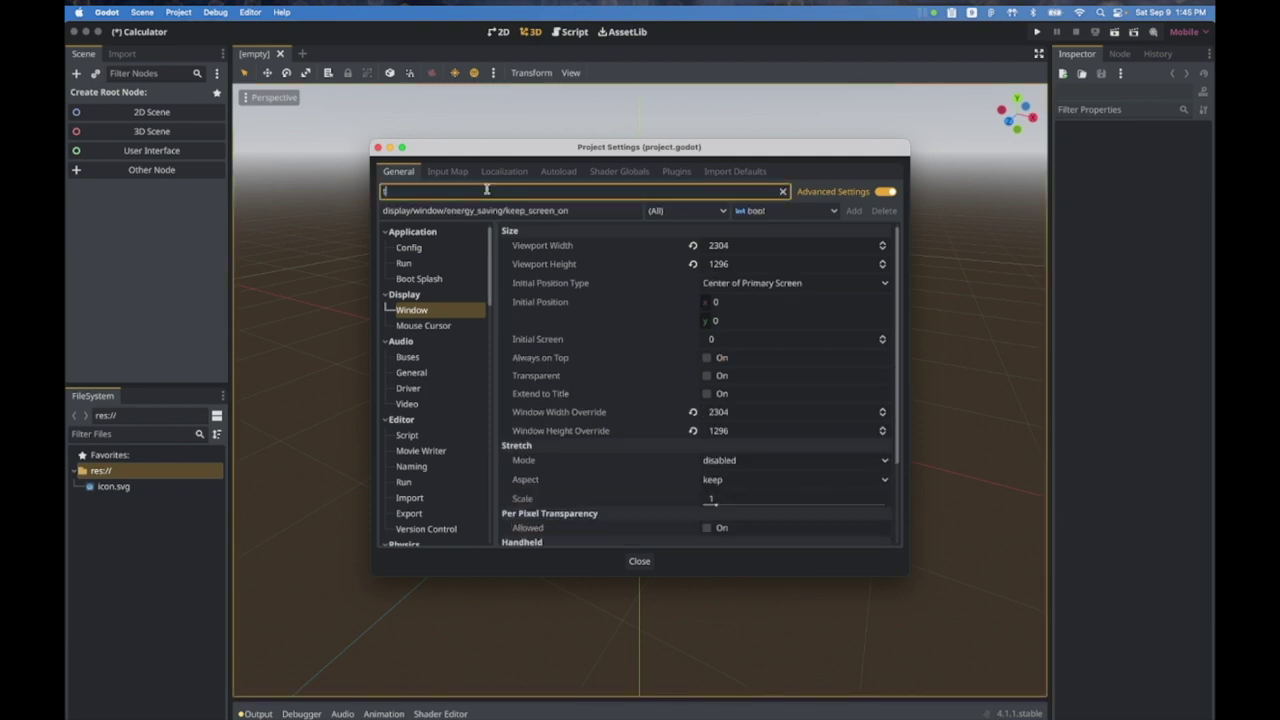
Step: Set the default texture filter to Nearest and close Project Settings
click(486, 190)
text(text)
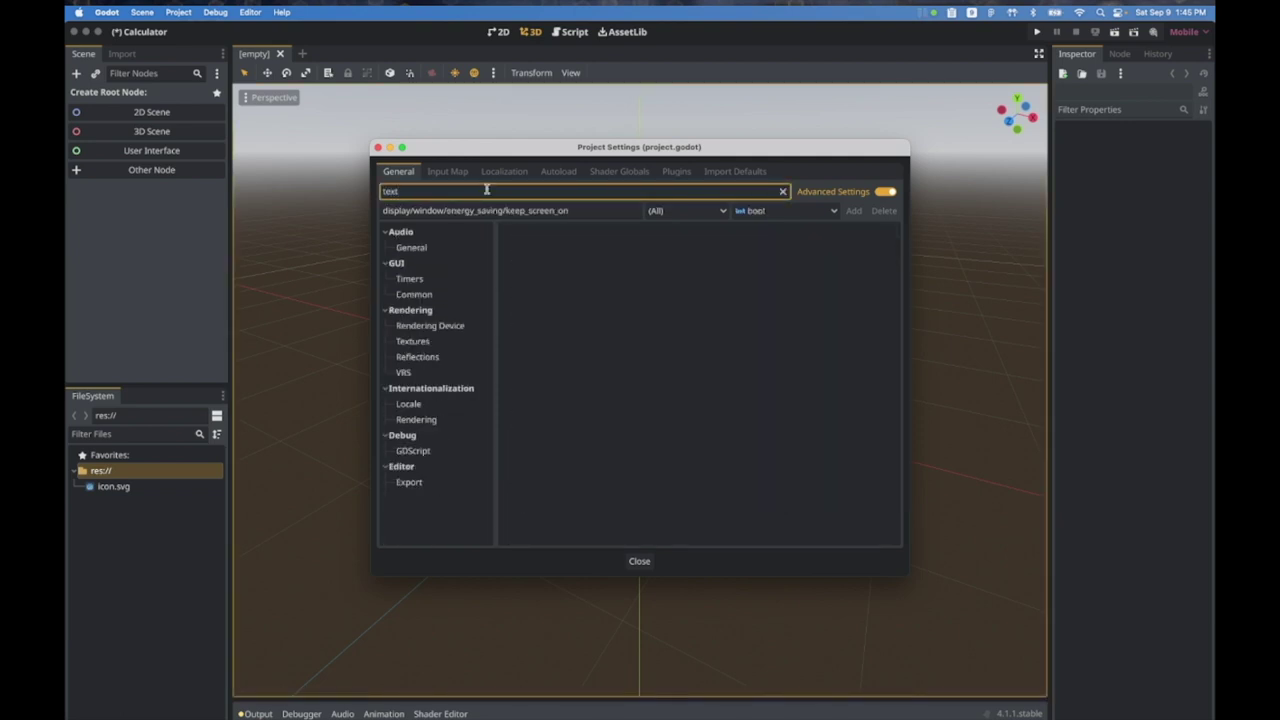
click(418, 342)
click(770, 248)
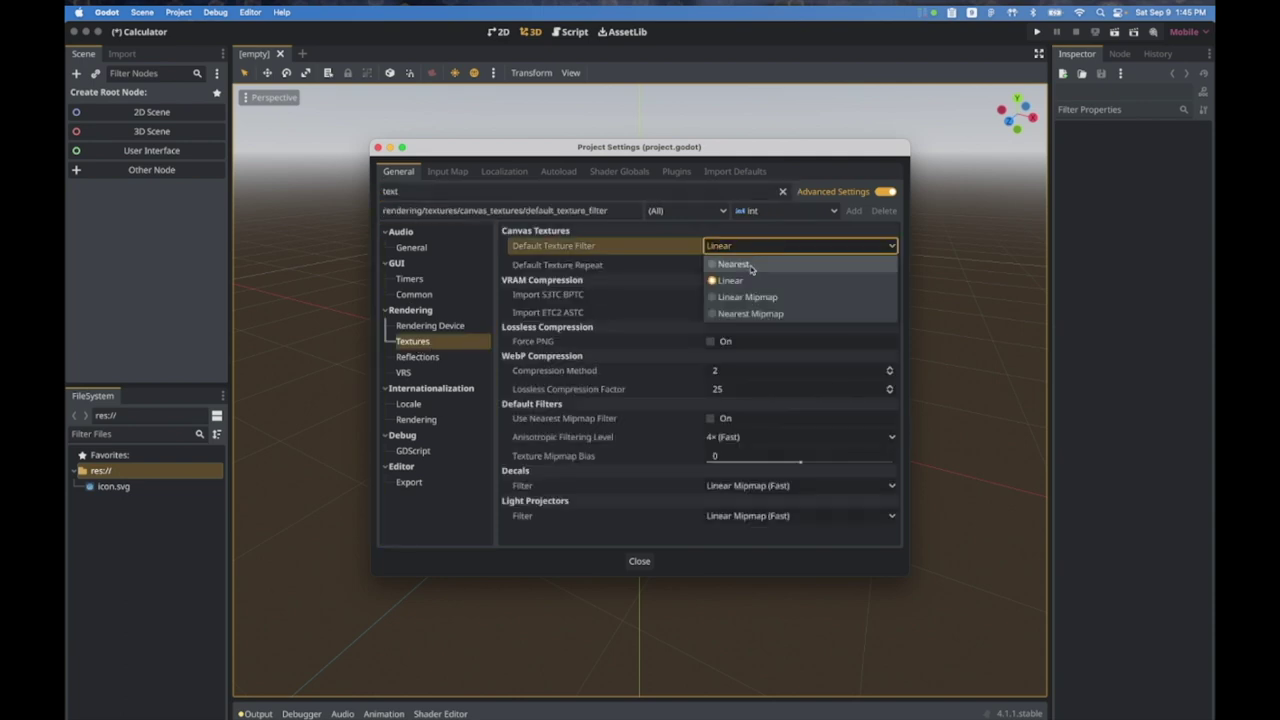
click(733, 265)
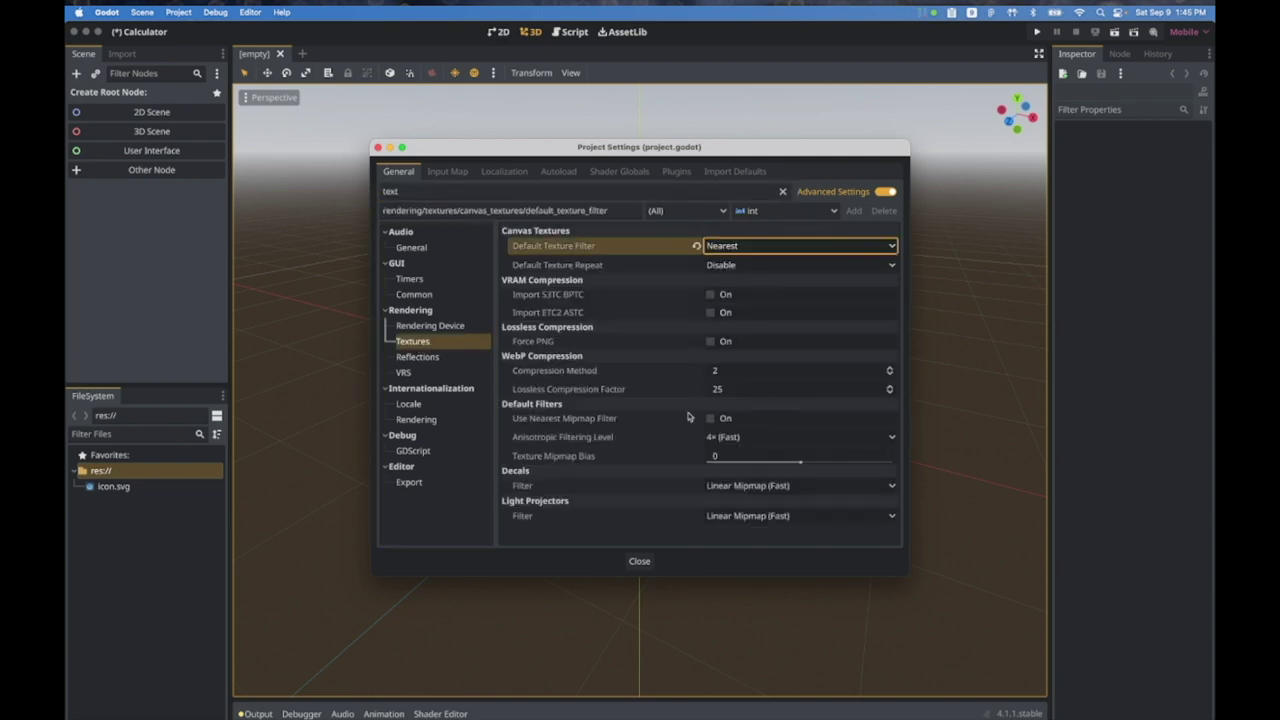
click(641, 561)
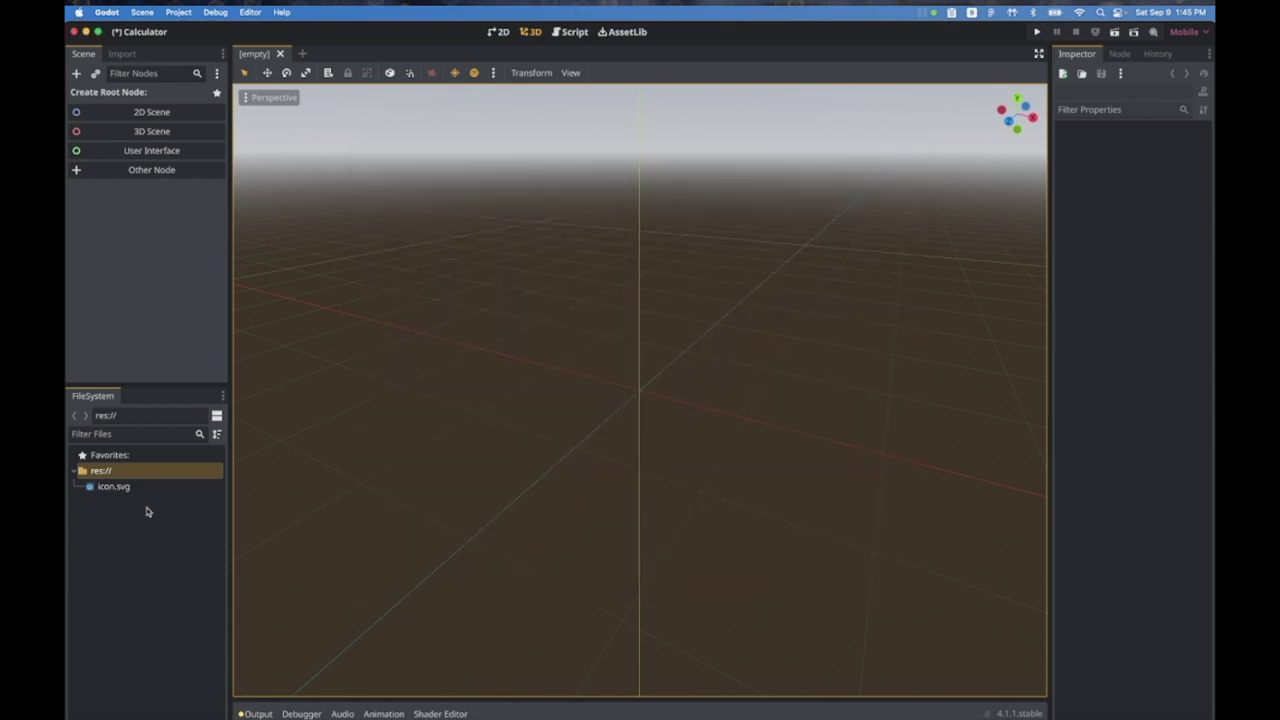
Step: Drag the assets folder of seven button PNGs into the FileSystem dock and expand it
key(super+Tab)
key(super+Tab)
key(super+Tab)
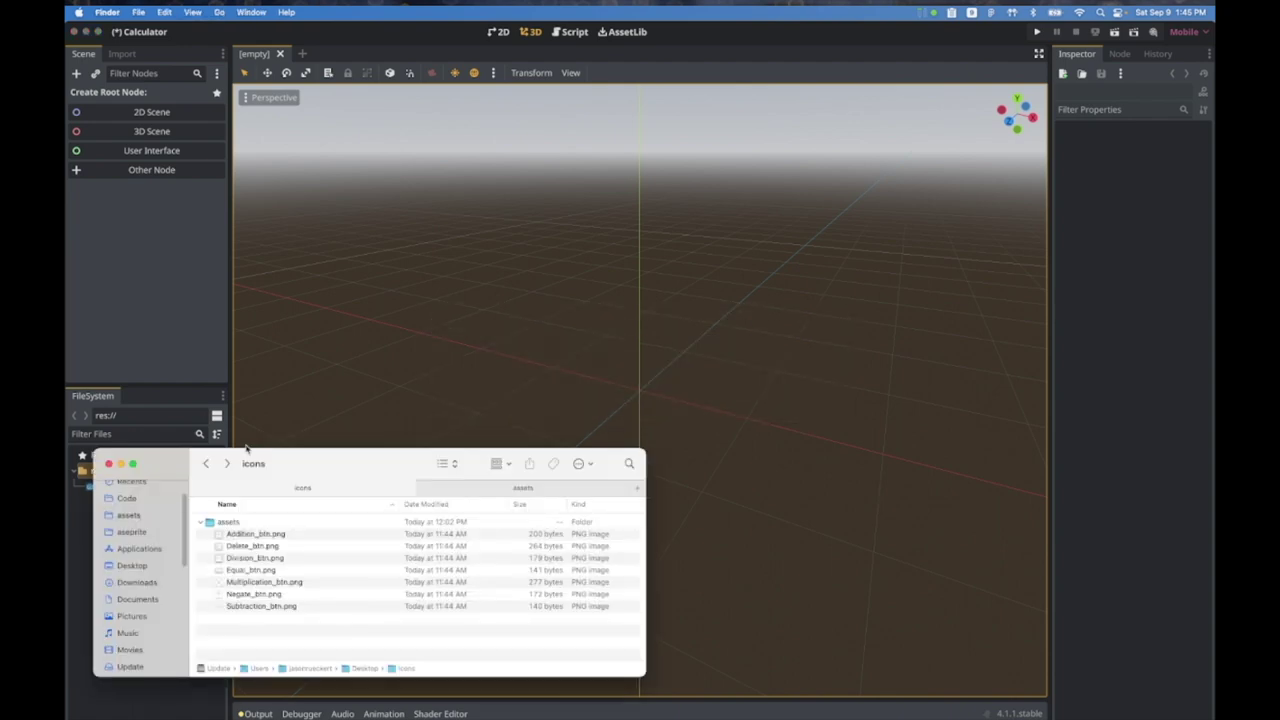
drag(296, 466, 566, 320)
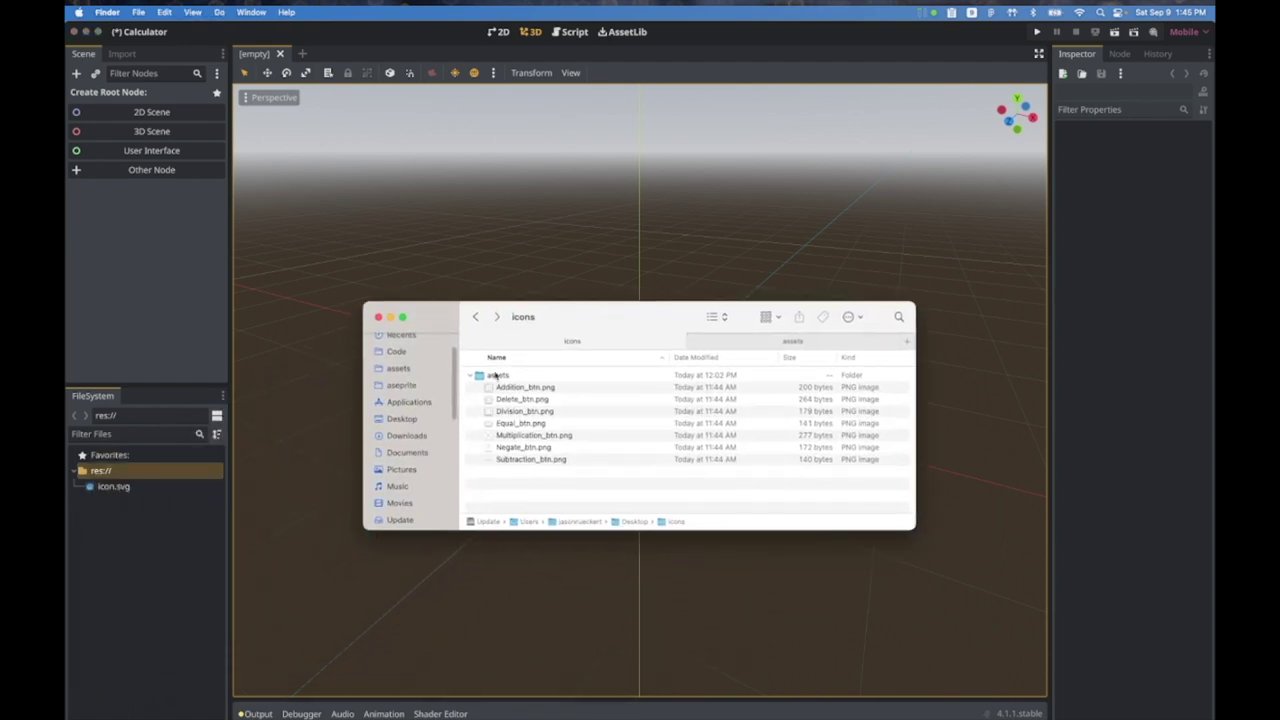
drag(498, 377, 132, 508)
click(590, 262)
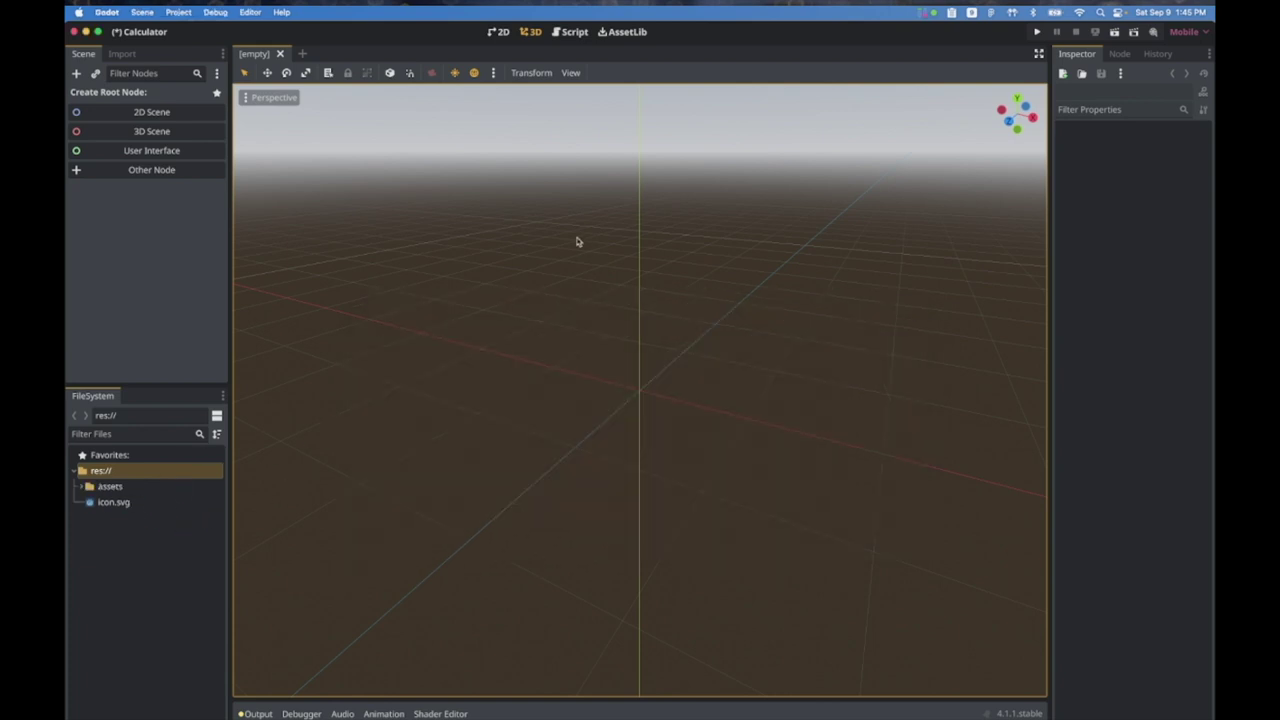
click(83, 487)
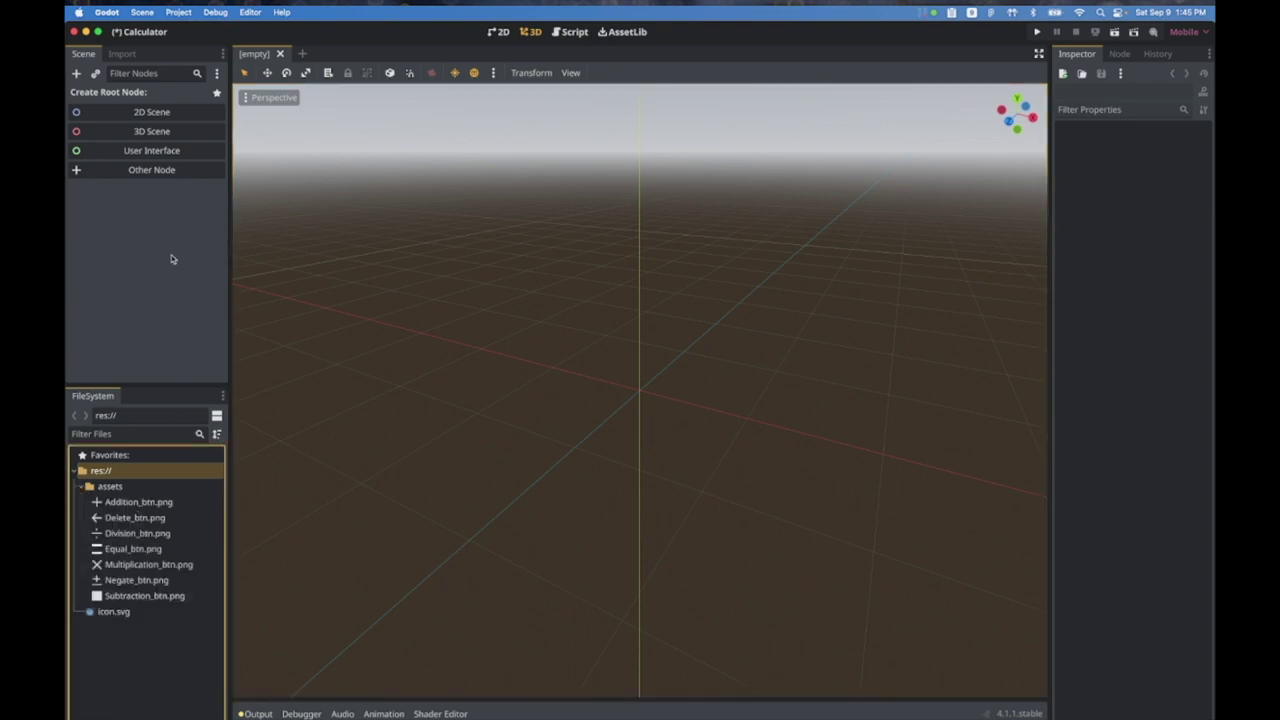
Step: Create a User Interface (Control) root node, zoom in, and rename it Calculator
click(162, 151)
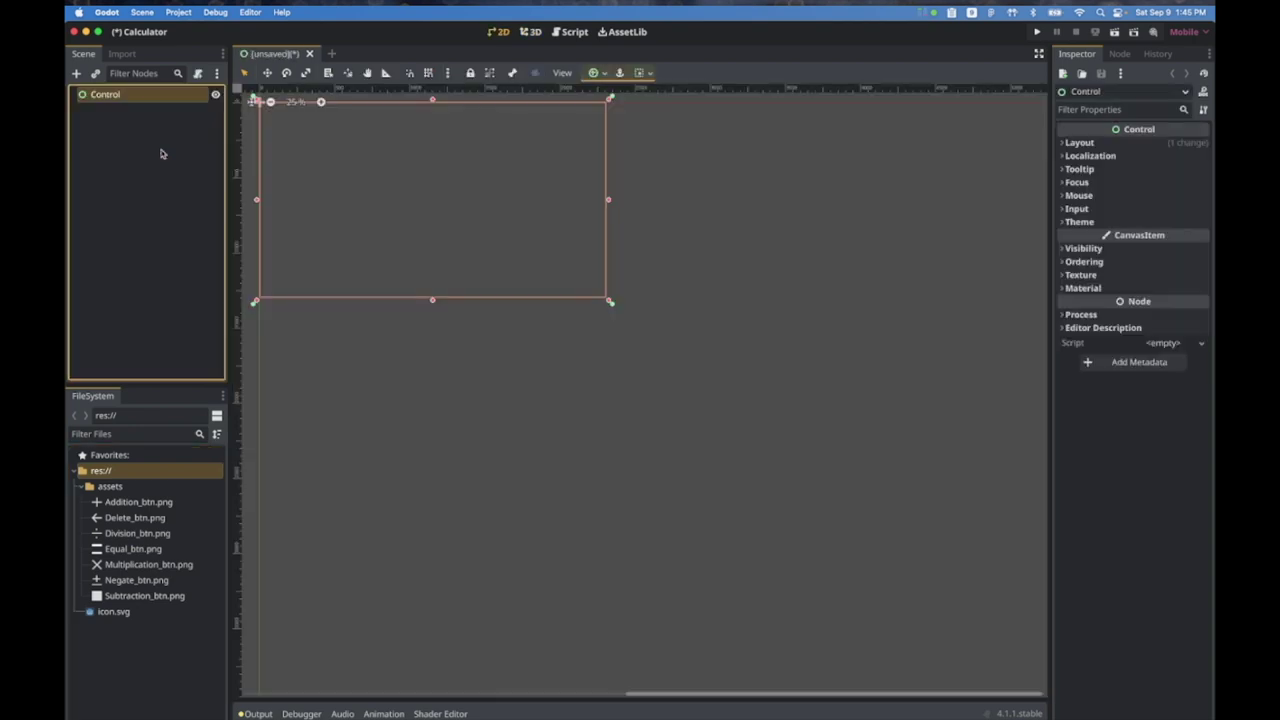
scroll(362, 152, up, 5)
key(f)
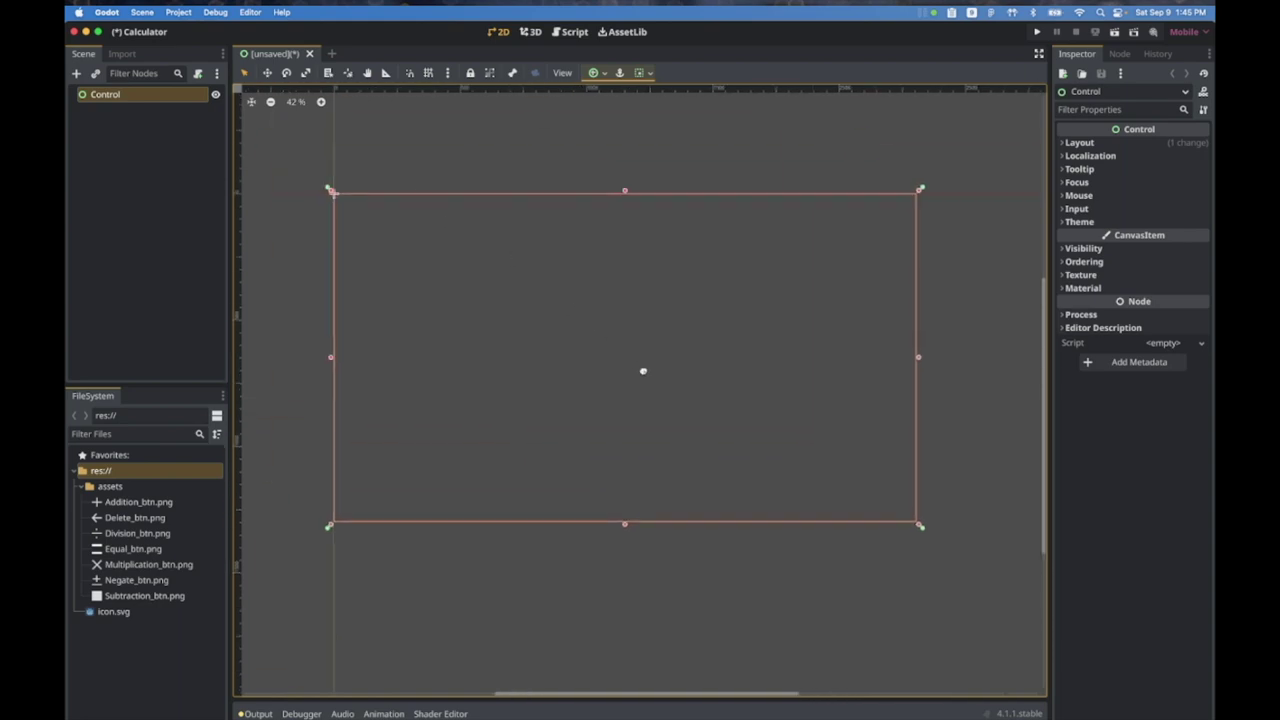
scroll(592, 301, up, 3)
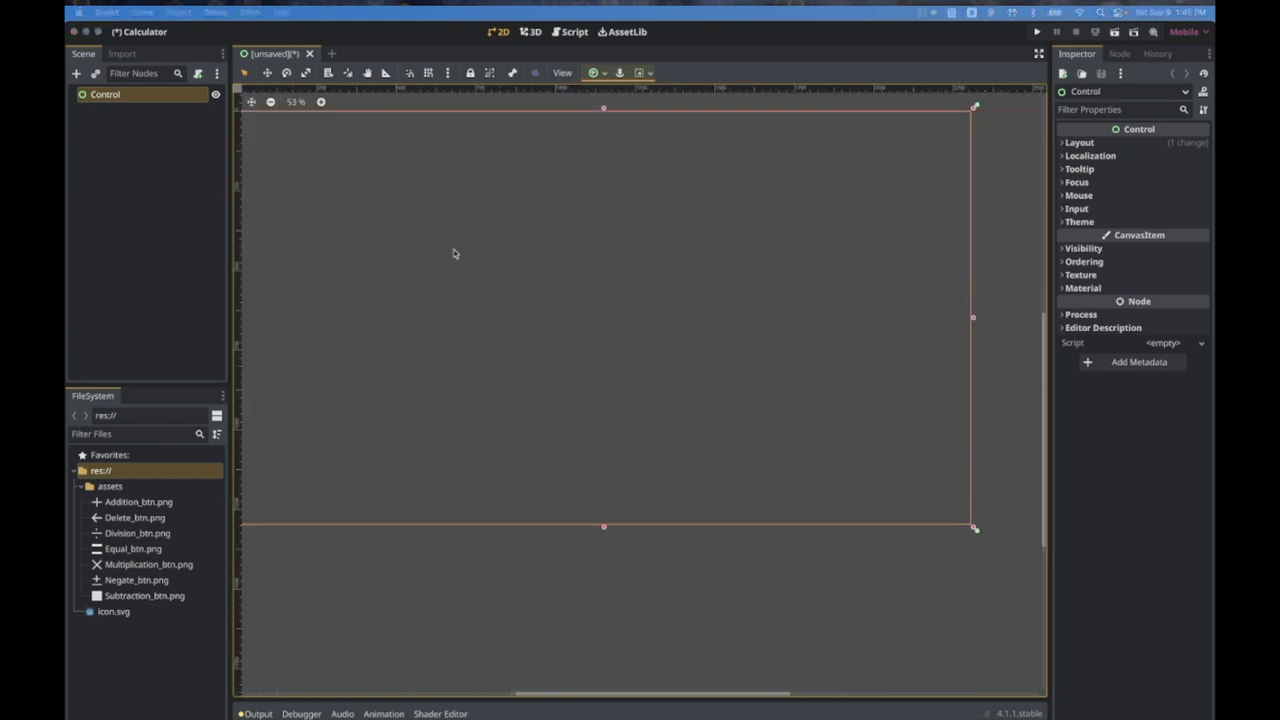
click(113, 97)
double_click(113, 96)
text(Calculator)
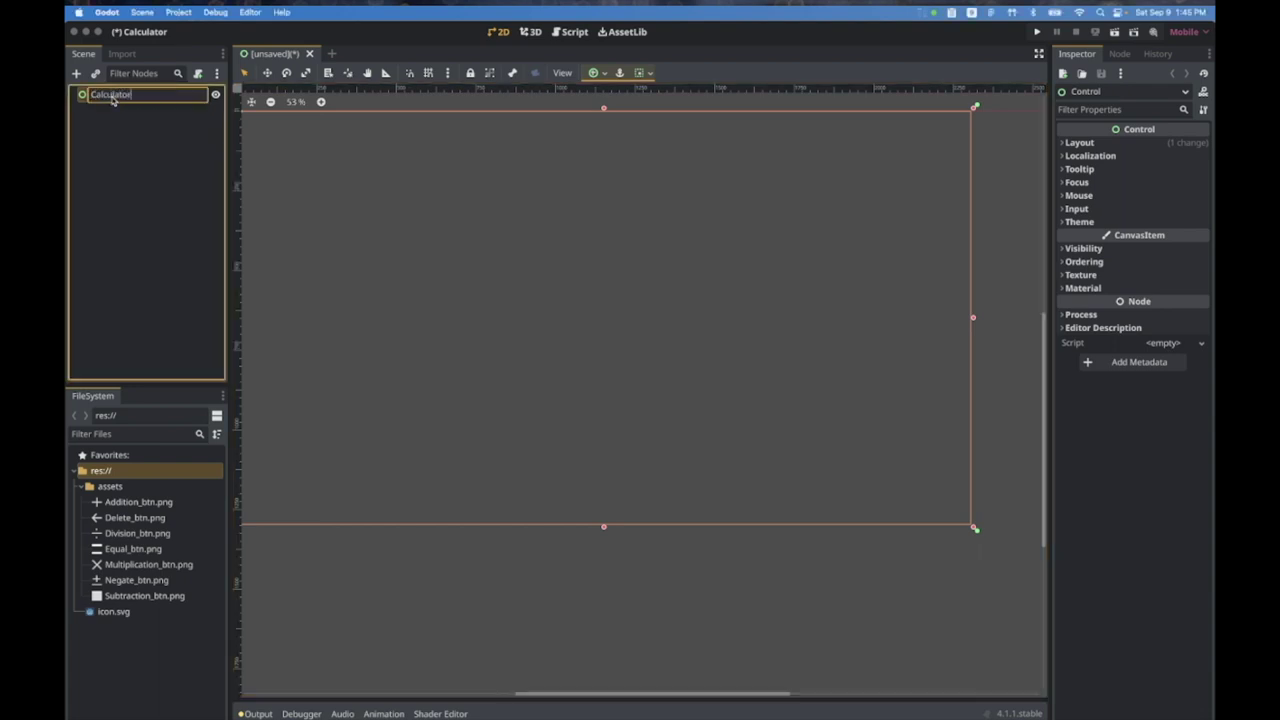
key(Return)
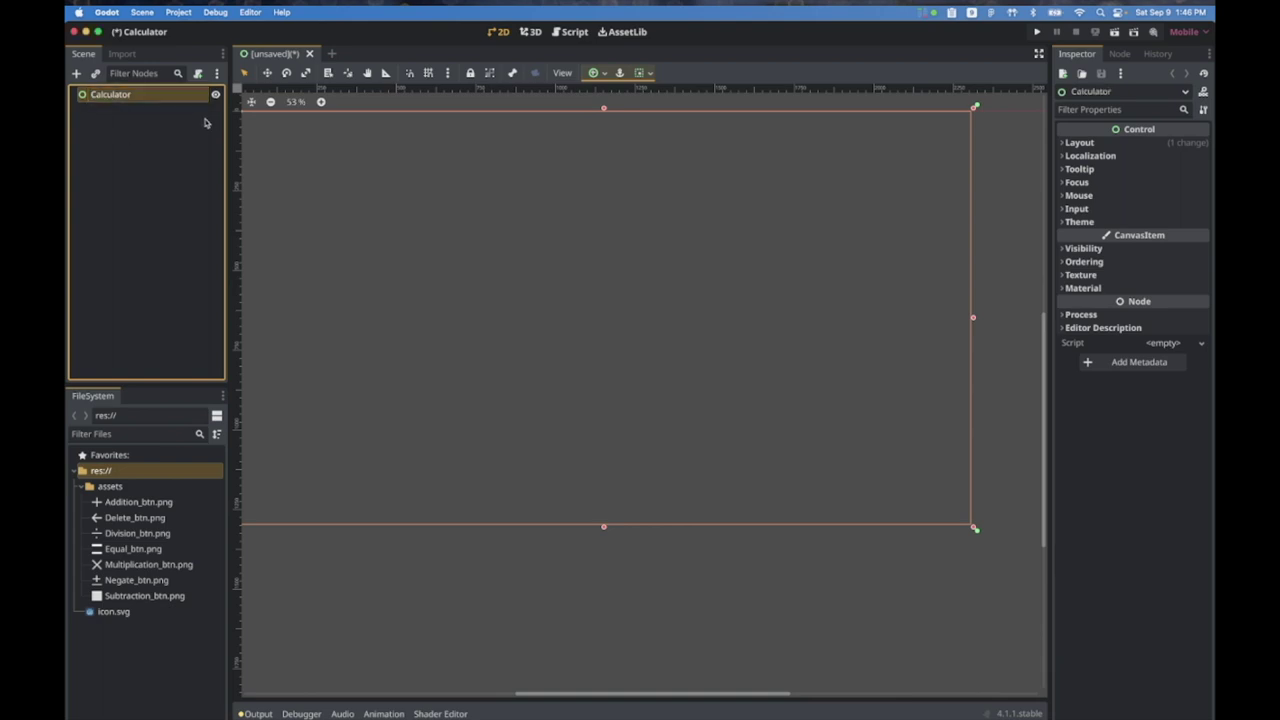
scroll(580, 289, left, 3)
scroll(580, 289, up, 2)
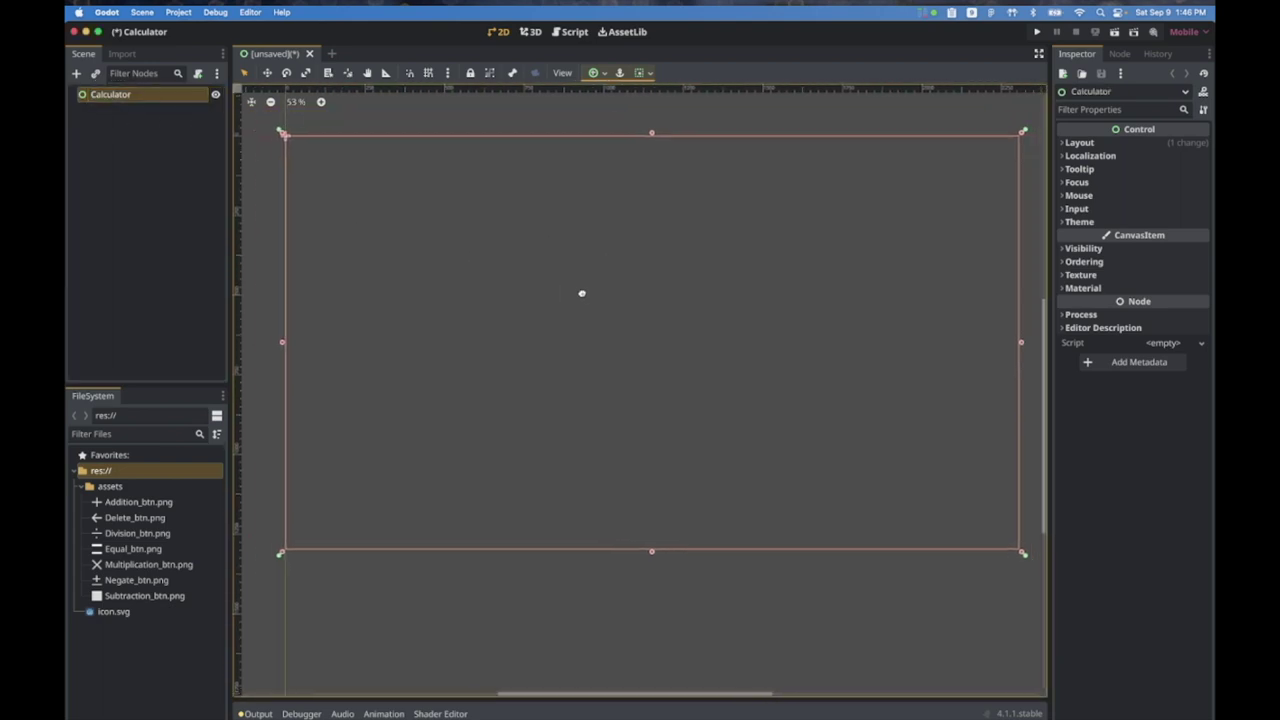
scroll(580, 293, right, 2)
scroll(580, 293, down, 1)
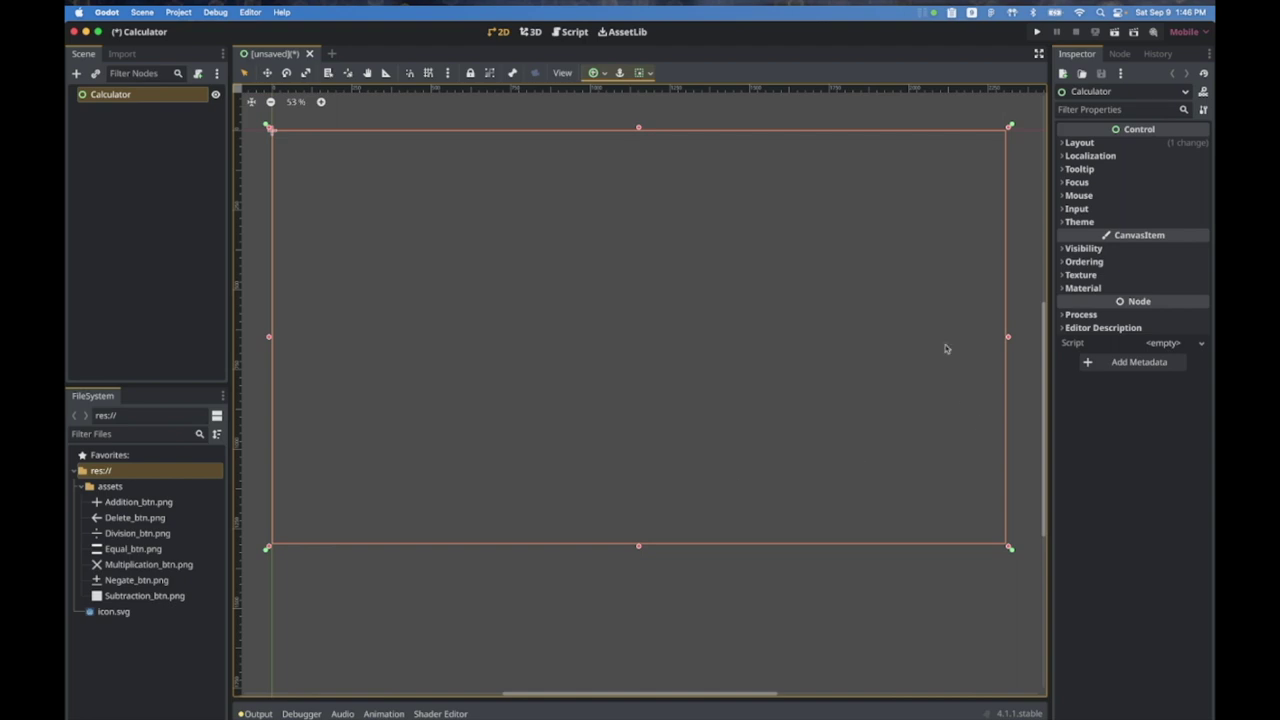
Step: Search the Create New Node list for 'pan' to find the Panel node
click(76, 74)
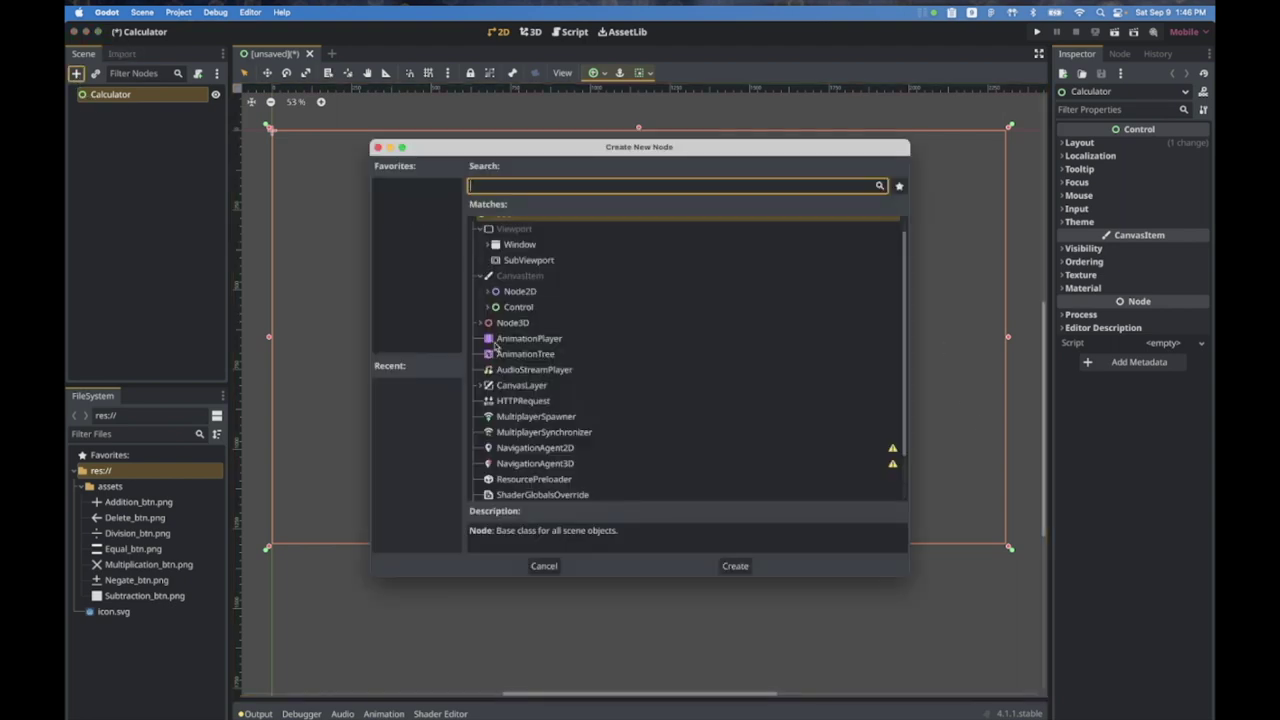
text(pan)
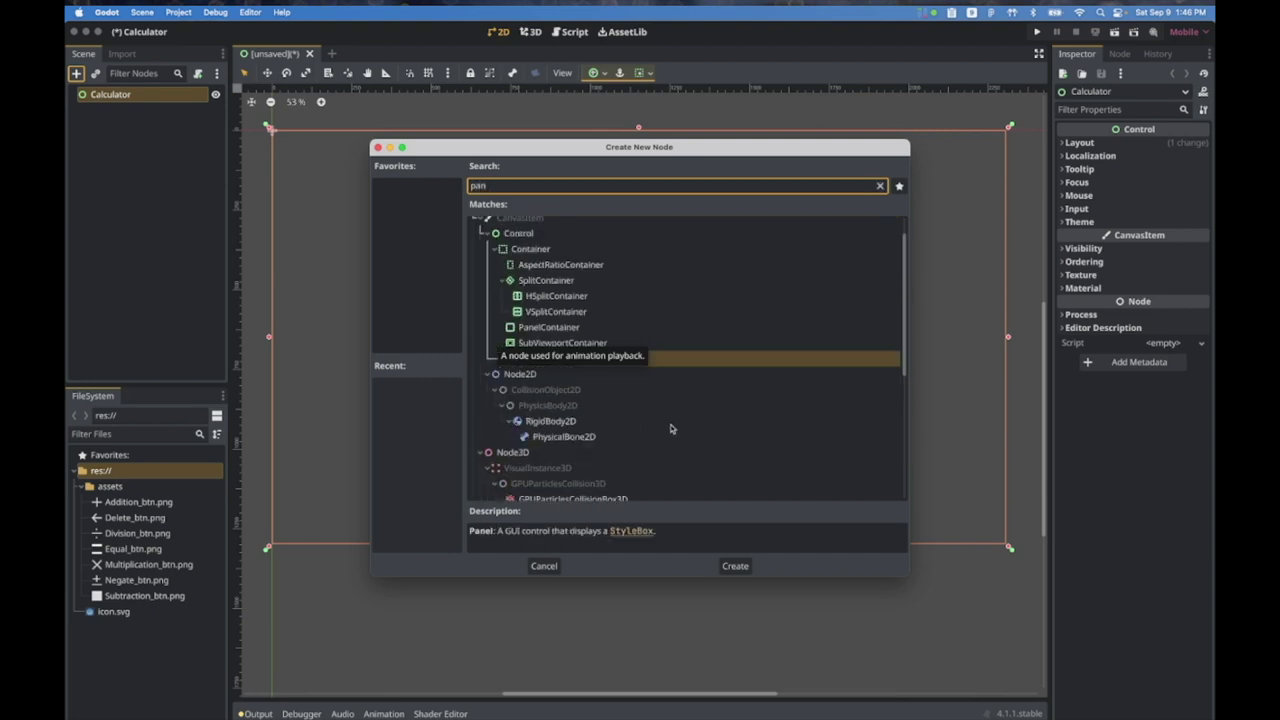
Step: Add the Panel under Calculator, rename it Screen, and anchor it to Center
key(Return)
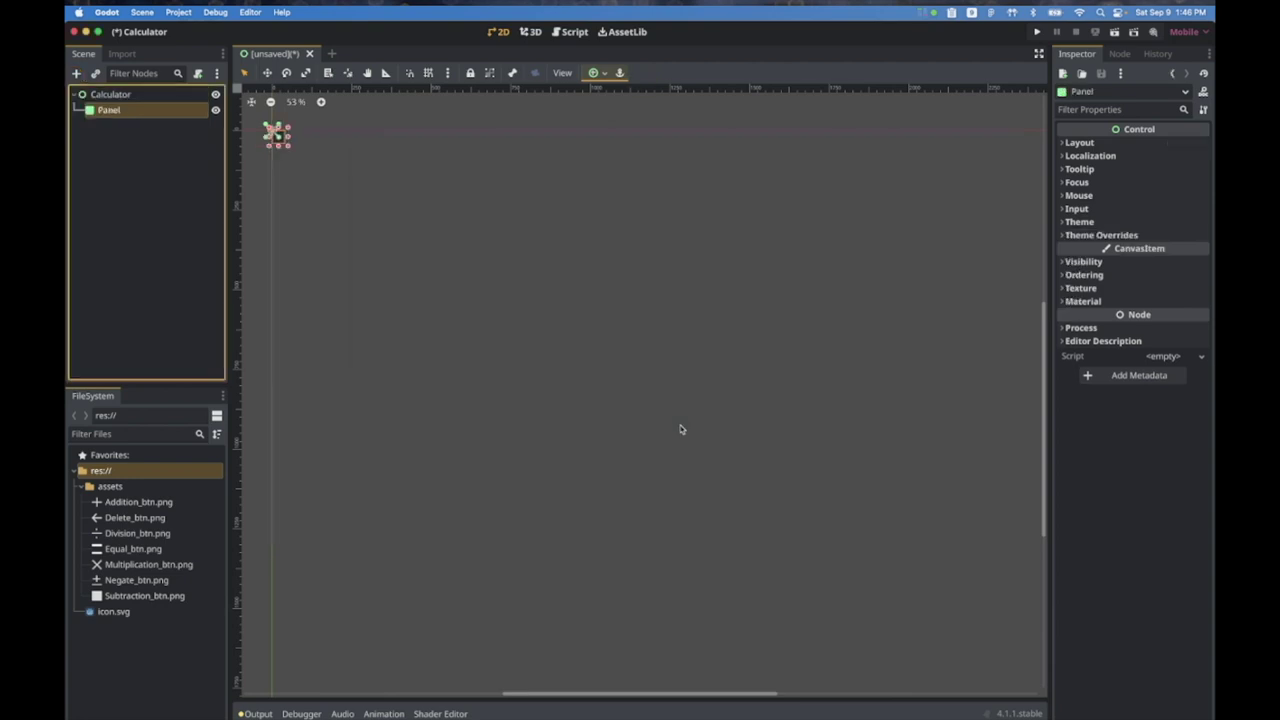
double_click(113, 111)
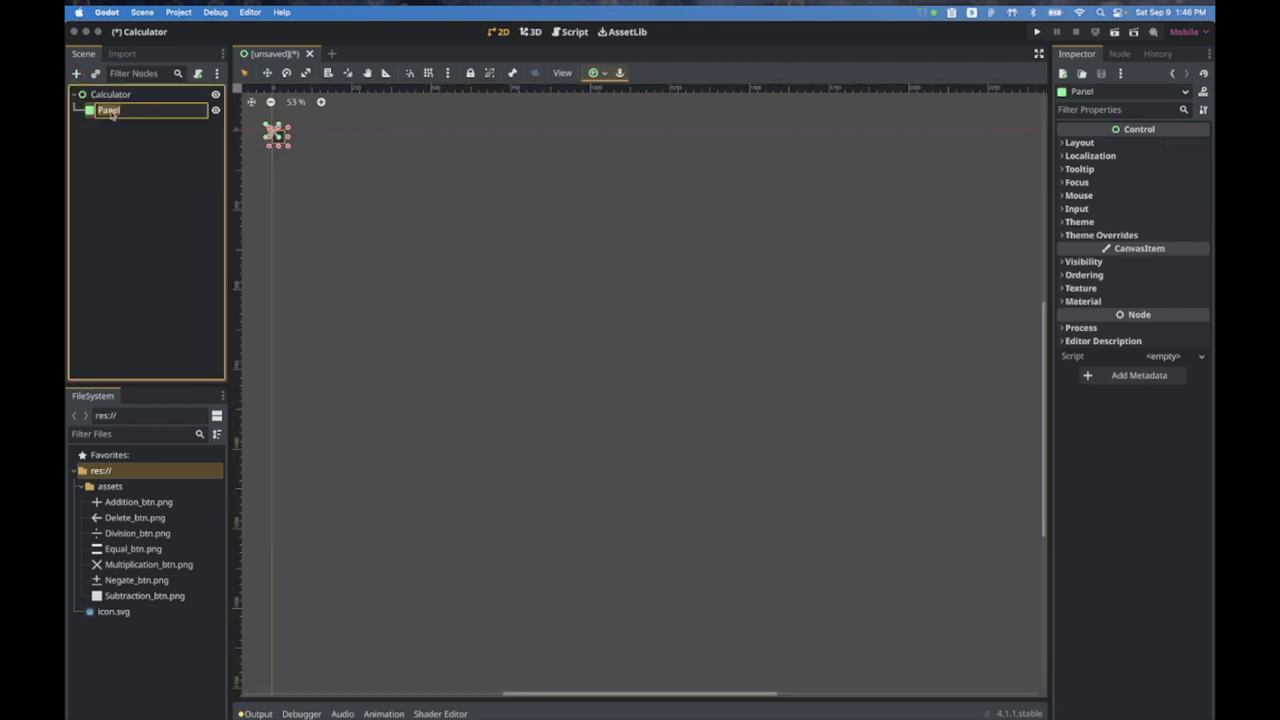
text(Screen)
key(Return)
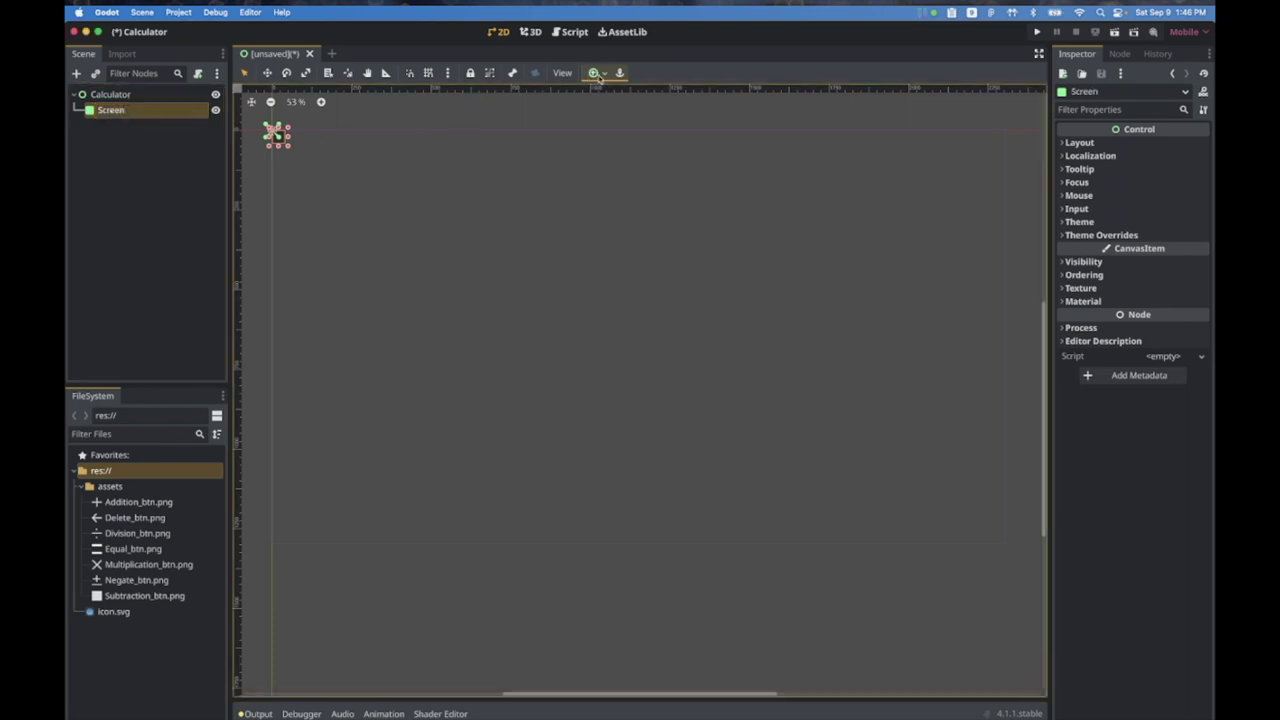
click(597, 75)
click(619, 135)
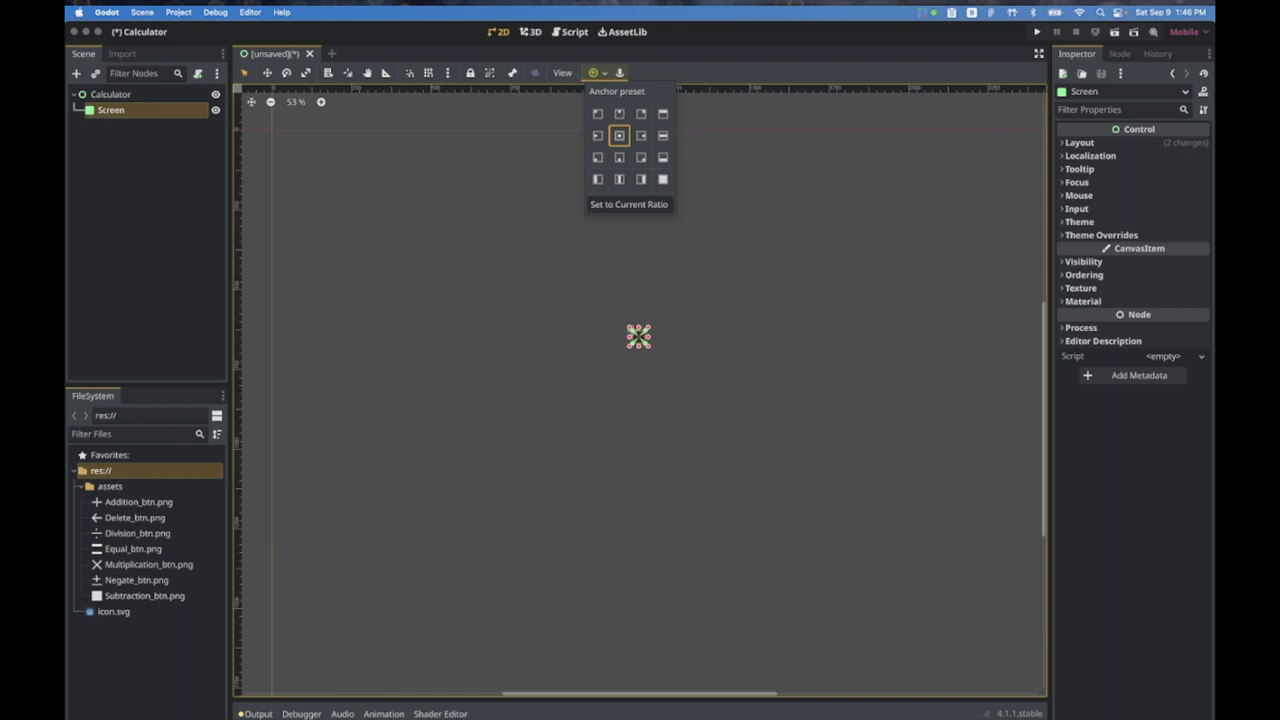
key(Escape)
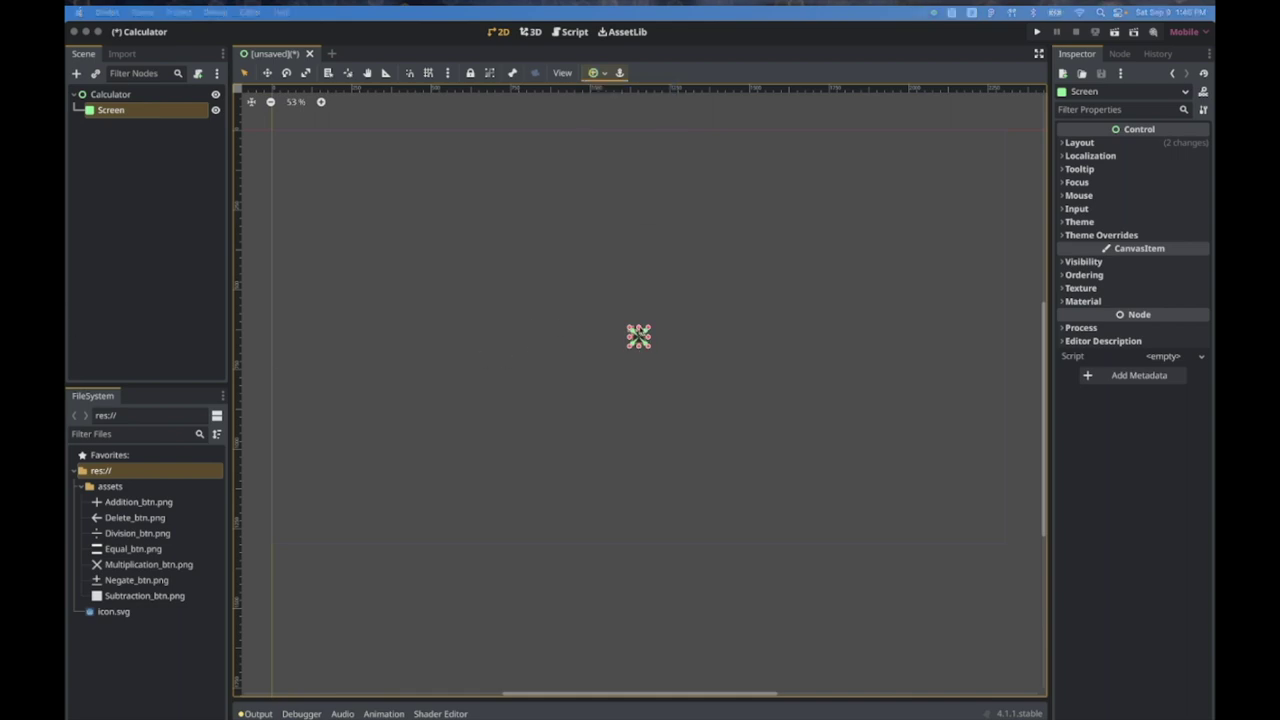
Step: Size the Screen panel to 664 × 1200 px, setting height 1200 in Transform
click(639, 336)
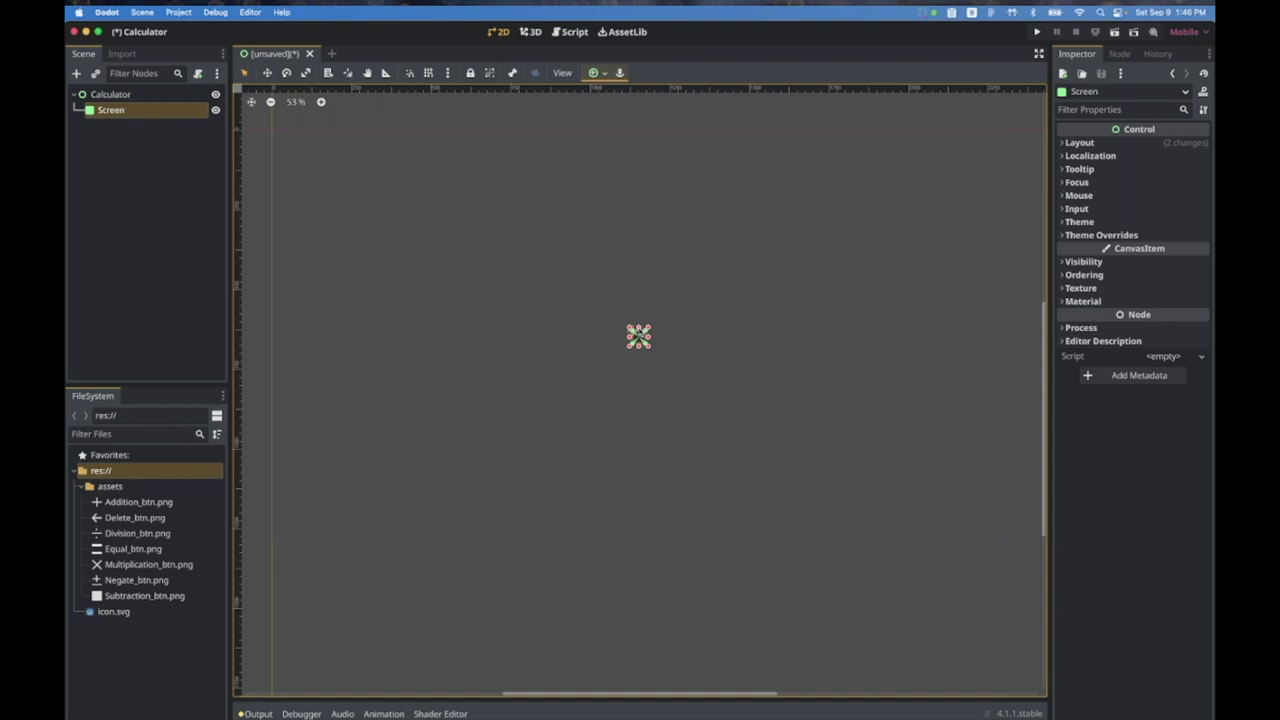
drag(630, 328, 622, 137)
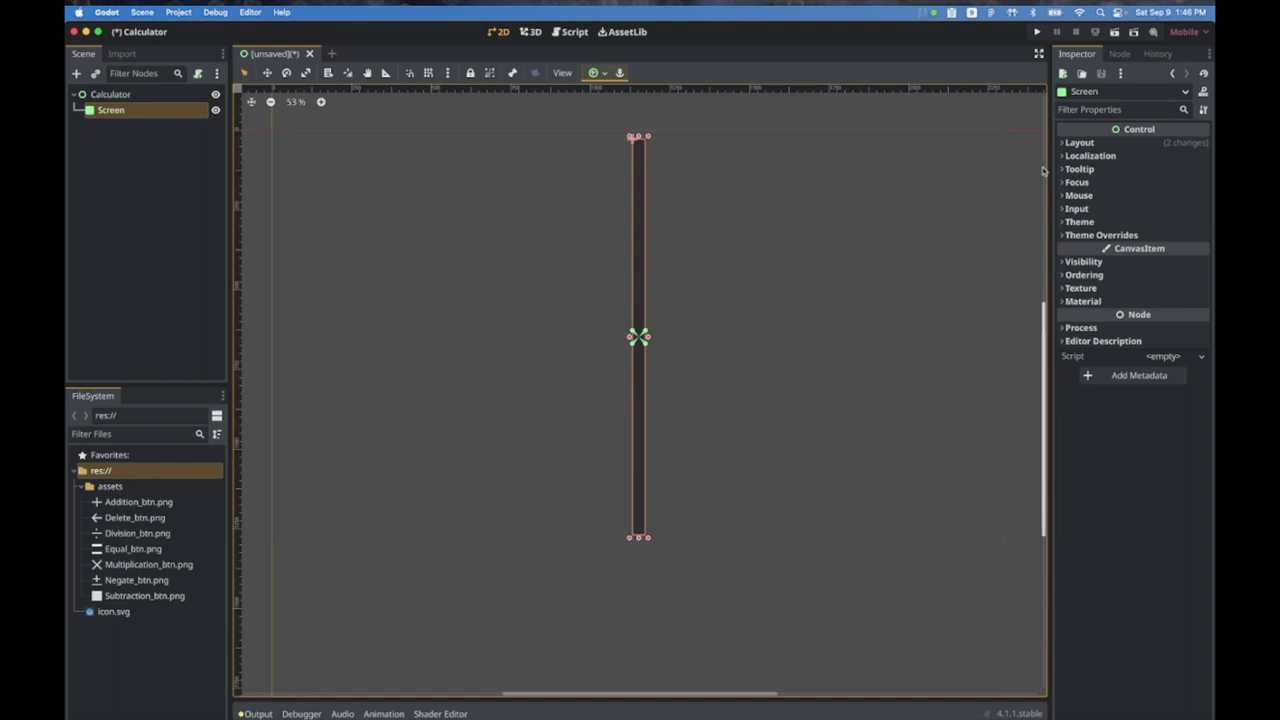
click(1079, 142)
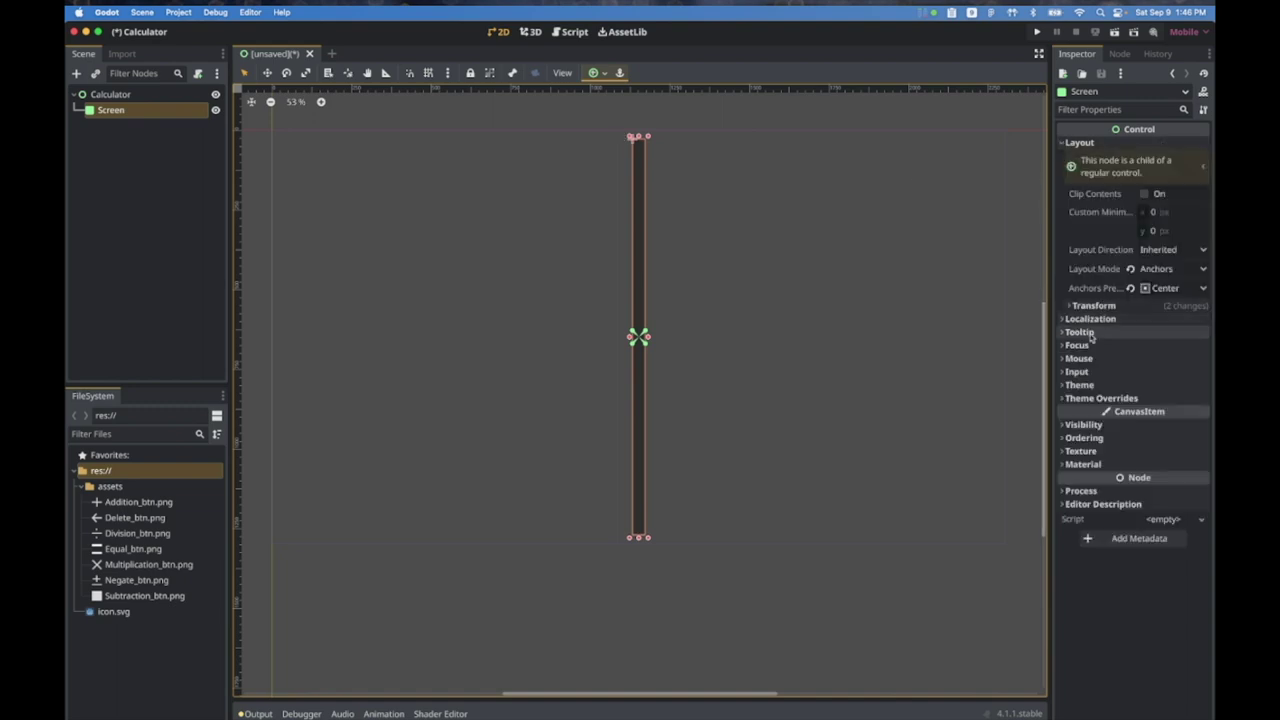
click(1069, 306)
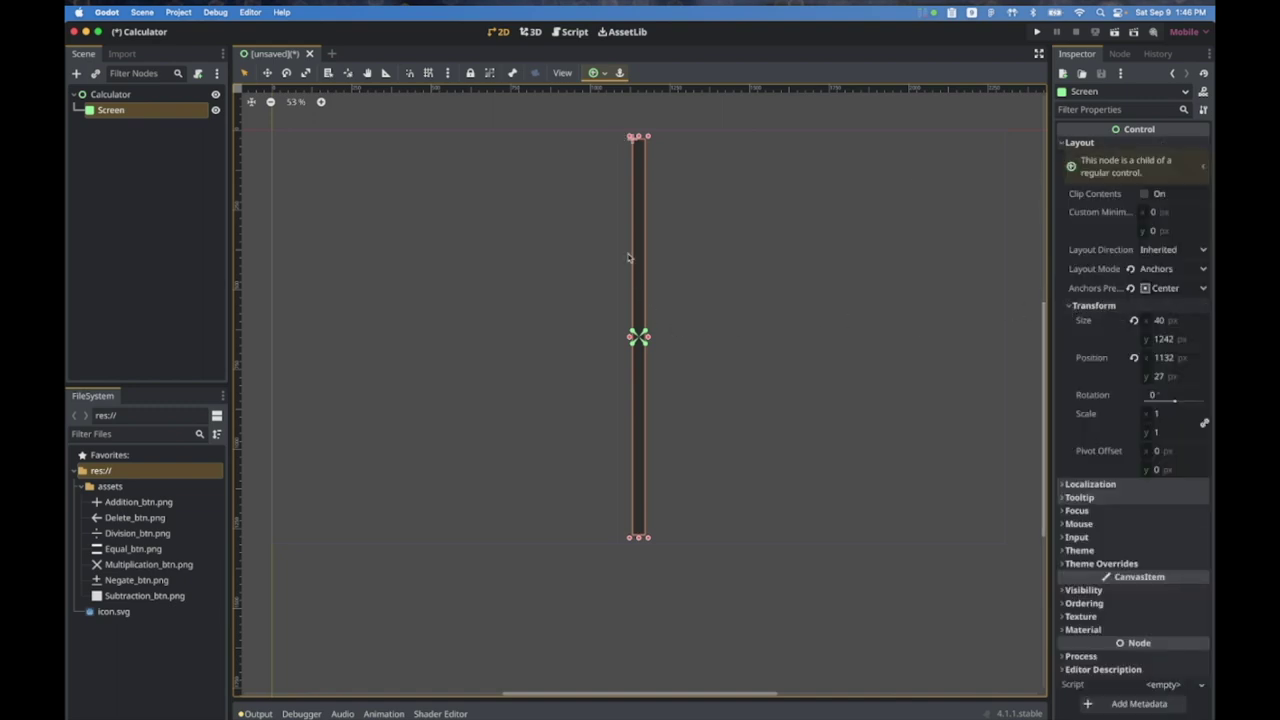
drag(640, 138, 640, 146)
click(1170, 340)
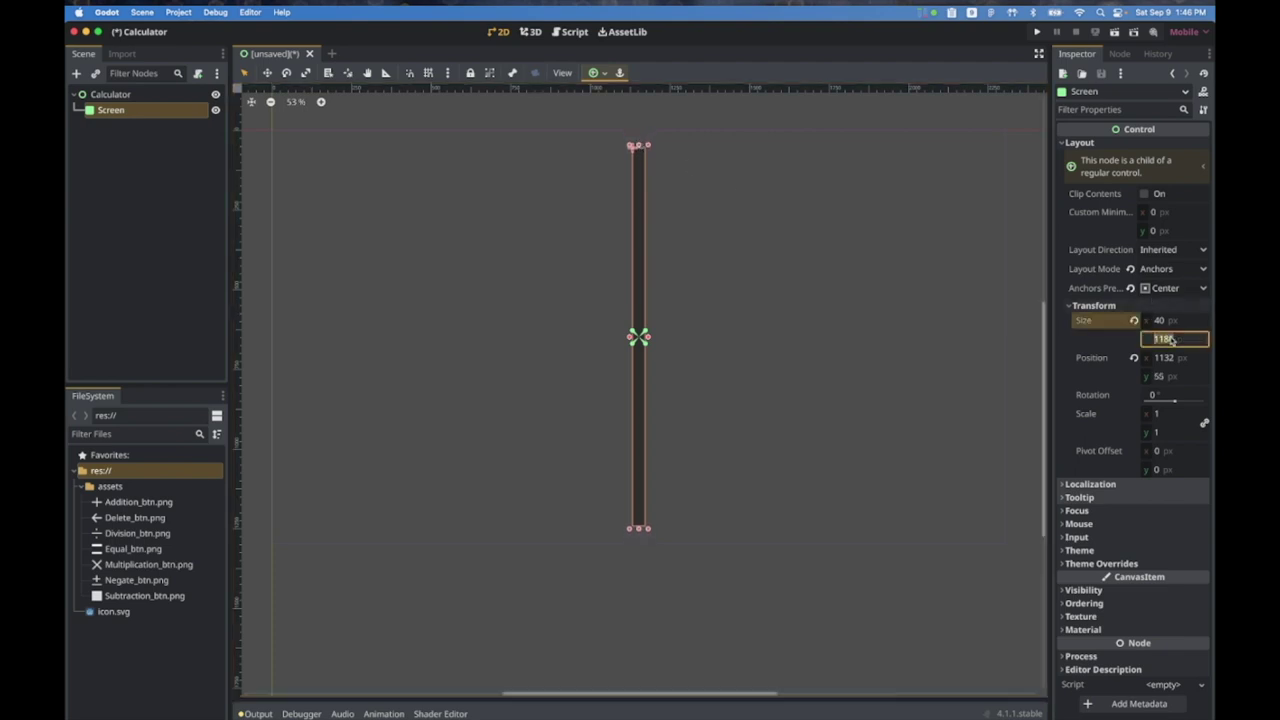
text(1200)
key(Return)
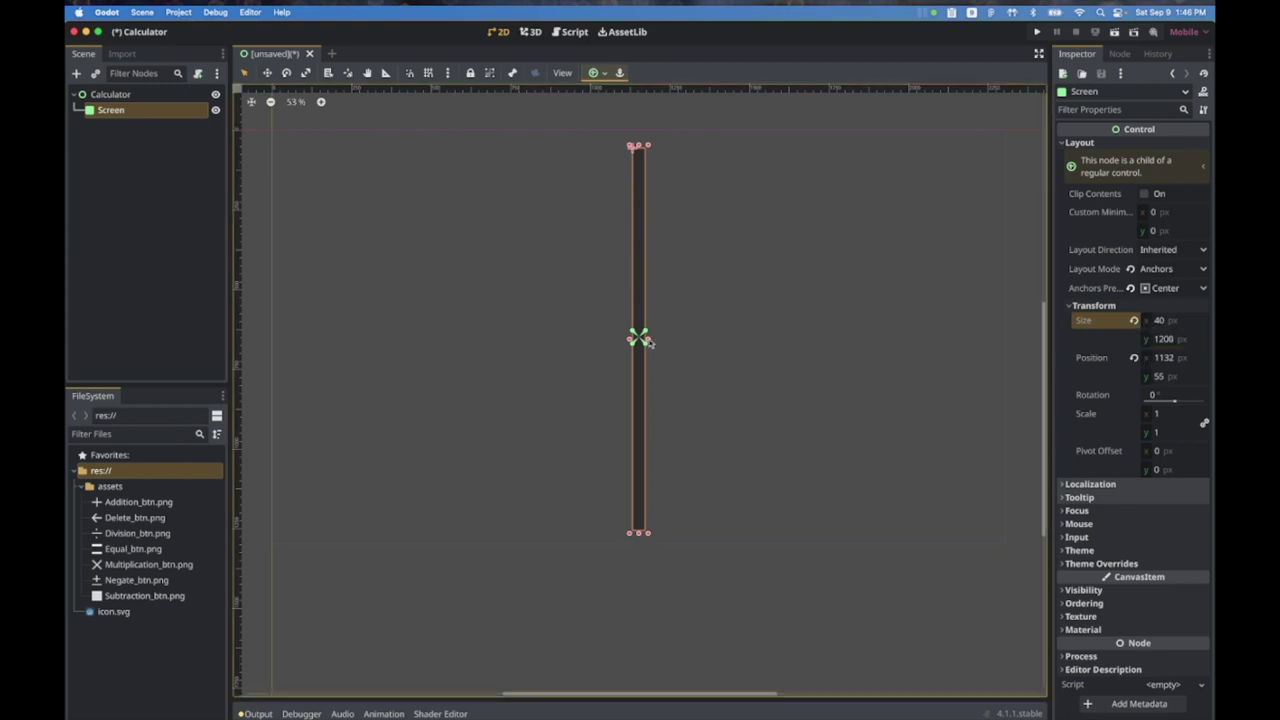
alt+drag(648, 341, 748, 345)
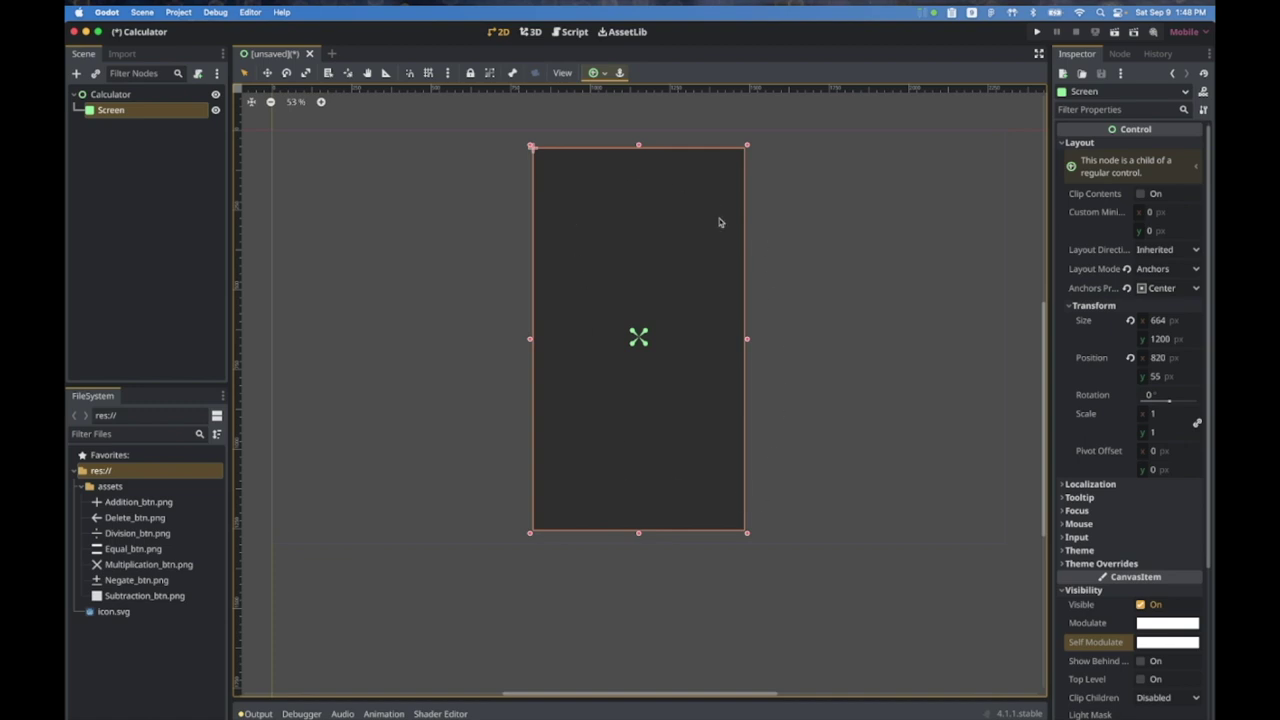
Step: Add a ColorRect under Screen and set its colour to black 000000
click(76, 73)
text(color)
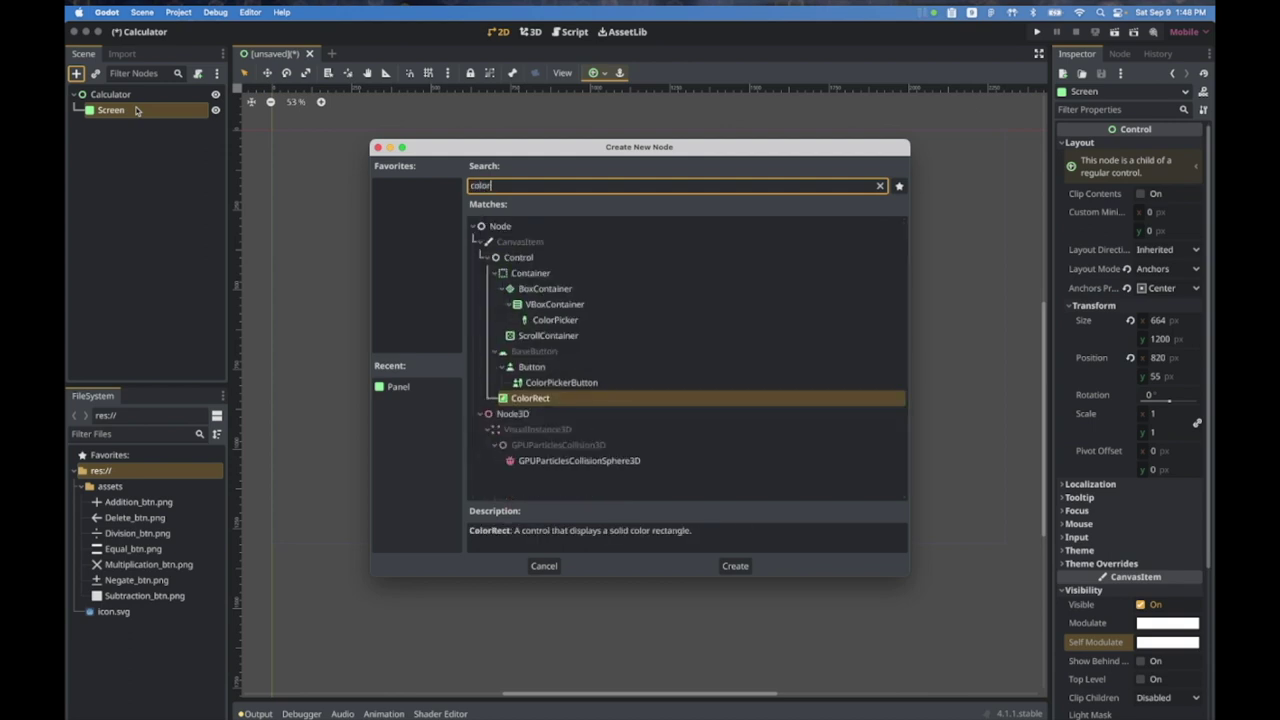
key(Return)
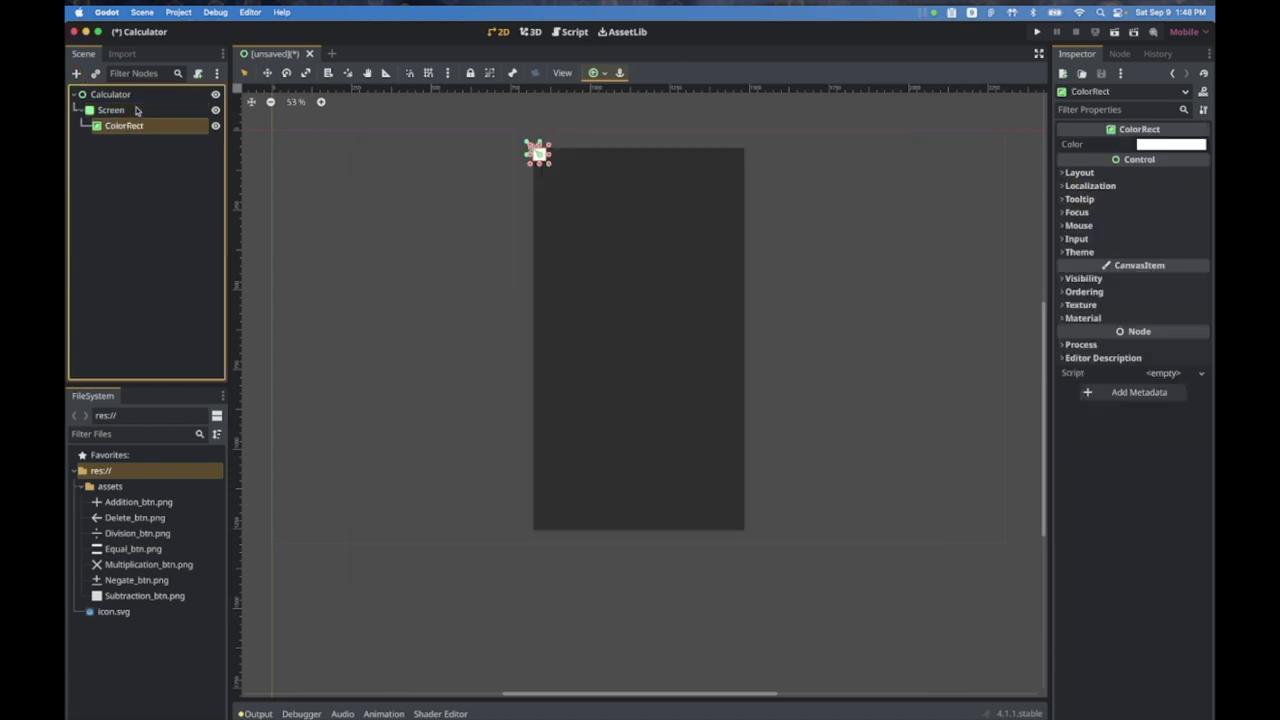
click(1171, 144)
text(000000)
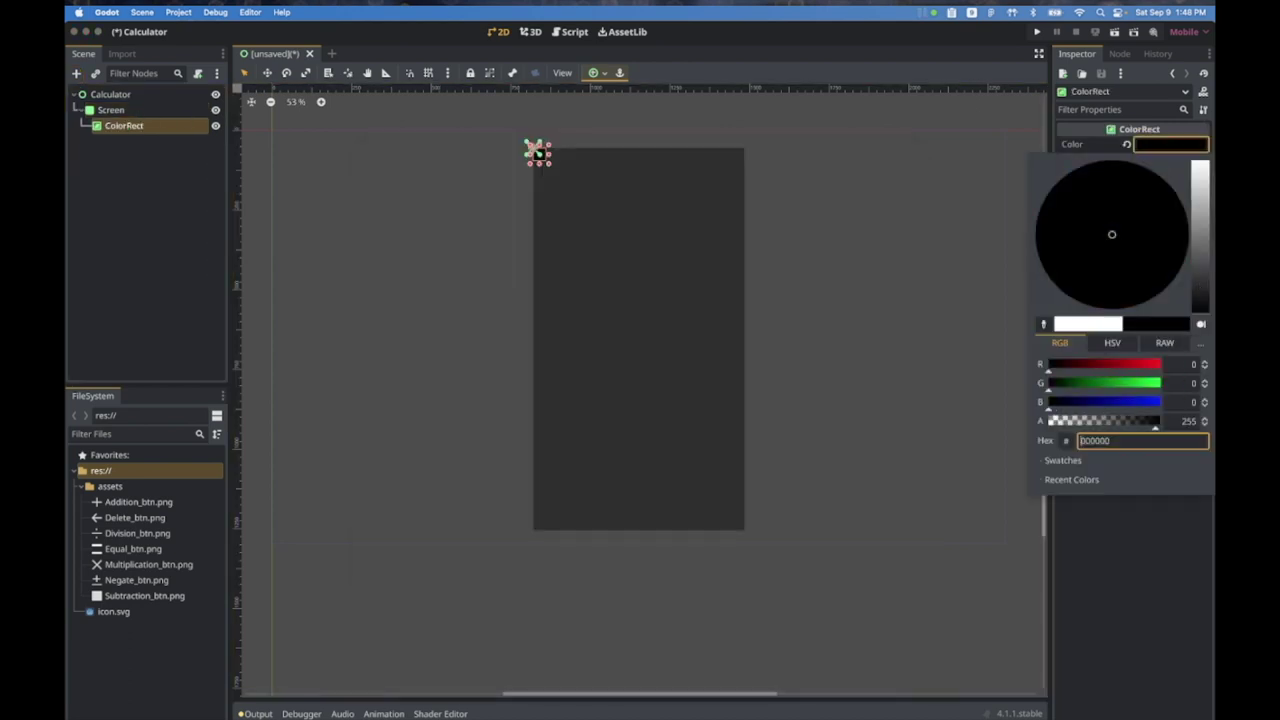
click(606, 79)
Step: Apply the Full Rect anchor preset to the ColorRect, then return to the Figma mockup
click(606, 79)
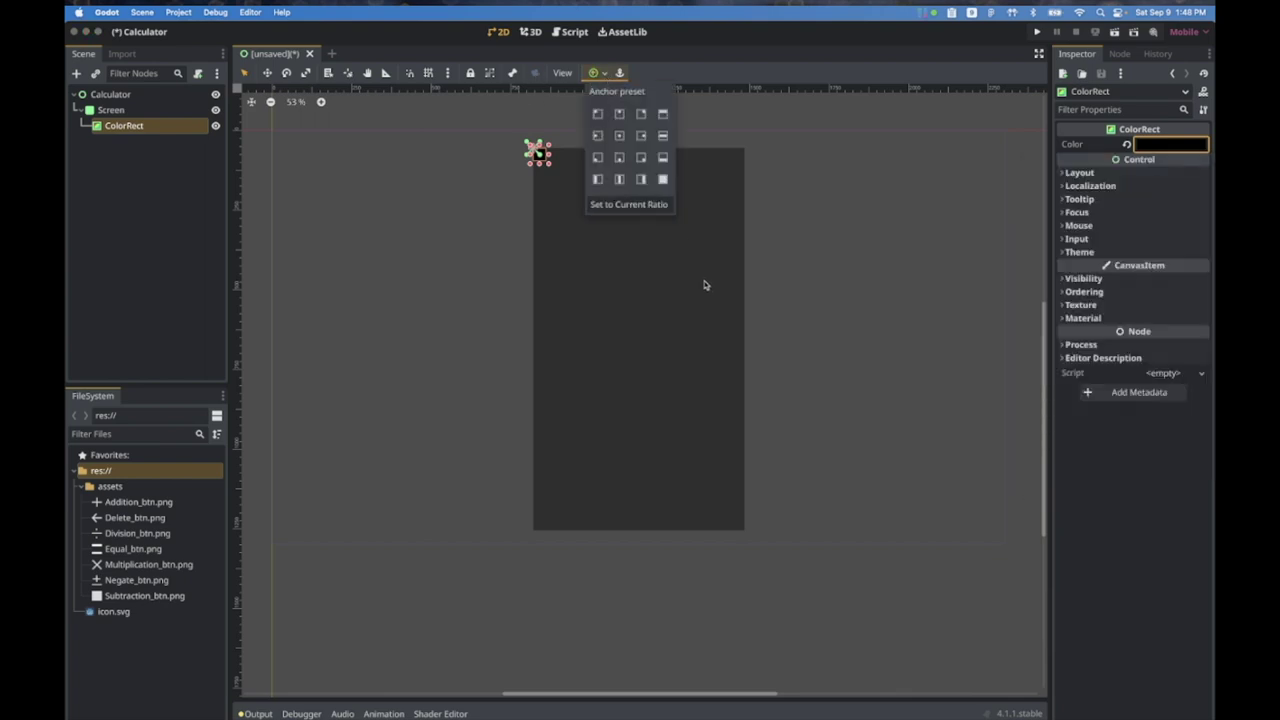
click(663, 179)
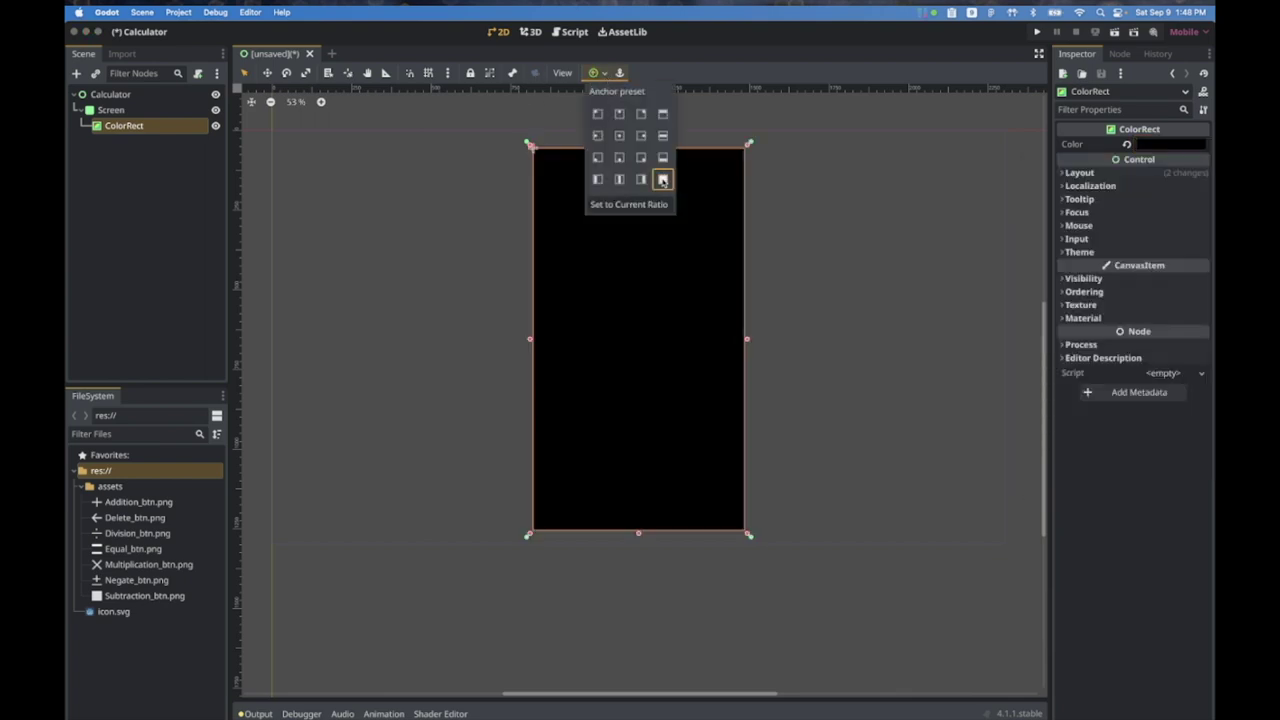
click(354, 192)
key(super+Tab)
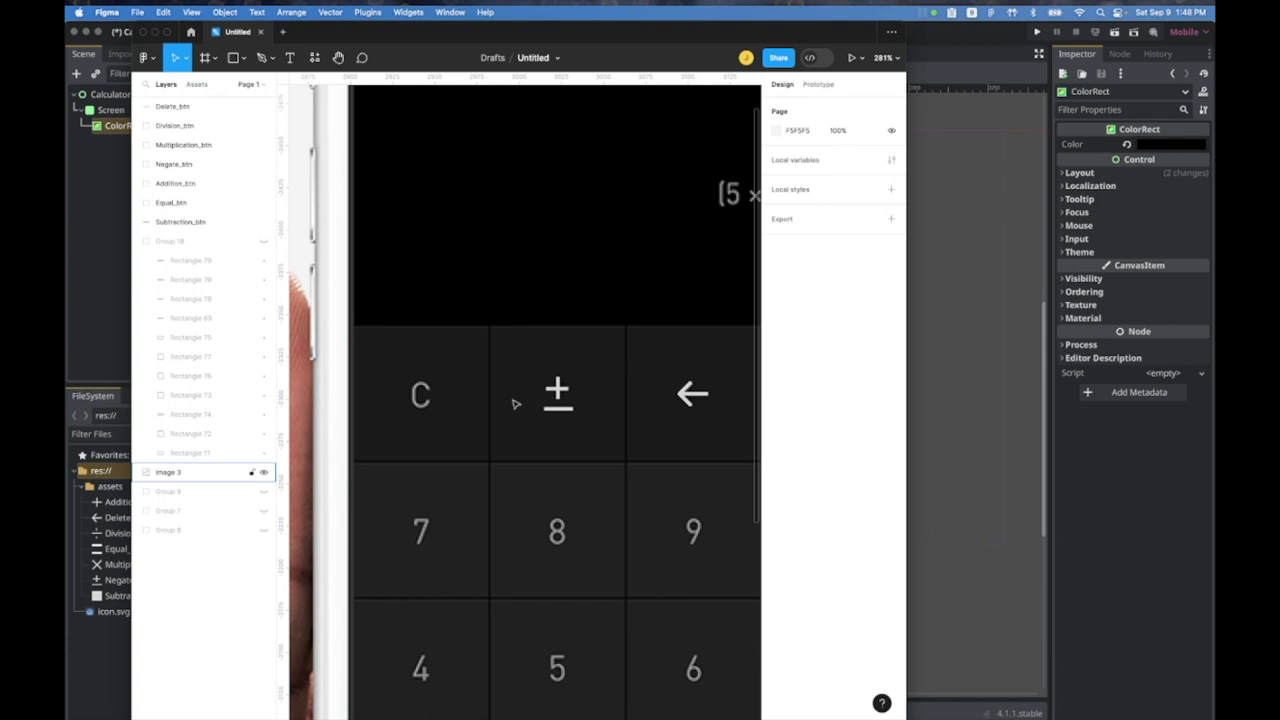
Step: Hide Figma so the Godot editor with the black ColorRect screen is in front again
key(super+h)
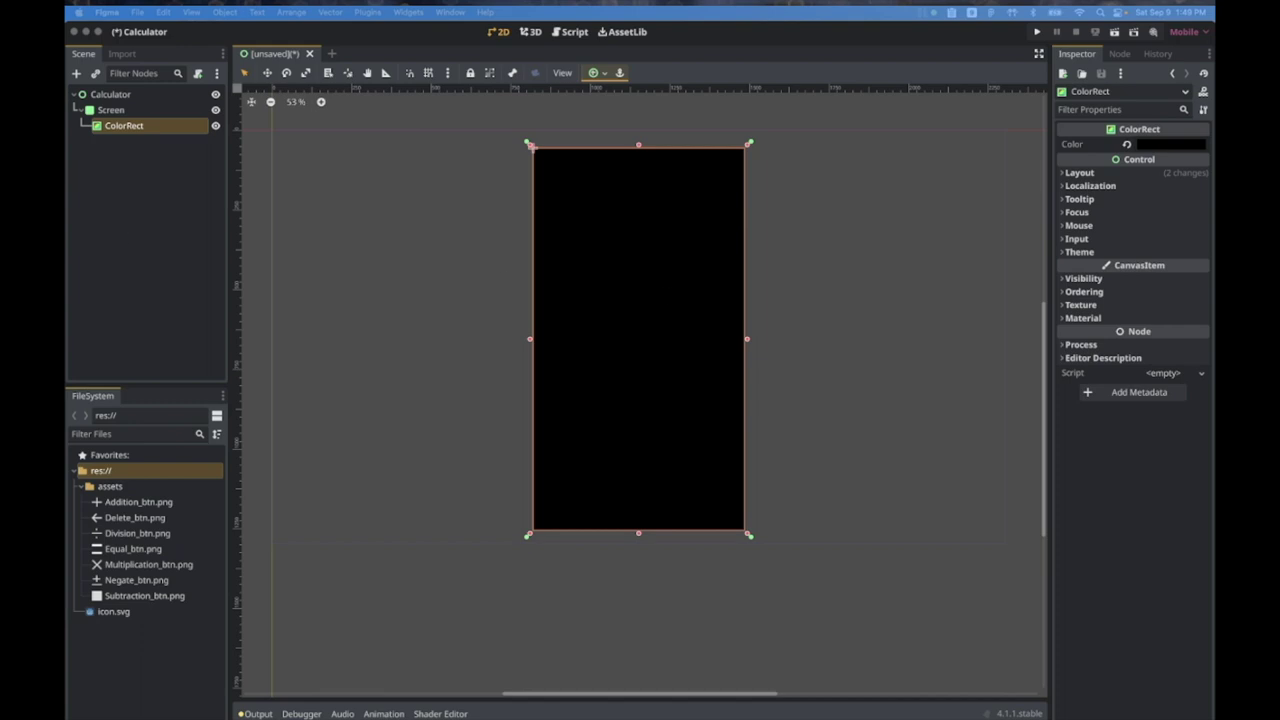
Step: Add a VBoxContainer under the ColorRect and name it AllComponentsContainer
click(77, 74)
click(77, 74)
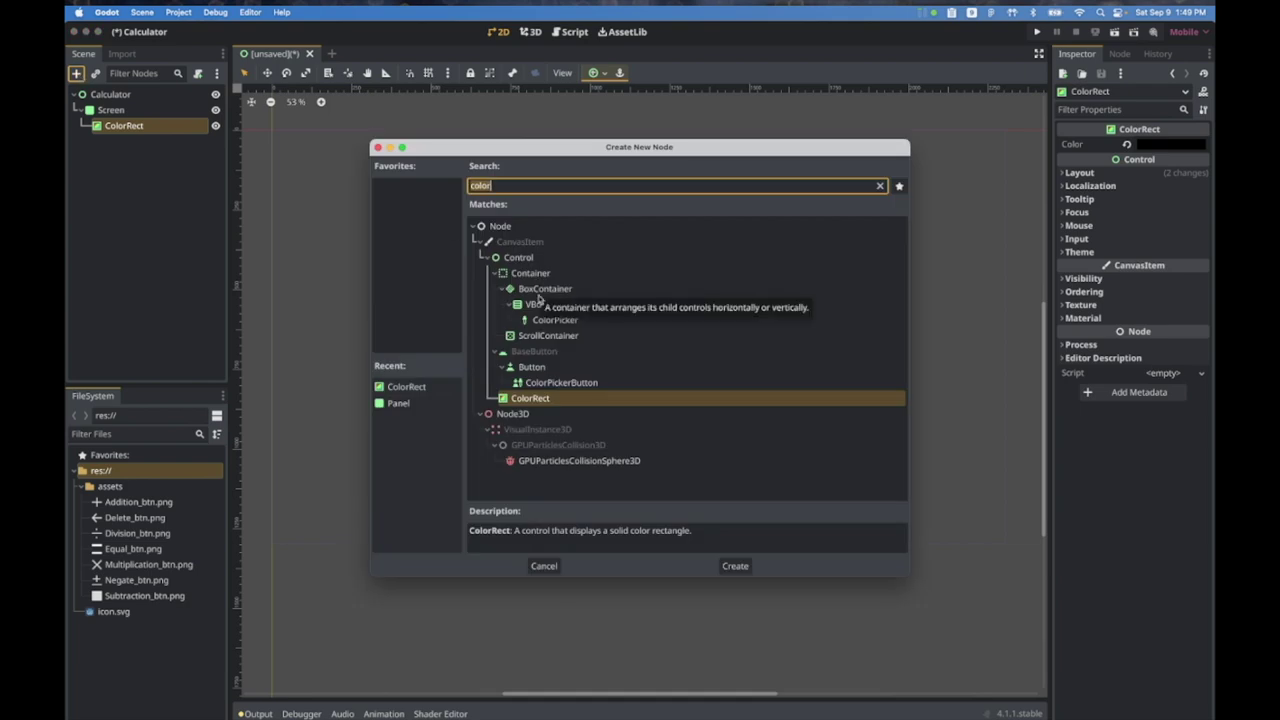
text(v)
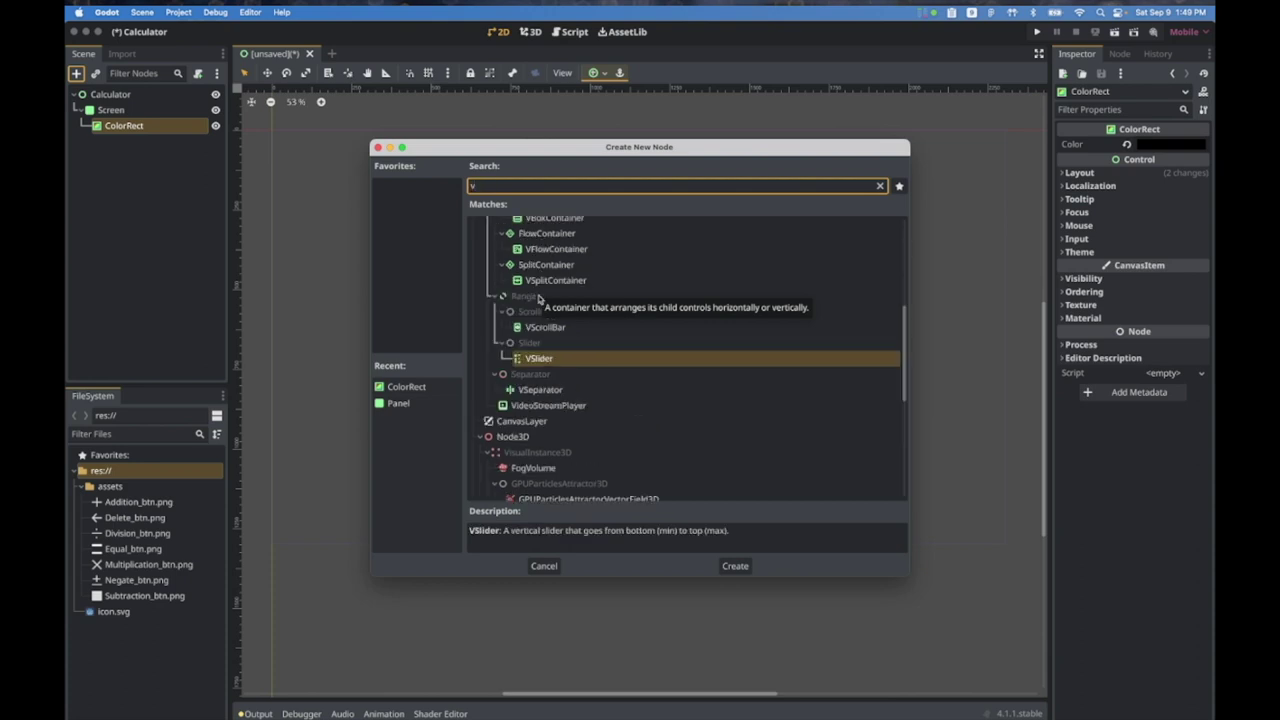
text(box)
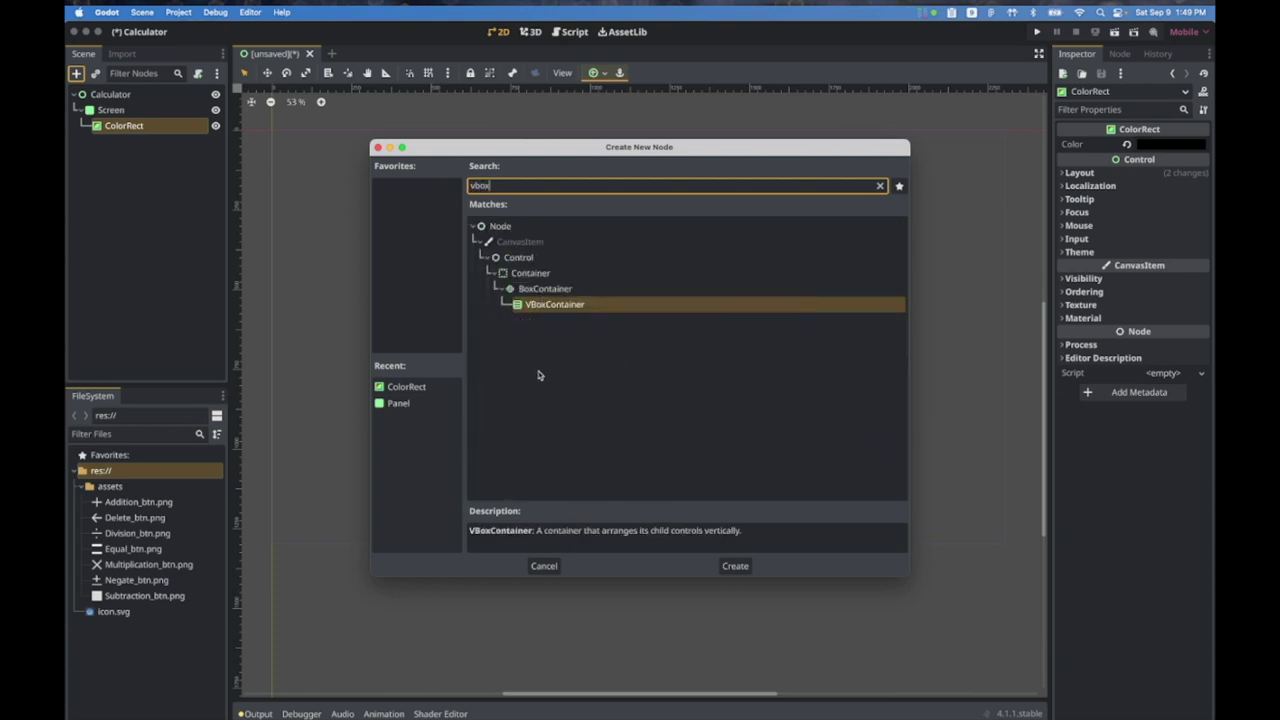
double_click(538, 304)
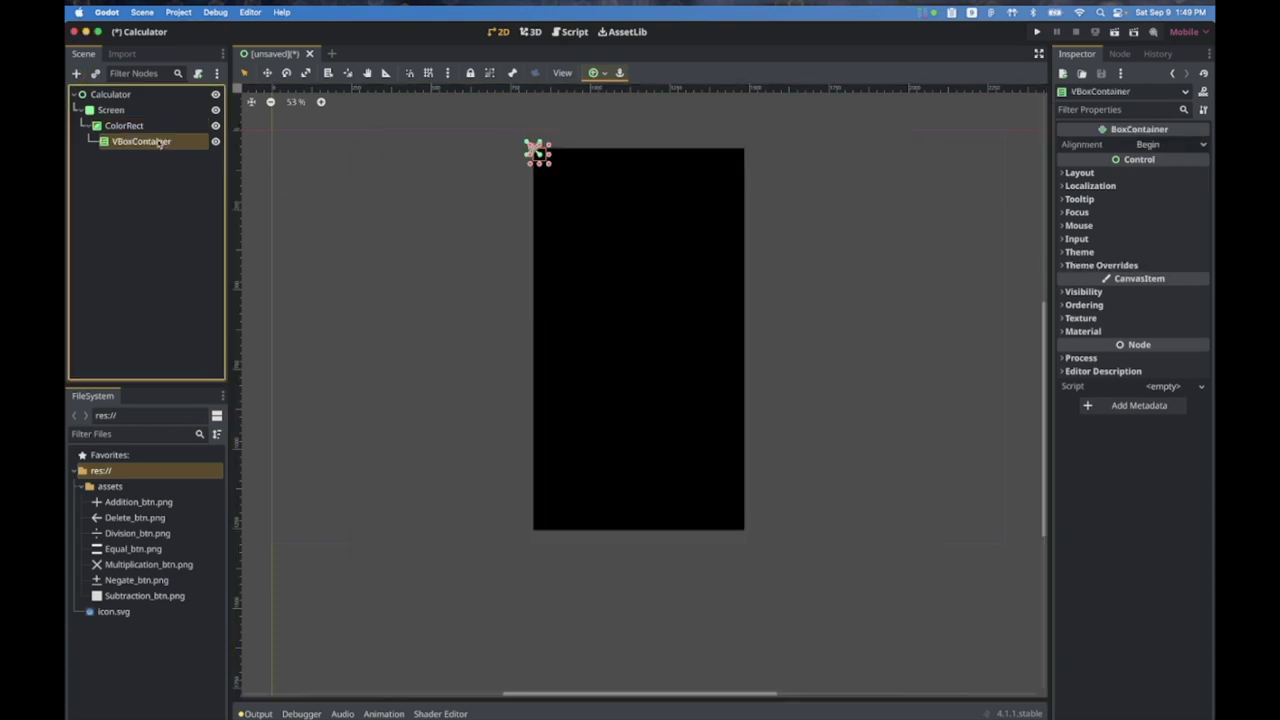
double_click(158, 142)
text(AllComponents)
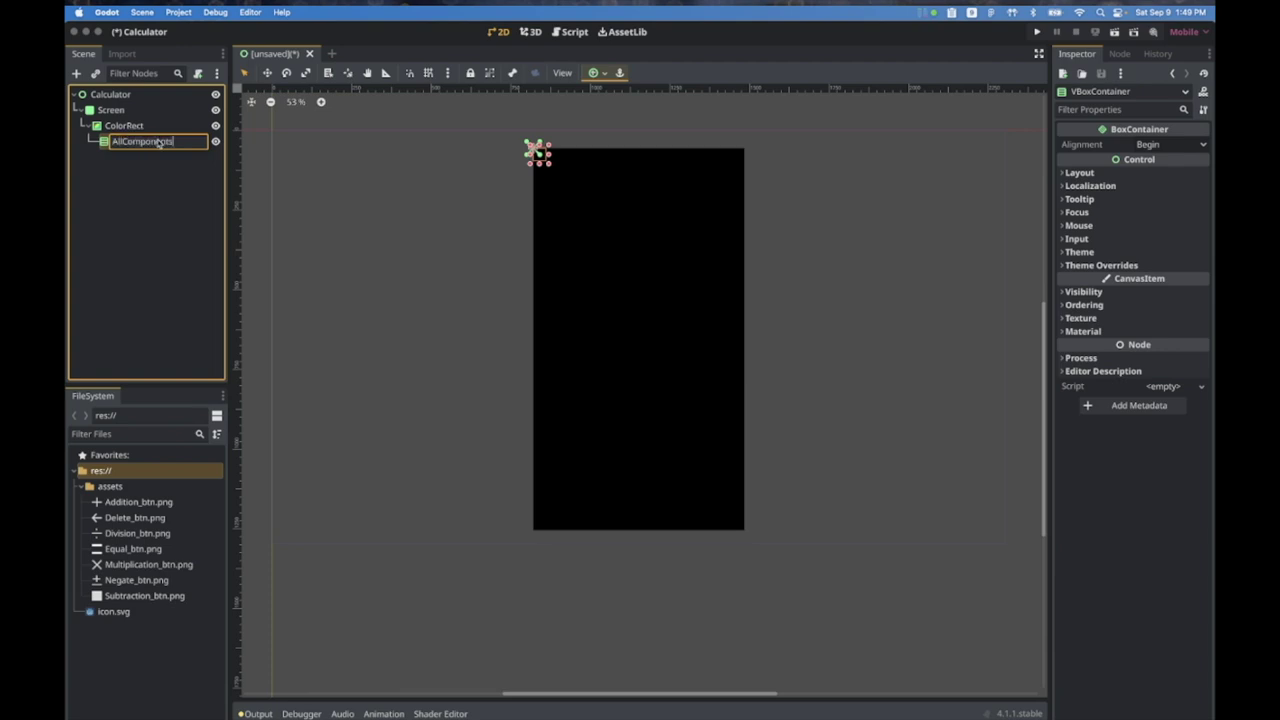
text(Container)
key(Return)
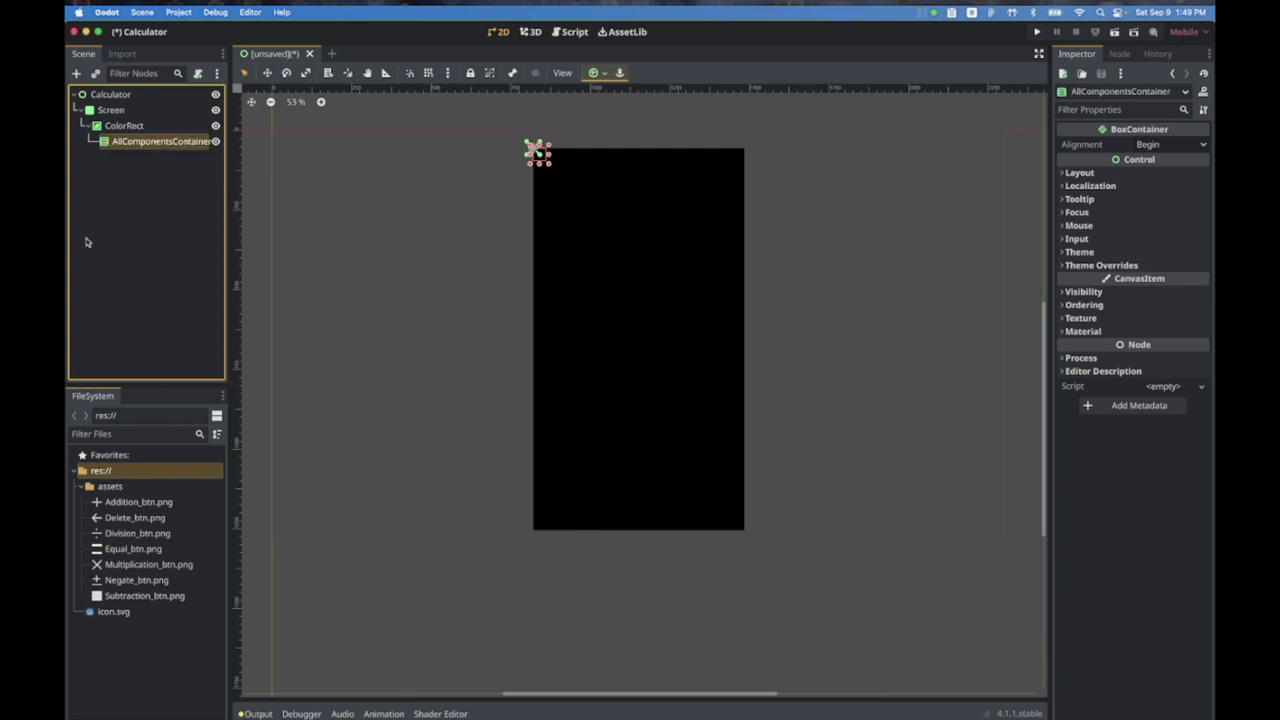
Step: Stretch AllComponentsContainer over the whole screen with the Full Rect anchor preset
click(605, 74)
click(662, 179)
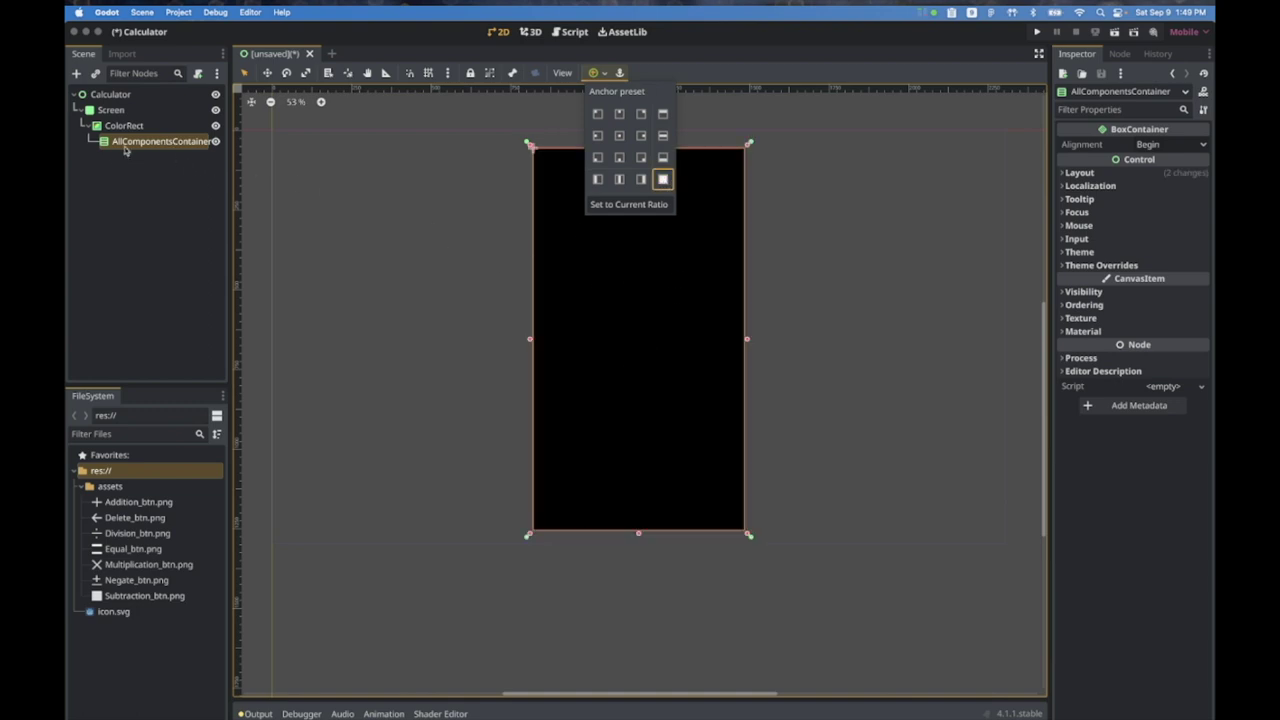
click(76, 77)
click(76, 74)
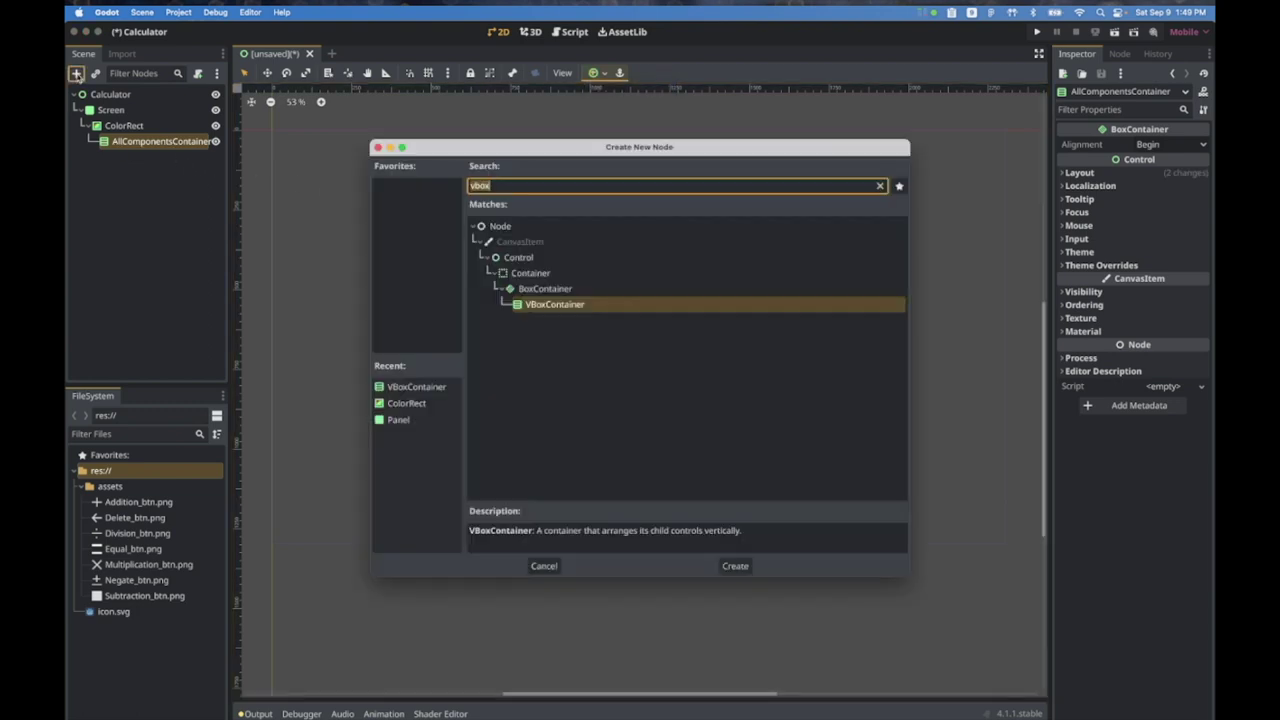
Step: Add a VBoxContainer under AllComponentsContainer and rename it DisplayContainer
double_click(573, 304)
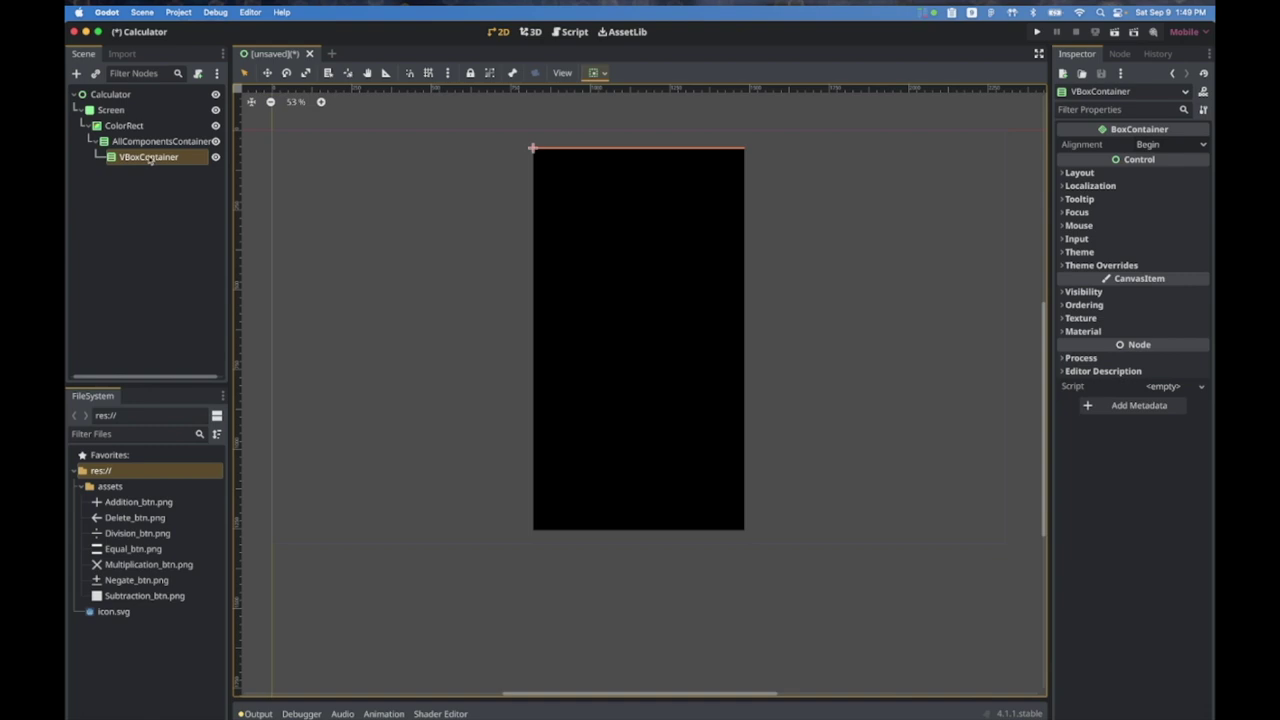
double_click(149, 157)
text(DisplayContainer)
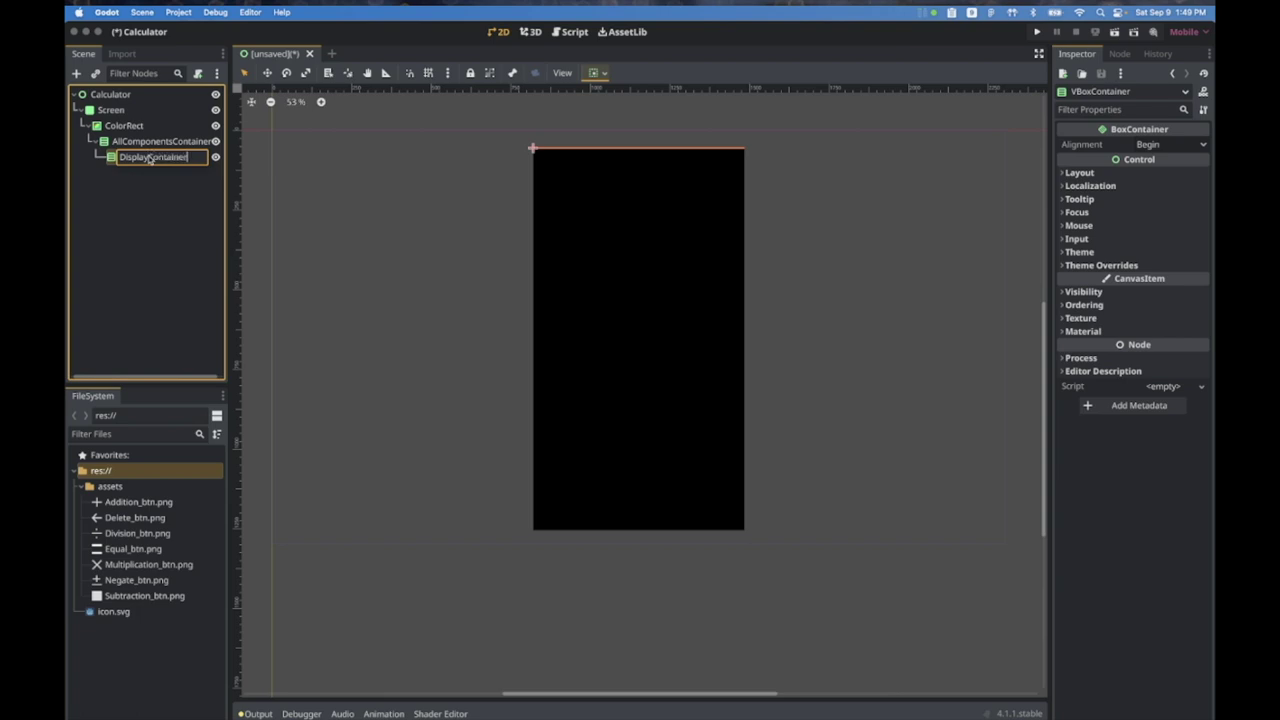
key(Return)
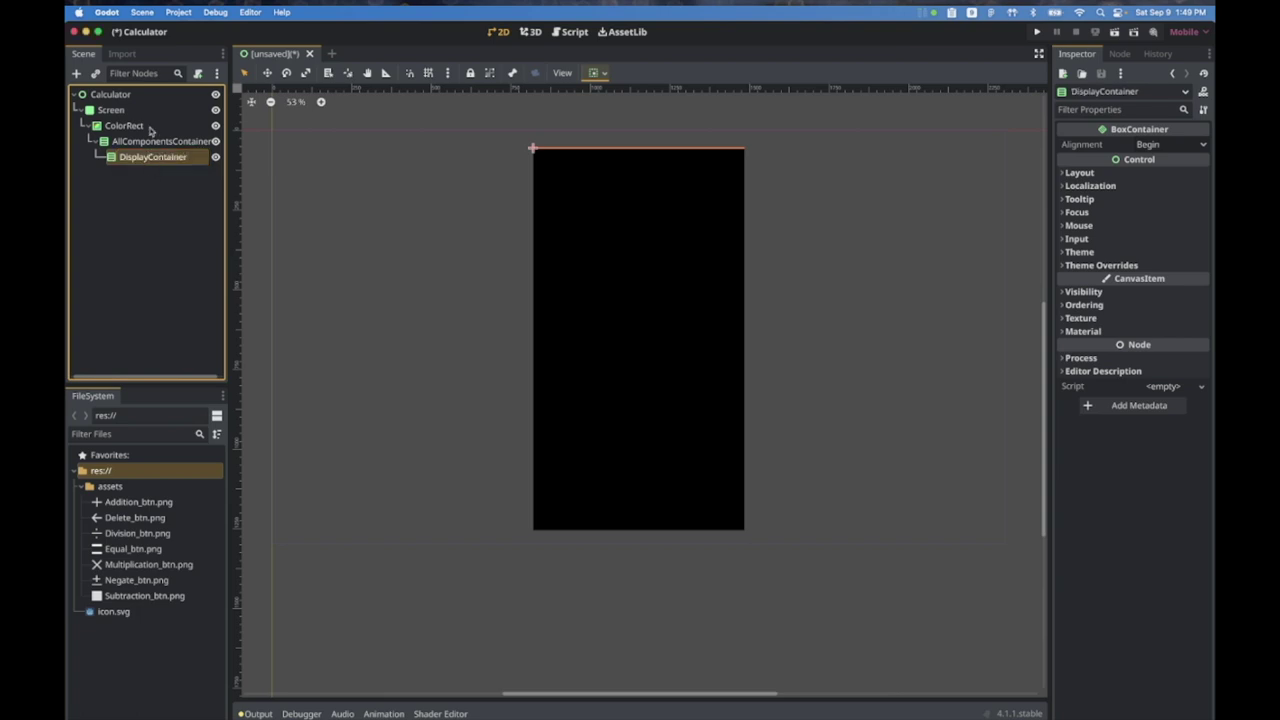
click(597, 73)
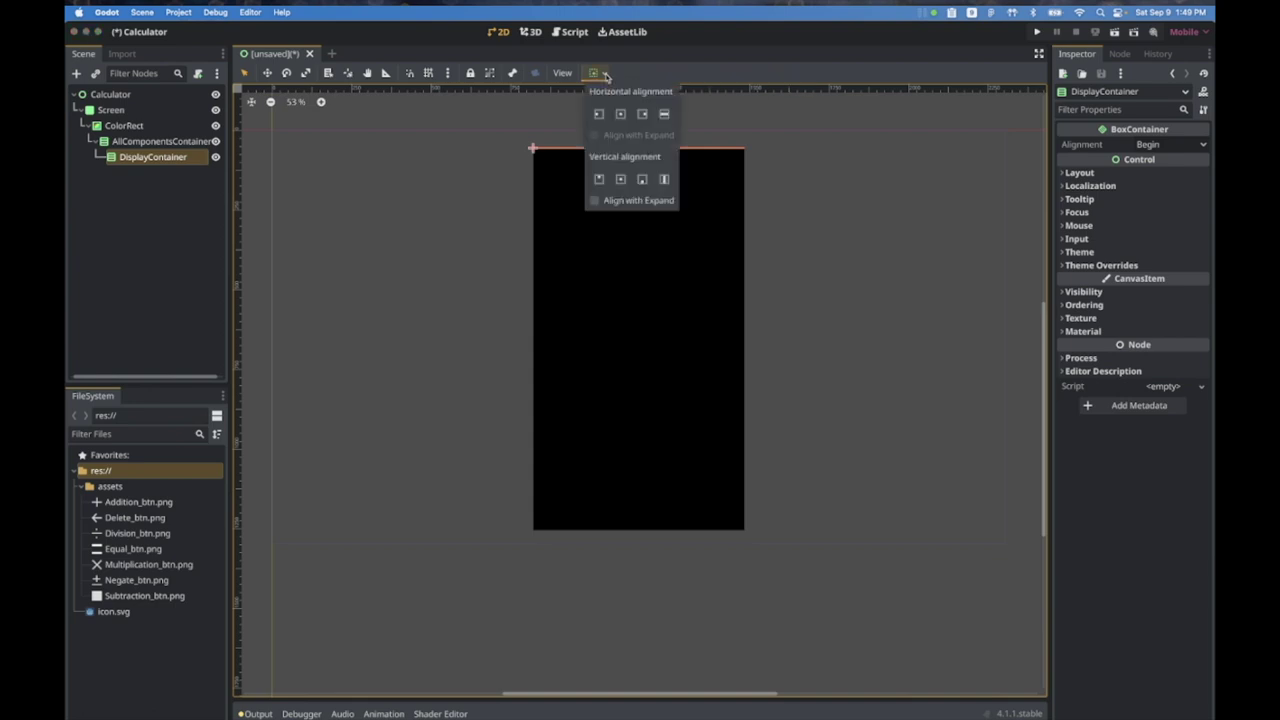
click(597, 73)
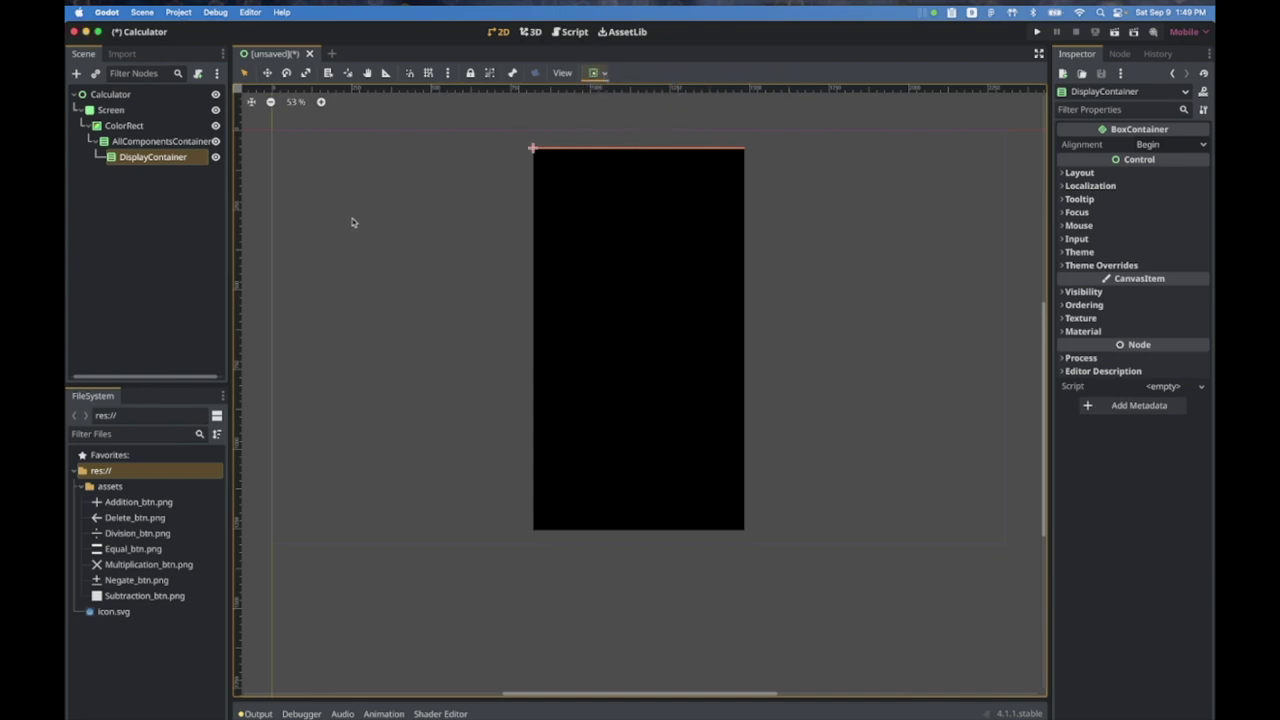
Step: Nest a MarginContainer under DisplayContainer and a Label inside the MarginContainer
click(76, 73)
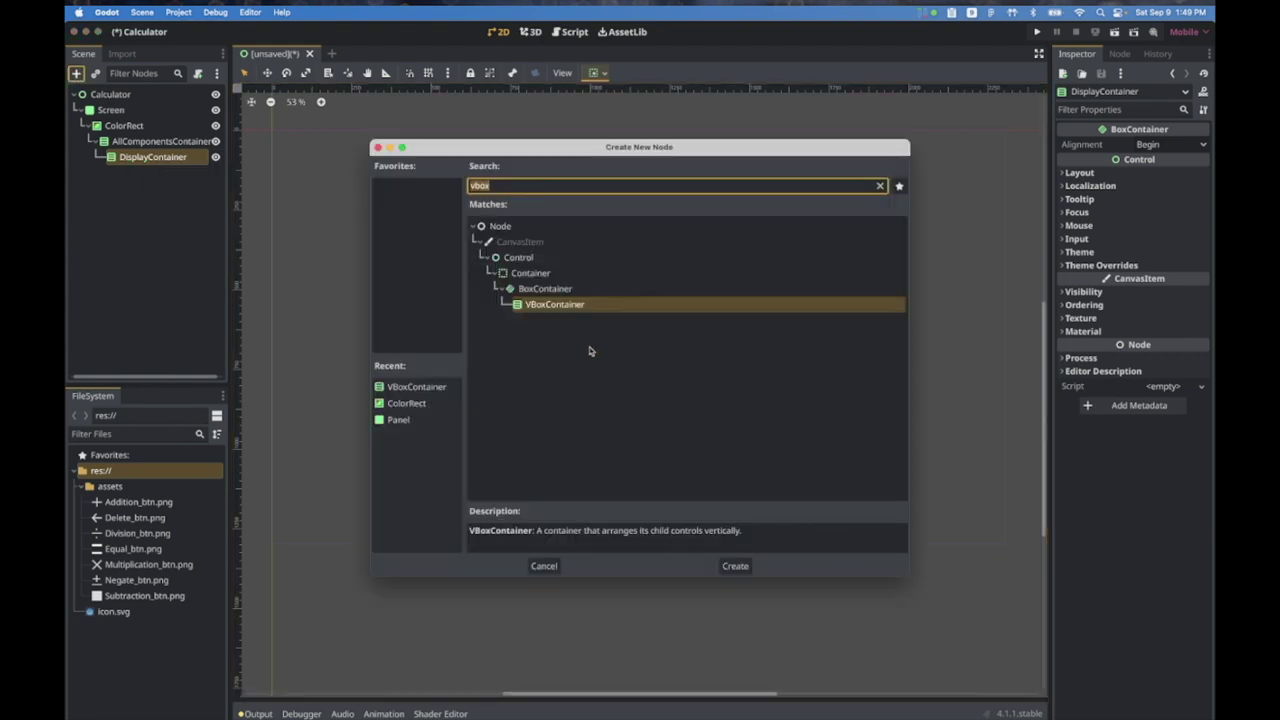
text(Marg)
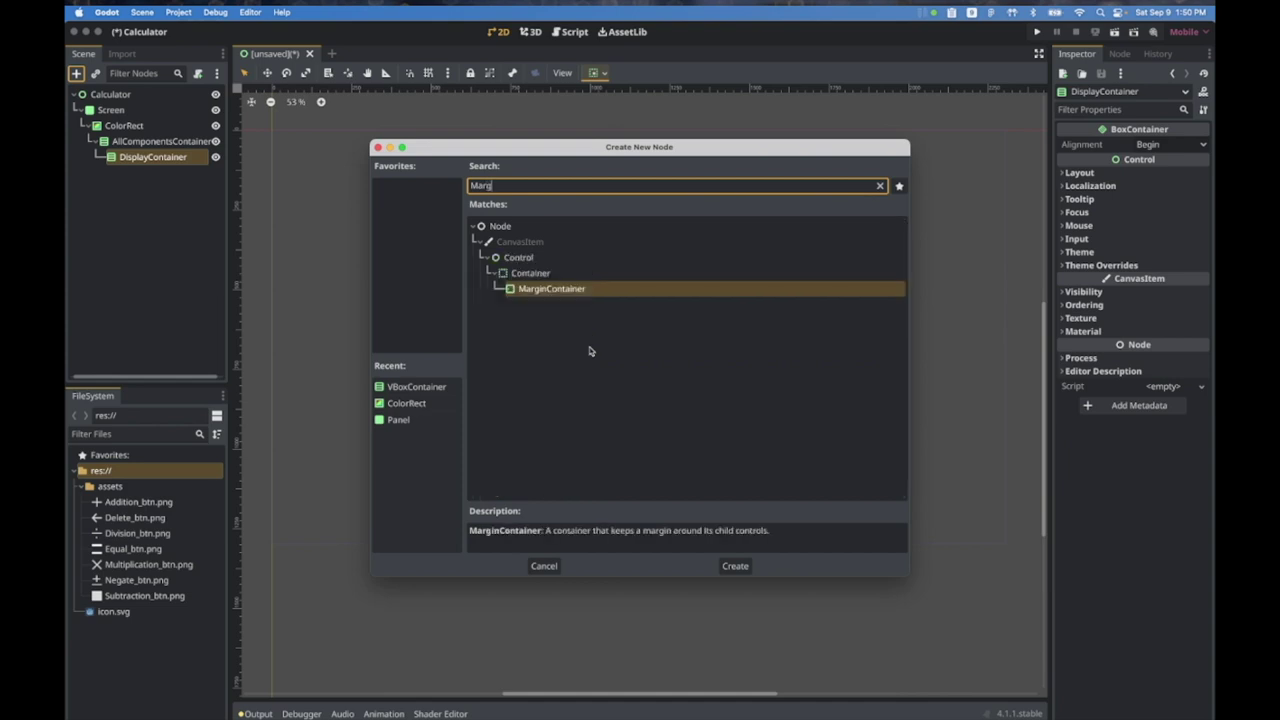
key(Return)
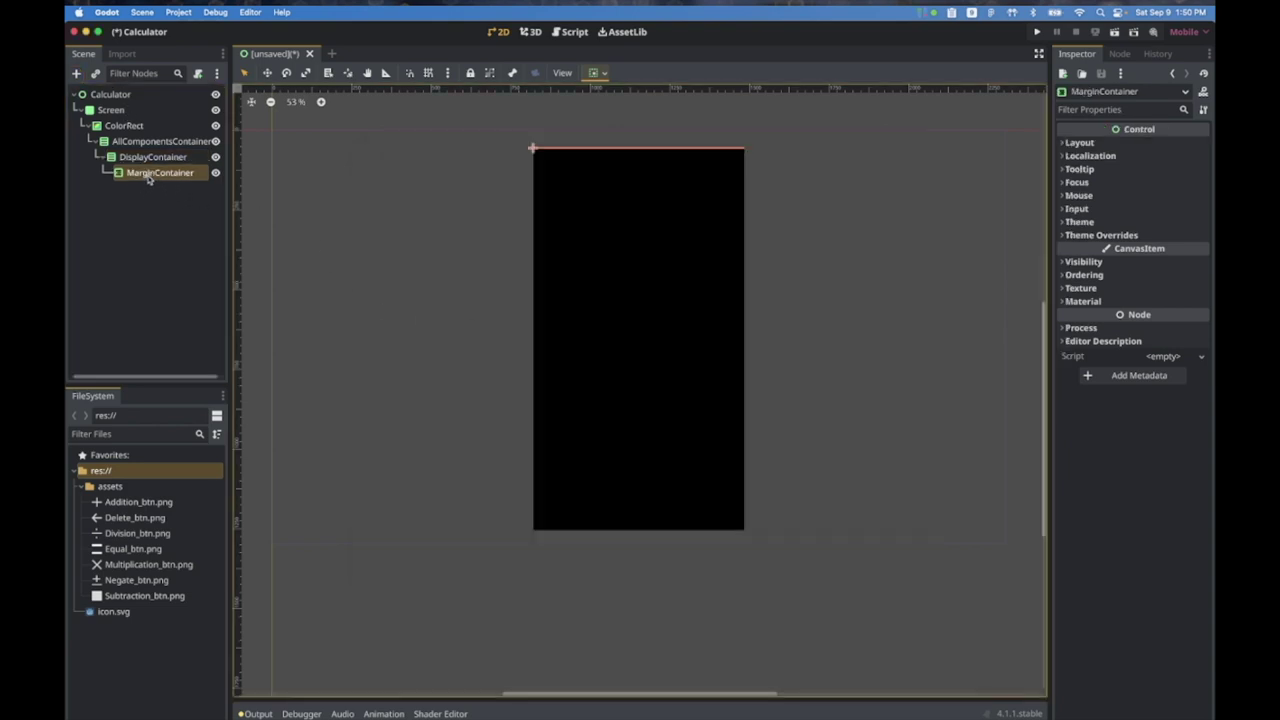
click(77, 74)
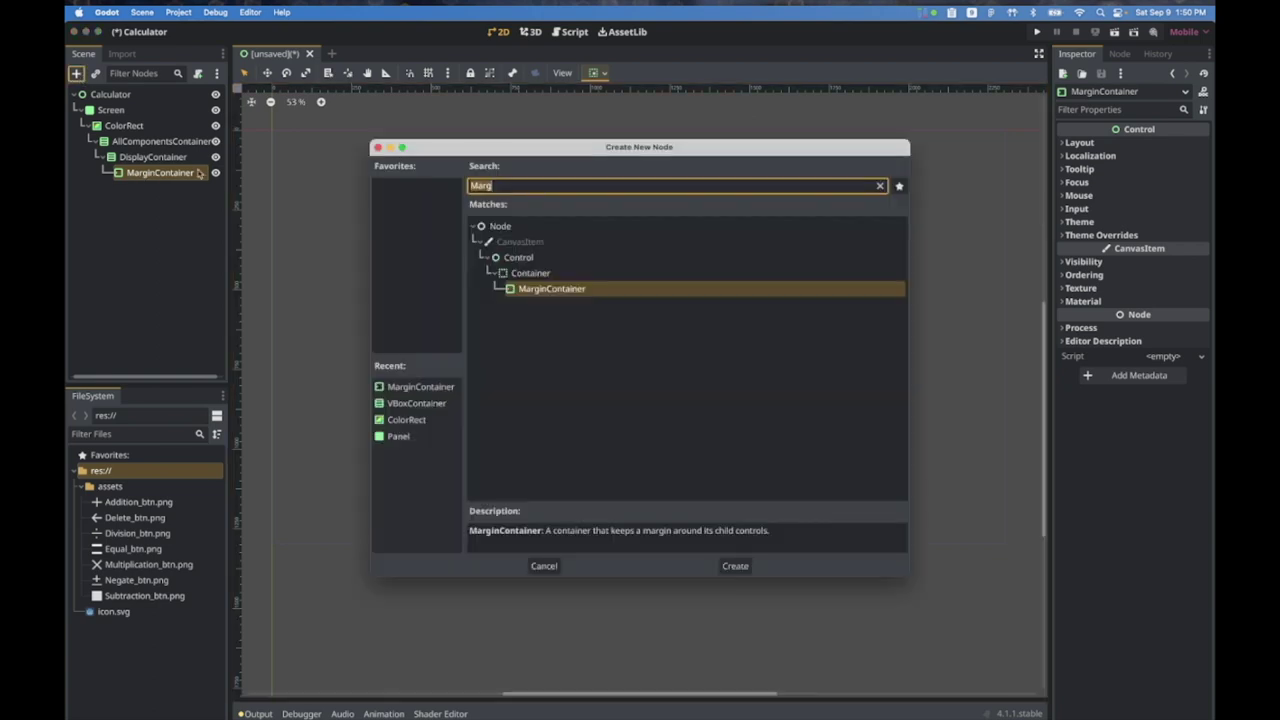
text(Lab)
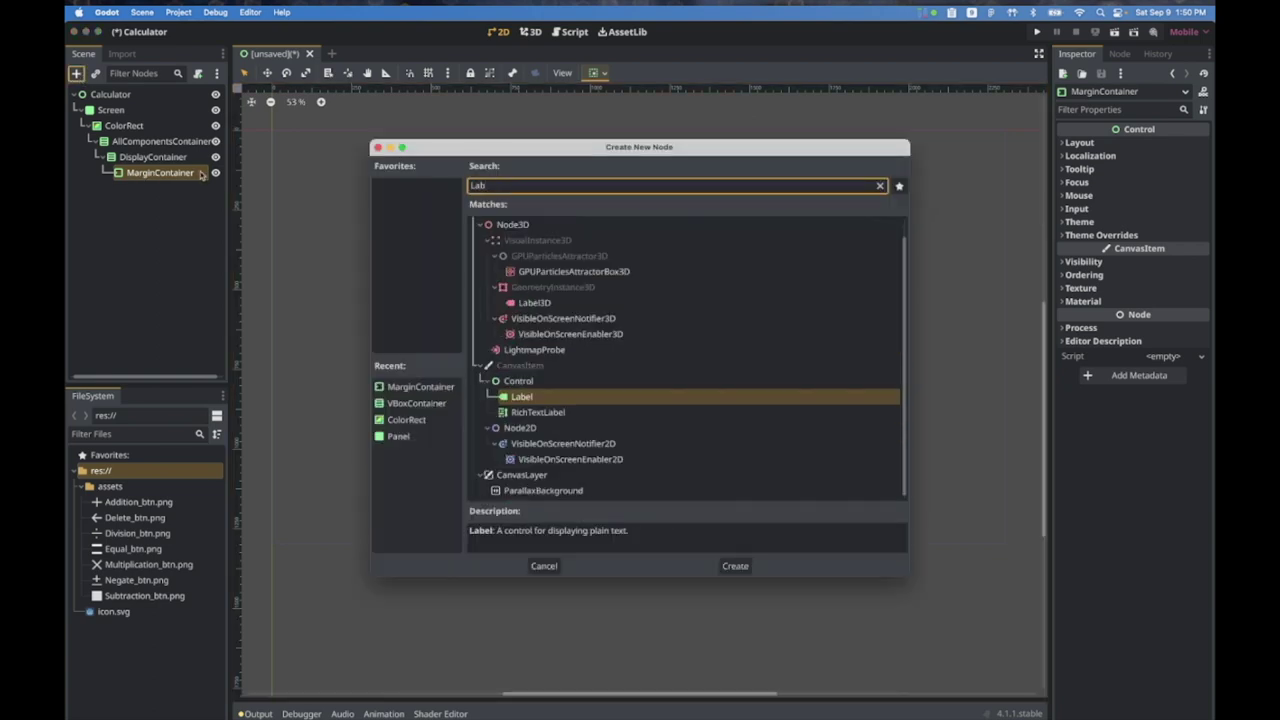
key(Return)
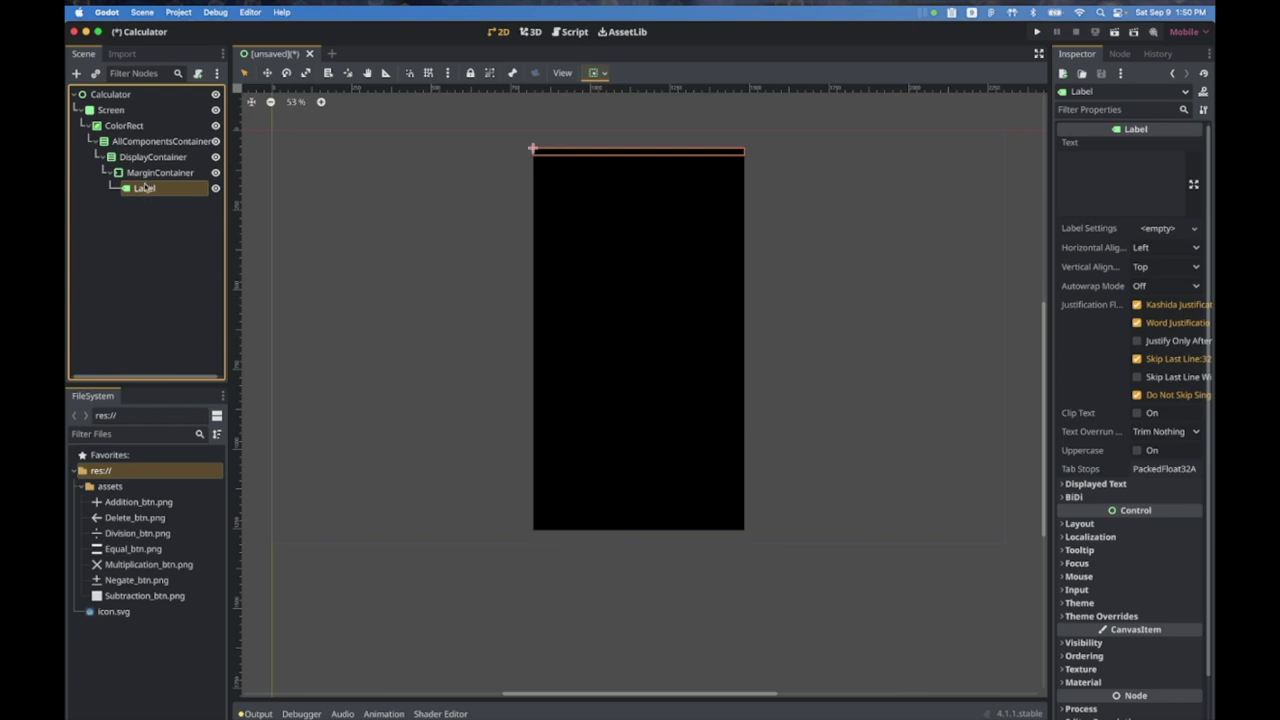
click(1092, 188)
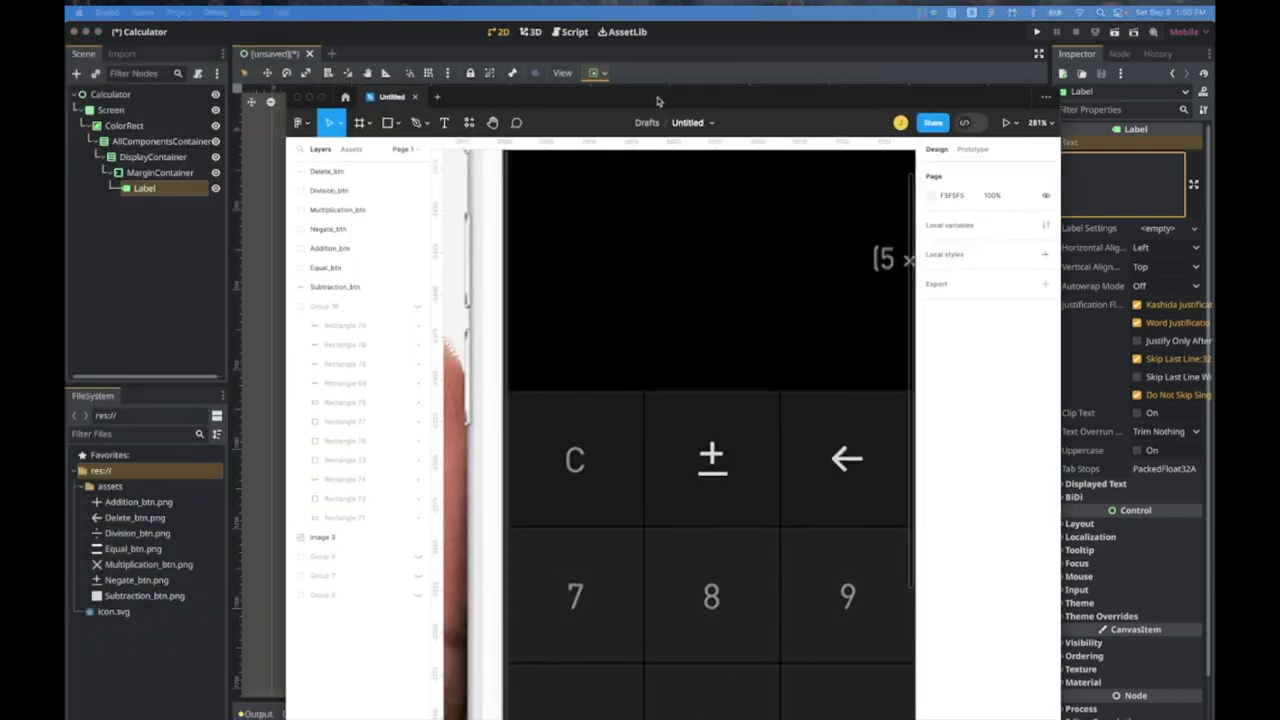
Step: Inspect the mockup display showing (5 × 4) + 10 above 30, then hide Figma
scroll(563, 163, right, 3)
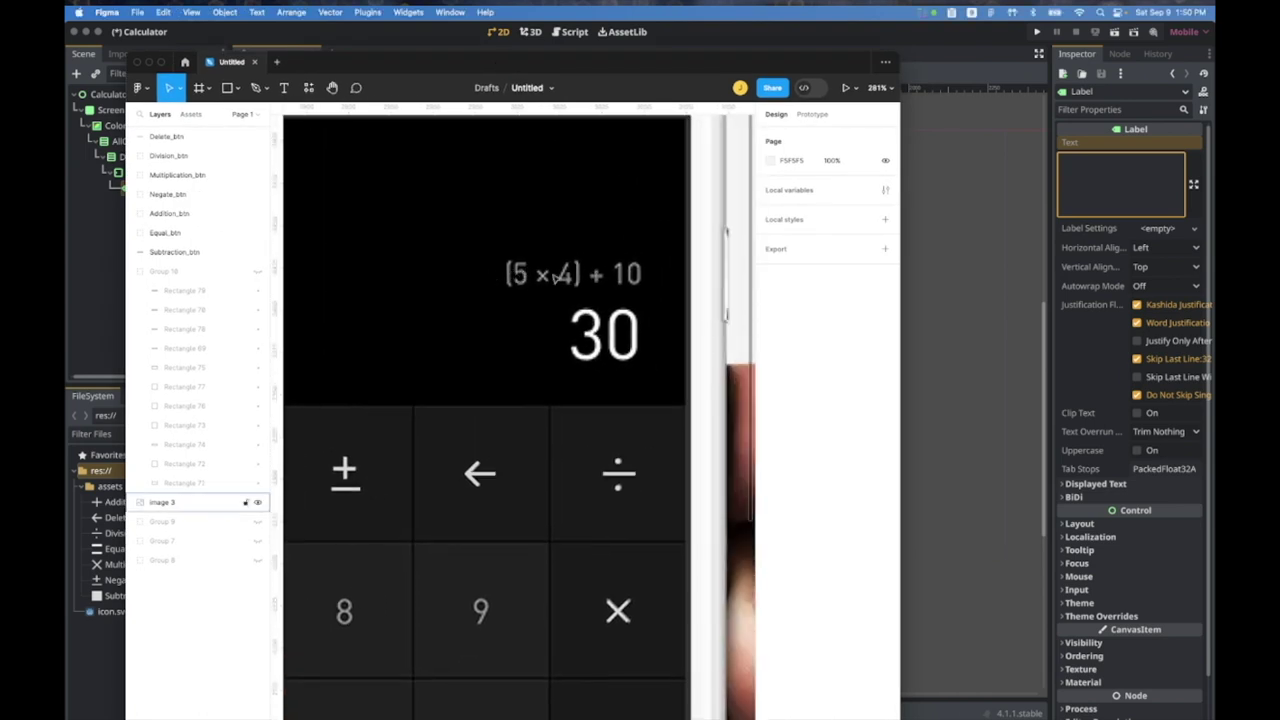
scroll(576, 308, down, 3)
ctrl+scroll(578, 310, down, 5)
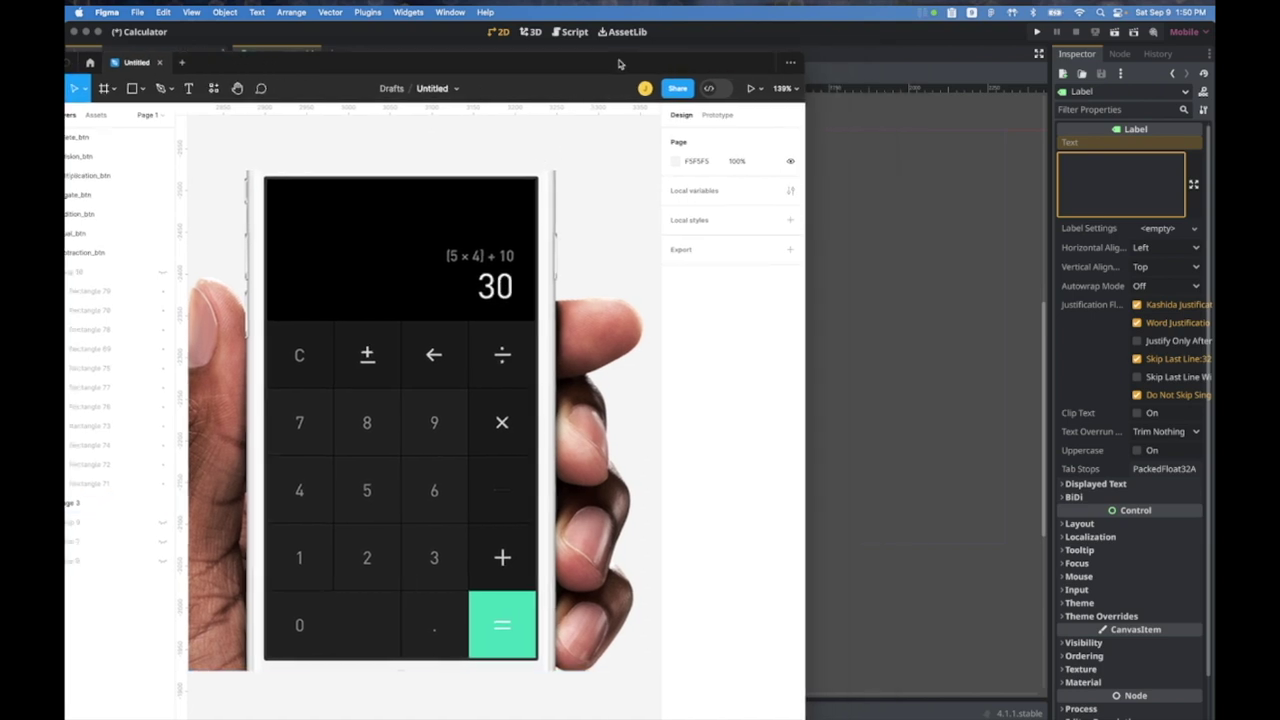
key(super+h)
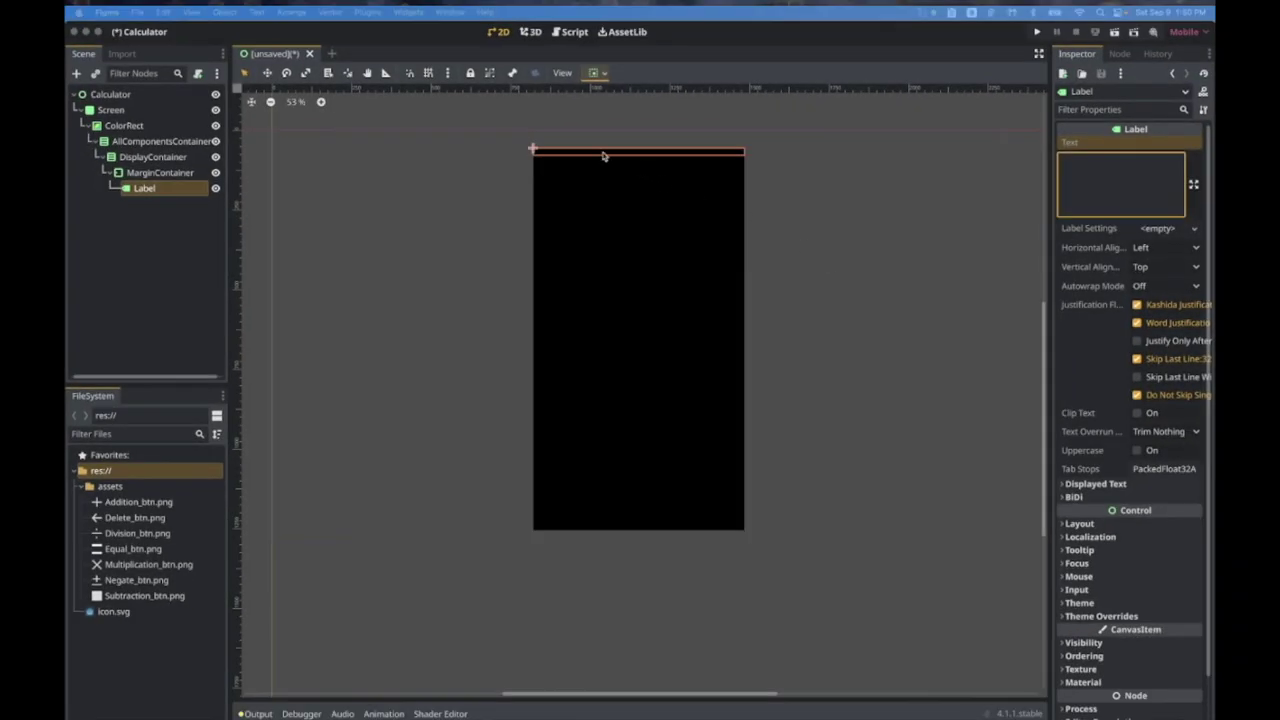
Step: Rename the Label node to PrevWorkArea
double_click(152, 189)
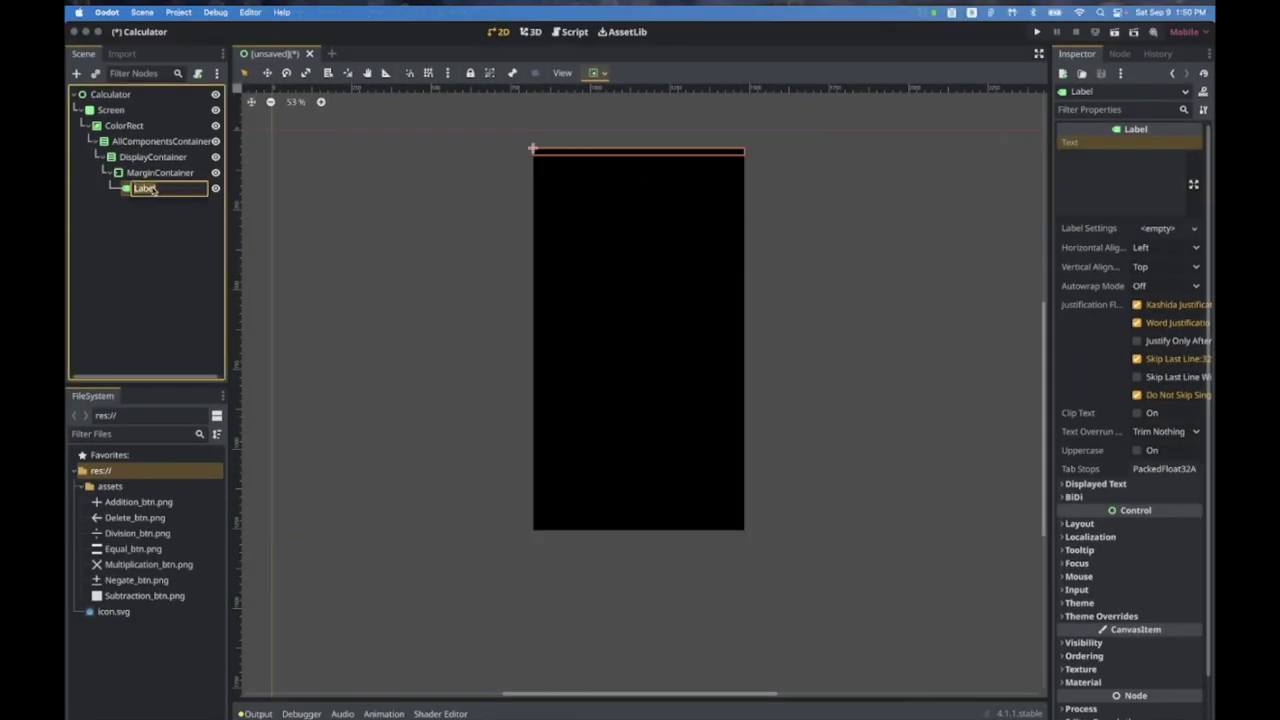
text(PrevWorkArea)
key(Return)
Step: Set PrevWorkArea's text to '8 x 10' with no trailing blank line
scroll(594, 237, right, 2)
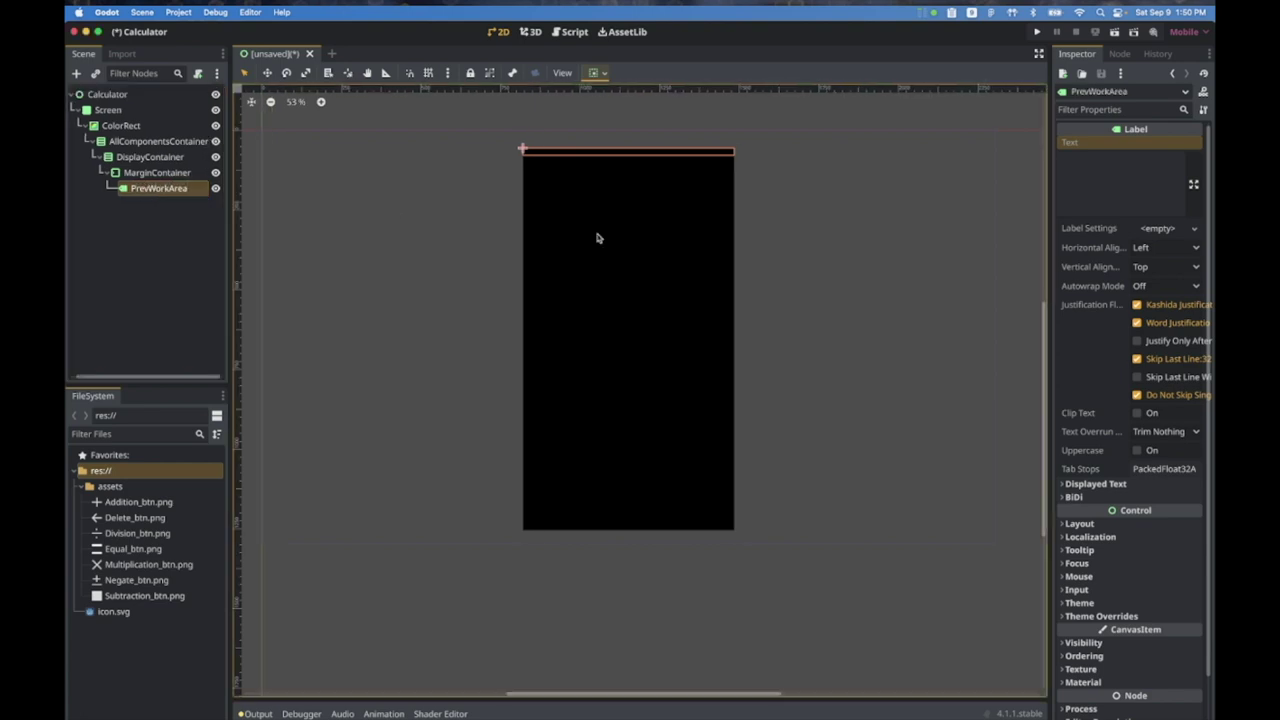
click(1121, 172)
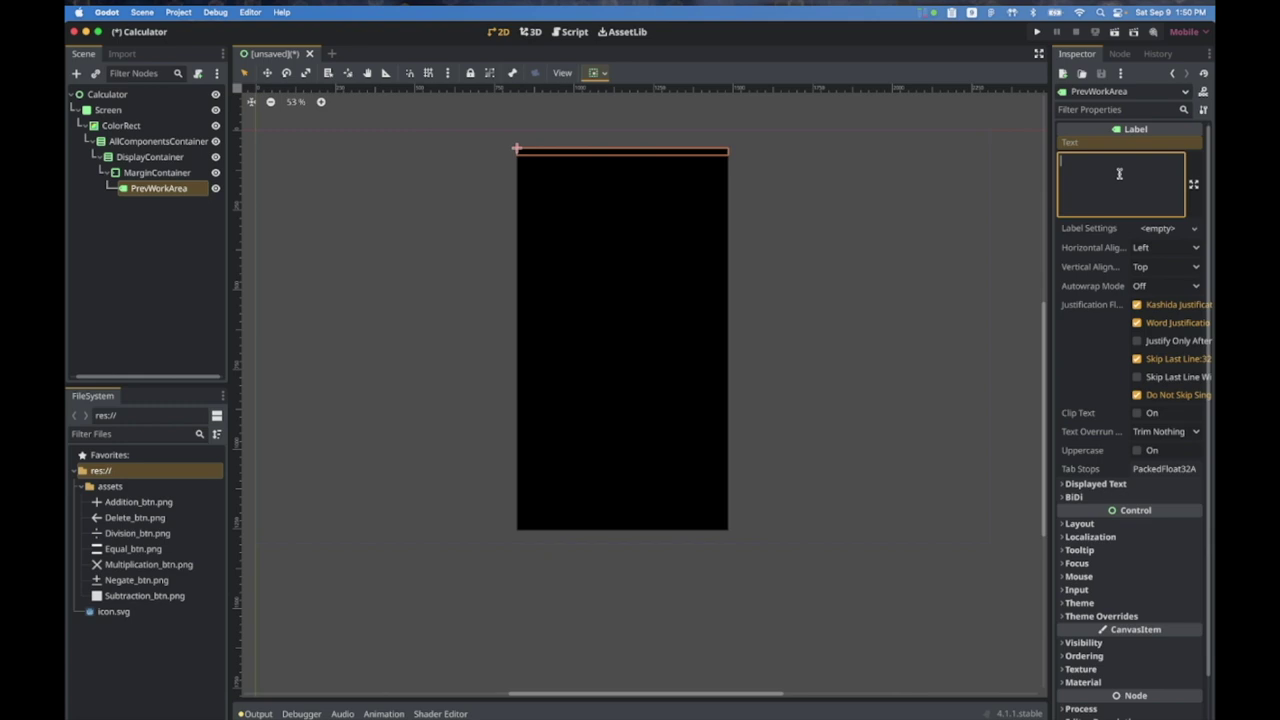
text(0)
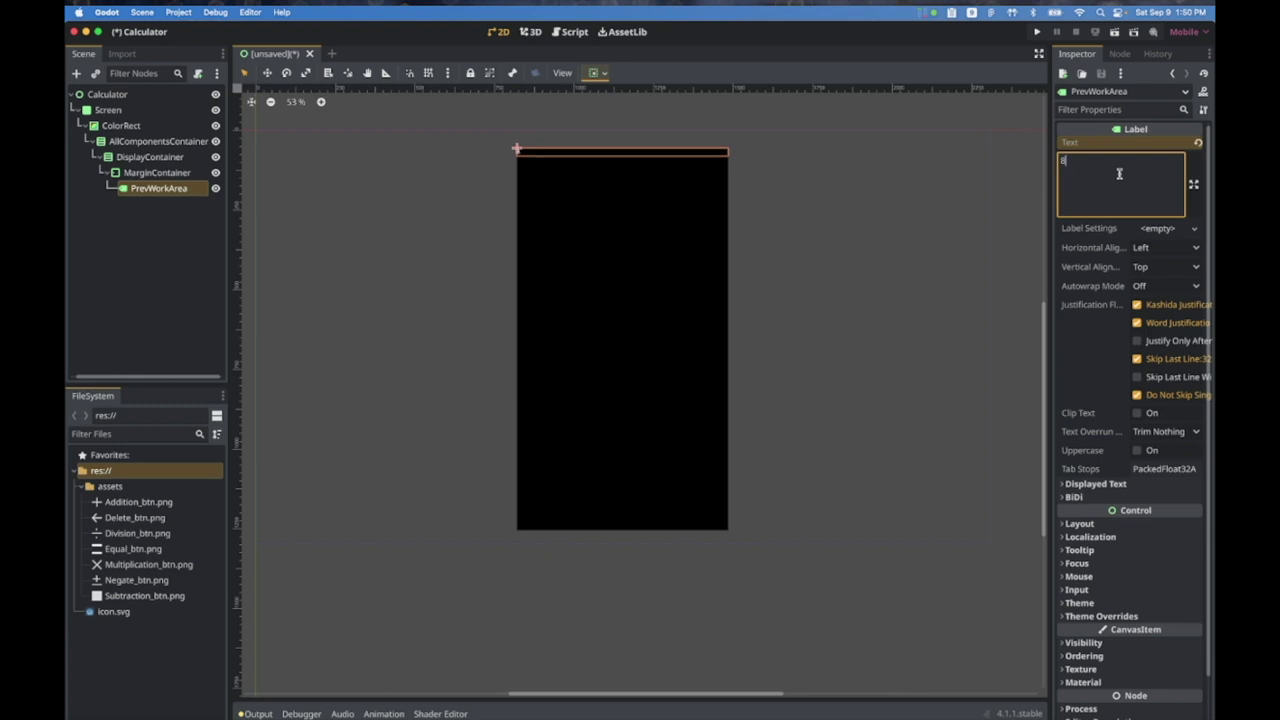
text(*10)
key(BackSpace)
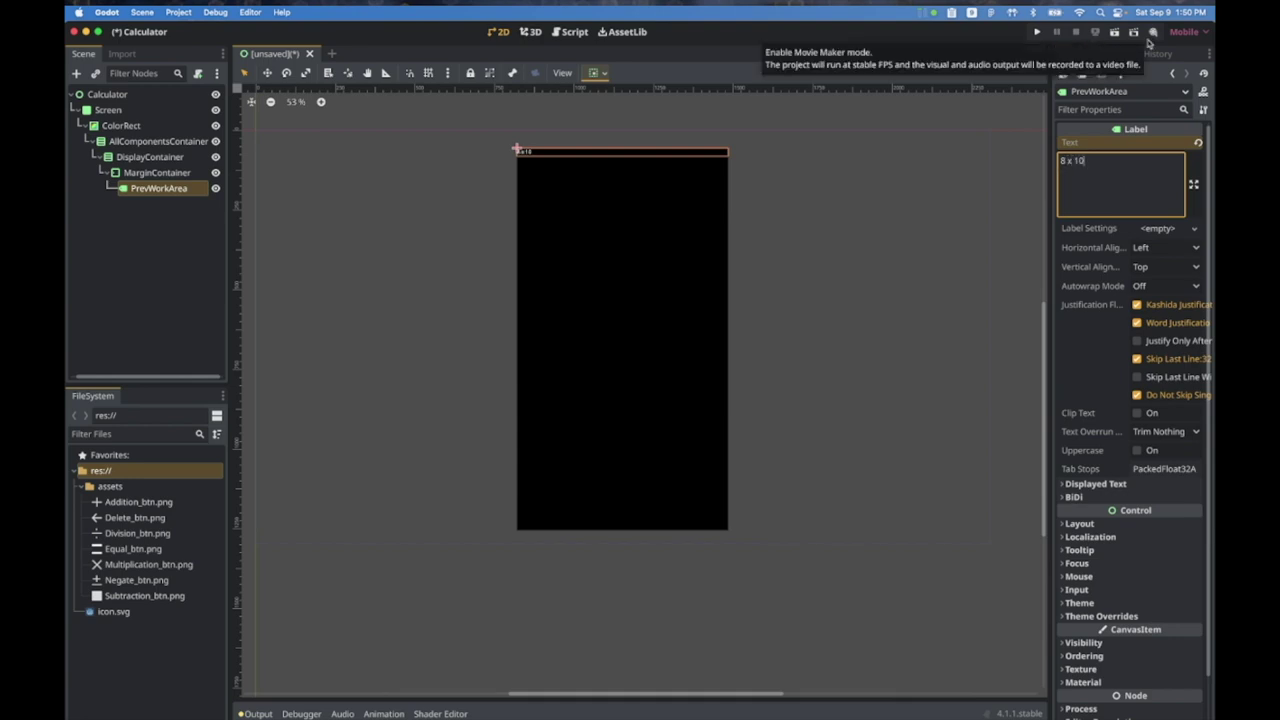
Step: Set the MarginContainer's Margin Top theme constant override to 150
click(146, 174)
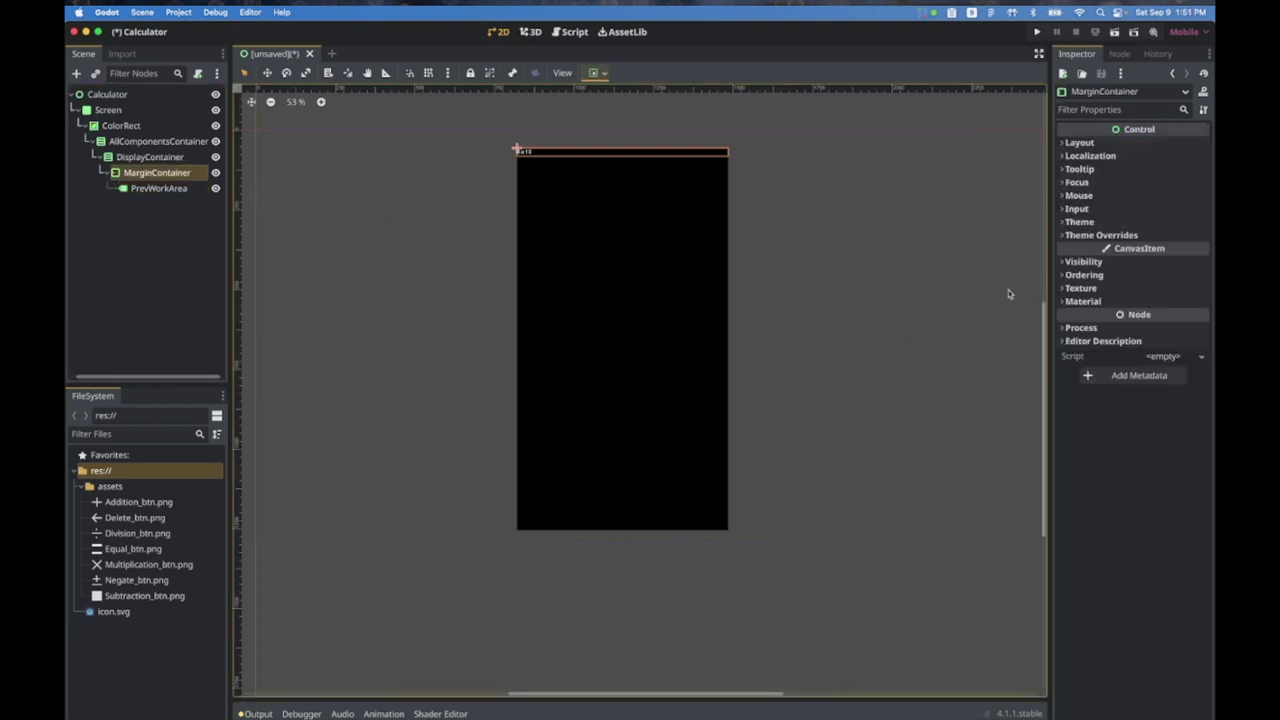
click(1066, 236)
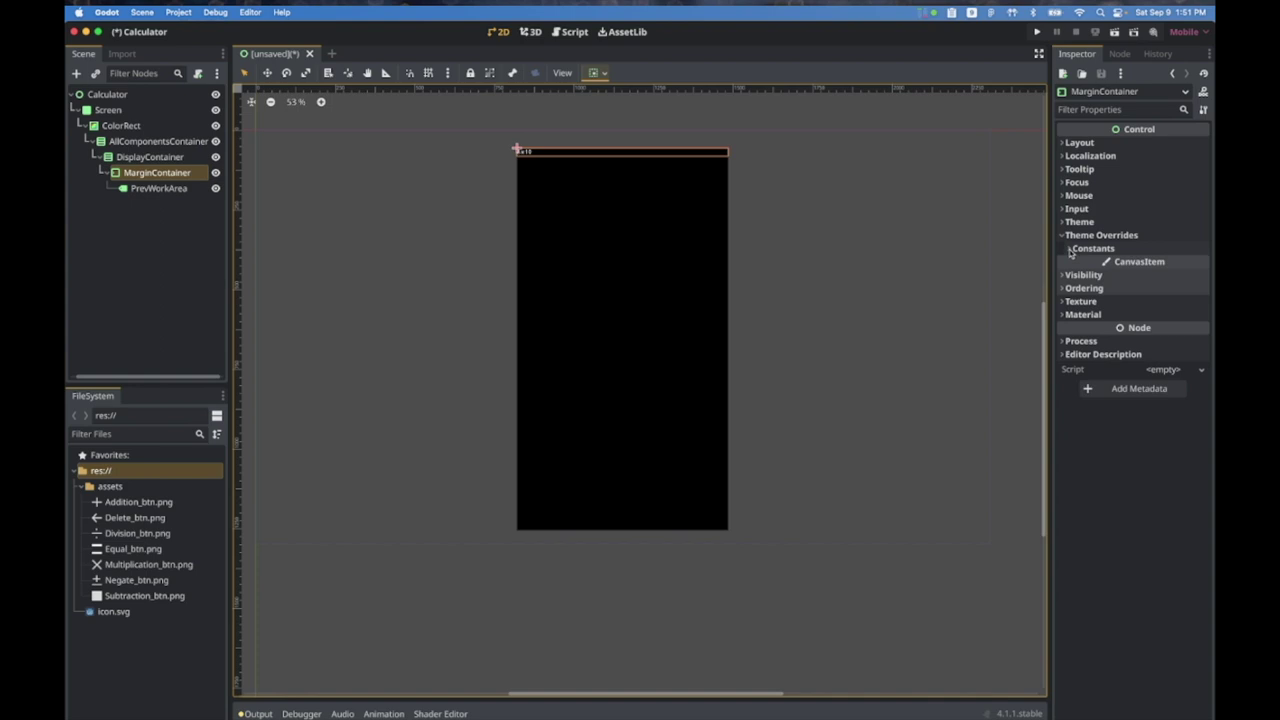
click(1070, 250)
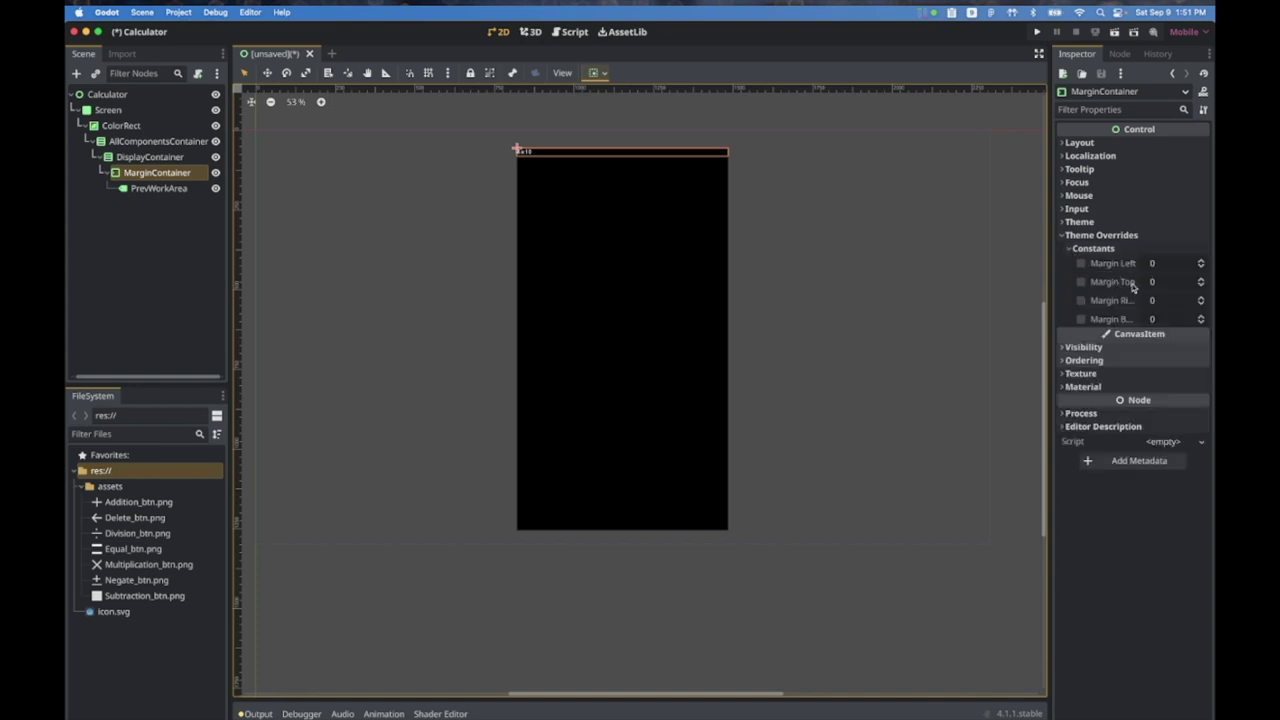
click(1163, 282)
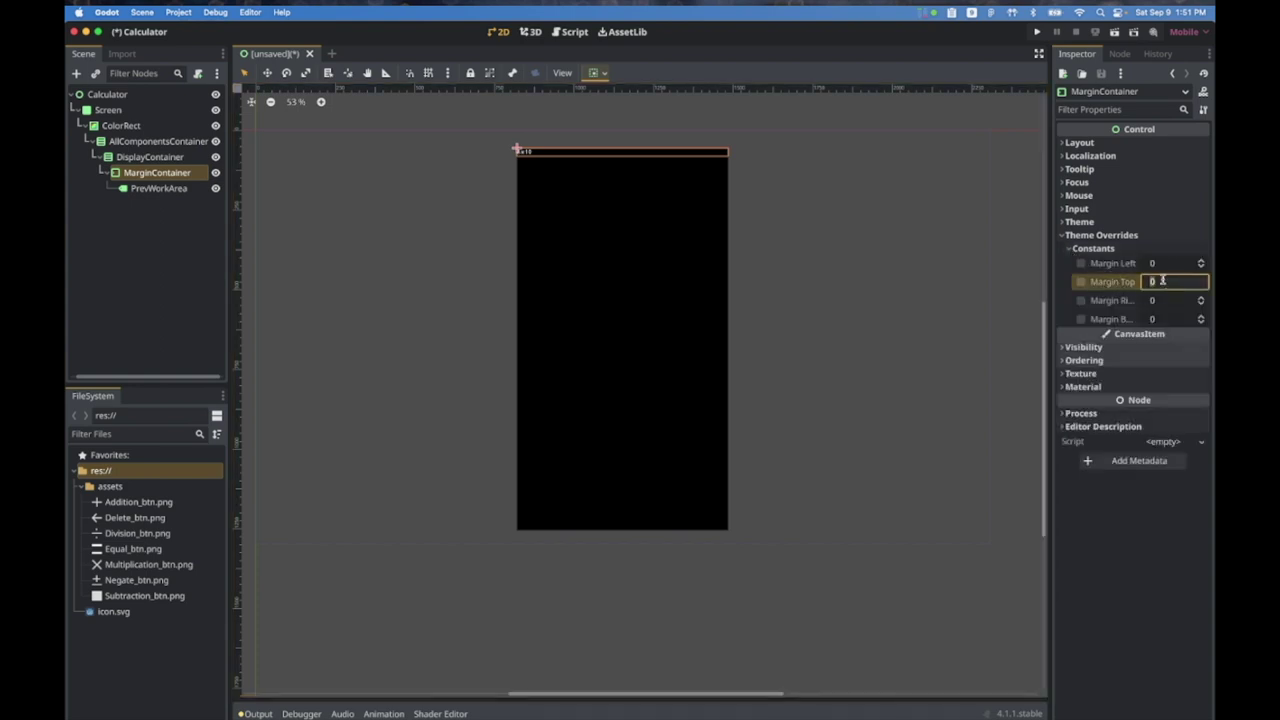
text(150)
key(Return)
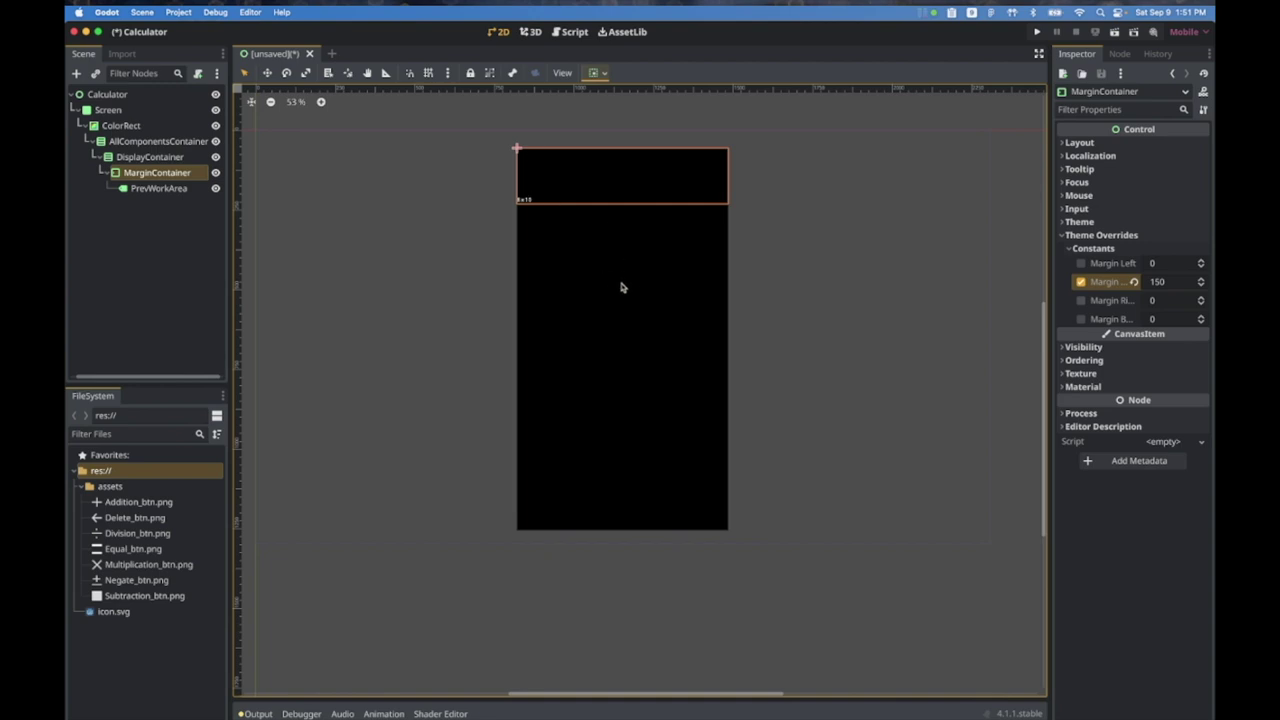
click(160, 189)
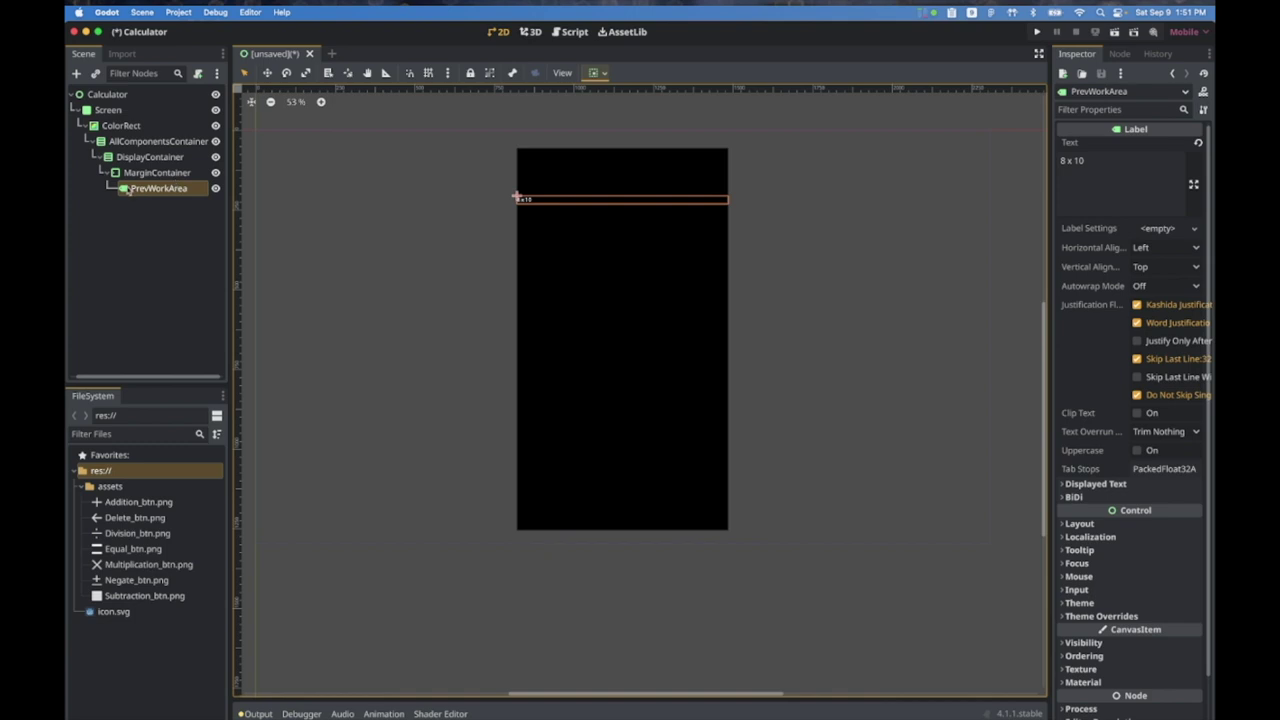
Step: Set PrevWorkArea's Horizontal Alignment to Right, checking the Figma mockup
click(1196, 231)
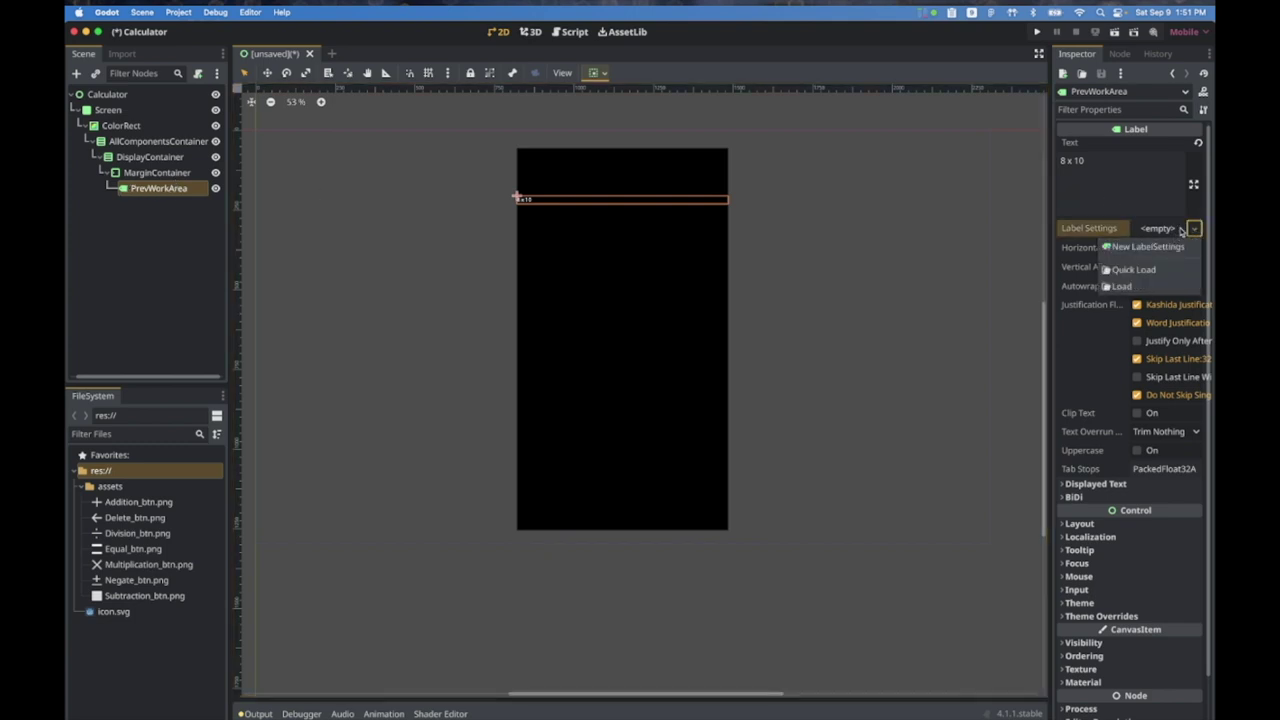
click(1194, 229)
click(1196, 249)
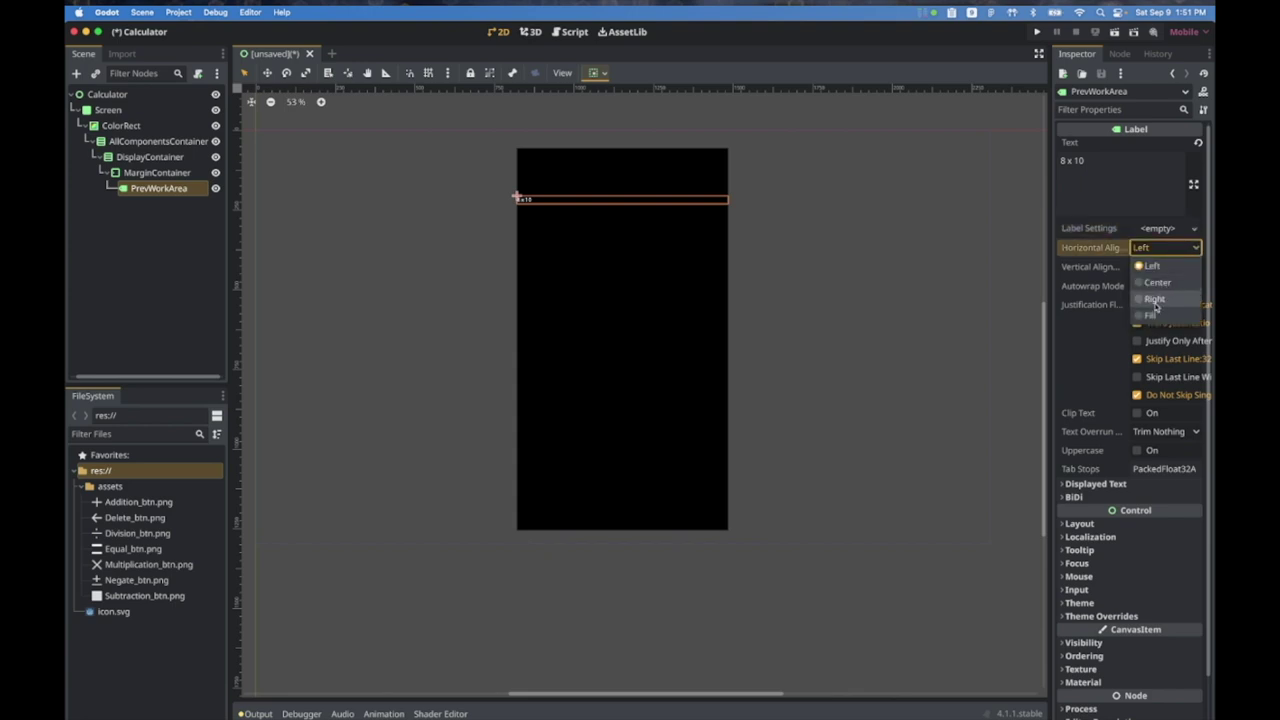
click(1158, 305)
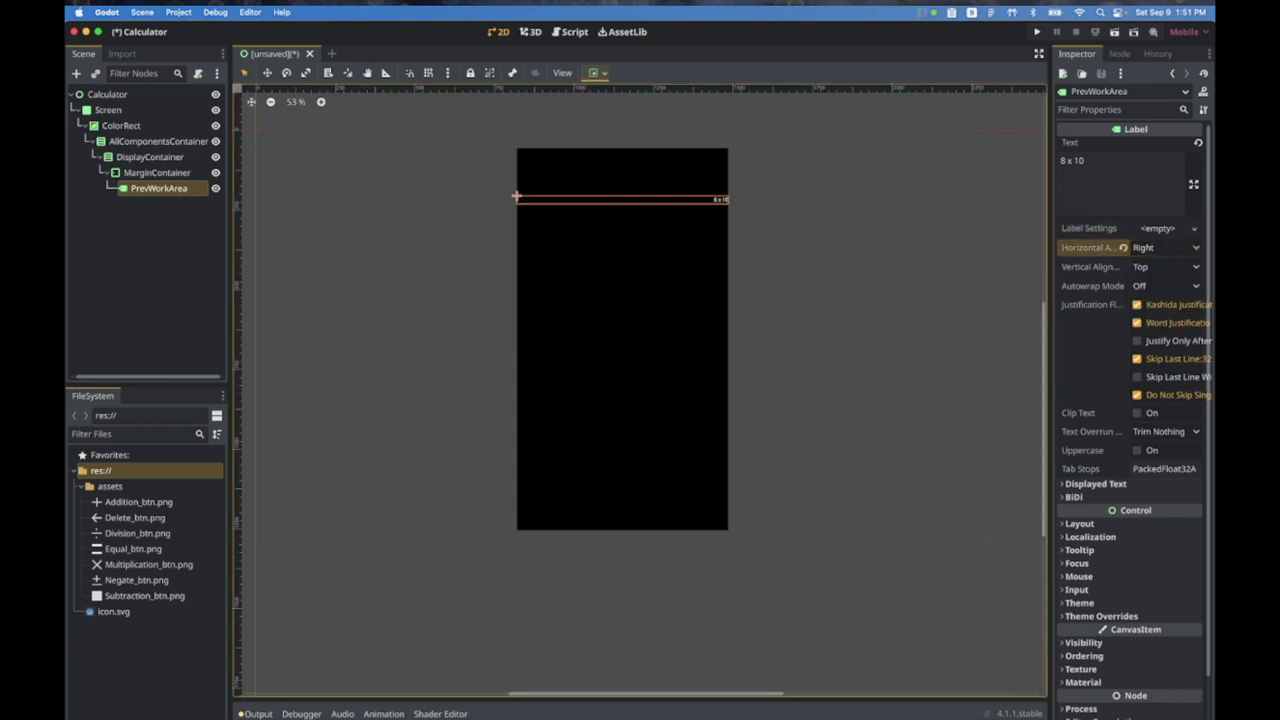
key(super+Tab)
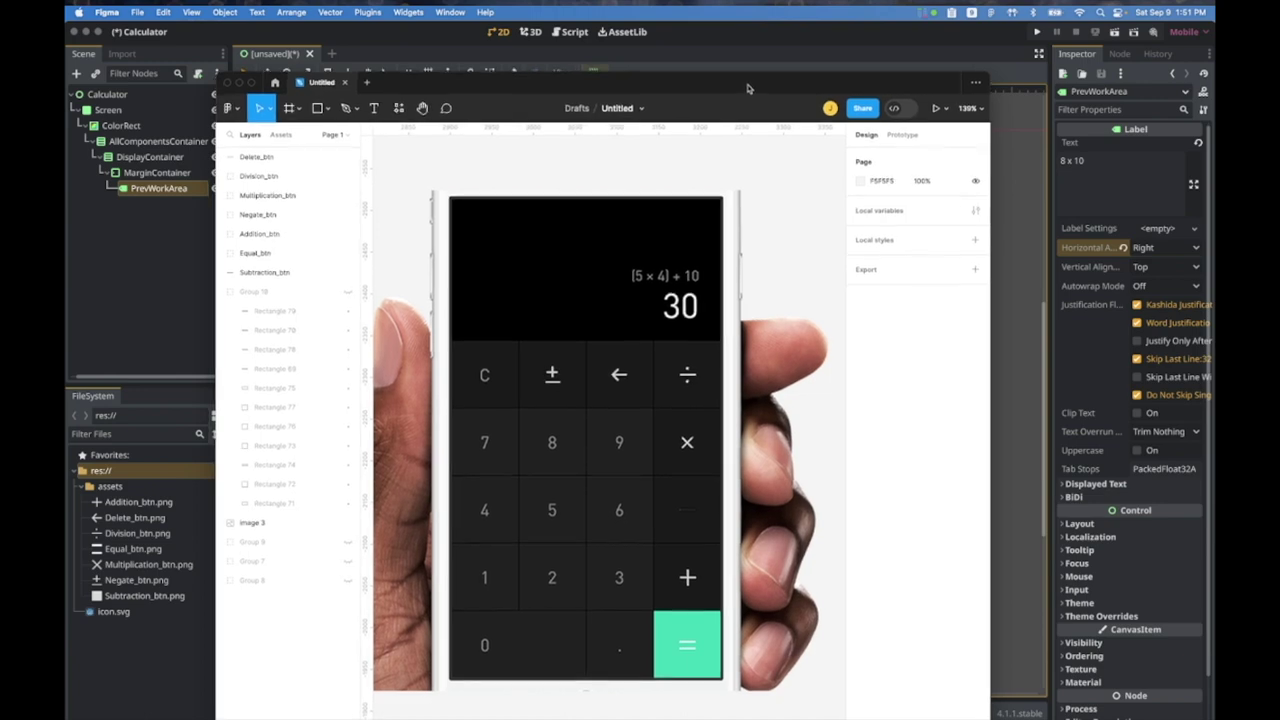
key(super+Tab)
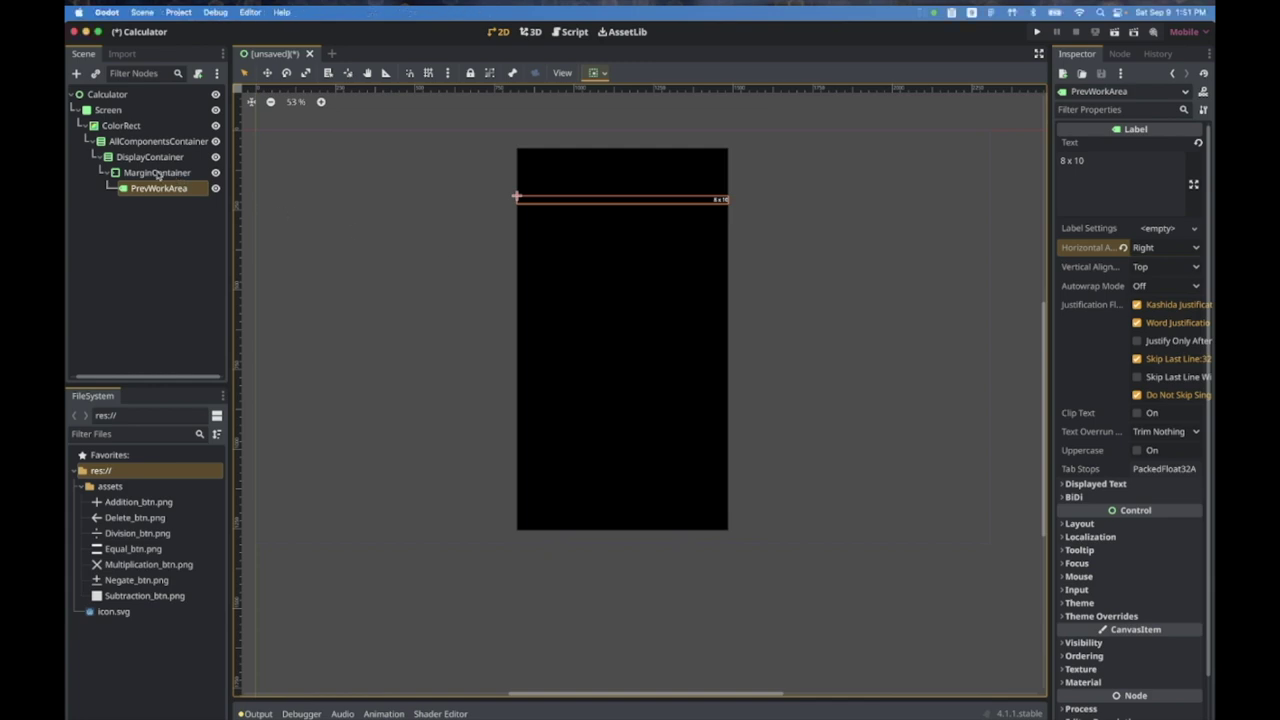
Step: Give the MarginContainer a Margin Right override of 50
click(176, 174)
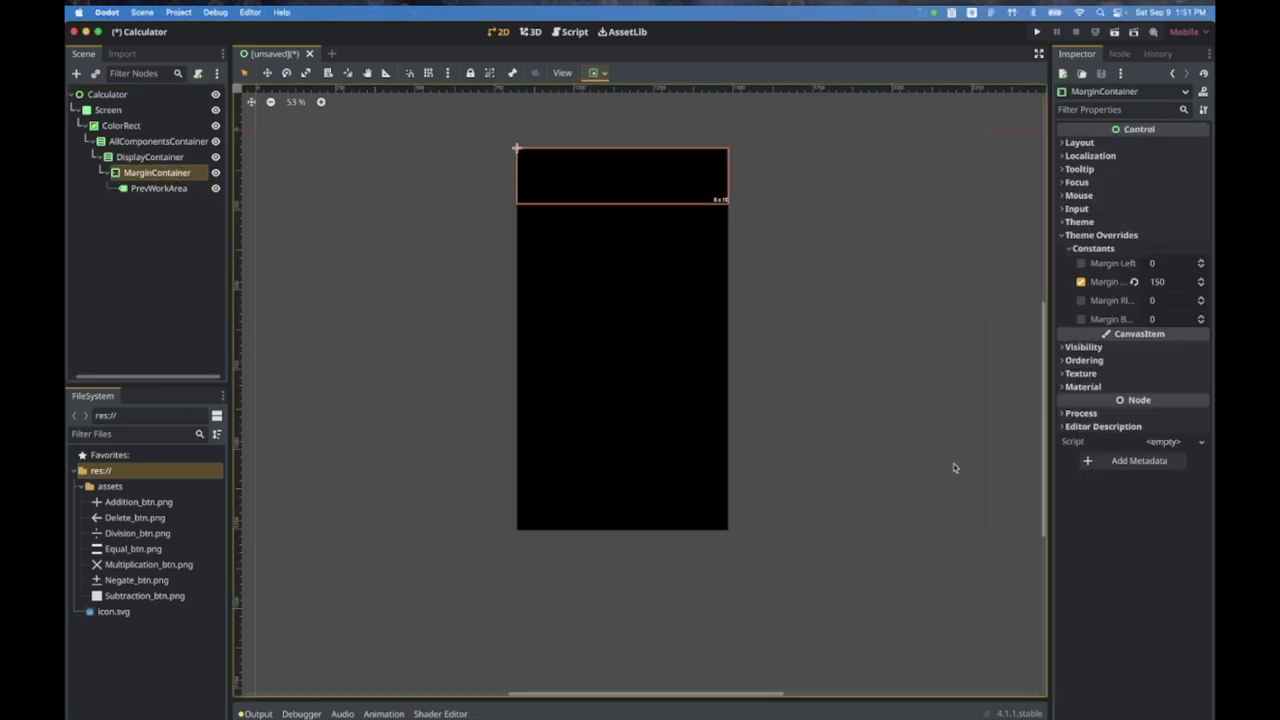
click(1168, 300)
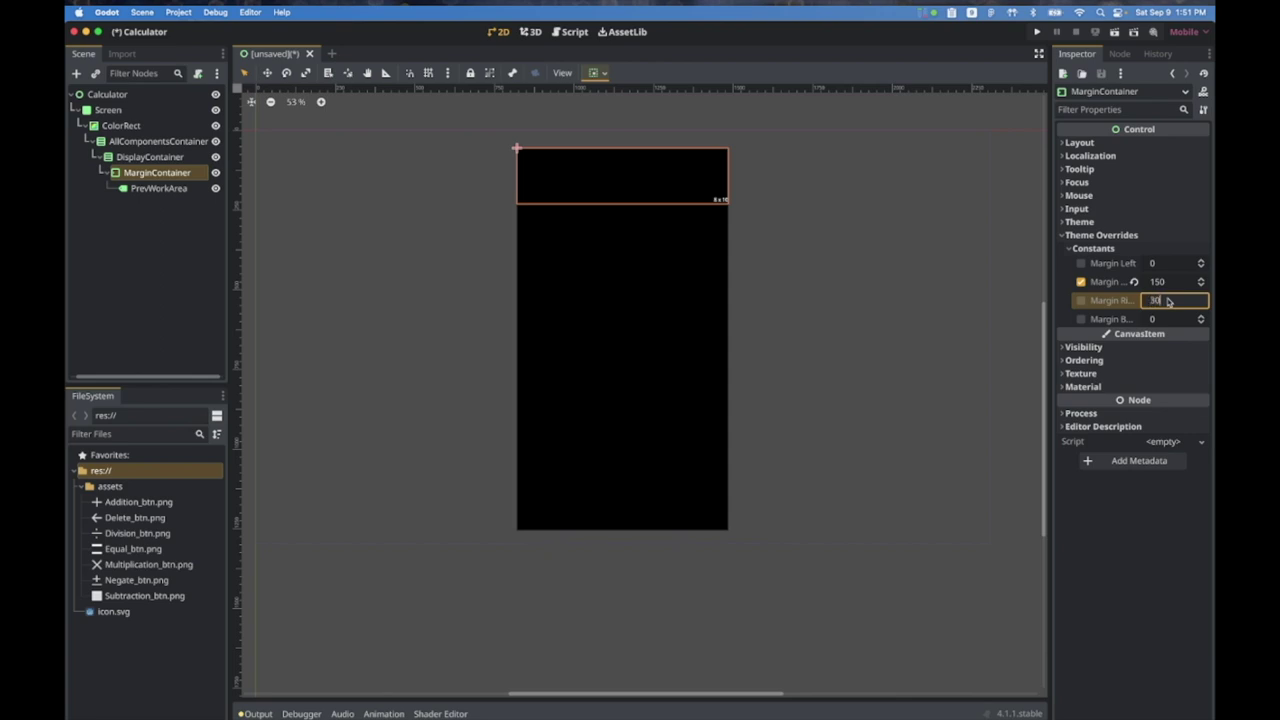
key(Return)
click(1168, 300)
text(50)
key(Return)
Step: Give PrevWorkArea a new SystemFont font override using Avenir
click(150, 188)
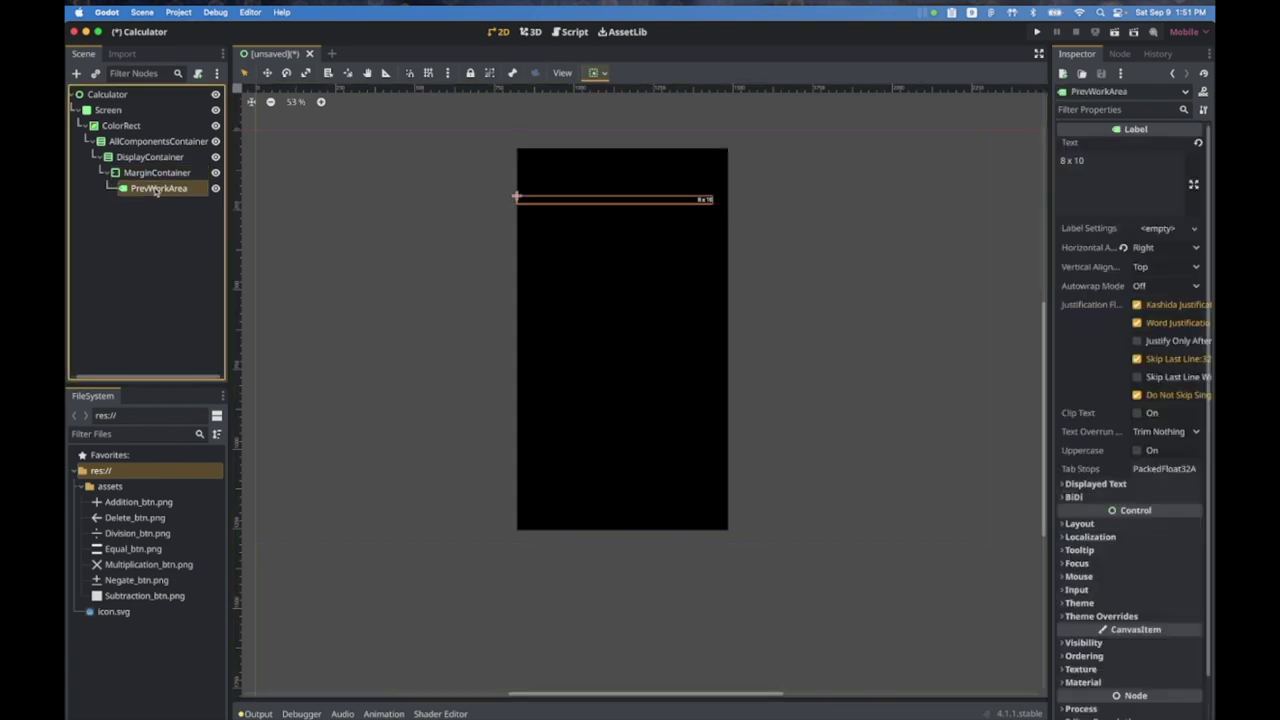
scroll(1100, 558, down, 2)
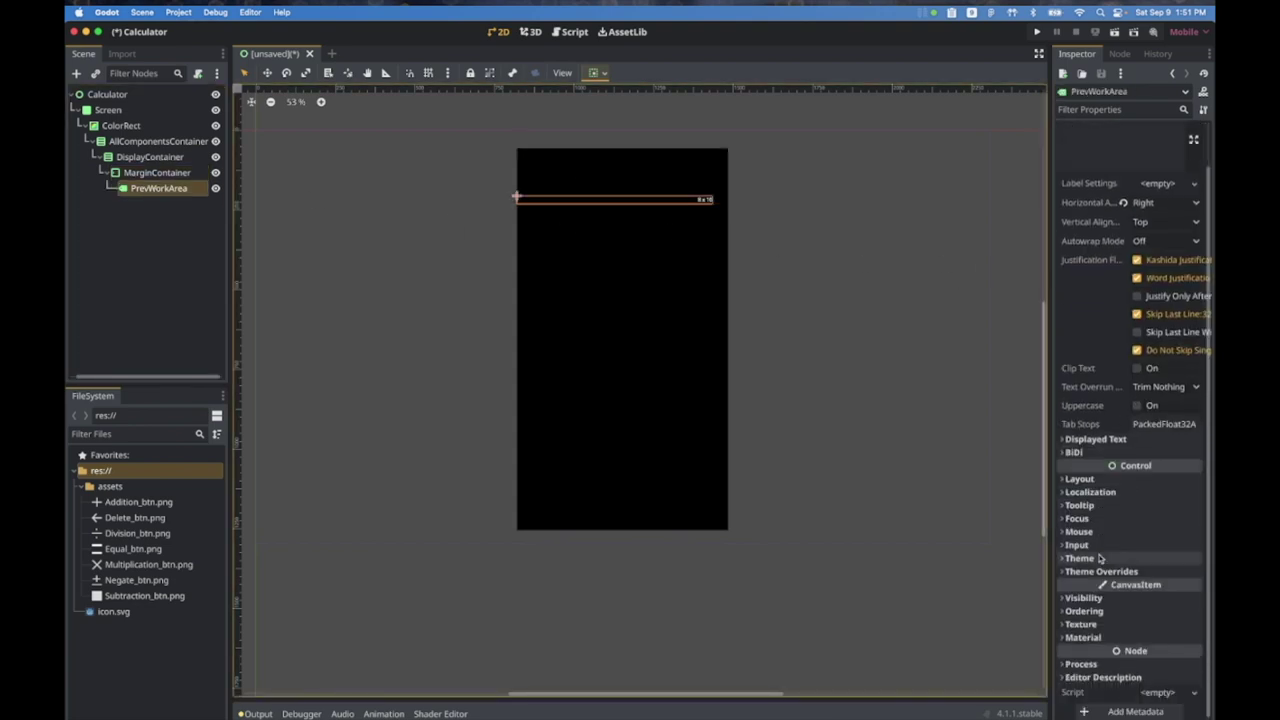
click(1097, 571)
scroll(1097, 568, down, 3)
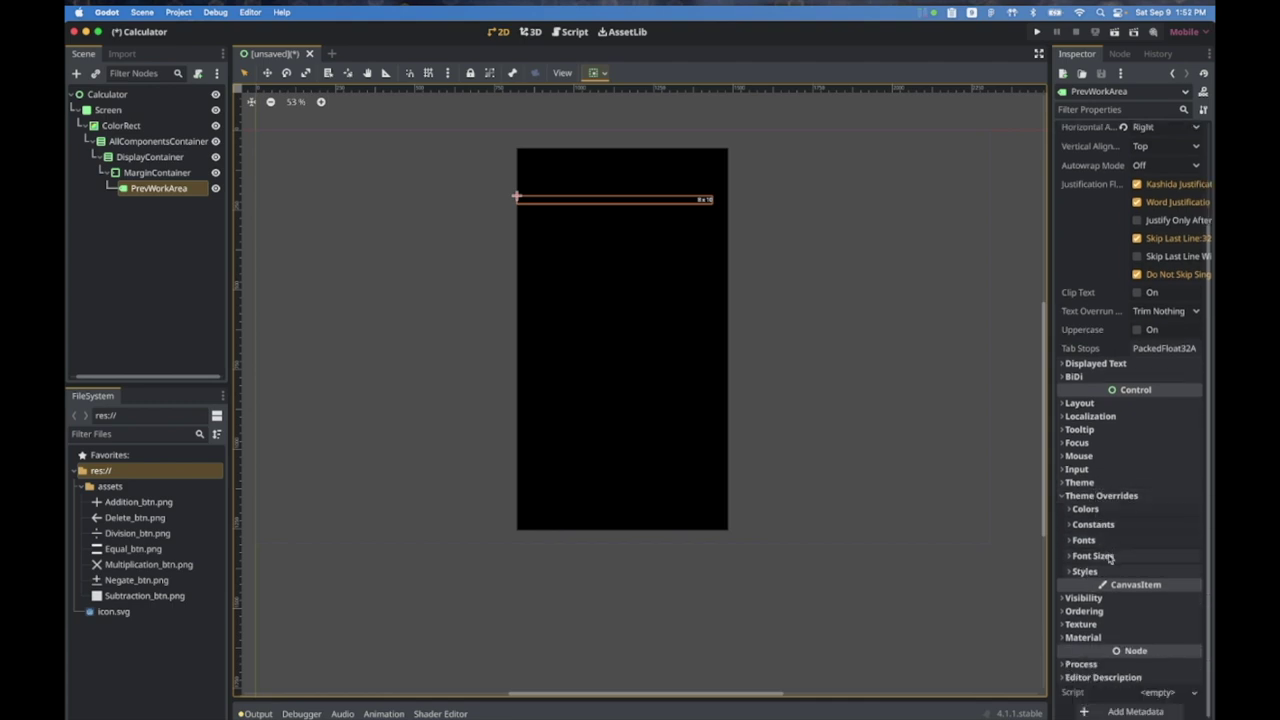
click(1110, 540)
click(1161, 555)
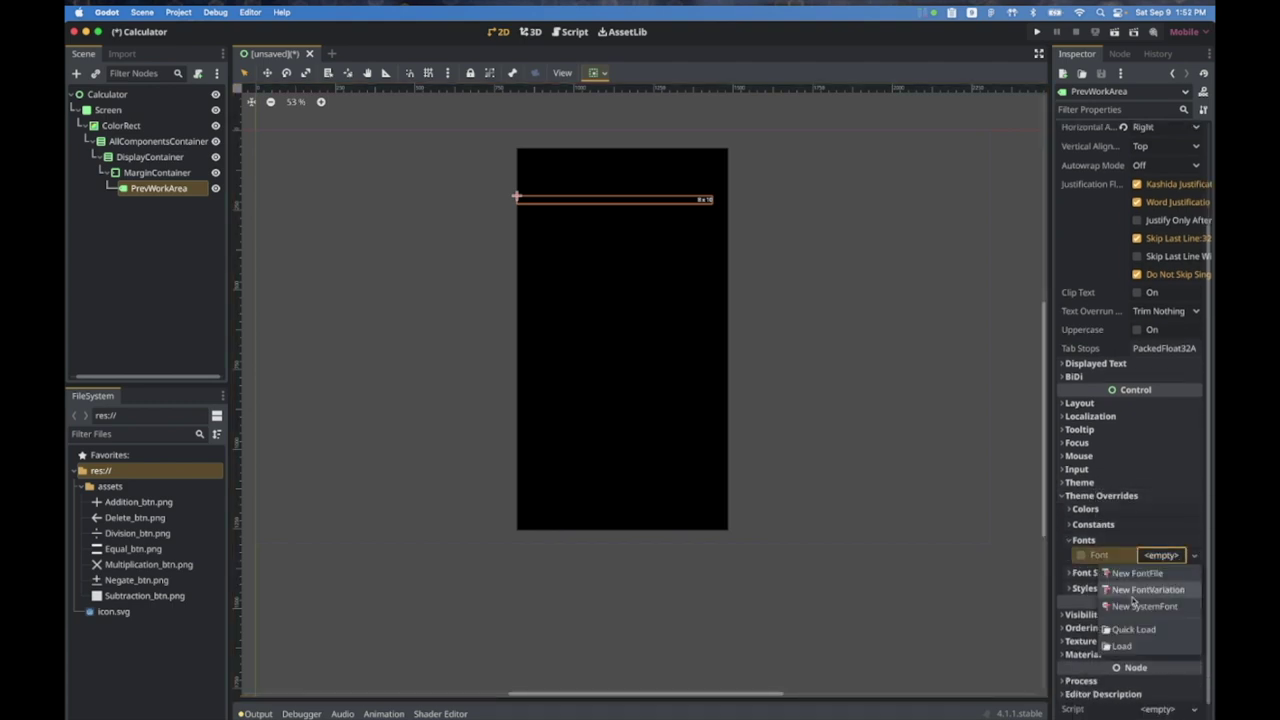
click(1146, 607)
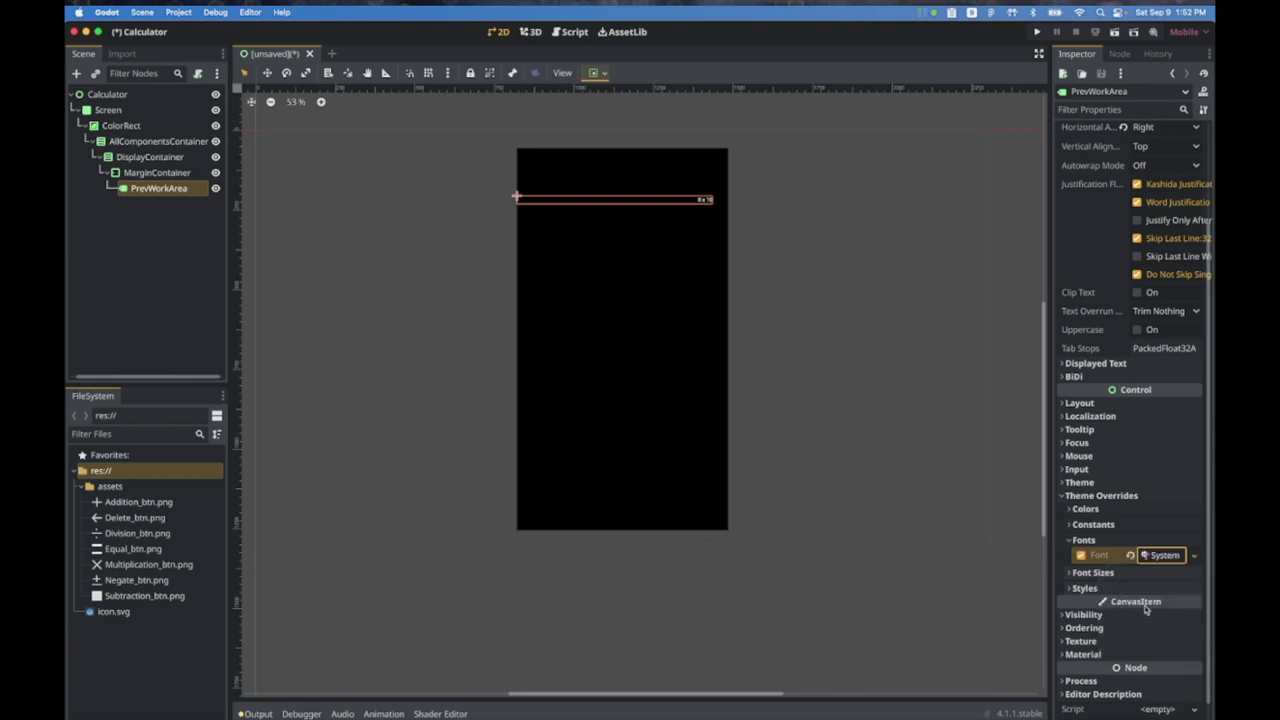
click(1165, 555)
scroll(1170, 520, down, 5)
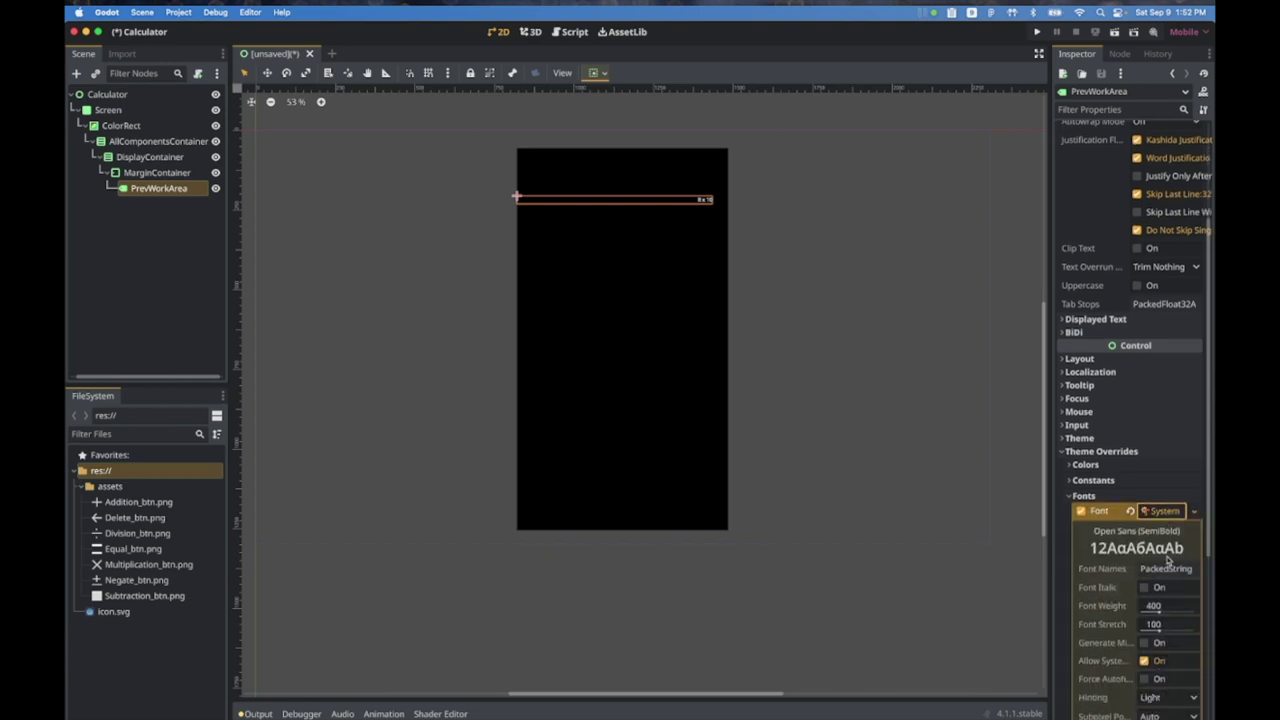
click(1172, 370)
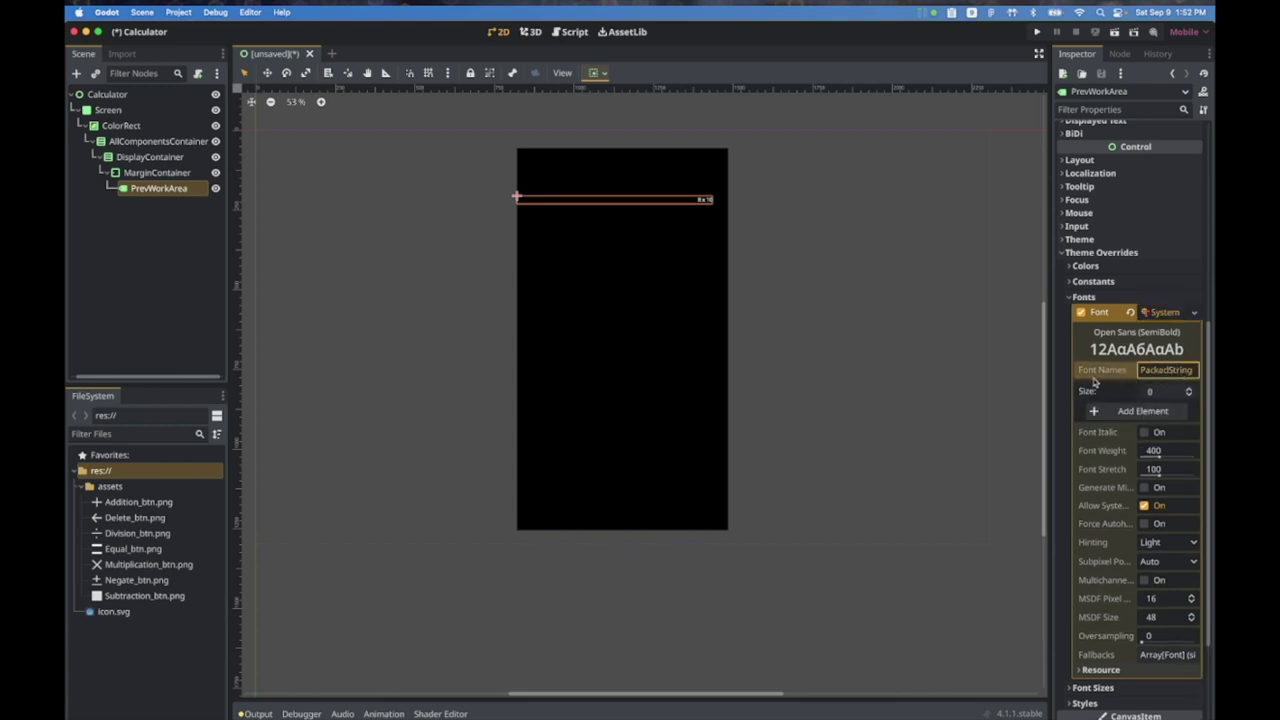
click(1145, 413)
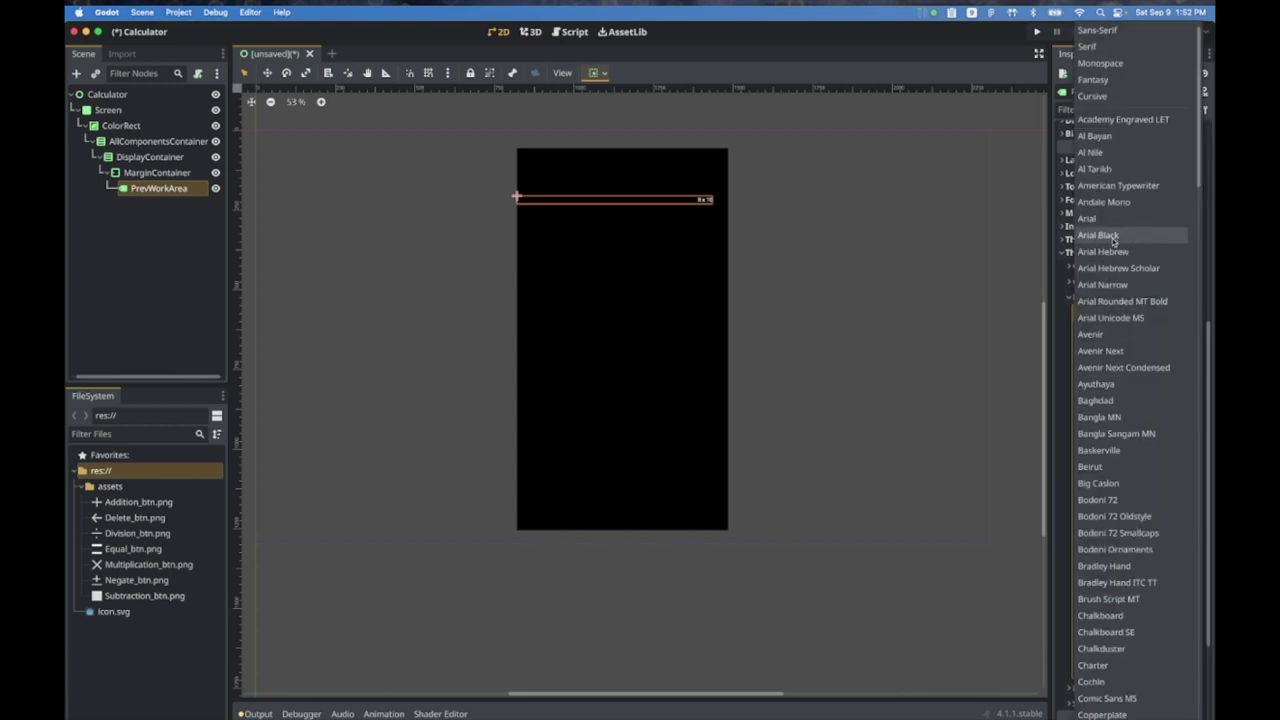
click(1095, 336)
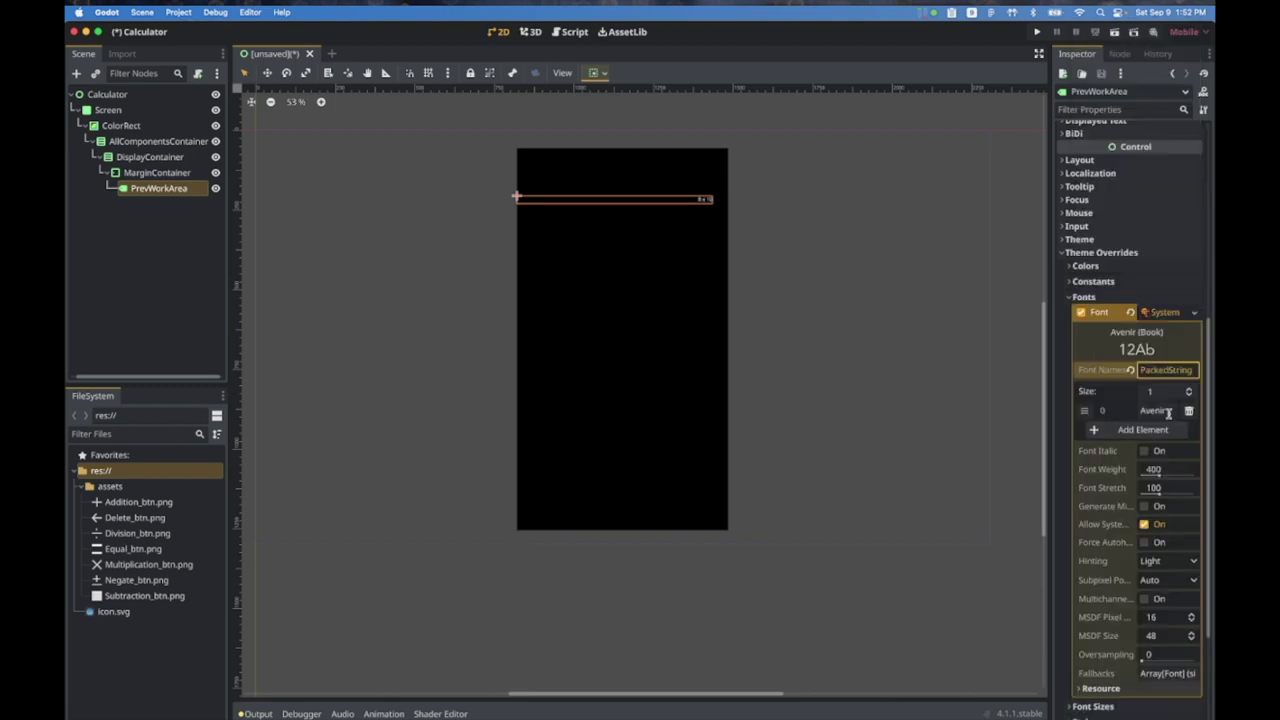
click(1083, 297)
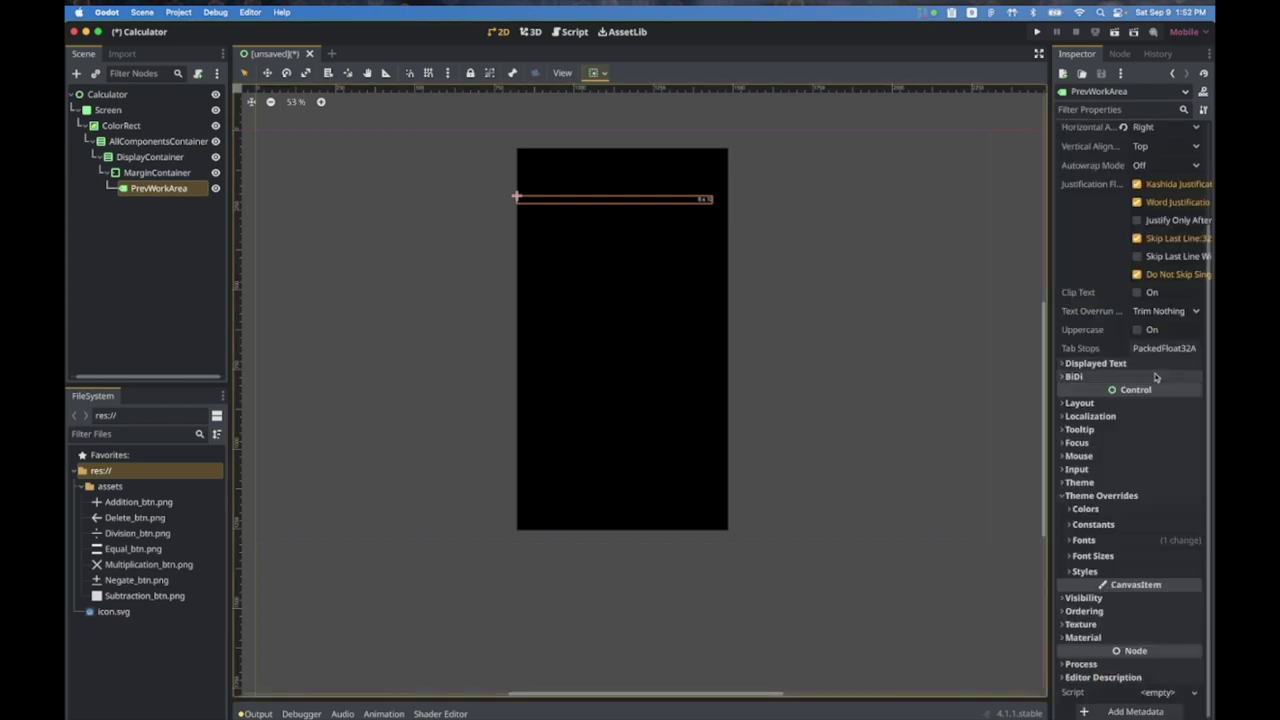
Step: Set PrevWorkArea's font size override to 30
click(1124, 556)
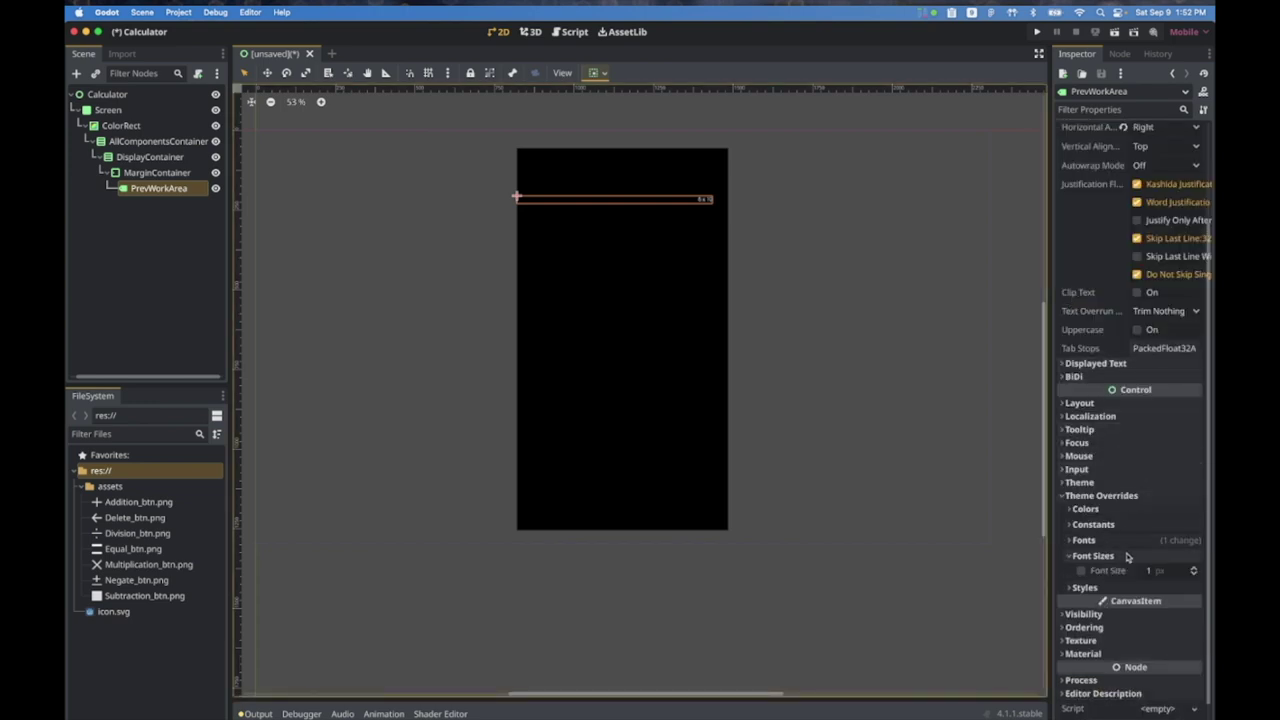
click(1169, 571)
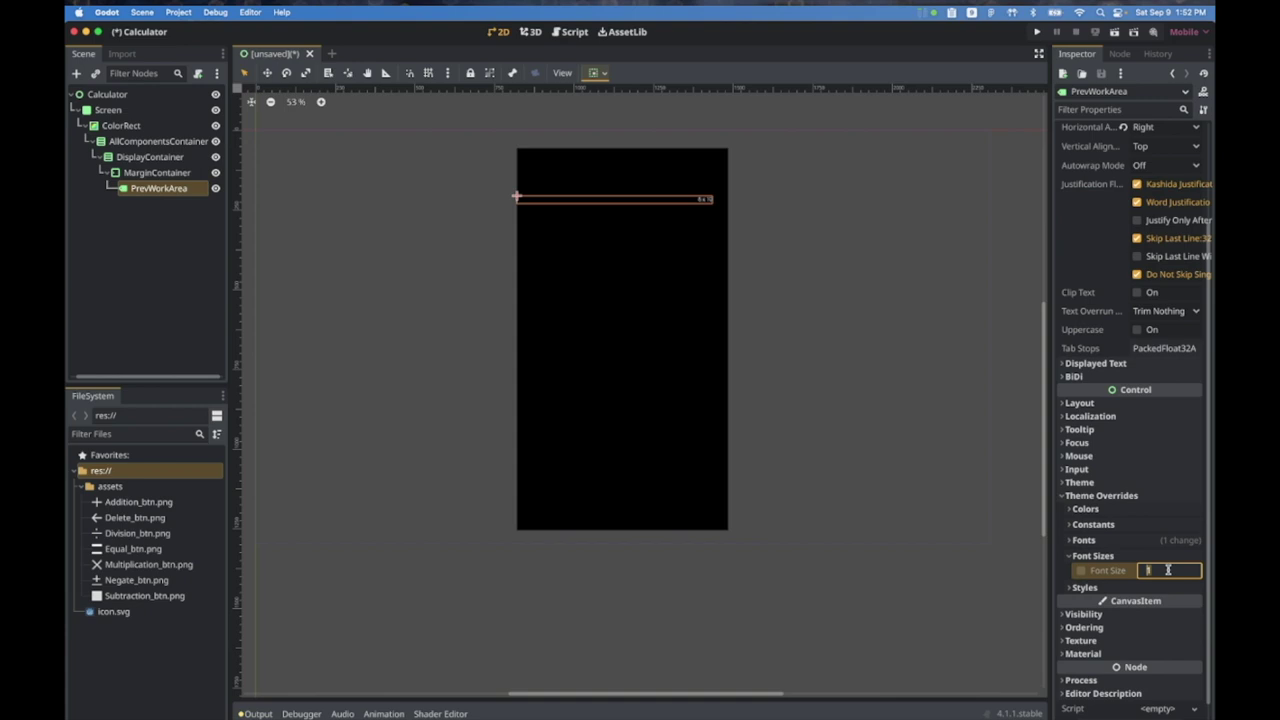
text(30)
key(Return)
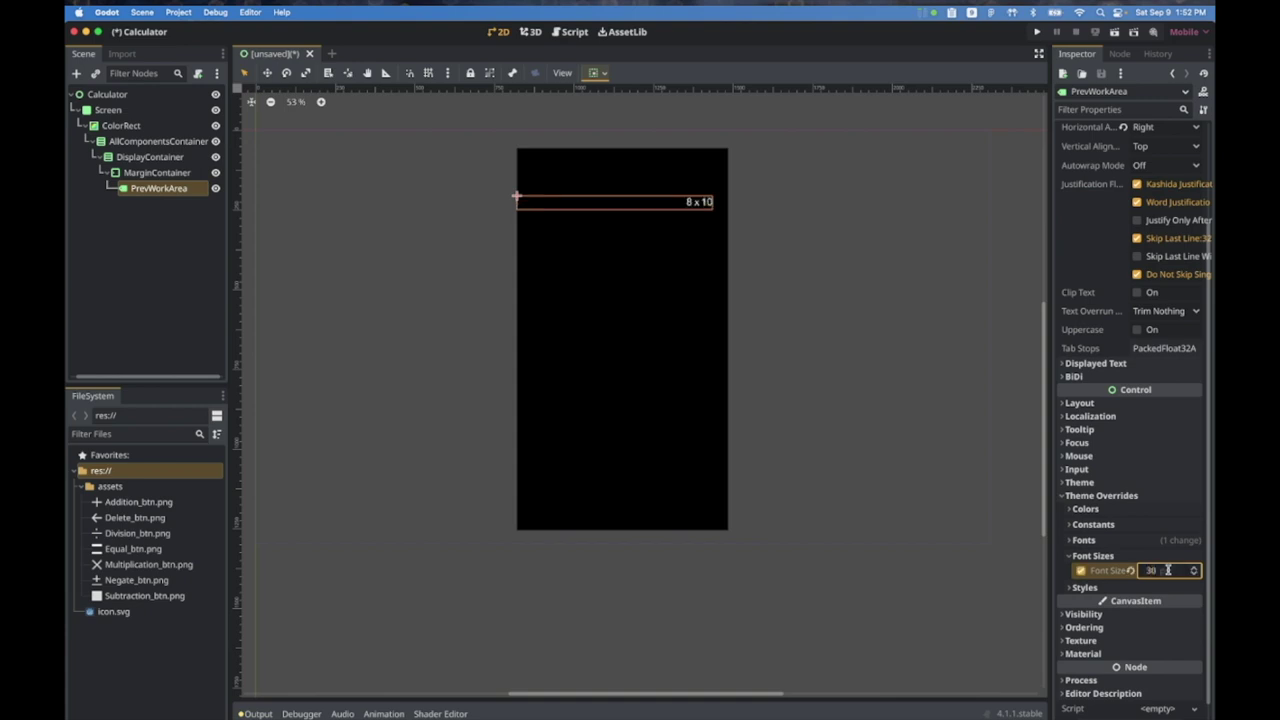
click(1087, 510)
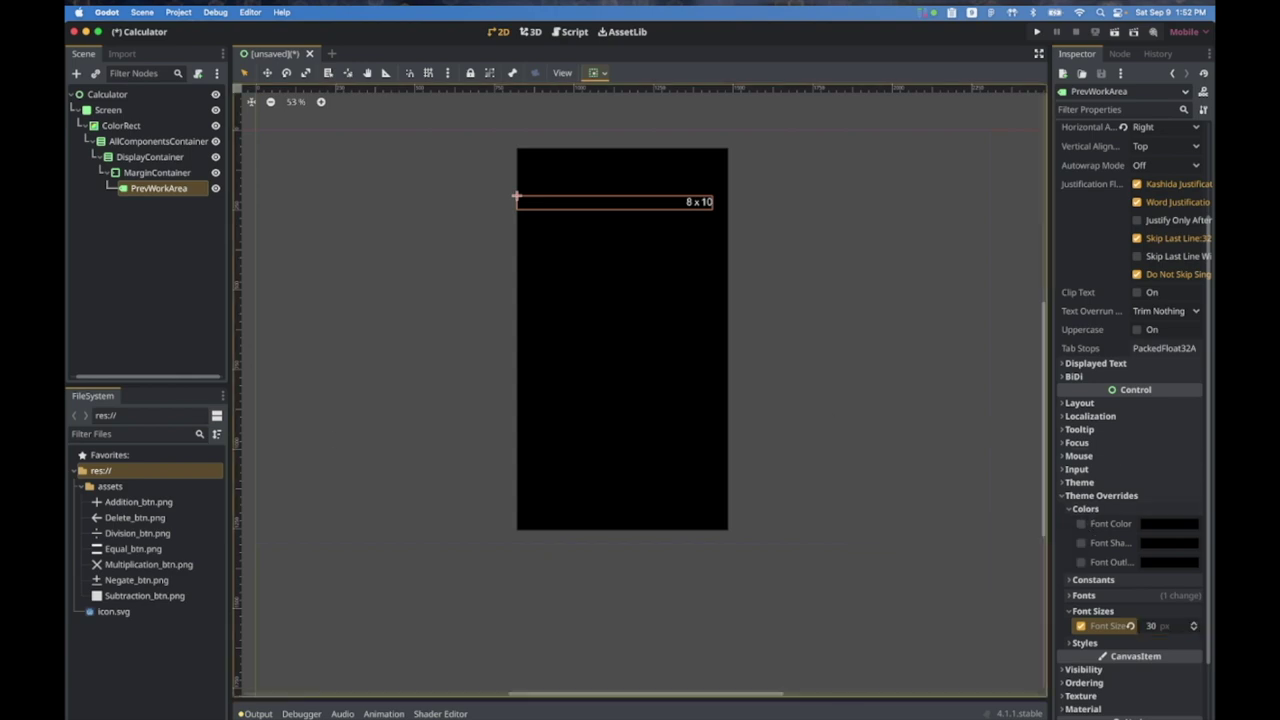
key(super+Tab)
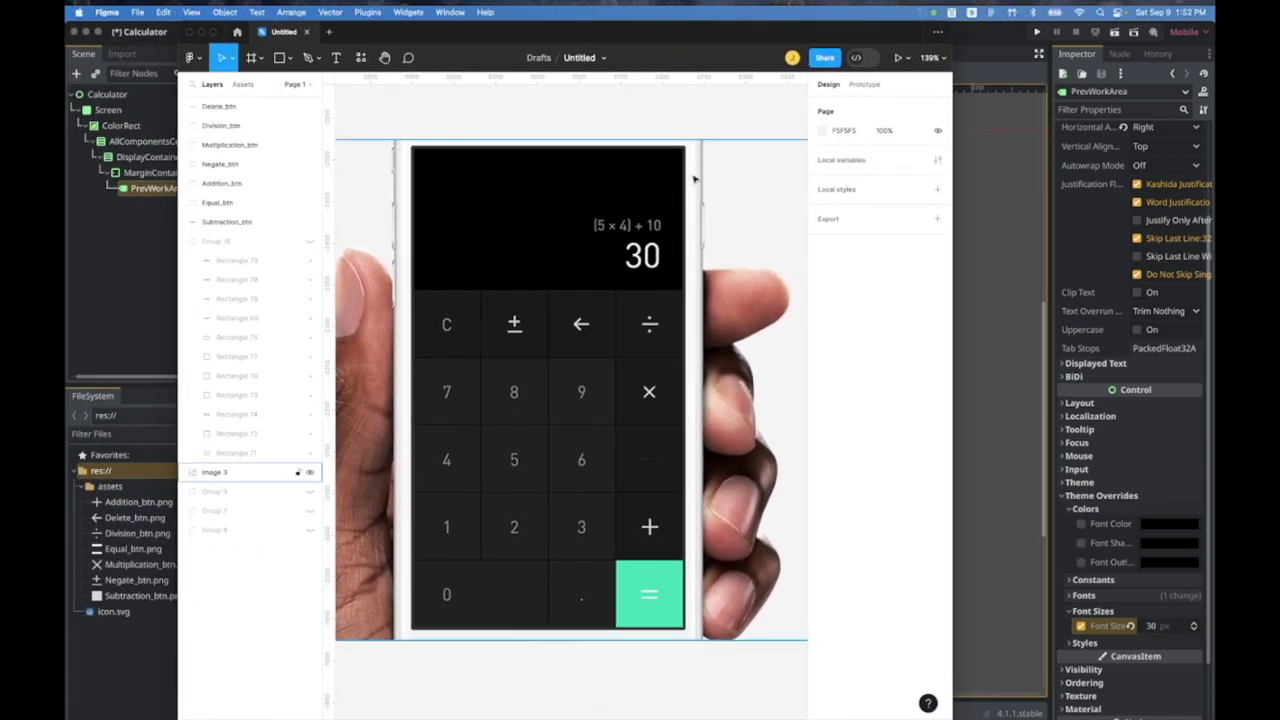
Step: Draw a swatch rectangle beside the mockup and fill it with the 9 key's grey
scroll(663, 286, right, 5)
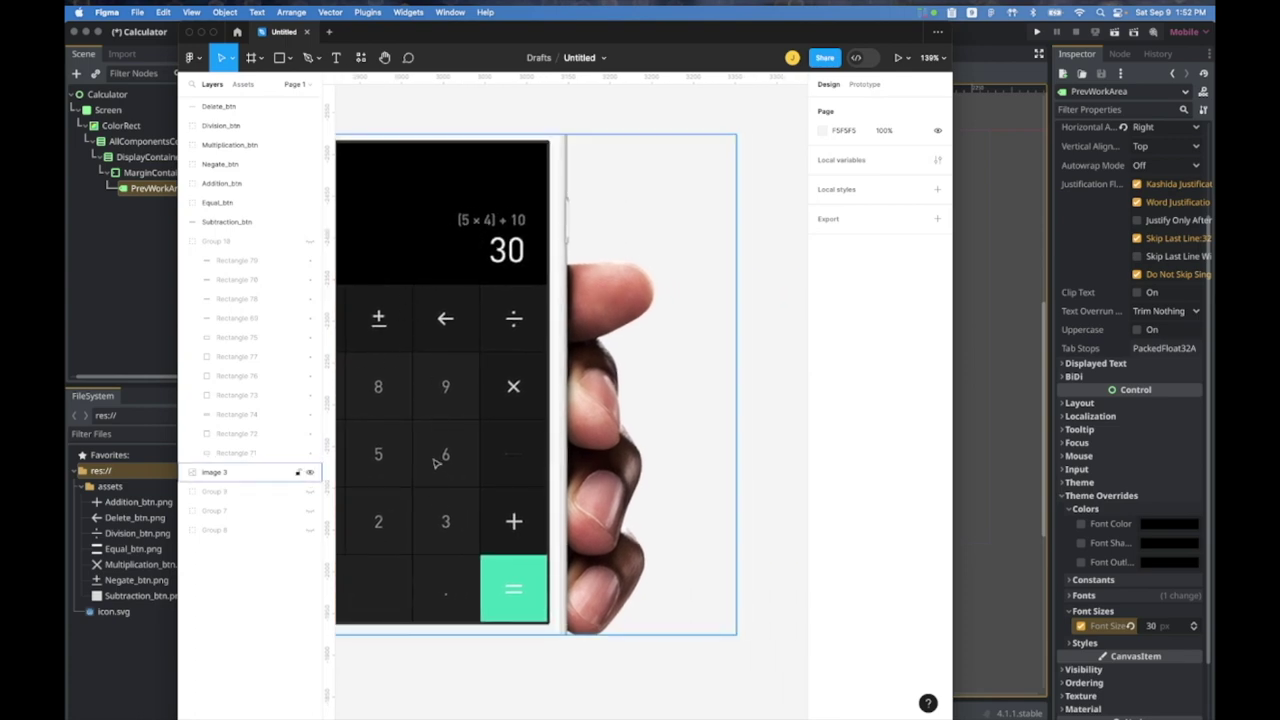
click(757, 147)
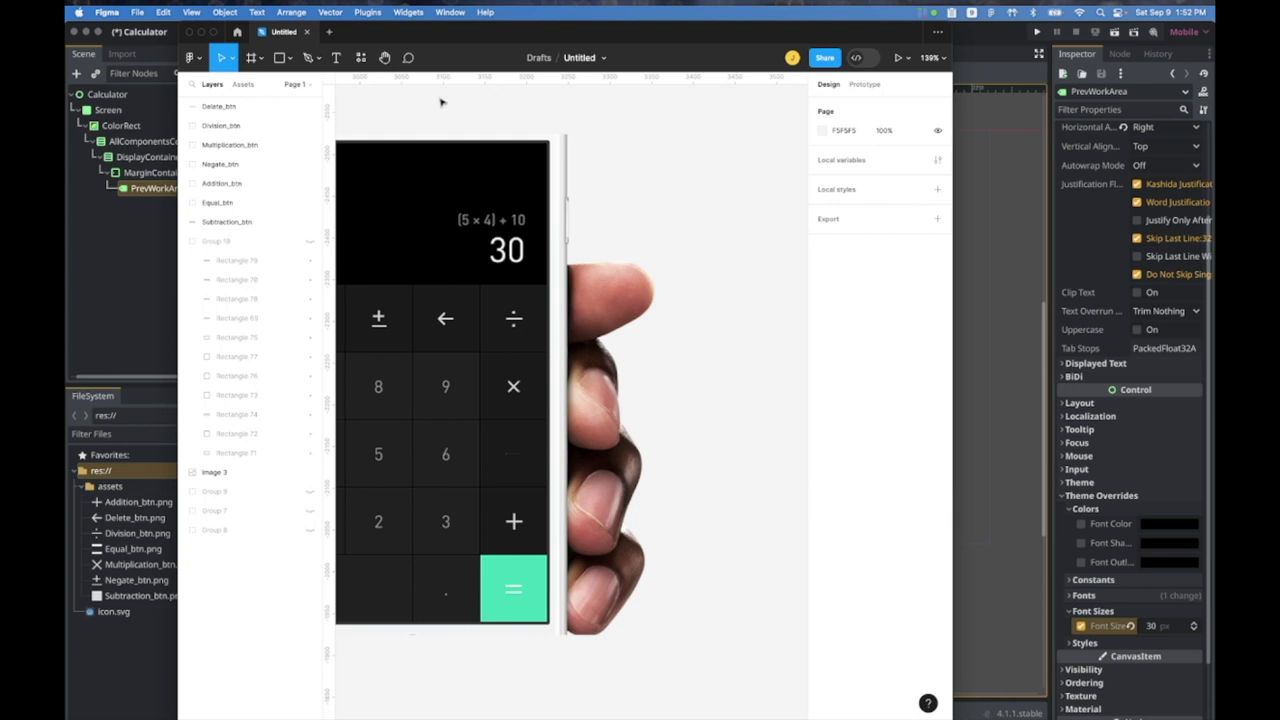
click(281, 59)
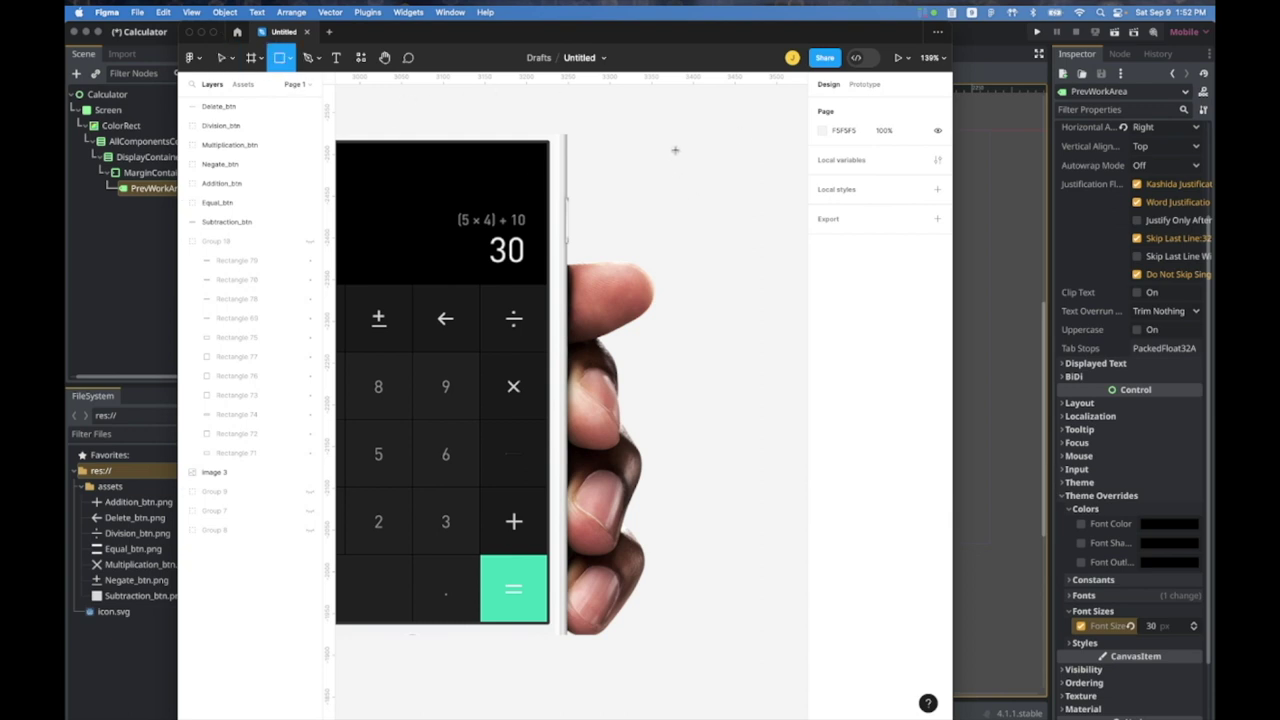
mouse_move(676, 150)
mouse_down()
mouse_move(757, 227)
mouse_move(733, 208)
mouse_up()
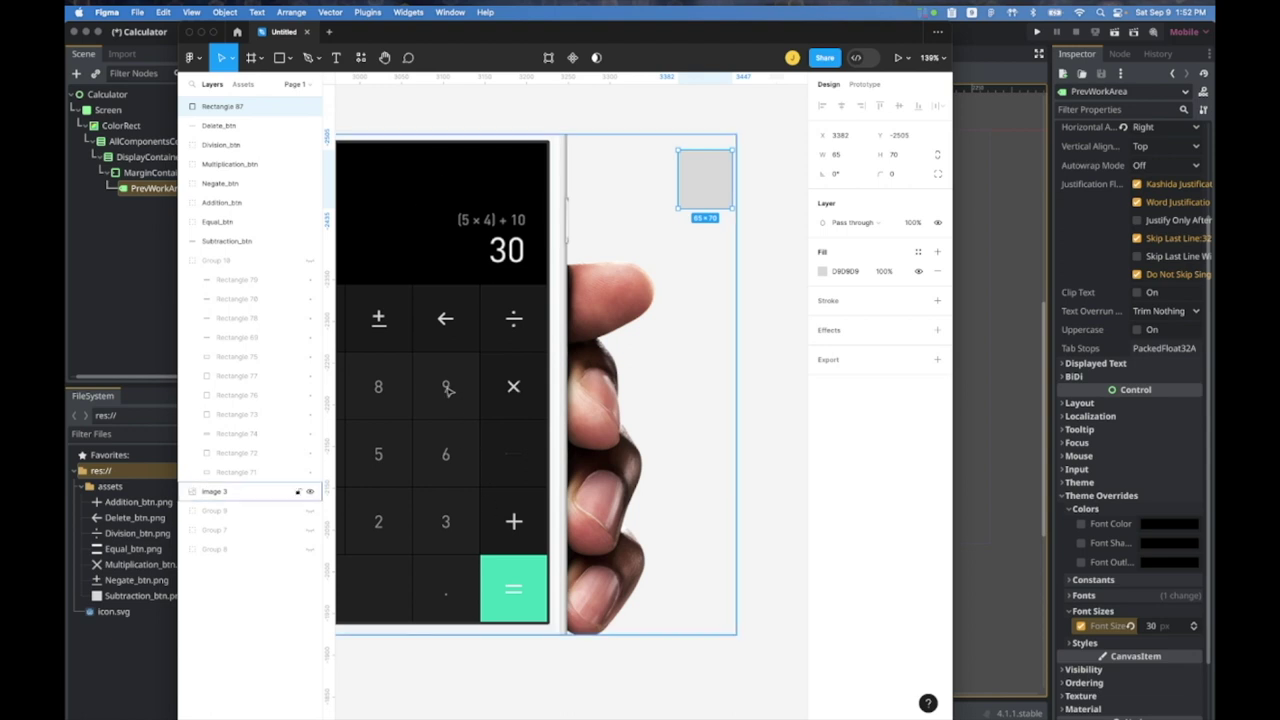
ctrl+scroll(447, 389, up, 5)
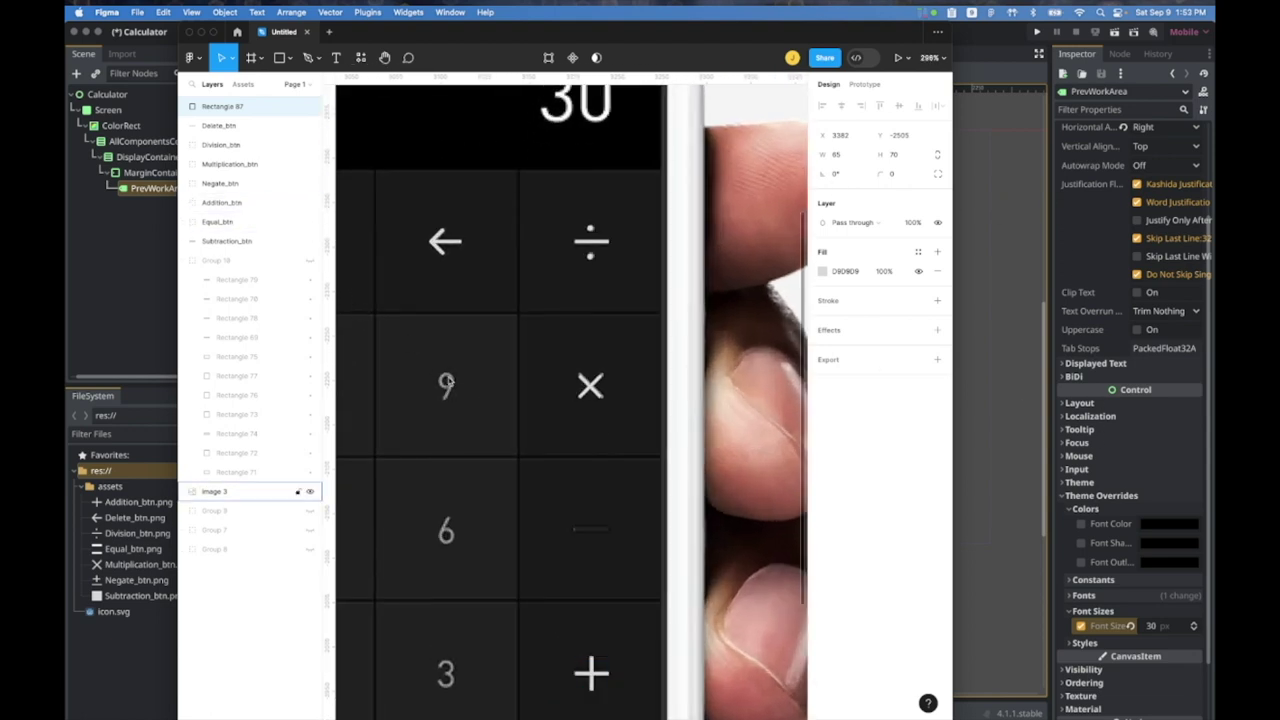
click(822, 271)
click(681, 478)
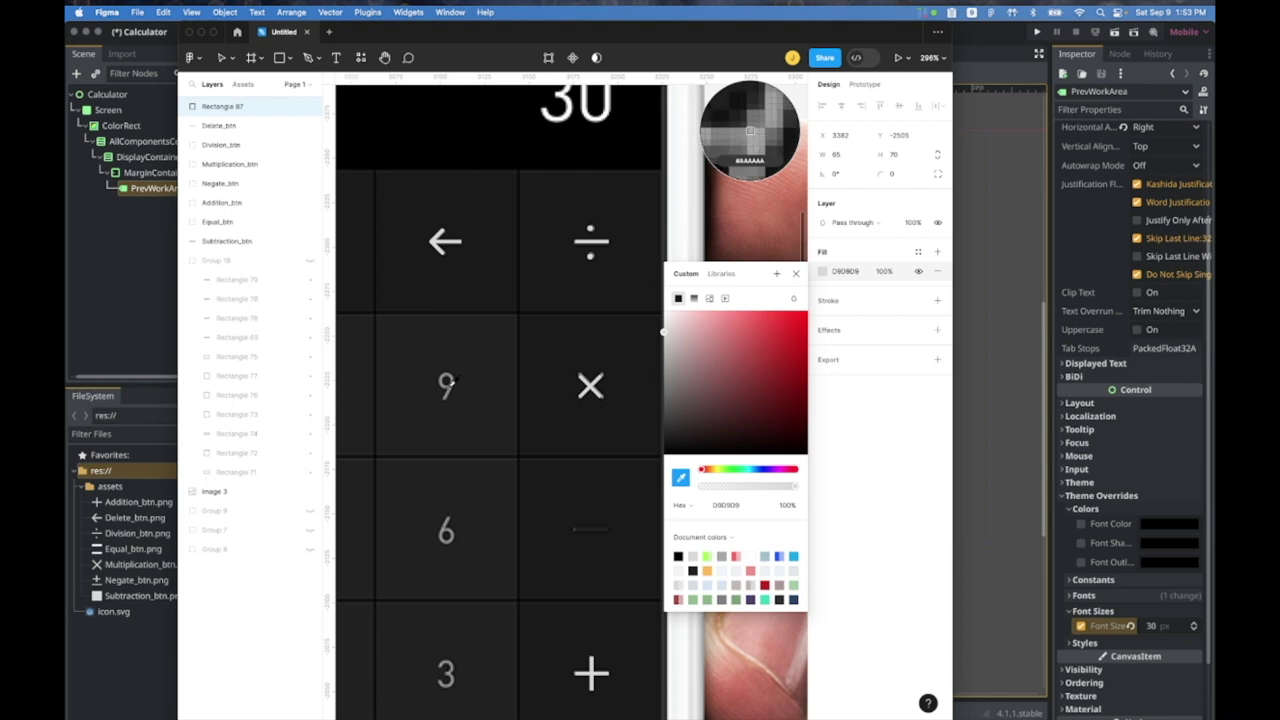
click(448, 384)
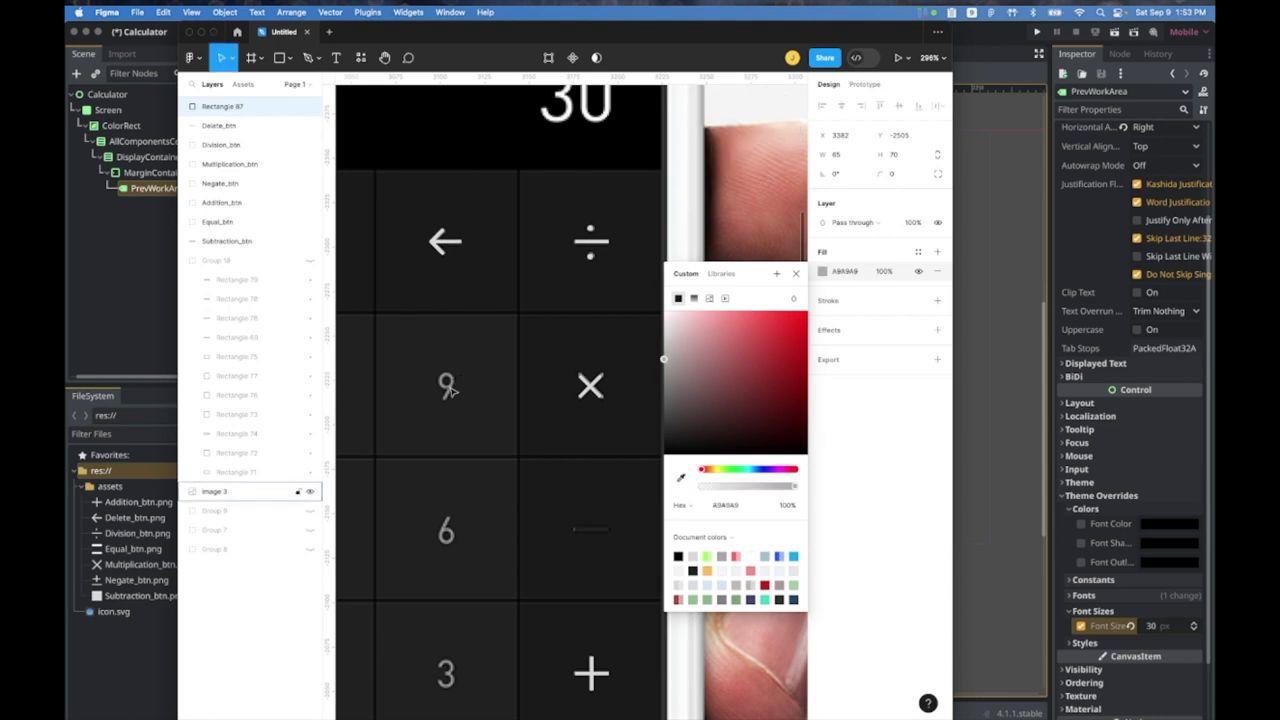
Step: Duplicate the swatch below and fill the copy with the dark calculator key colour
ctrl+scroll(612, 366, down, 3)
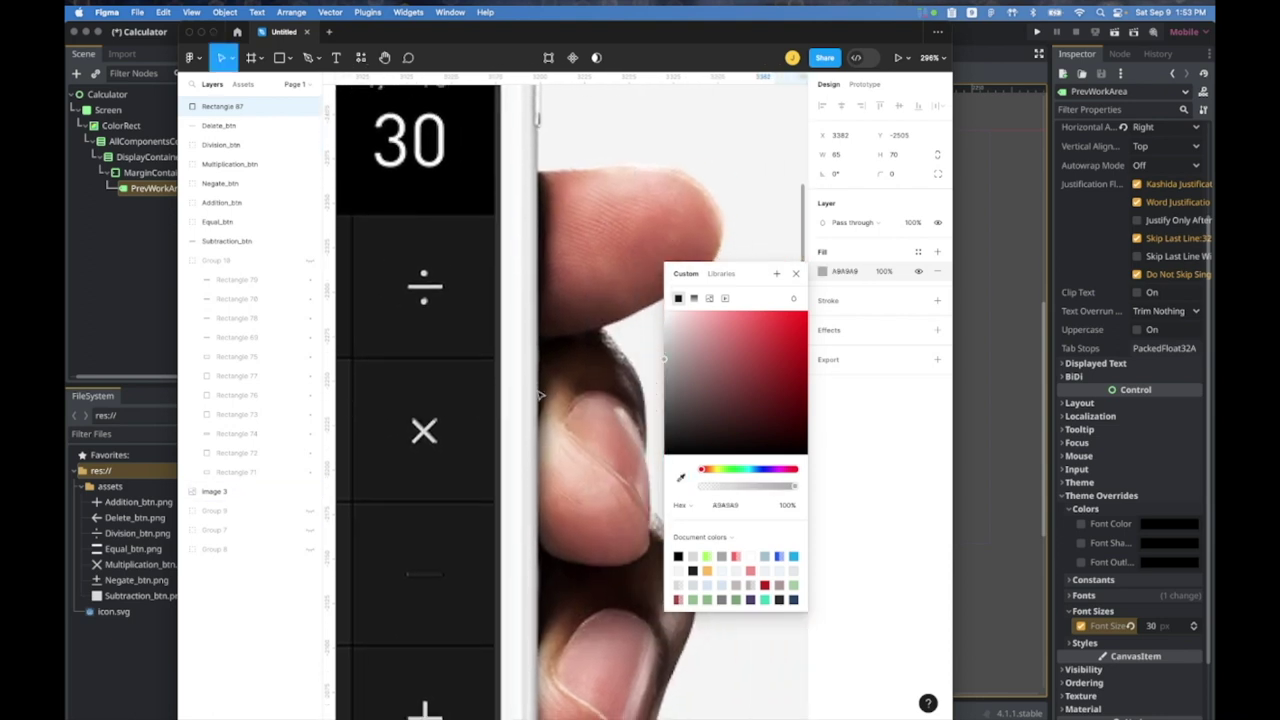
ctrl+scroll(539, 395, down, 2)
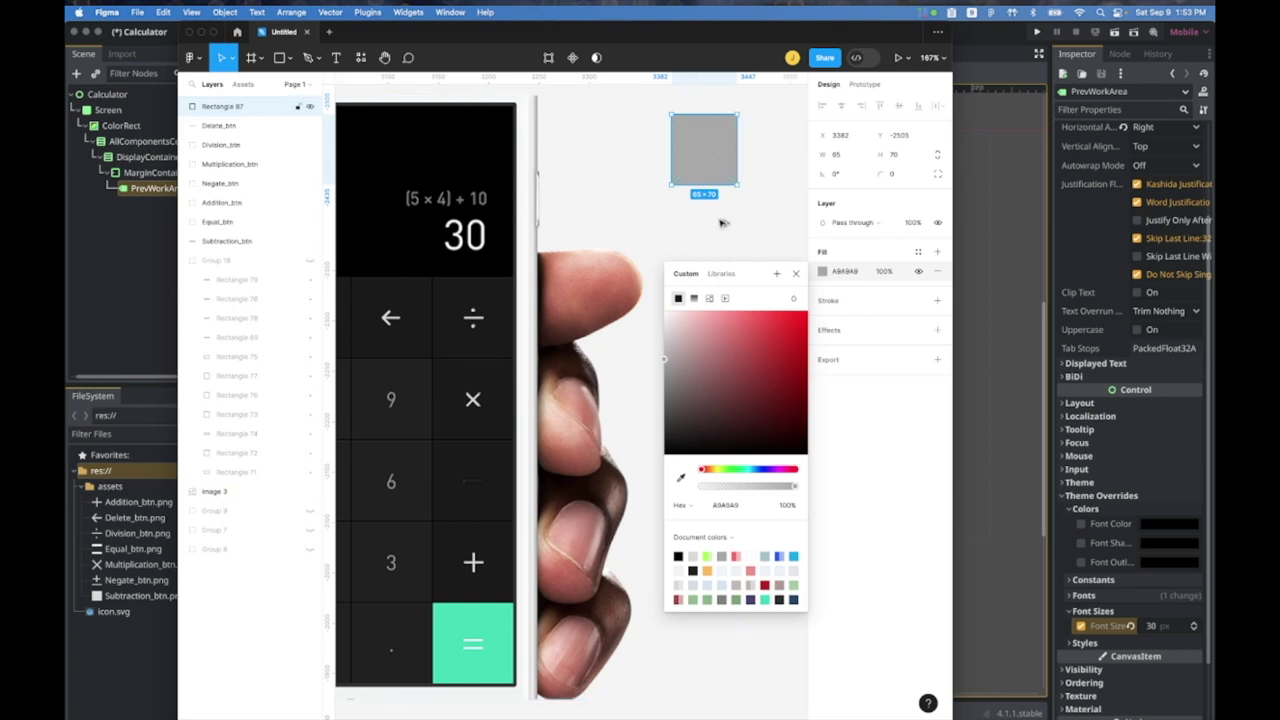
alt+drag(708, 166, 710, 324)
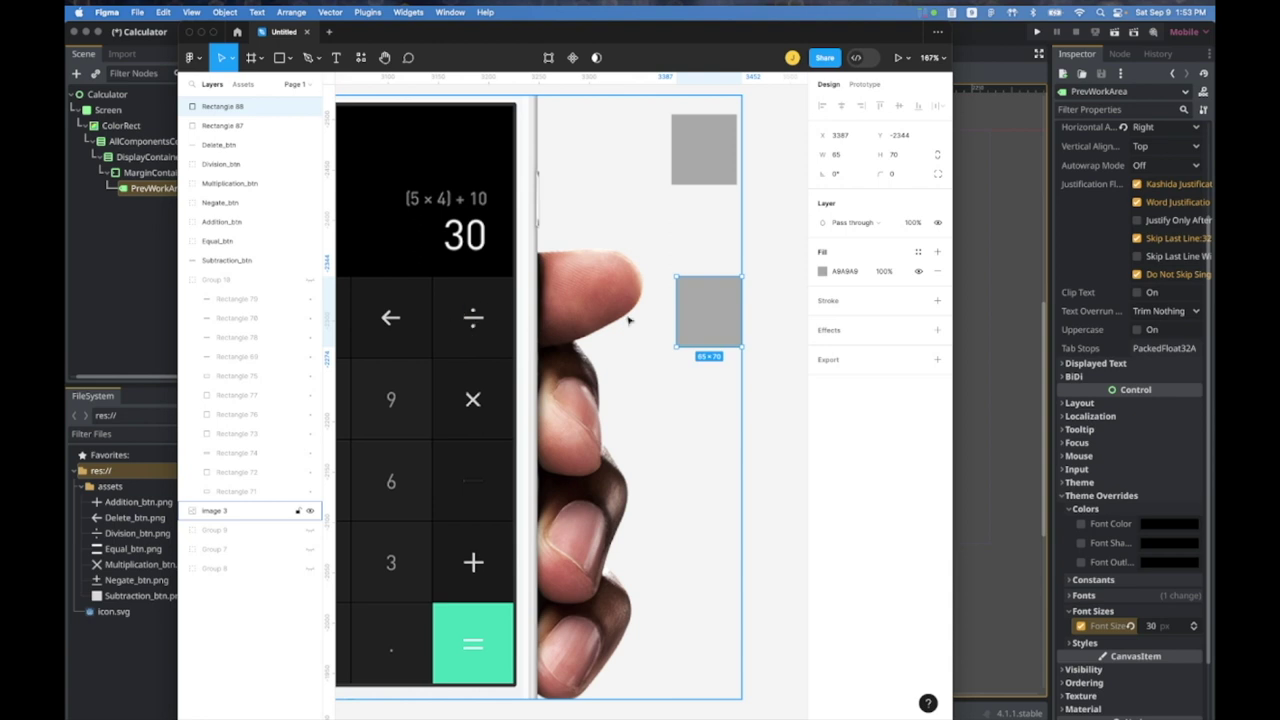
click(822, 272)
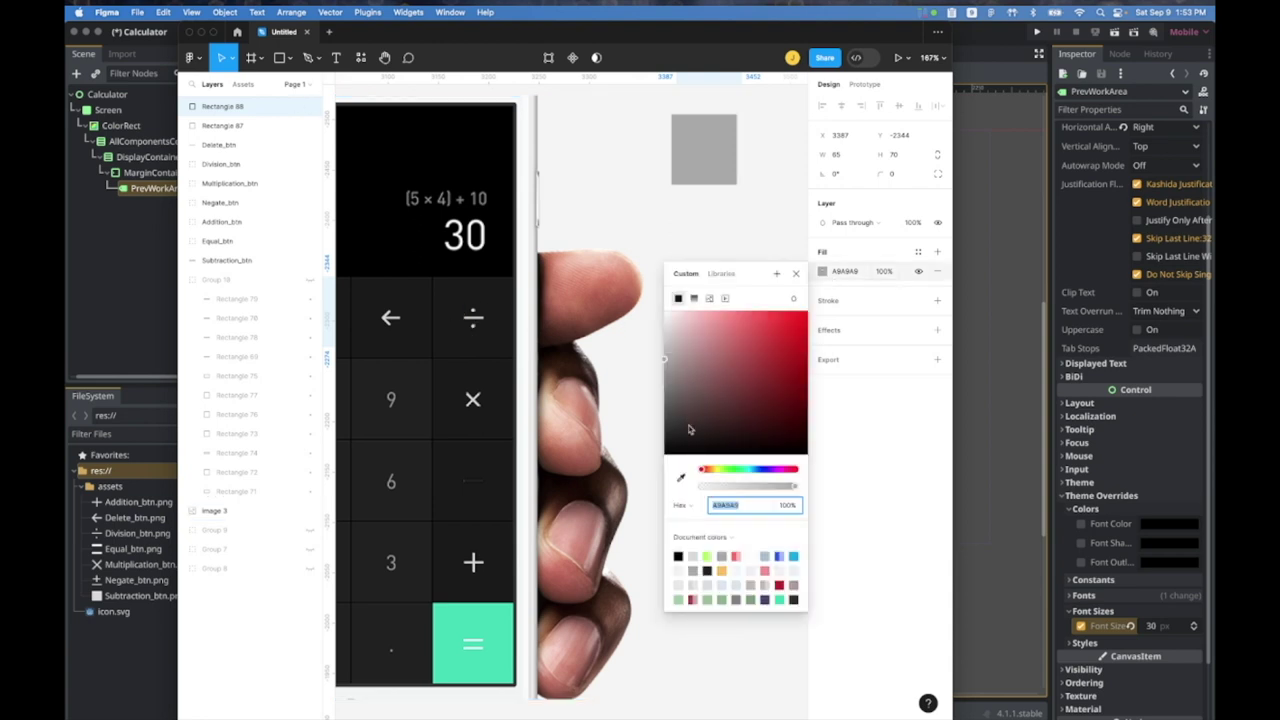
click(680, 477)
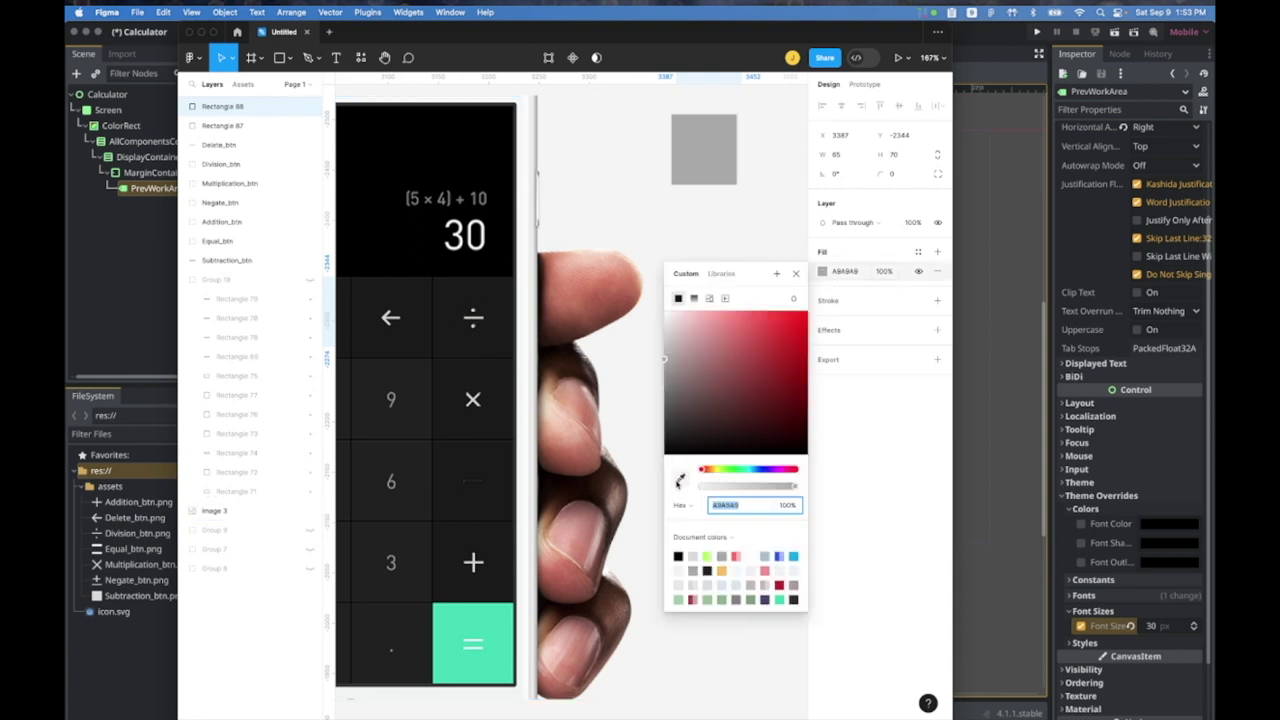
click(486, 340)
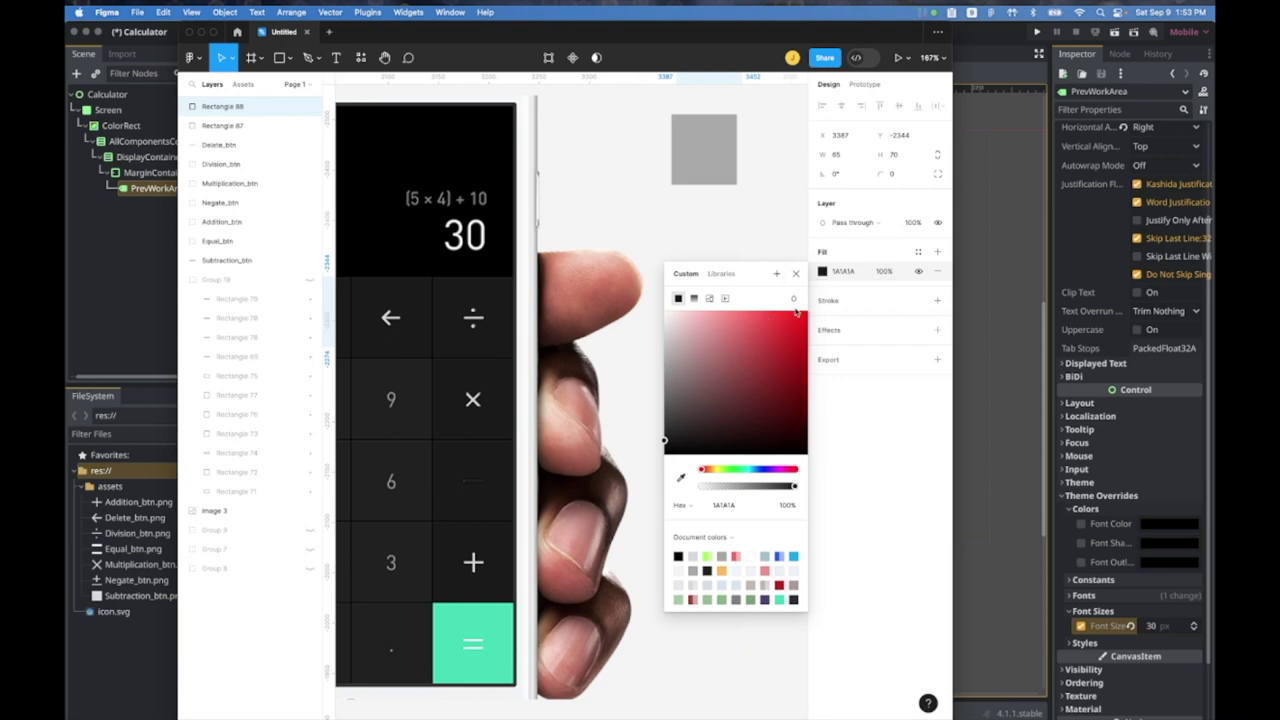
key(Escape)
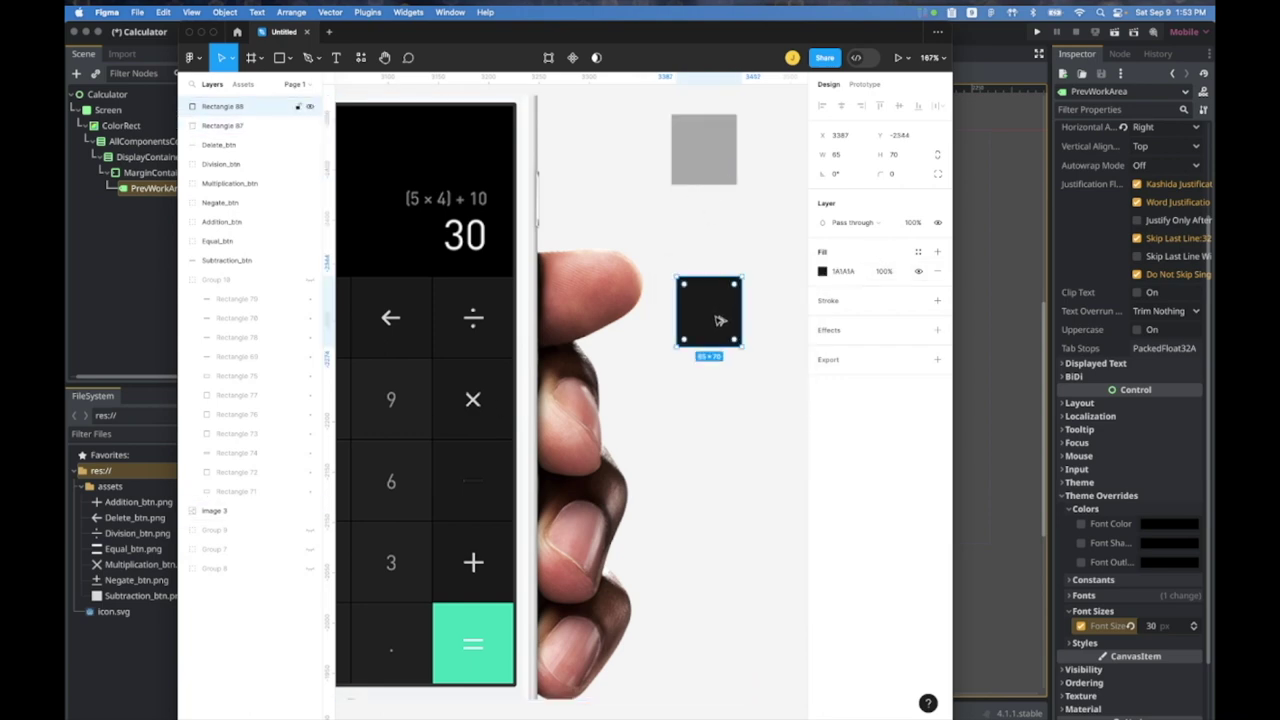
Step: Duplicate it again further down and fill it with the 212121 dark key shade
alt+drag(720, 320, 719, 407)
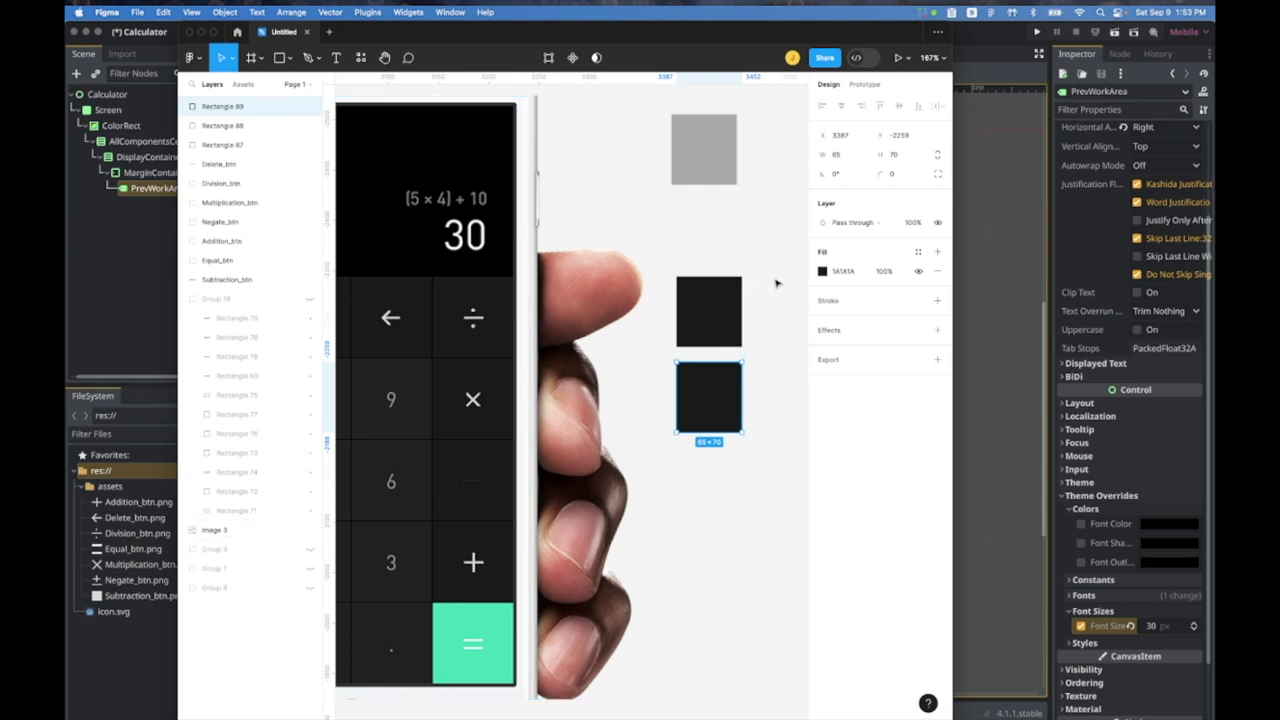
click(823, 272)
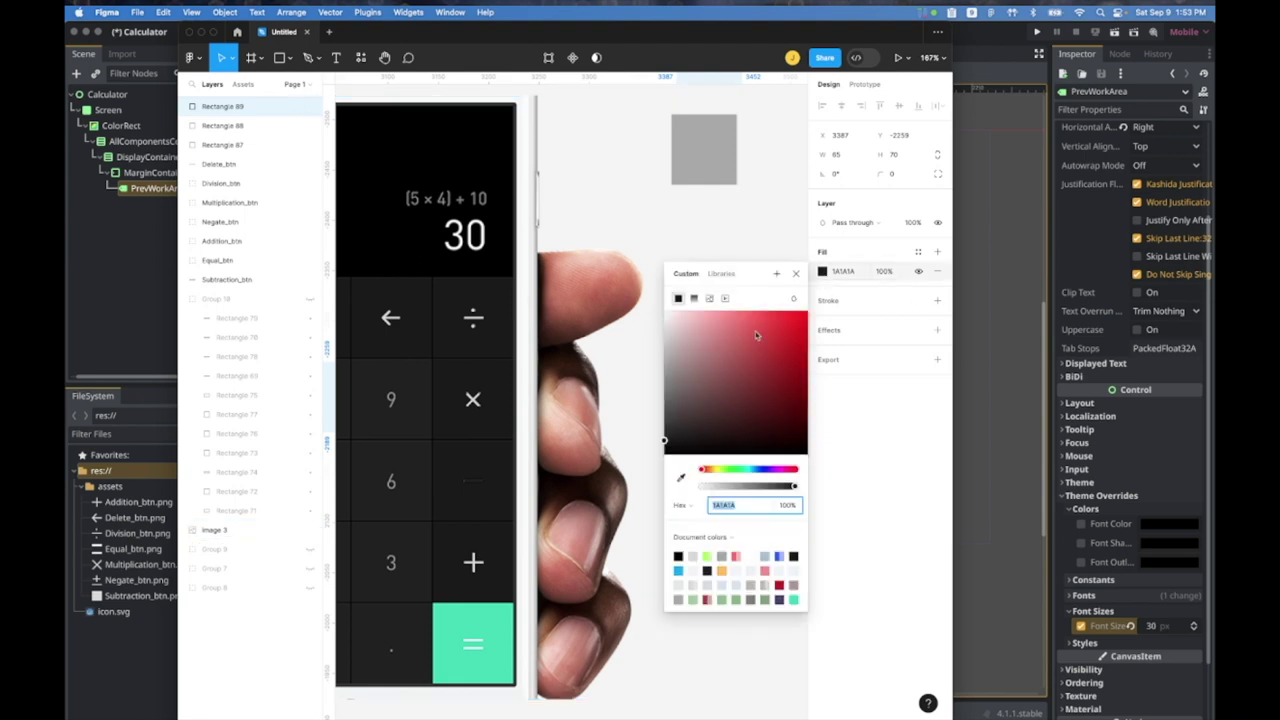
click(680, 477)
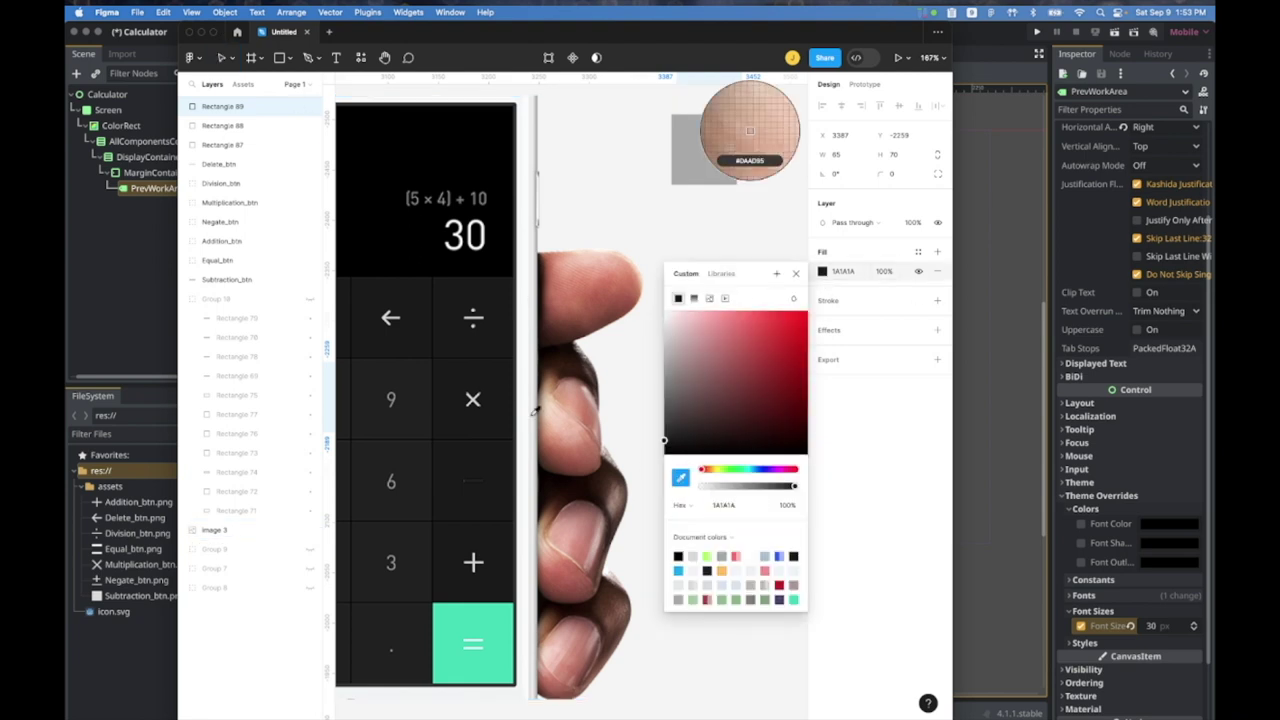
click(750, 130)
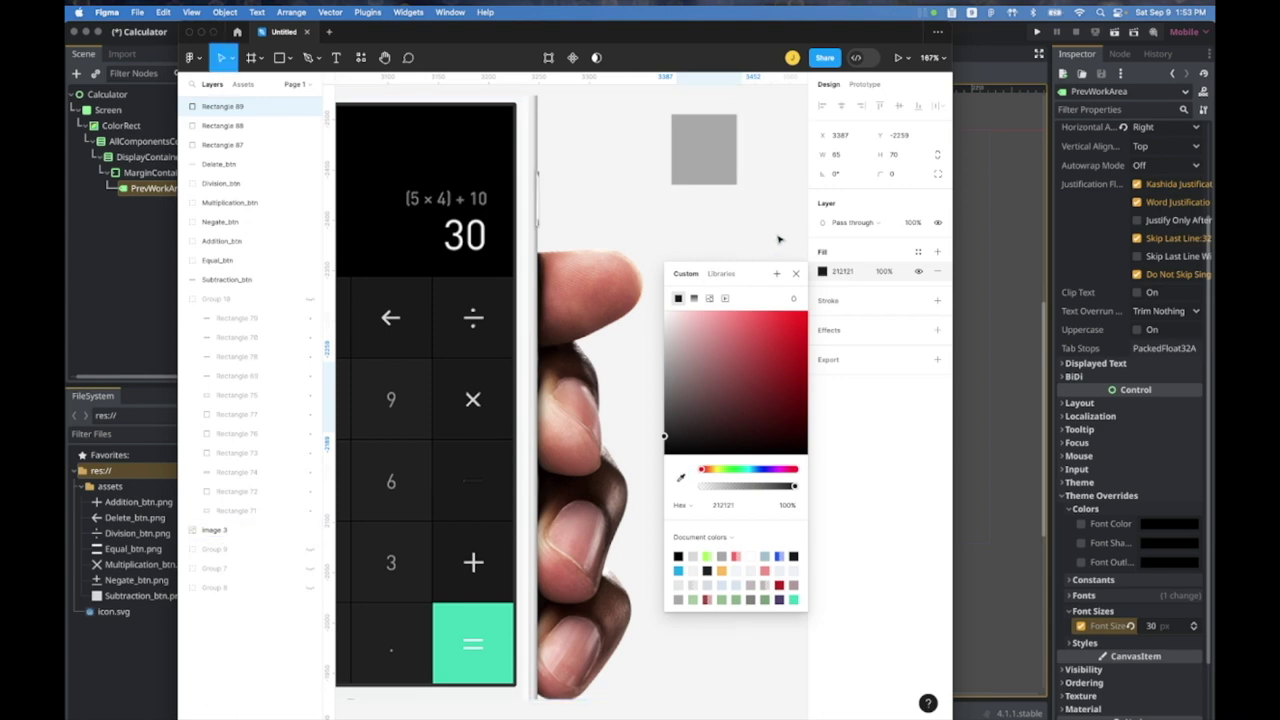
click(795, 273)
click(720, 312)
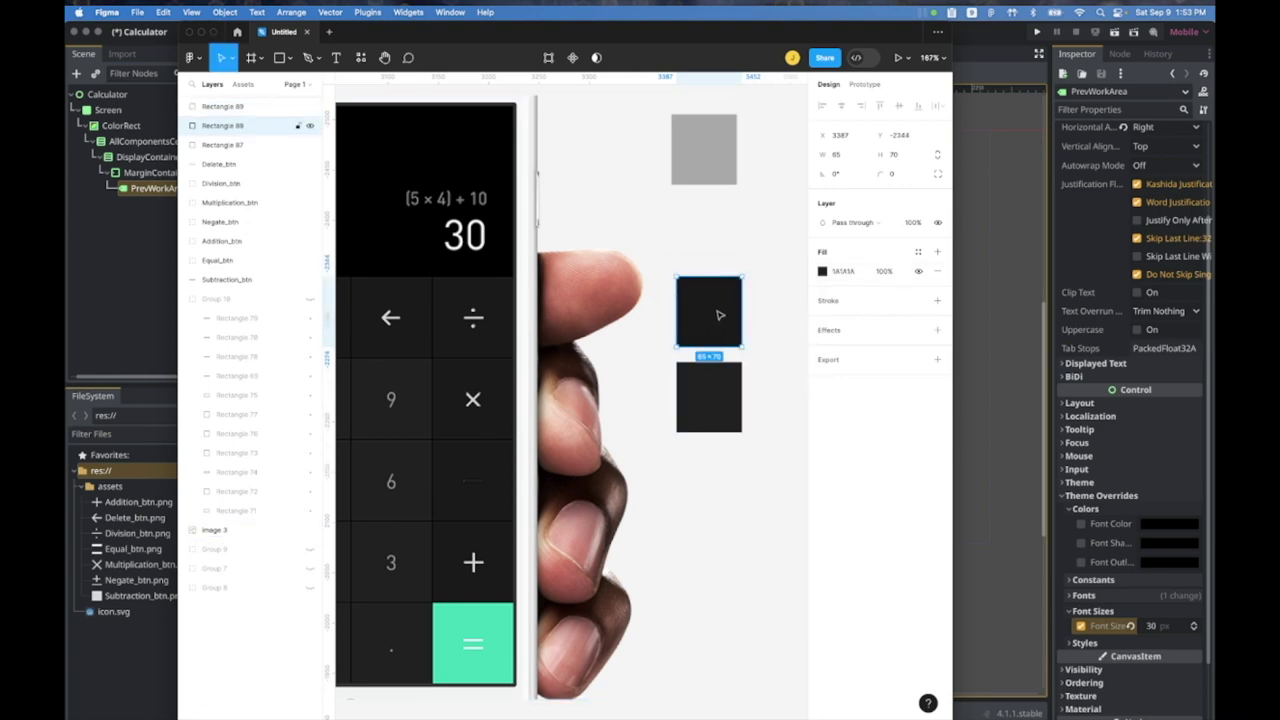
click(720, 400)
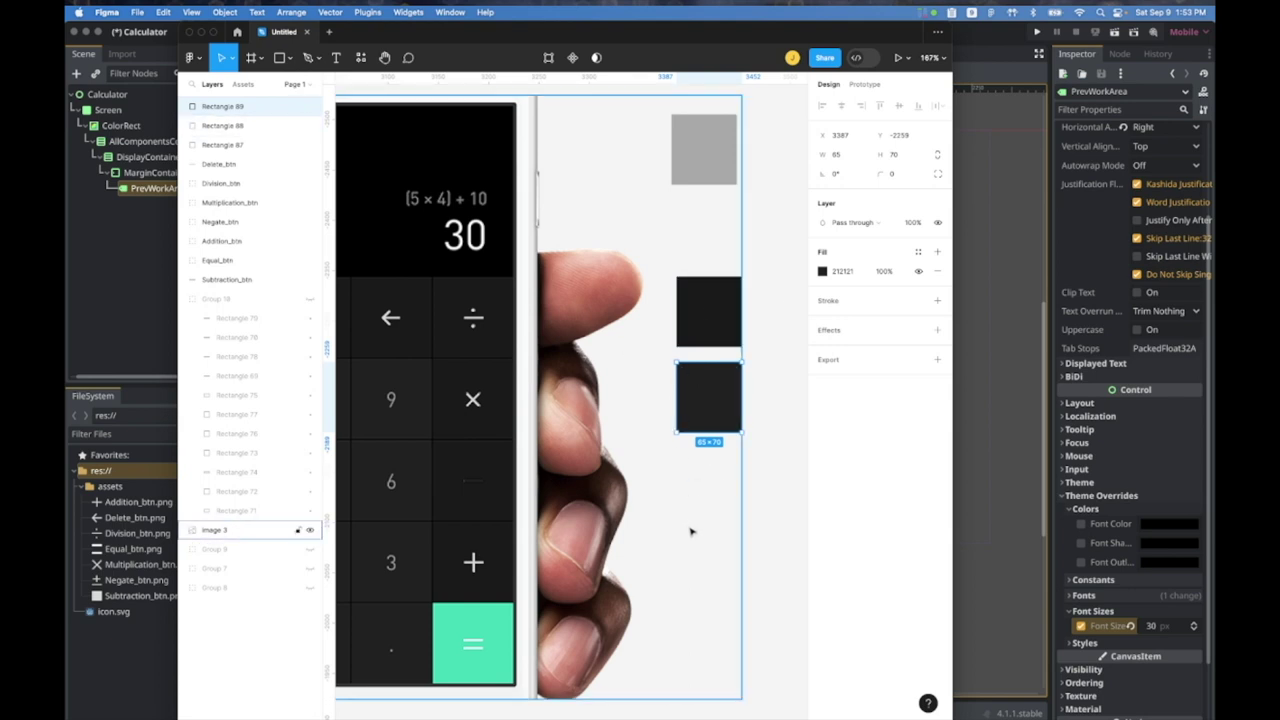
Step: Add a fourth swatch filled with the teal of the = key
scroll(690, 531, down, 4)
alt+drag(726, 251, 735, 494)
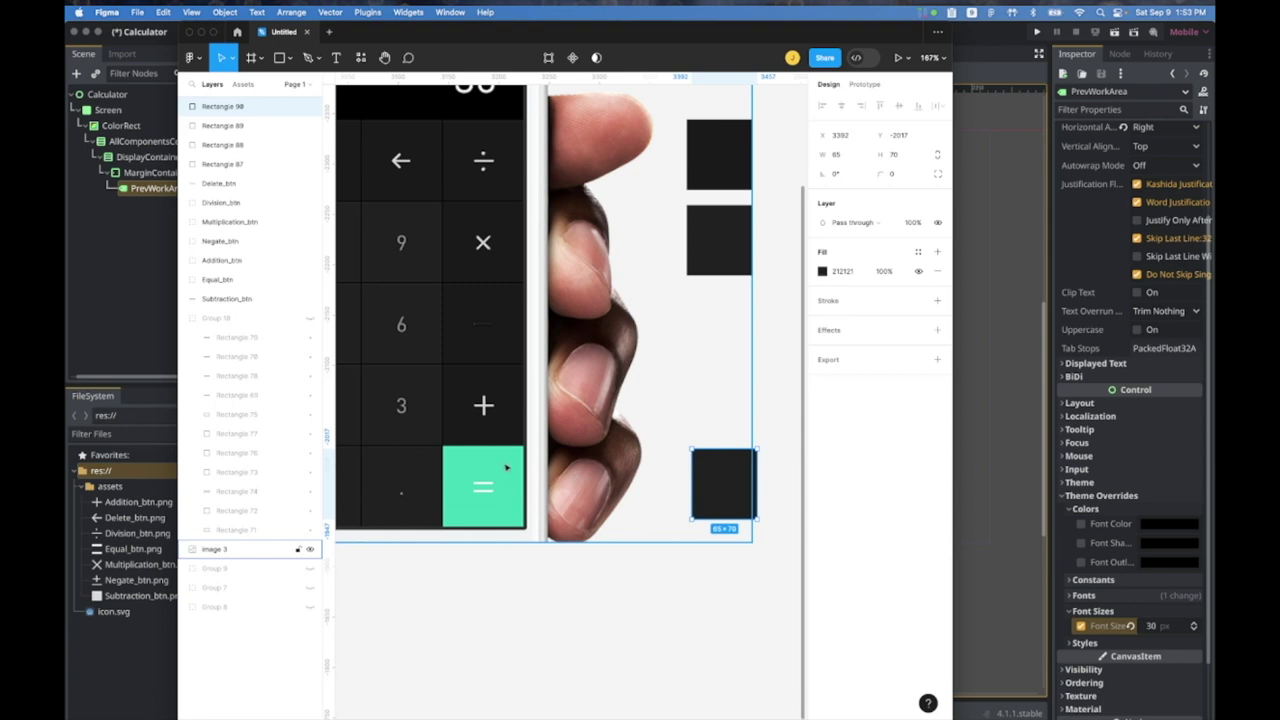
click(823, 272)
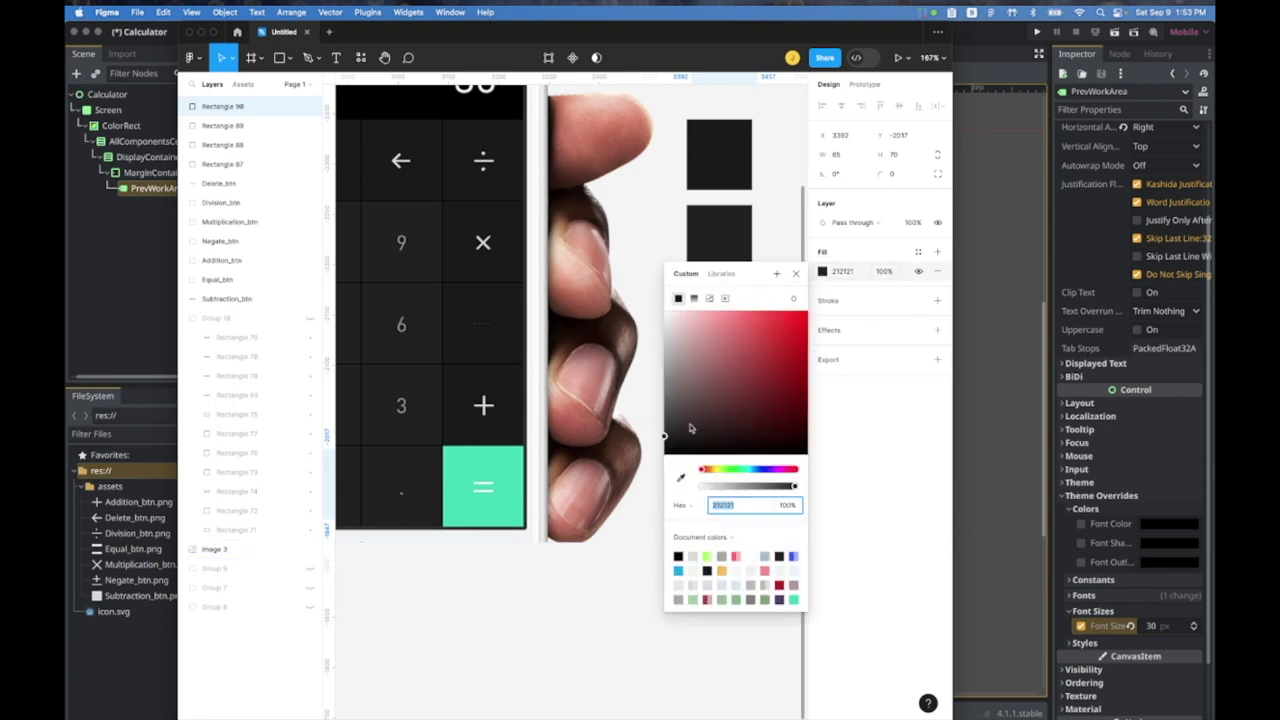
click(682, 480)
click(508, 459)
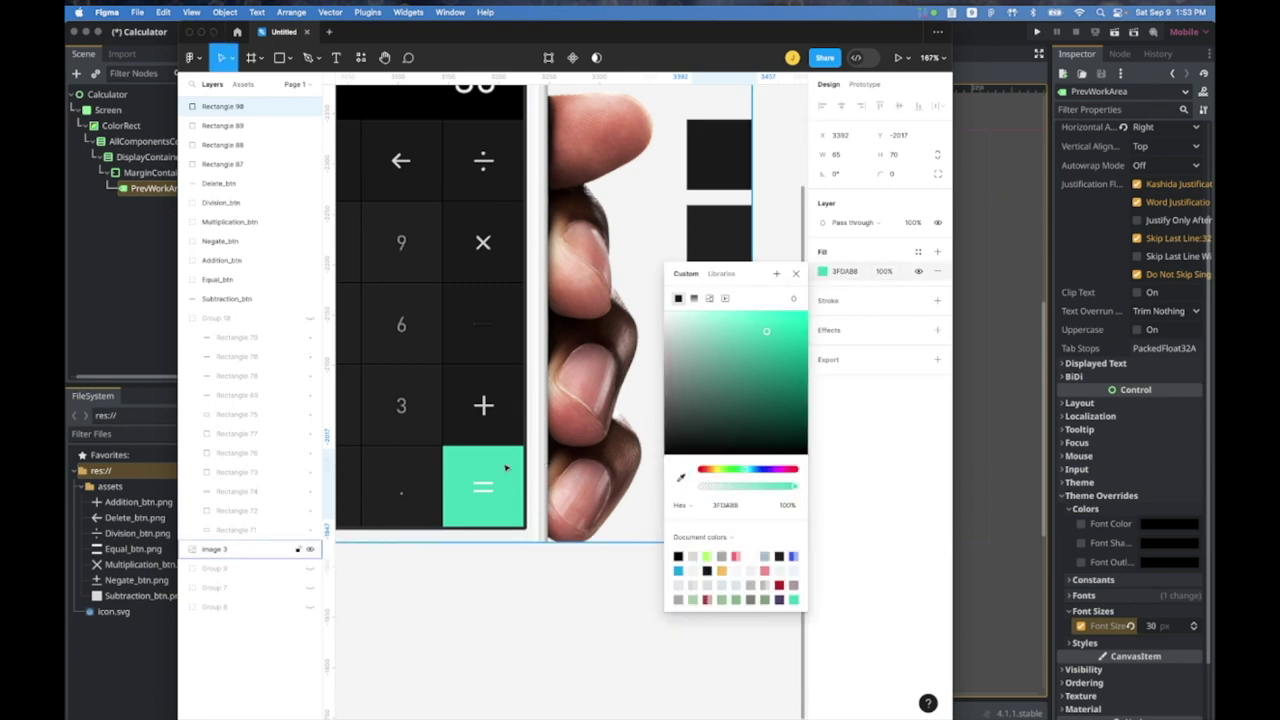
key(Escape)
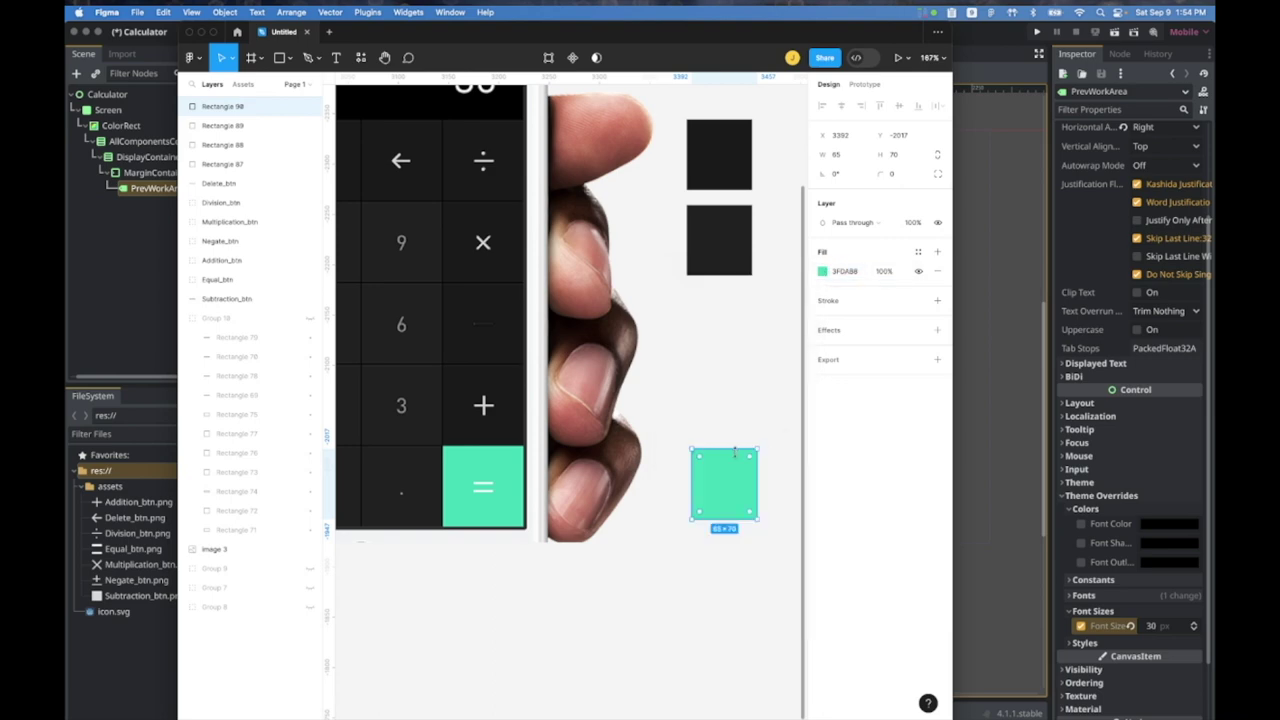
Step: Copy the grey swatch's hex value A9A9A9 and bring the Godot editor back
scroll(757, 312, up, 4)
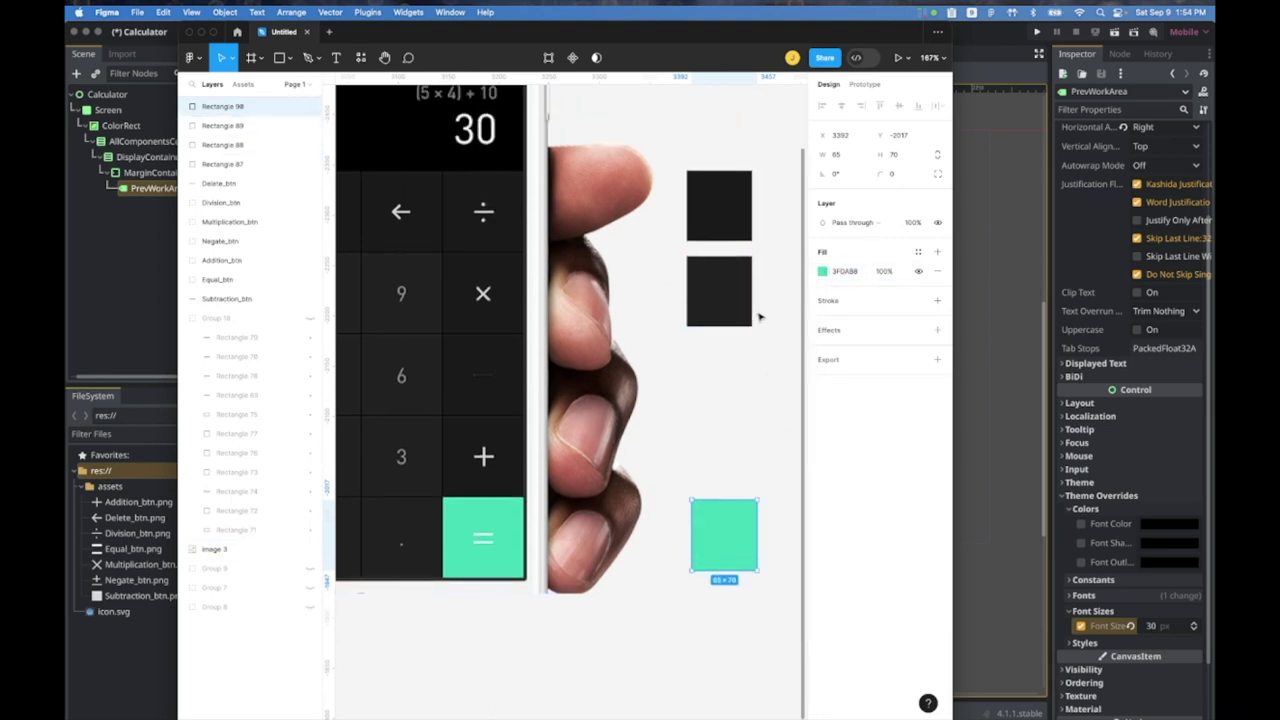
ctrl+scroll(760, 316, down, 2)
ctrl+scroll(760, 316, down, 1)
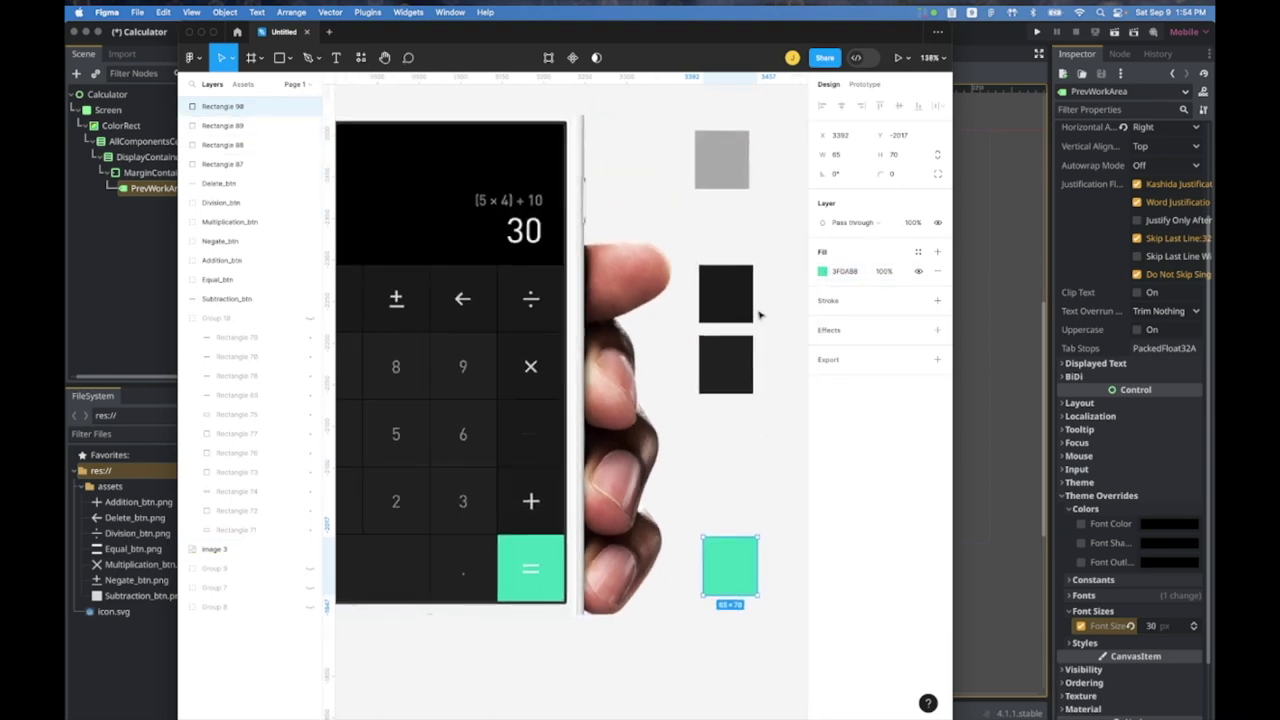
click(726, 169)
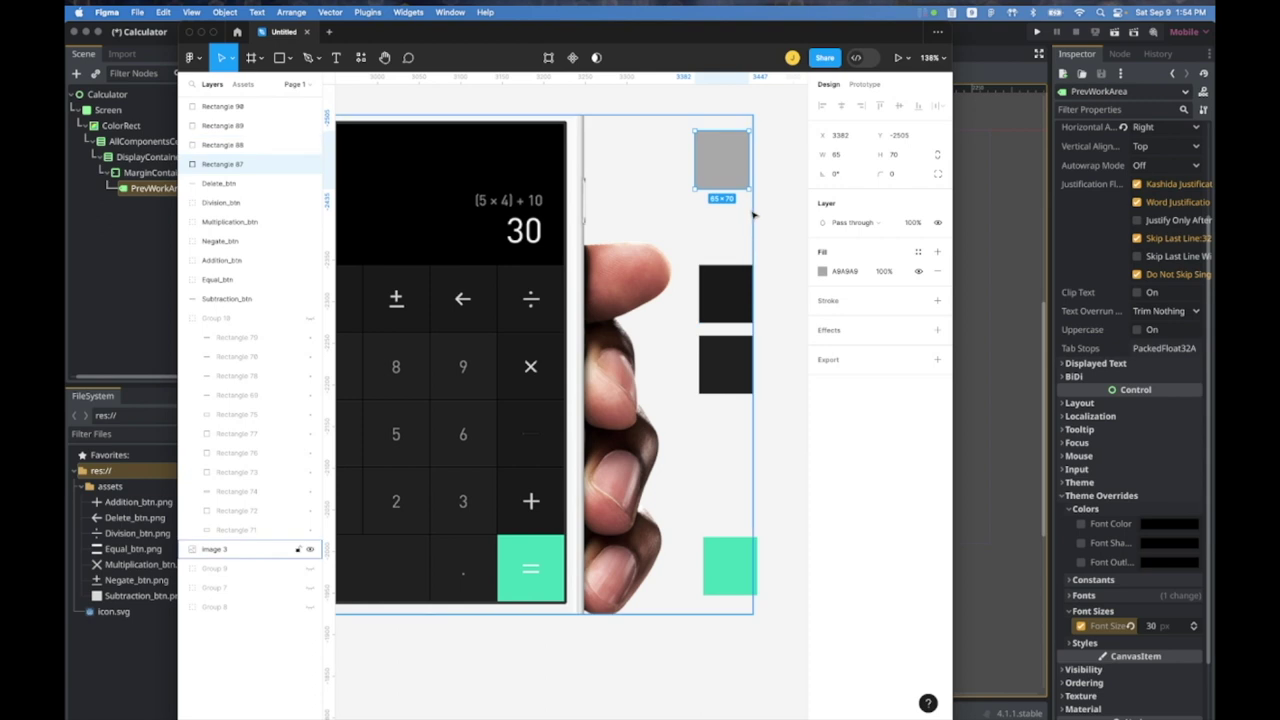
click(840, 272)
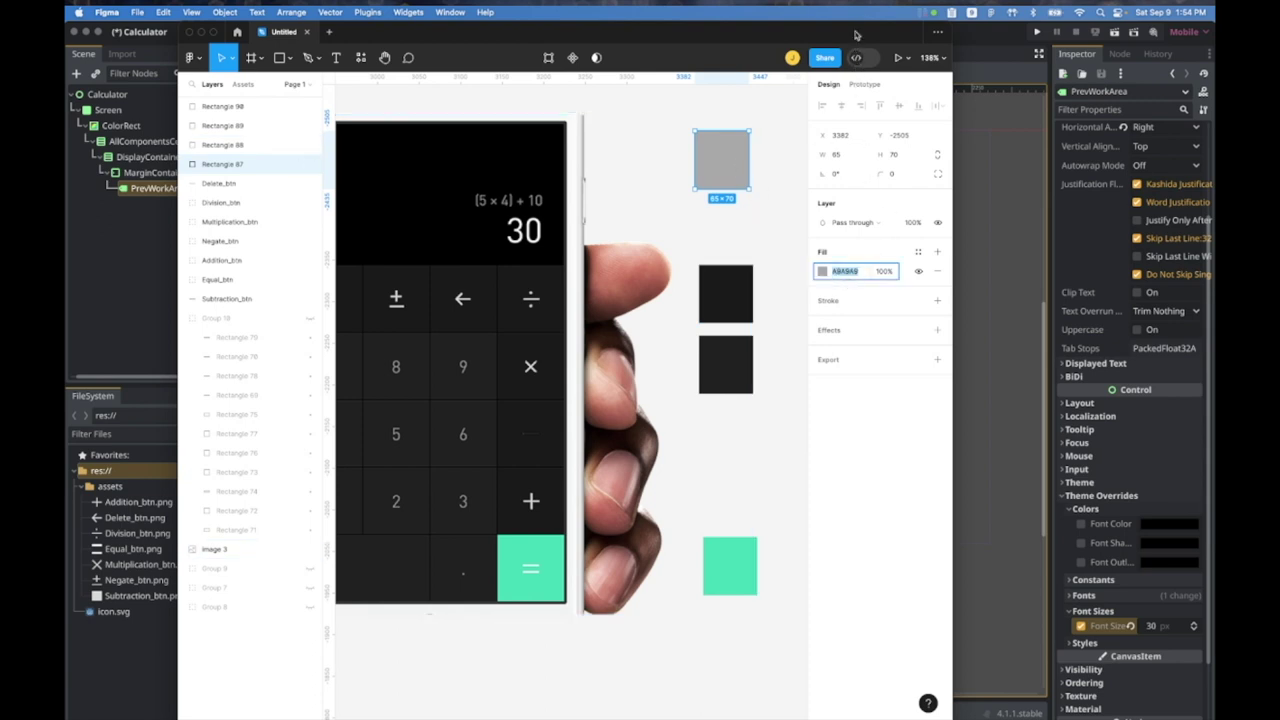
drag(858, 36, 64, 36)
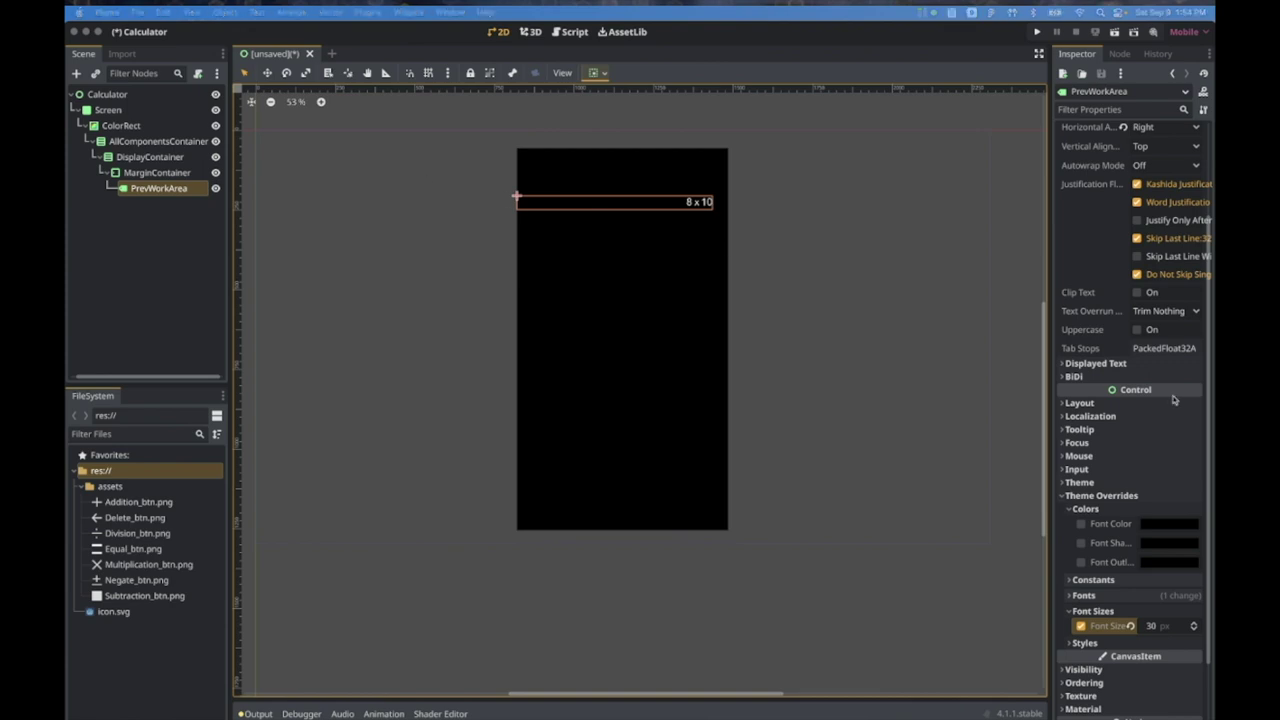
Step: Paste a9a9a9 as PrevWorkArea's font colour and save it as a colour swatch
click(1160, 523)
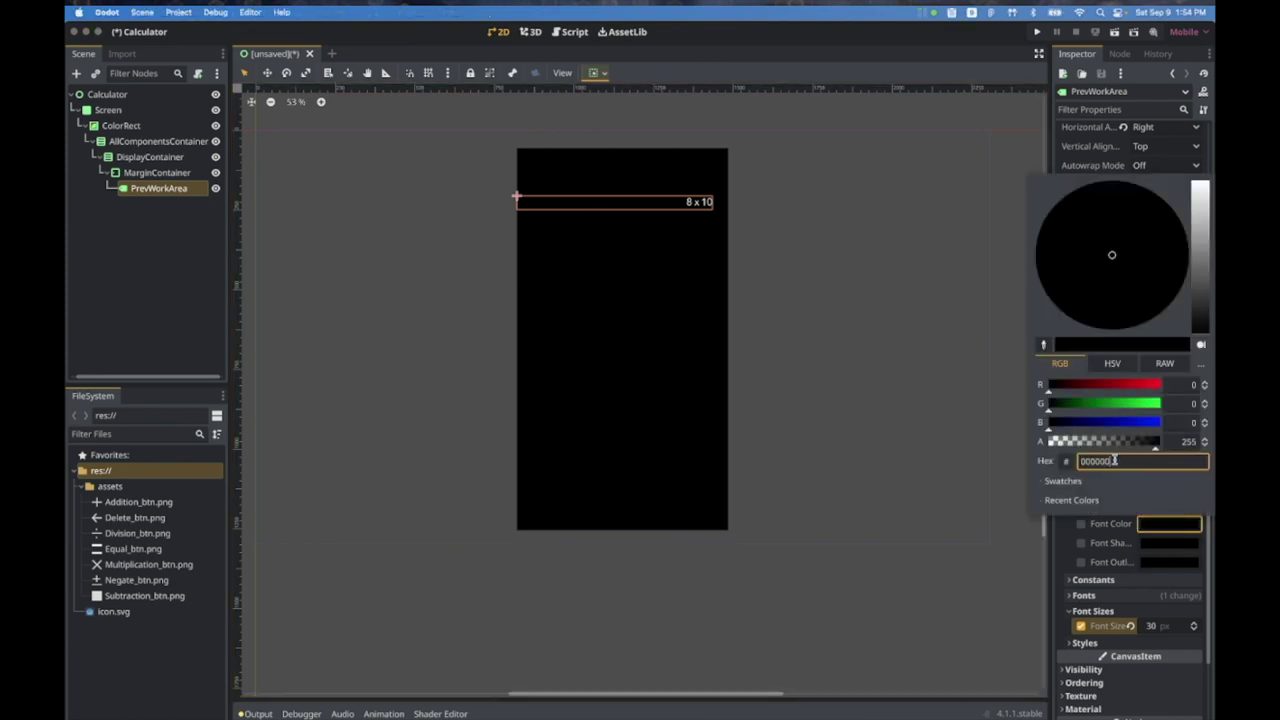
text(a9a9a9)
key(Return)
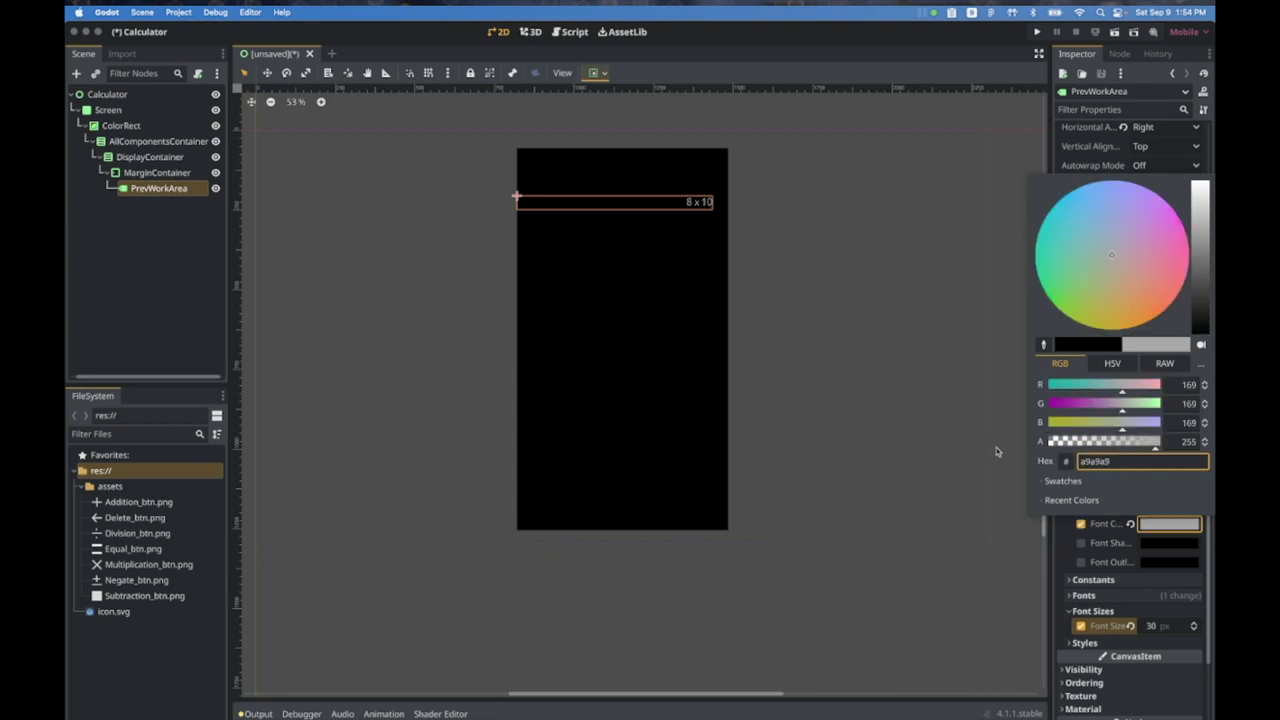
click(1060, 486)
click(1043, 500)
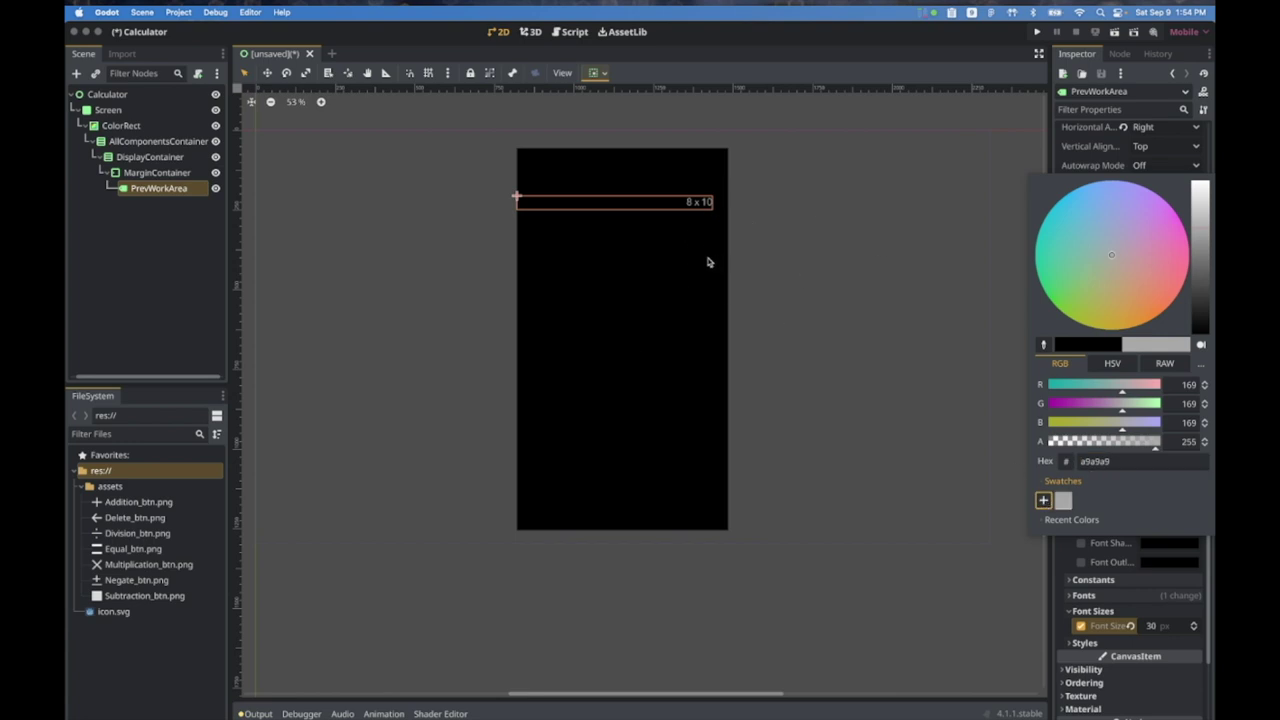
click(672, 206)
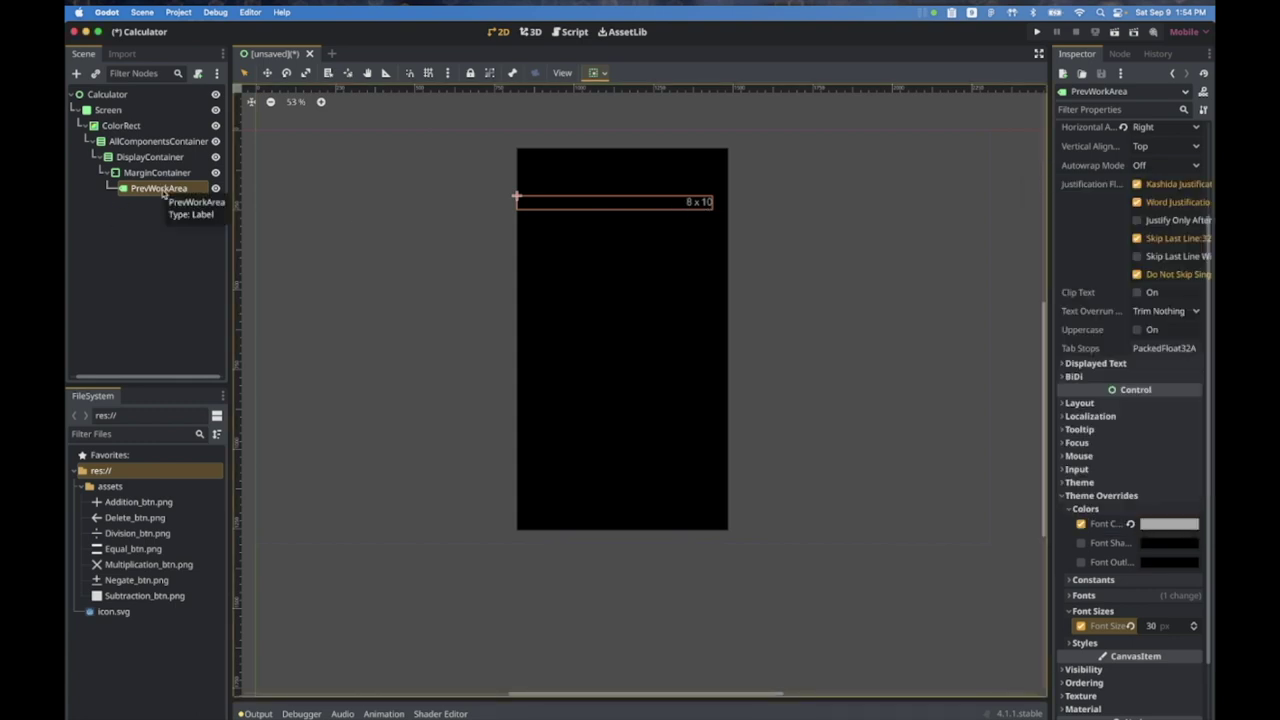
Step: Duplicate PrevWorkArea, change the copy's text from '8 x 10' to '80', and rename it WorkArea
key(super+d)
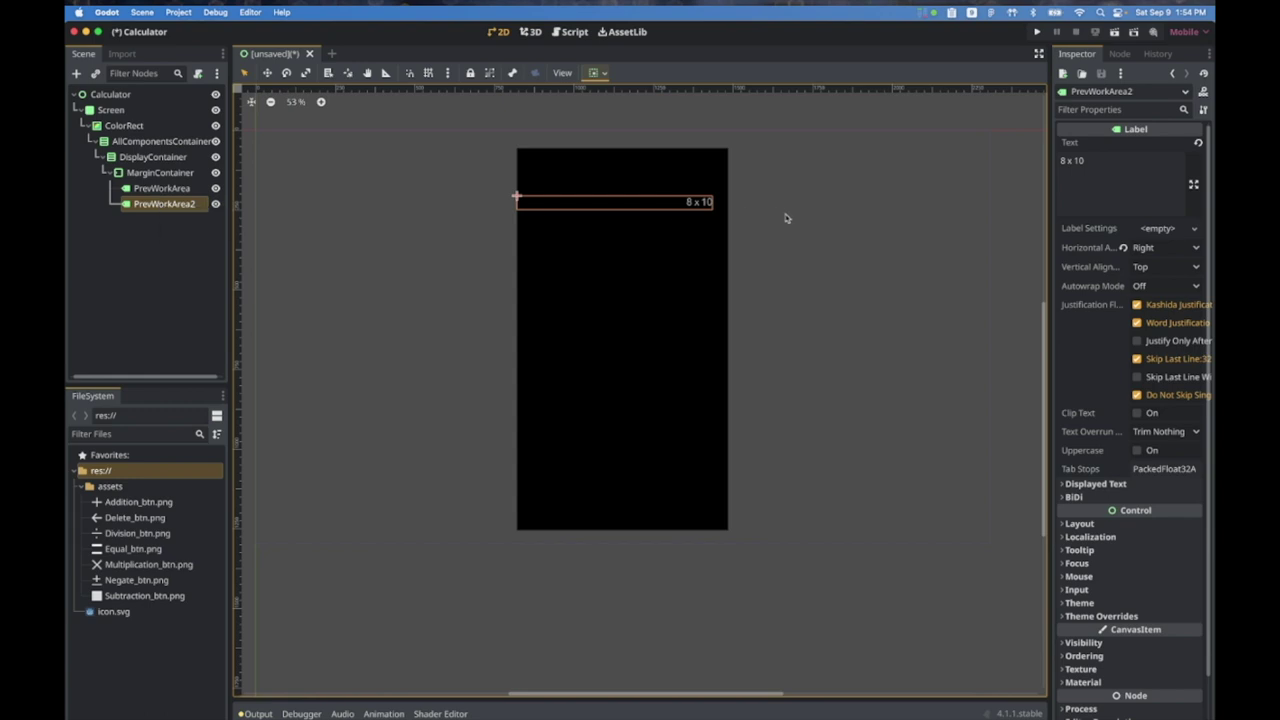
triple_click(1084, 156)
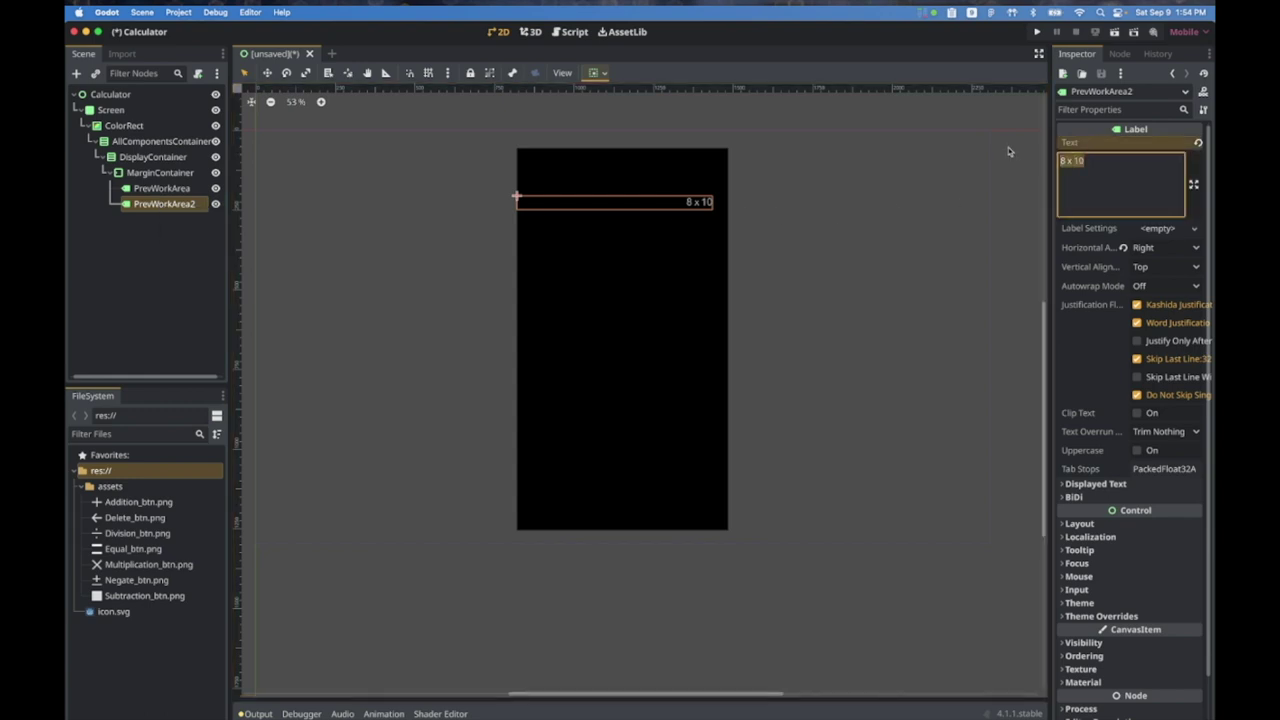
text(80)
click(161, 209)
double_click(161, 205)
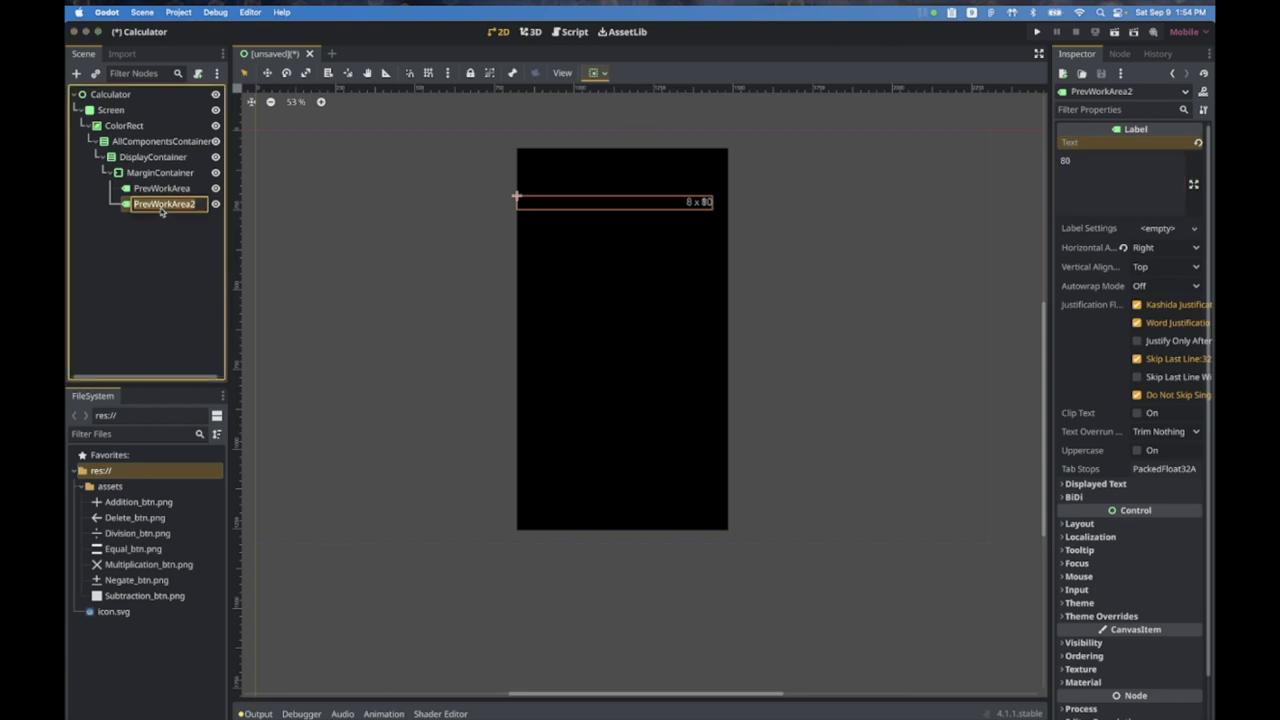
text(WorkArea)
key(Return)
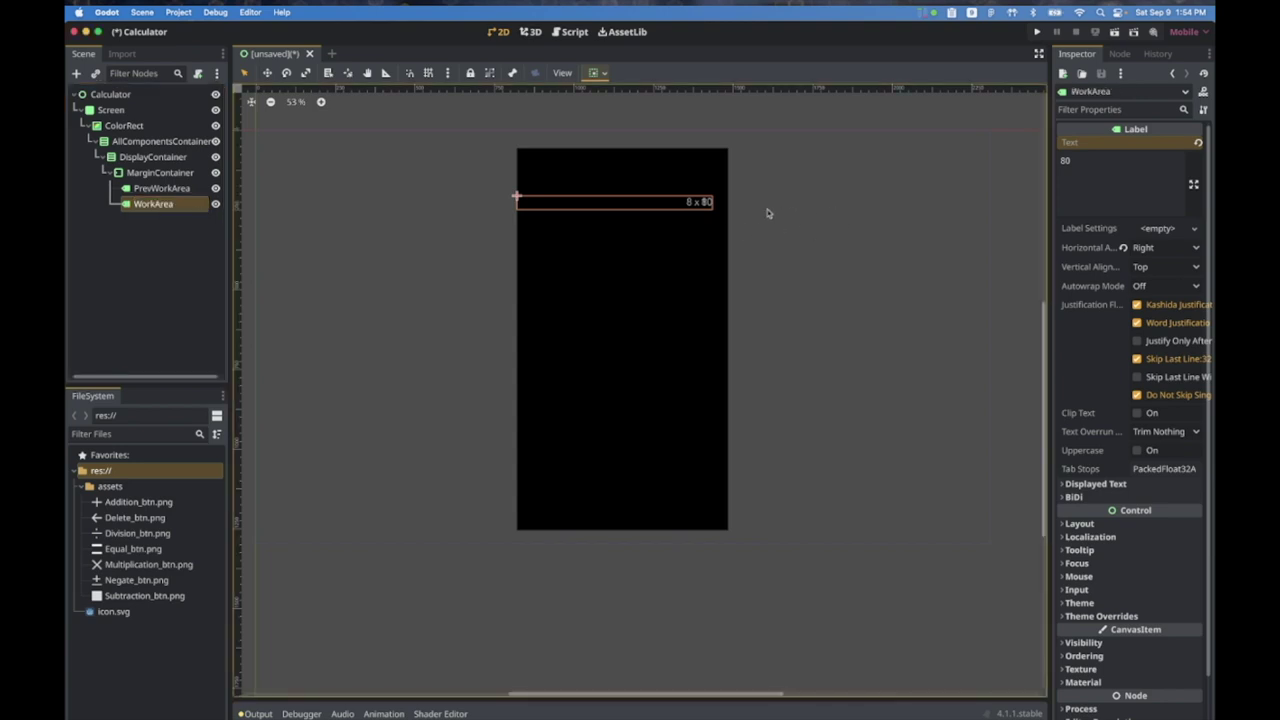
Step: Add a VBoxContainer child under MarginContainer
click(160, 174)
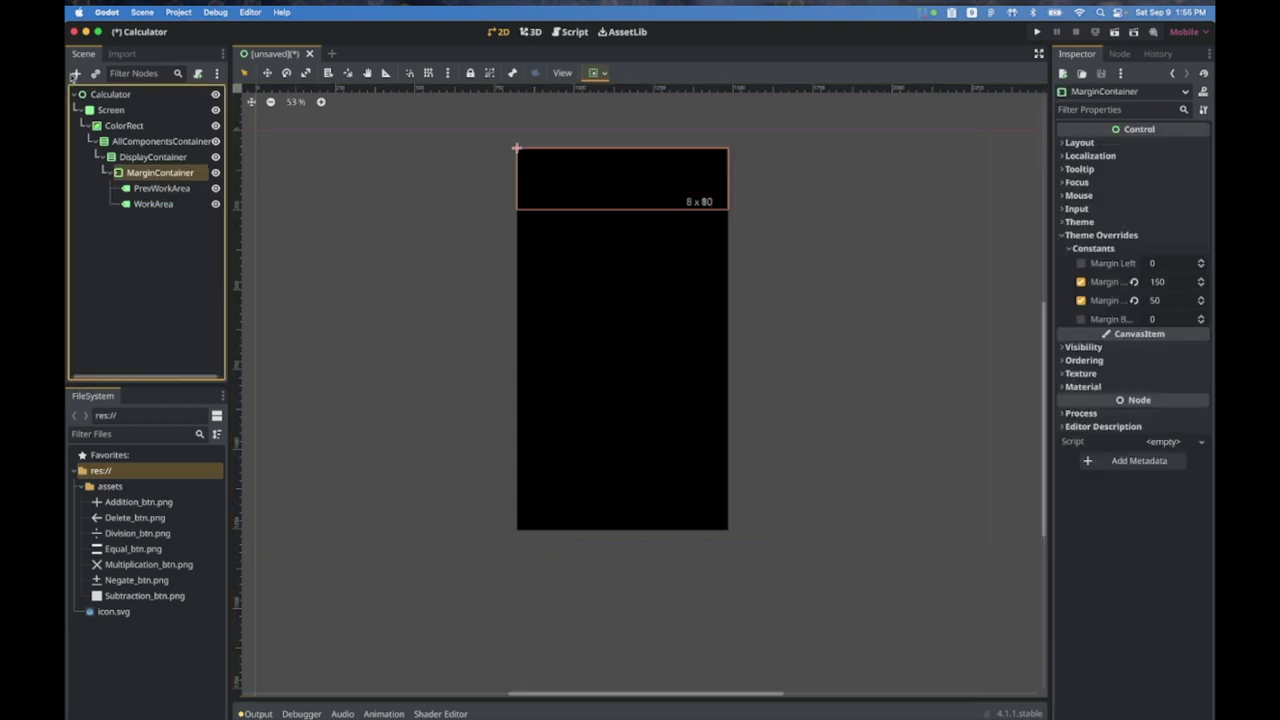
click(76, 73)
double_click(416, 419)
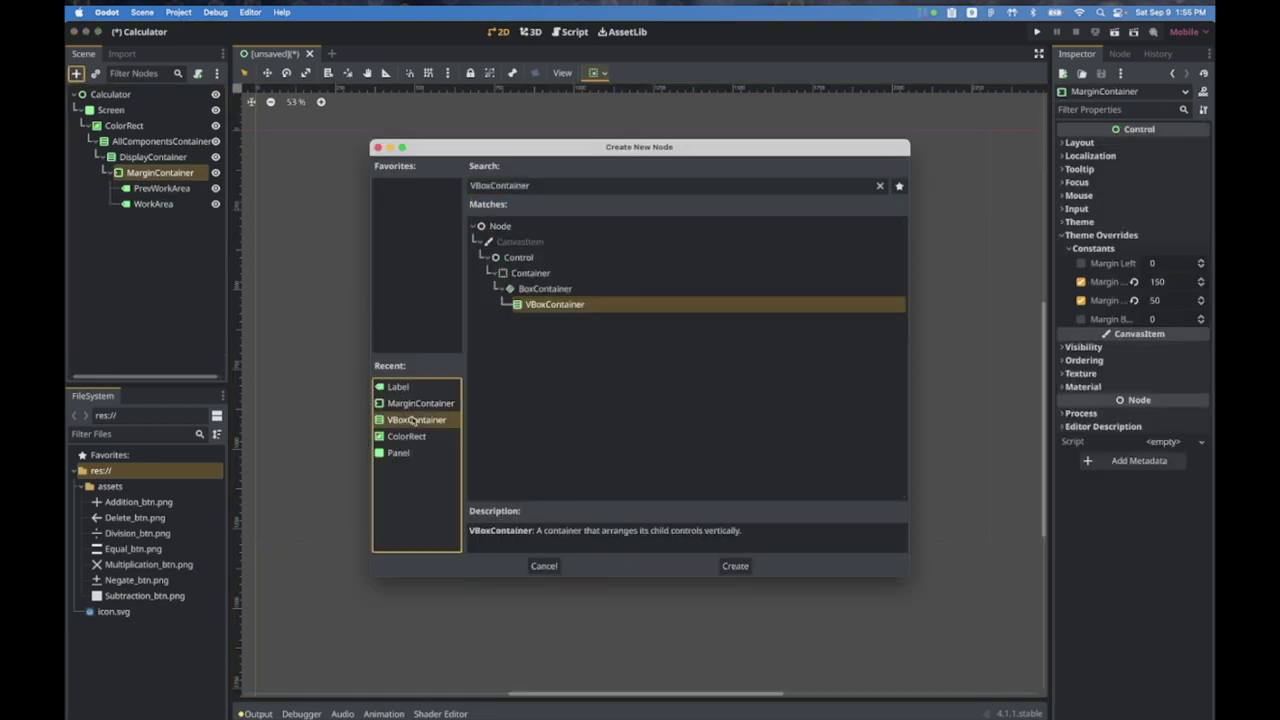
Step: Move PrevWorkArea and WorkArea into the new VBoxContainer so 80 stacks below 8 x 10
click(176, 204)
shift+click(167, 192)
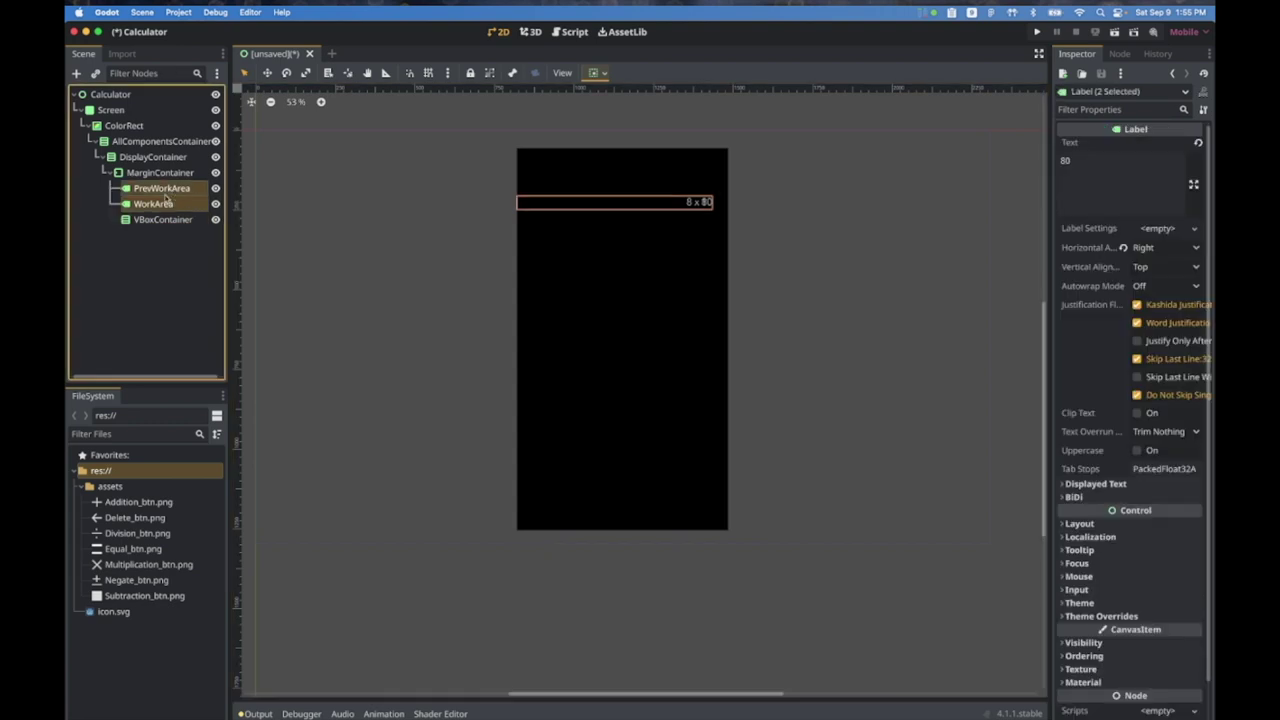
drag(160, 205, 163, 220)
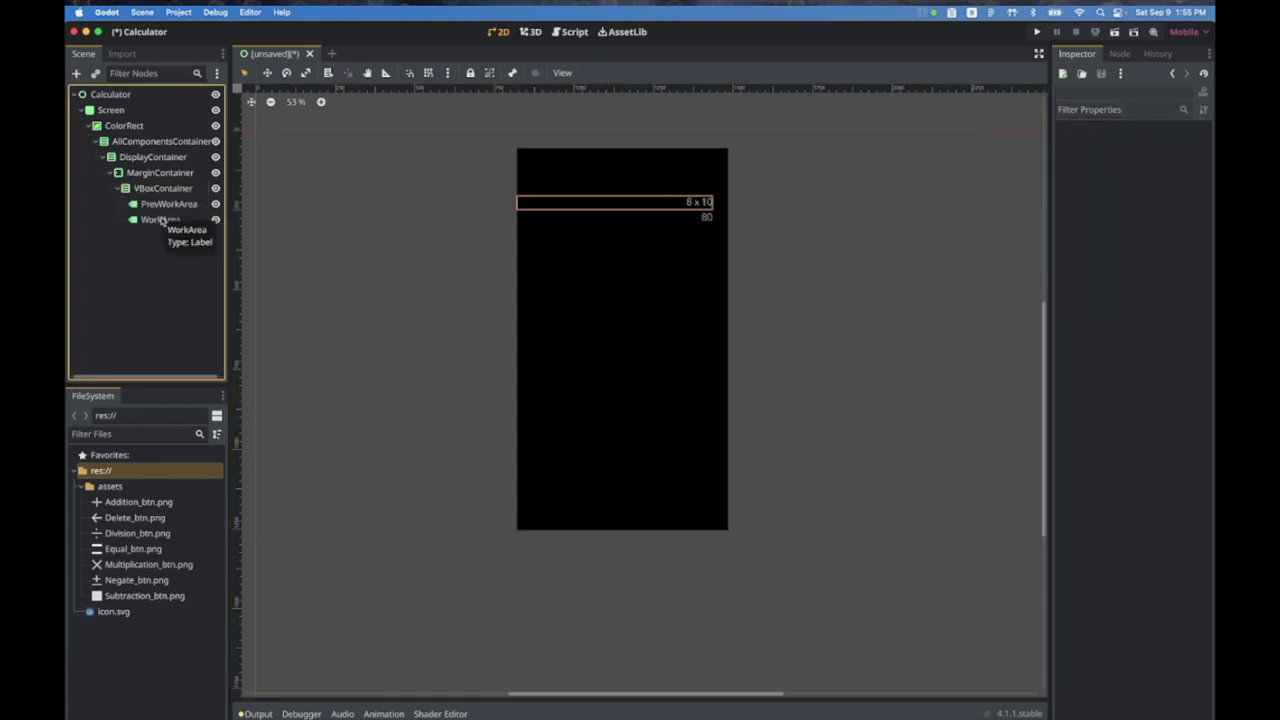
click(157, 221)
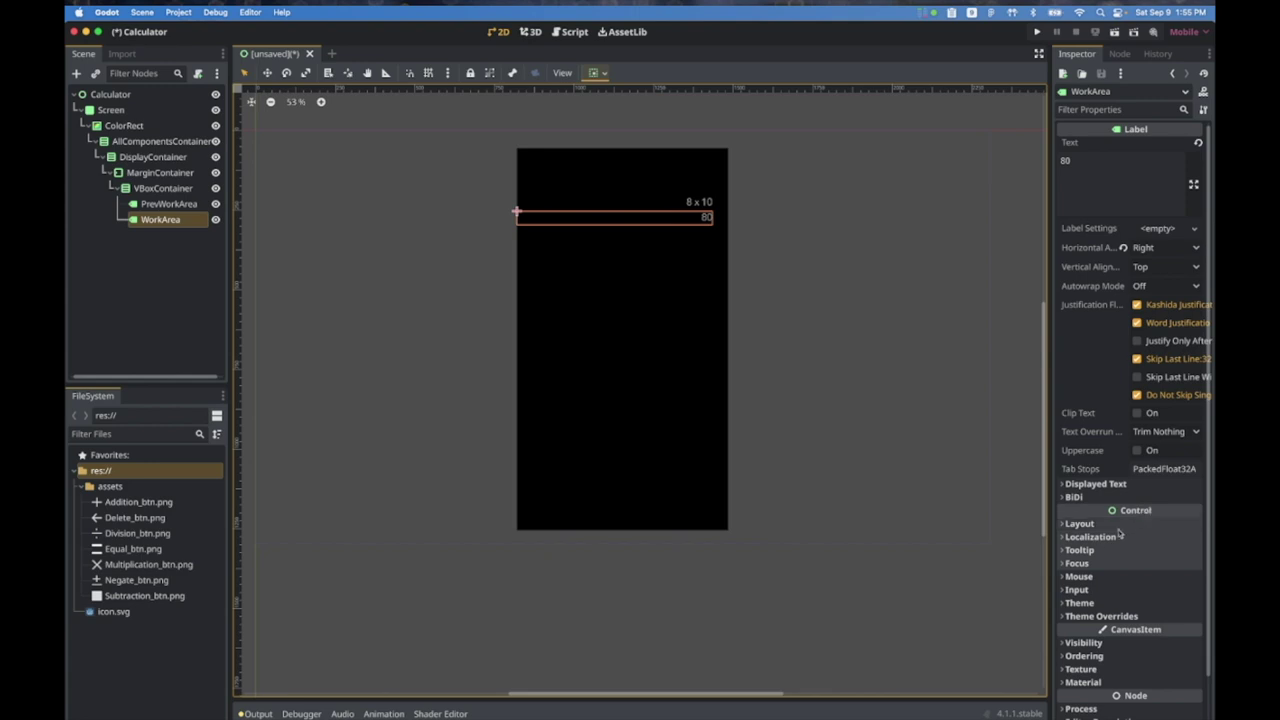
Step: Override WorkArea's font colour to white (ffffff)
scroll(1105, 538, down, 1)
scroll(1105, 537, down, 3)
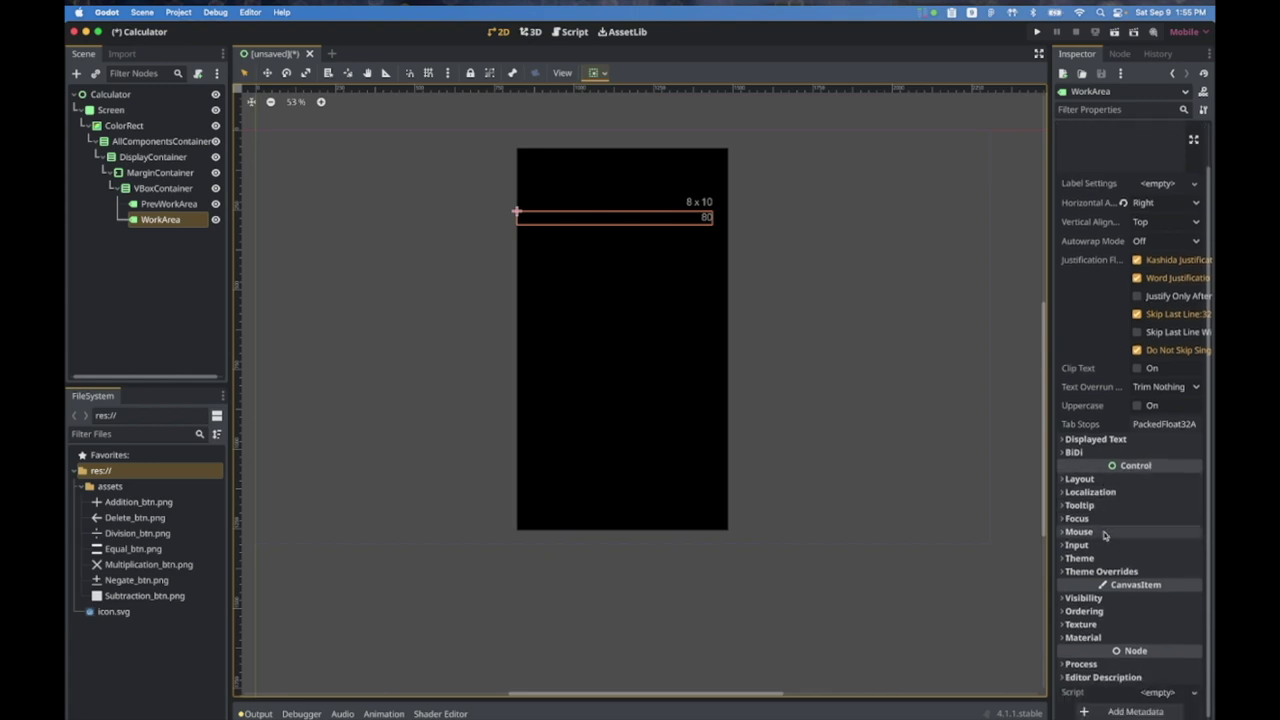
click(1094, 571)
click(1086, 584)
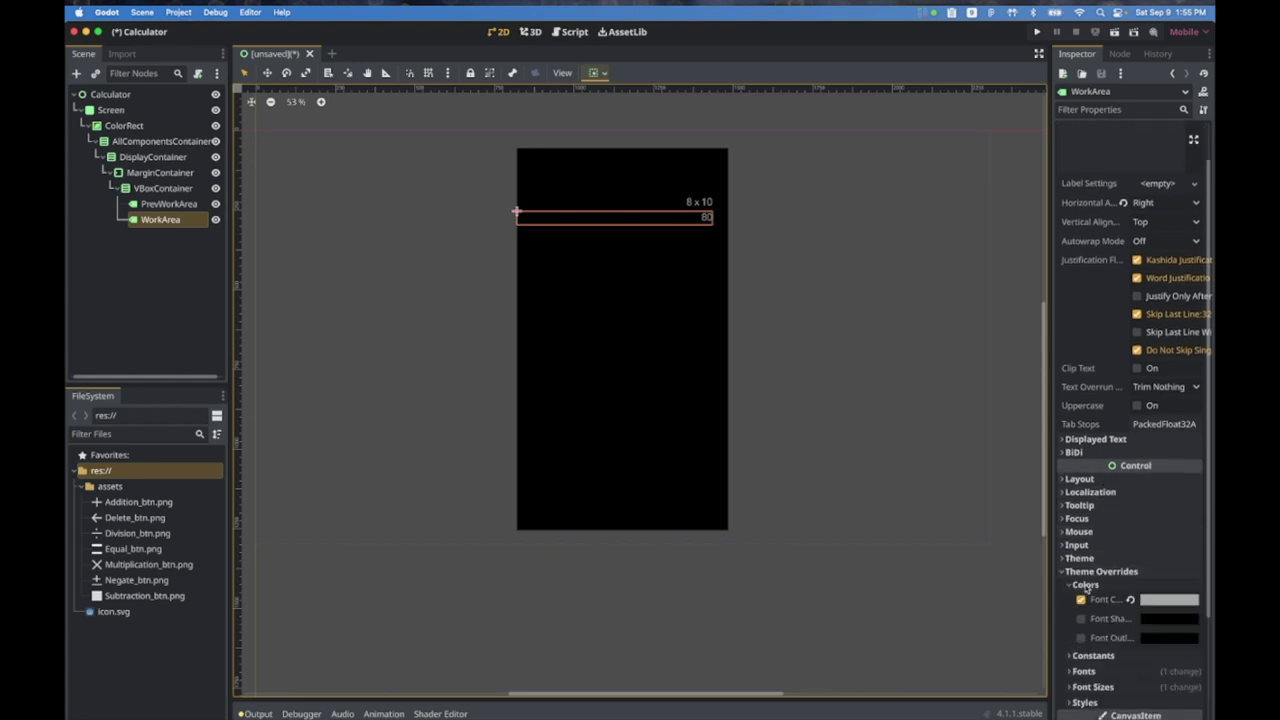
click(1157, 601)
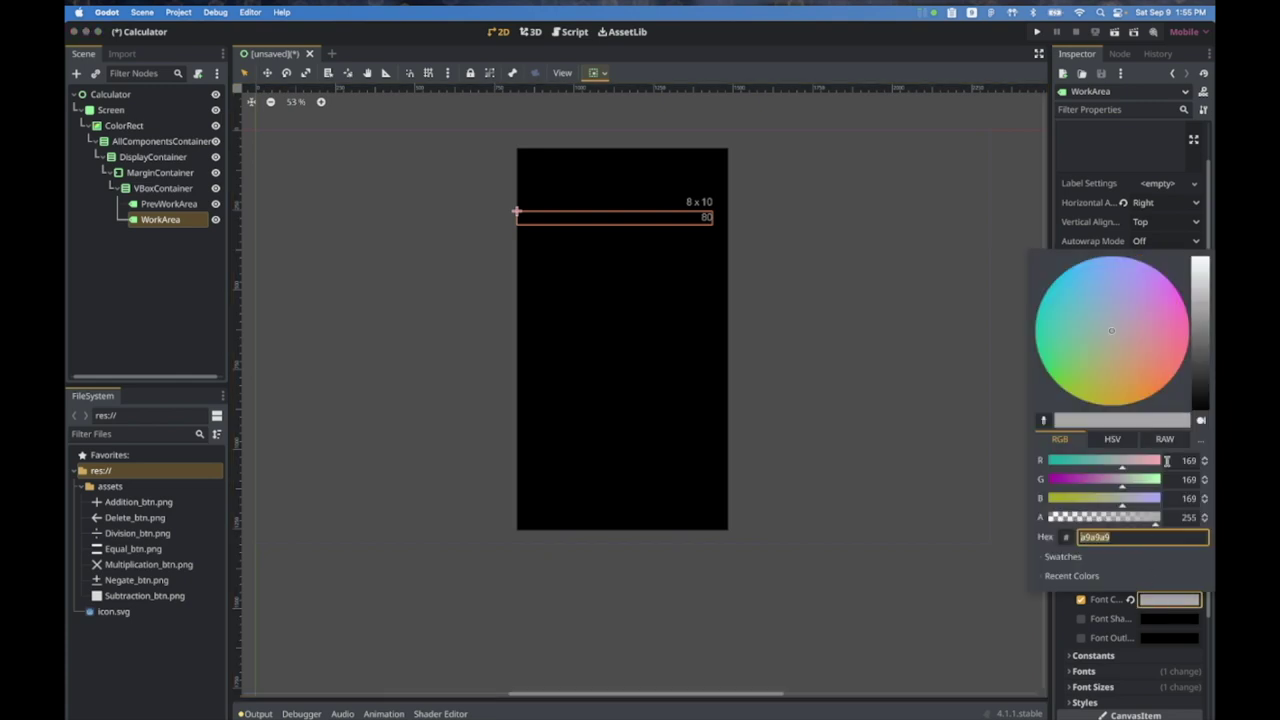
drag(1205, 265, 1204, 250)
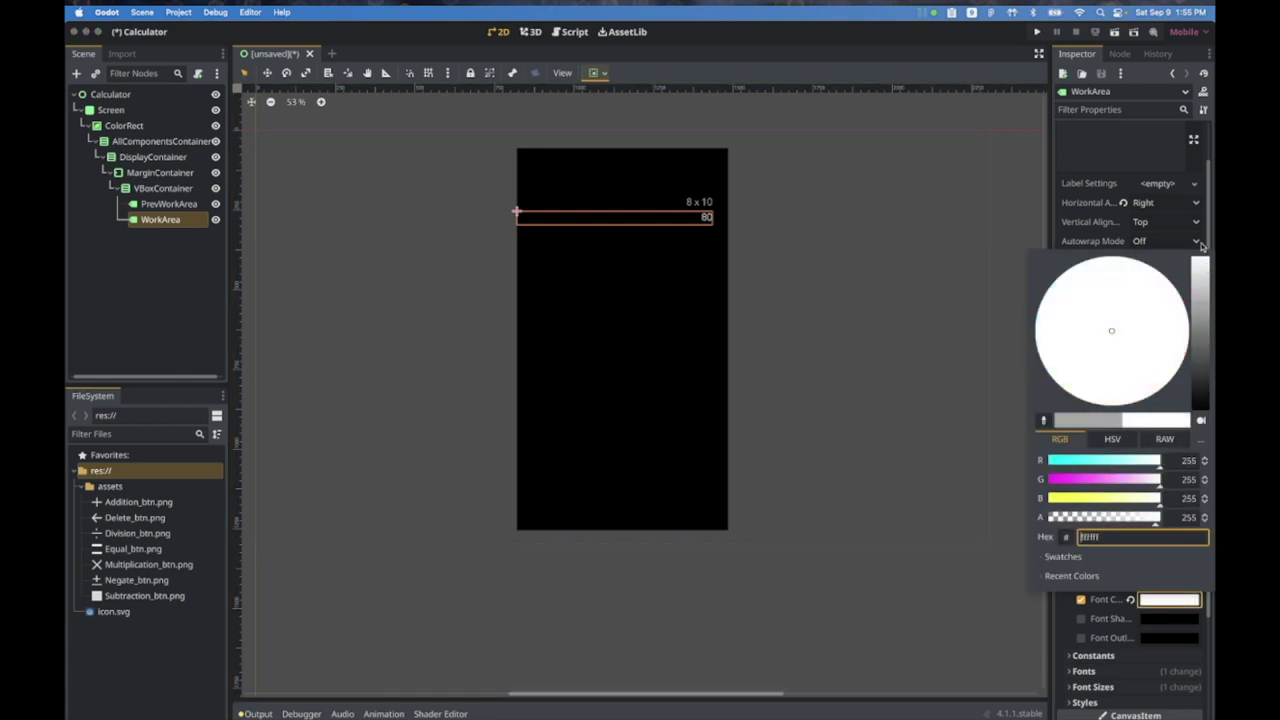
click(1055, 617)
Step: Set WorkArea's font size override to 90
scroll(1150, 580, down, 3)
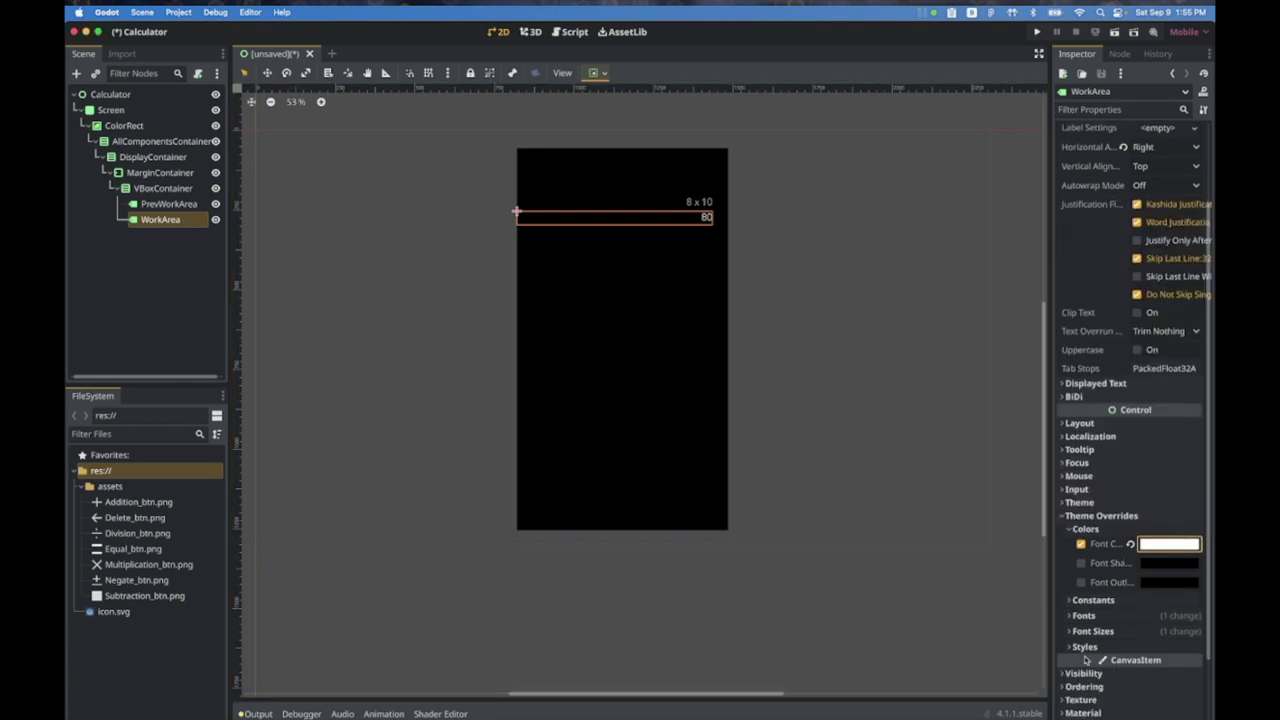
click(1177, 570)
click(1158, 585)
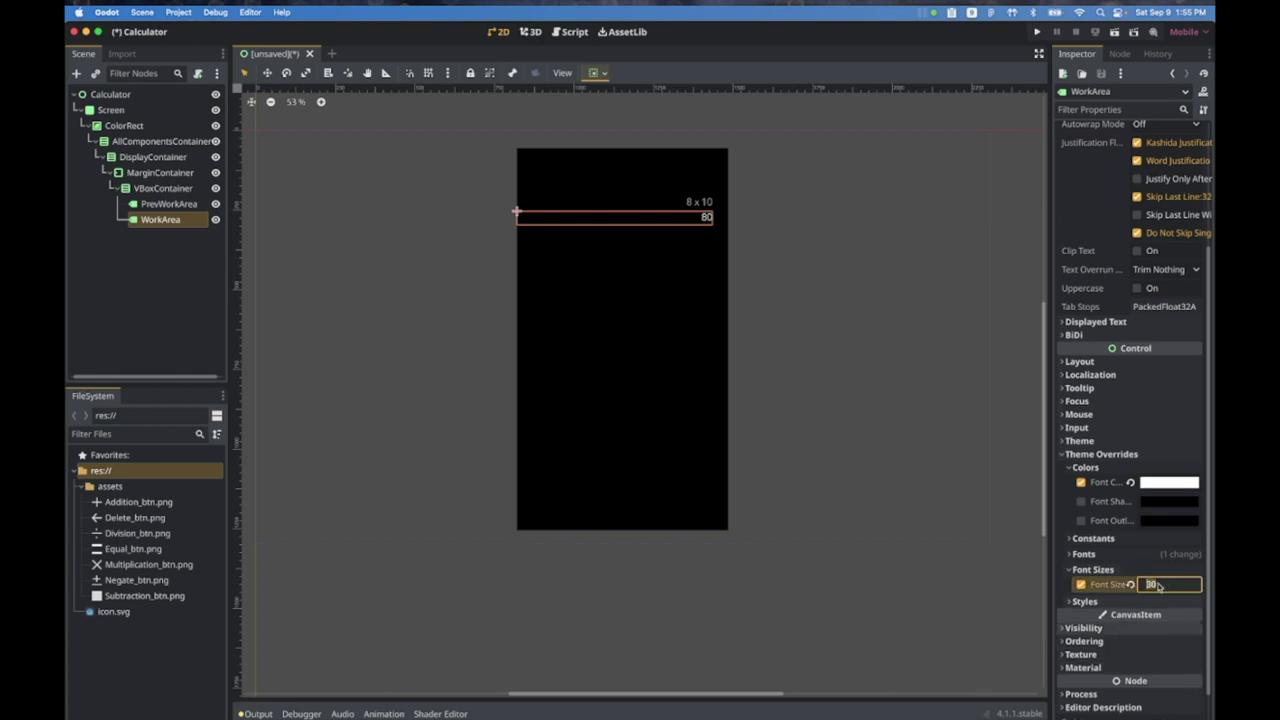
text(90)
key(Return)
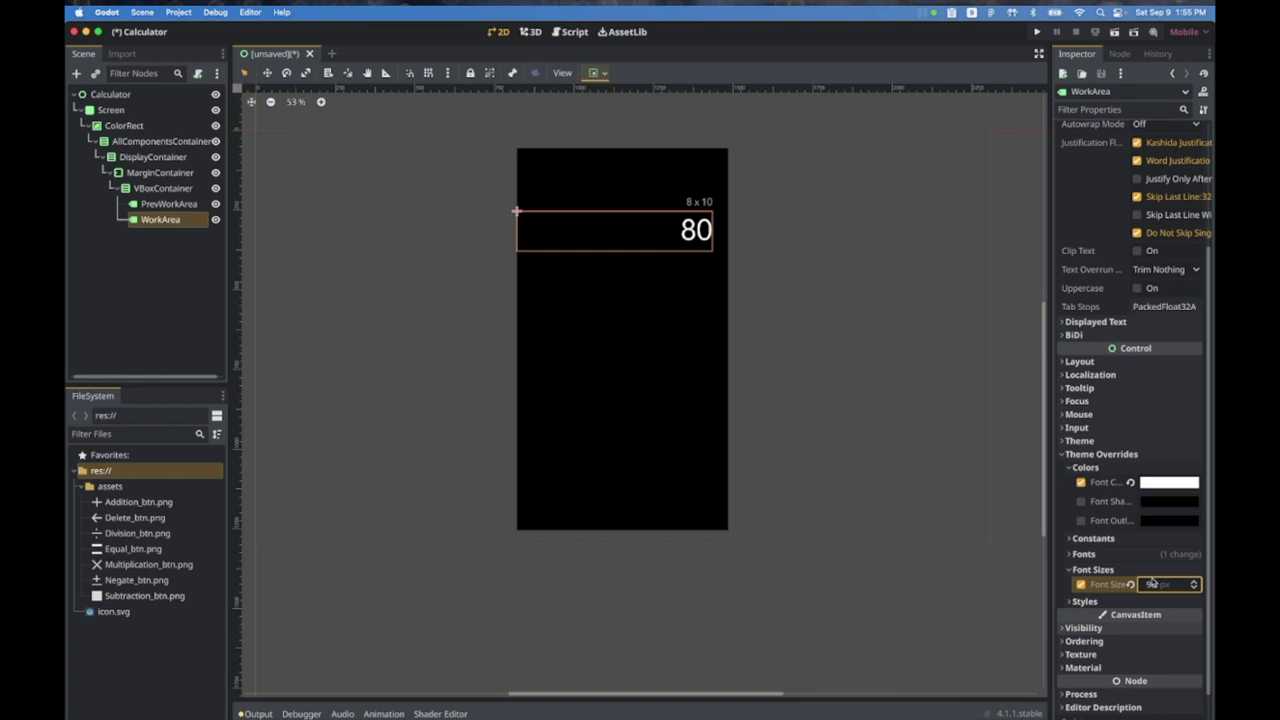
click(745, 258)
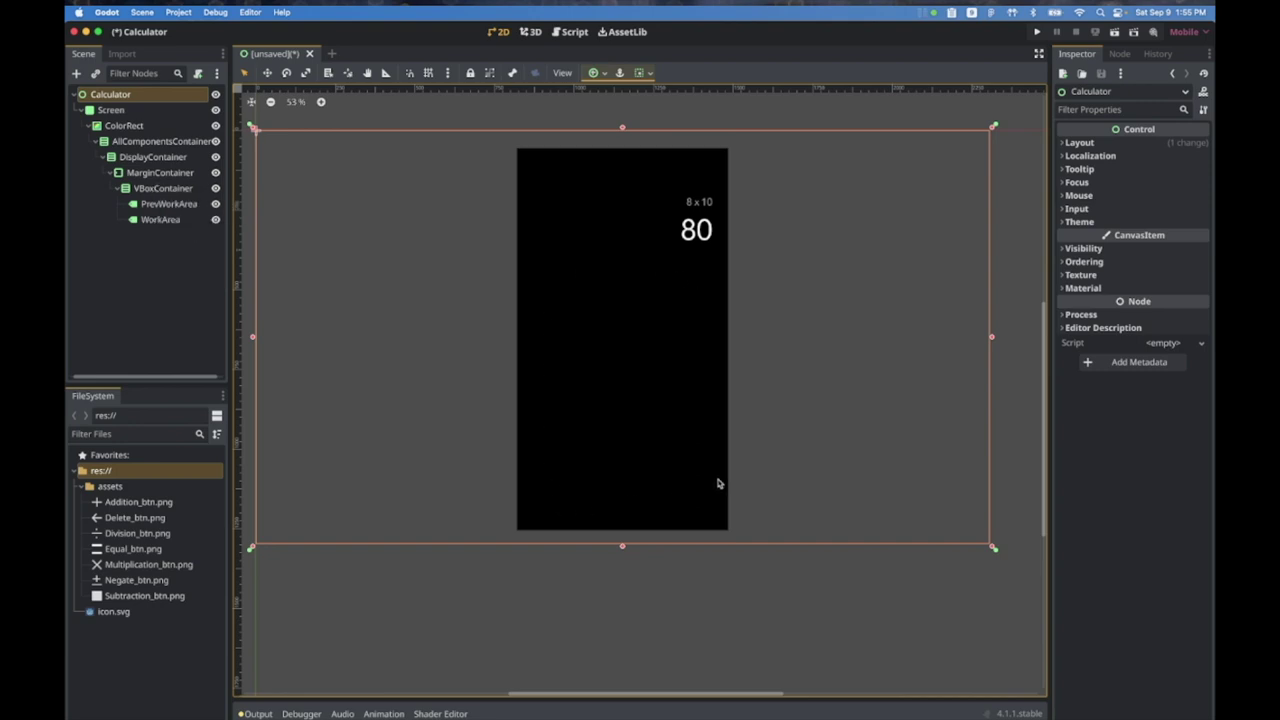
Step: Create a VBoxContainer child of AllComponentsContainer, below DisplayContainer, named AllButtons
click(133, 157)
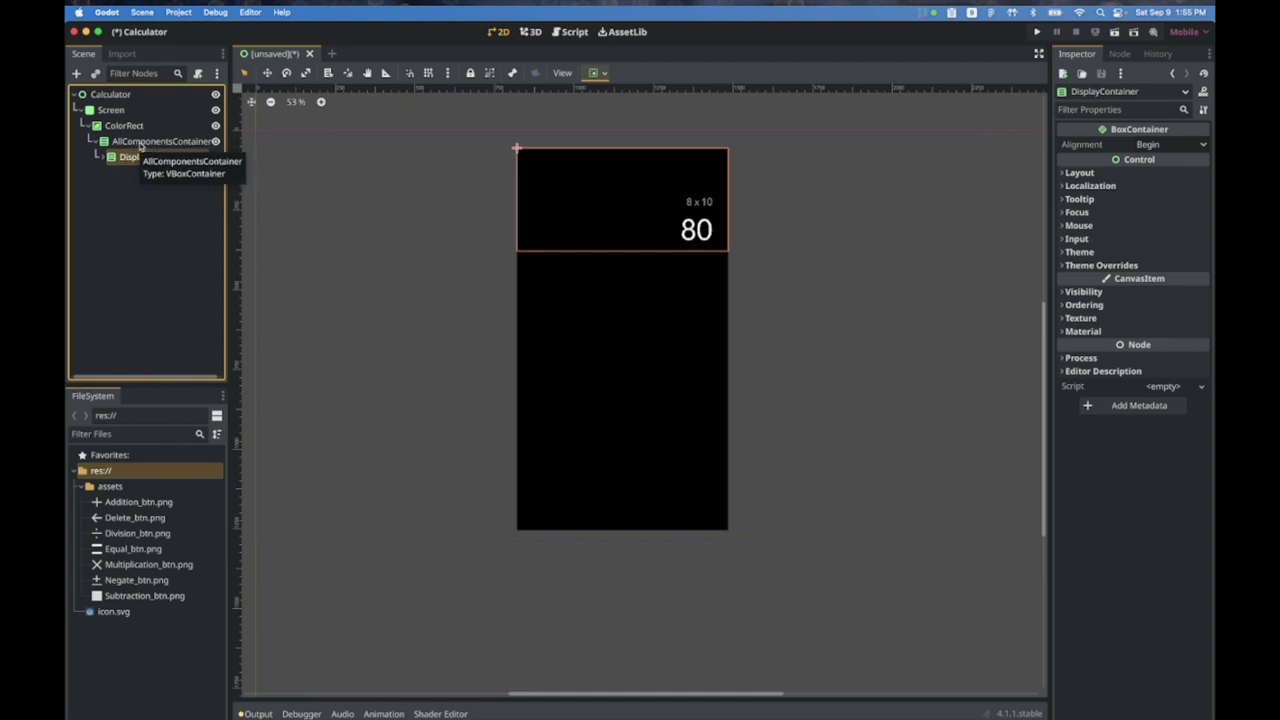
click(141, 143)
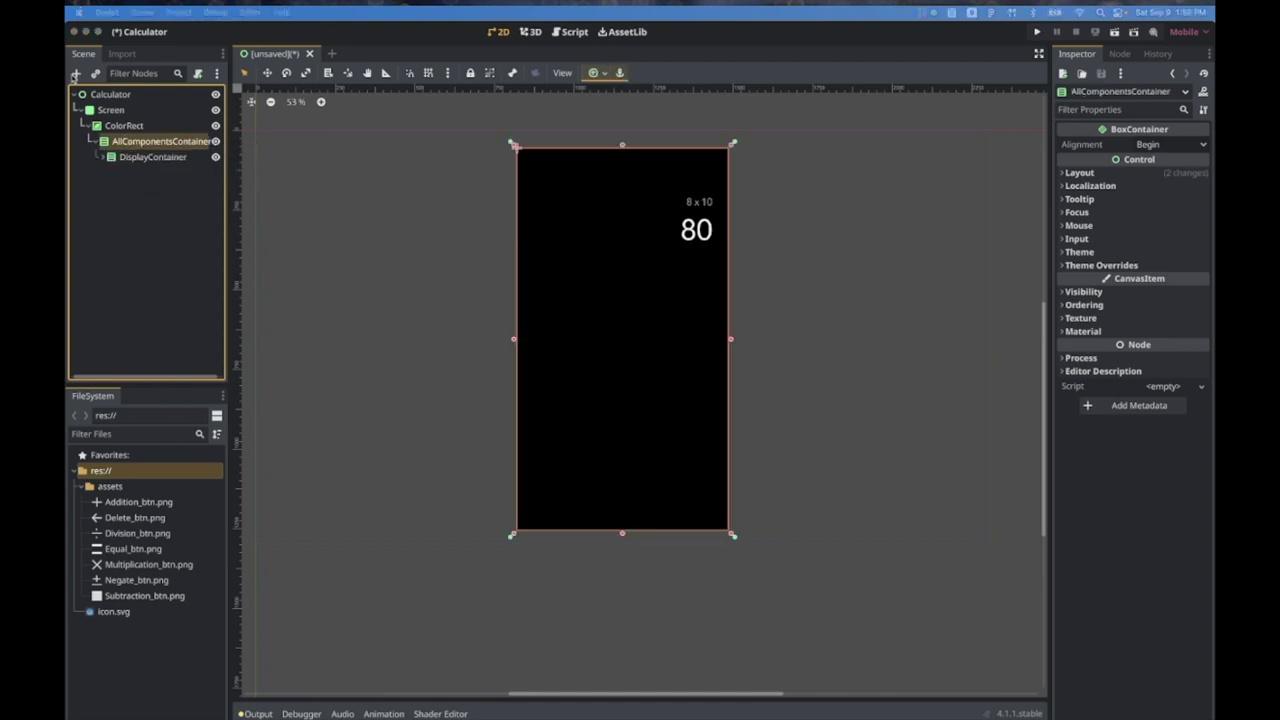
click(77, 74)
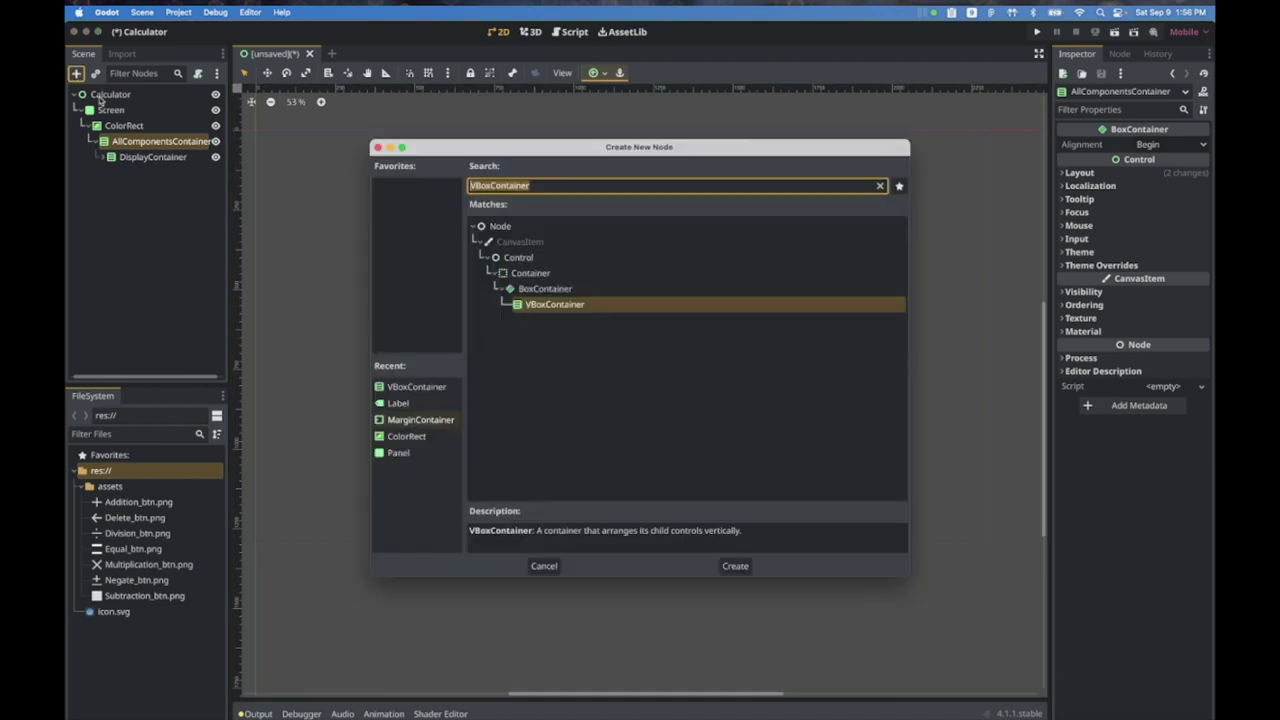
double_click(562, 304)
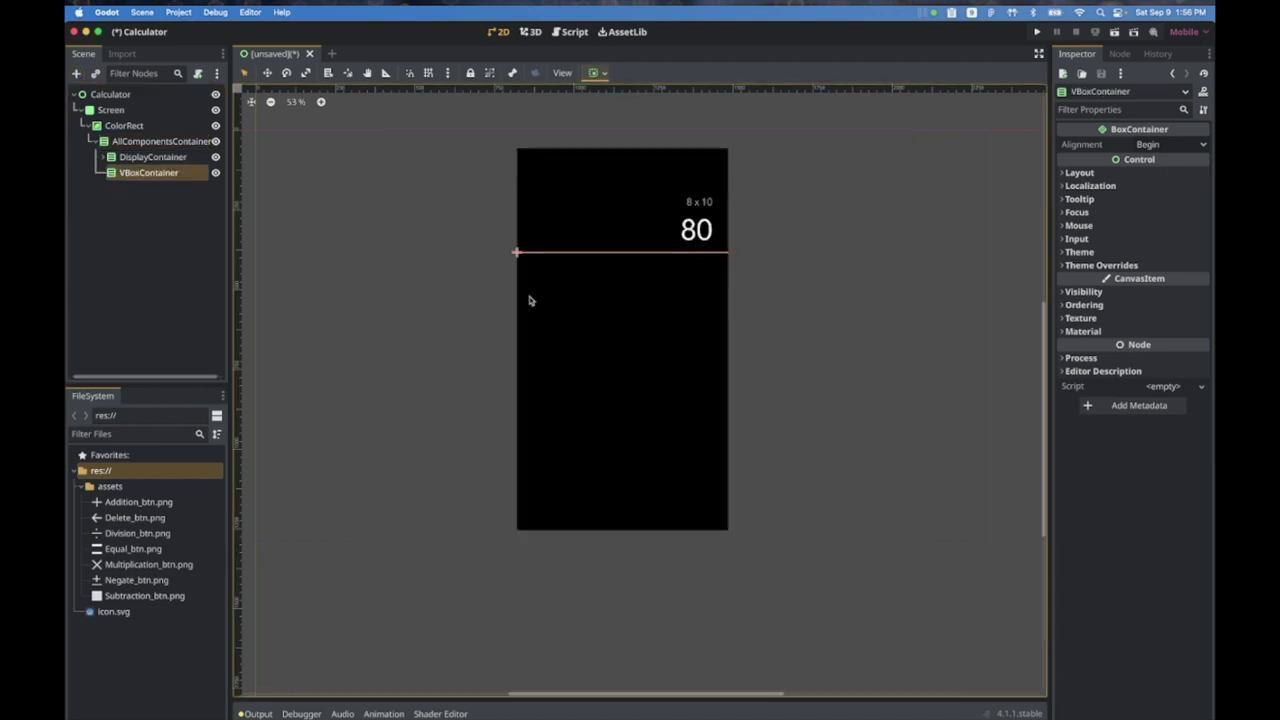
double_click(127, 178)
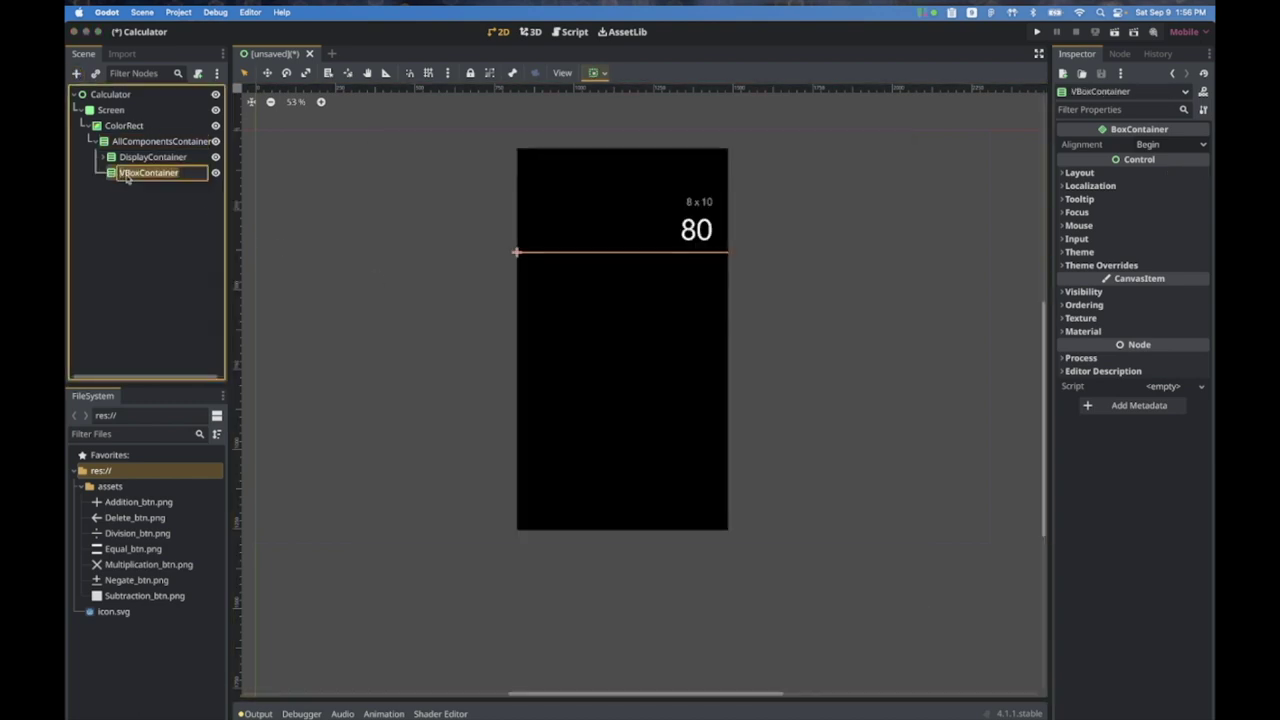
text(AllButtons)
key(Return)
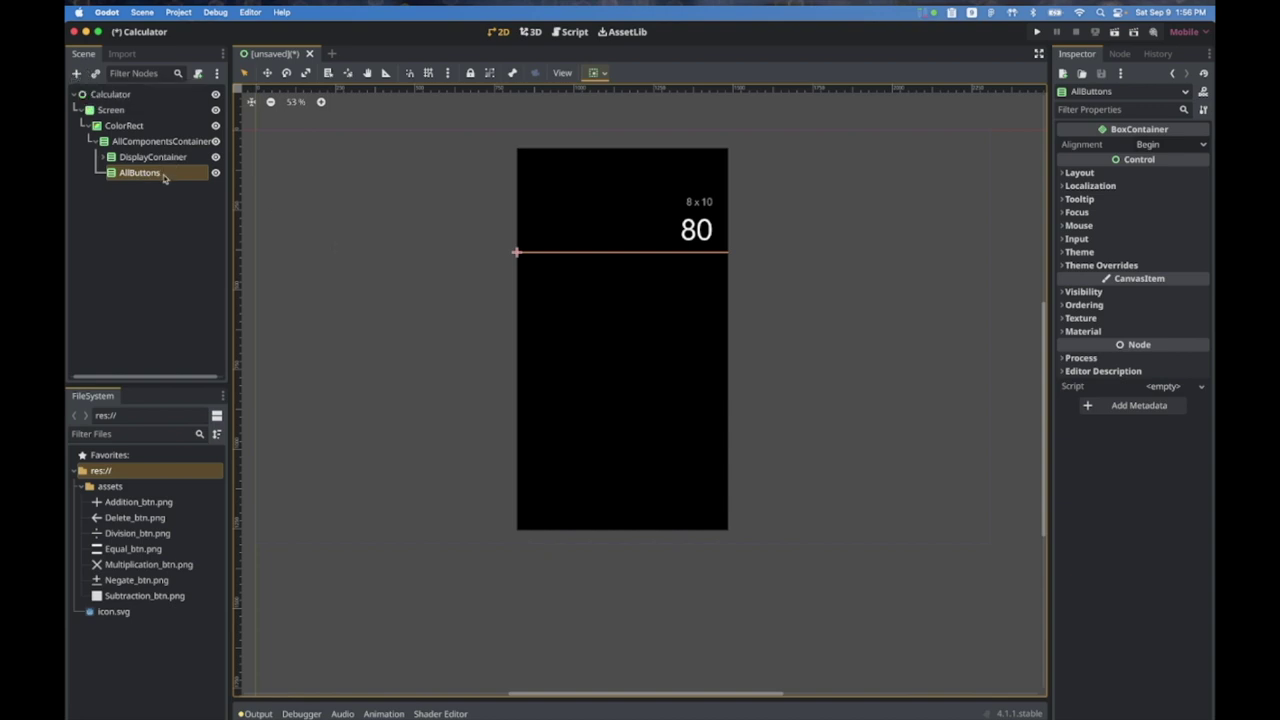
Step: Add a GridContainer and an HBoxContainer as children of AllButtons
click(76, 74)
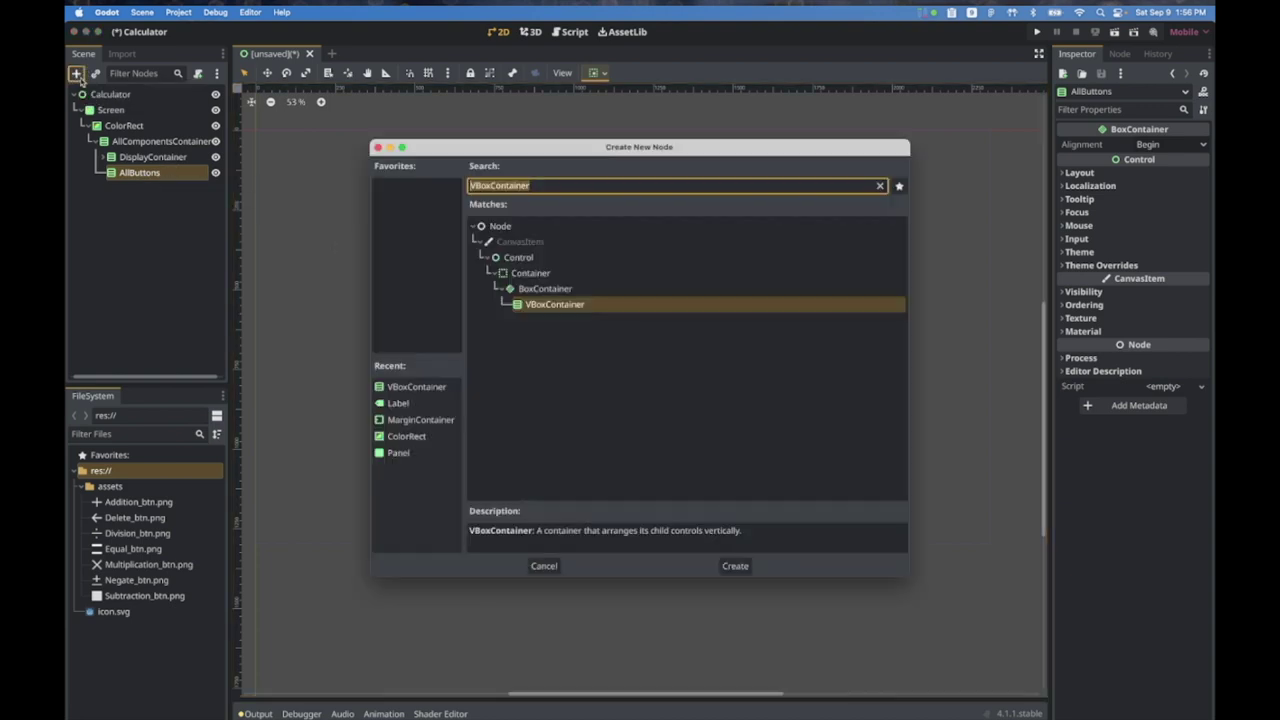
text(G)
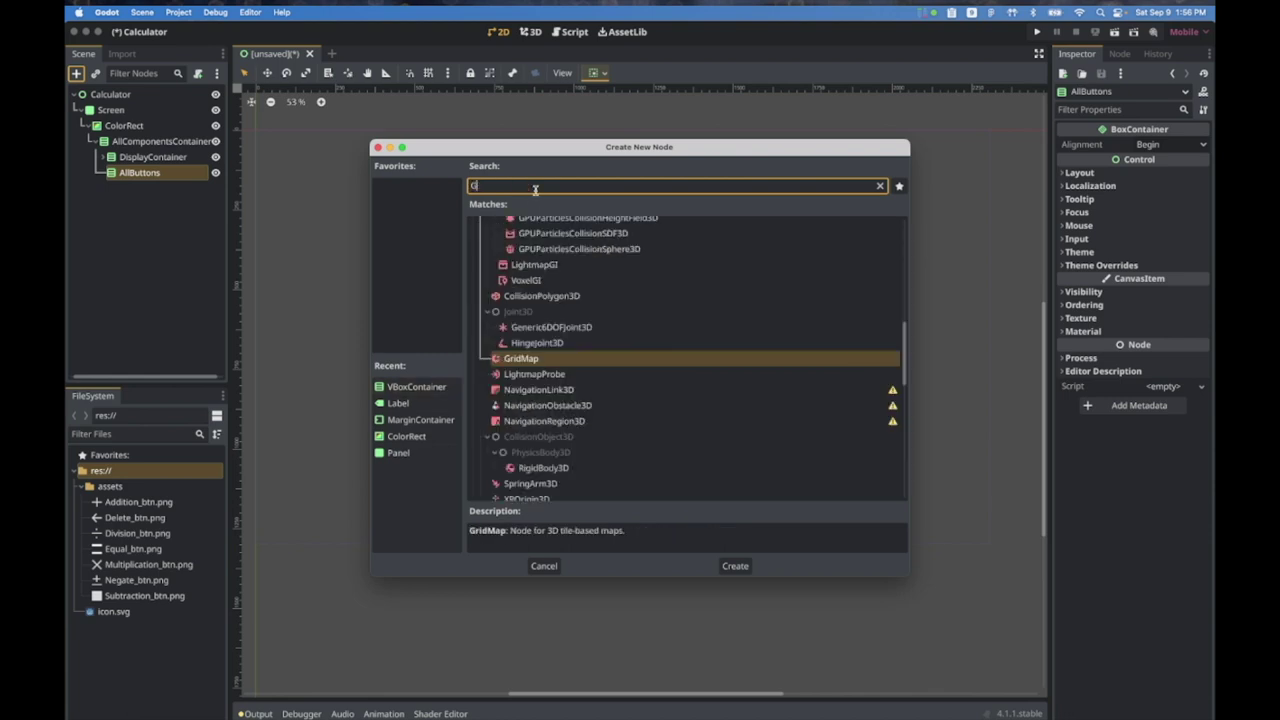
text(ridCon)
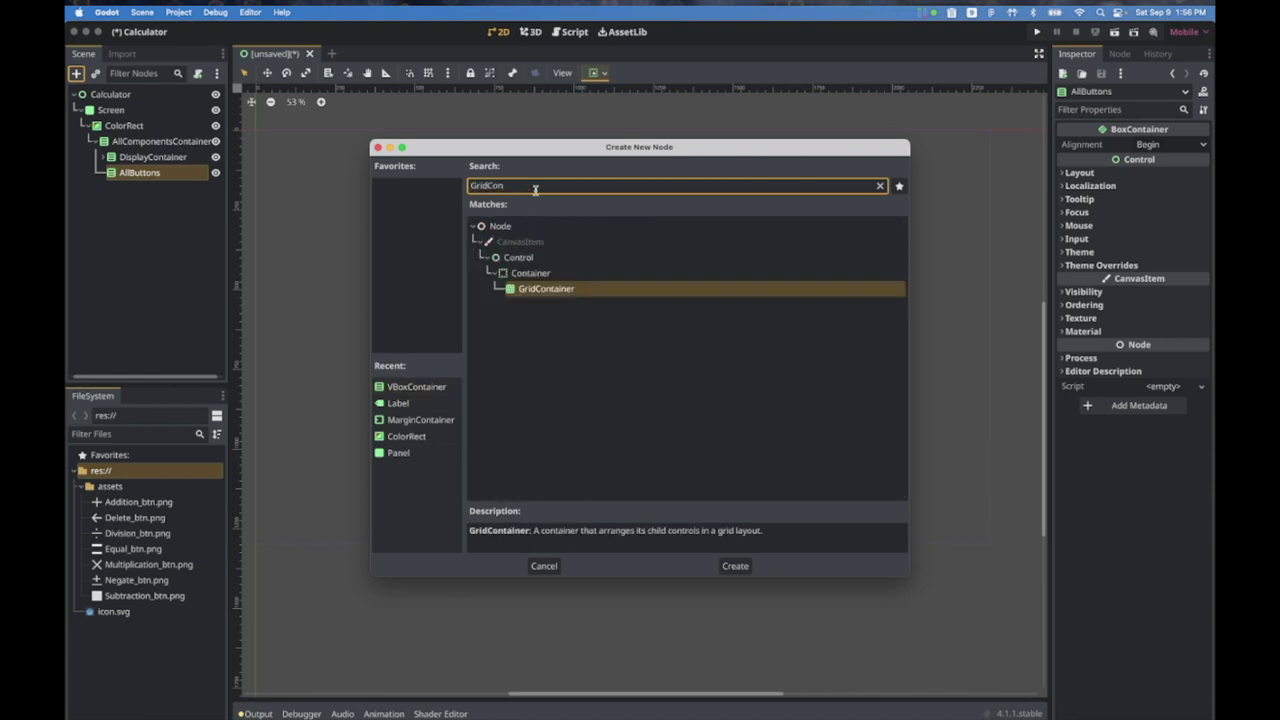
key(Return)
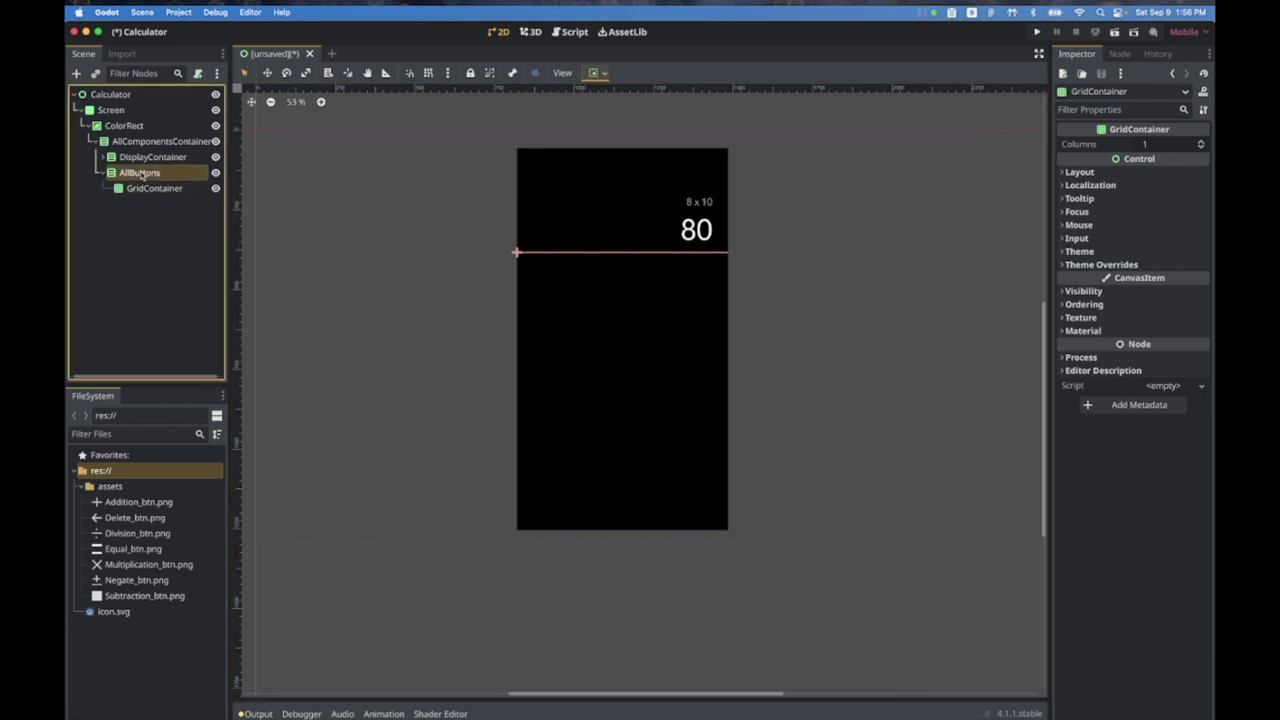
click(141, 173)
click(76, 73)
text(H)
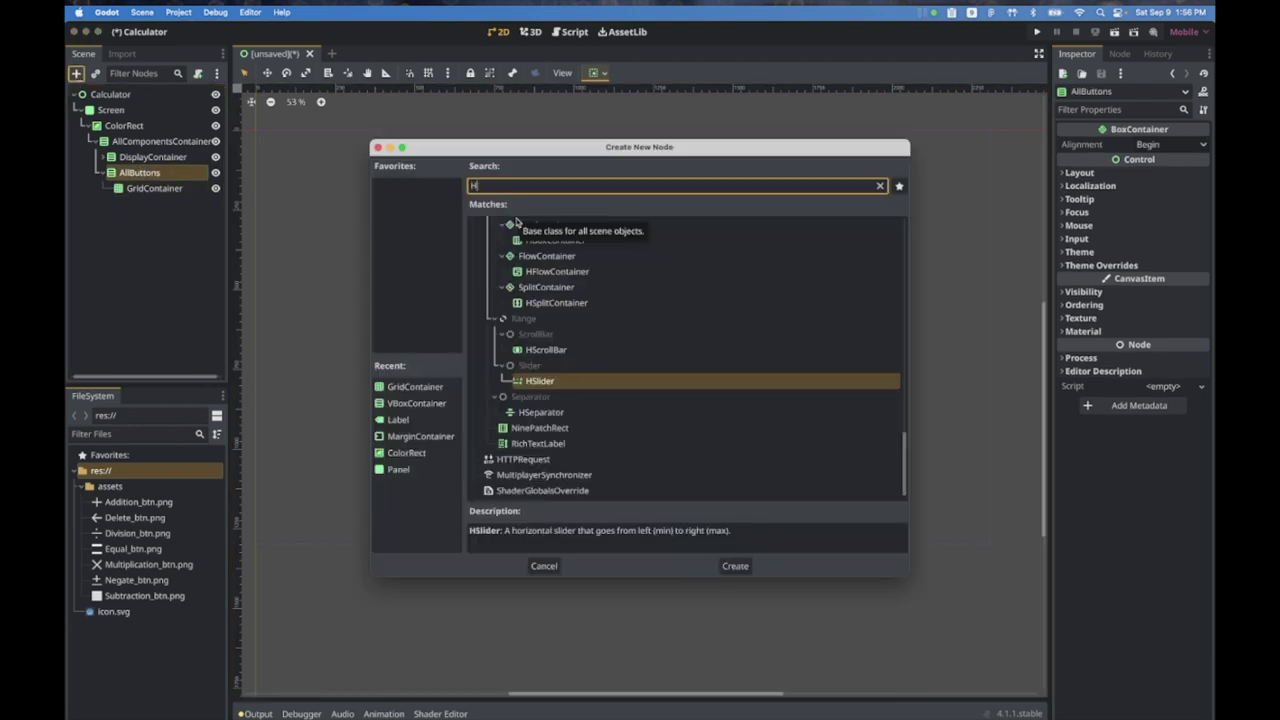
text(b)
key(BackSpace)
text(b)
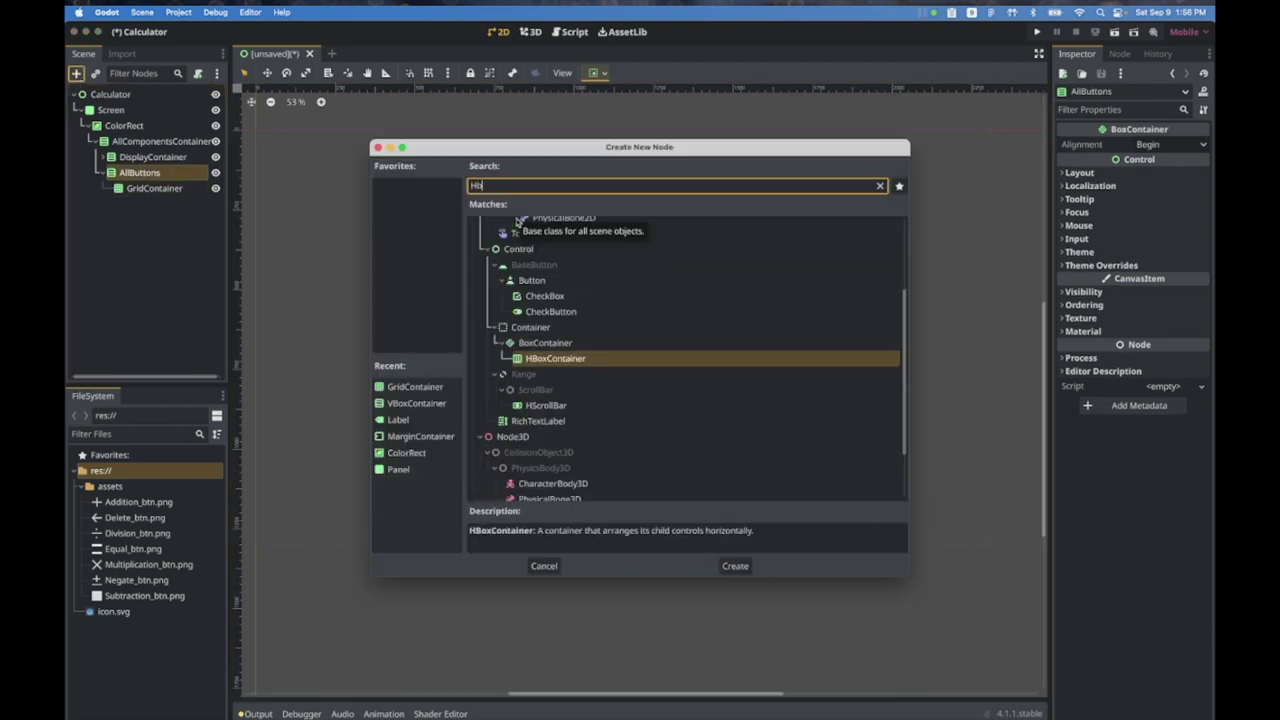
key(Return)
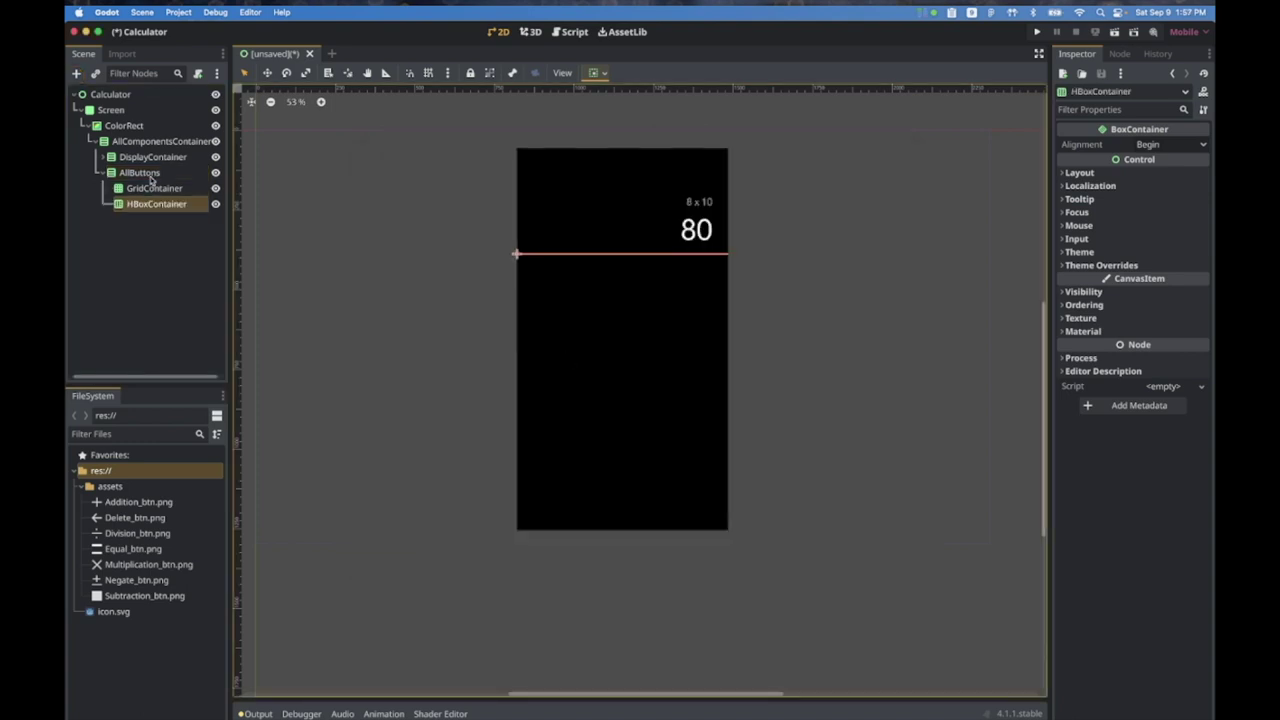
Step: Rename the new containers TopButtons and BottomButtons
double_click(153, 189)
text(TopButtons)
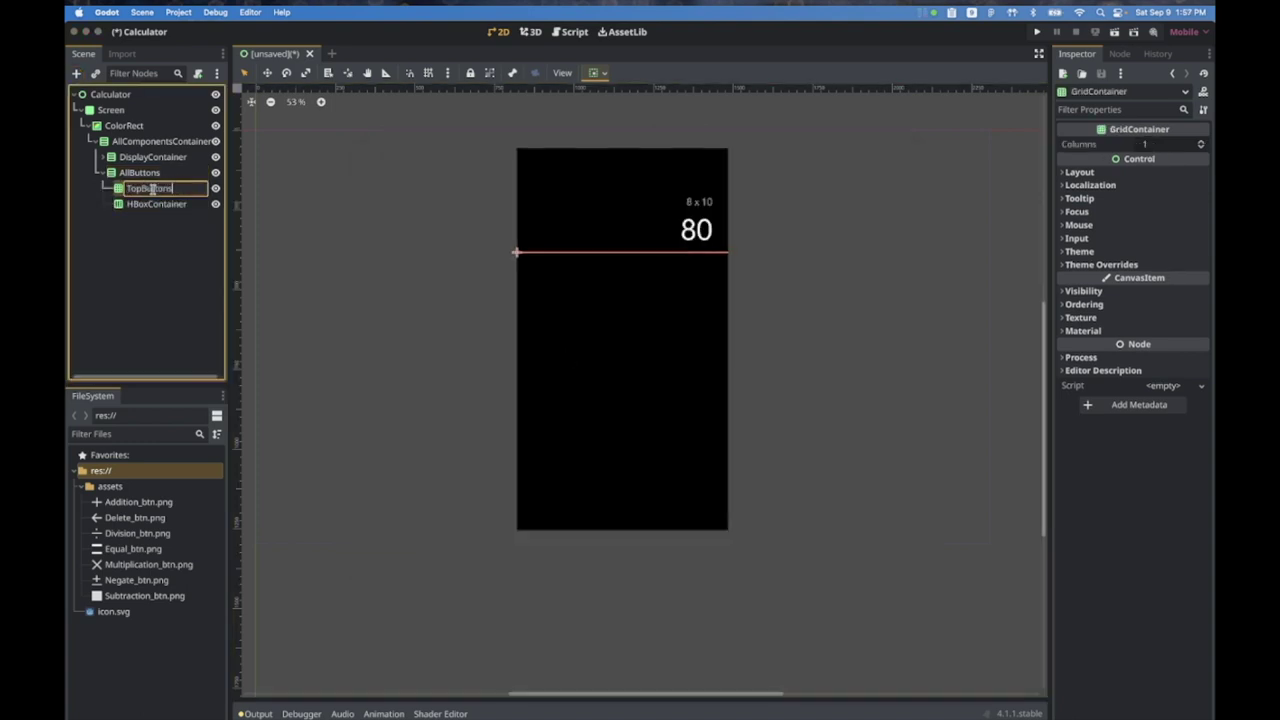
key(Return)
double_click(156, 204)
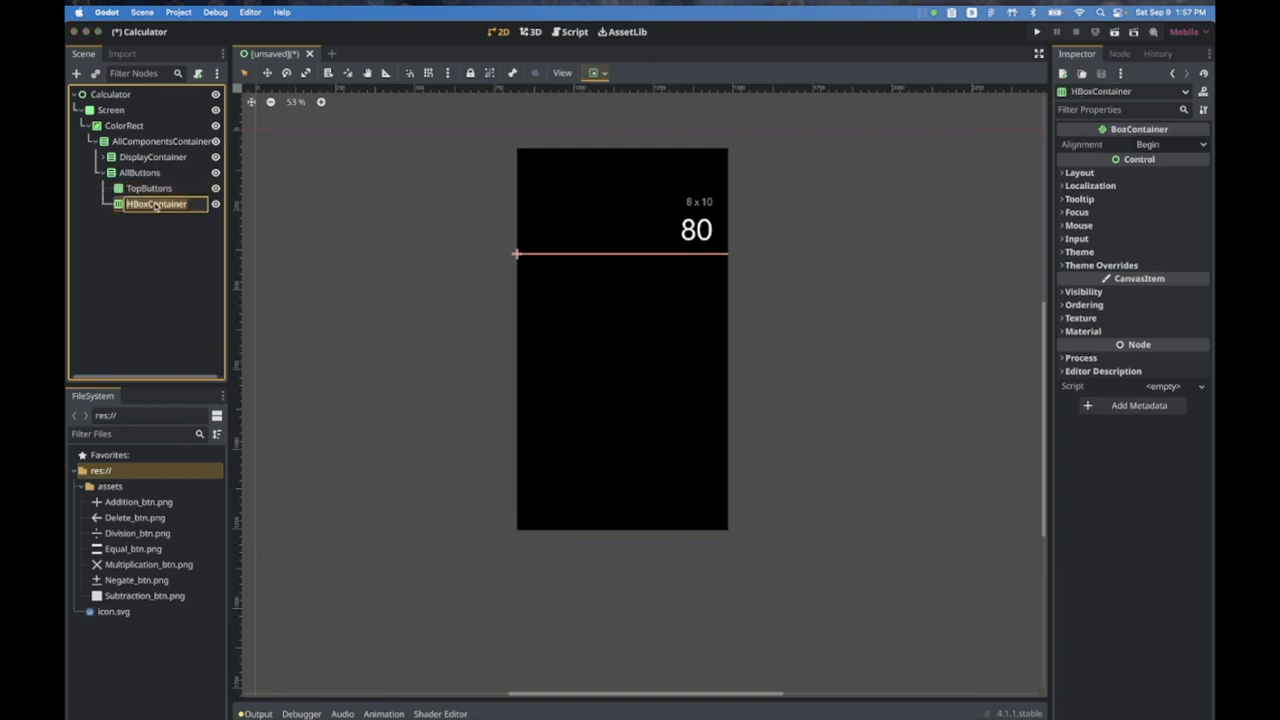
text(BottomButtons)
key(Return)
click(150, 190)
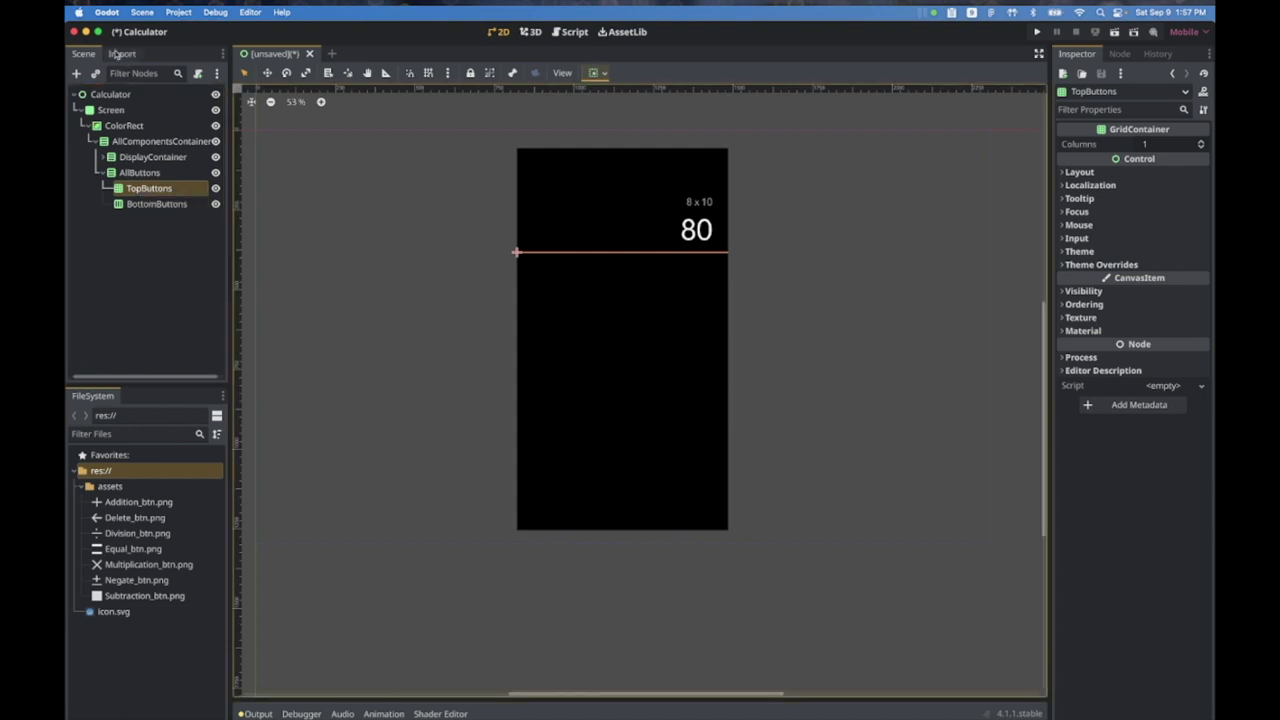
Step: Add a Button under TopButtons and set the grid's Columns to 4
click(78, 74)
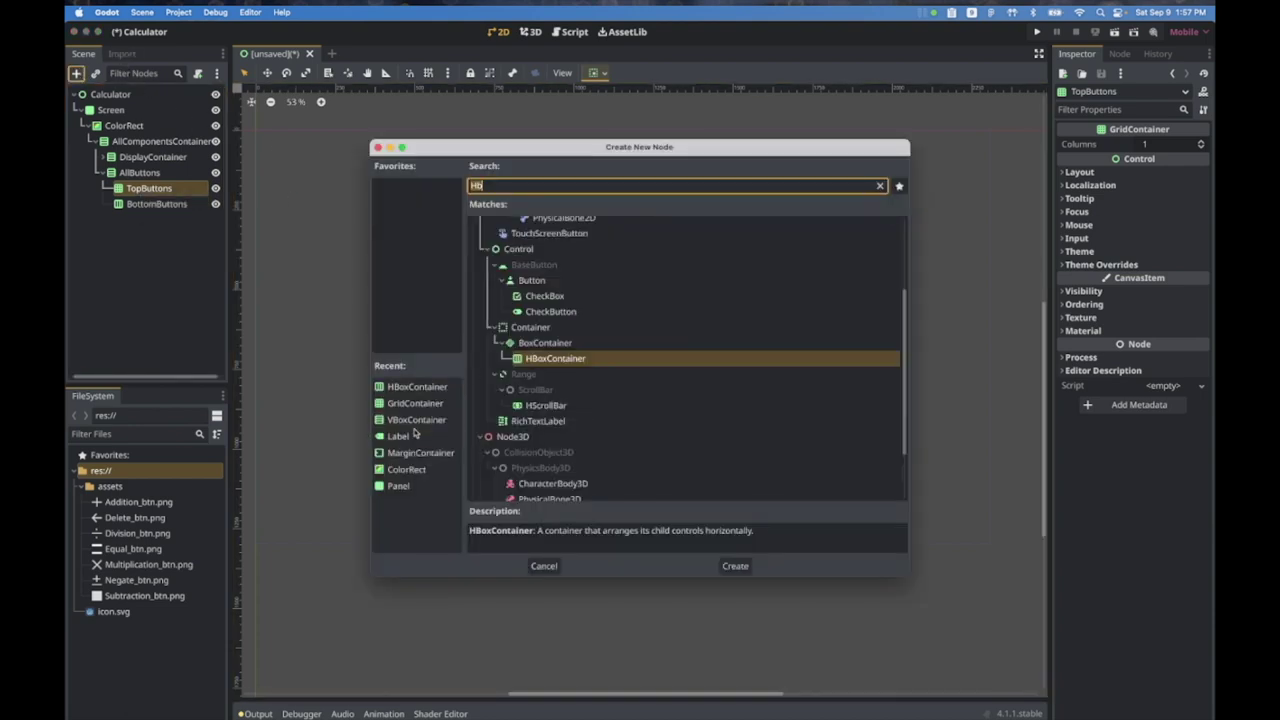
text(butt)
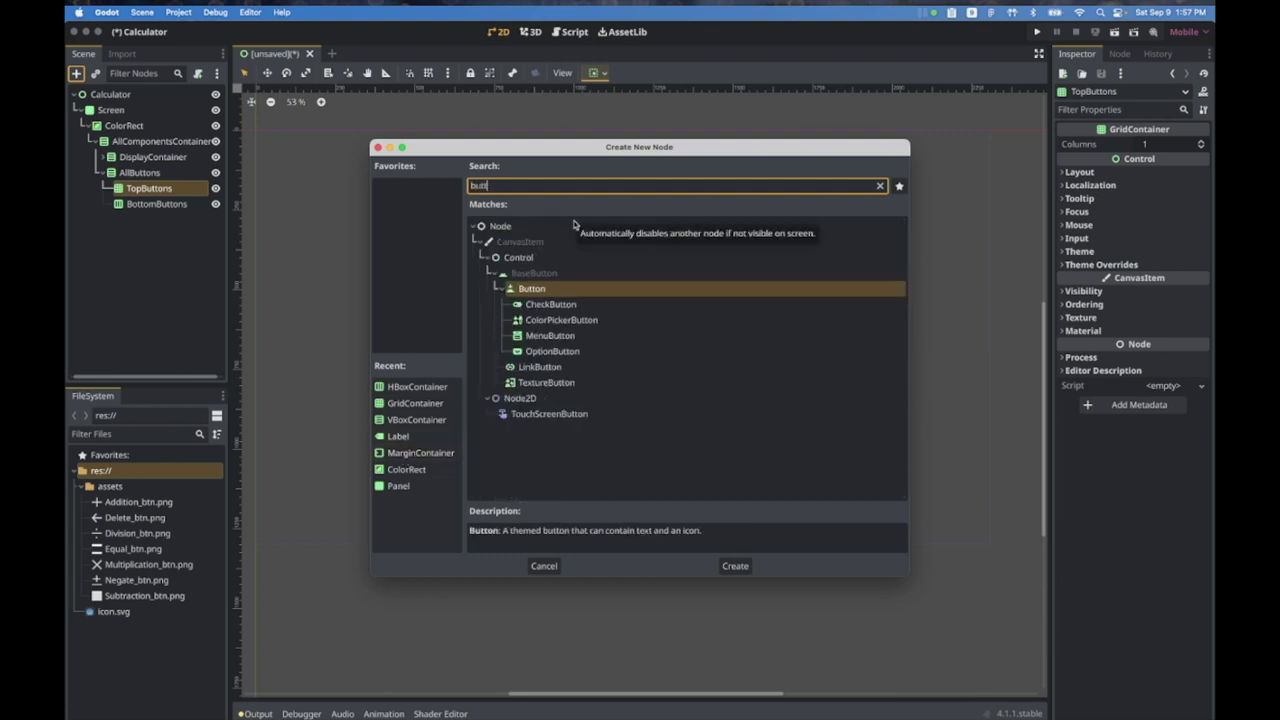
key(Return)
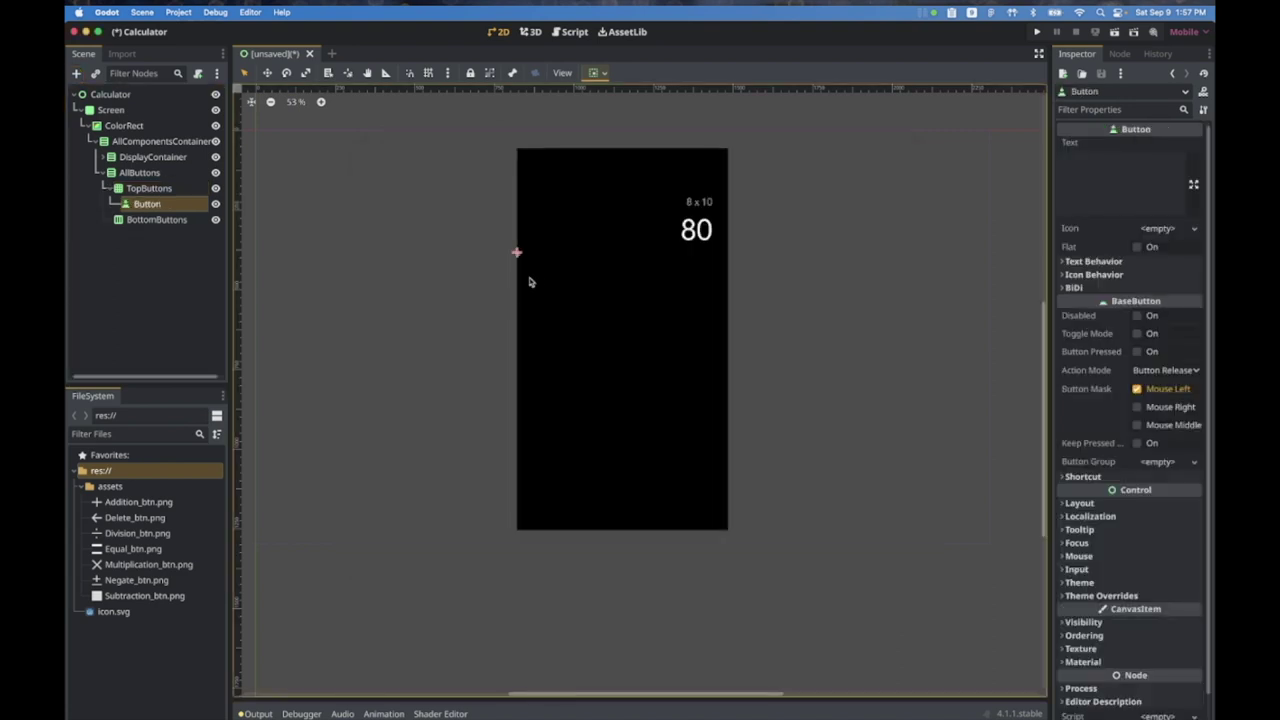
click(148, 188)
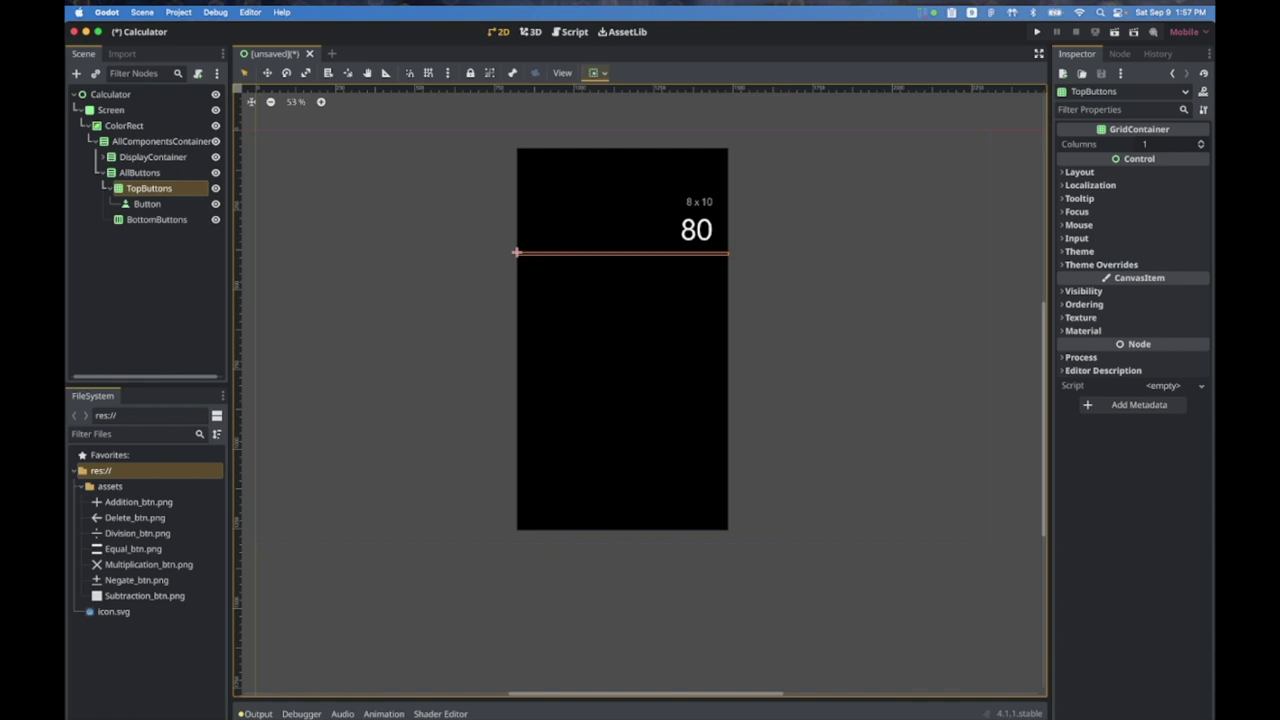
click(1202, 141)
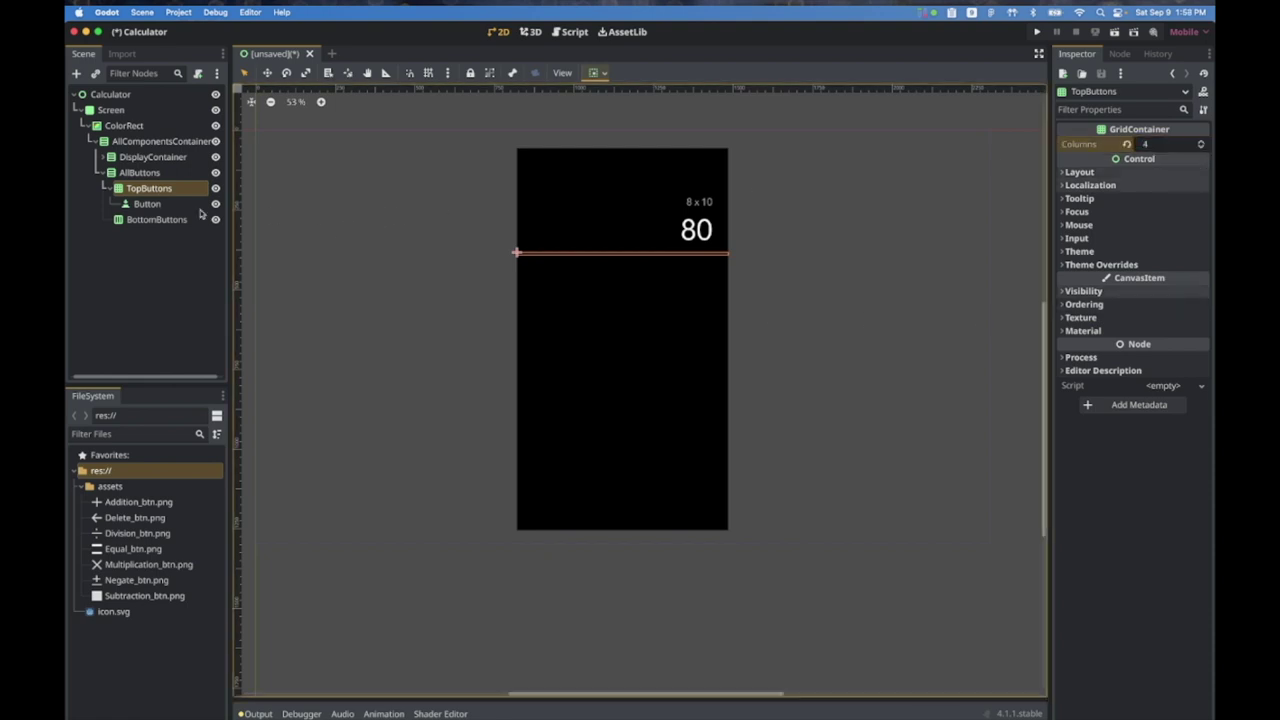
Step: Give the Button a custom minimum size of 150 × 150 px
click(140, 204)
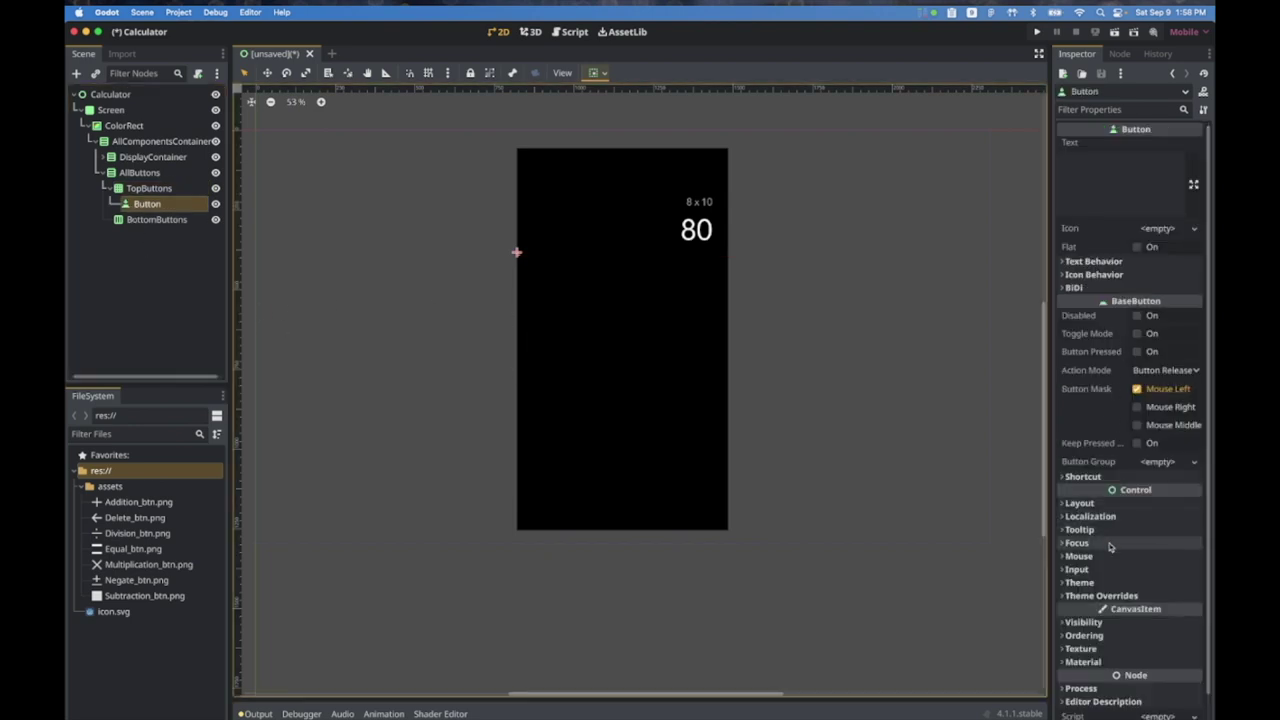
click(1082, 503)
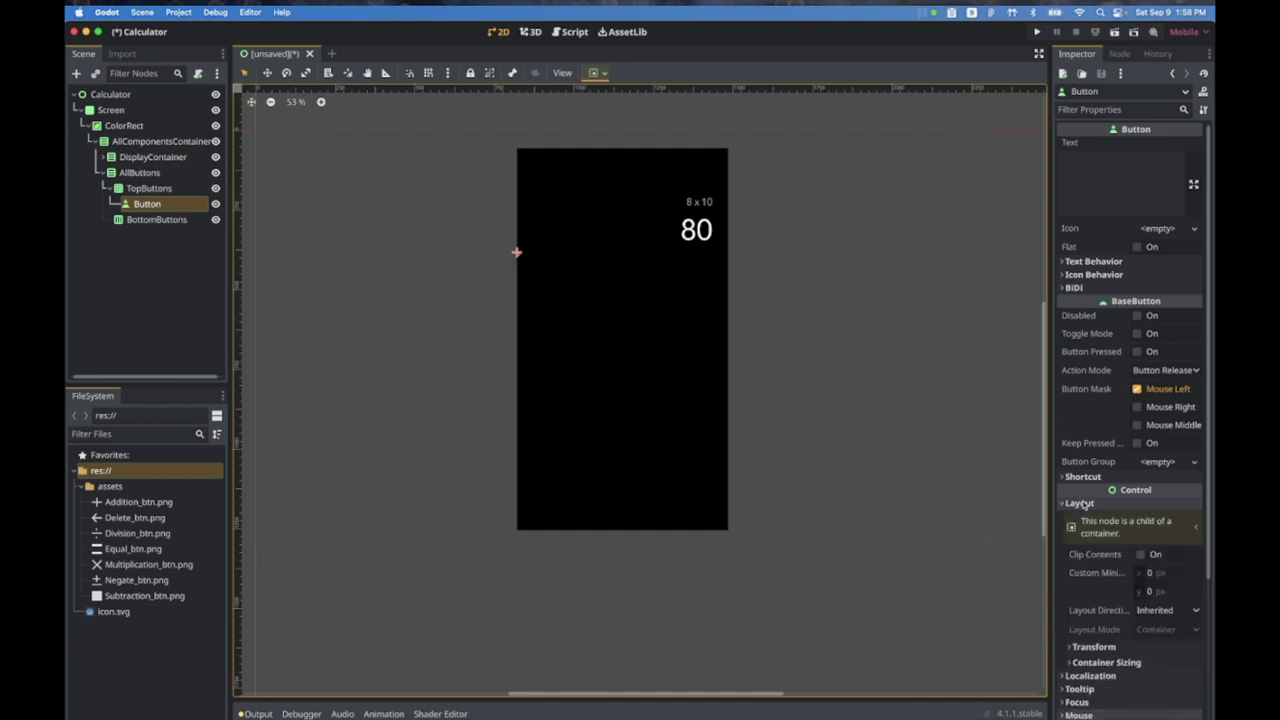
scroll(1157, 597, down, 4)
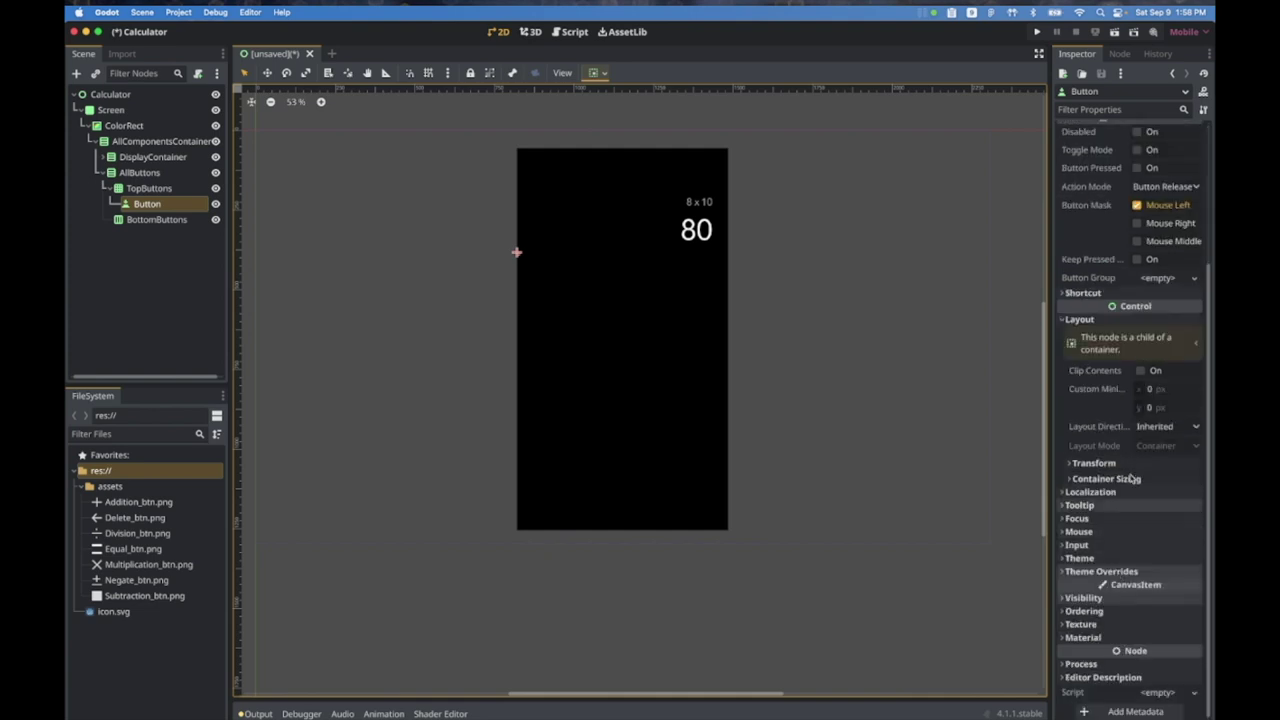
click(1166, 389)
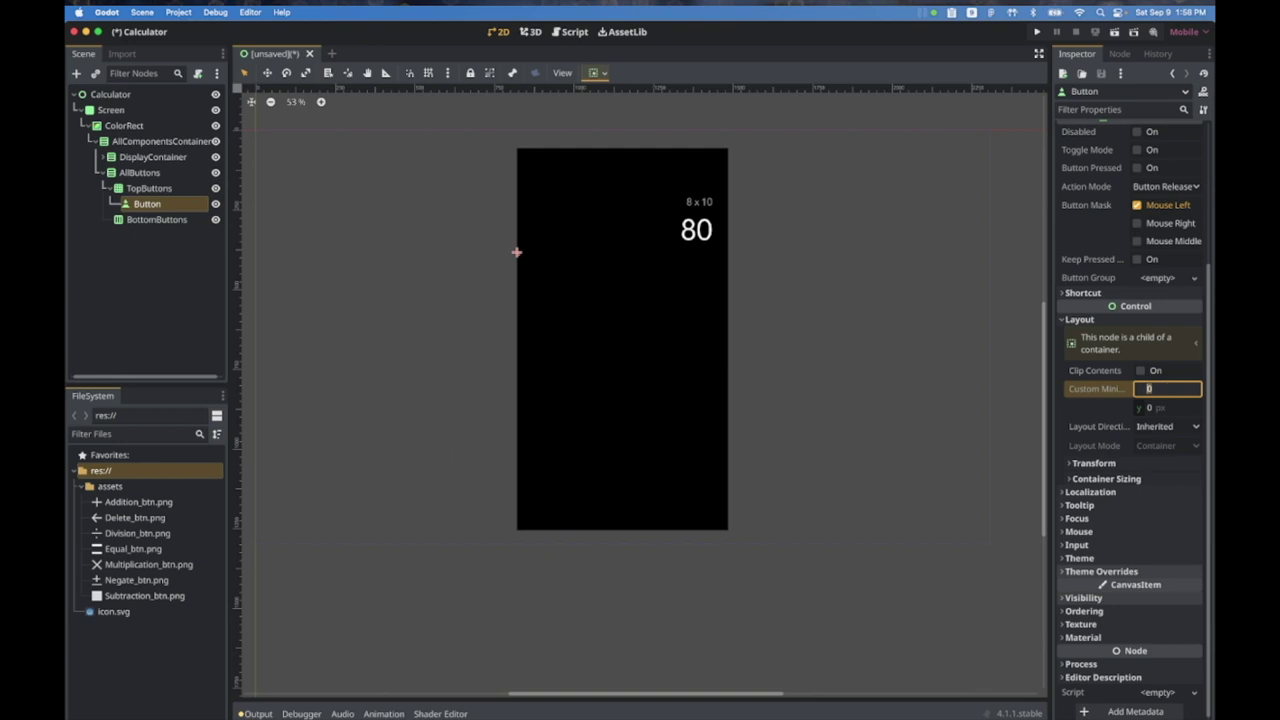
text(15)
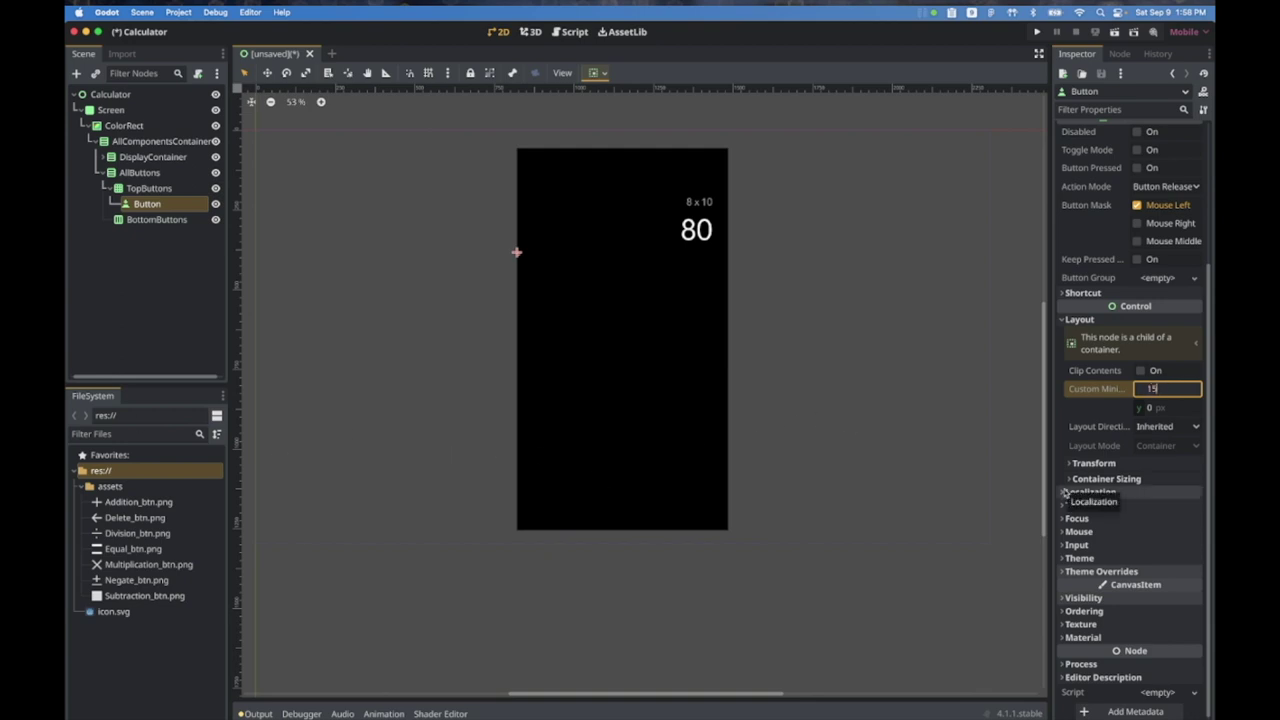
text(0)
key(Tab)
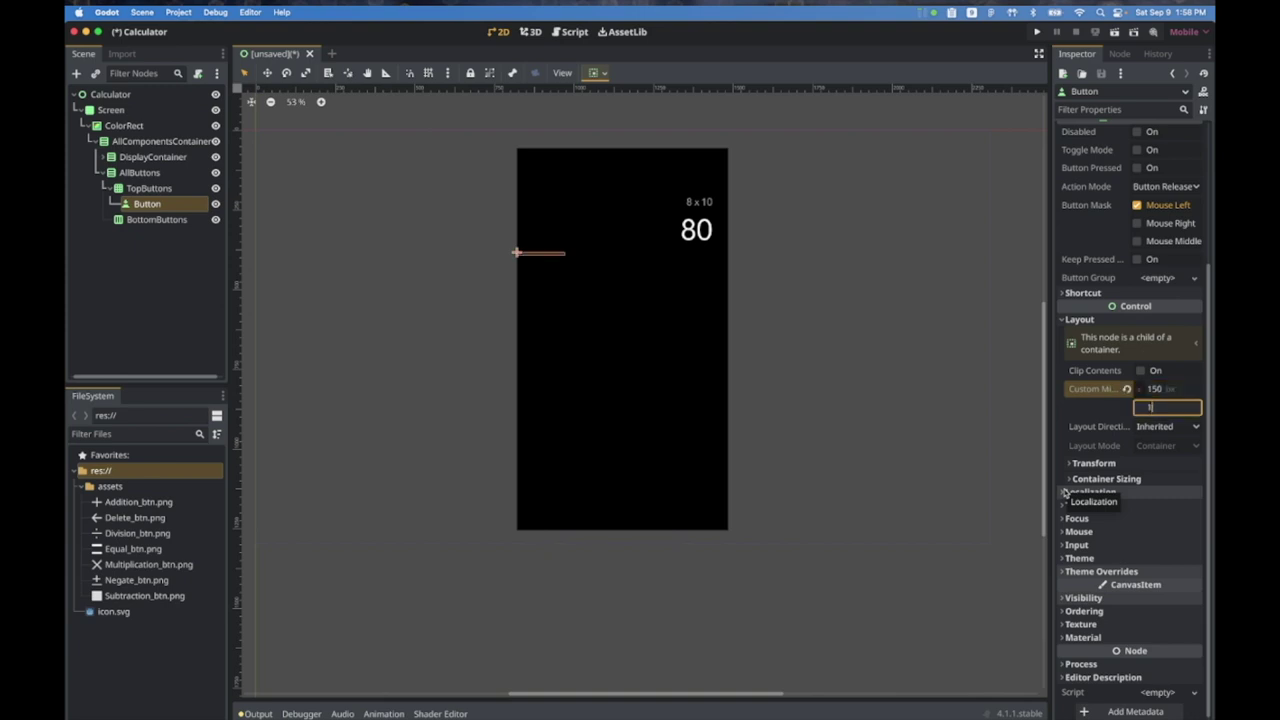
text(150)
key(Tab)
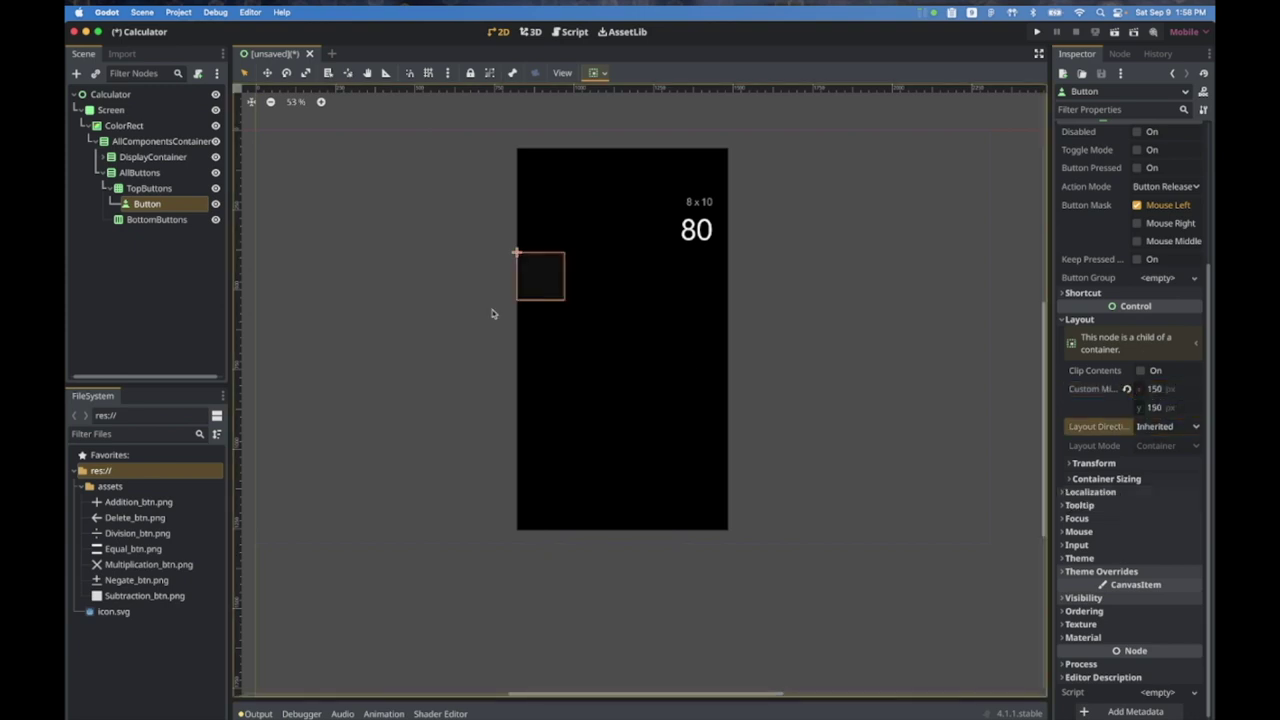
click(146, 236)
Step: Duplicate the Button to make a first row of four buttons
click(147, 207)
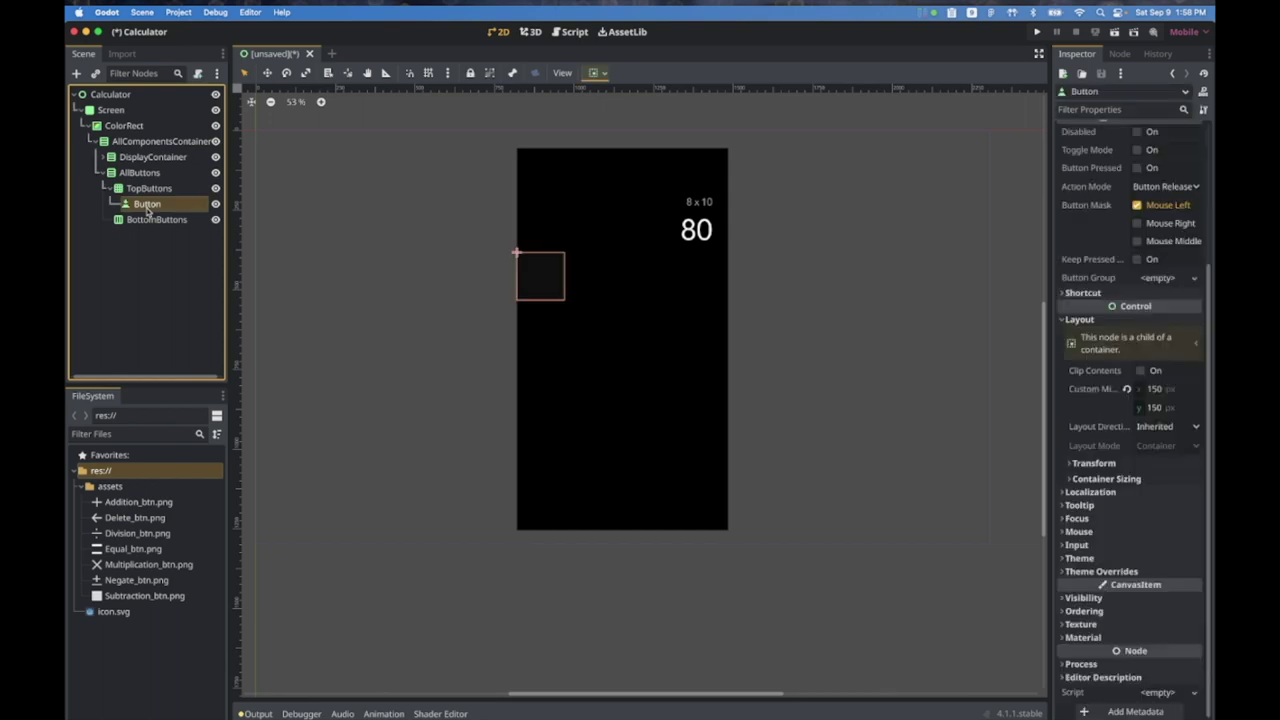
key(super+d)
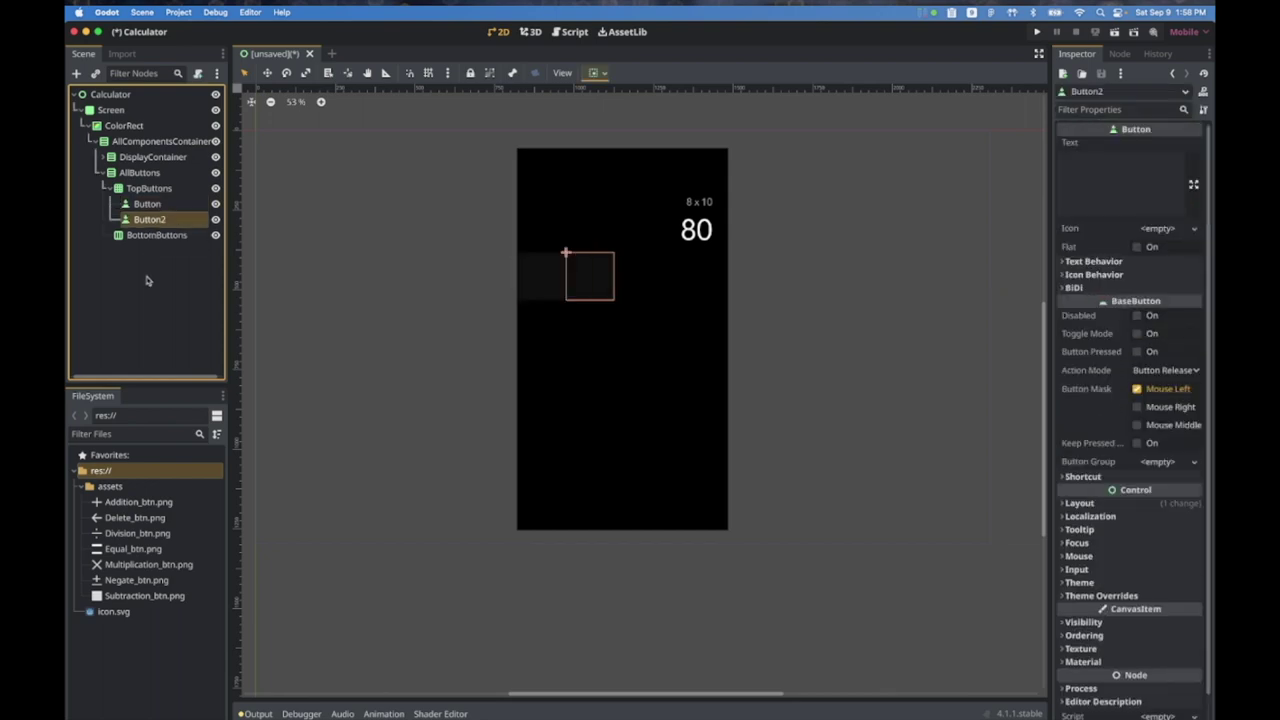
key(super+d)
key(super+d)
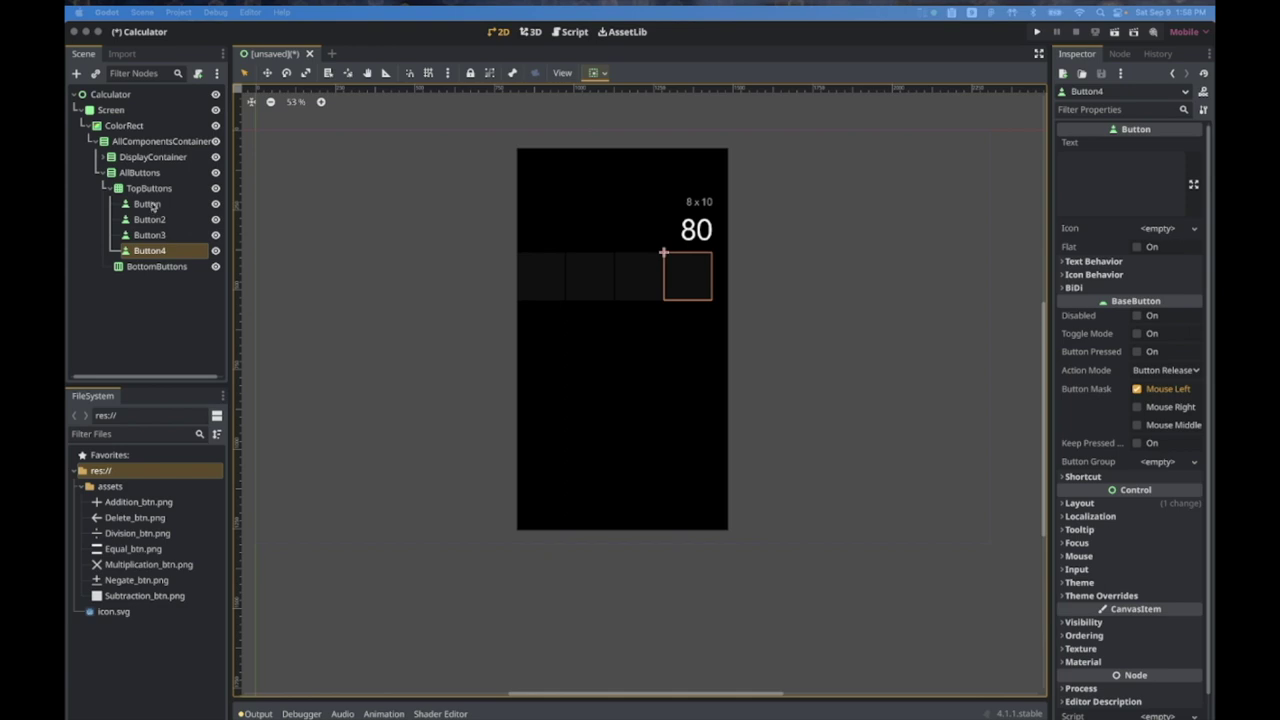
Step: Copy the row of four buttons three times, giving 16 buttons in TopButtons
click(160, 304)
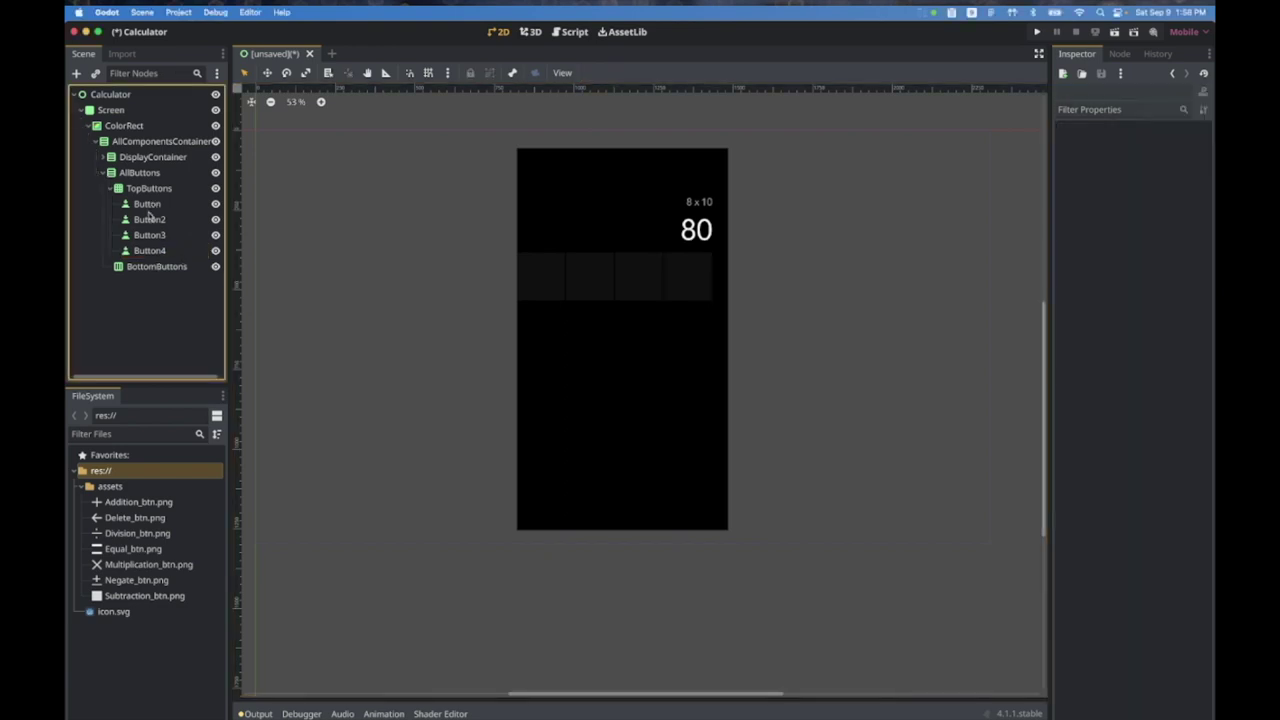
click(147, 205)
shift+click(157, 252)
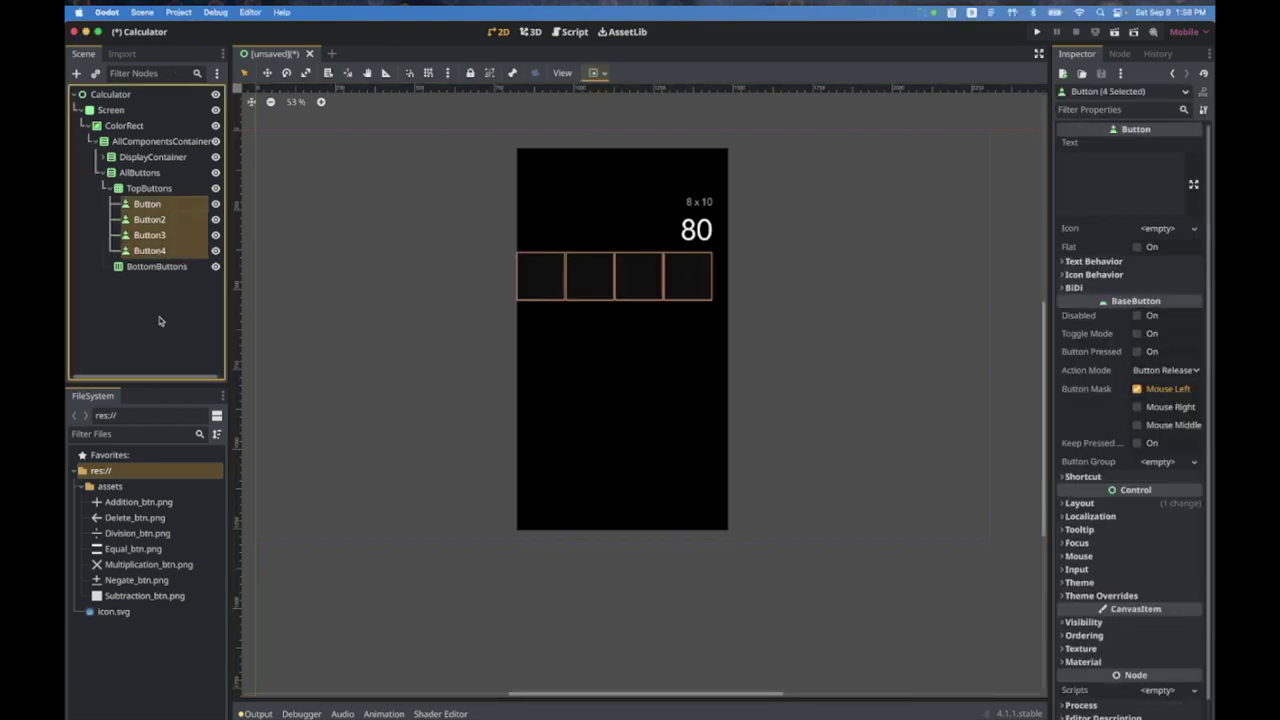
key(super+d)
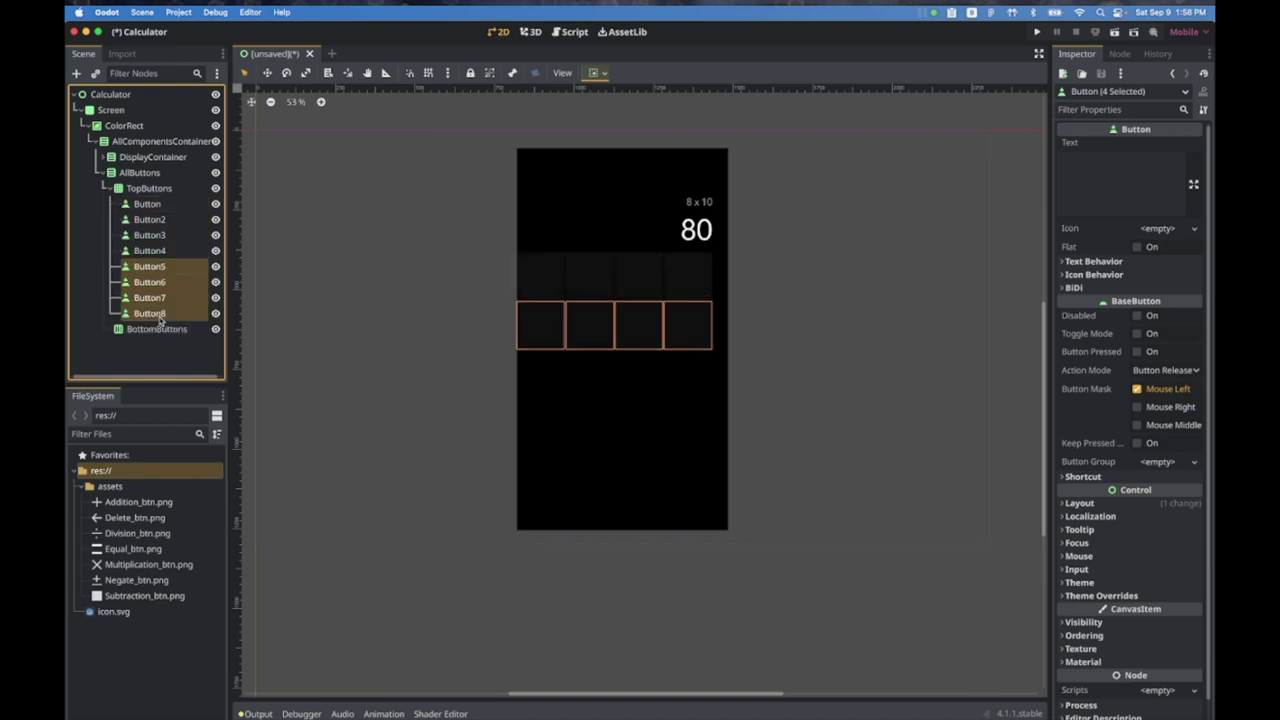
key(super+d)
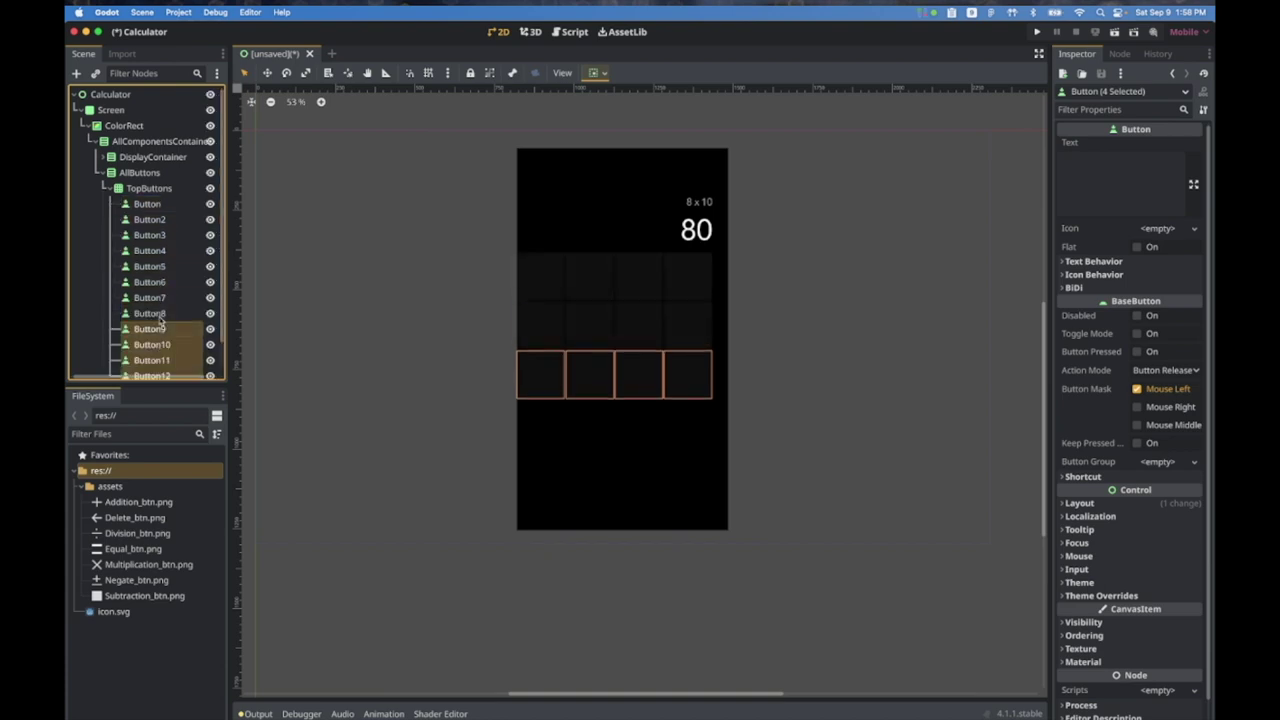
key(super+d)
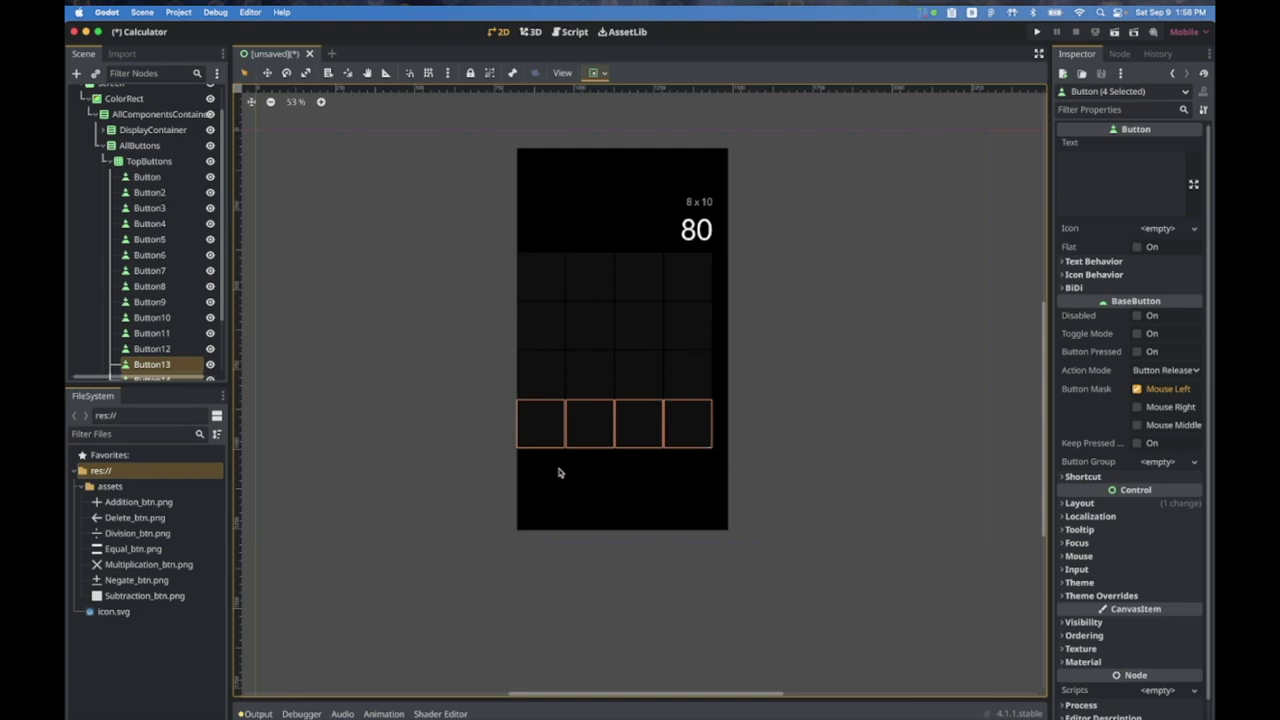
Step: Select the first keypad button and scroll down the Scene dock toward Button16
click(147, 177)
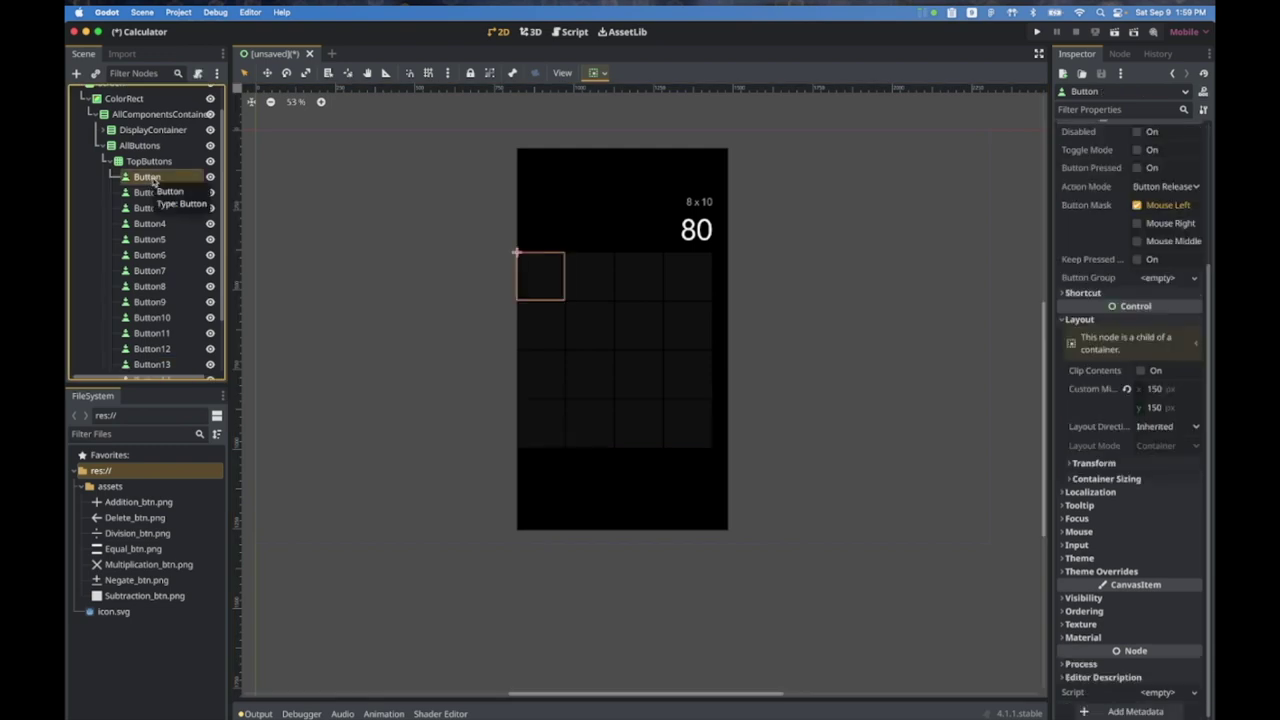
scroll(175, 358, down, 1)
scroll(172, 362, down, 1)
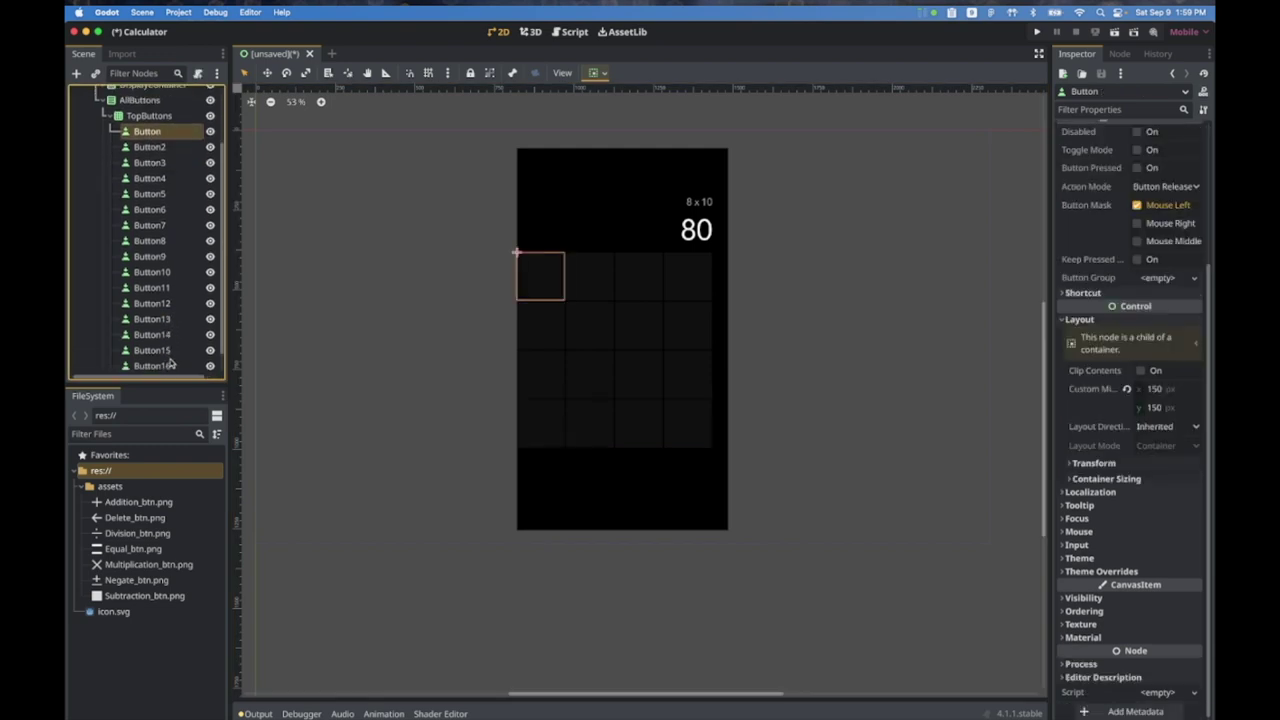
scroll(165, 360, down, 2)
Step: Set all 16 keypad buttons' custom minimum size to 161 × 161 px
shift+click(159, 346)
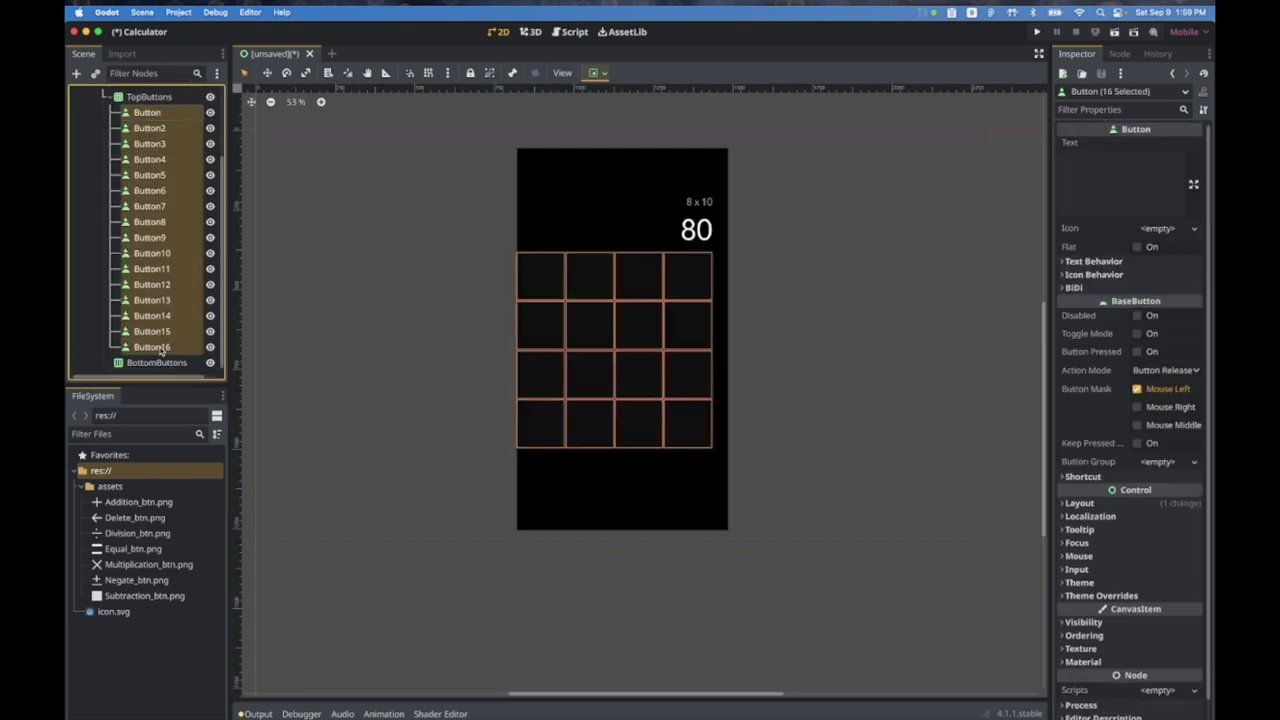
click(1090, 502)
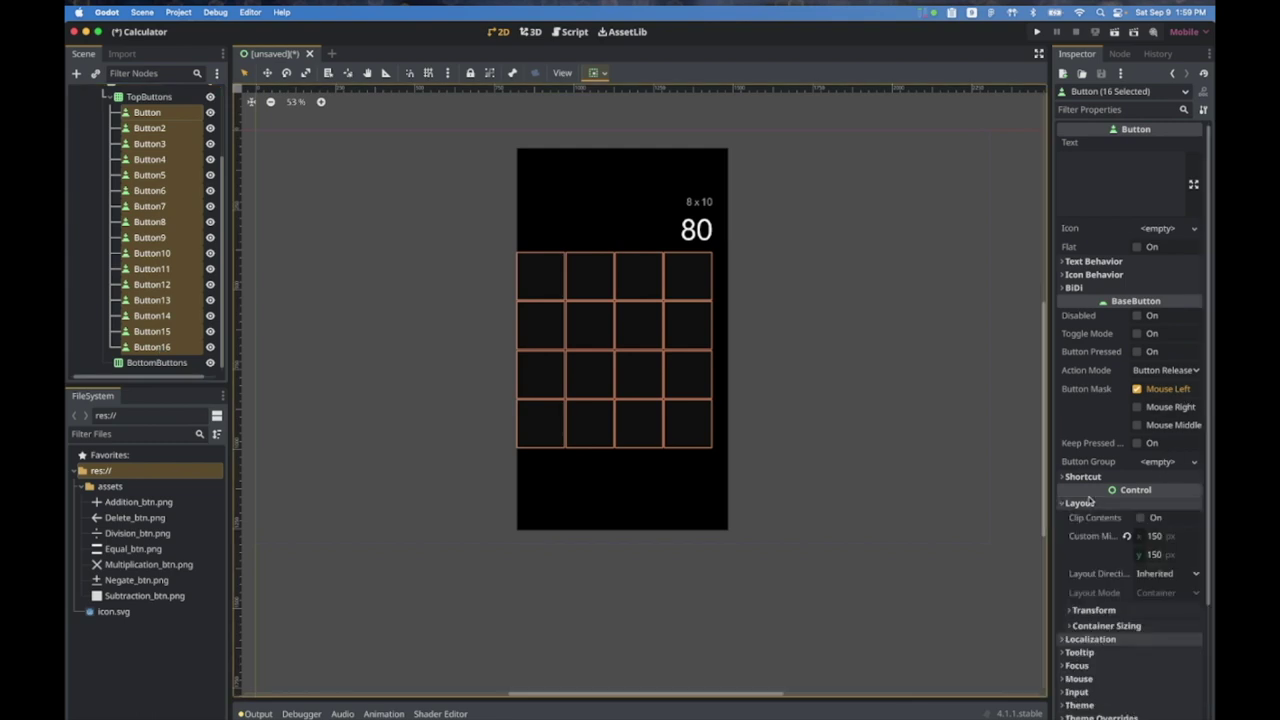
click(1168, 536)
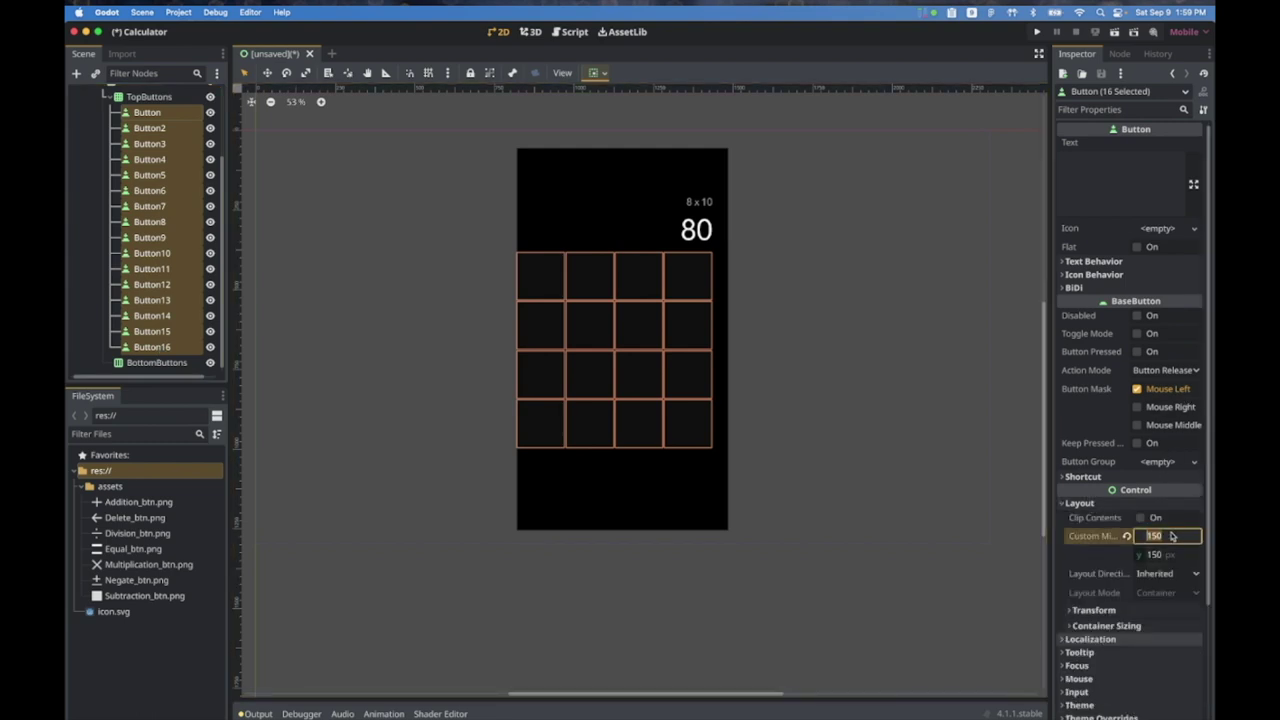
text(161)
key(Tab)
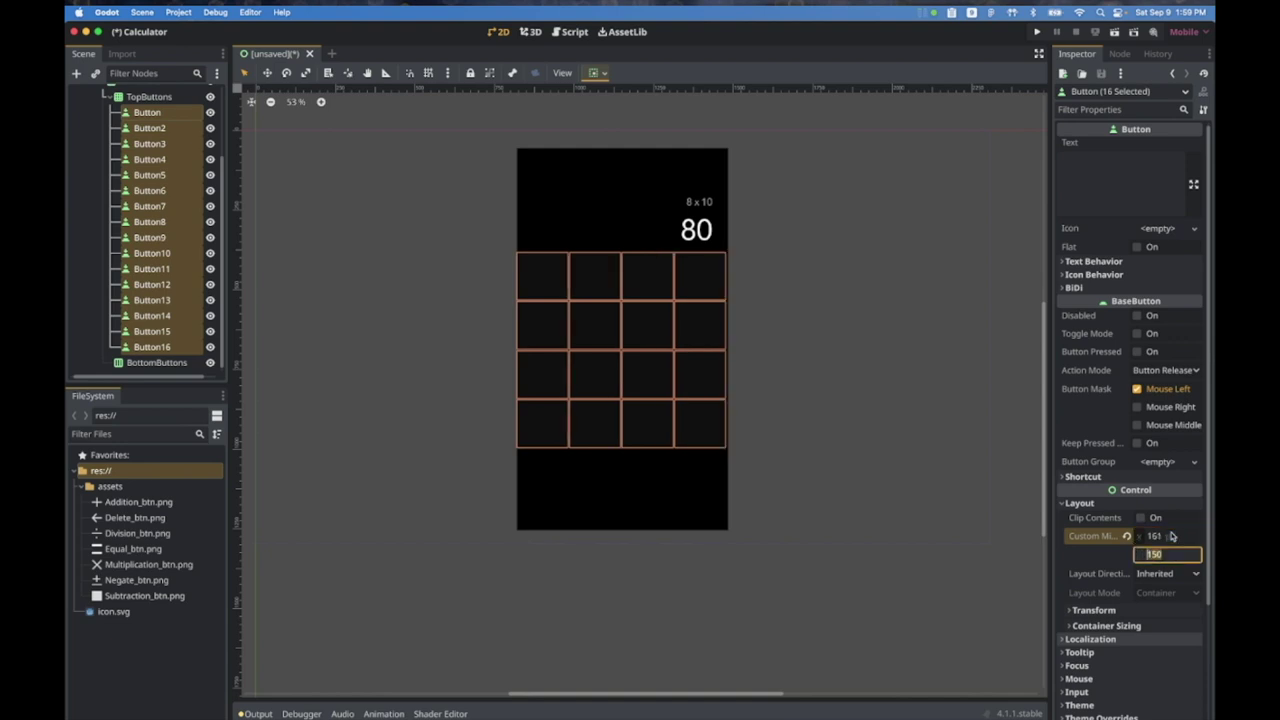
text(161)
key(Tab)
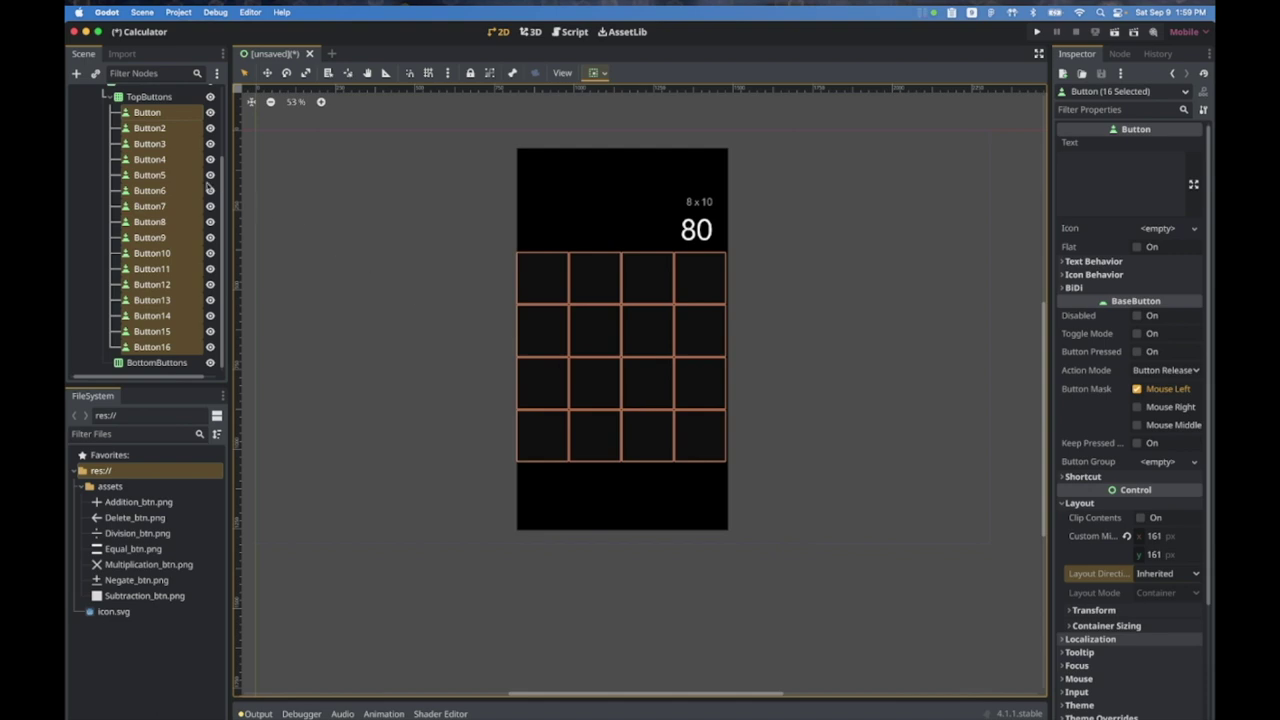
Step: Set the TopButtons grid's horizontal alignment to Center
click(153, 99)
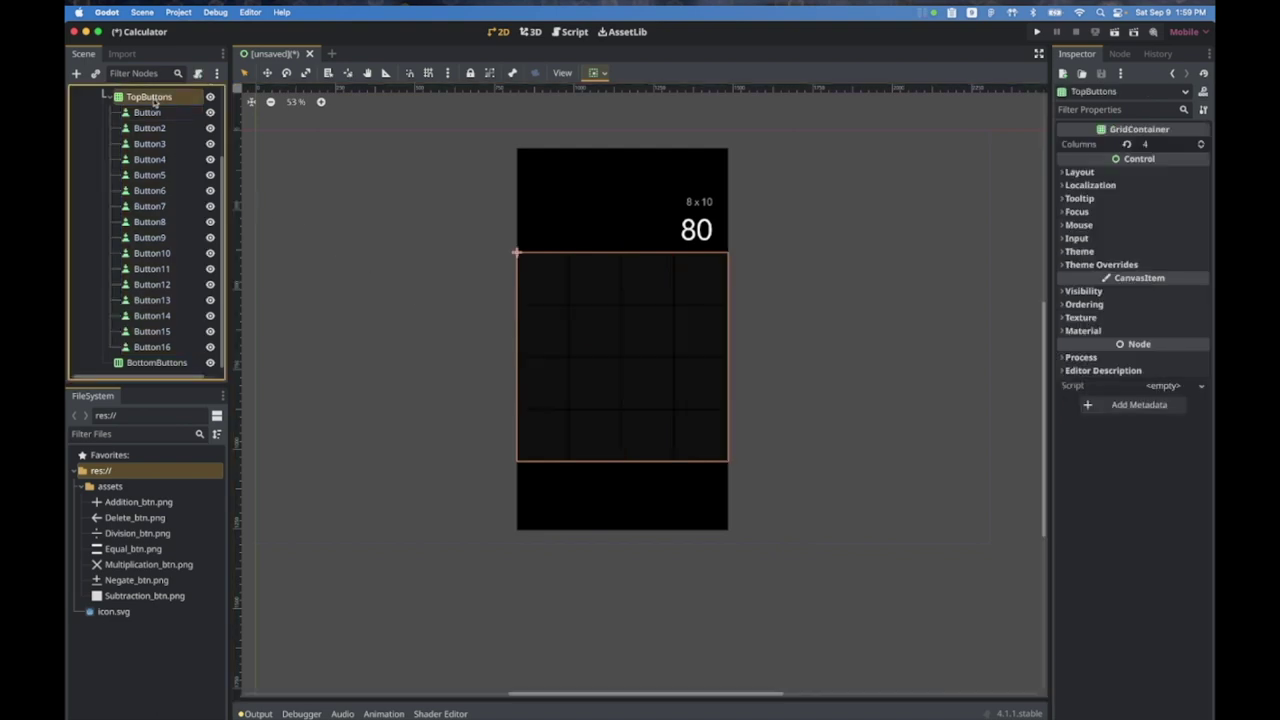
click(600, 73)
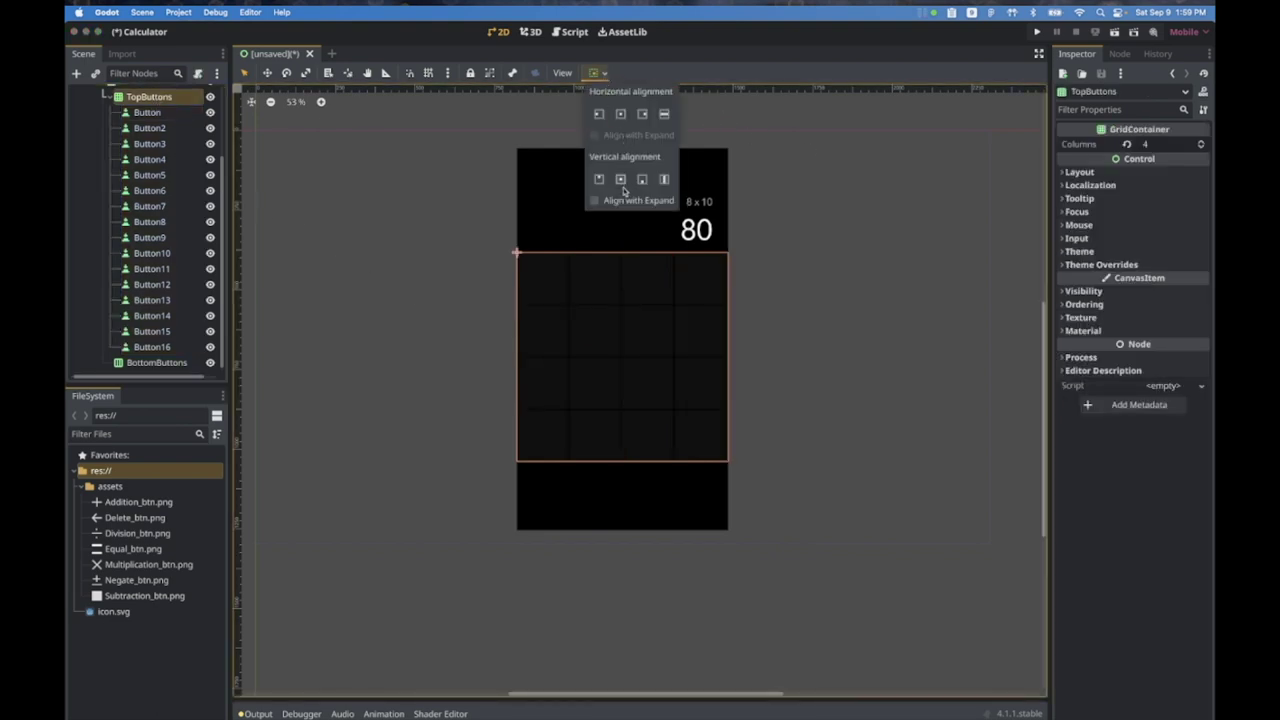
click(620, 114)
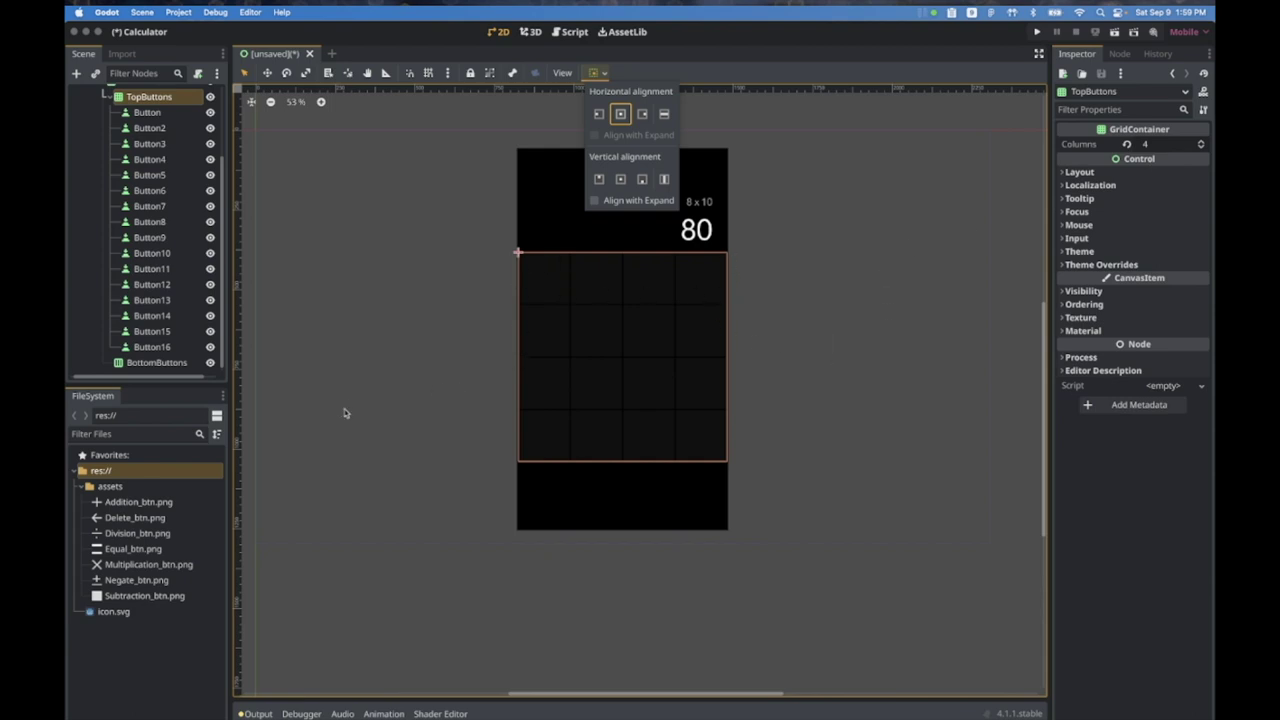
click(470, 463)
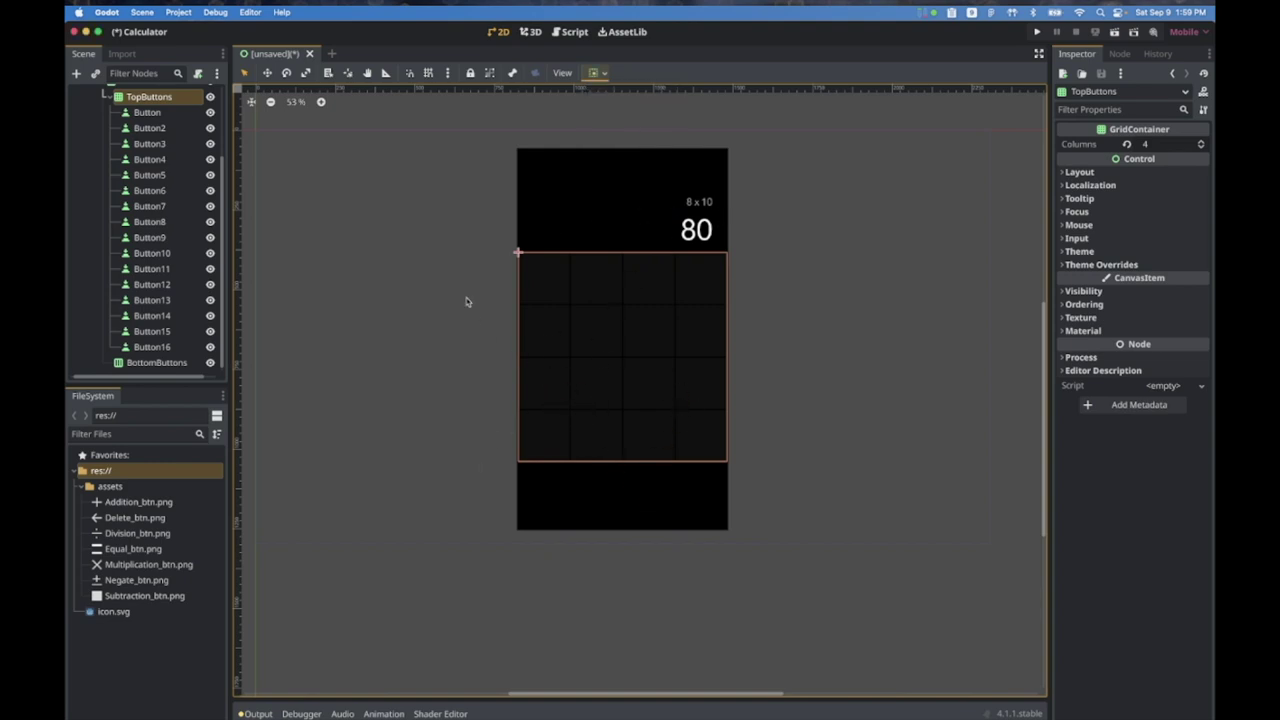
Step: Duplicate the first keypad button and move the copy, Button17, into BottomButtons
click(500, 394)
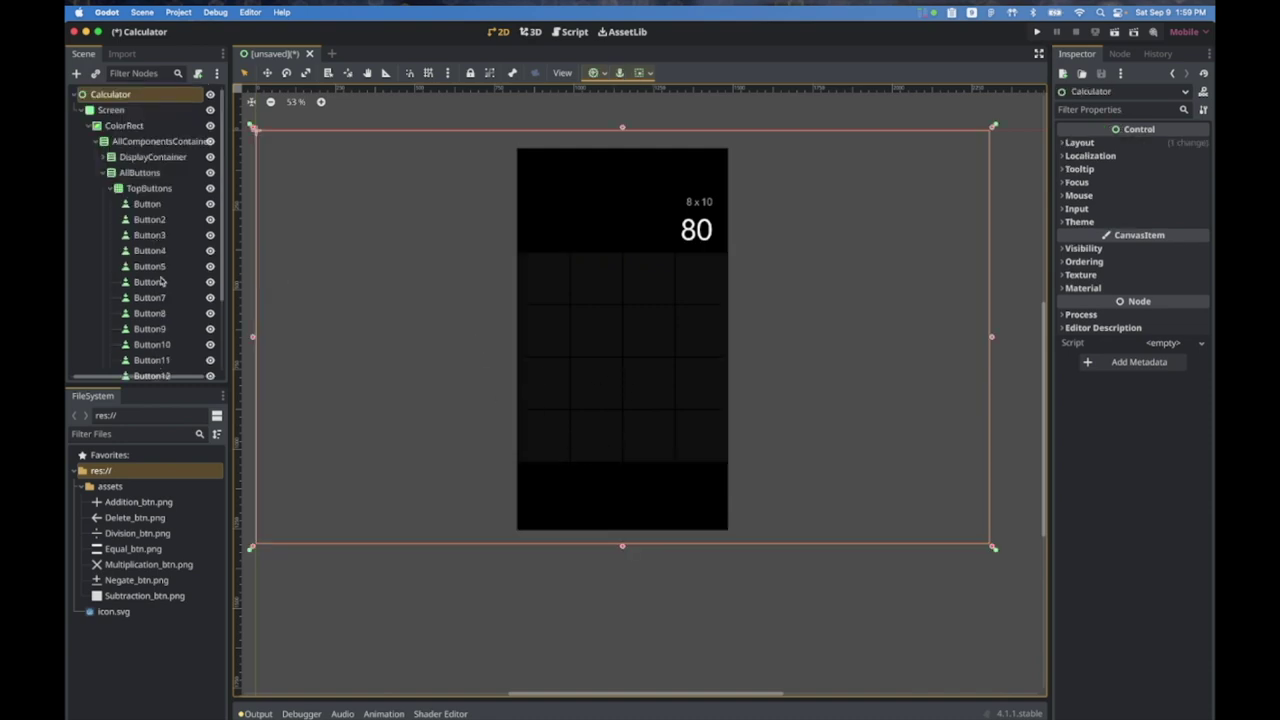
click(111, 190)
click(150, 204)
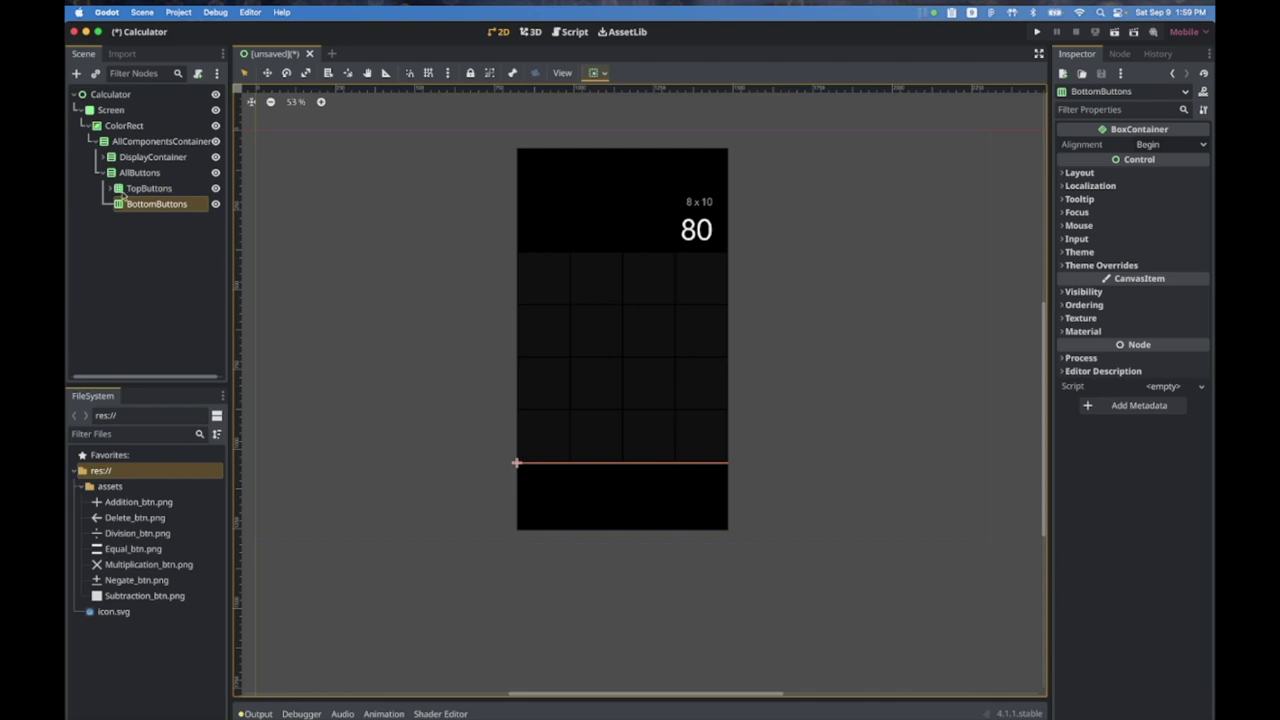
click(111, 190)
click(150, 204)
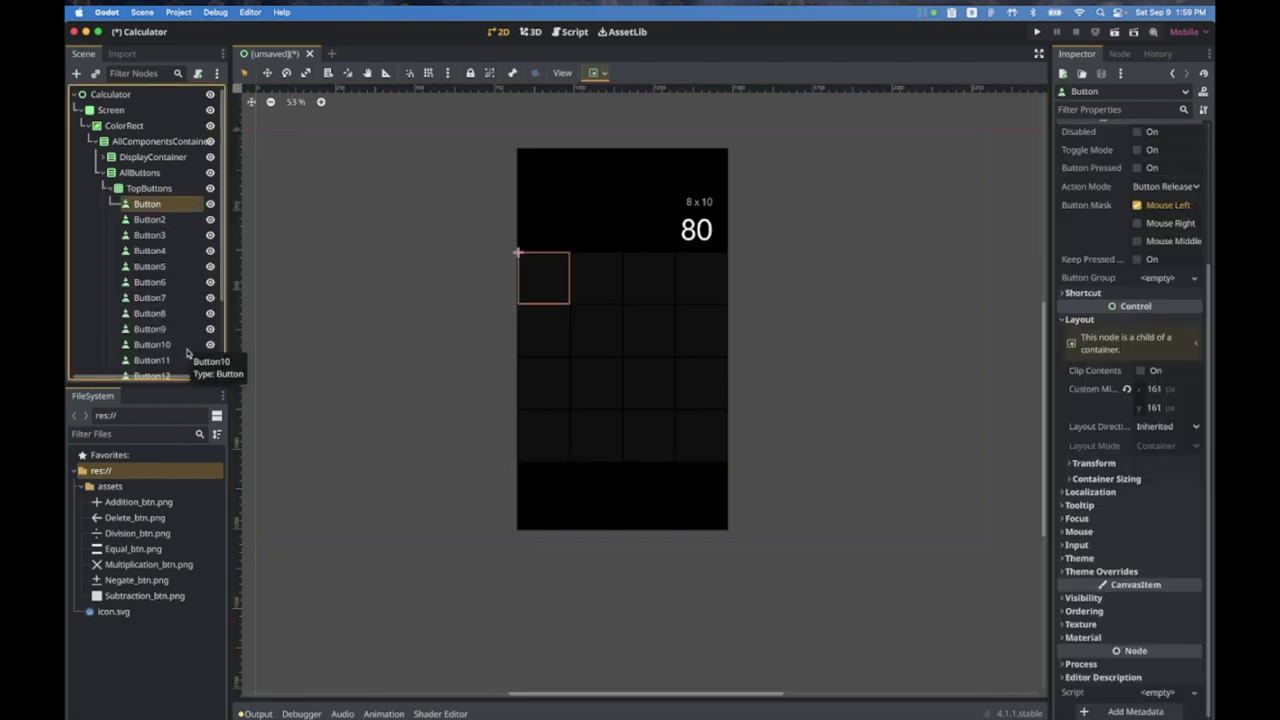
key(ctrl+d)
drag(150, 219, 171, 365)
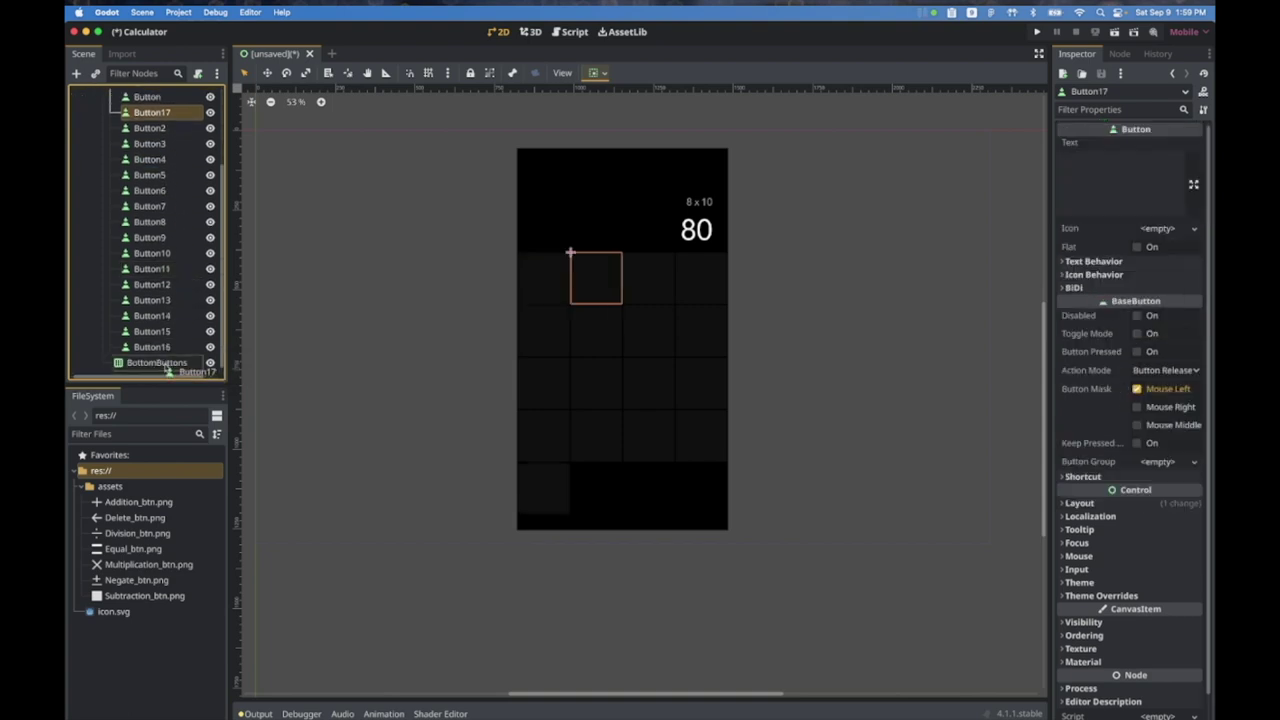
Step: Duplicate Button17 to fill out the bottom row through Button19
click(155, 349)
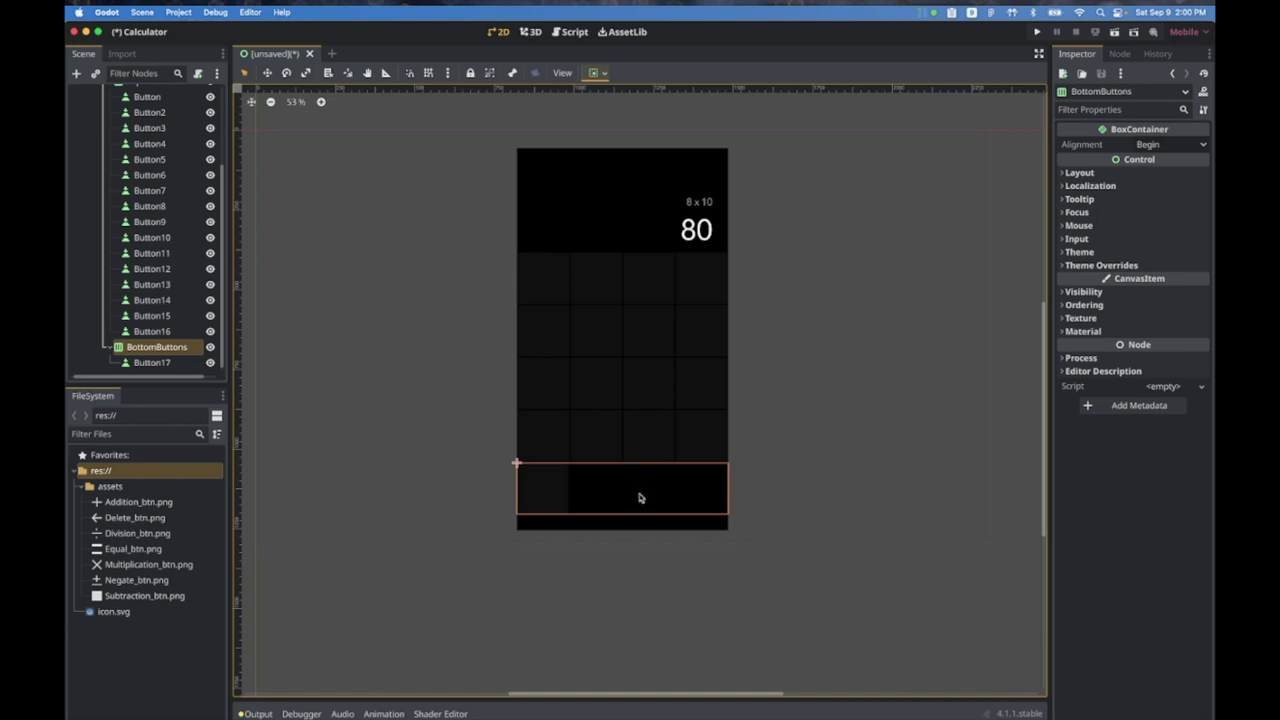
click(150, 363)
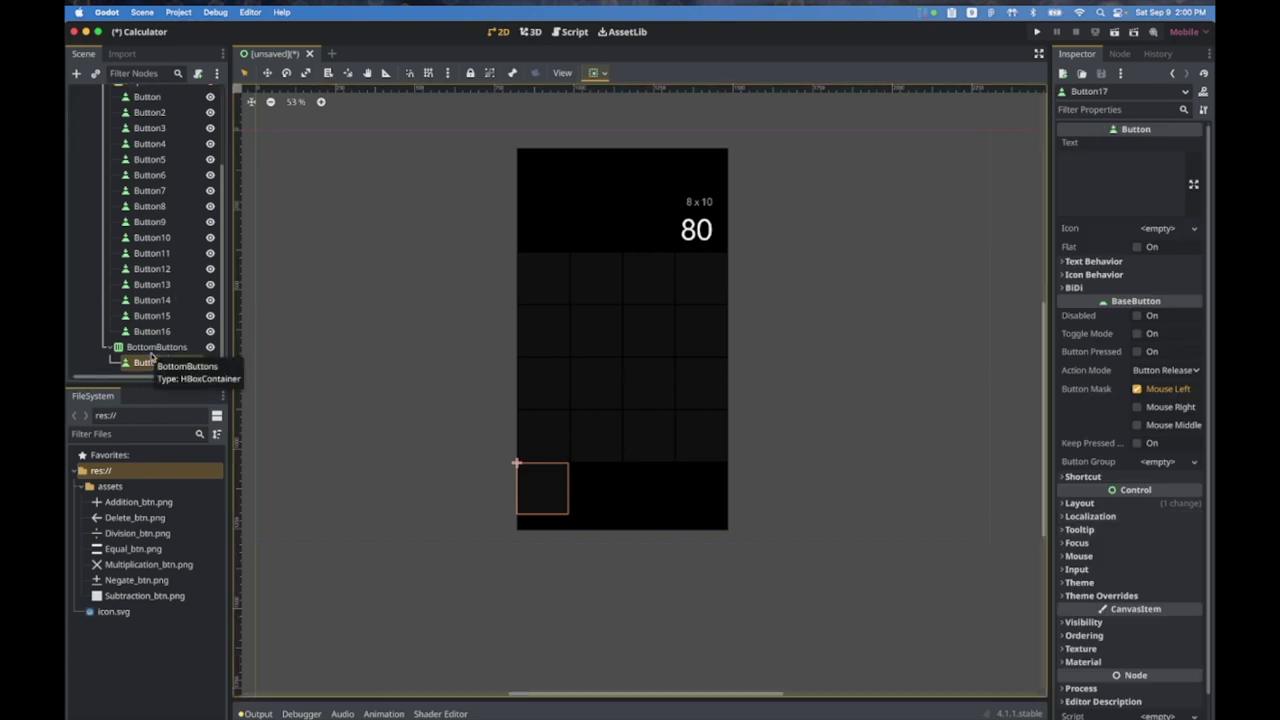
key(super+d)
key(super+d)
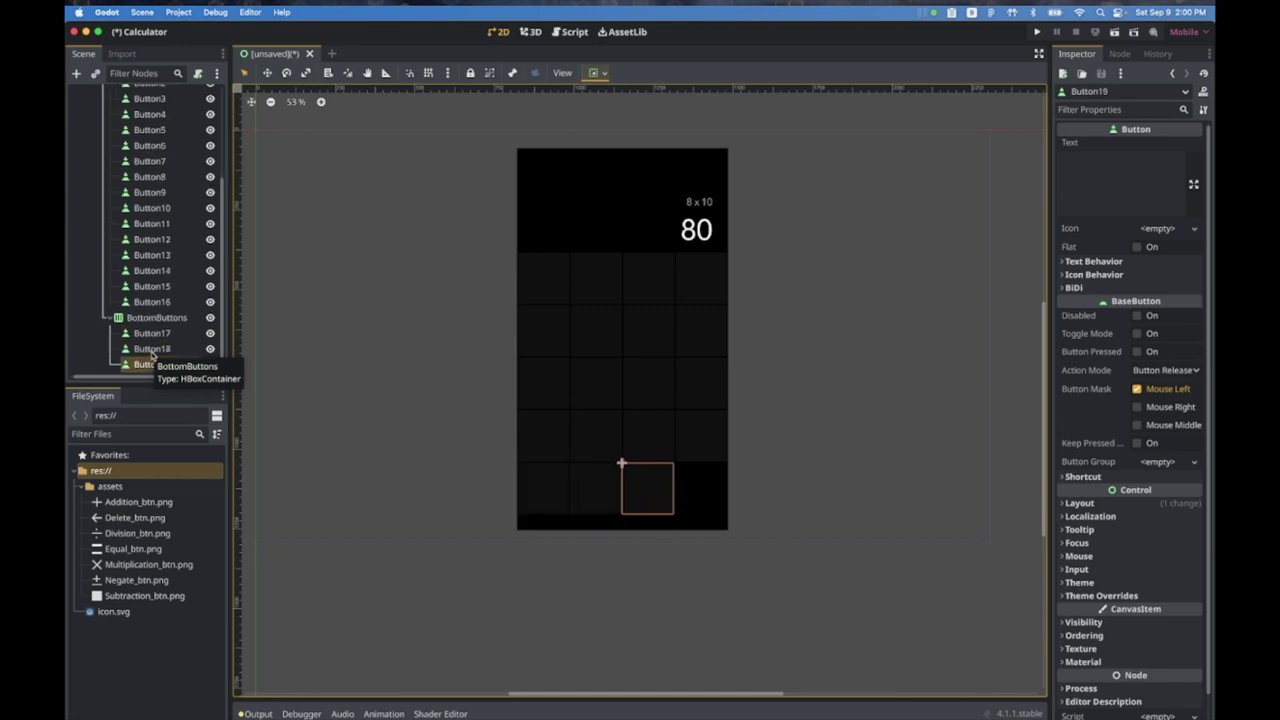
click(149, 334)
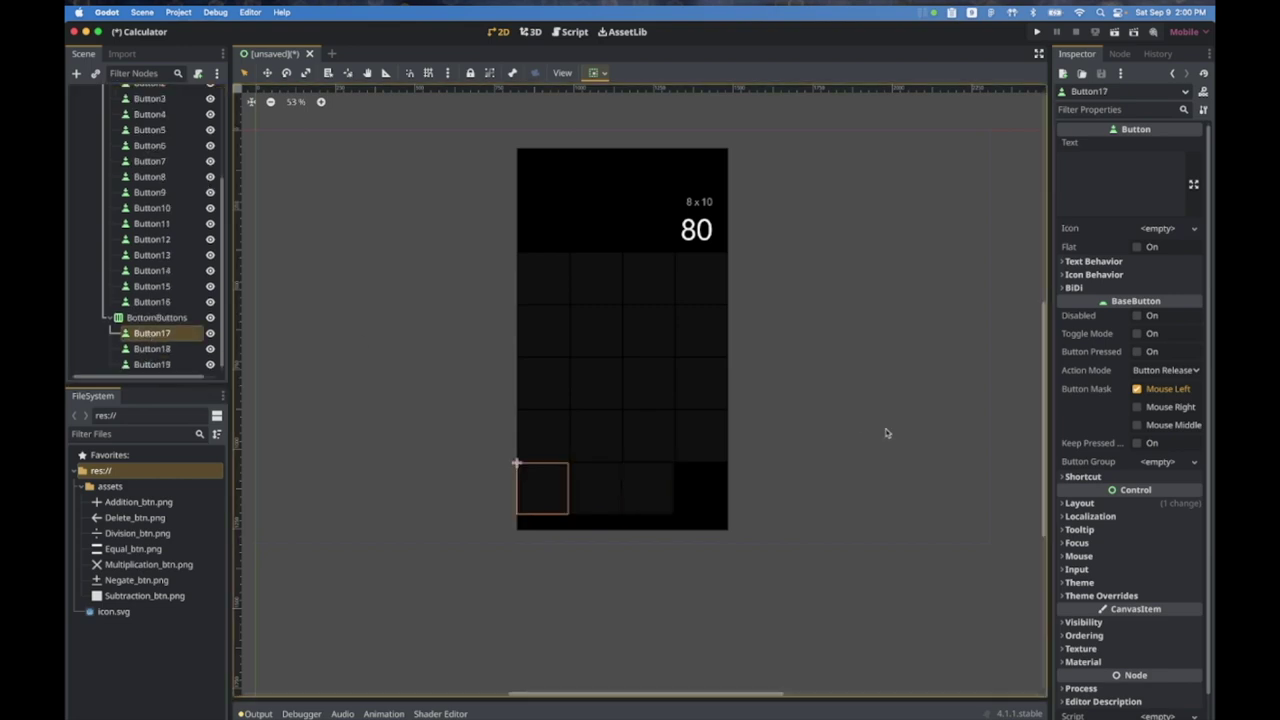
Step: Set Button17's minimum width to 161*2, then raise it to 330 px
click(1083, 505)
click(1165, 572)
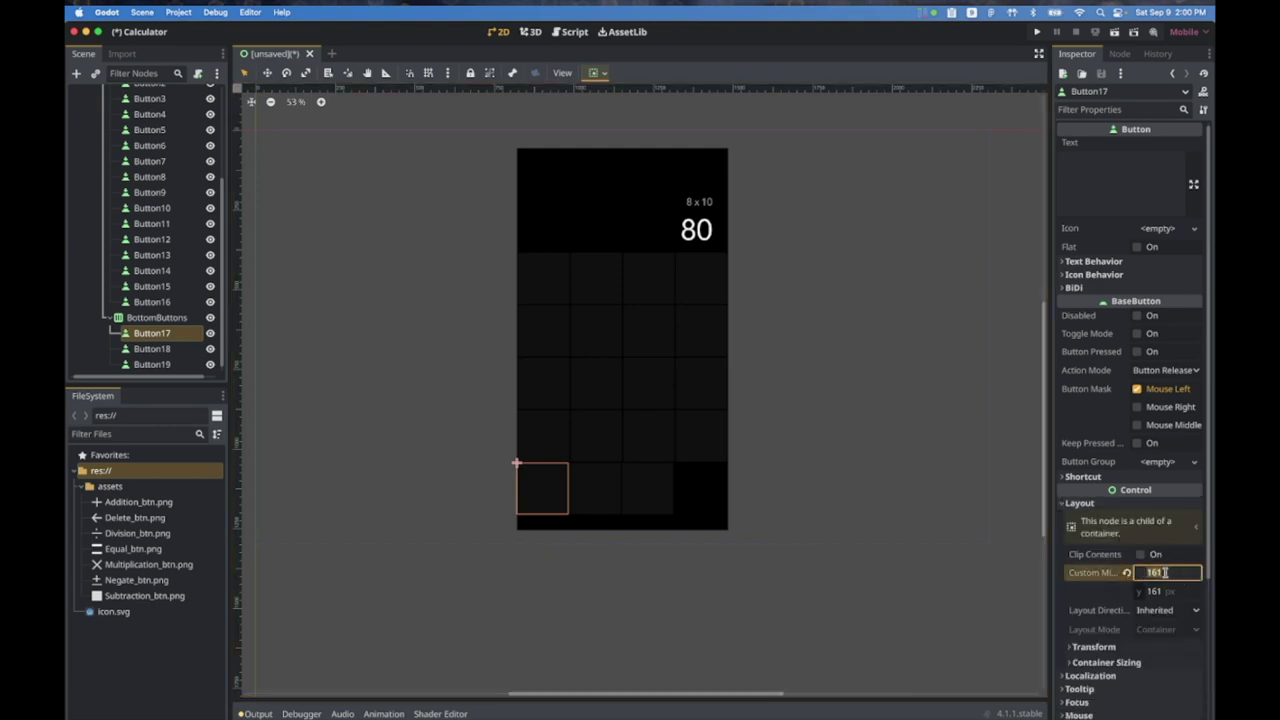
click(1183, 574)
text(*2)
key(Return)
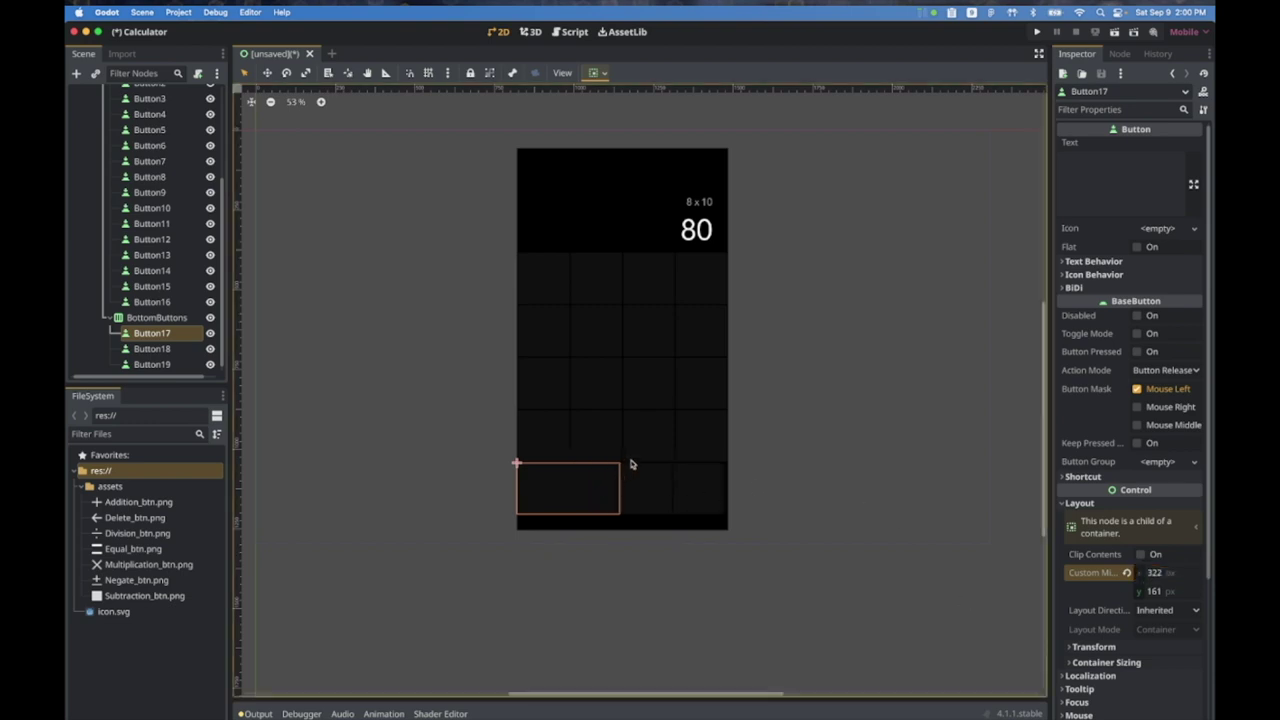
scroll(631, 470, up, 6)
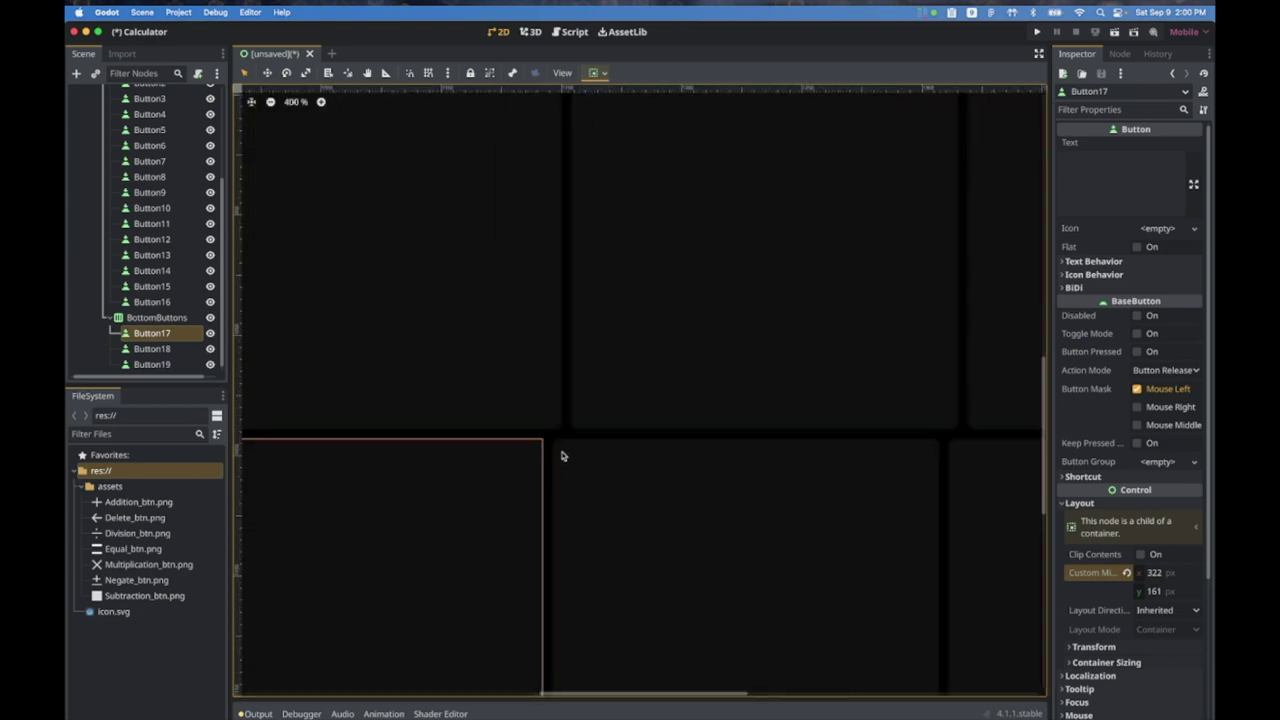
scroll(562, 456, up, 1)
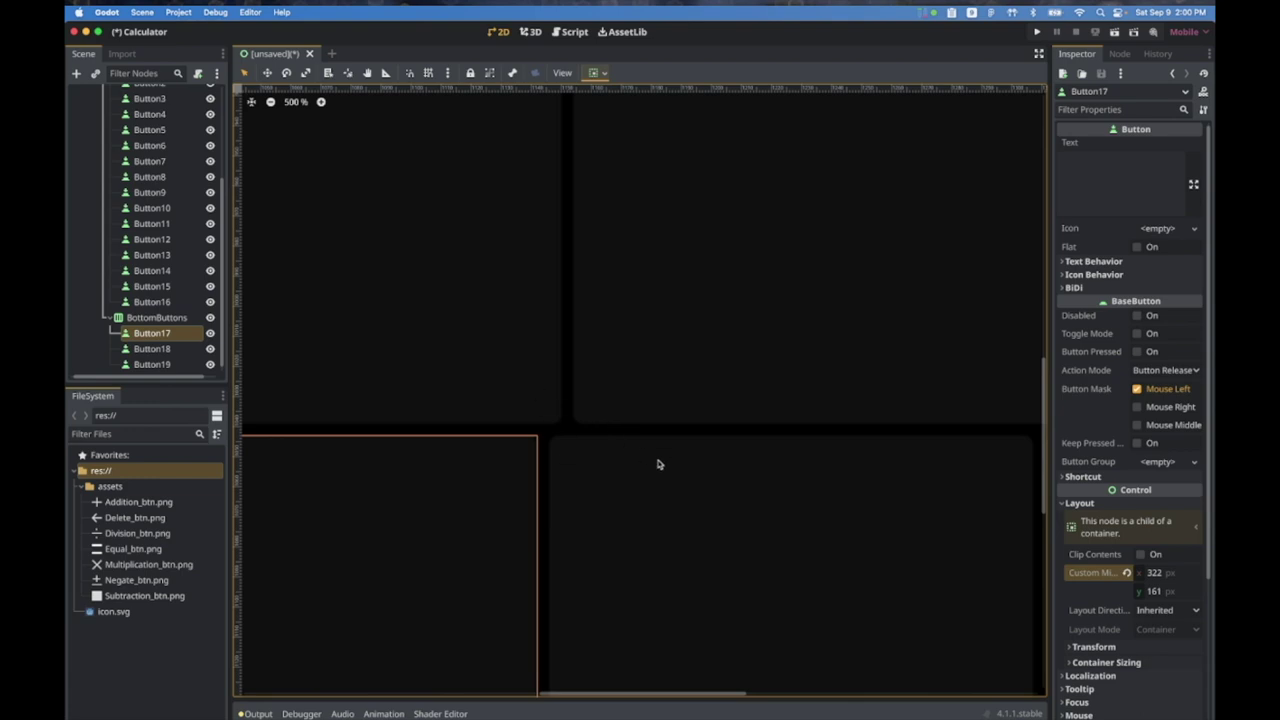
click(1186, 574)
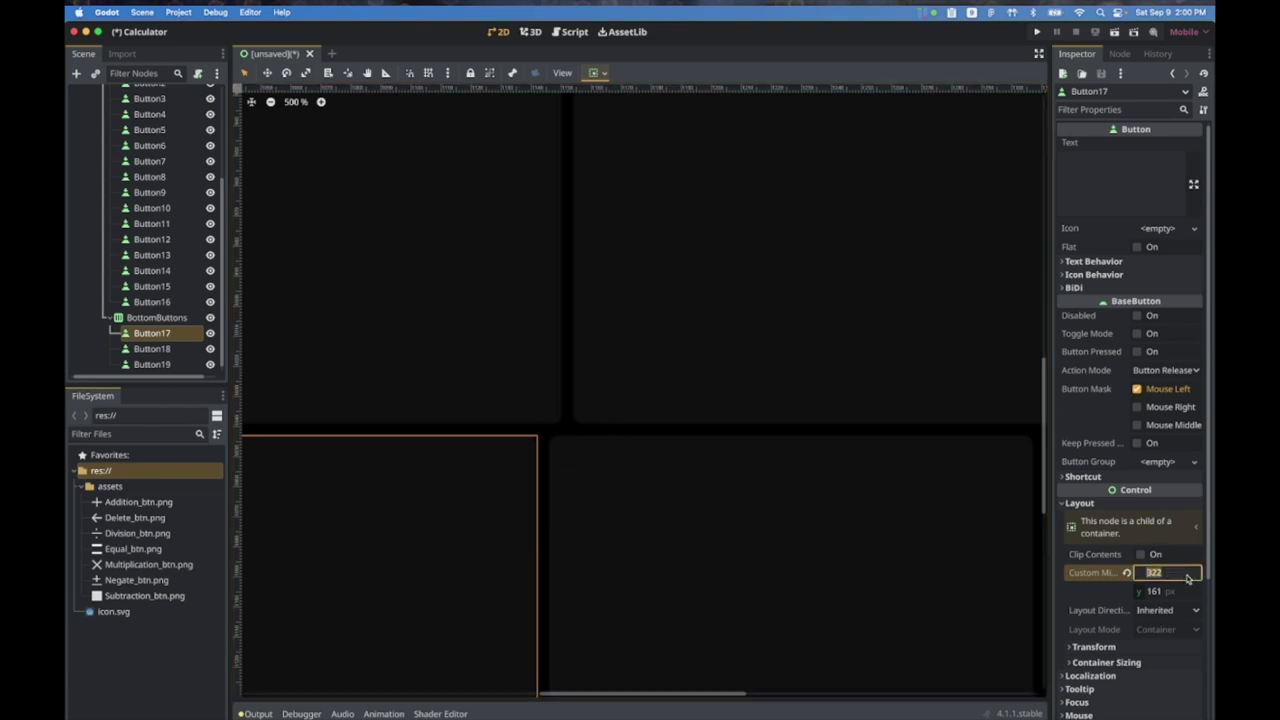
key(Up)
key(Up)
key(Up)
key(Up)
key(Up)
key(Up)
key(Up)
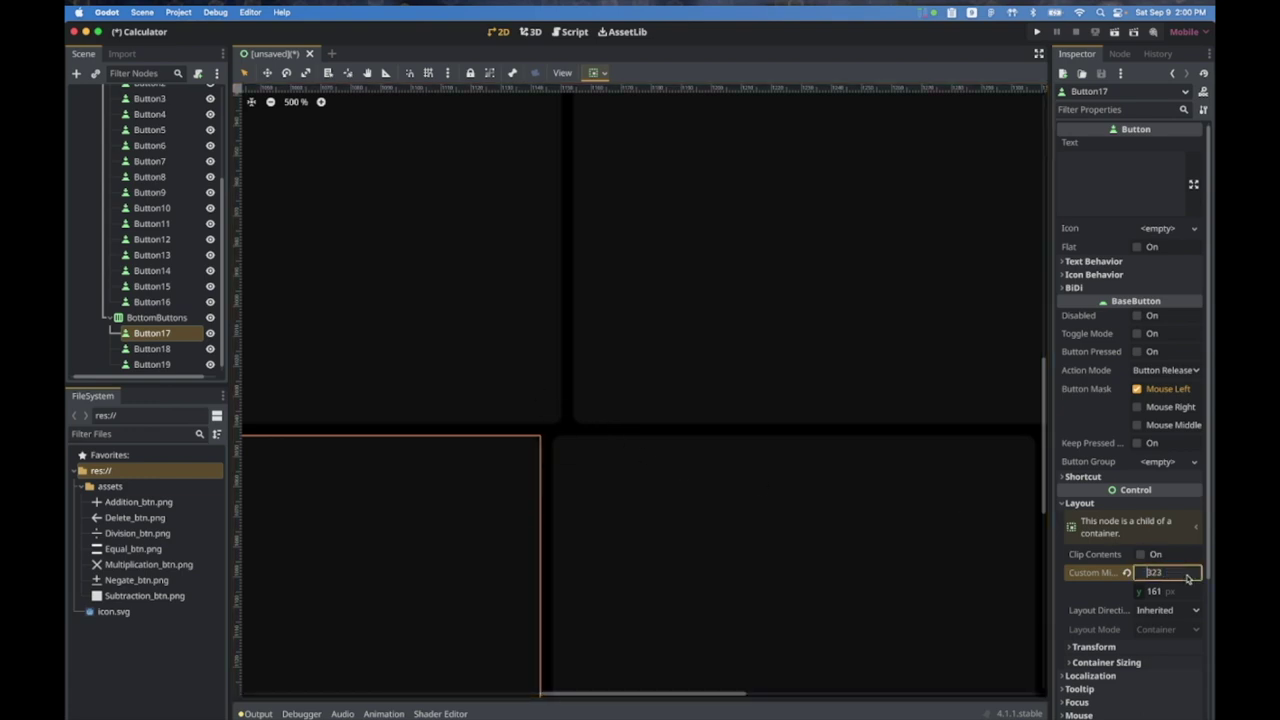
key(Up)
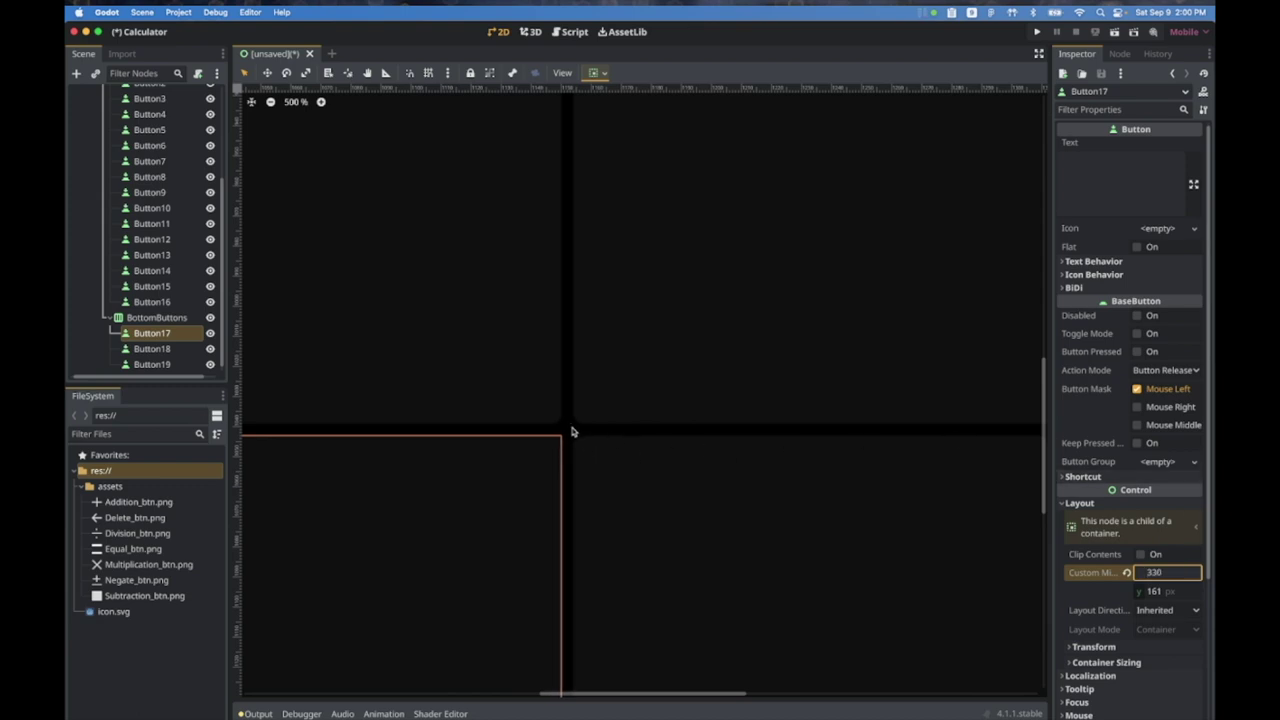
Step: Pan and zoom the canvas to review the widened key and the display
click(527, 355)
scroll(530, 357, down, 5)
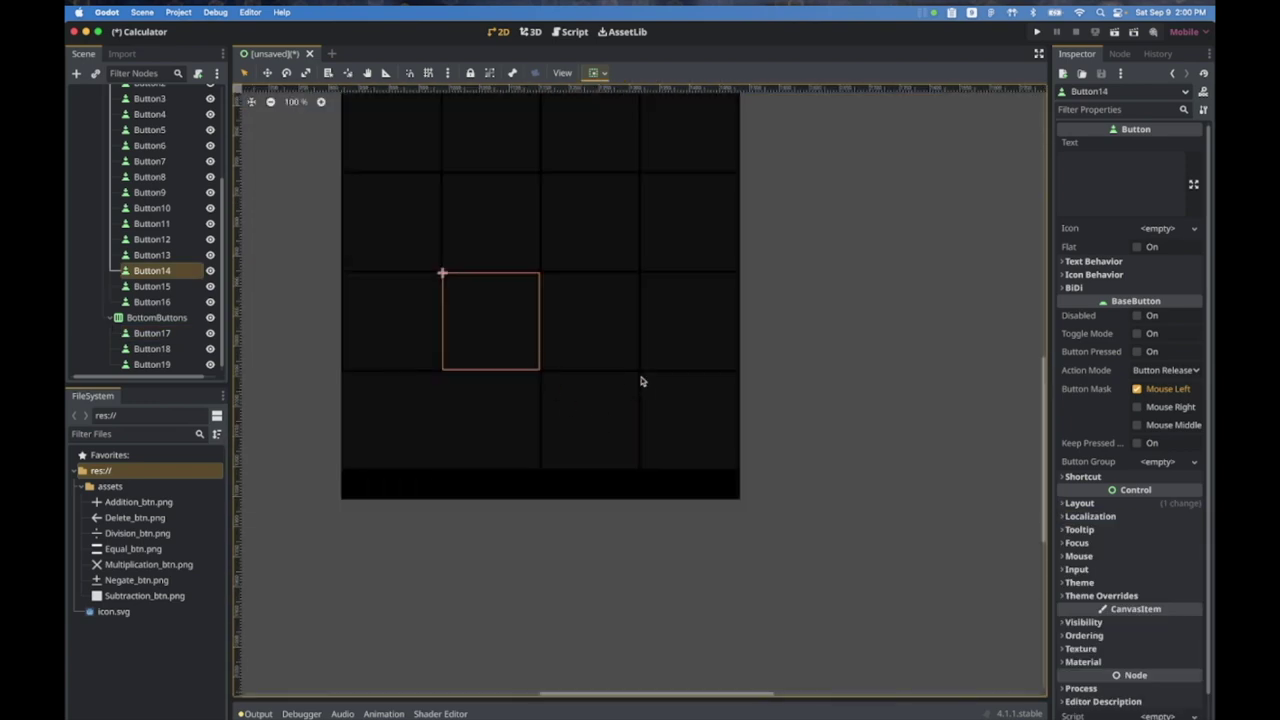
middle_drag(630, 306, 655, 476)
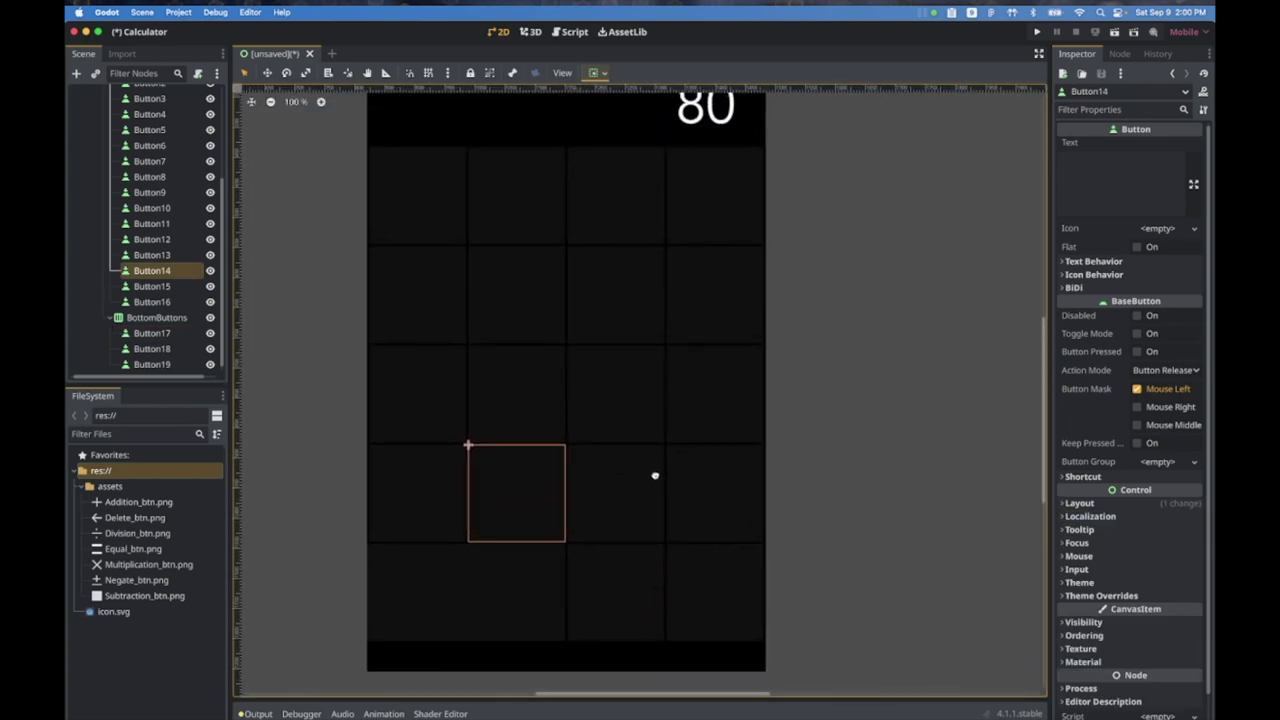
scroll(655, 476, down, 1)
scroll(654, 473, down, 1)
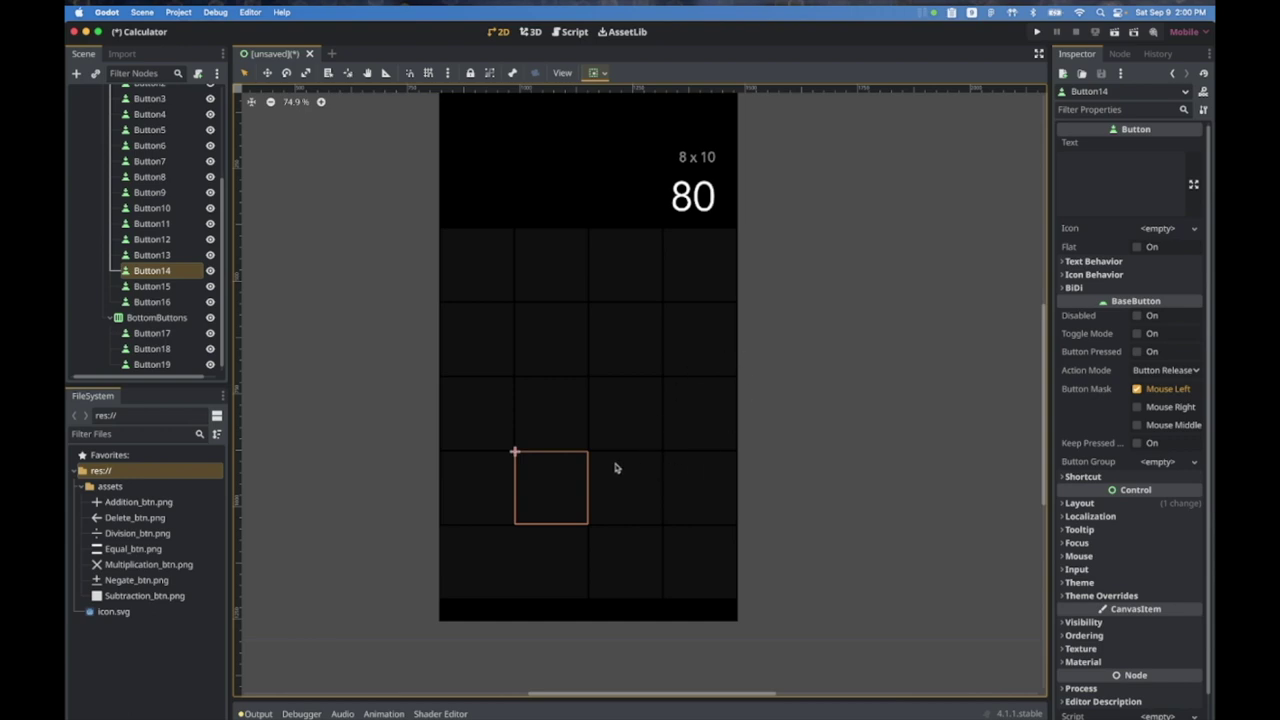
scroll(616, 467, up, 1)
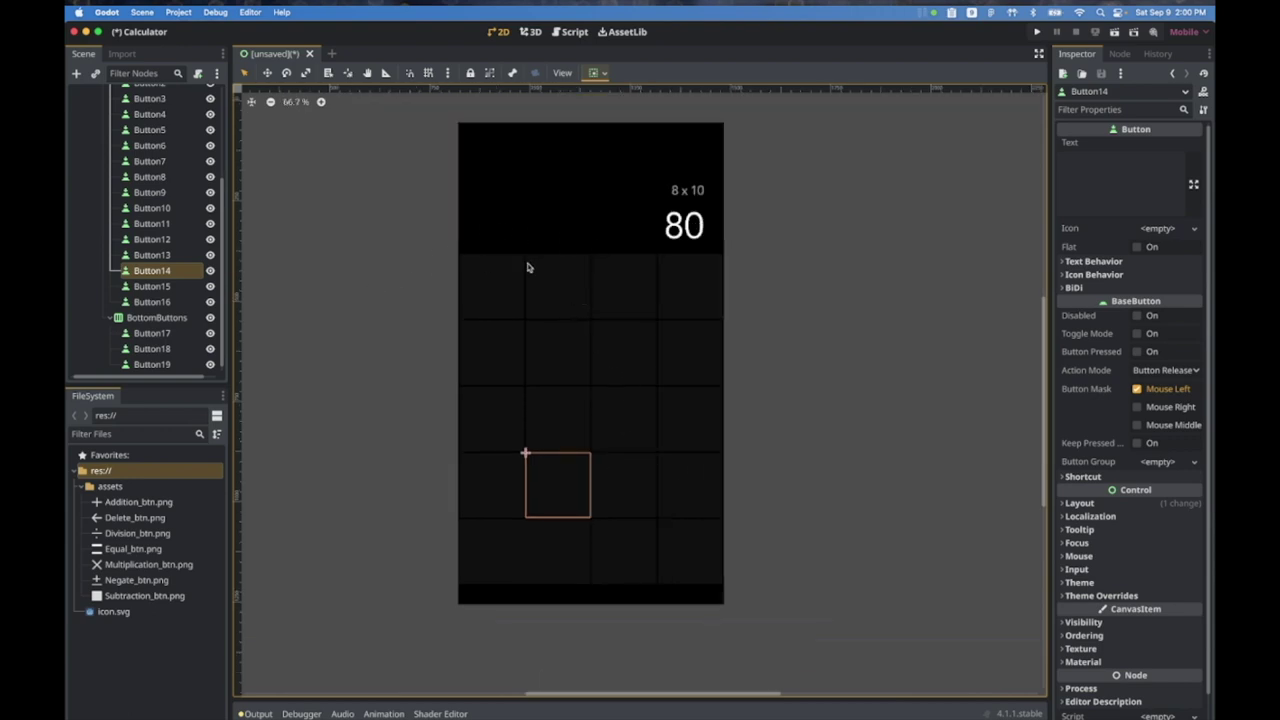
click(397, 351)
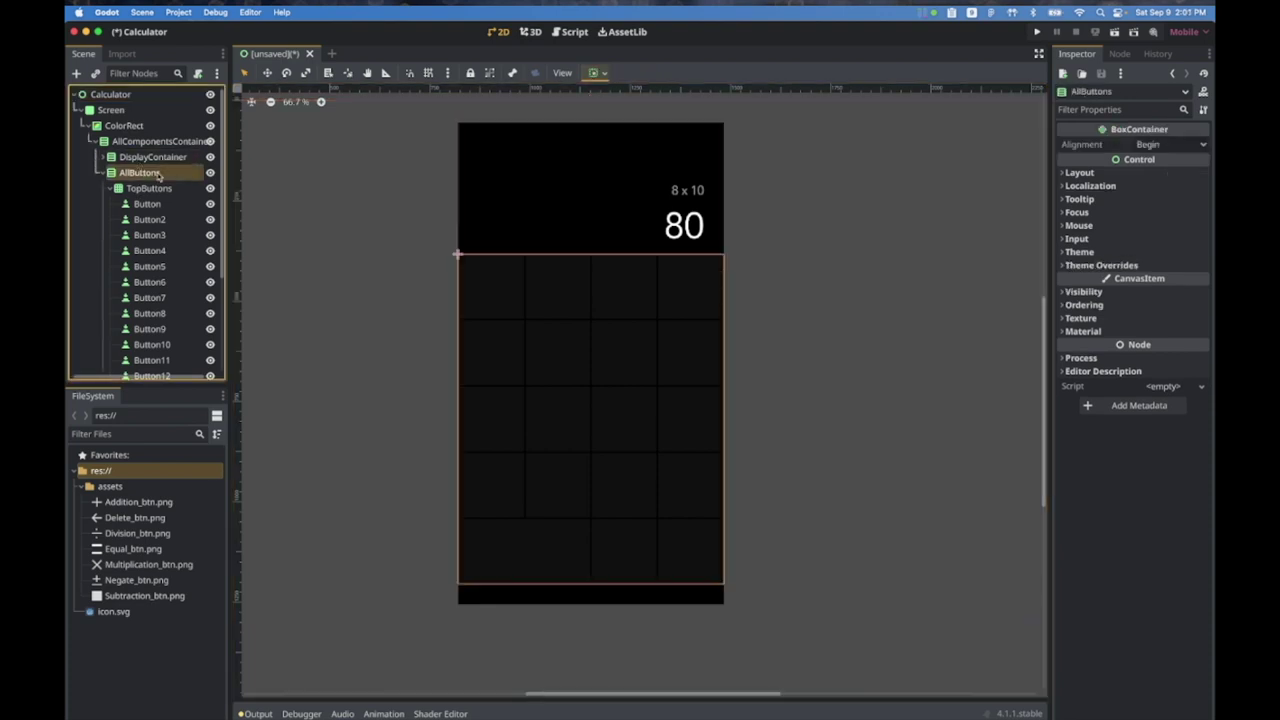
Step: Give the first key the text C and rename its node Clear_btn
click(147, 203)
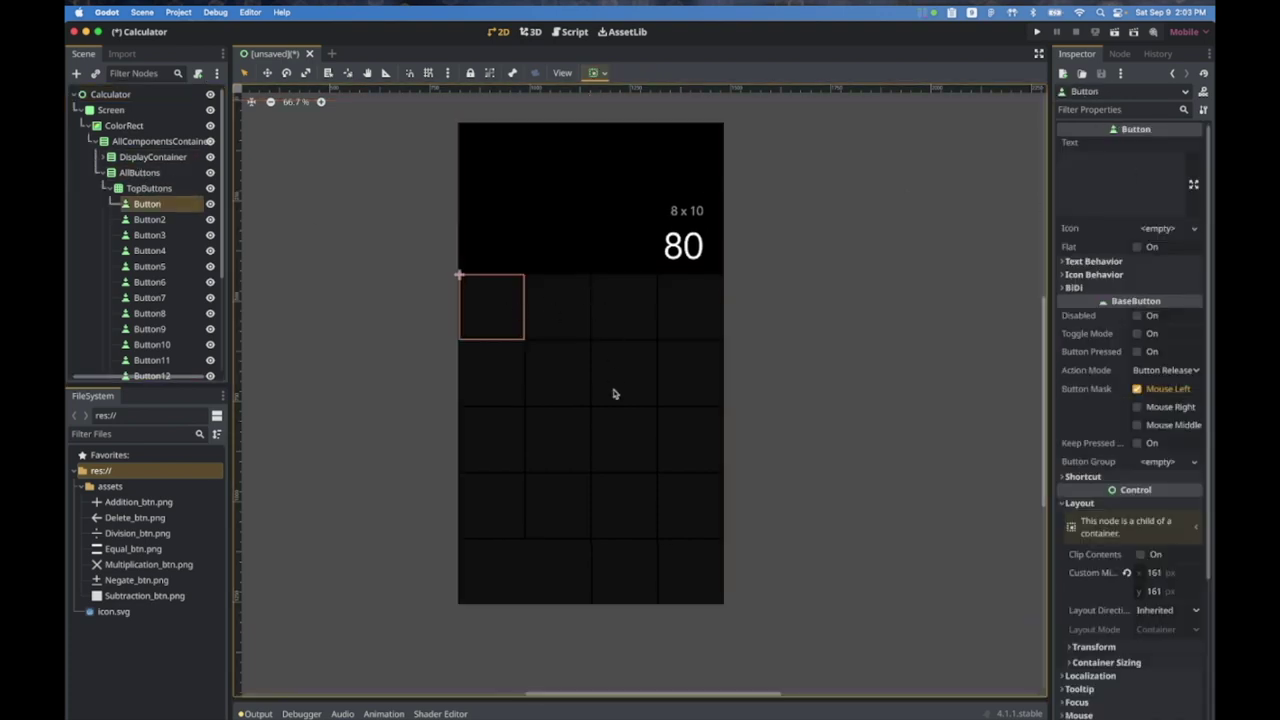
click(1072, 204)
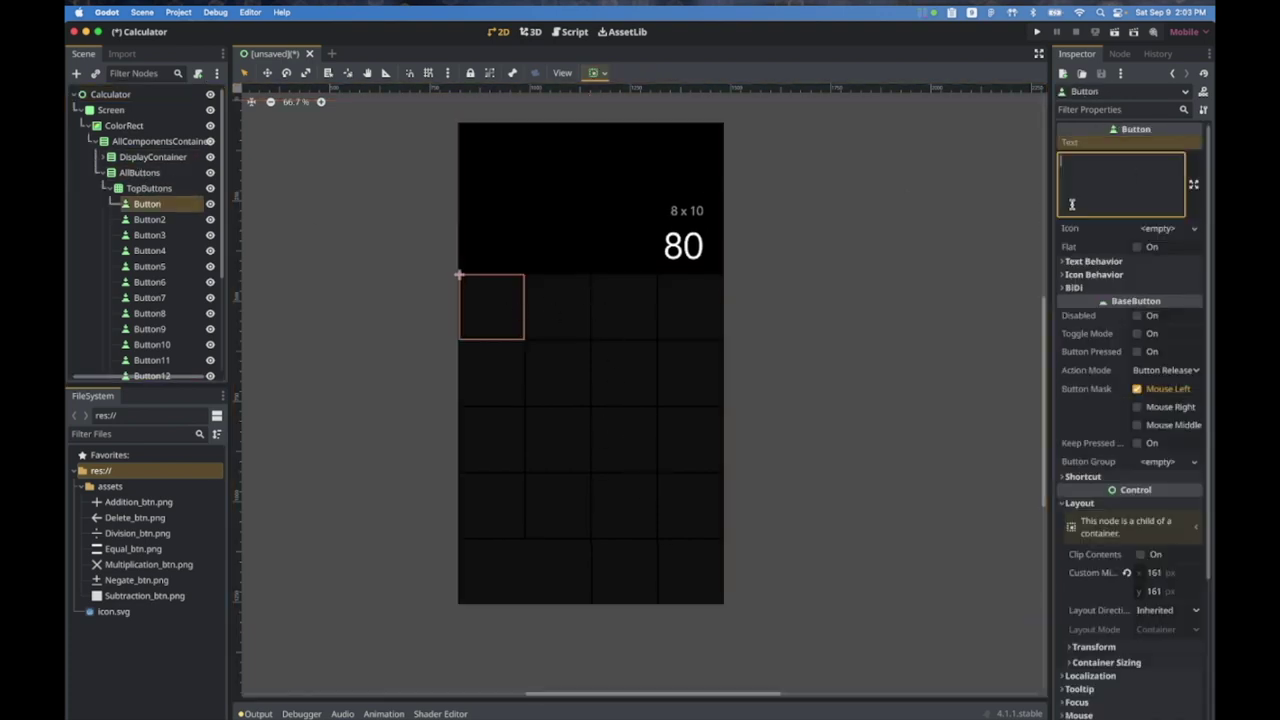
text(C)
click(149, 219)
click(147, 204)
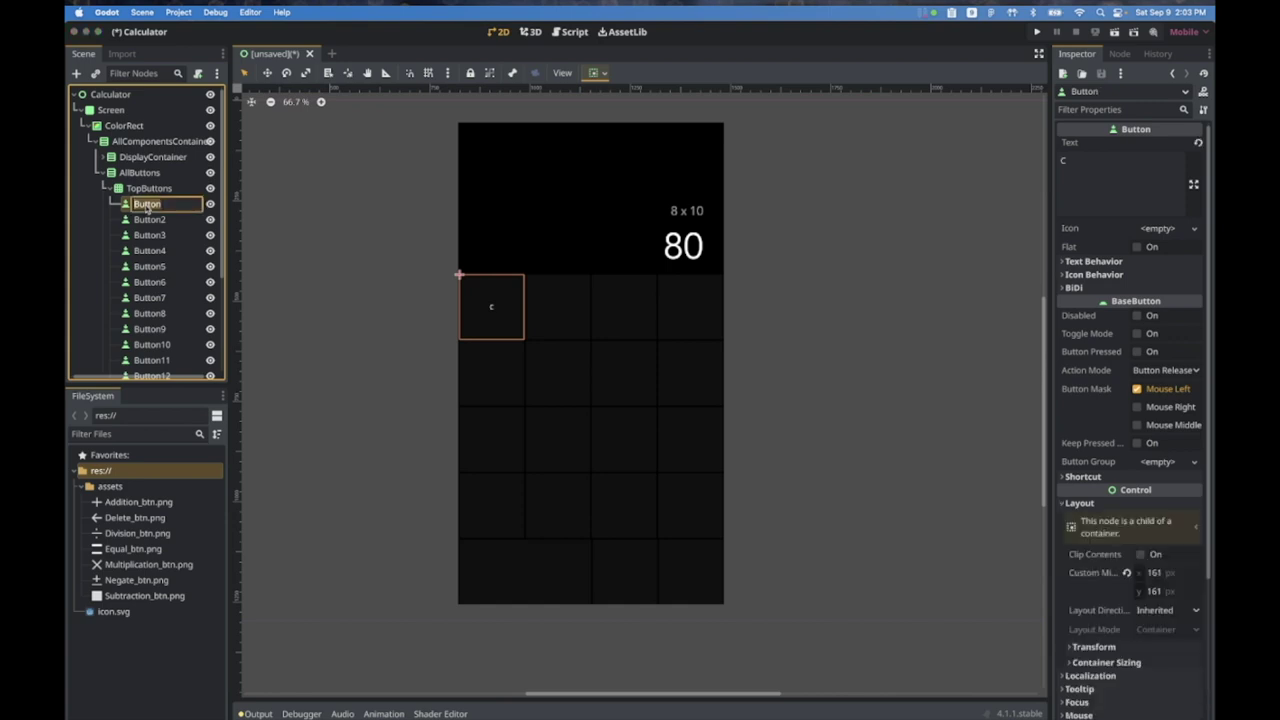
text(Clear_btn)
key(Return)
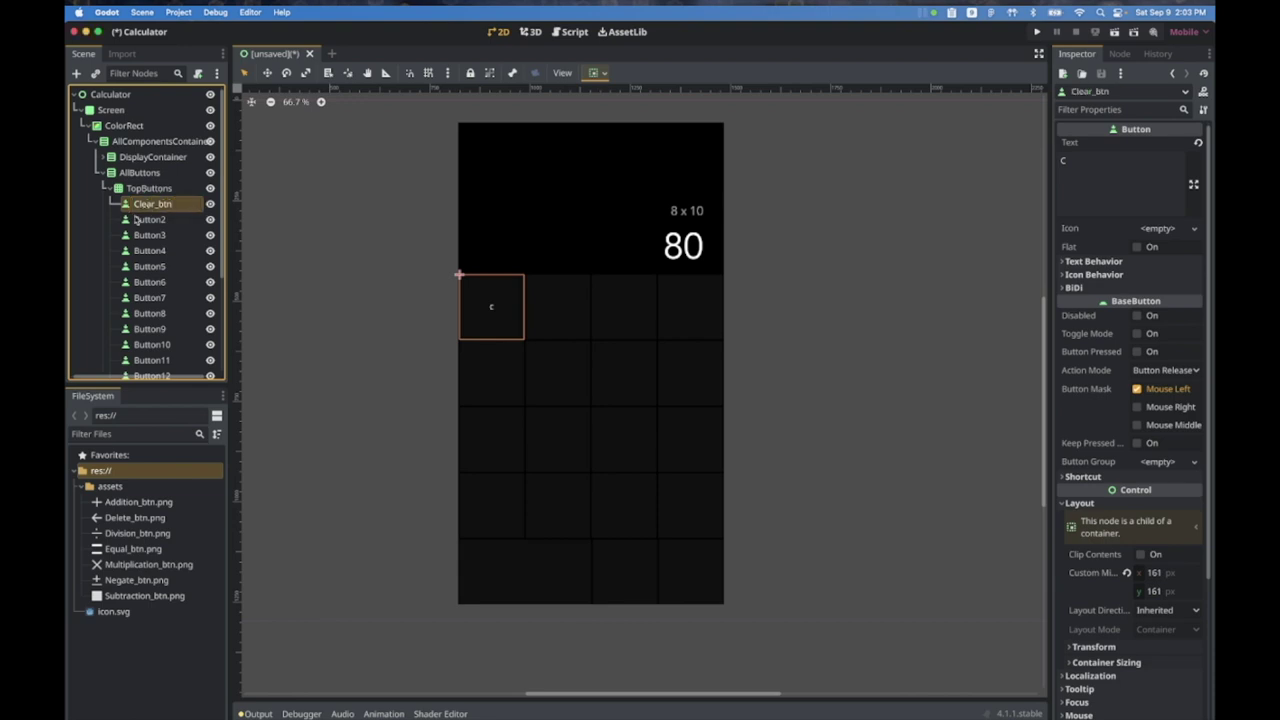
Step: Rename the Button2 node to Negate_btn
click(148, 219)
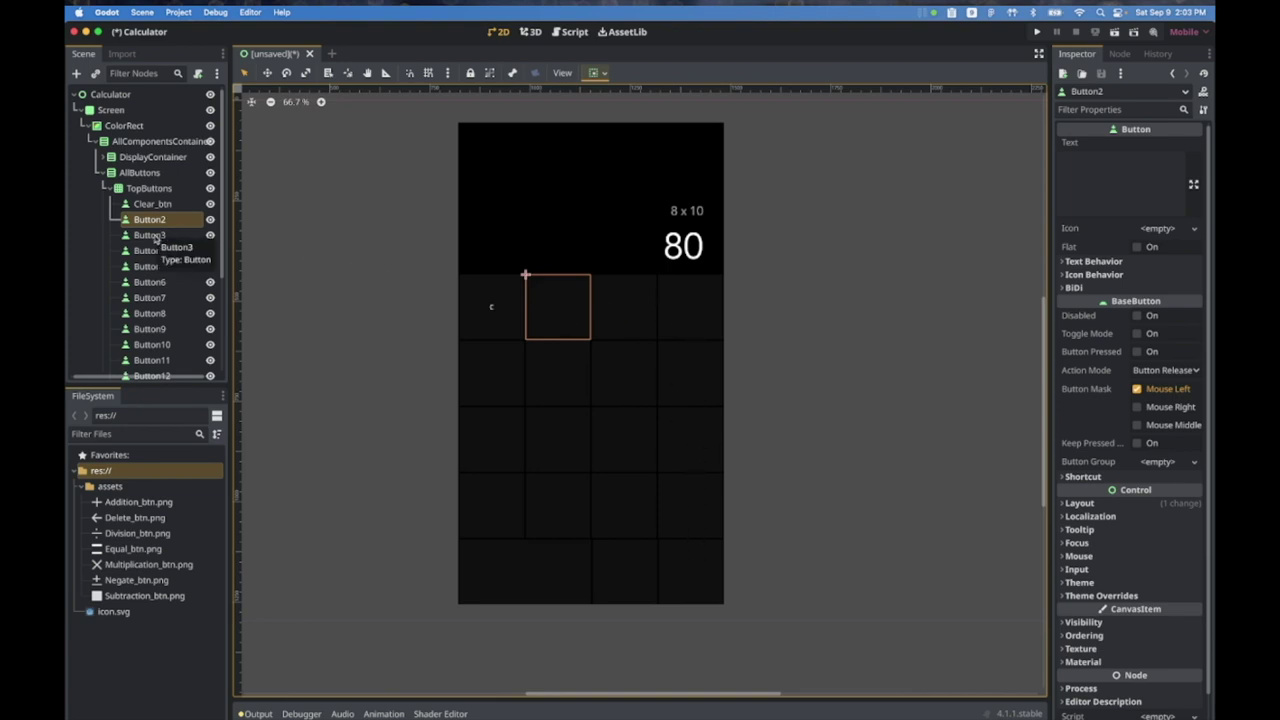
click(152, 315)
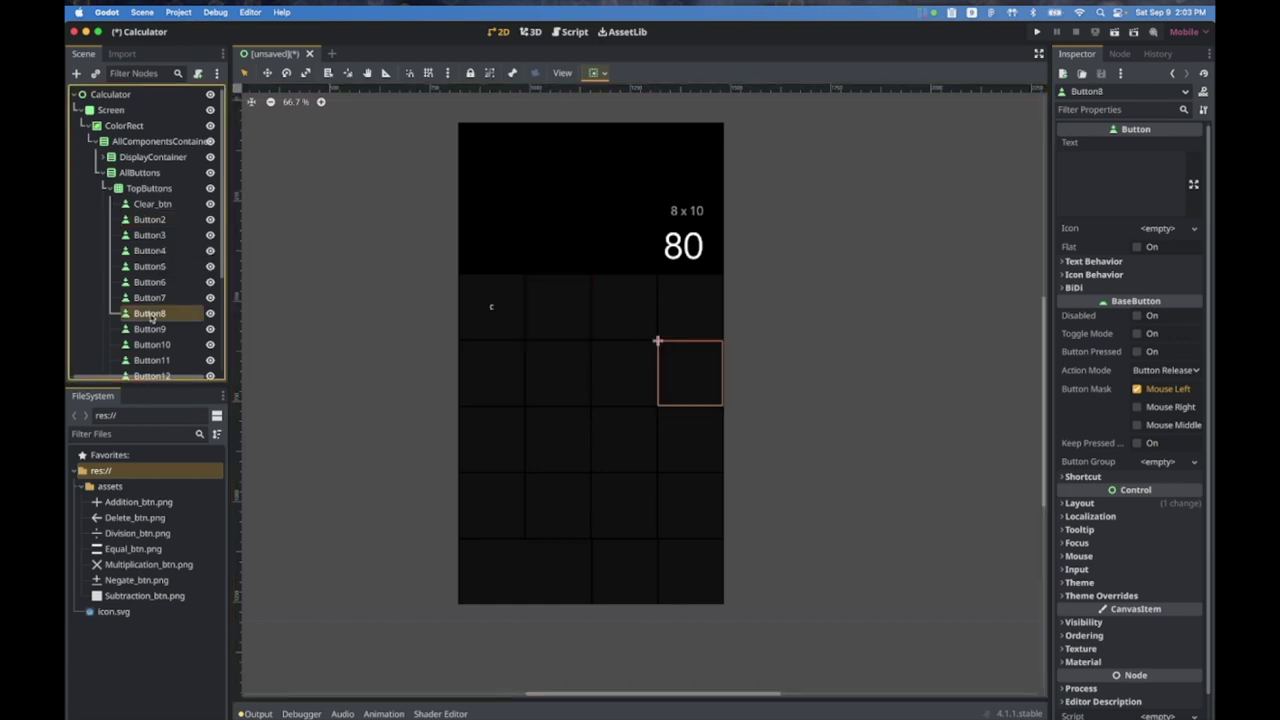
click(151, 330)
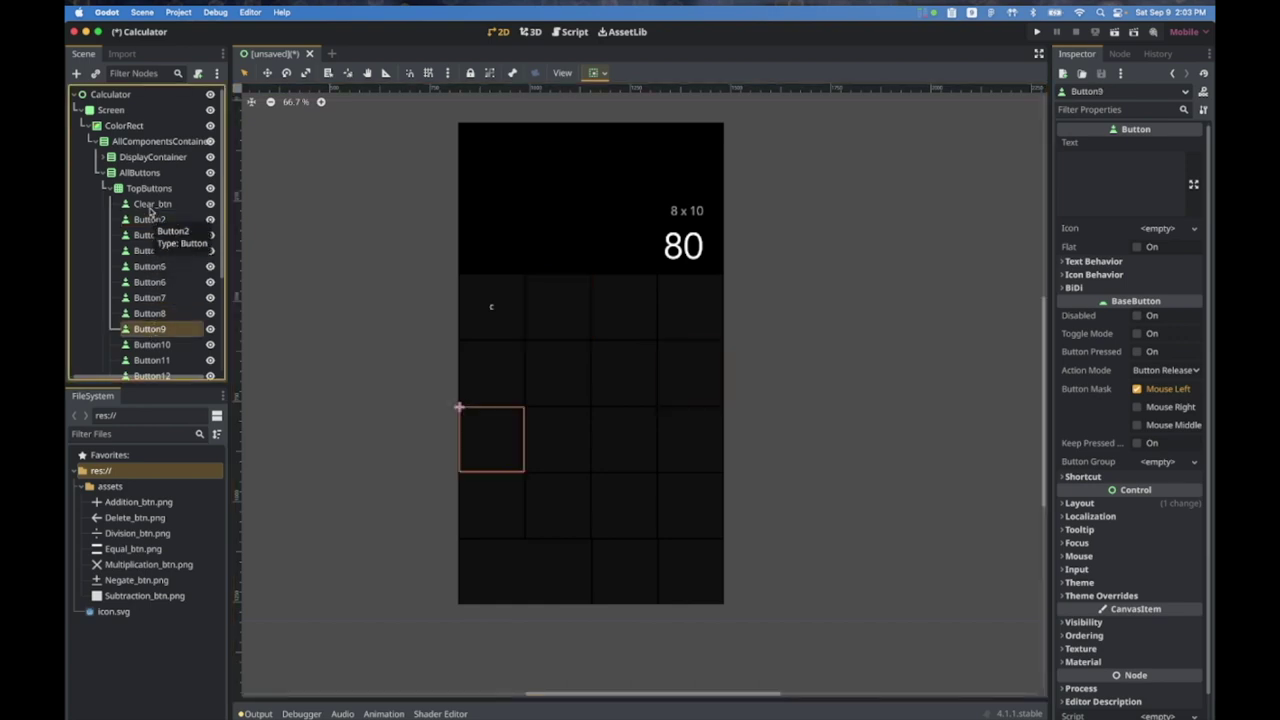
click(150, 219)
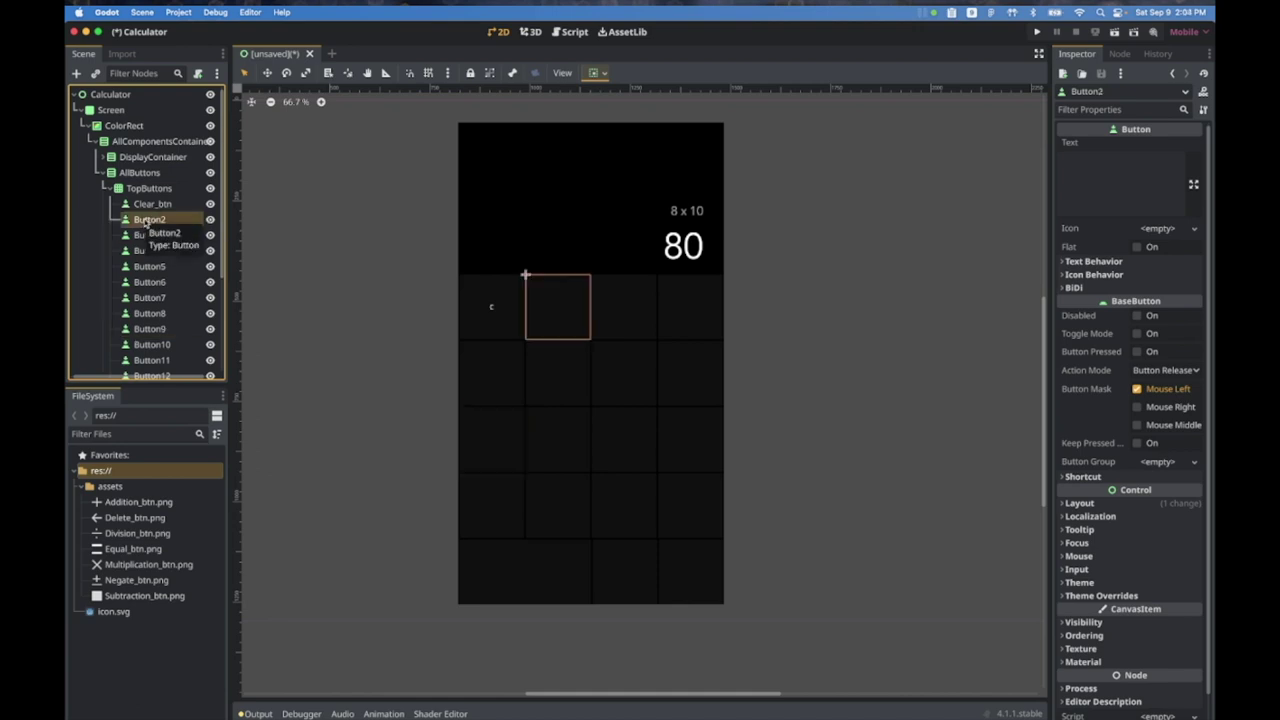
double_click(147, 219)
text(Negate_btn)
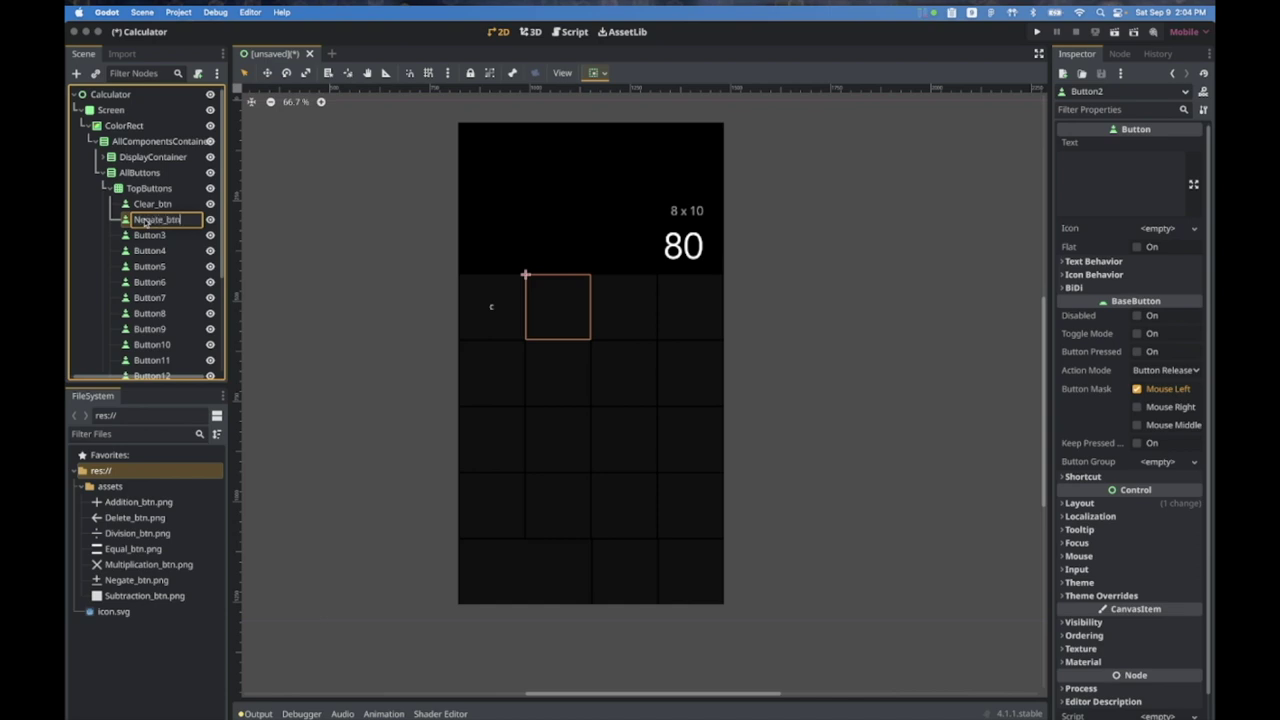
key(Return)
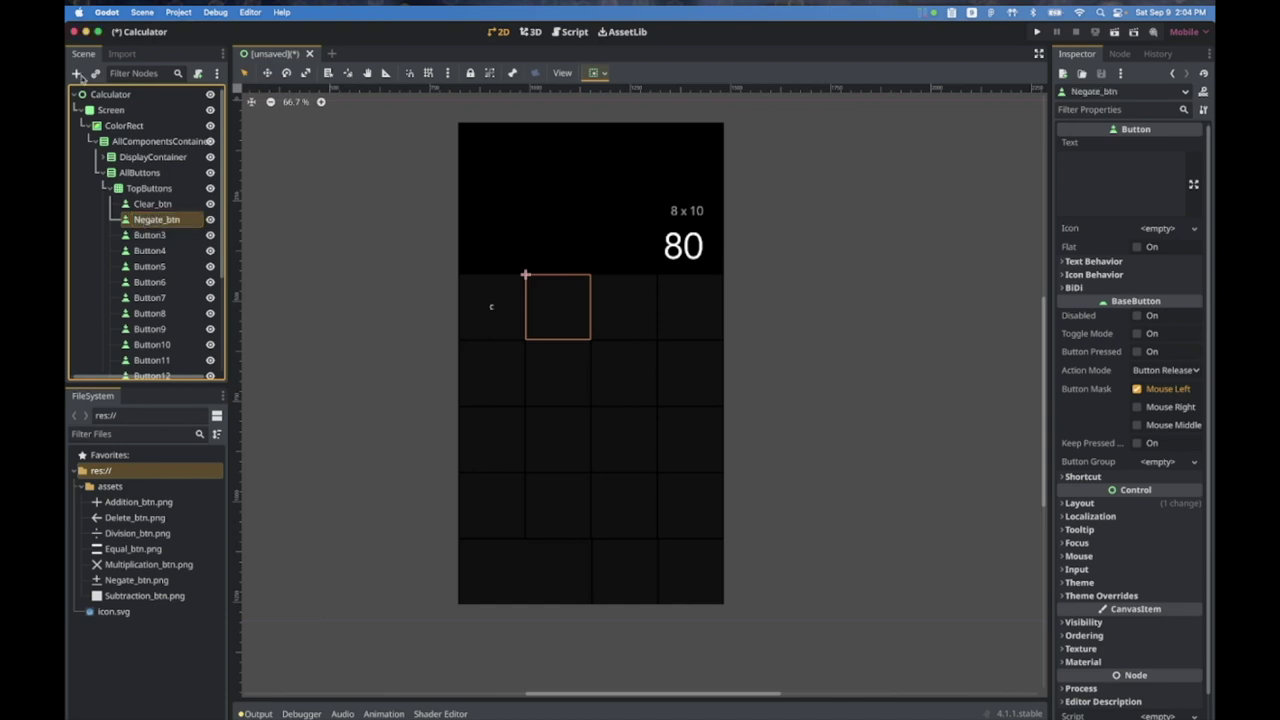
Step: Add a TextureRect under Negate_btn and quick-load Negate_btn.png as its texture
click(76, 74)
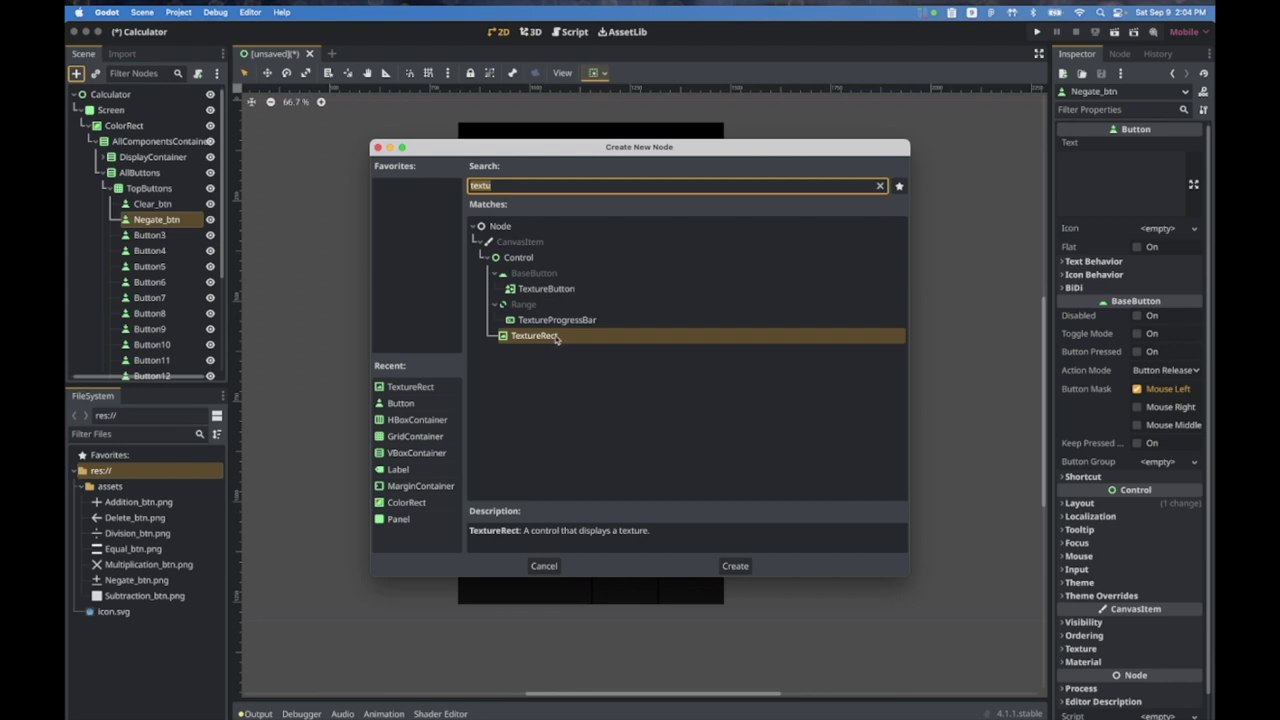
text(texture)
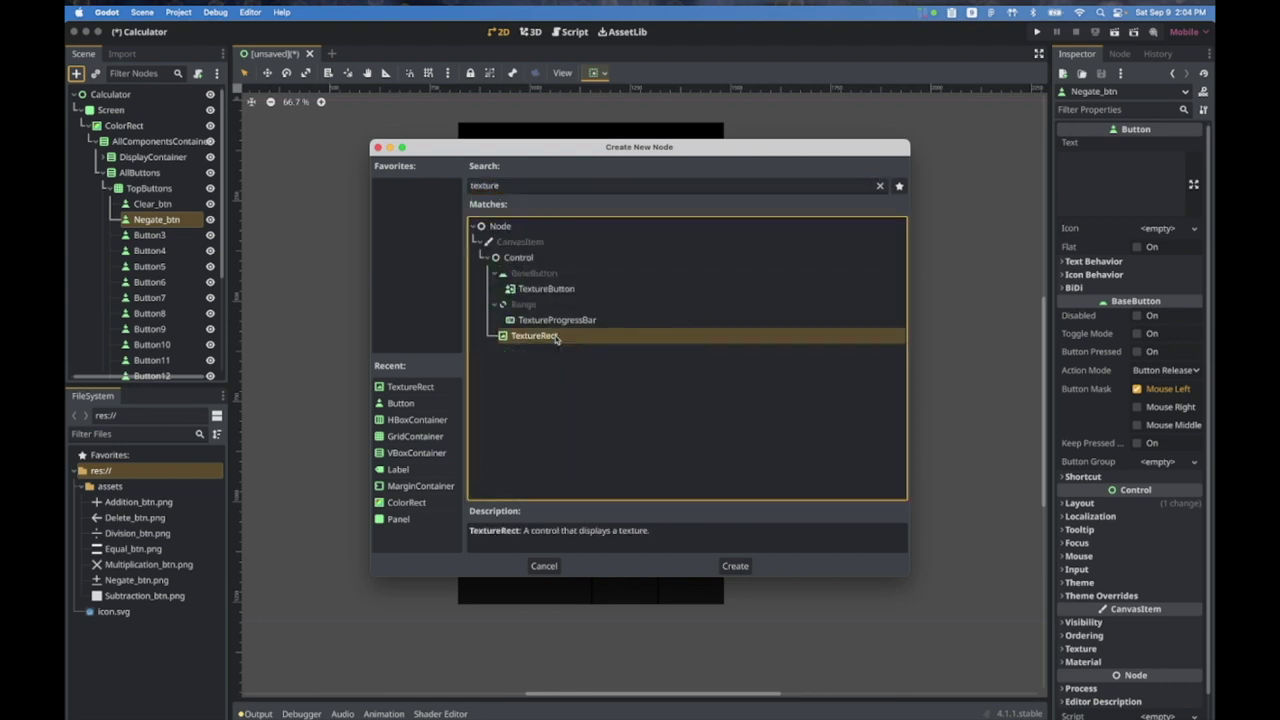
double_click(555, 337)
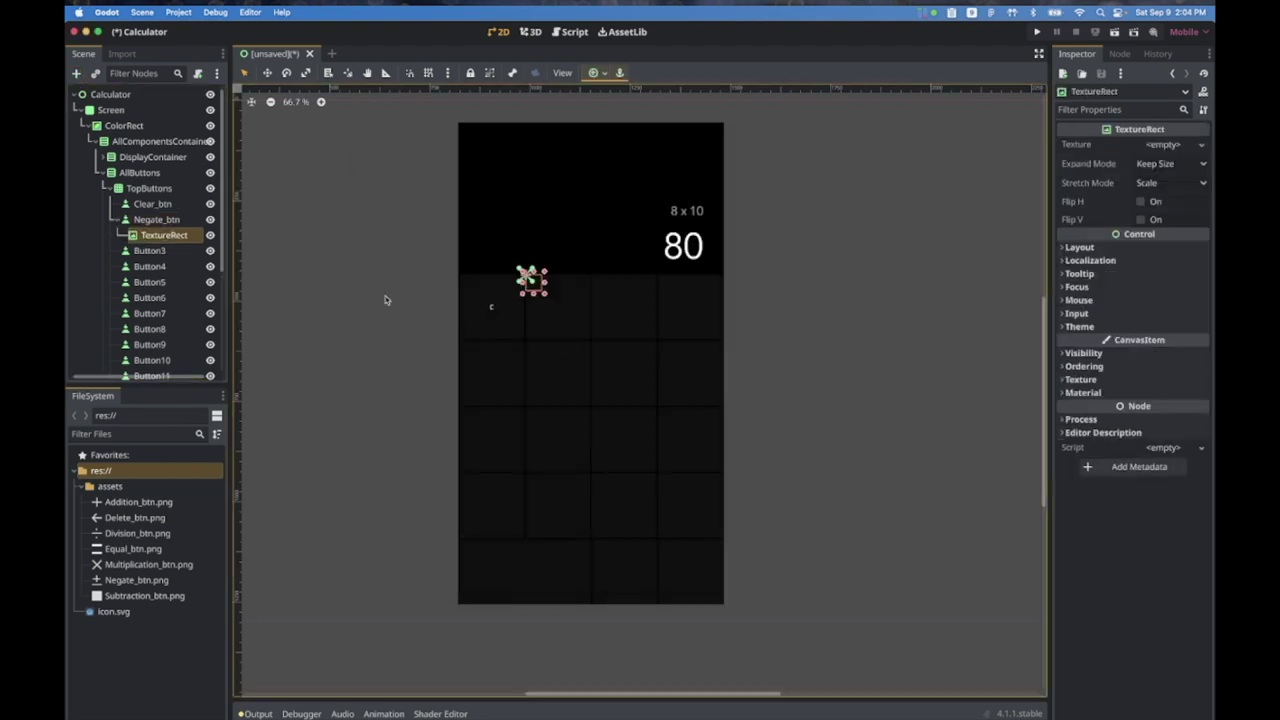
click(1201, 145)
click(1084, 417)
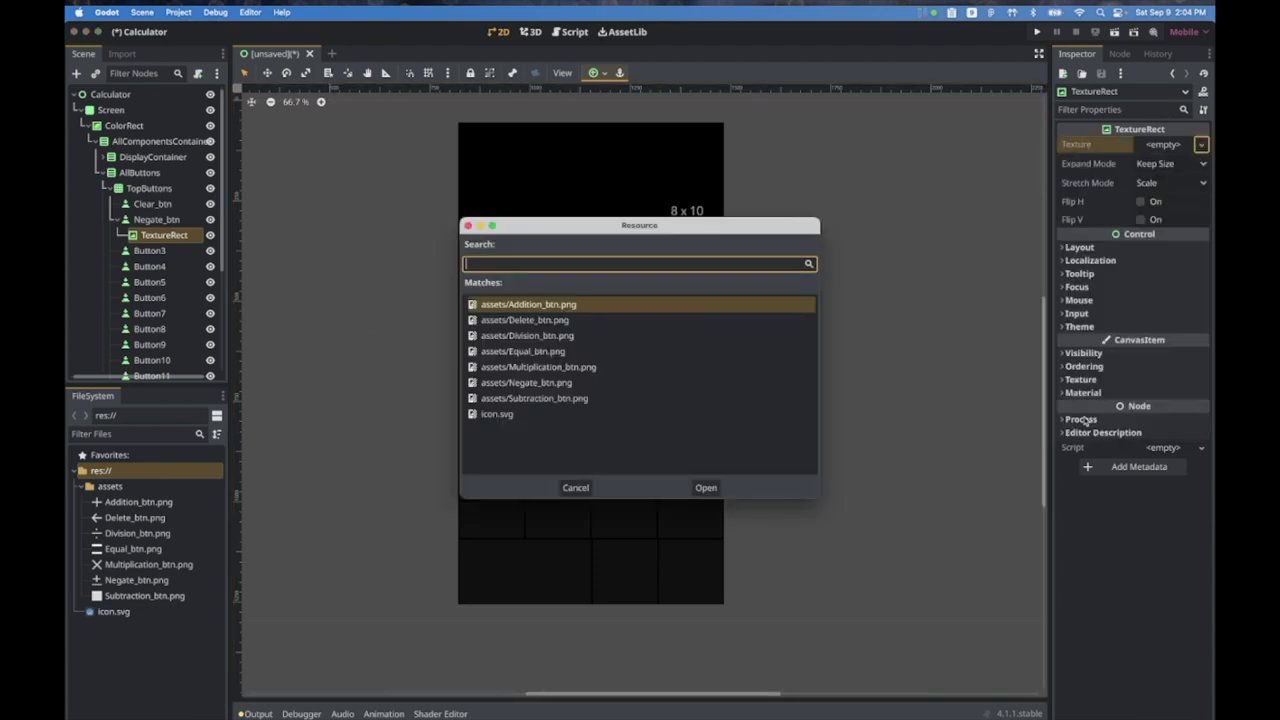
click(528, 383)
click(706, 487)
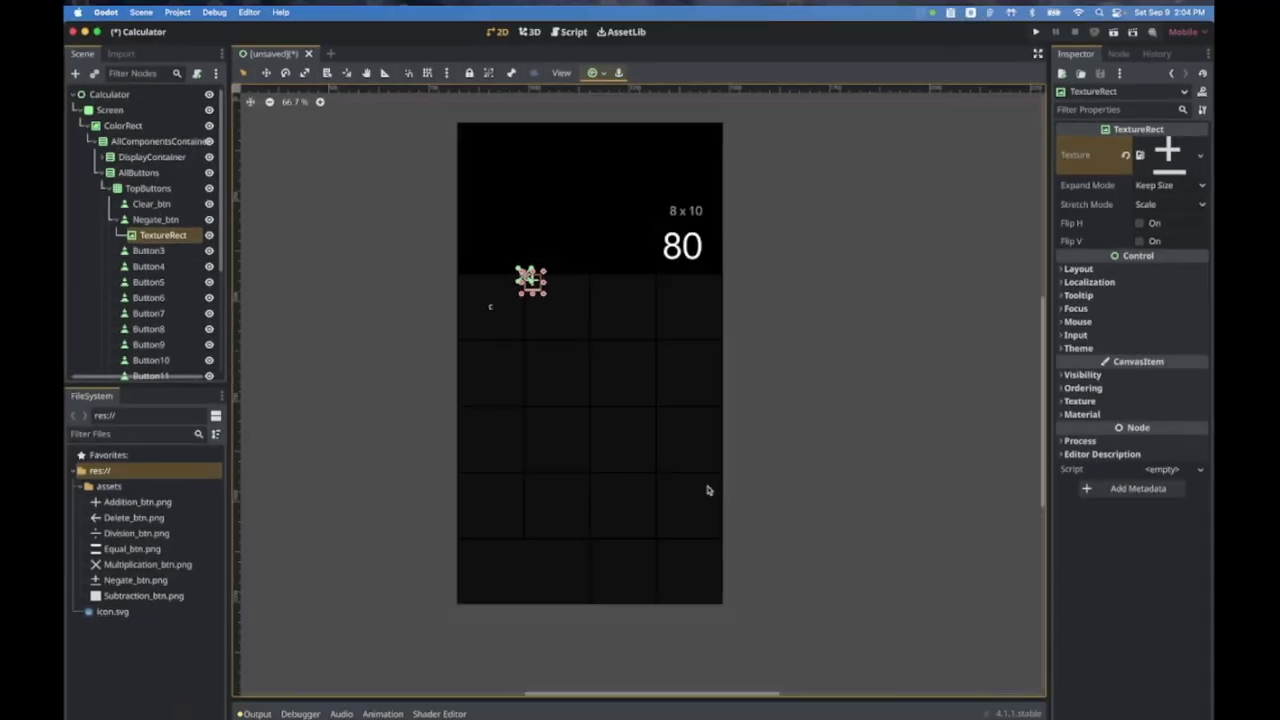
Step: Apply the Center anchor preset and Keep Aspect Centered stretch mode to the icon
click(597, 73)
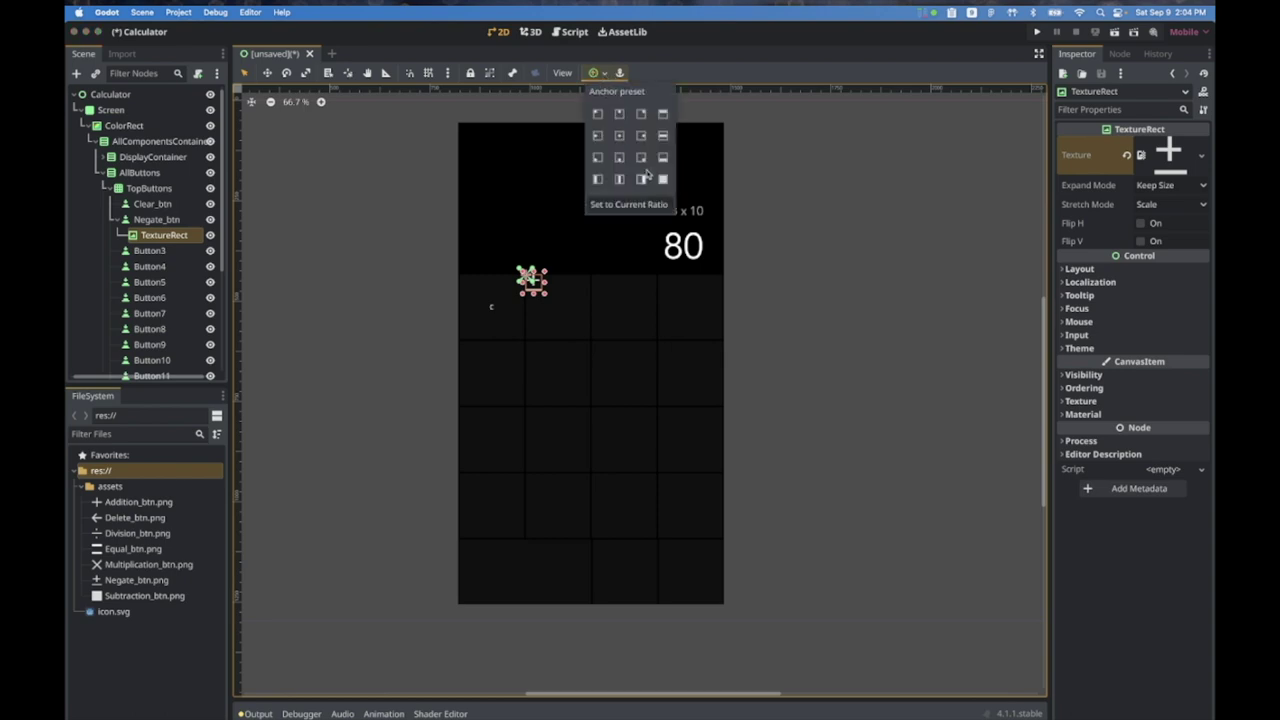
click(620, 136)
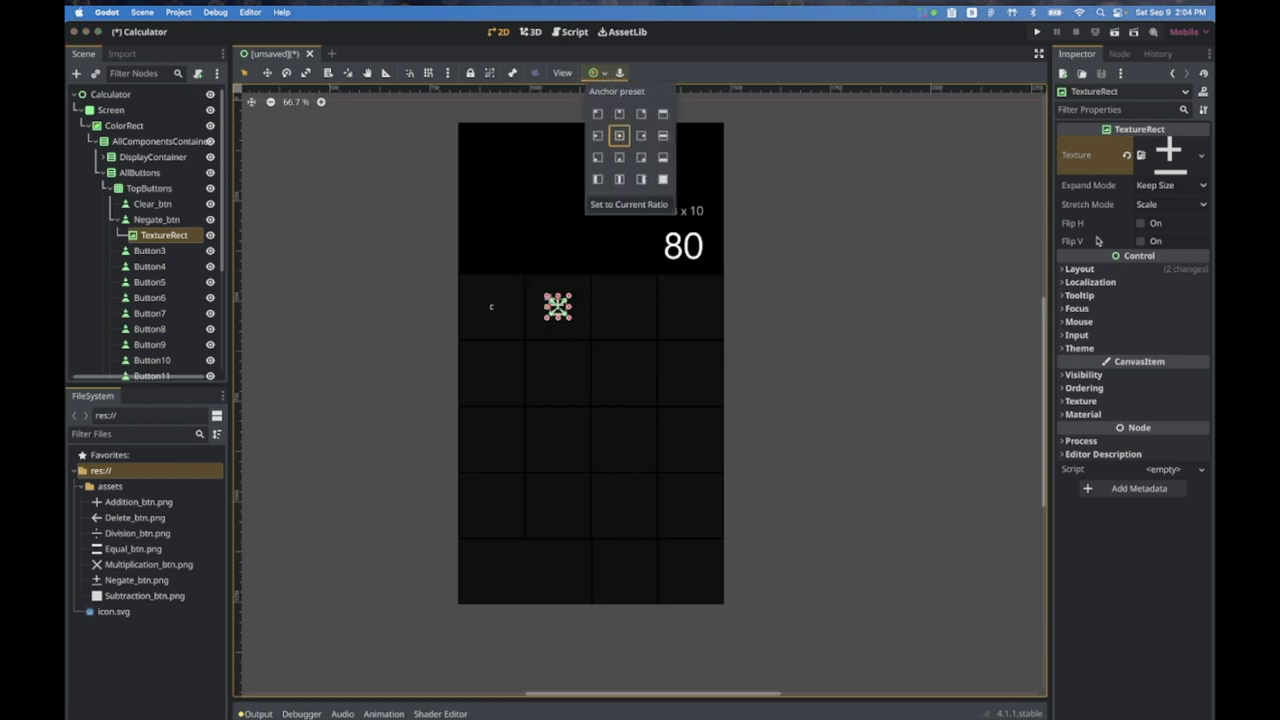
click(1202, 207)
click(1203, 207)
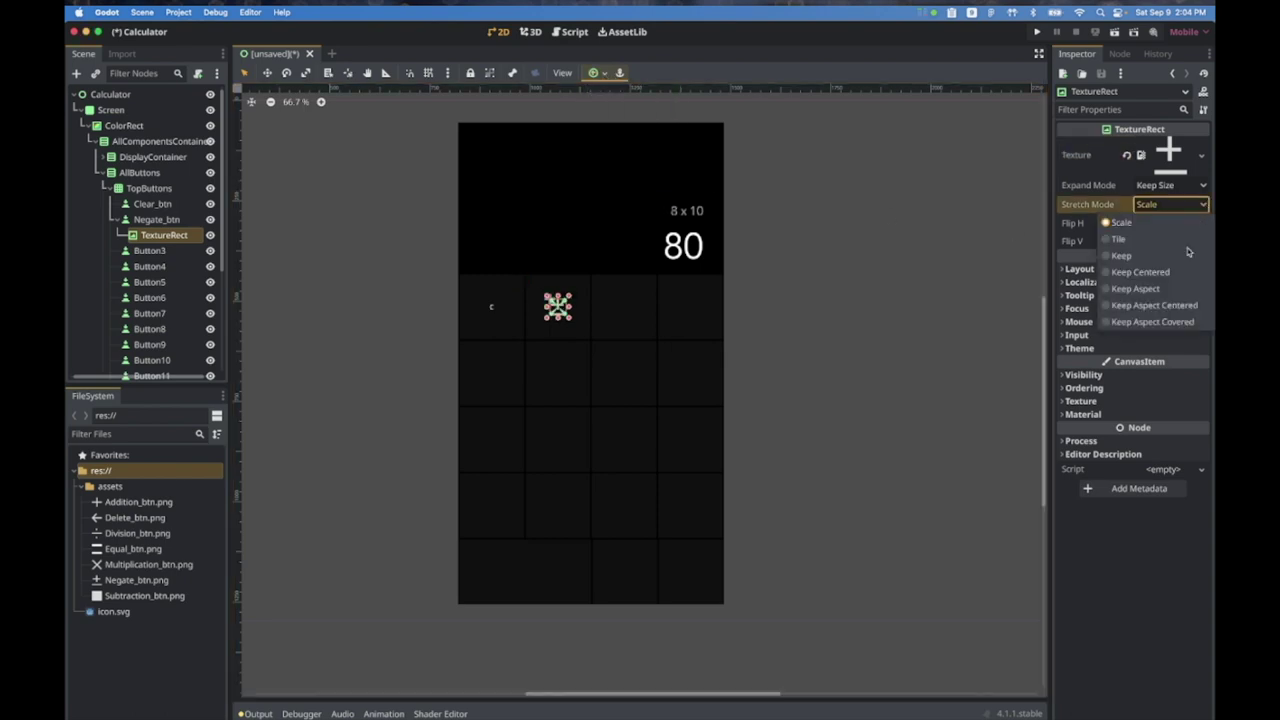
click(1175, 305)
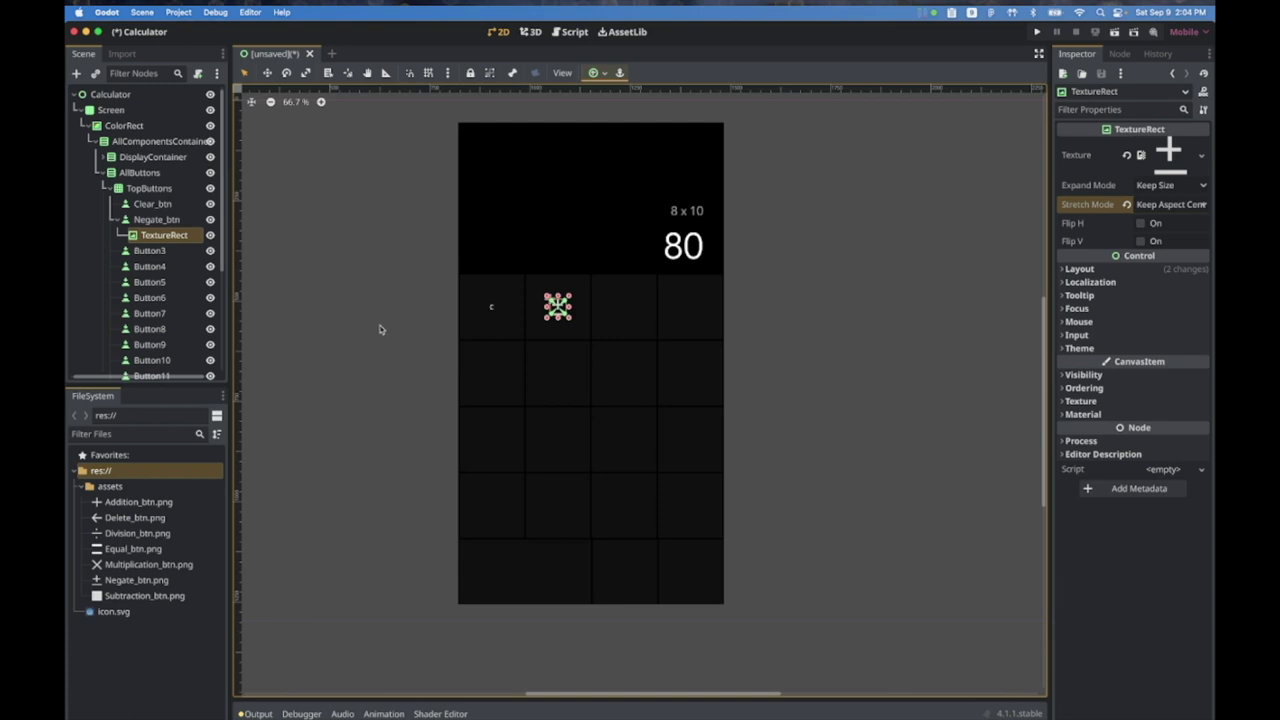
click(798, 304)
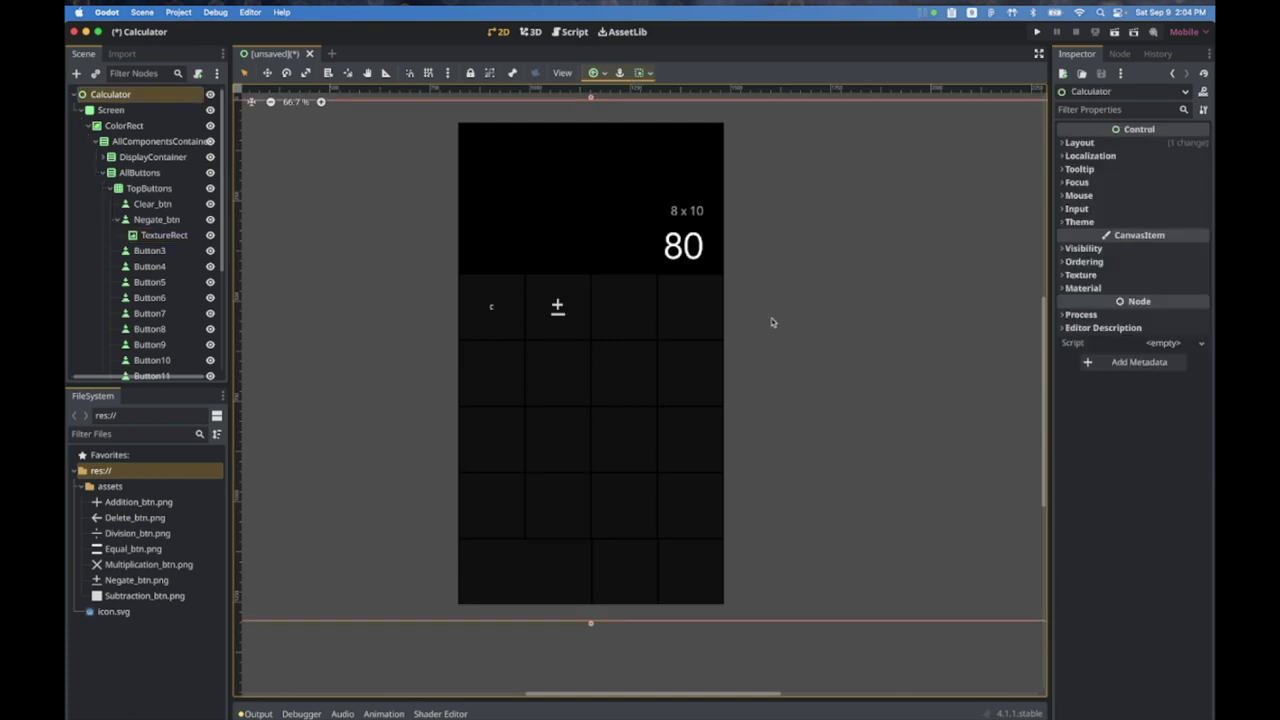
Step: Tint the negate icon grey a9a9a9 through its Modulate colour
click(557, 309)
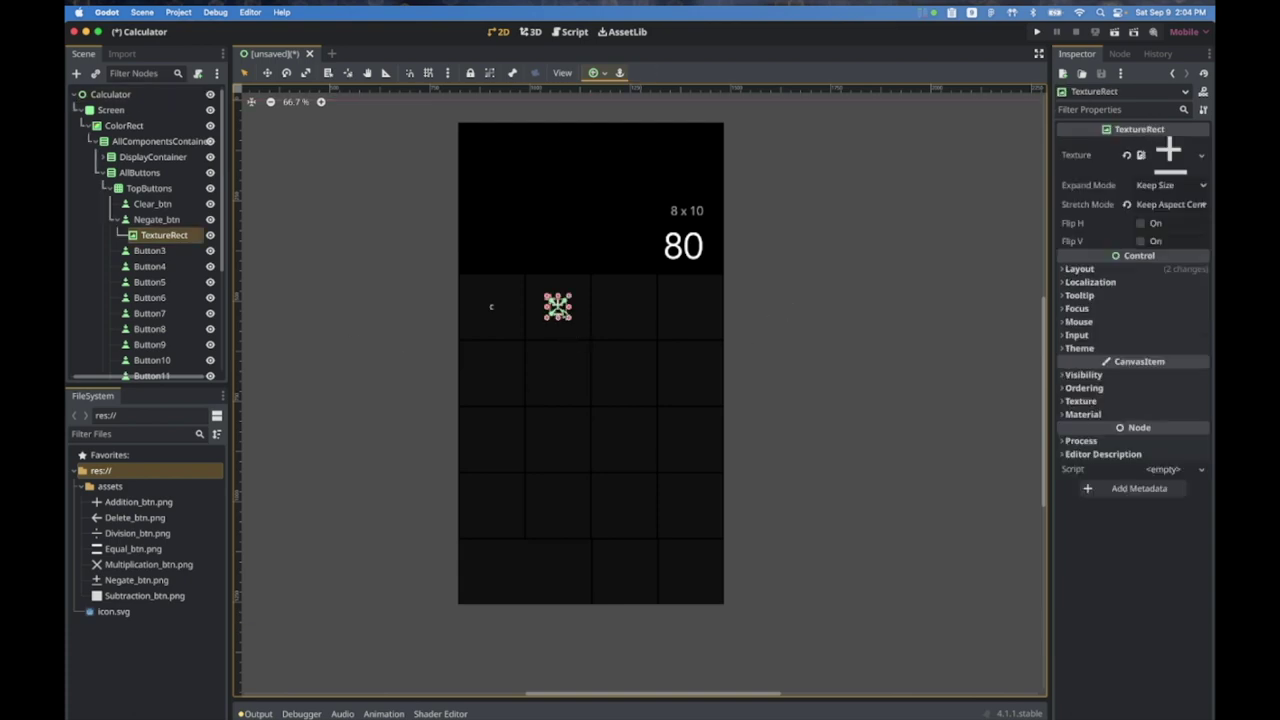
click(1064, 375)
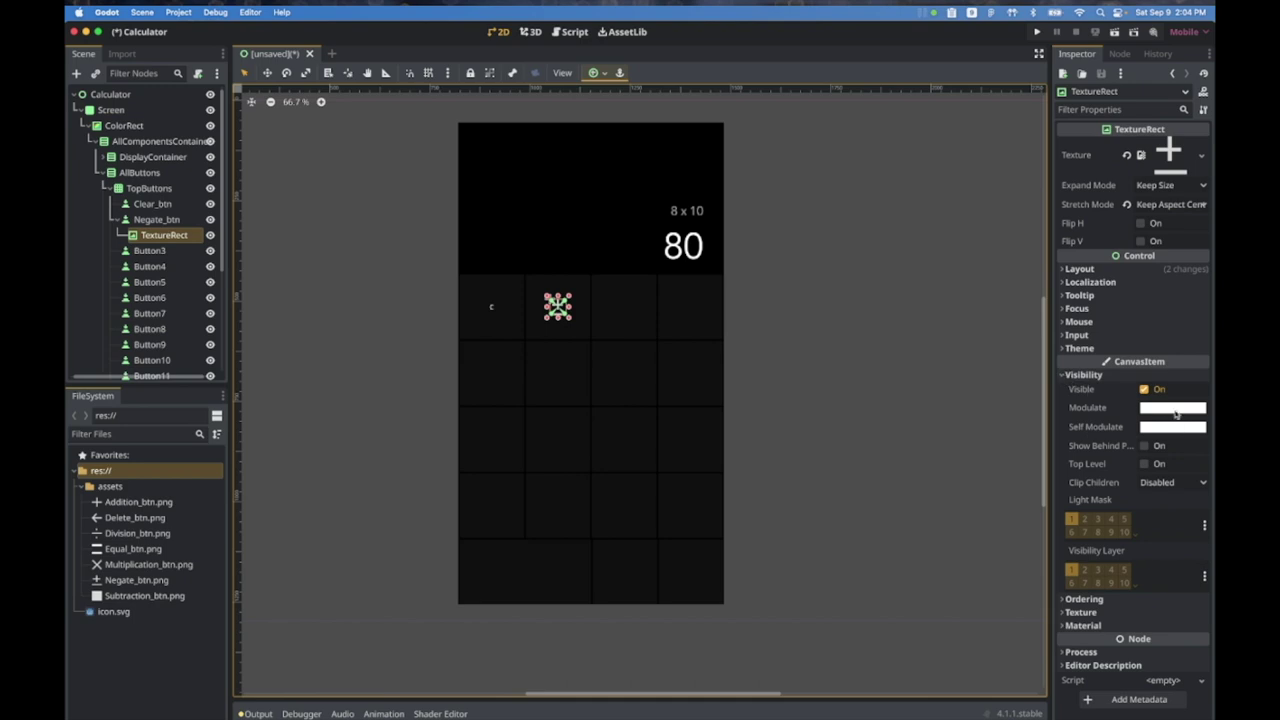
click(1174, 408)
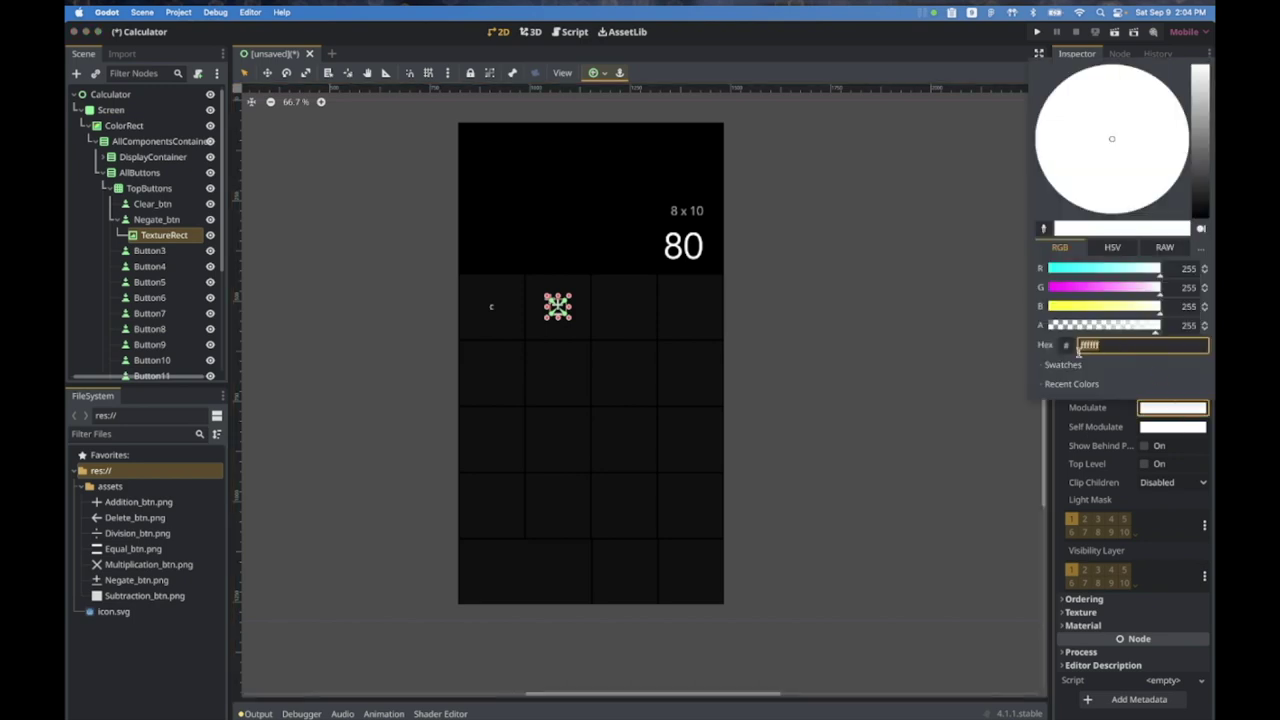
click(1046, 366)
click(1064, 384)
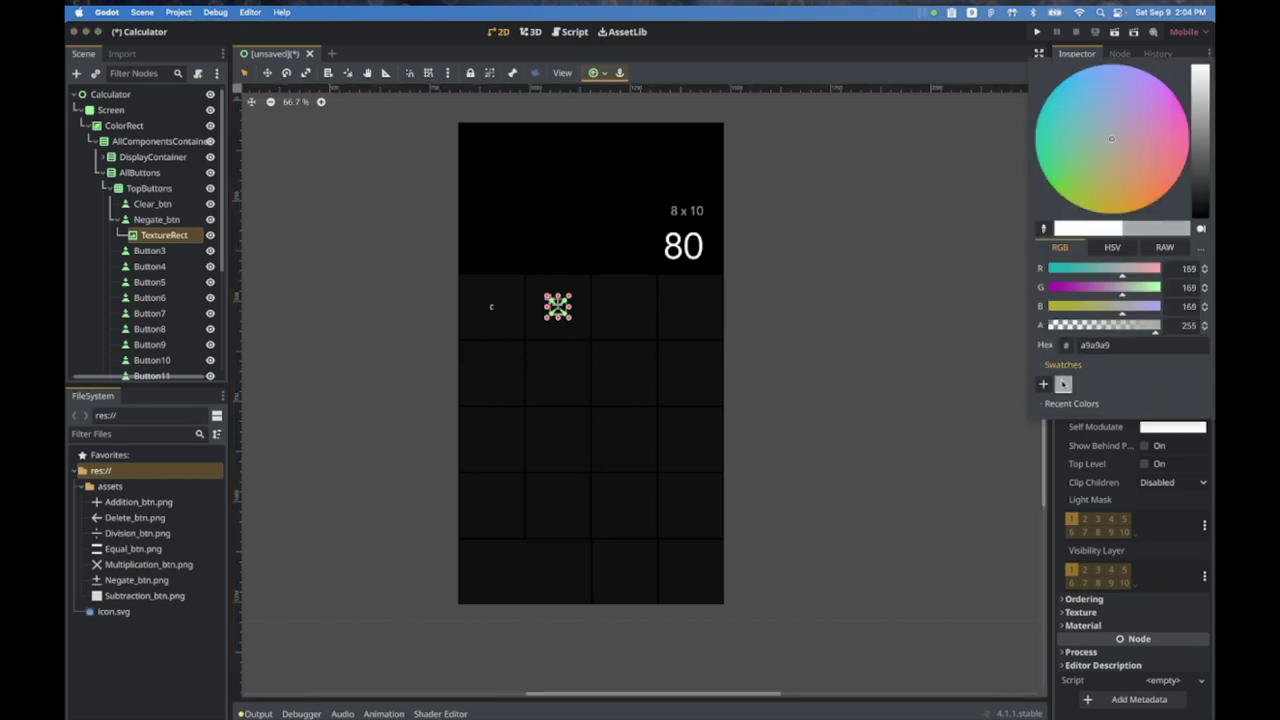
click(824, 382)
click(824, 382)
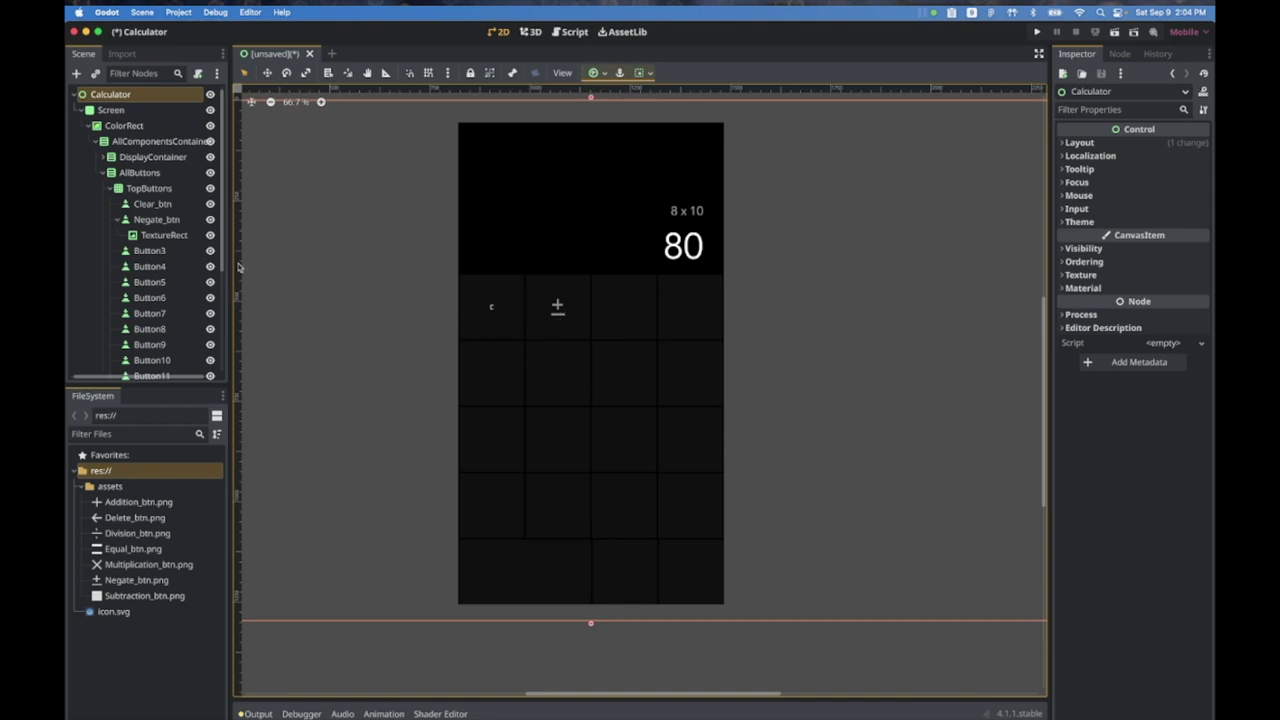
Step: Rename the third key's node and load an icon image for the delete key
click(152, 252)
double_click(152, 252)
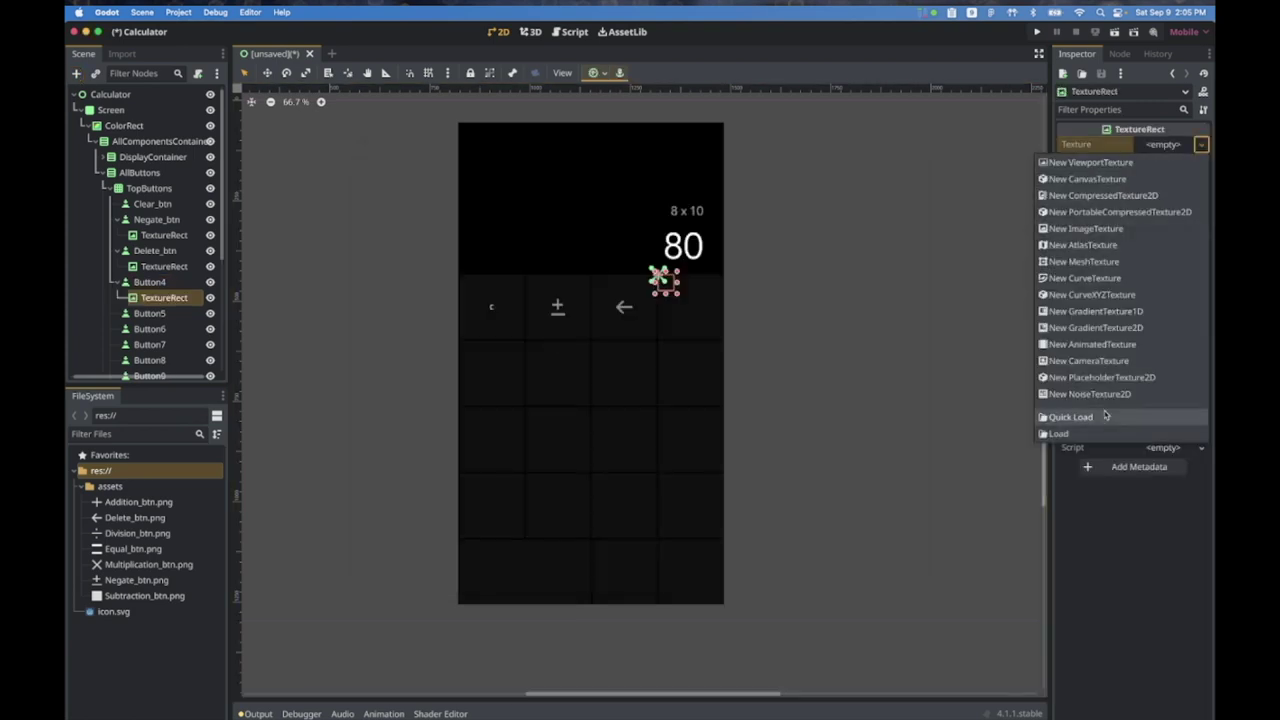
click(1105, 416)
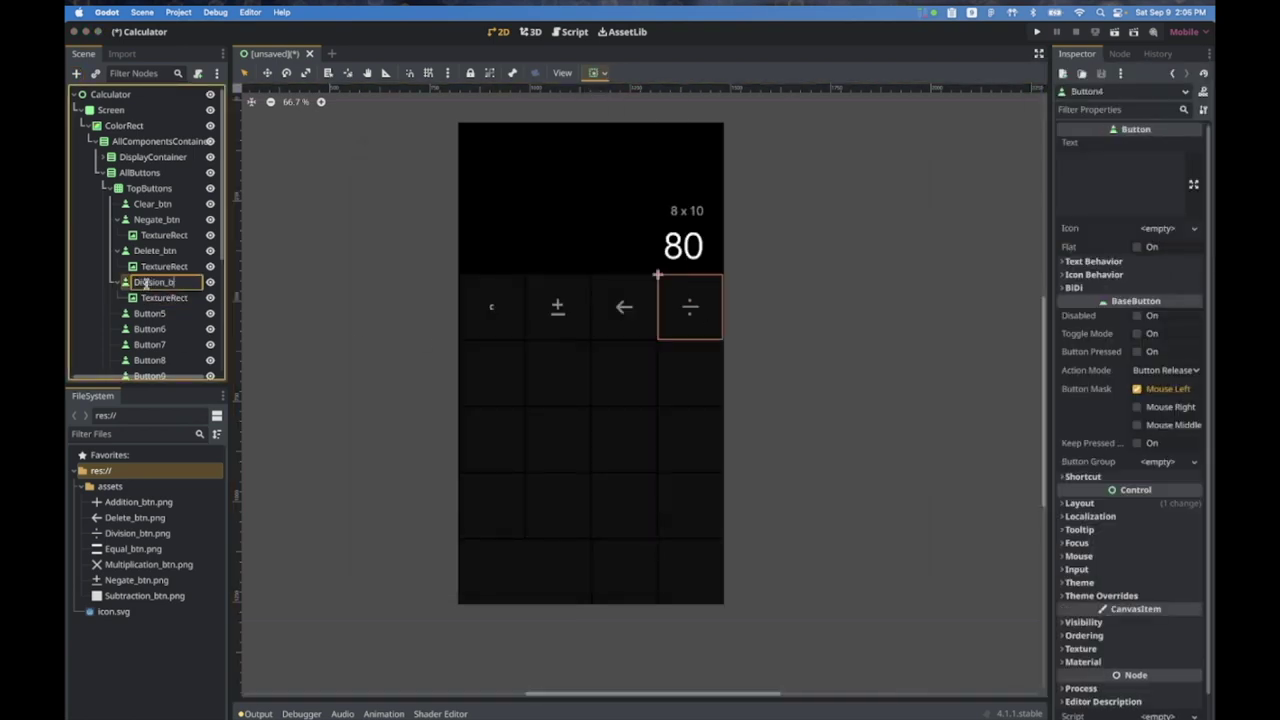
click(148, 313)
click(148, 313)
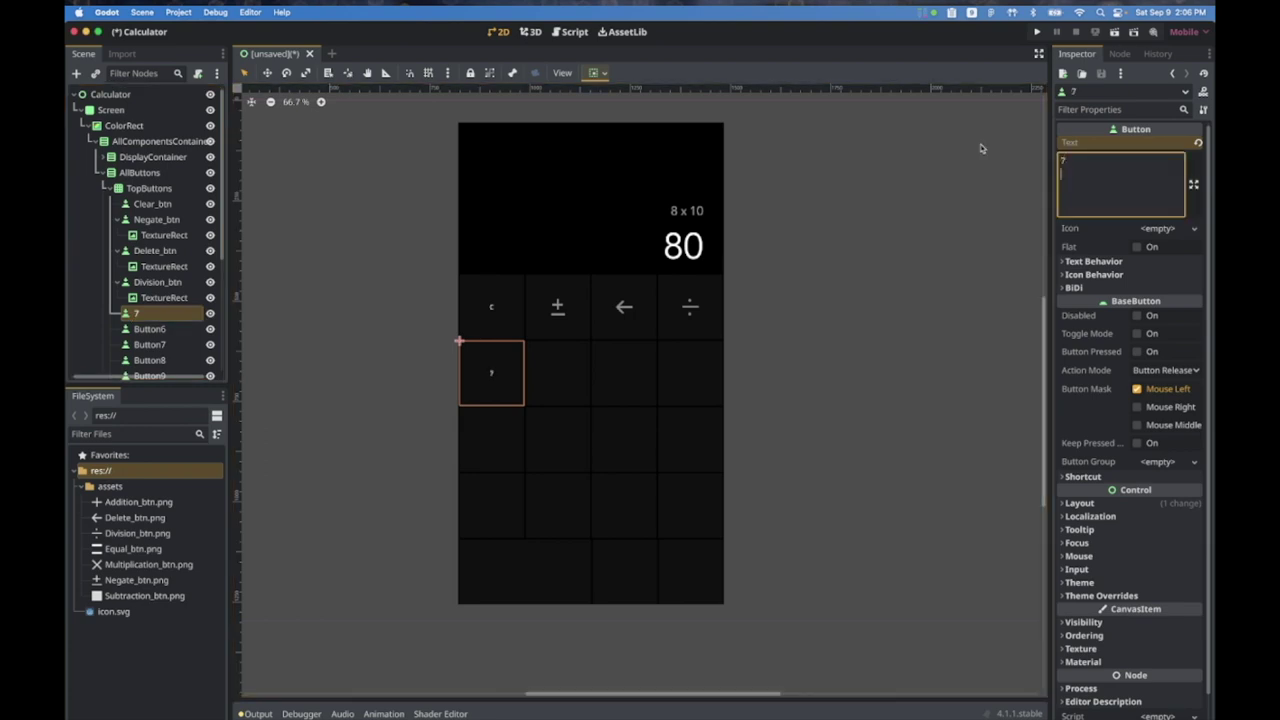
Step: Enter digit labels such as 9 on the keypad buttons
click(1135, 170)
text(9)
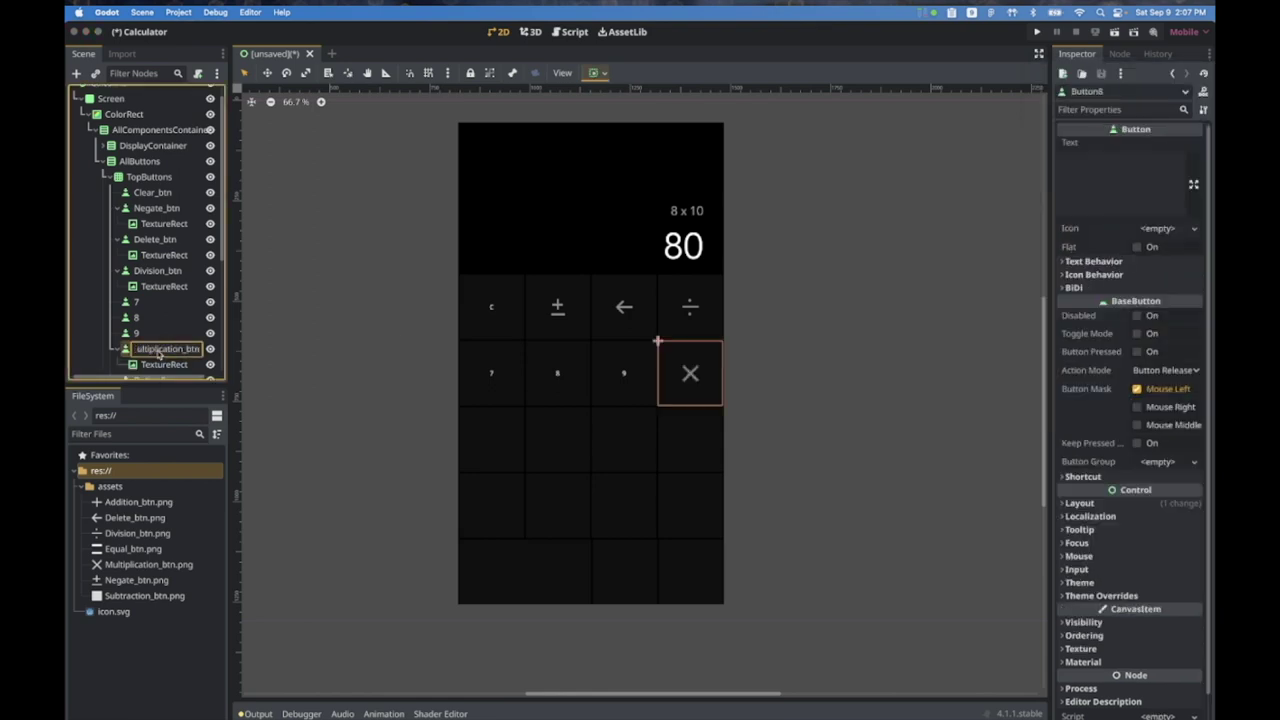
click(1093, 180)
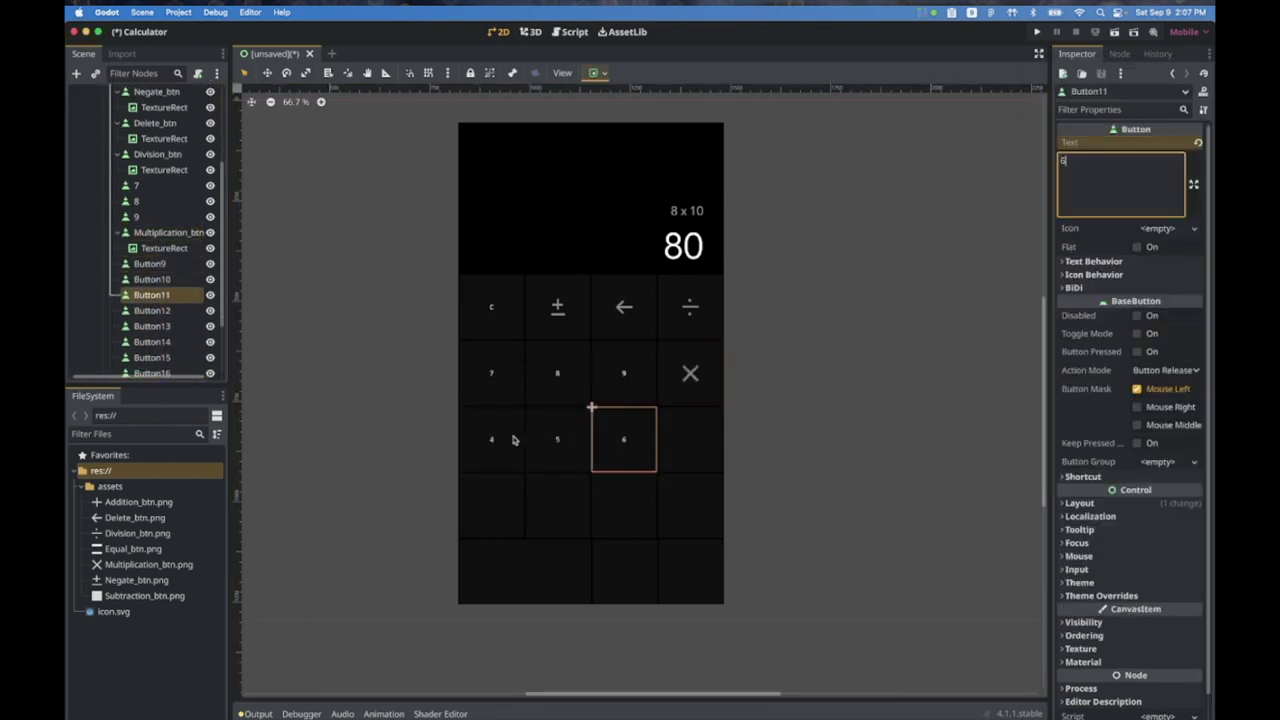
click(140, 264)
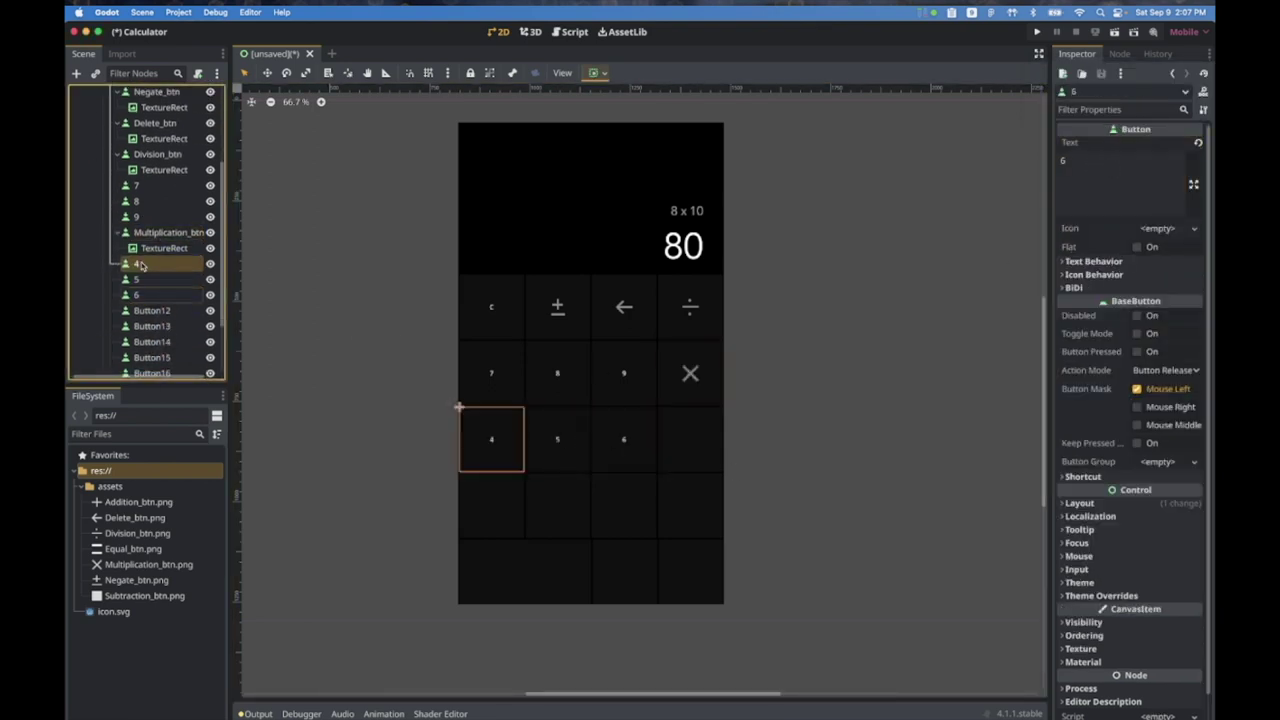
Step: Rename Button12 to Subtraction_btn, centre its minus icon, and choose the plus icon texture
click(152, 310)
double_click(152, 310)
text(Subtraction_btn)
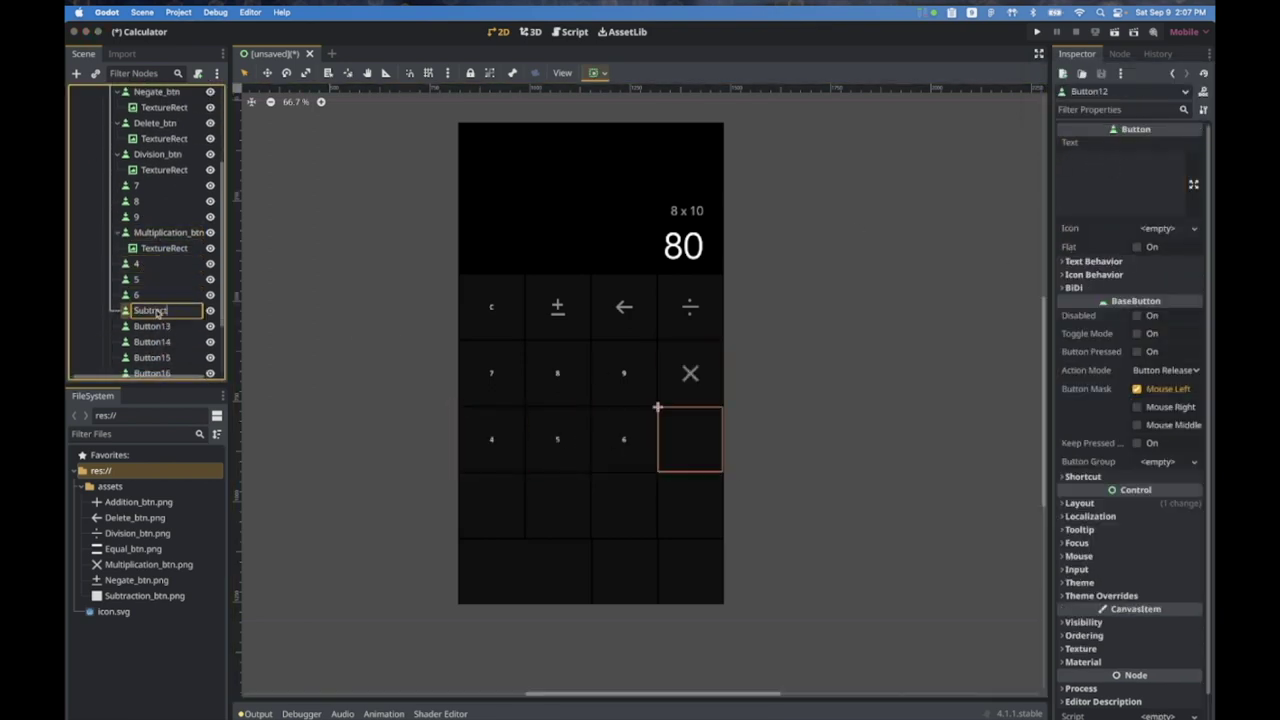
key(Return)
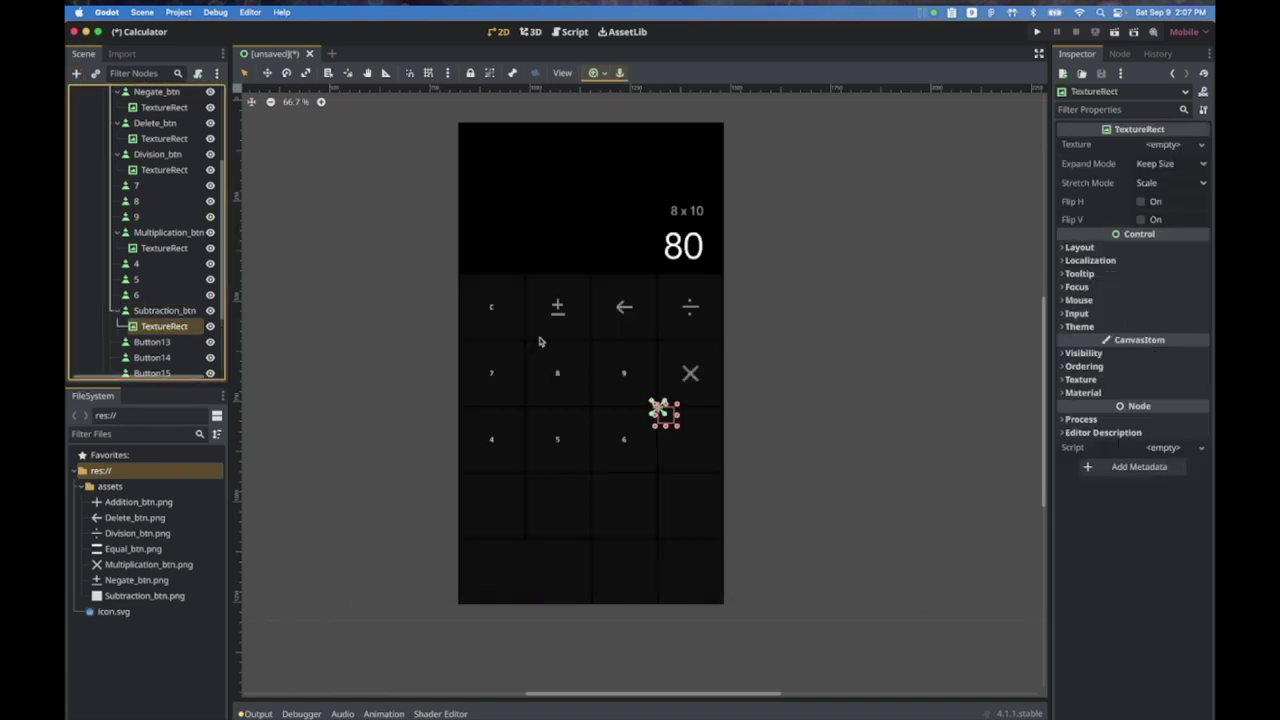
click(1170, 144)
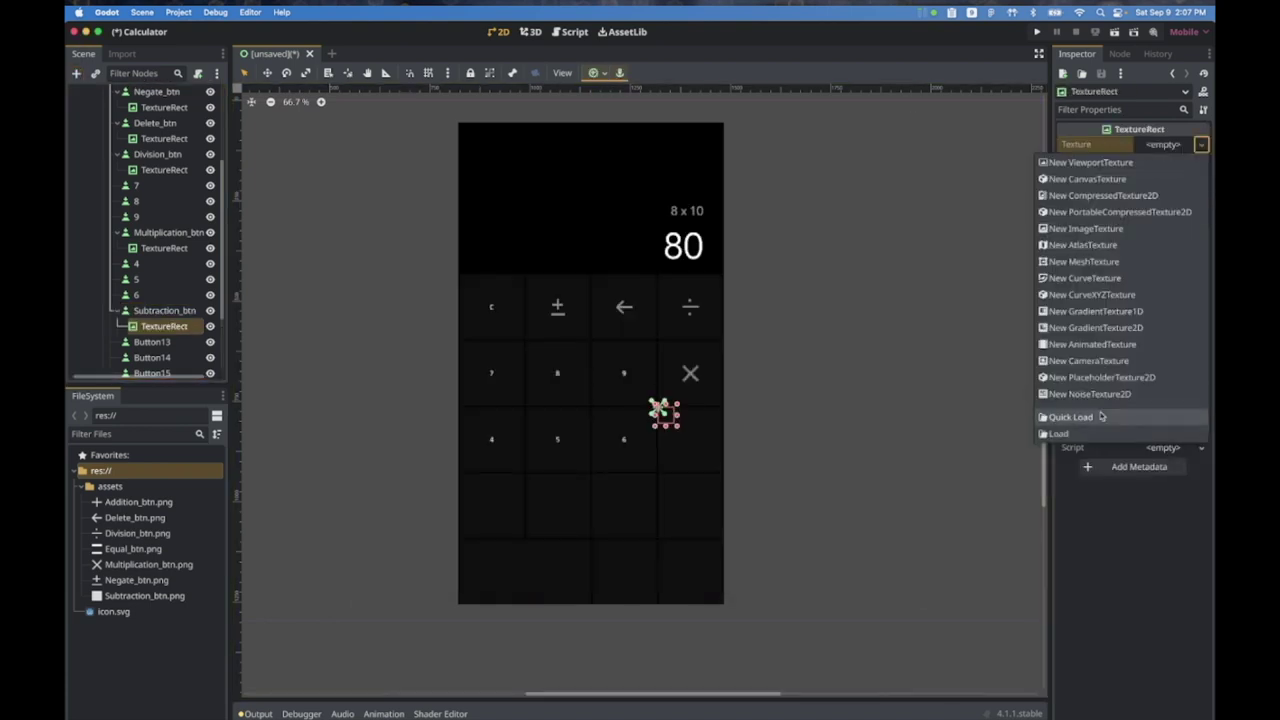
click(593, 72)
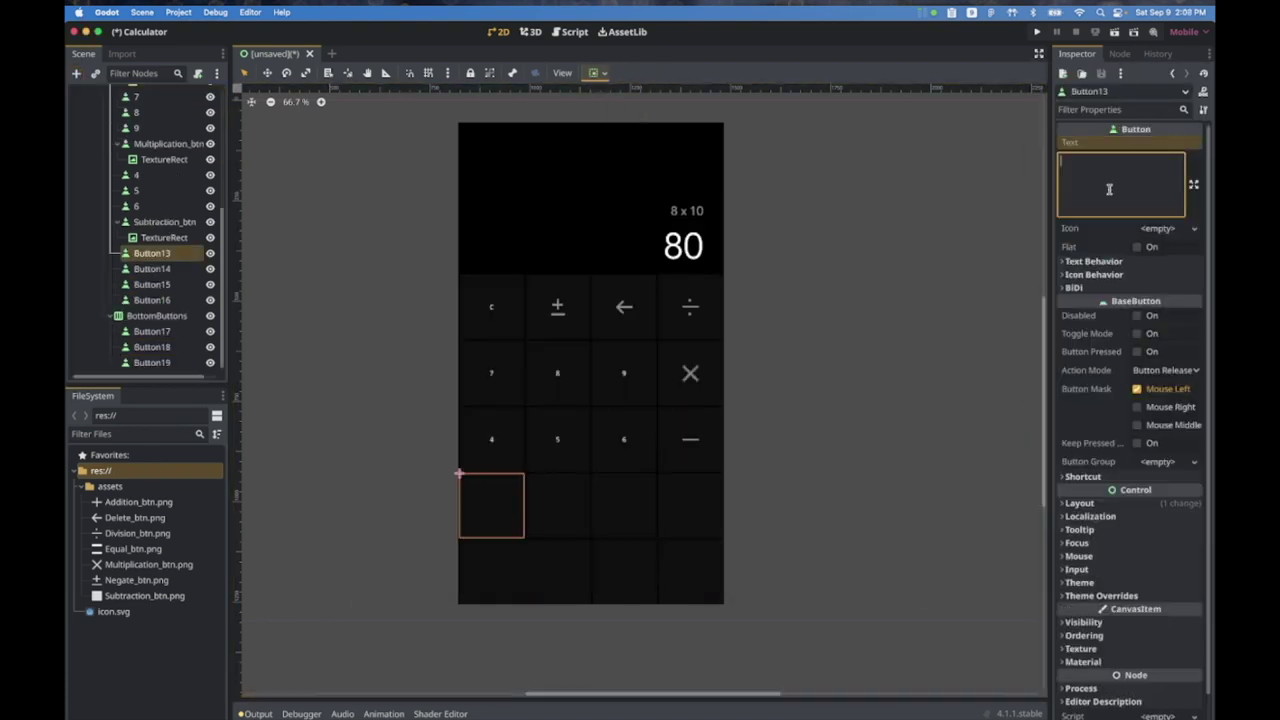
text(1)
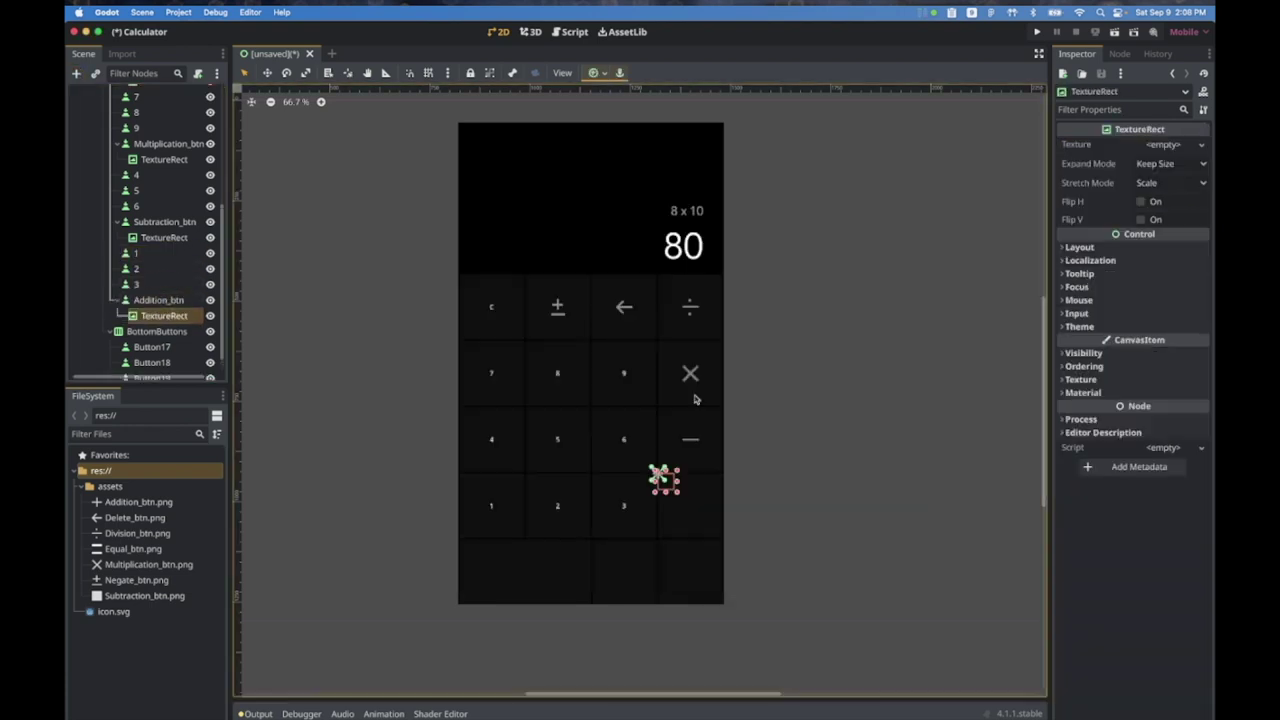
click(1201, 144)
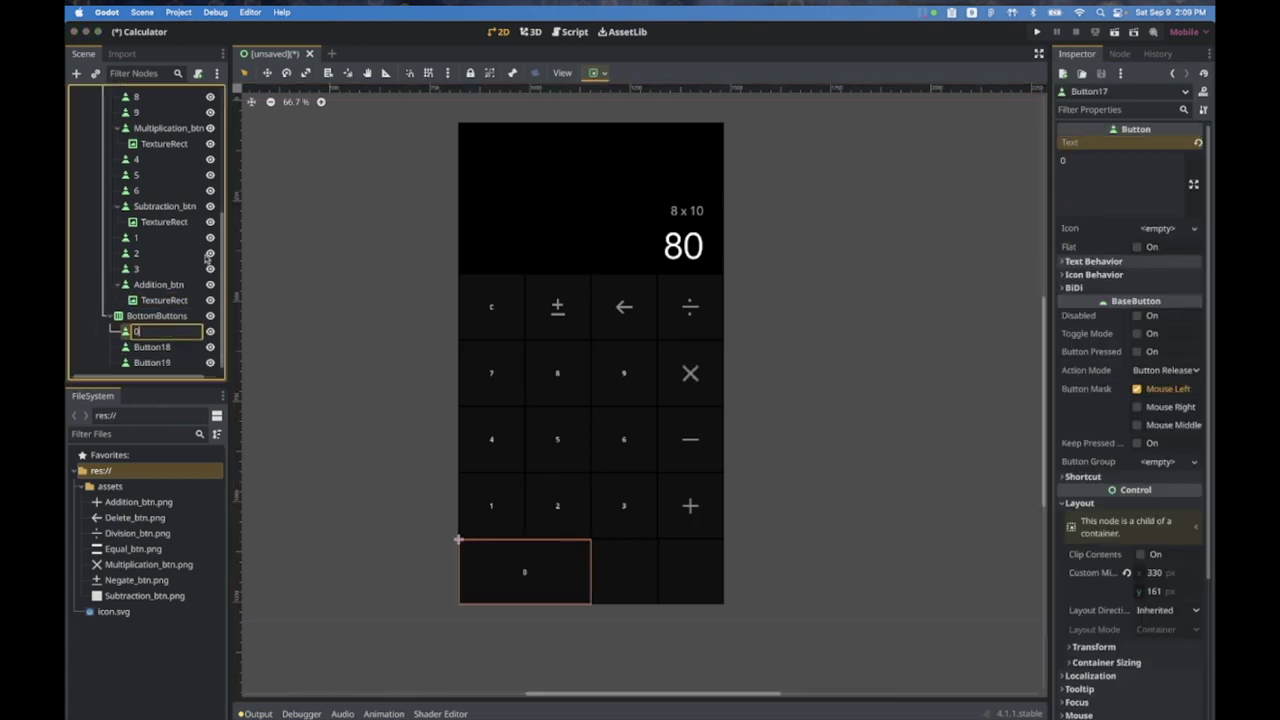
Step: Rename the bottom-row keys Decimal_btn and Equal_btn
double_click(151, 347)
text(Decimal_btn)
key(Return)
double_click(152, 362)
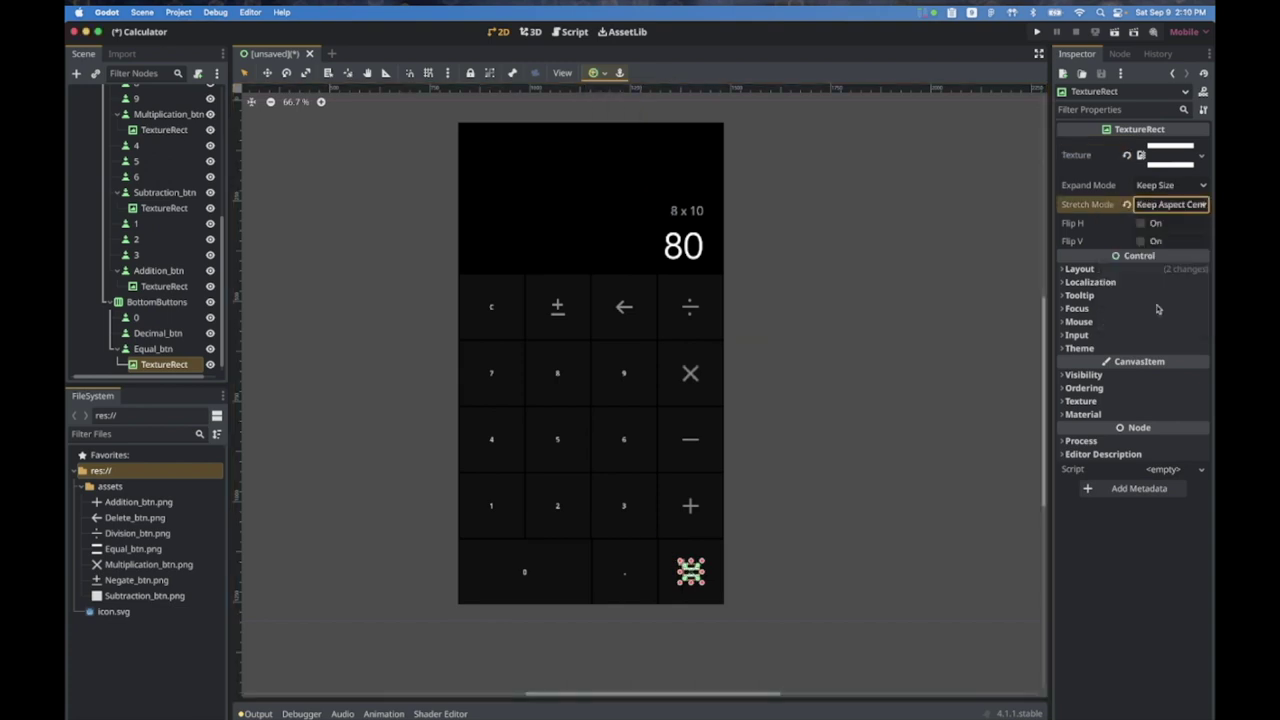
click(813, 434)
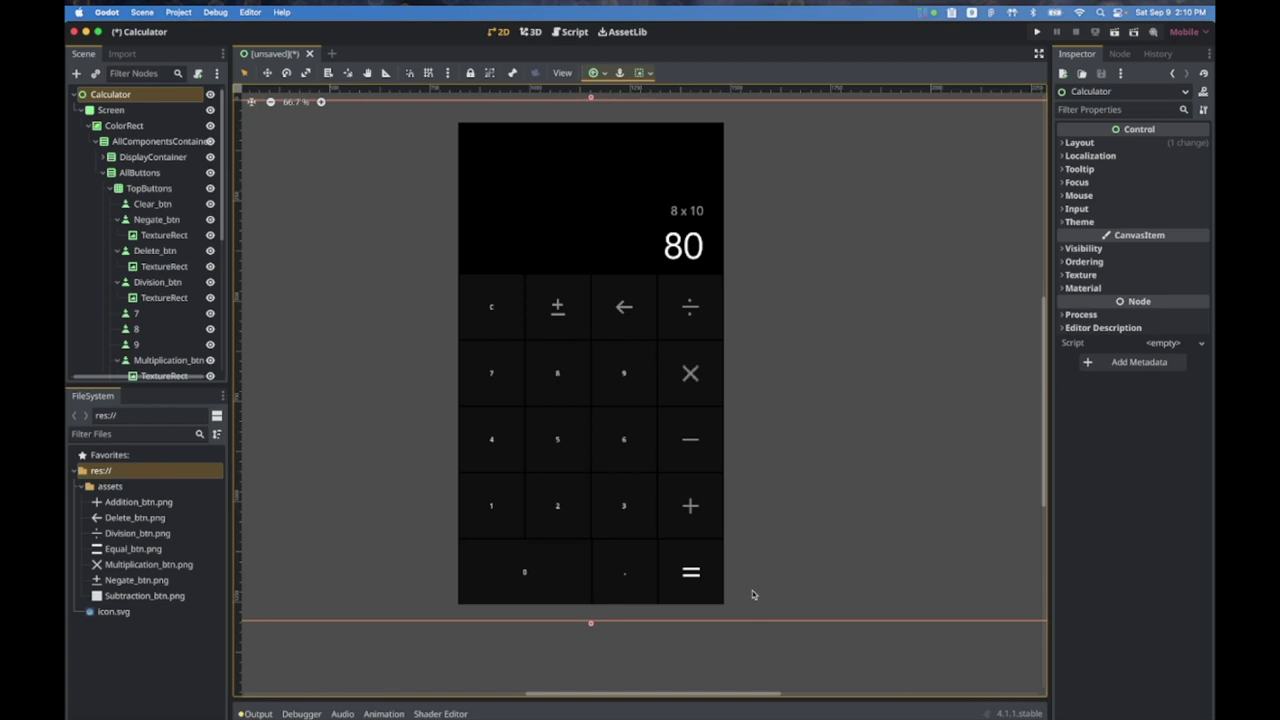
Step: Multi-select the C, 0–9 and decimal buttons together
click(493, 331)
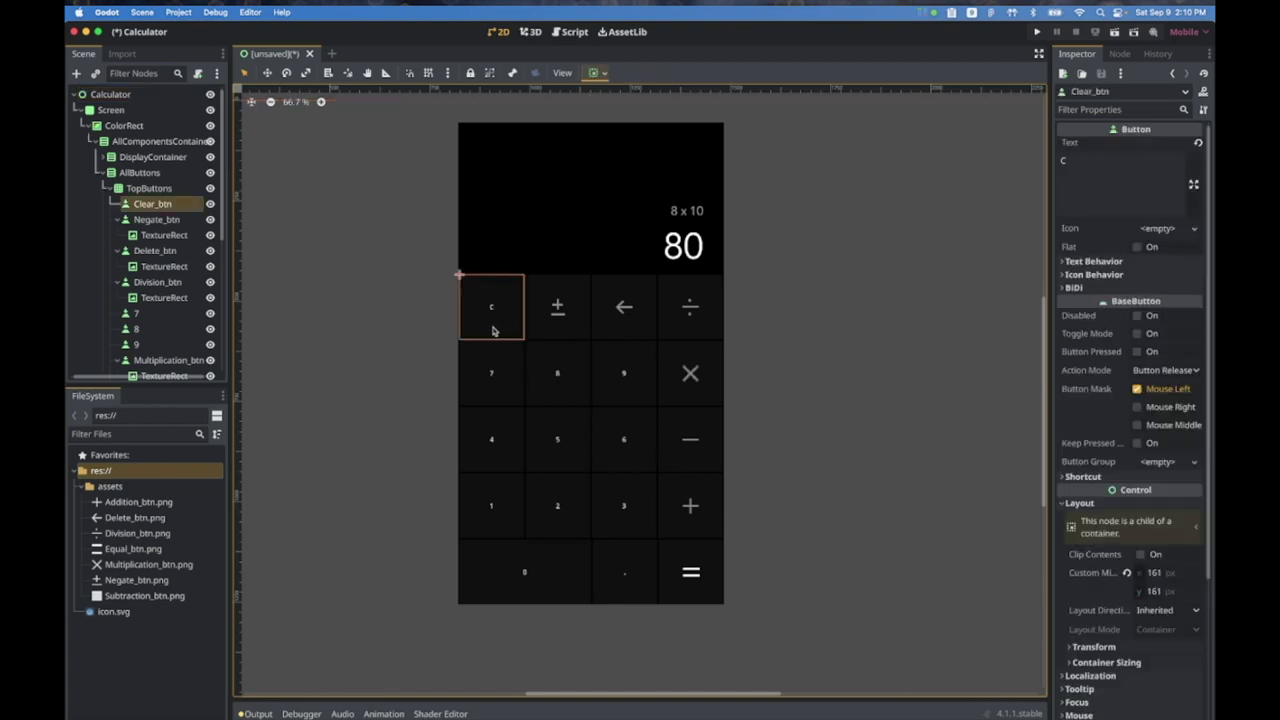
click(505, 402)
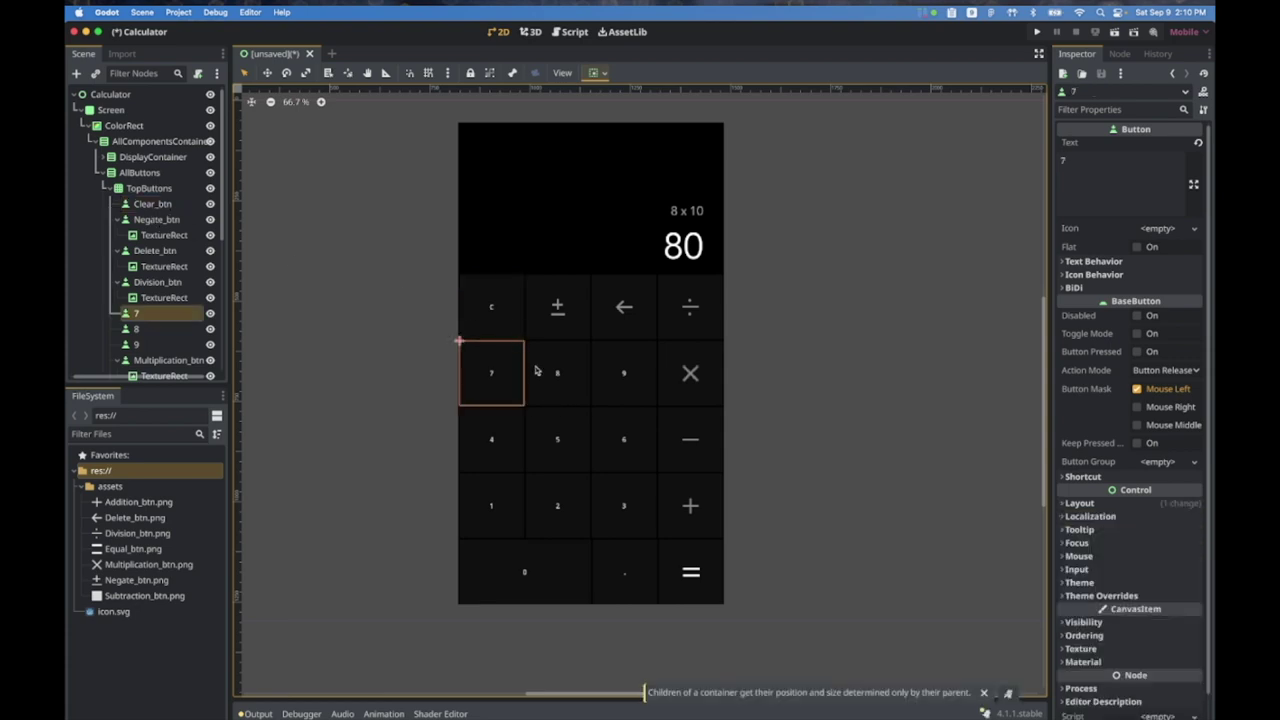
click(491, 318)
shift+click(517, 398)
shift+click(563, 398)
shift+click(620, 400)
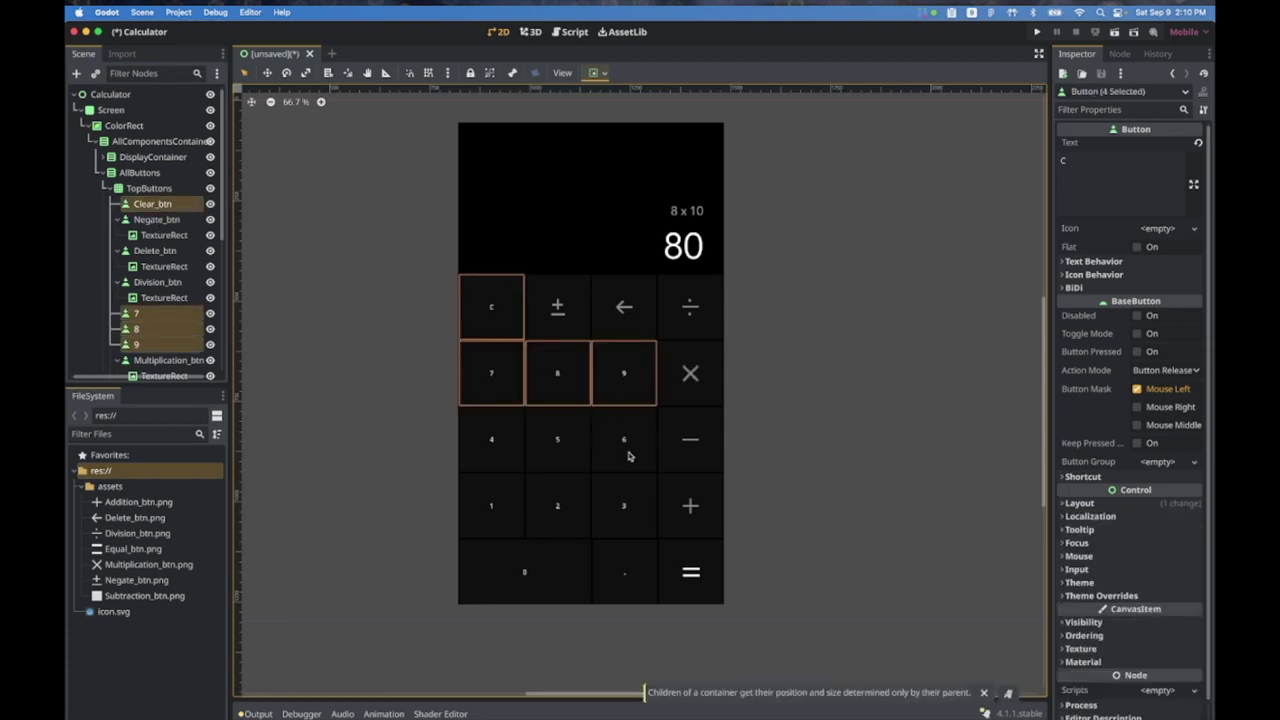
shift+click(636, 469)
shift+click(558, 466)
shift+click(517, 464)
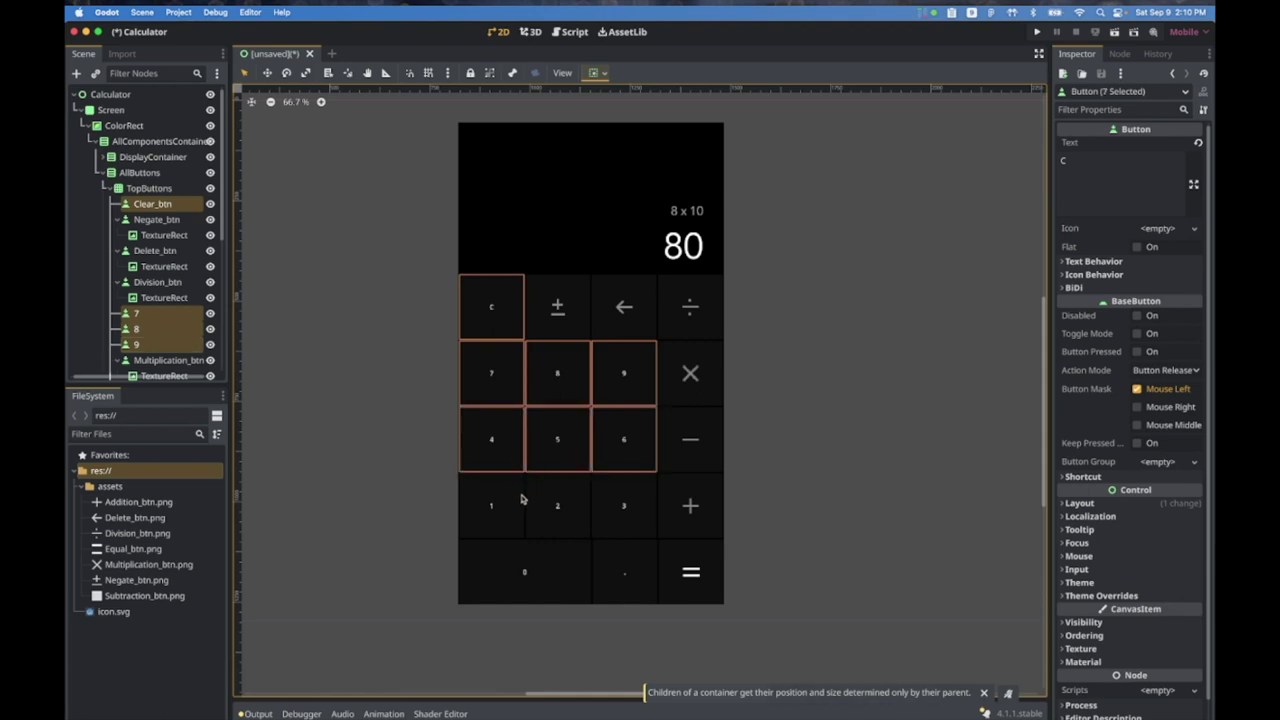
shift+click(524, 499)
shift+click(557, 492)
shift+click(617, 488)
shift+click(609, 560)
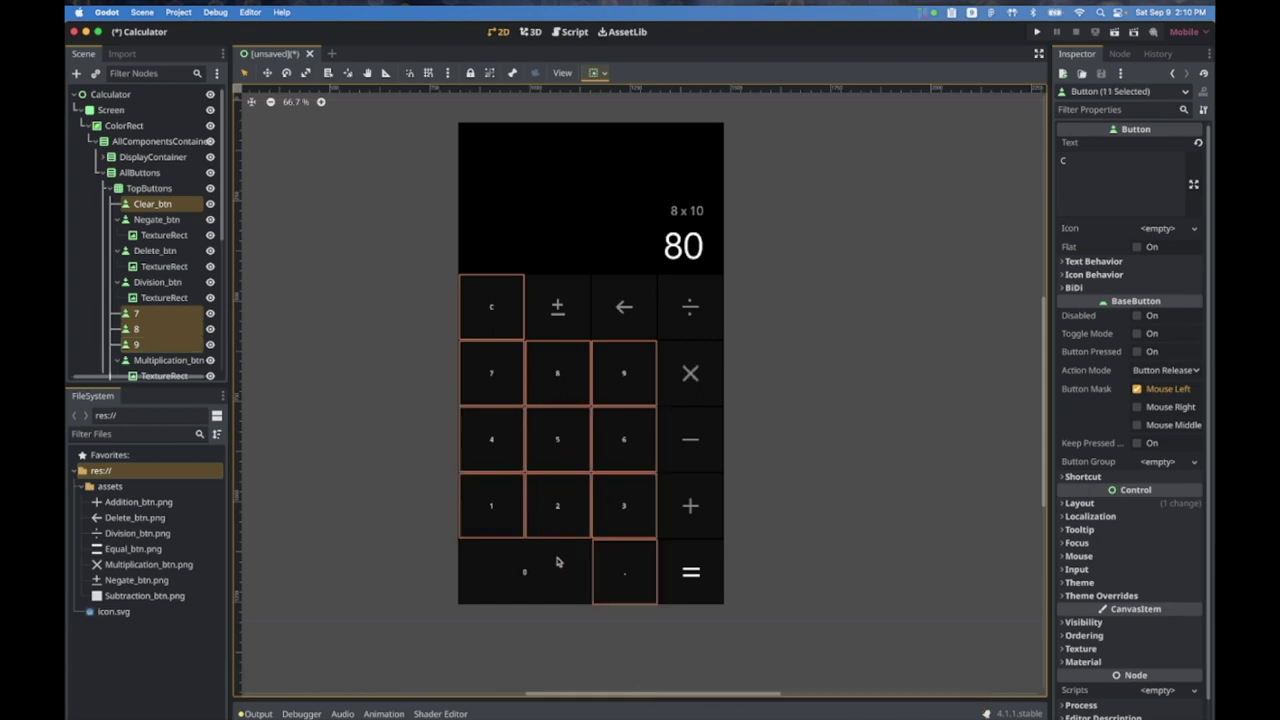
shift+click(558, 561)
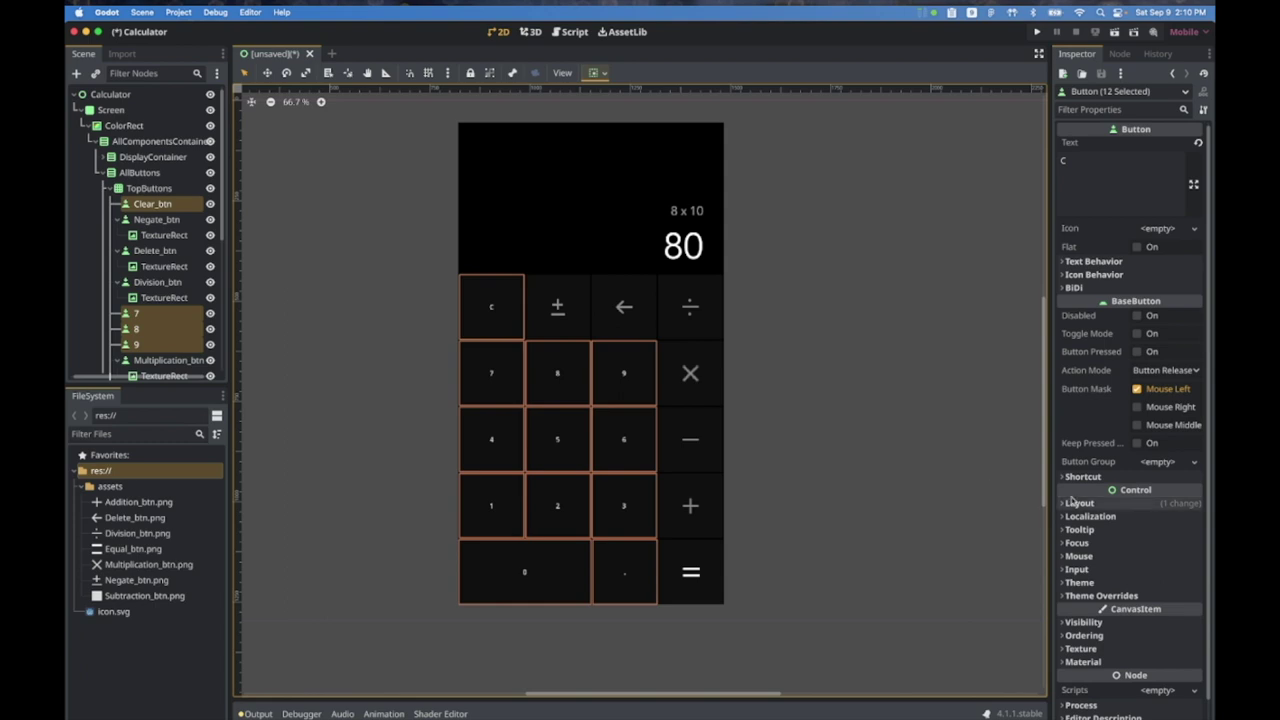
Step: Set the selected buttons' Font Color override to grey a9a9a9
scroll(1110, 580, down, 1)
click(1101, 577)
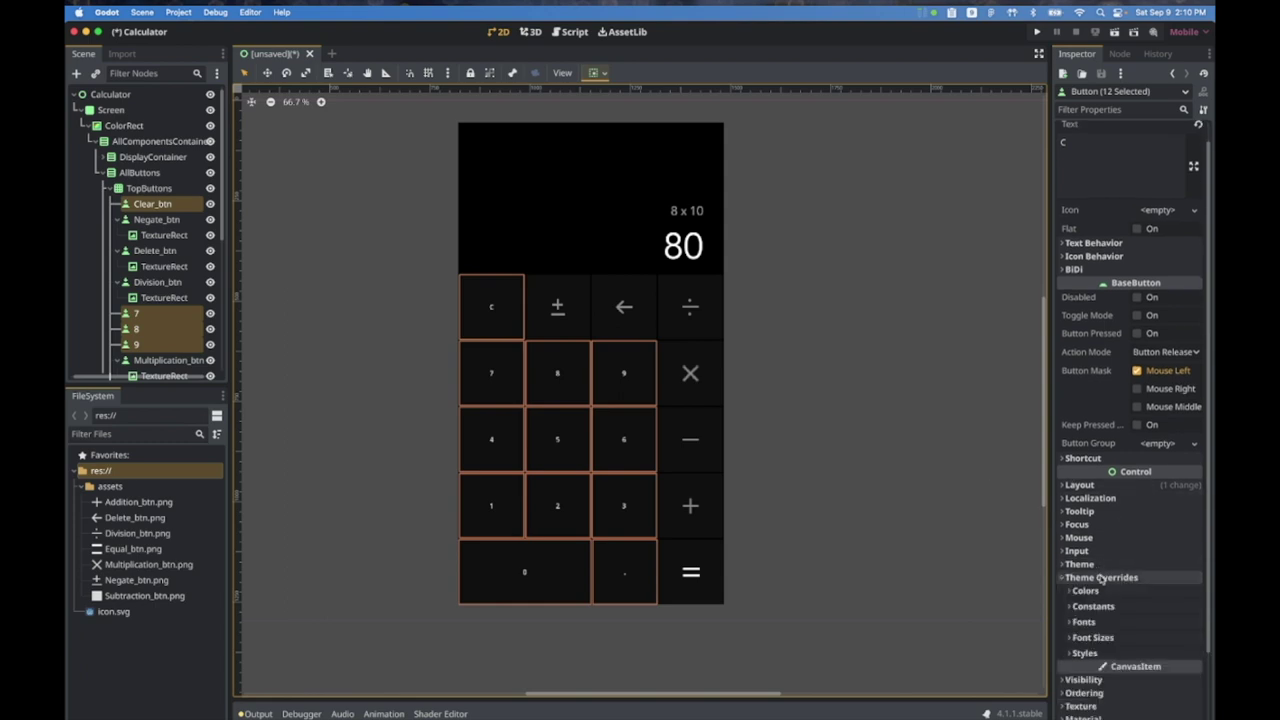
scroll(1104, 500, down, 3)
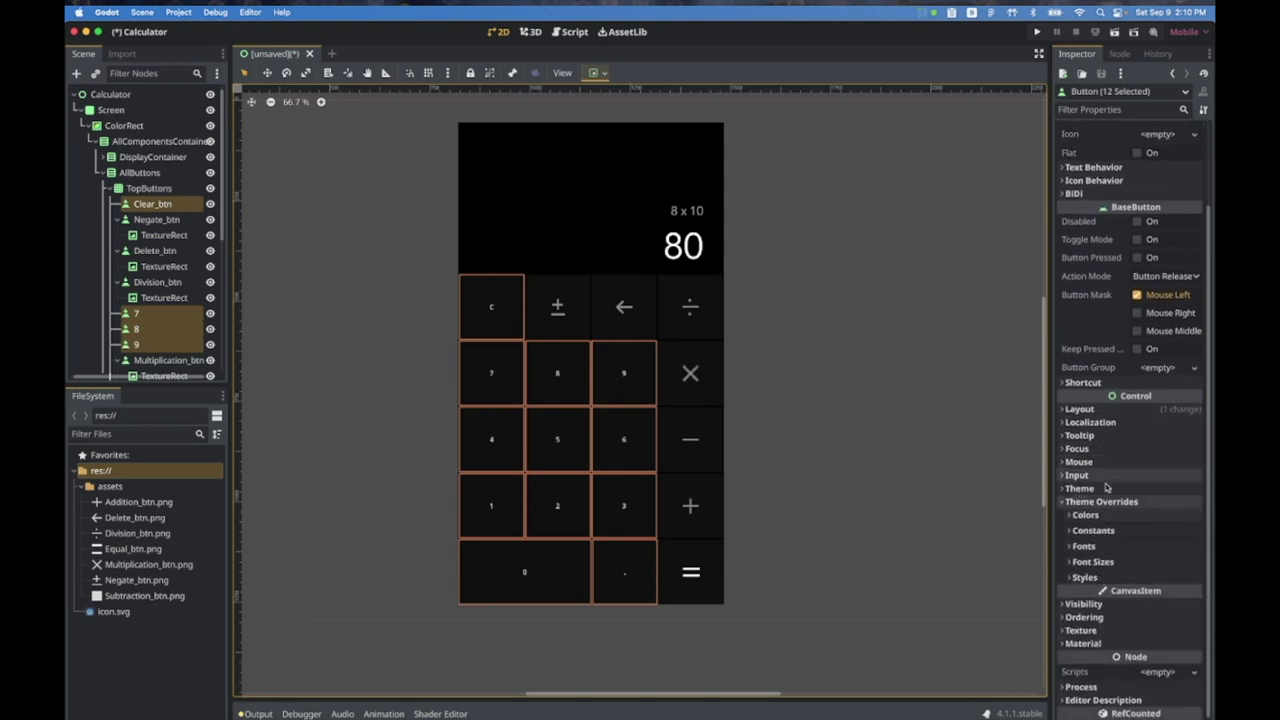
click(1087, 515)
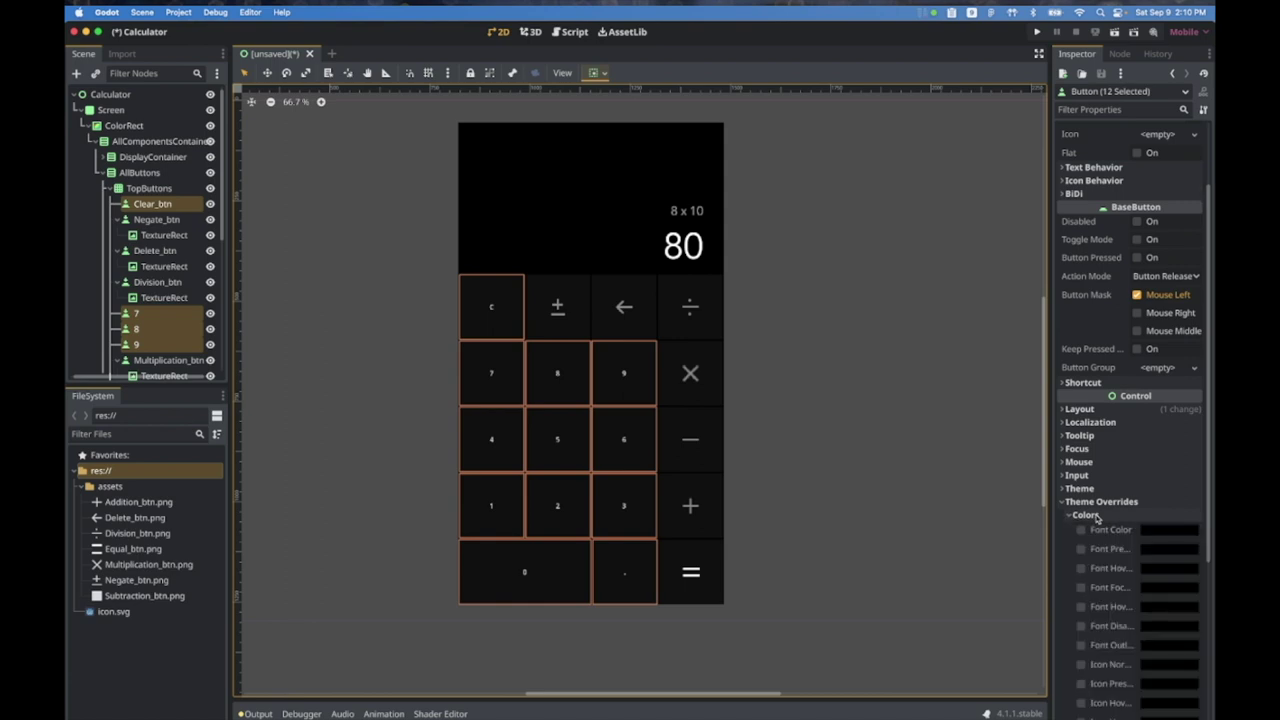
click(1165, 530)
click(1063, 487)
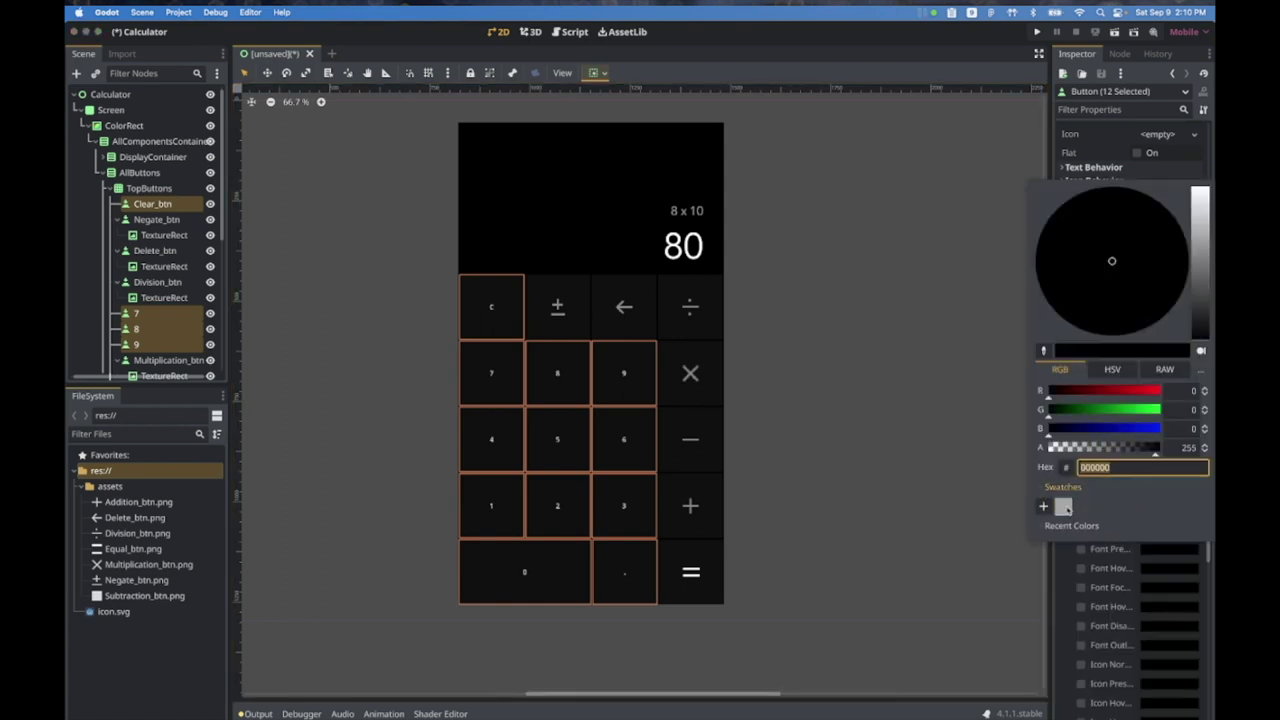
click(1063, 507)
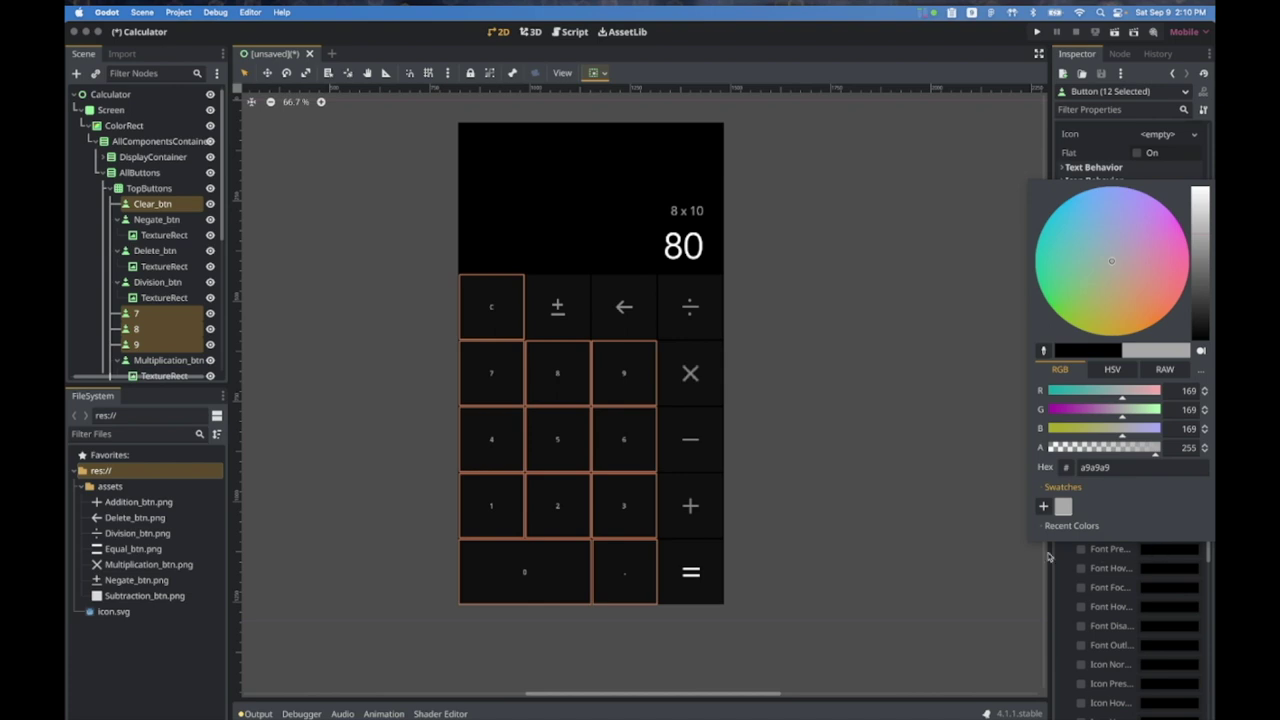
click(1062, 553)
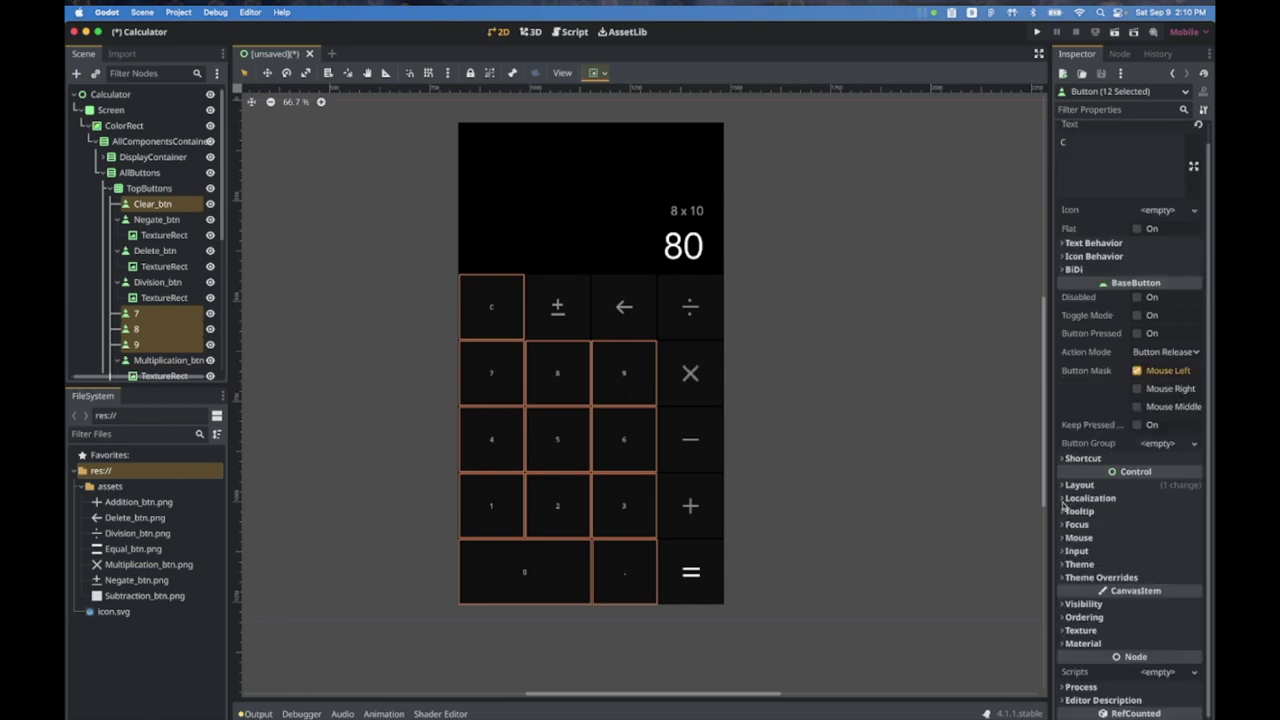
scroll(1066, 581, up, 2)
scroll(1068, 581, down, 1)
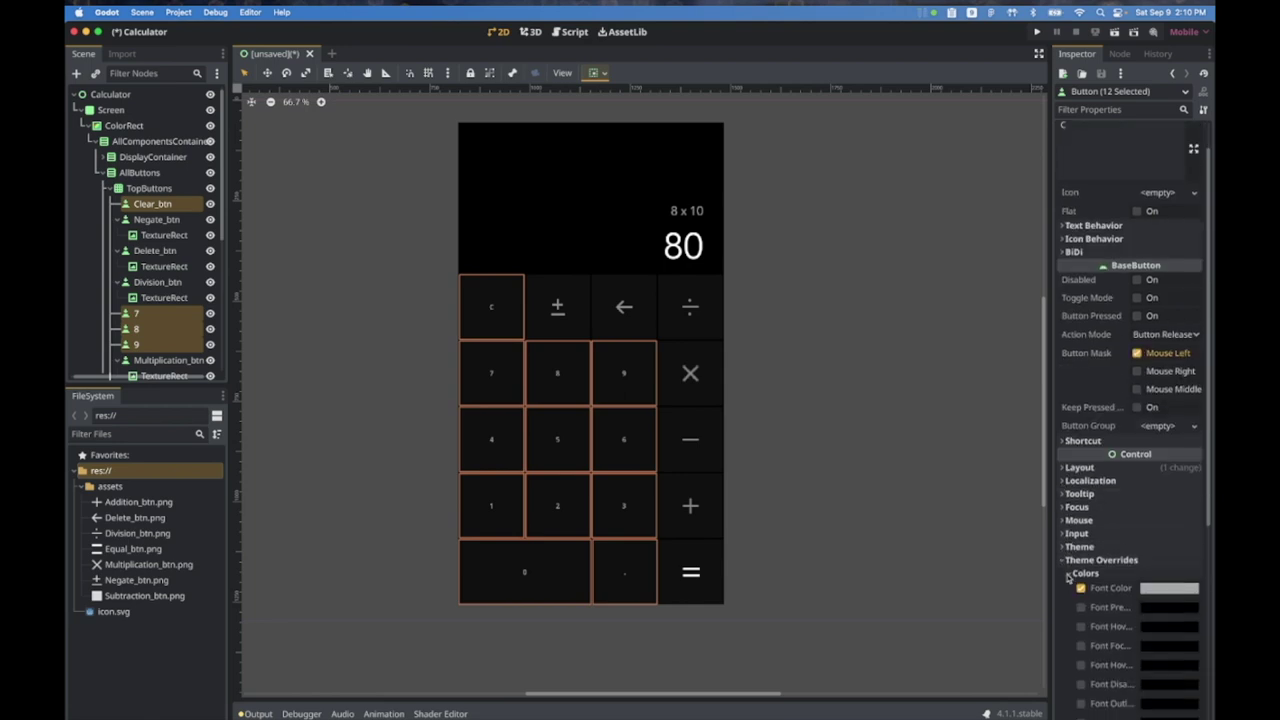
click(1069, 578)
Step: Give the buttons a new SystemFont override using the Avenir font
scroll(1075, 582, down, 1)
click(1142, 586)
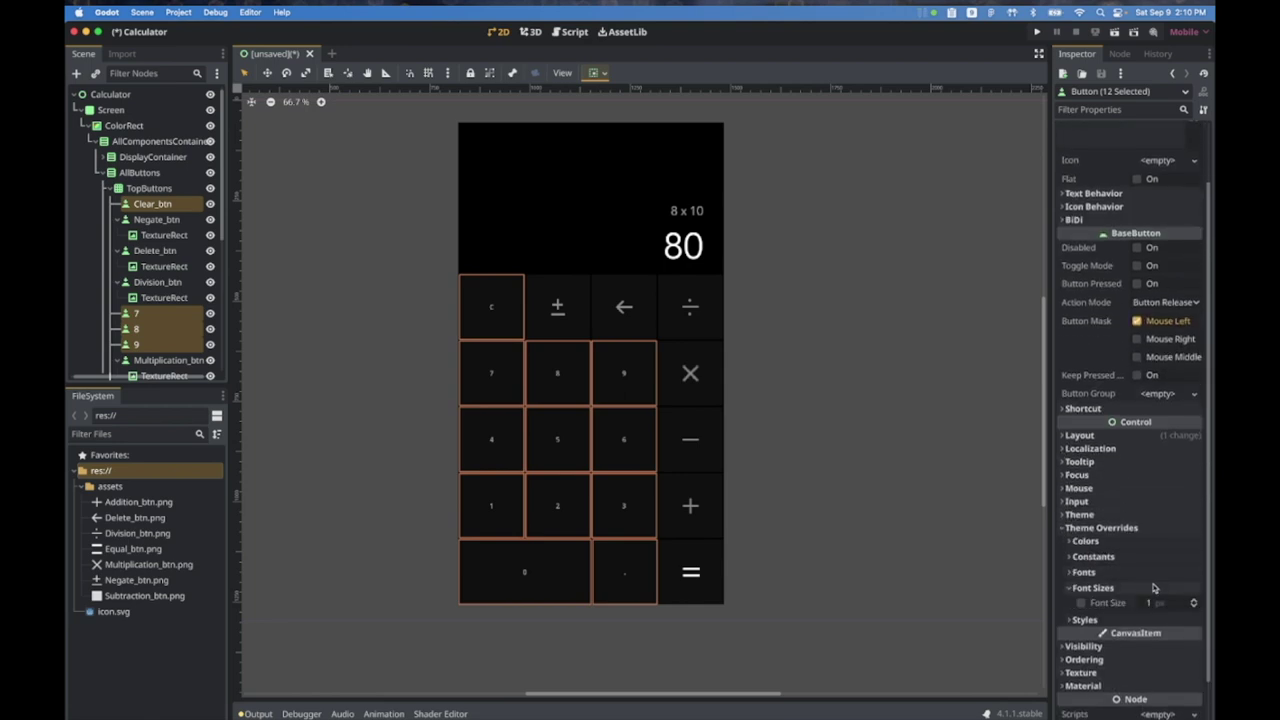
click(1126, 575)
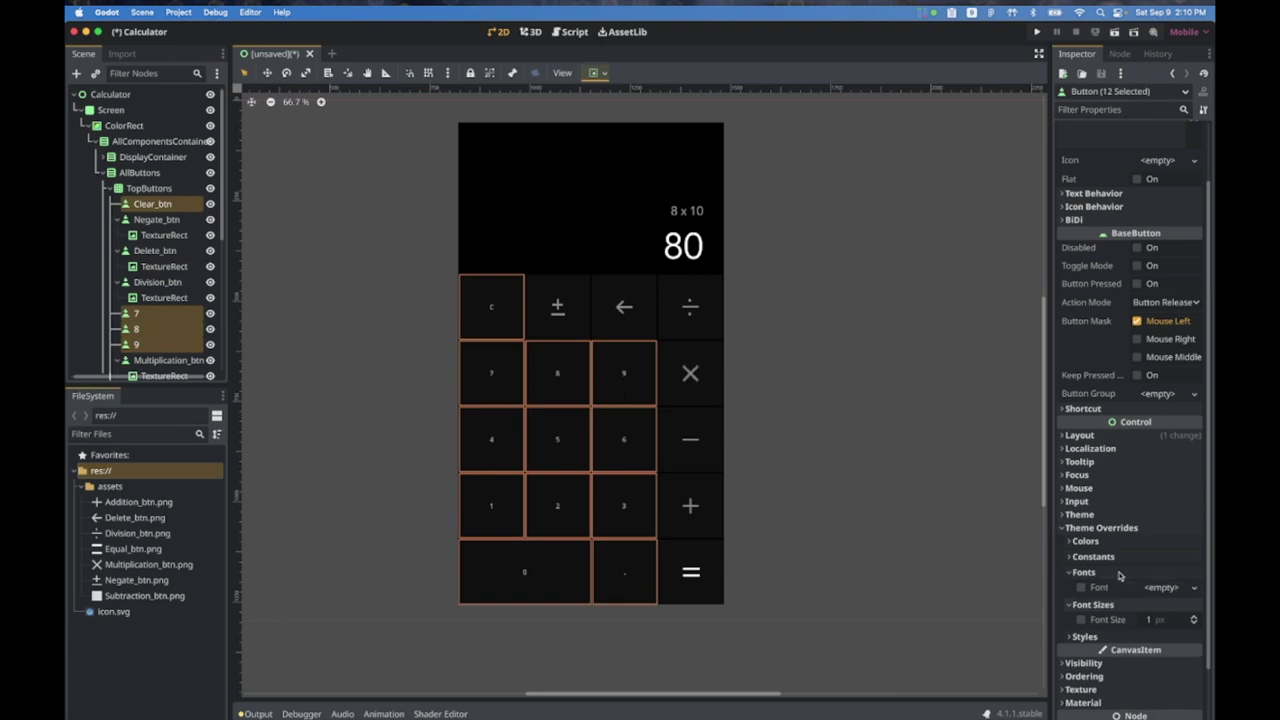
click(1196, 590)
click(1145, 638)
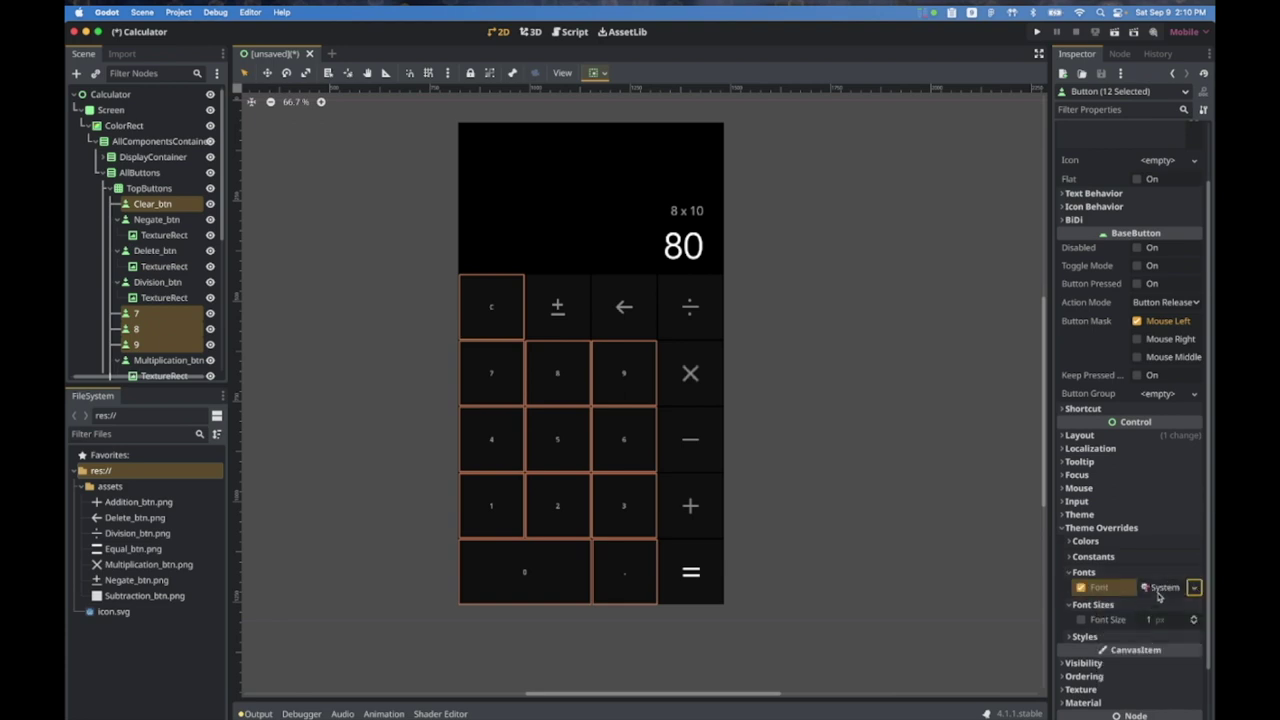
click(1161, 588)
scroll(1161, 626, down, 5)
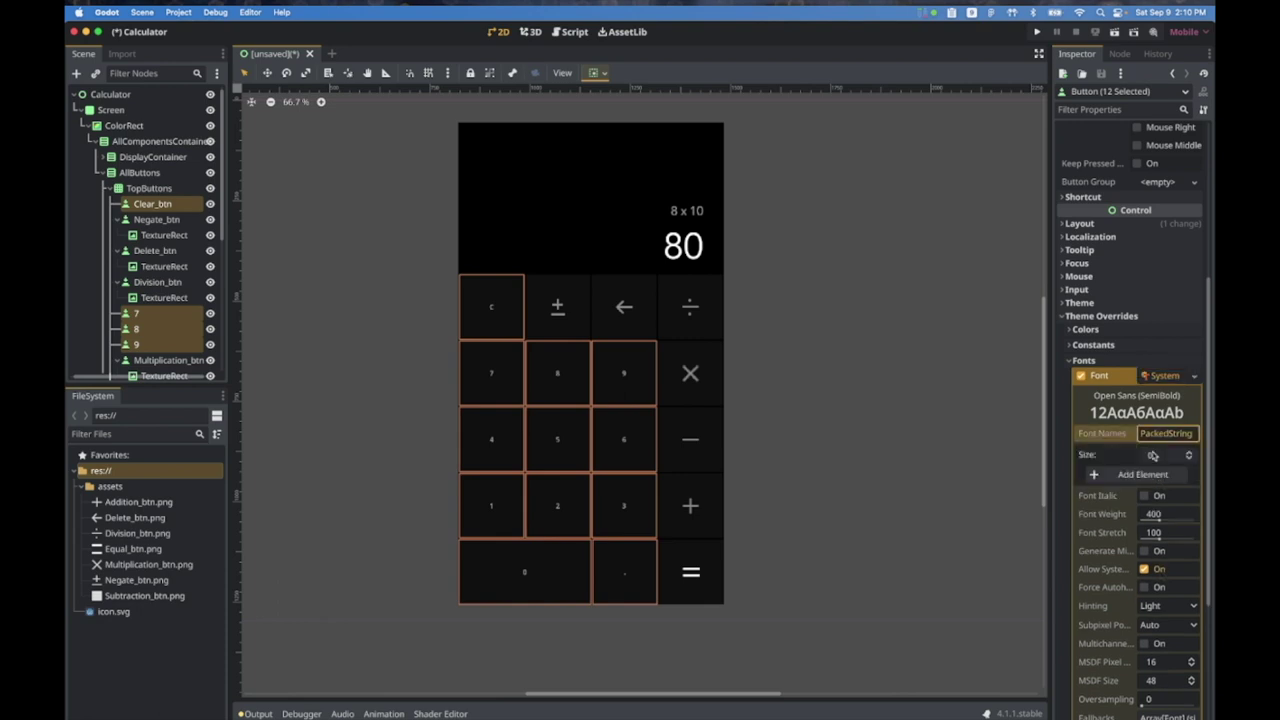
click(1160, 434)
click(1090, 334)
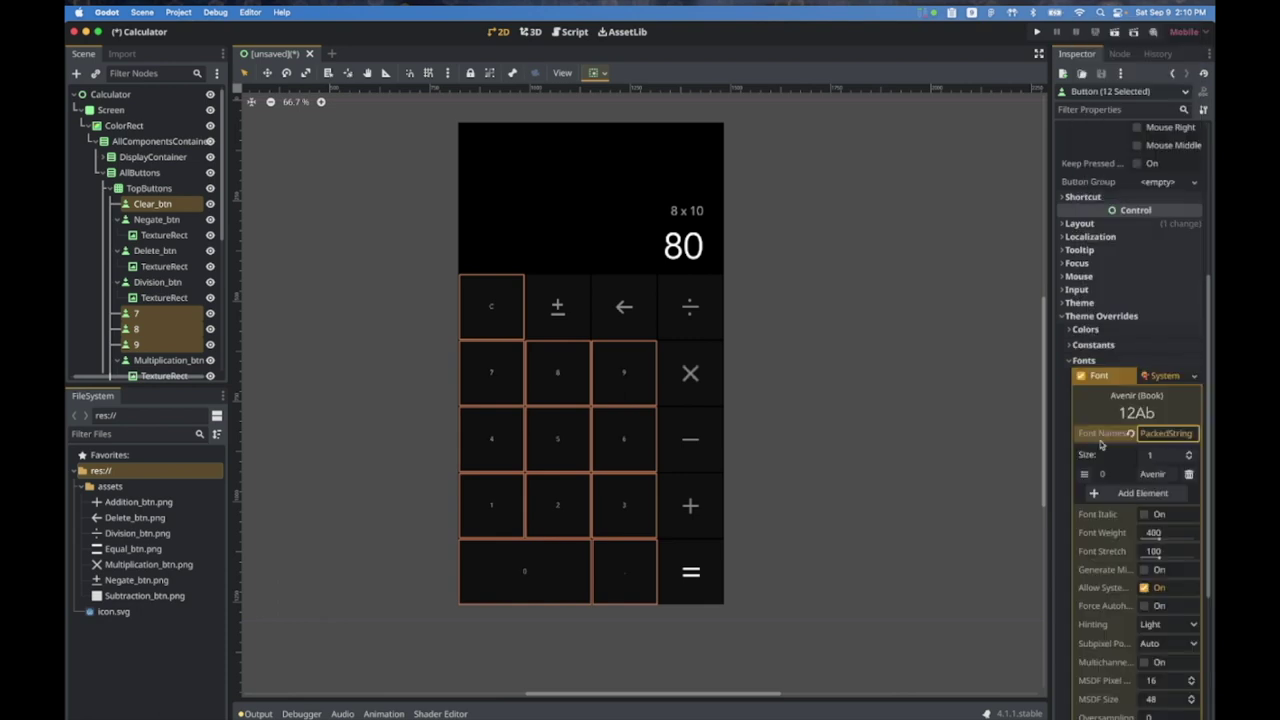
click(1071, 362)
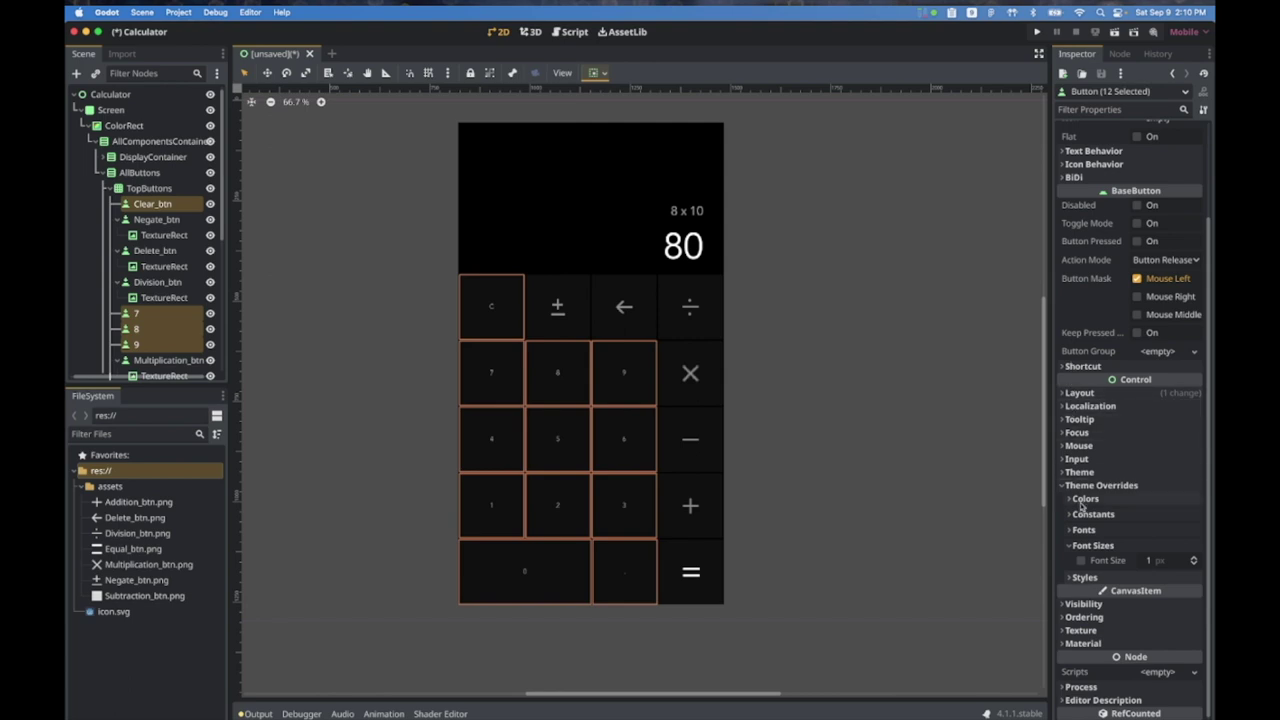
Step: Set the buttons' Font Size override to 30 px
click(1165, 560)
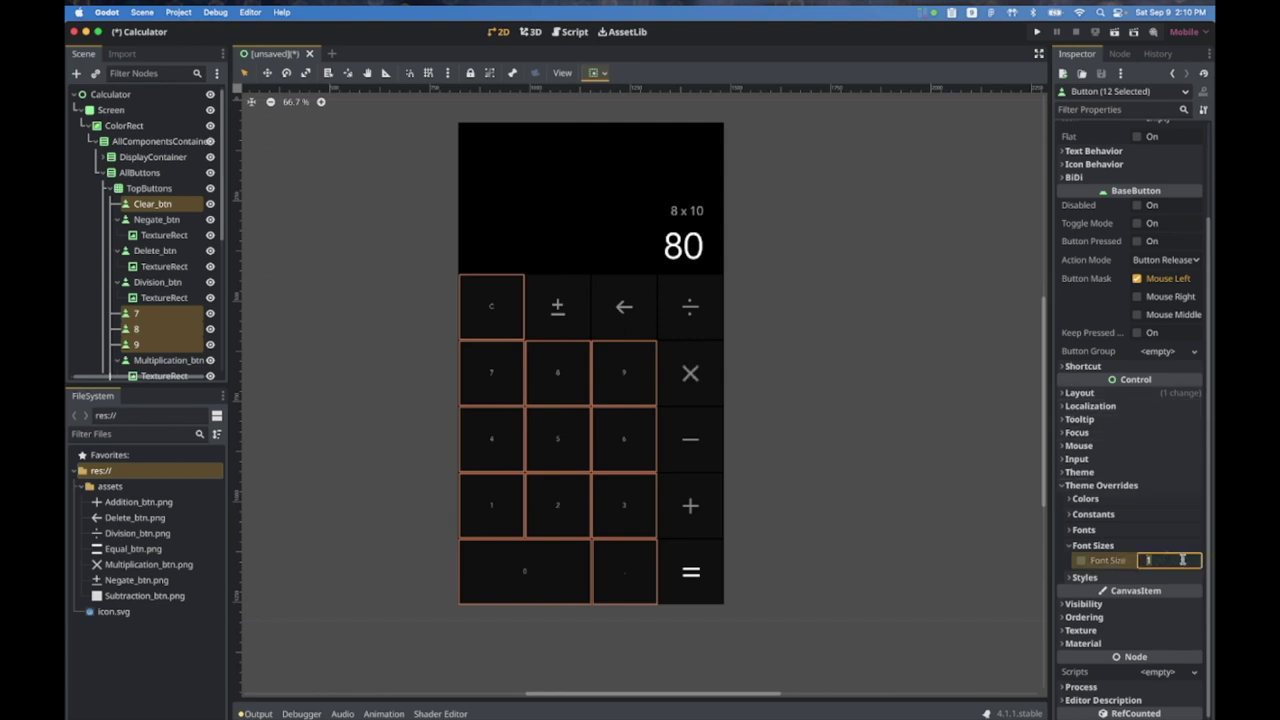
key(Return)
click(1182, 560)
text(30)
key(Return)
click(859, 420)
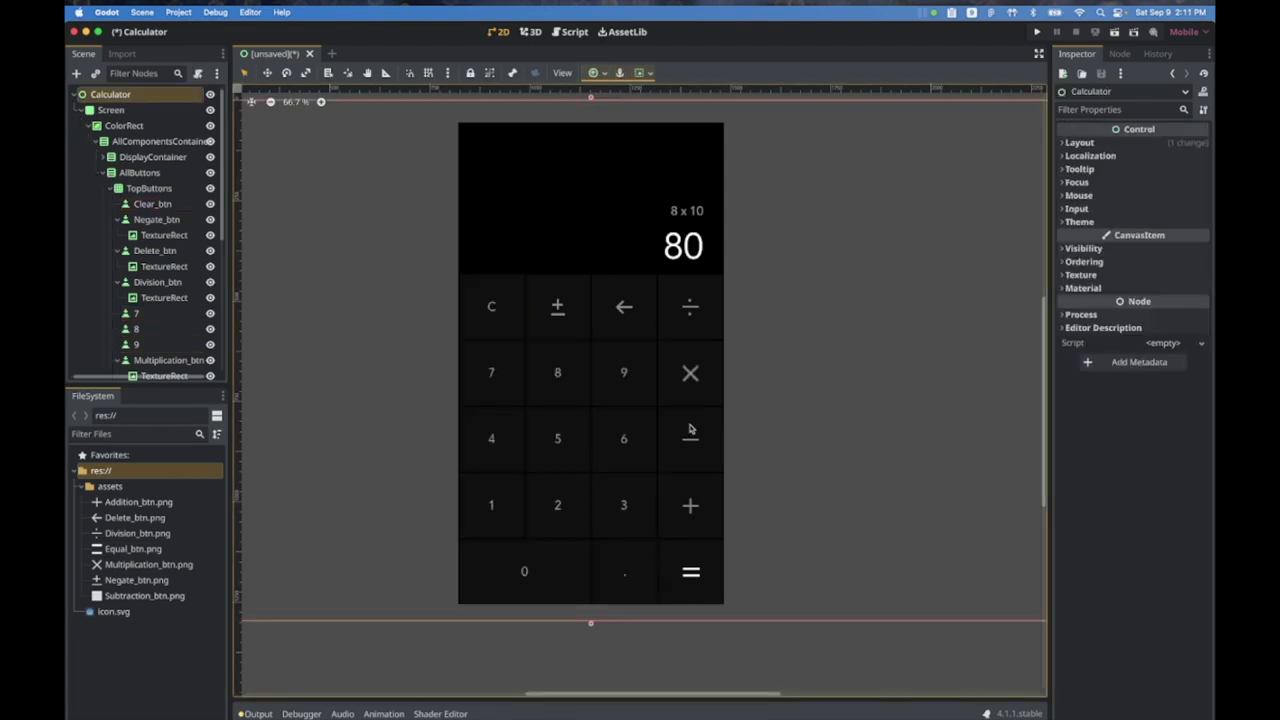
Step: Give the = button a new StyleBoxFlat as its Normal style override
click(684, 556)
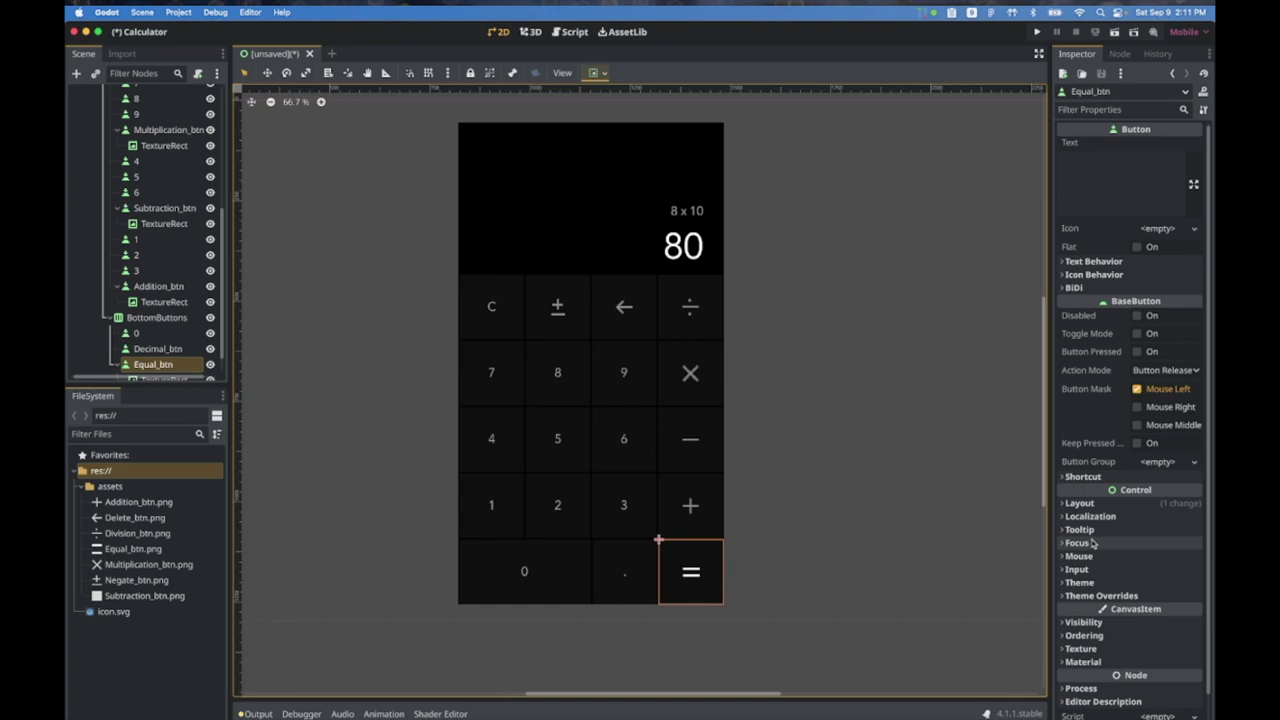
scroll(1093, 542, down, 1)
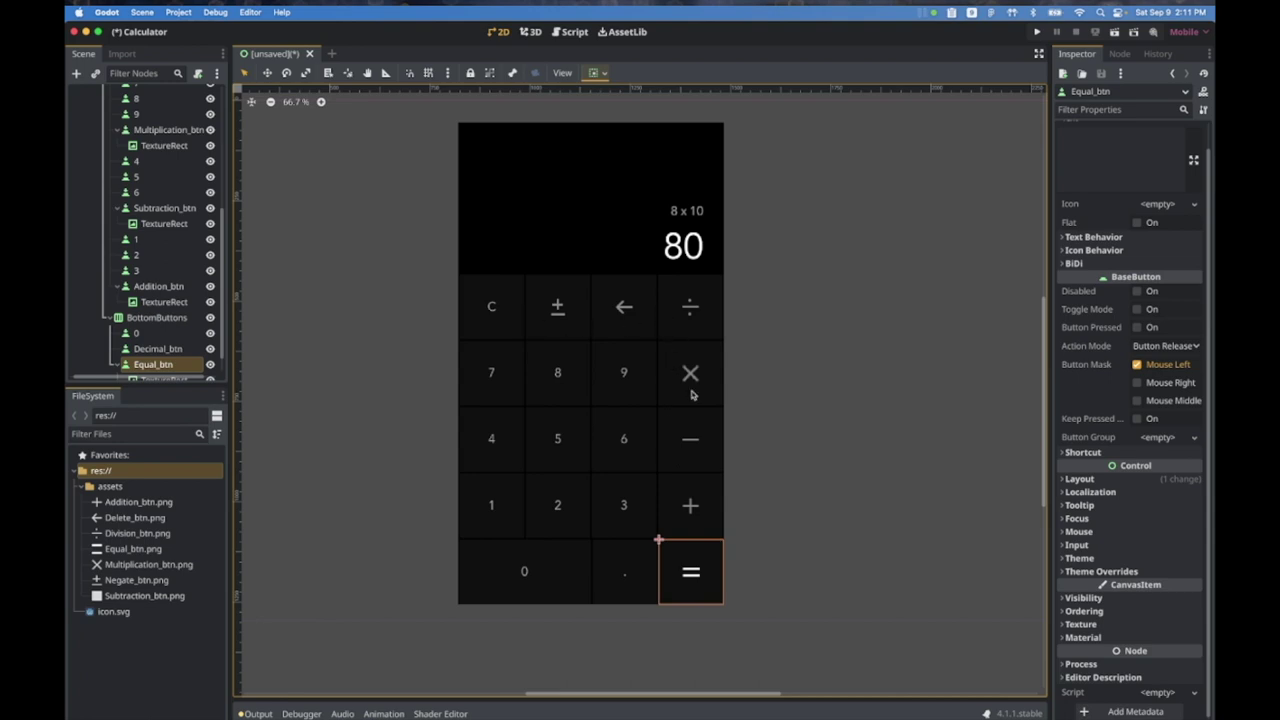
click(1105, 574)
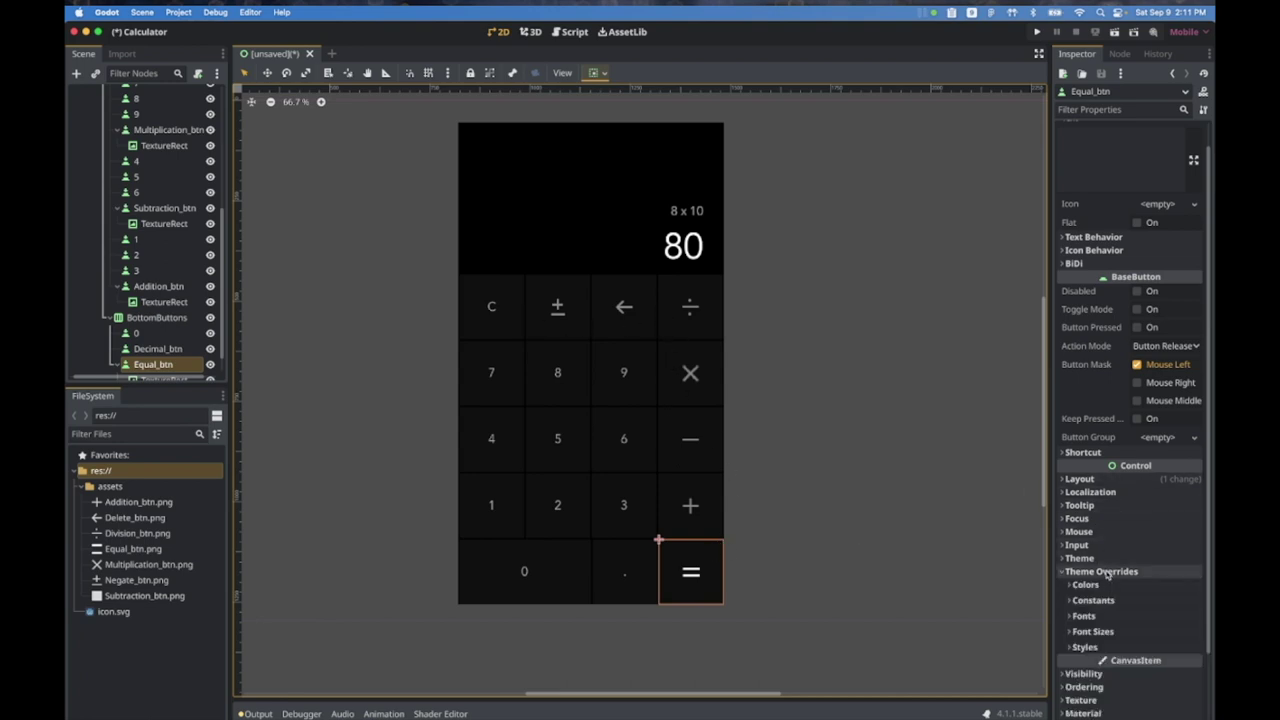
click(1087, 648)
scroll(1092, 651, down, 4)
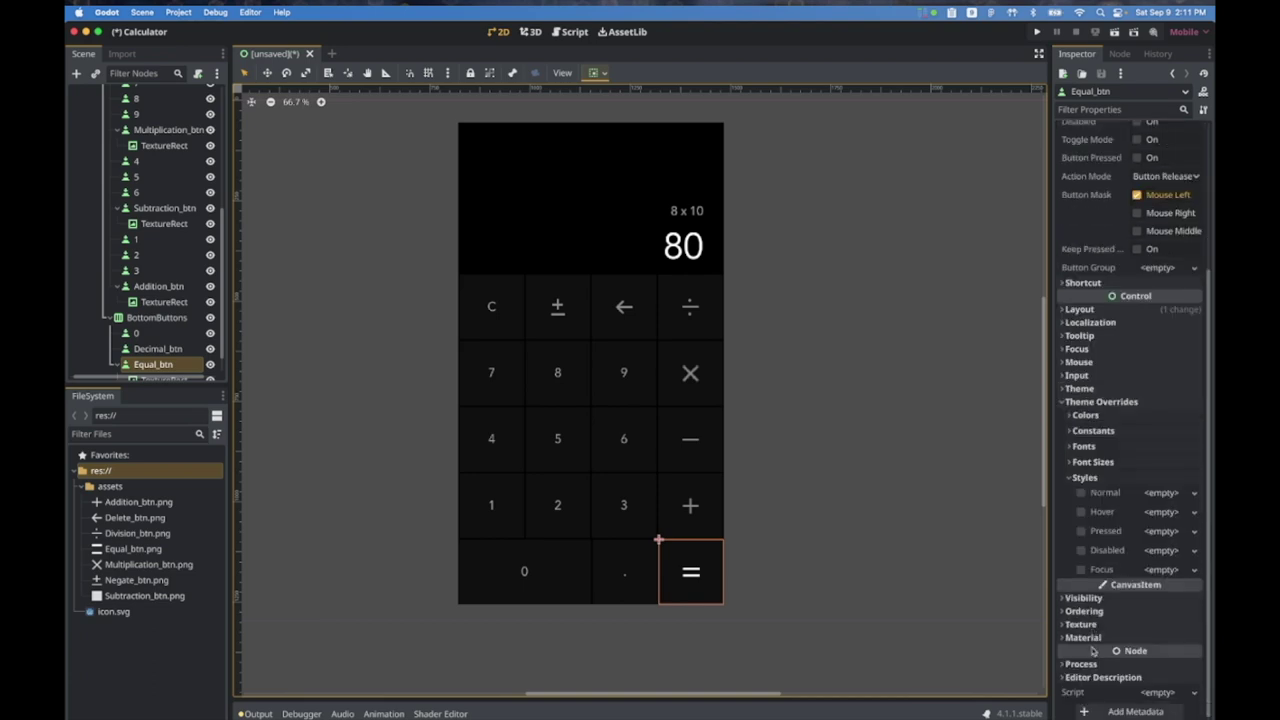
click(1193, 494)
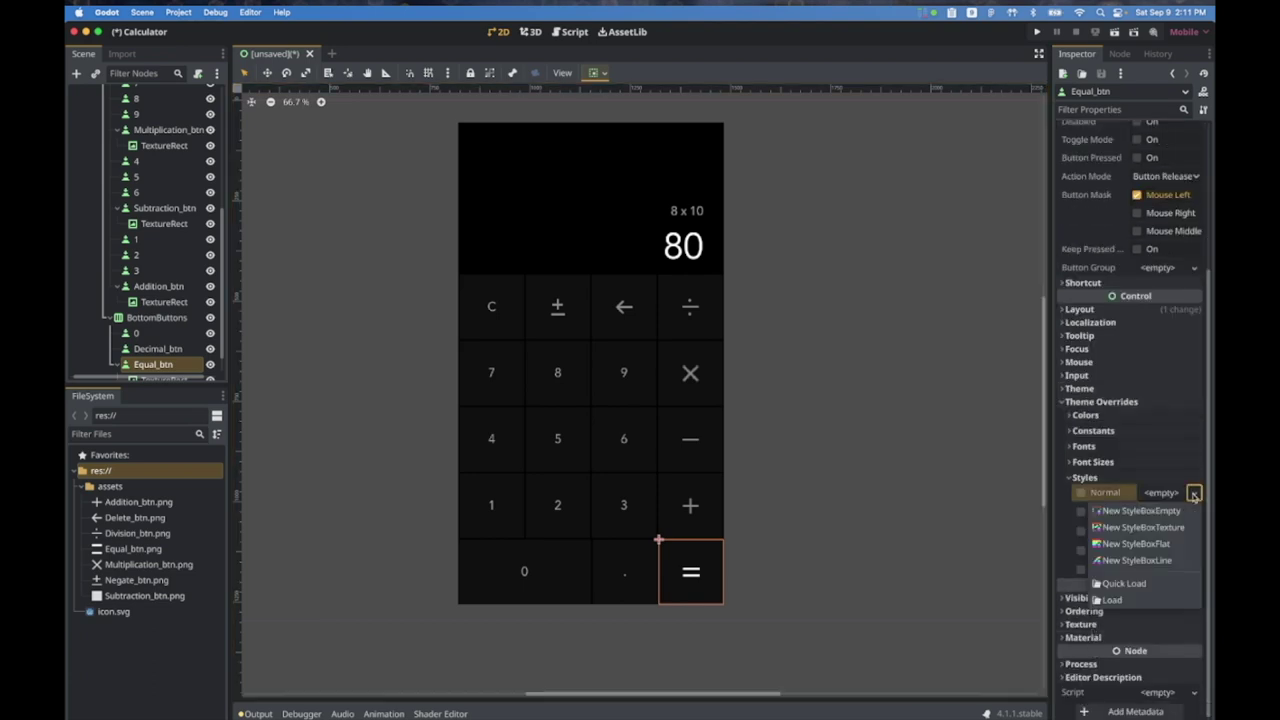
click(1153, 545)
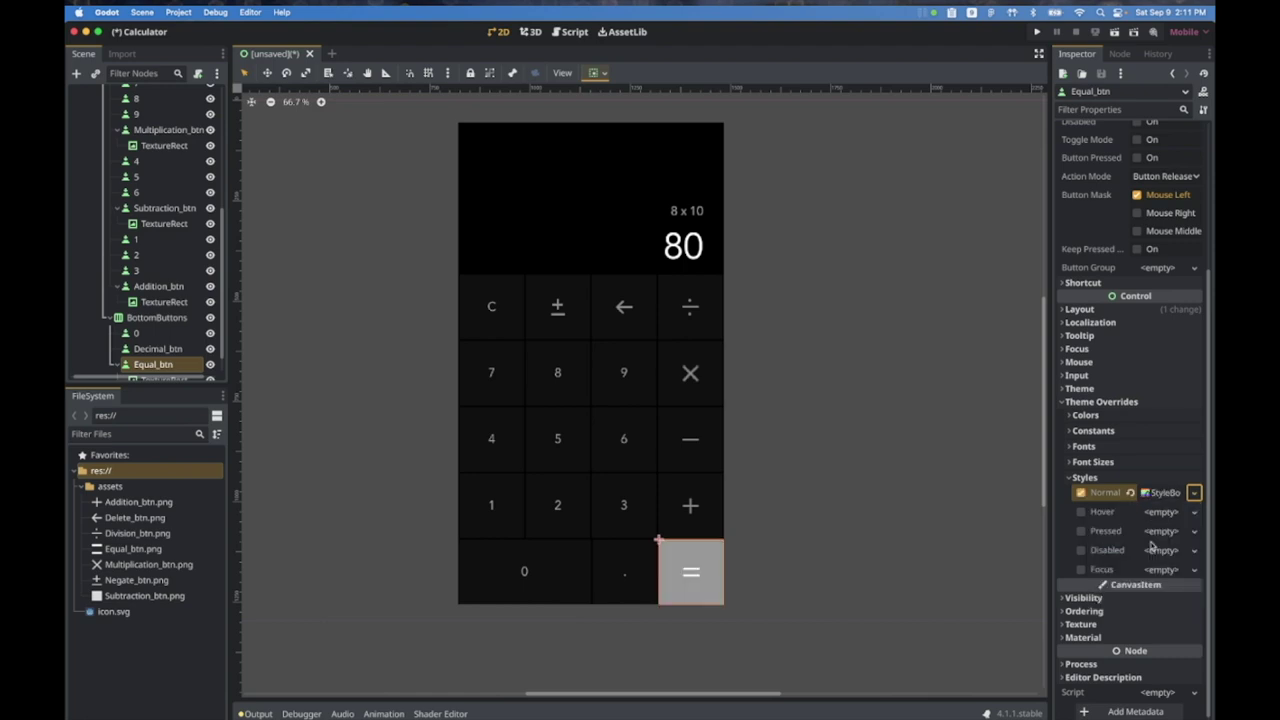
click(1166, 494)
Step: Set the flat style's background colour to teal 3fdab8
click(1166, 602)
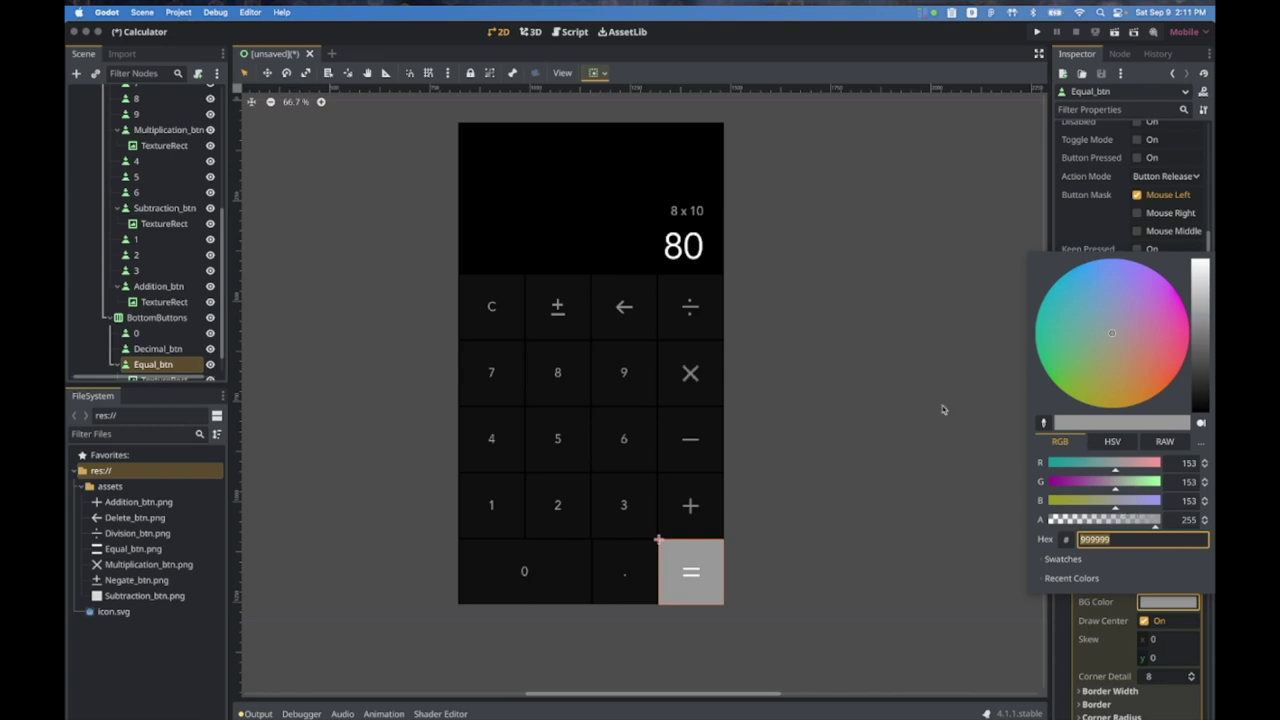
key(Escape)
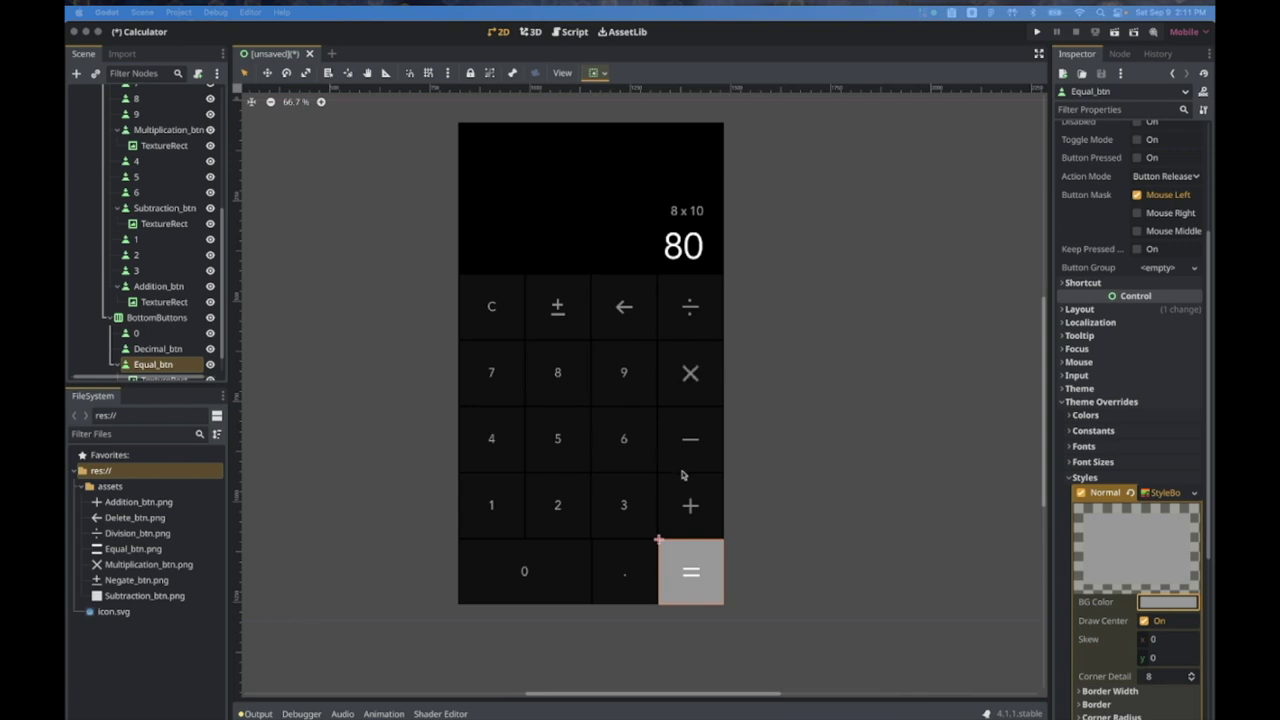
click(1166, 602)
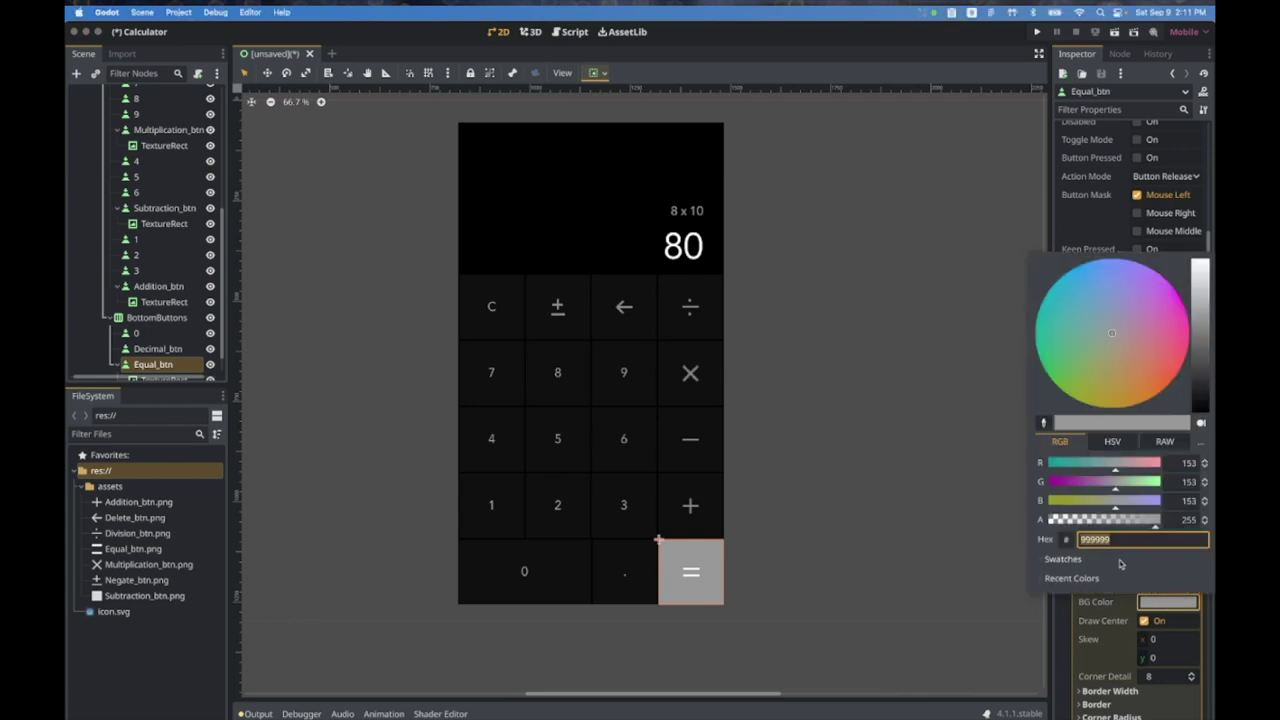
text(3FDAB8)
key(Return)
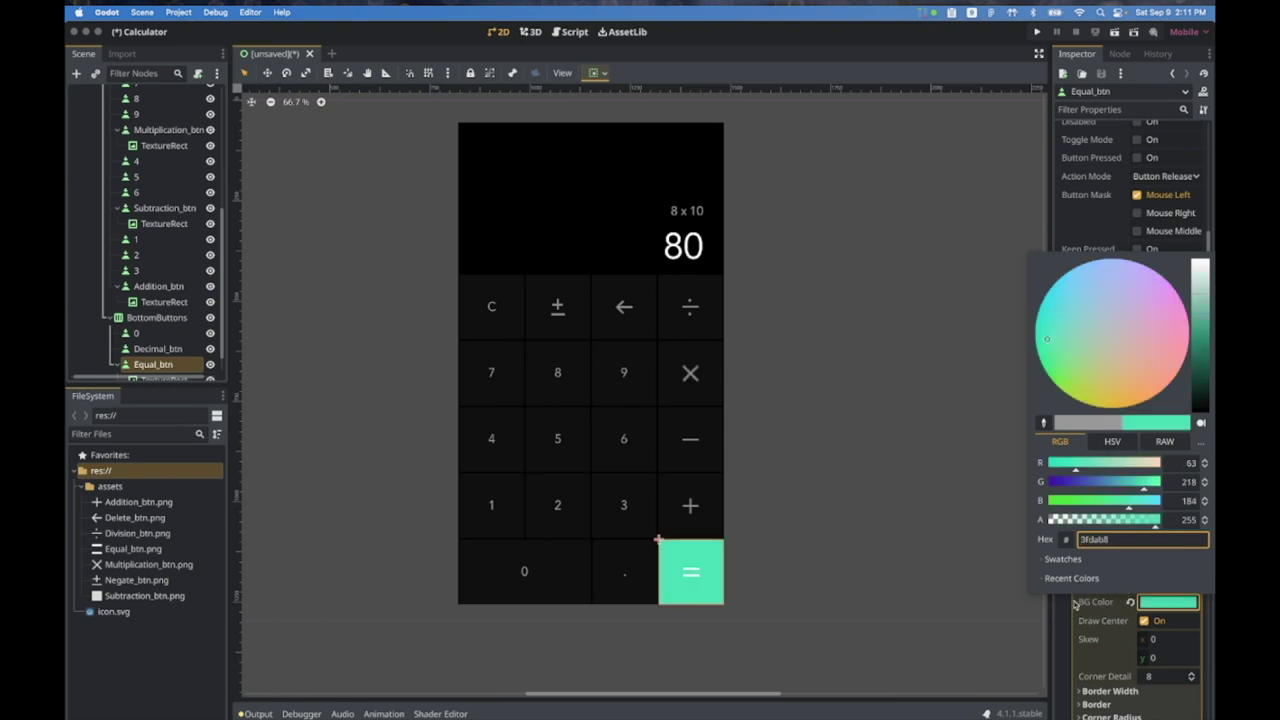
click(1063, 605)
Step: Save the style as the resource normal_equal_style.tres
click(1196, 493)
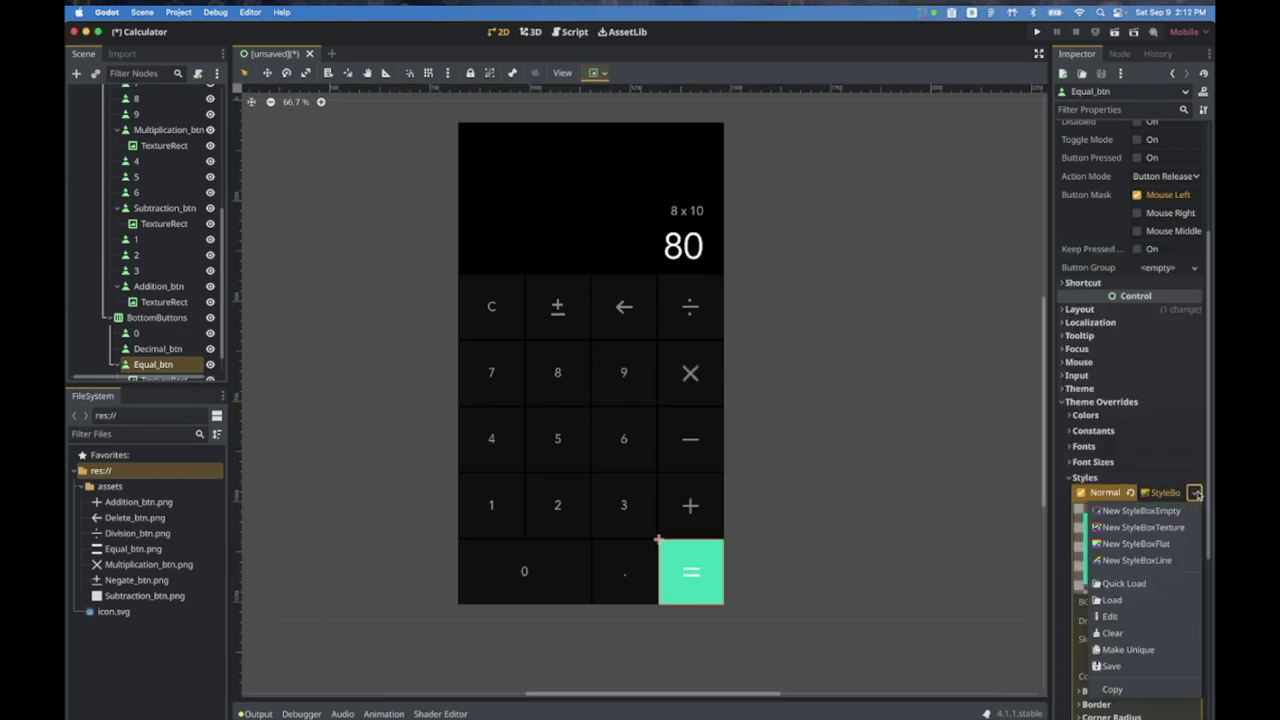
click(1114, 666)
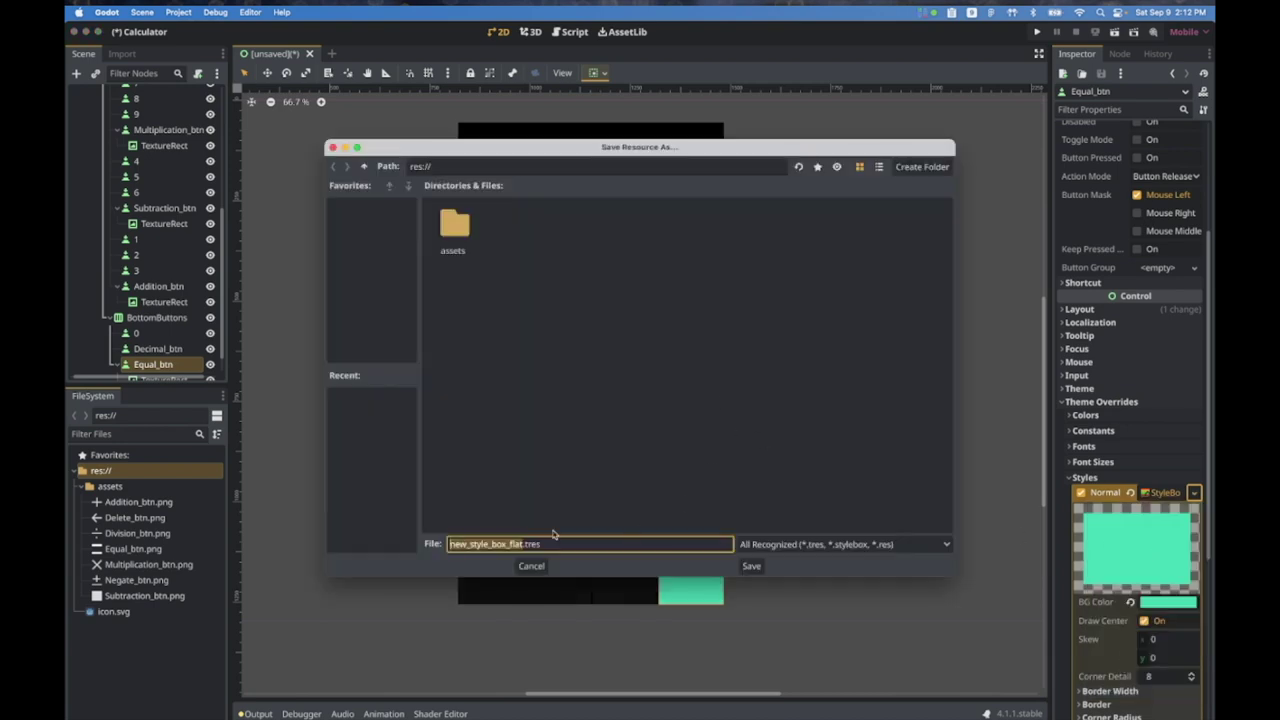
text(functin)
key(BackSpace)
key(BackSpace)
key(BackSpace)
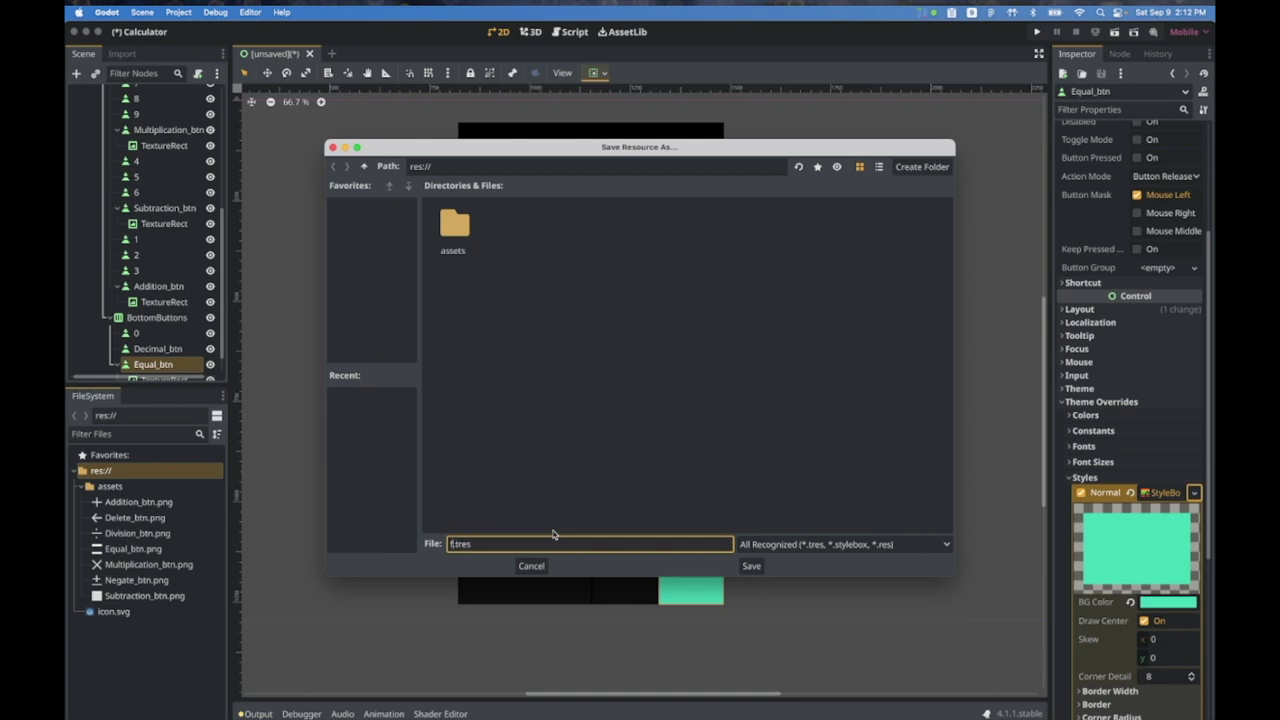
text(normal_equal_style)
key(Return)
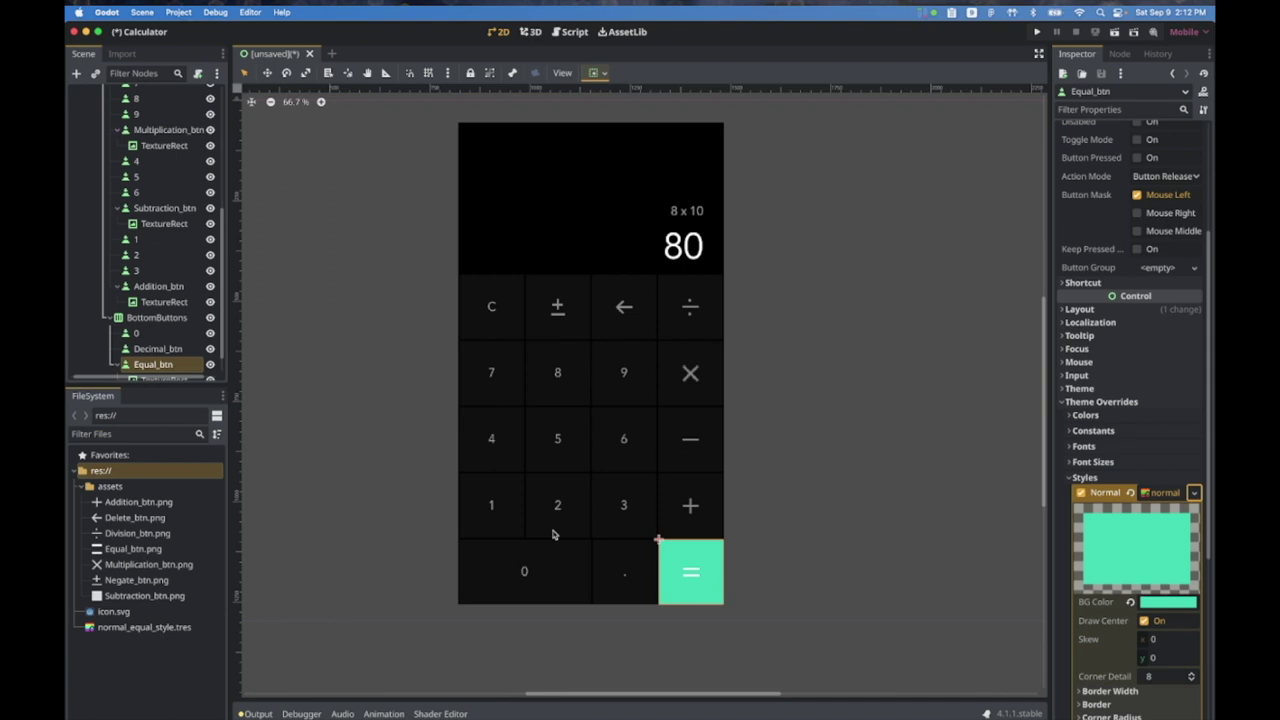
Step: Multi-select the +, −, ×, ÷, delete, ± and C buttons
click(690, 487)
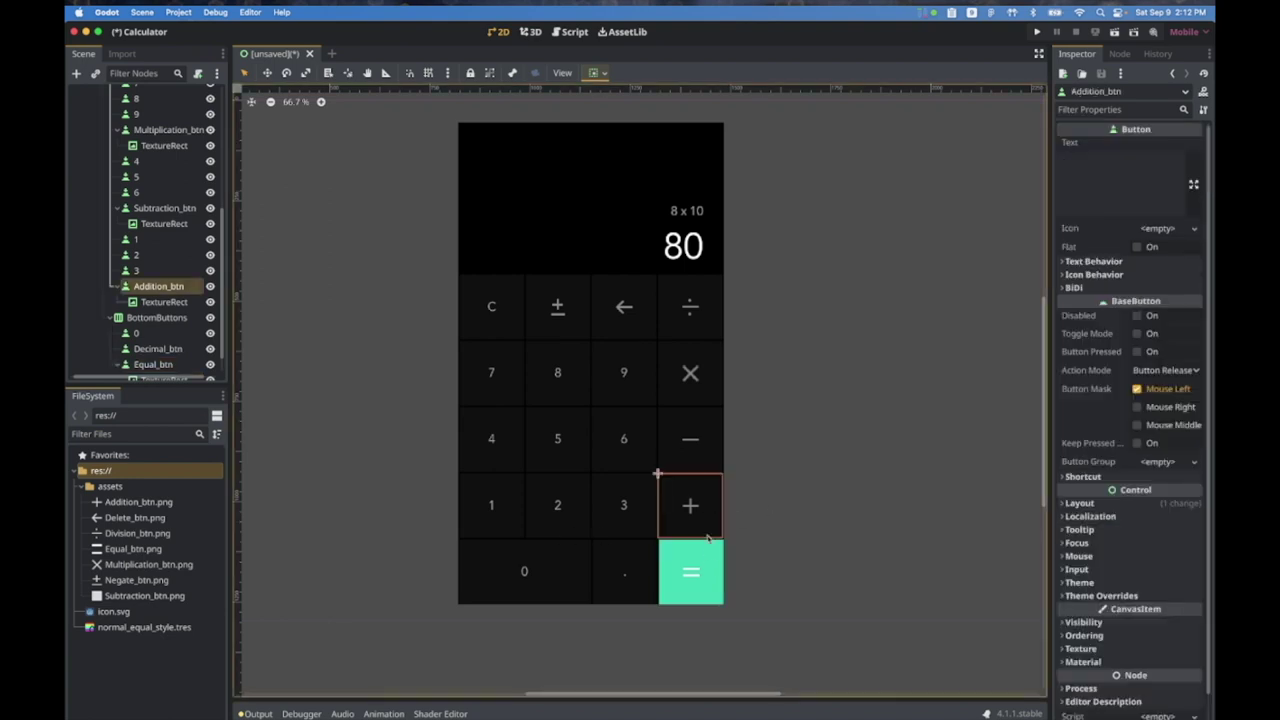
shift+click(706, 414)
shift+click(674, 380)
shift+click(665, 328)
shift+click(605, 330)
shift+click(577, 332)
shift+click(505, 334)
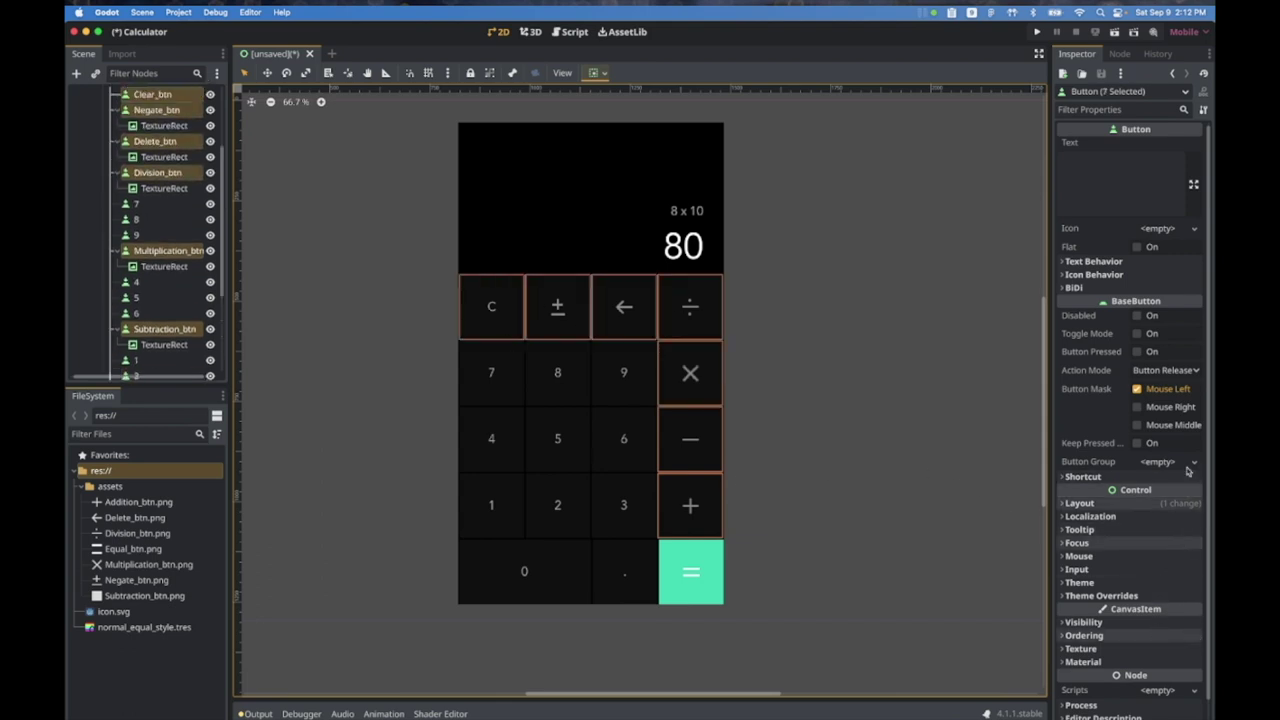
Step: Quick-load normal_equal_style.tres as the selected buttons' Normal style
scroll(1150, 500, down, 1)
click(1100, 577)
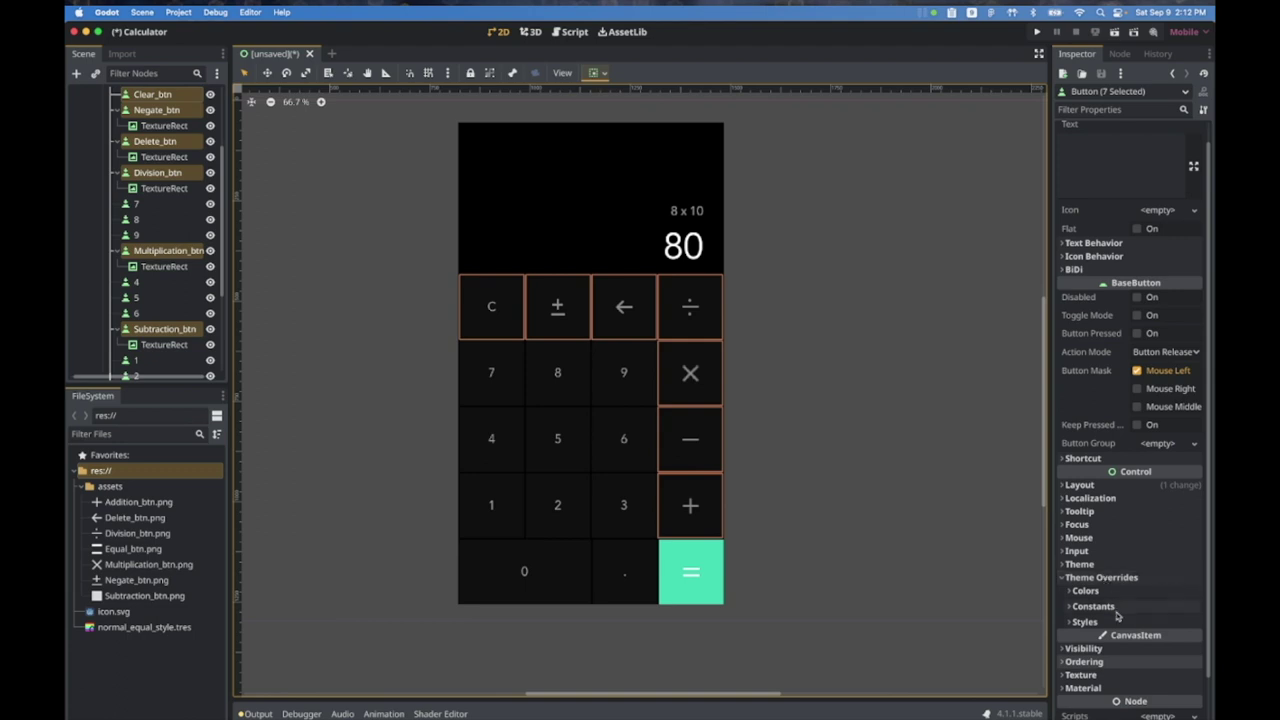
click(1088, 622)
click(1196, 637)
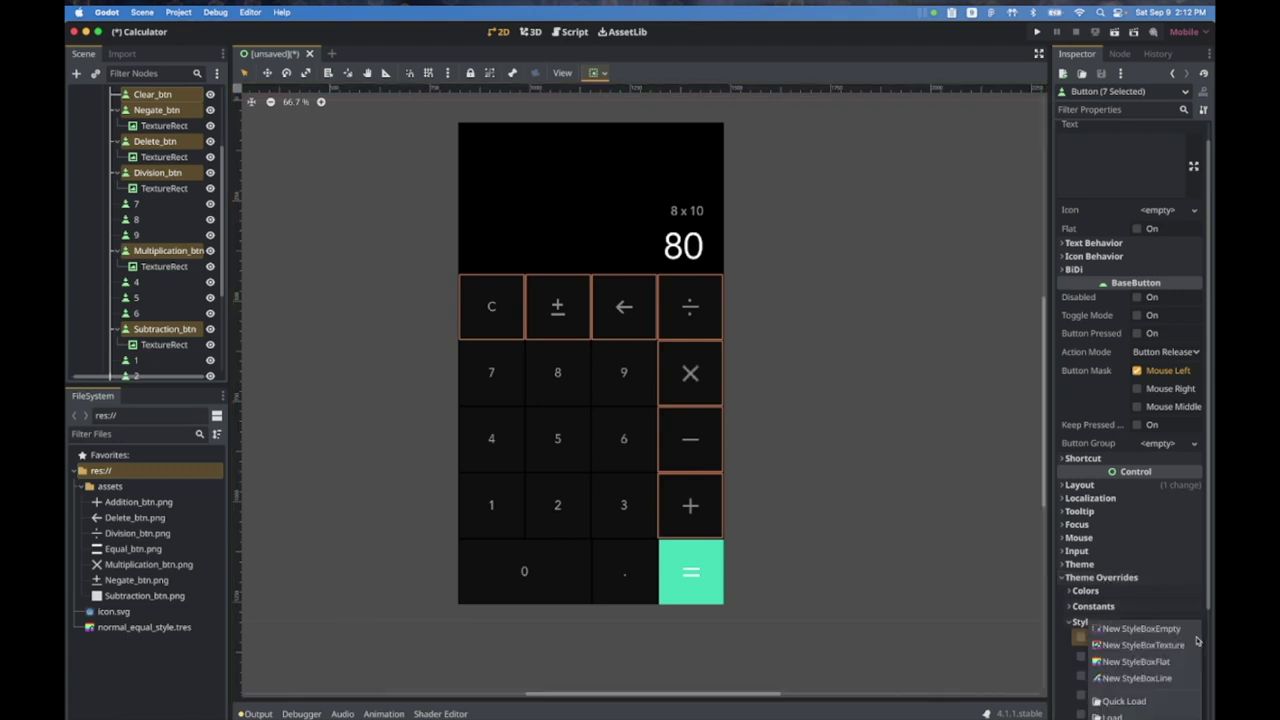
click(1146, 702)
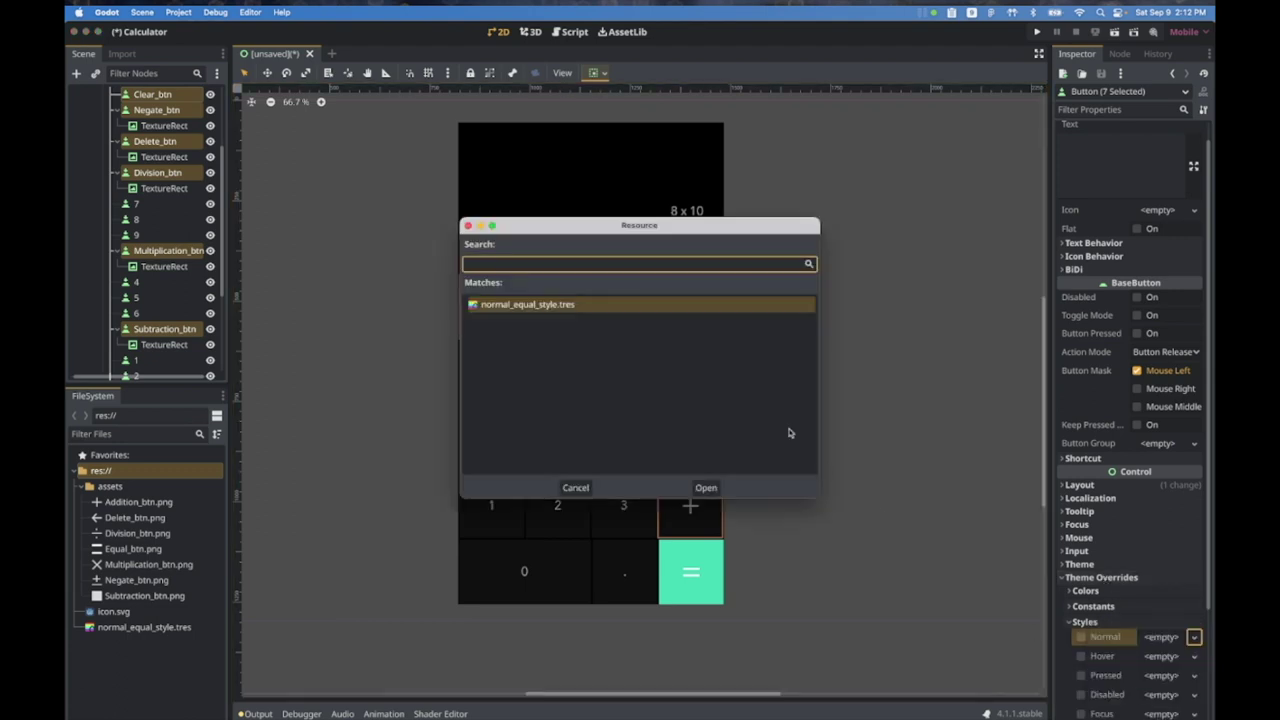
click(518, 309)
click(706, 487)
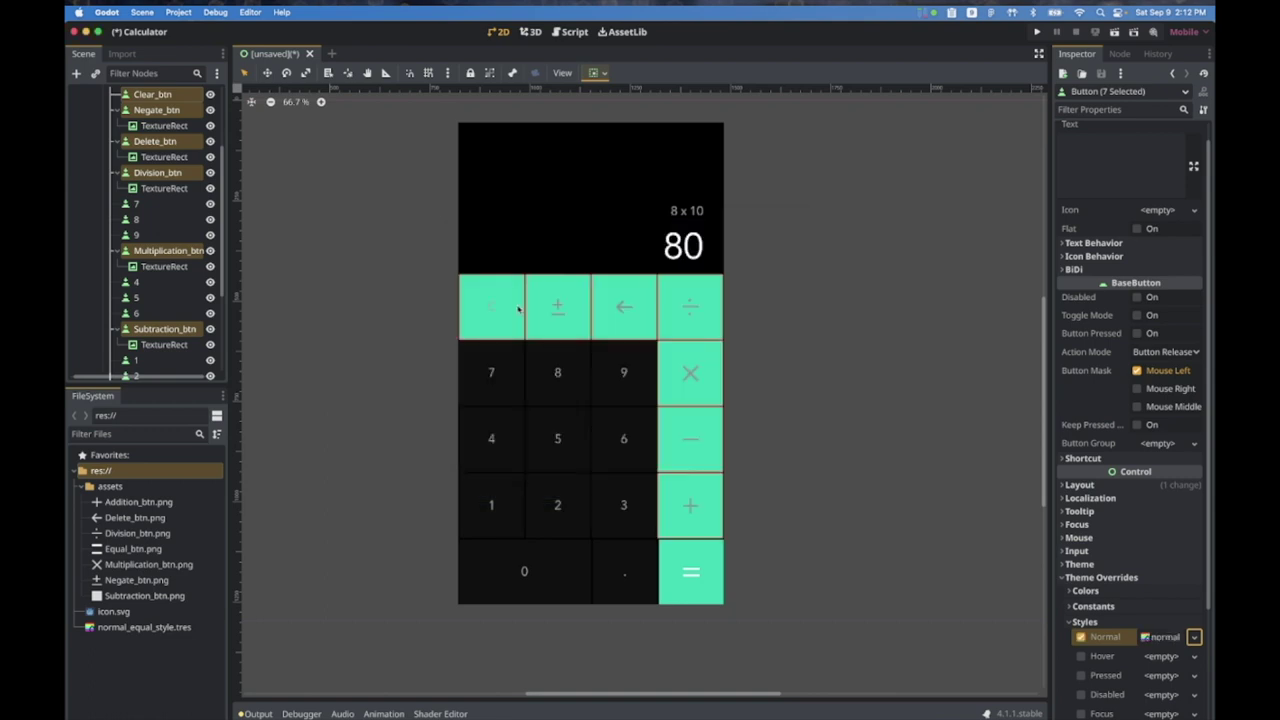
Step: Change the shared style's background colour to dark grey 212121
click(1162, 637)
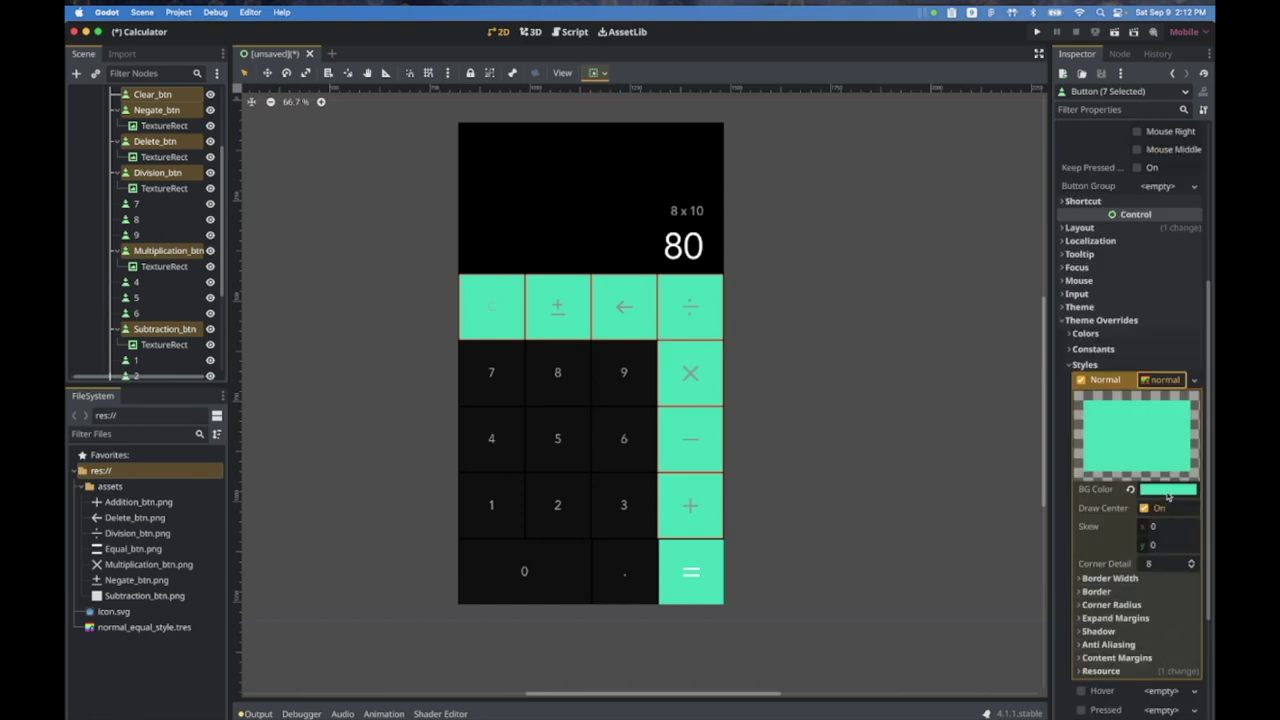
click(1167, 490)
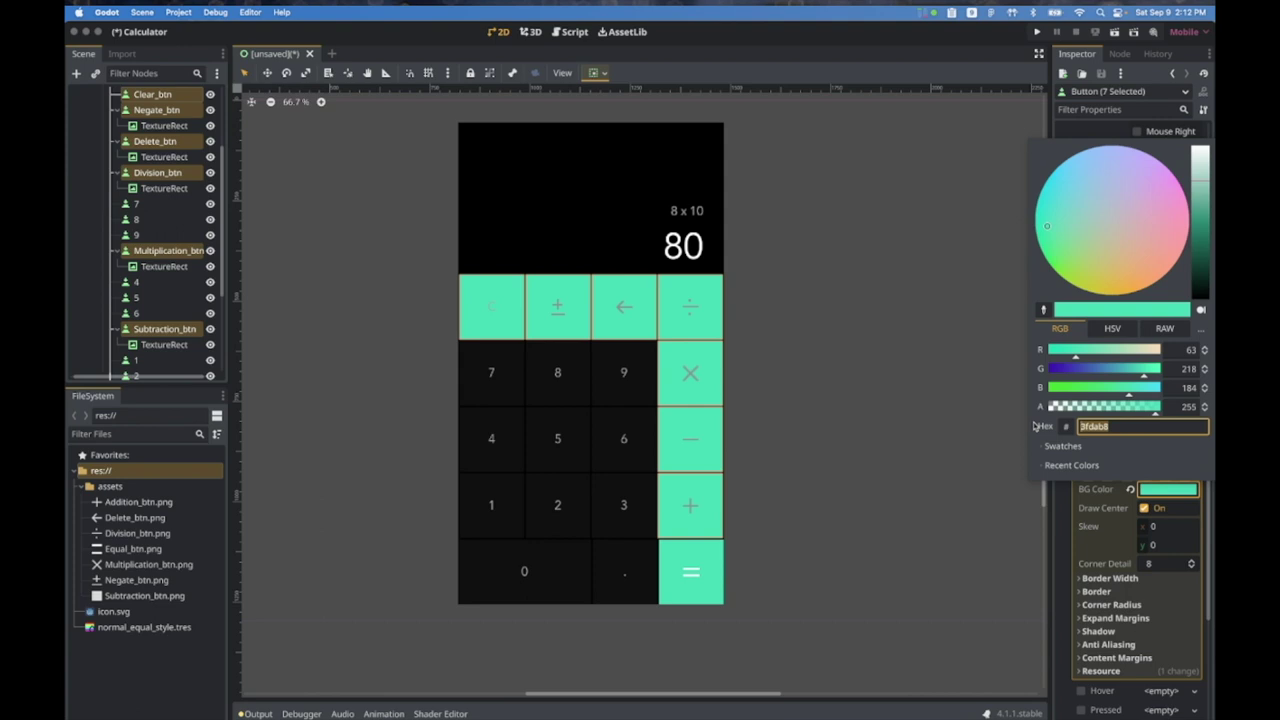
text(212121)
key(Return)
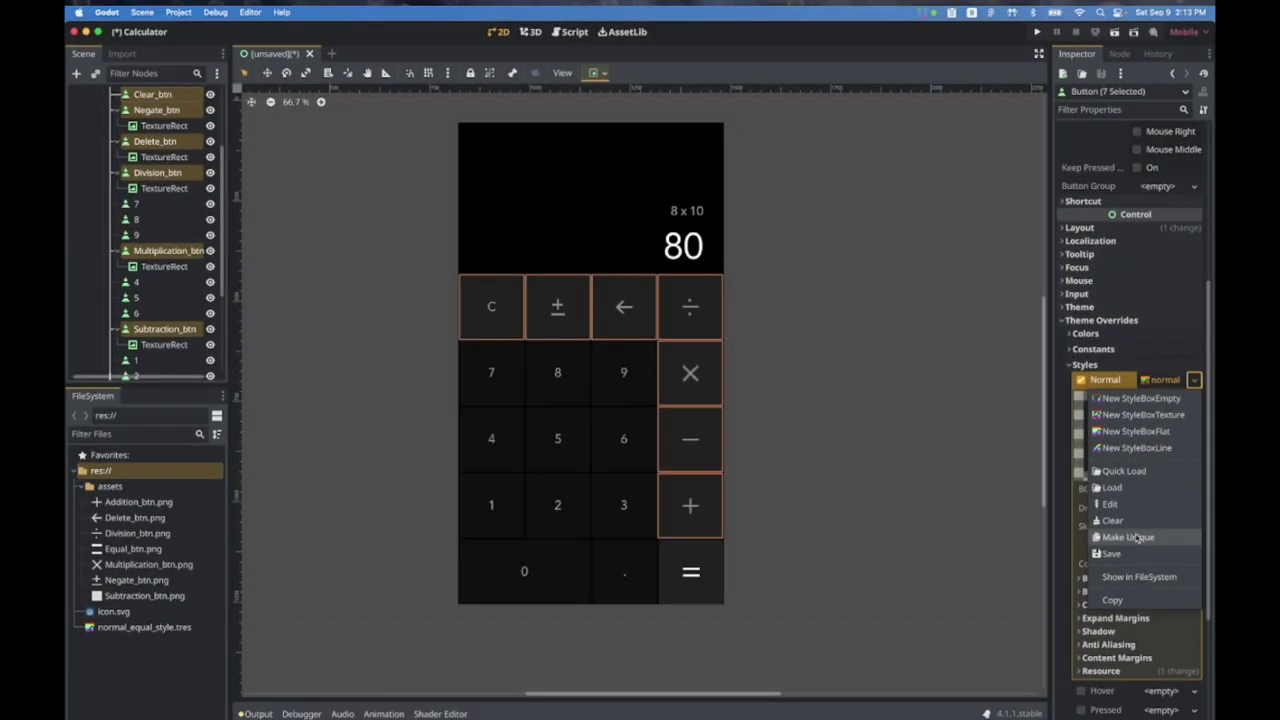
Step: Make the dark style unique and save it as normal_function_style.tres
click(1137, 538)
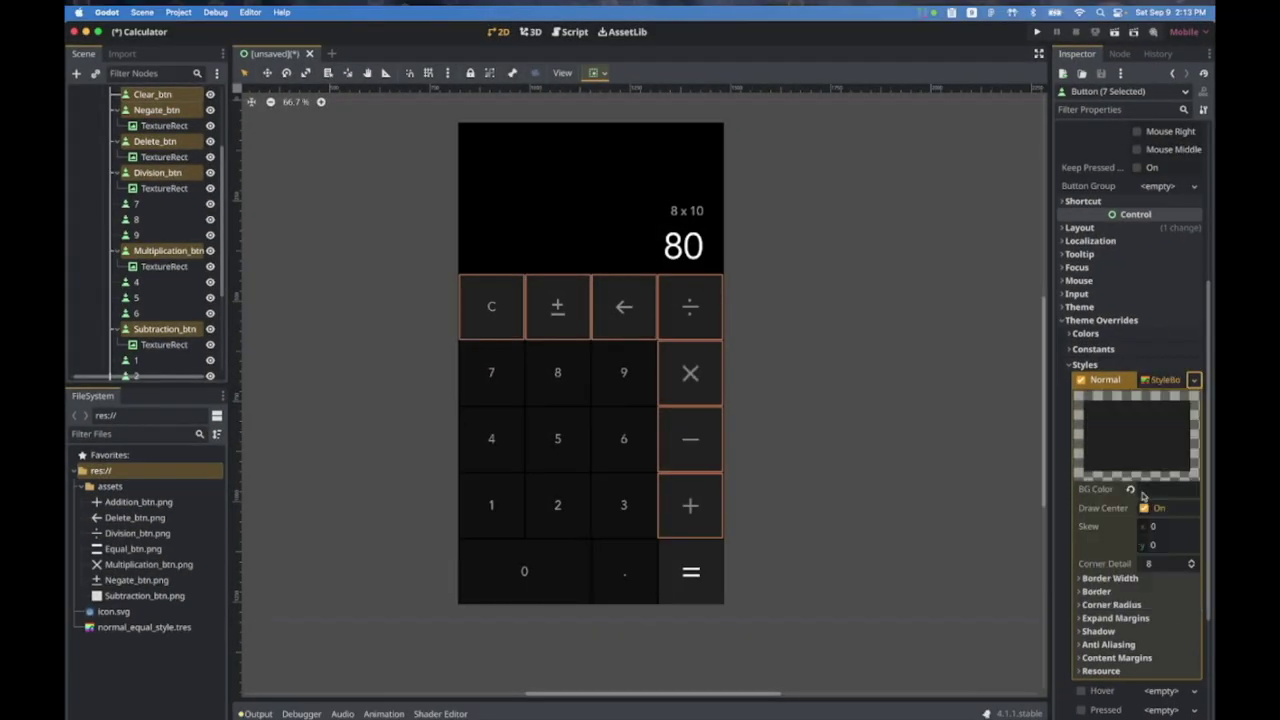
click(1194, 380)
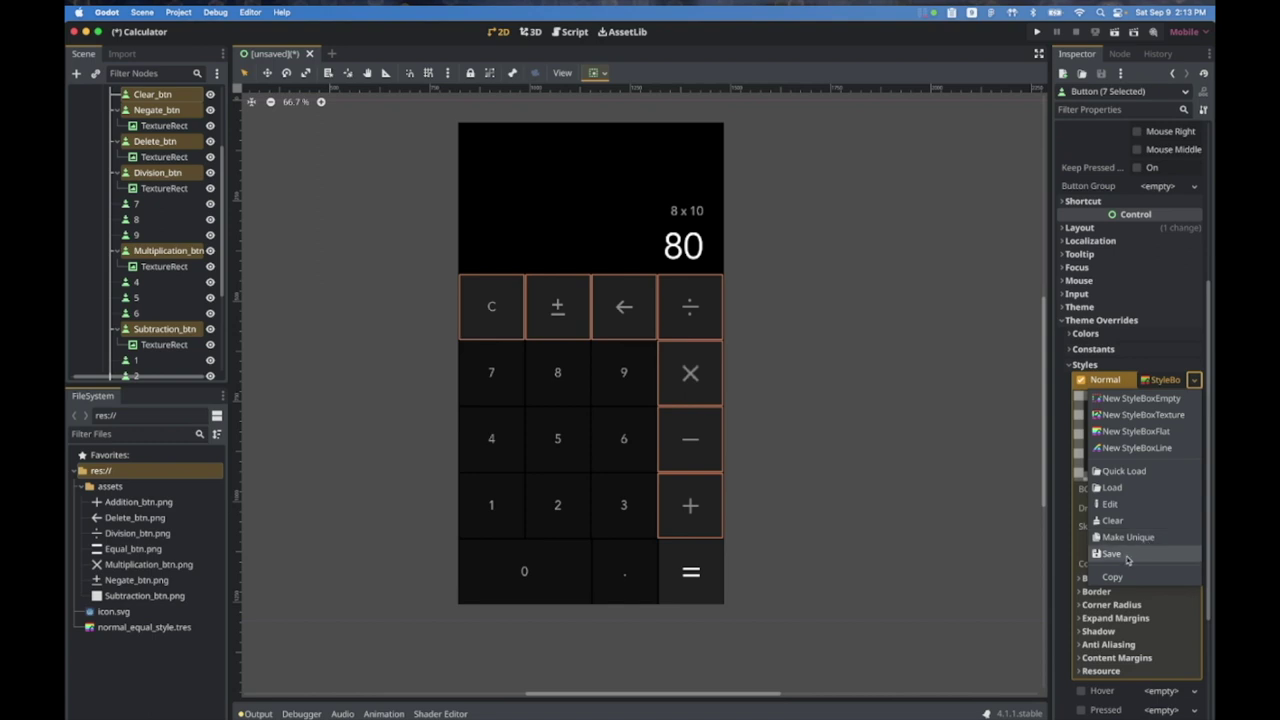
click(1128, 561)
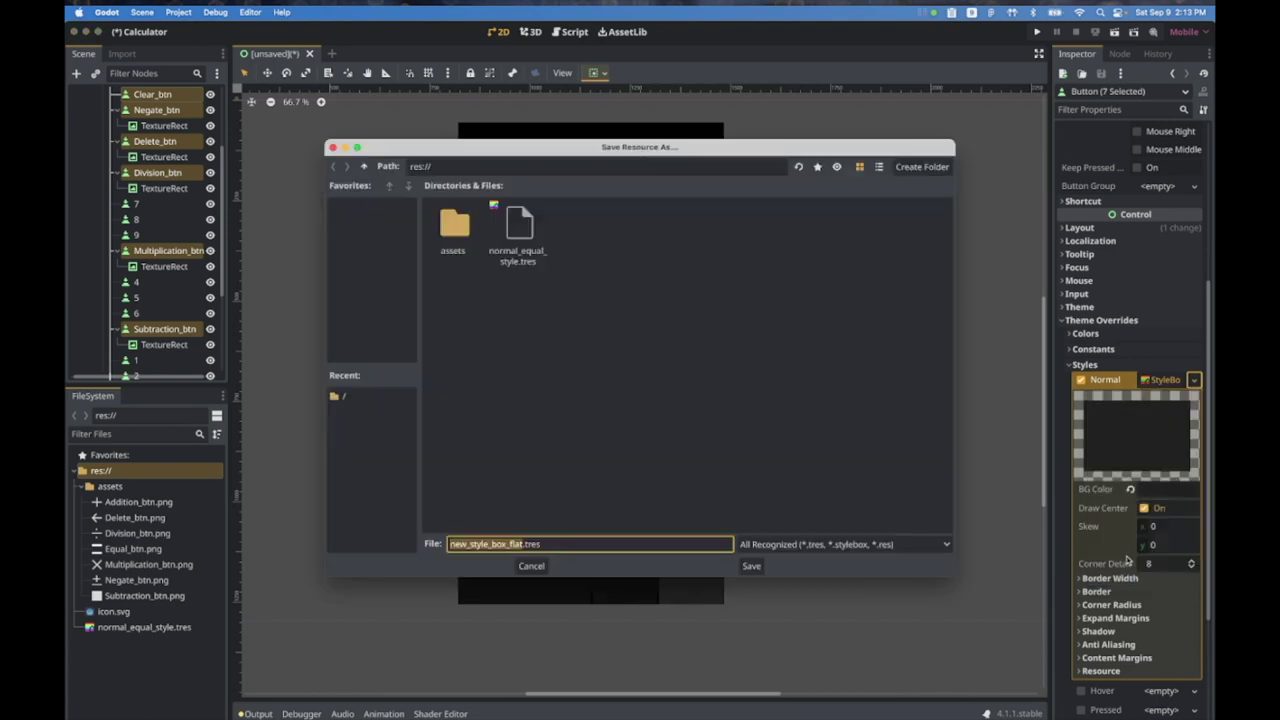
text(normal)
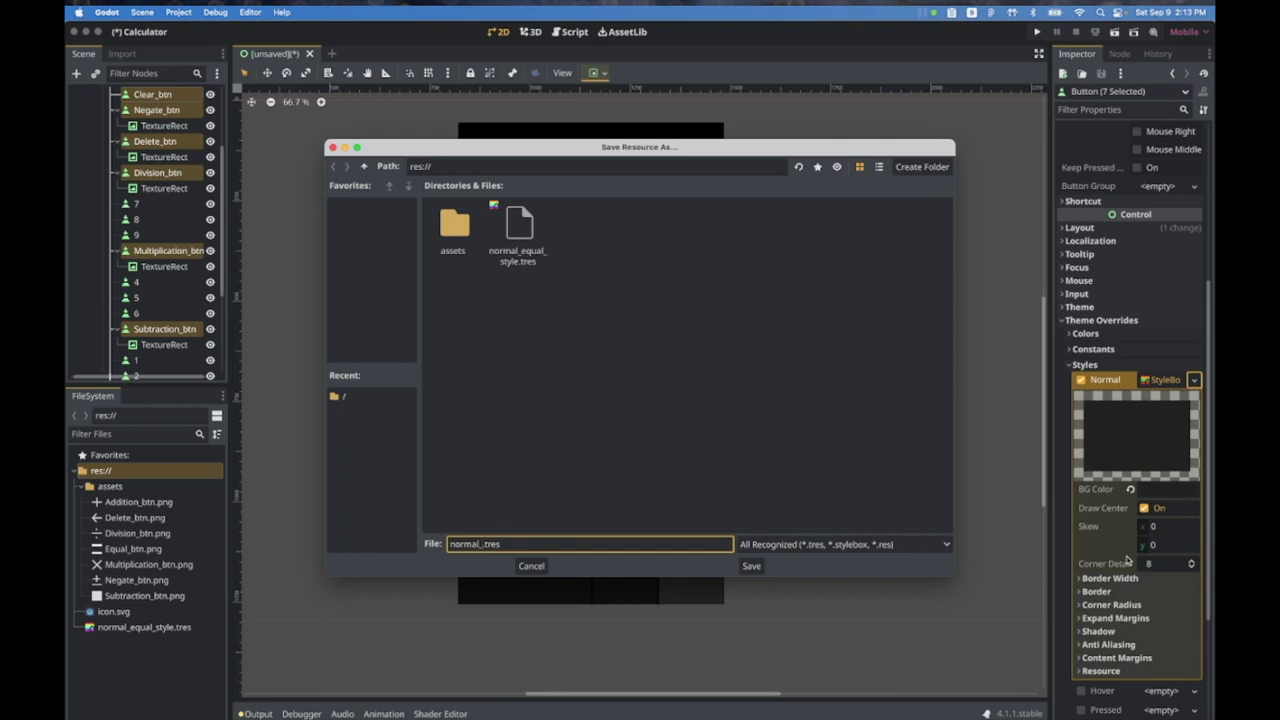
text(_function_style)
key(Return)
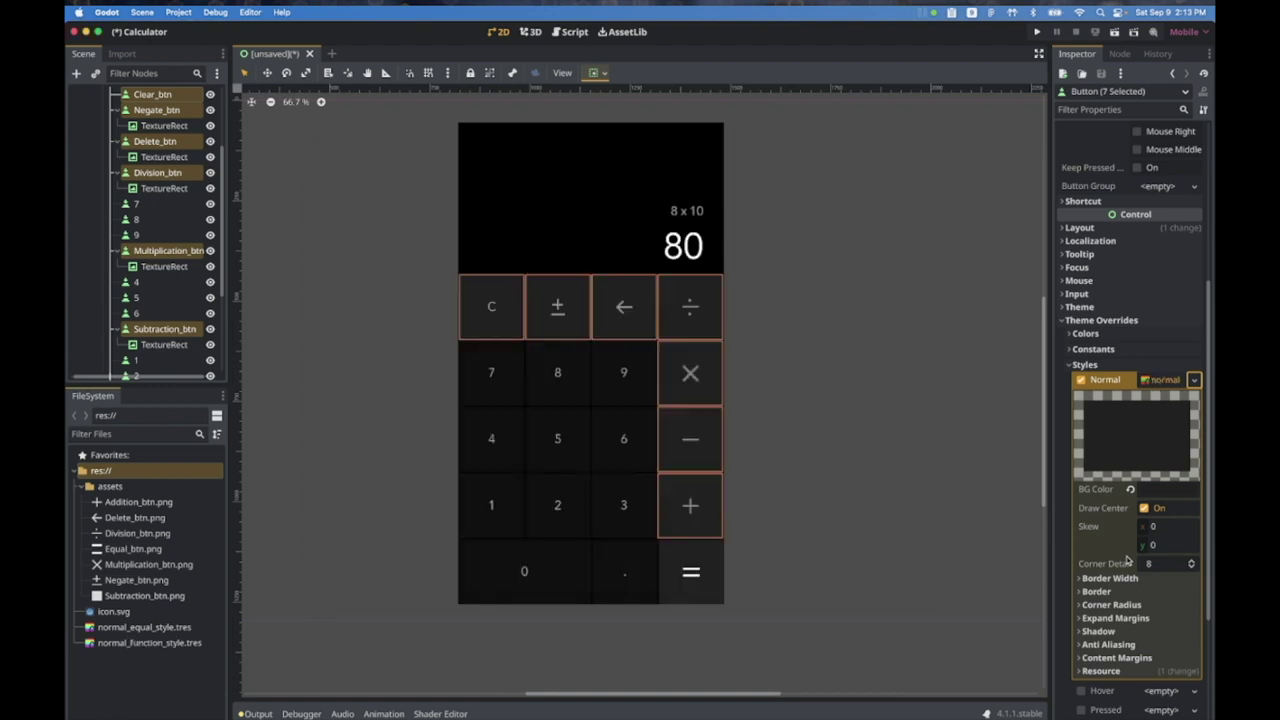
click(714, 562)
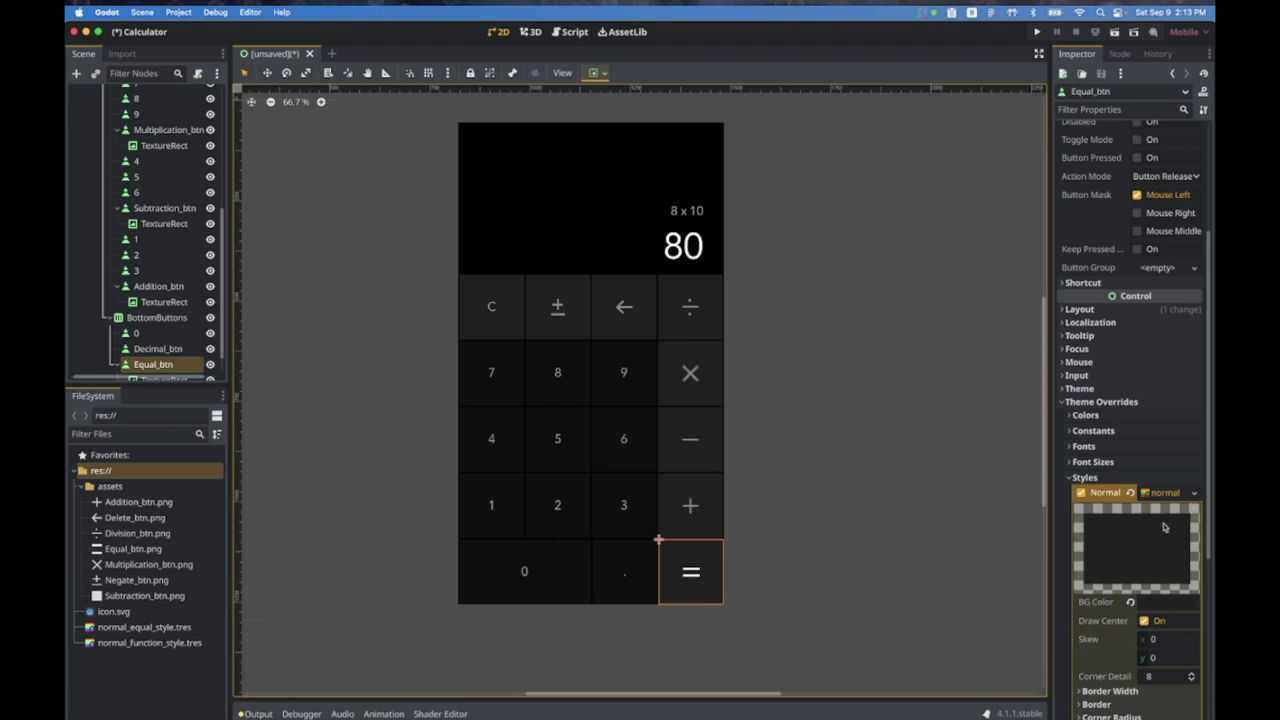
Step: Restore the = button's background to the teal recent colour
scroll(1164, 527, down, 5)
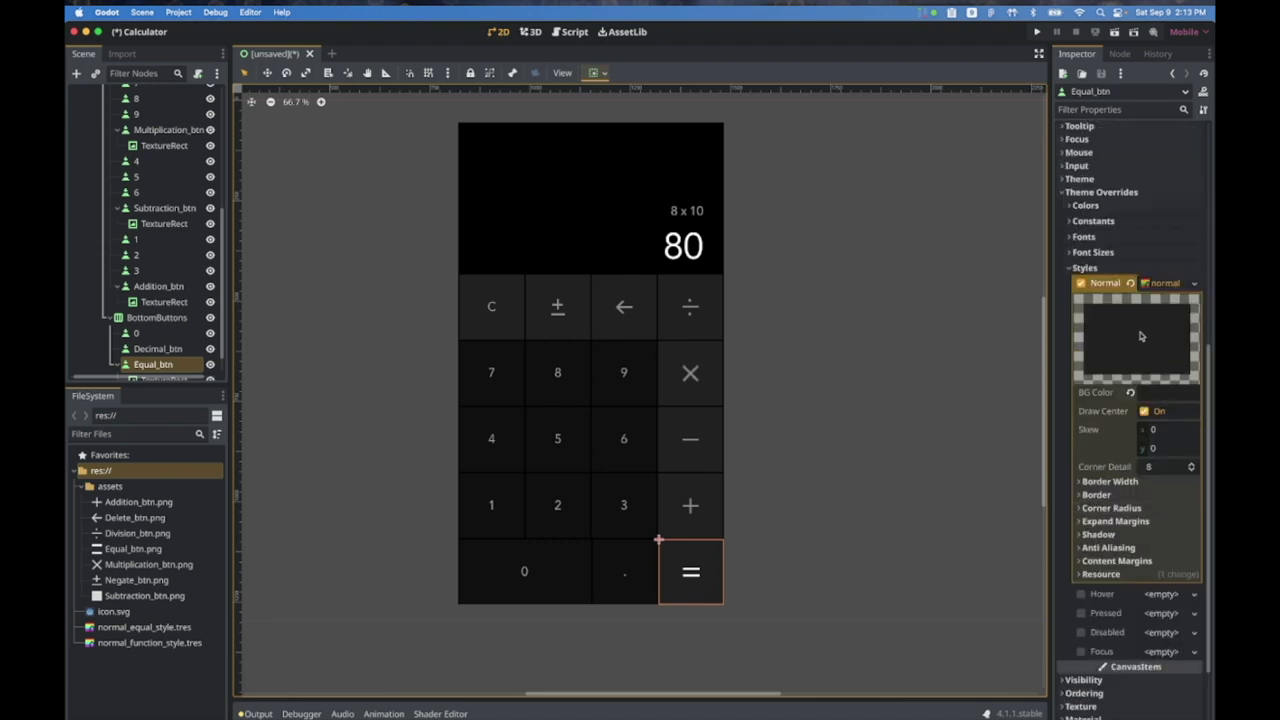
click(1170, 392)
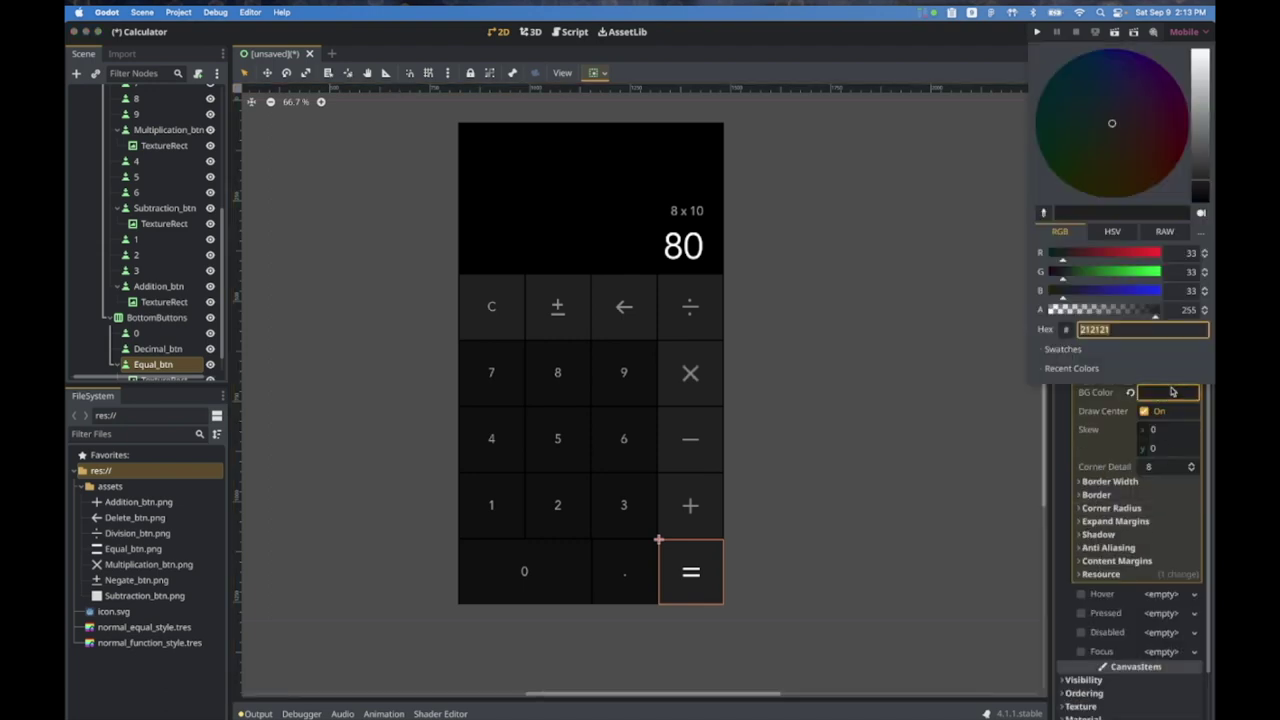
click(1066, 368)
click(1062, 388)
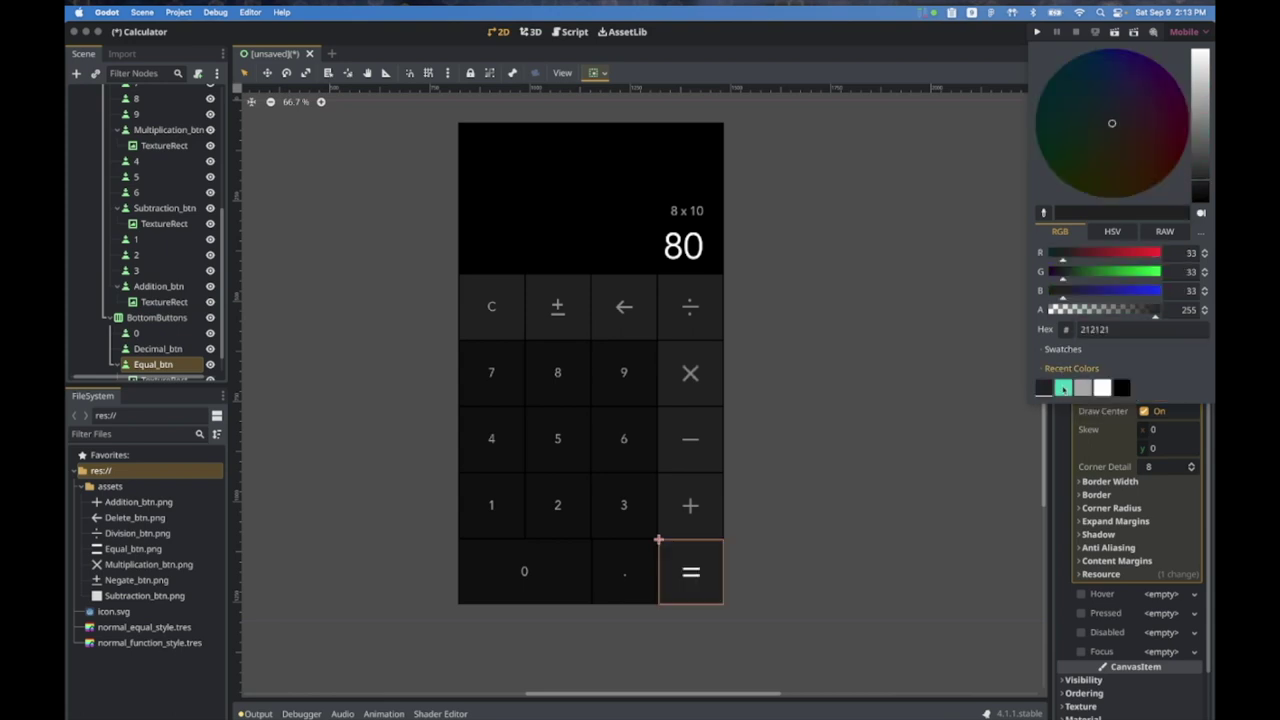
click(1062, 388)
click(1062, 388)
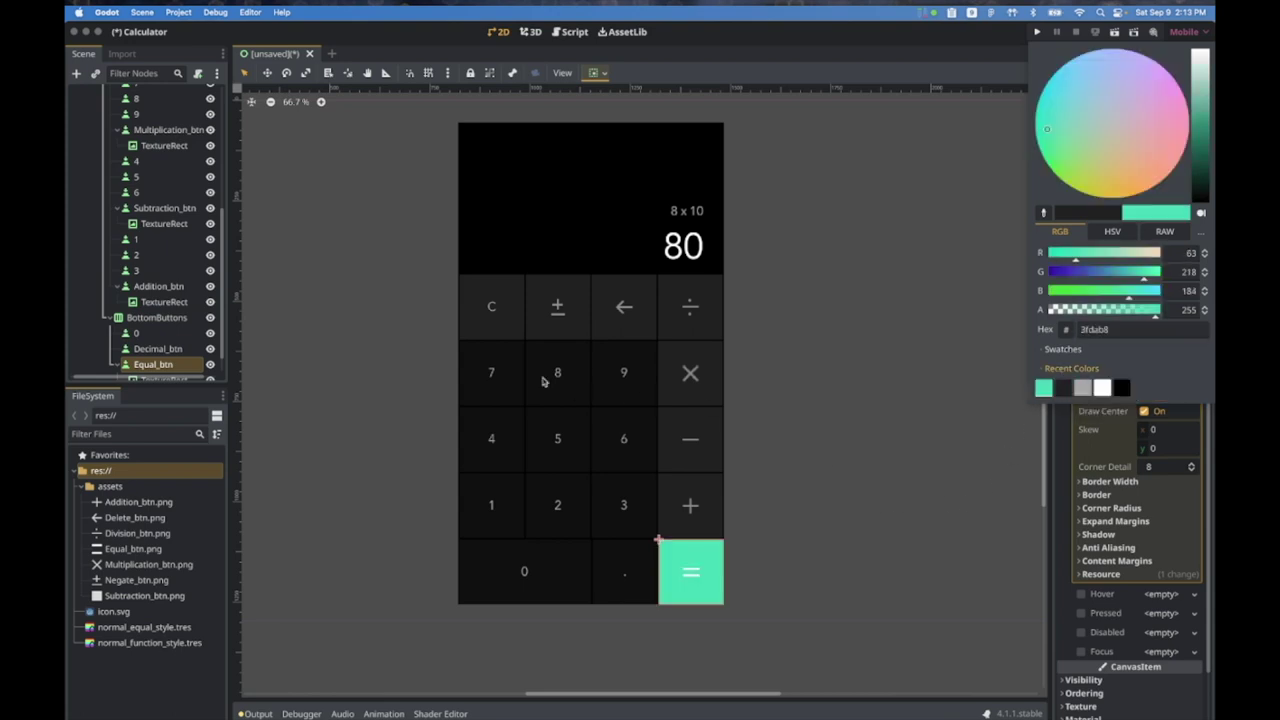
click(496, 390)
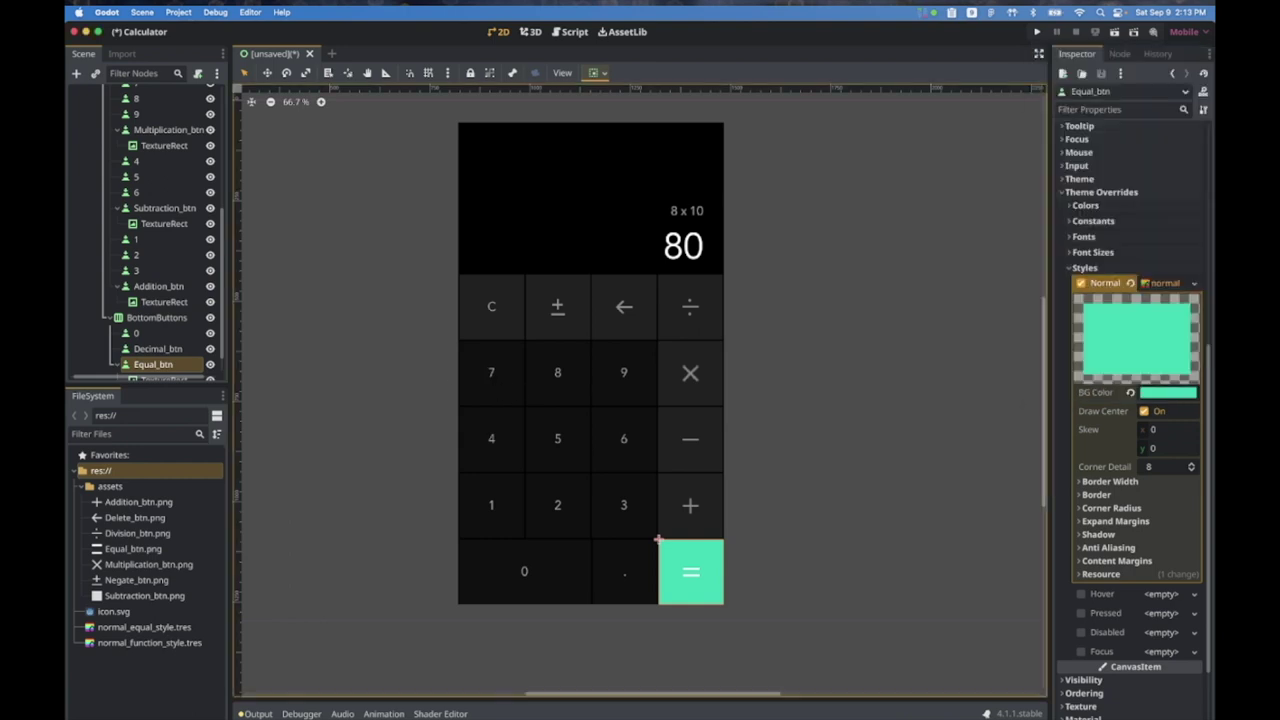
Step: Make Equal_btn's Normal style unique and save it over normal_equal_style.tres
click(512, 394)
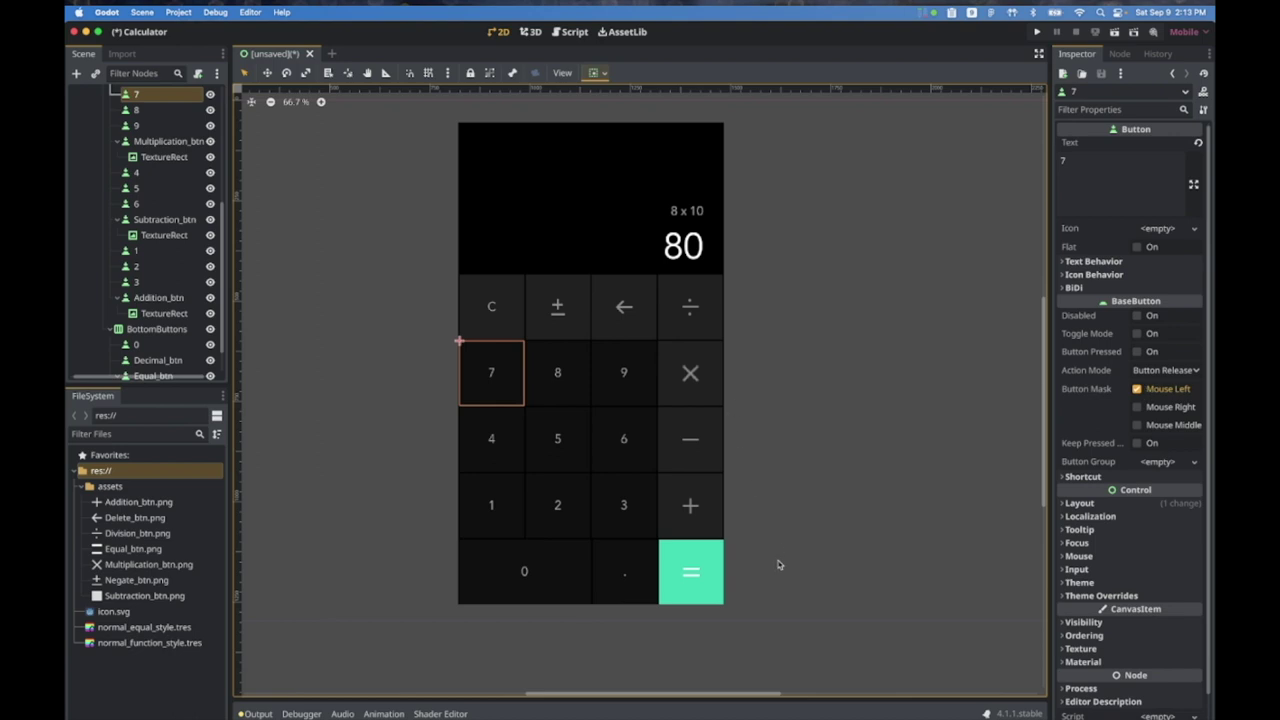
click(707, 554)
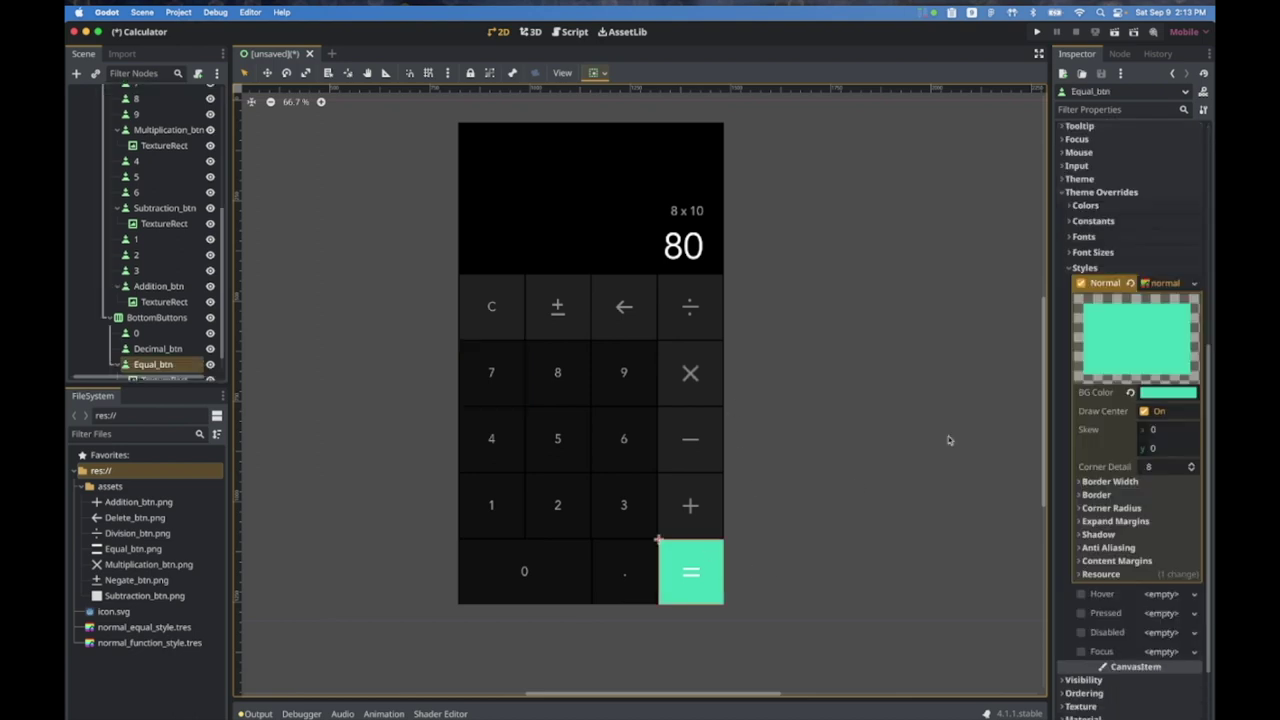
click(1194, 284)
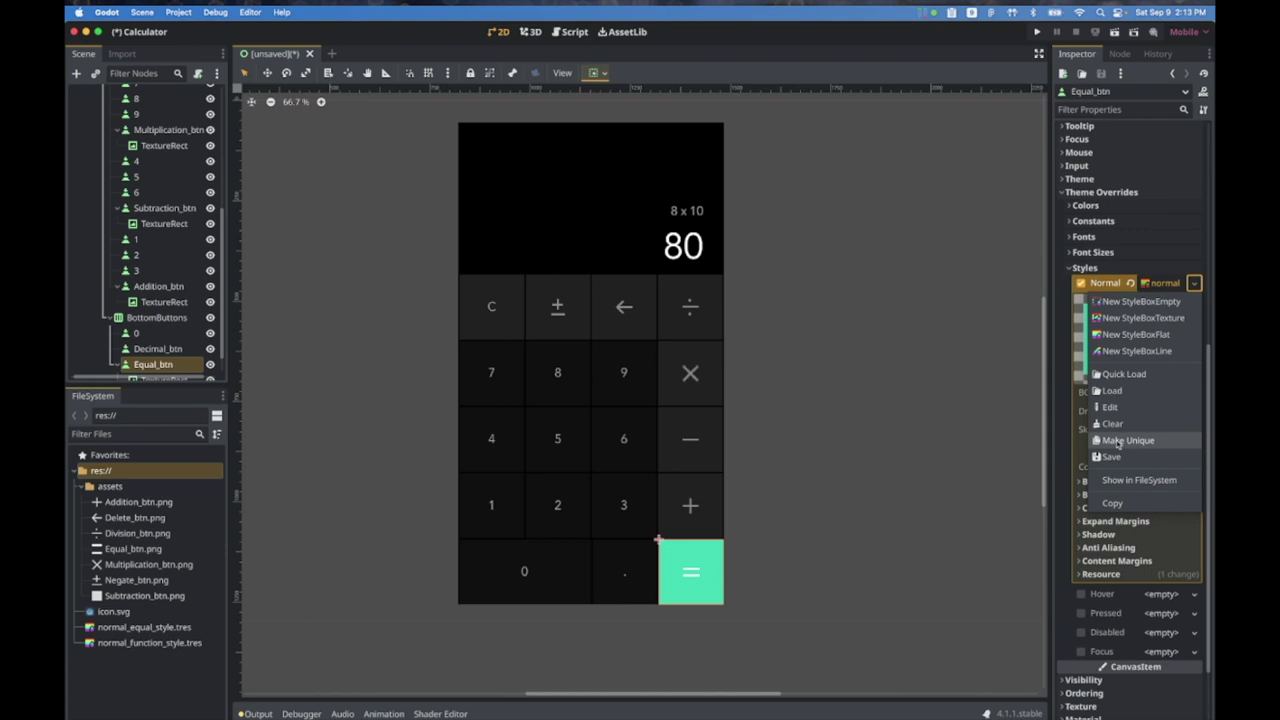
click(1117, 441)
click(1194, 284)
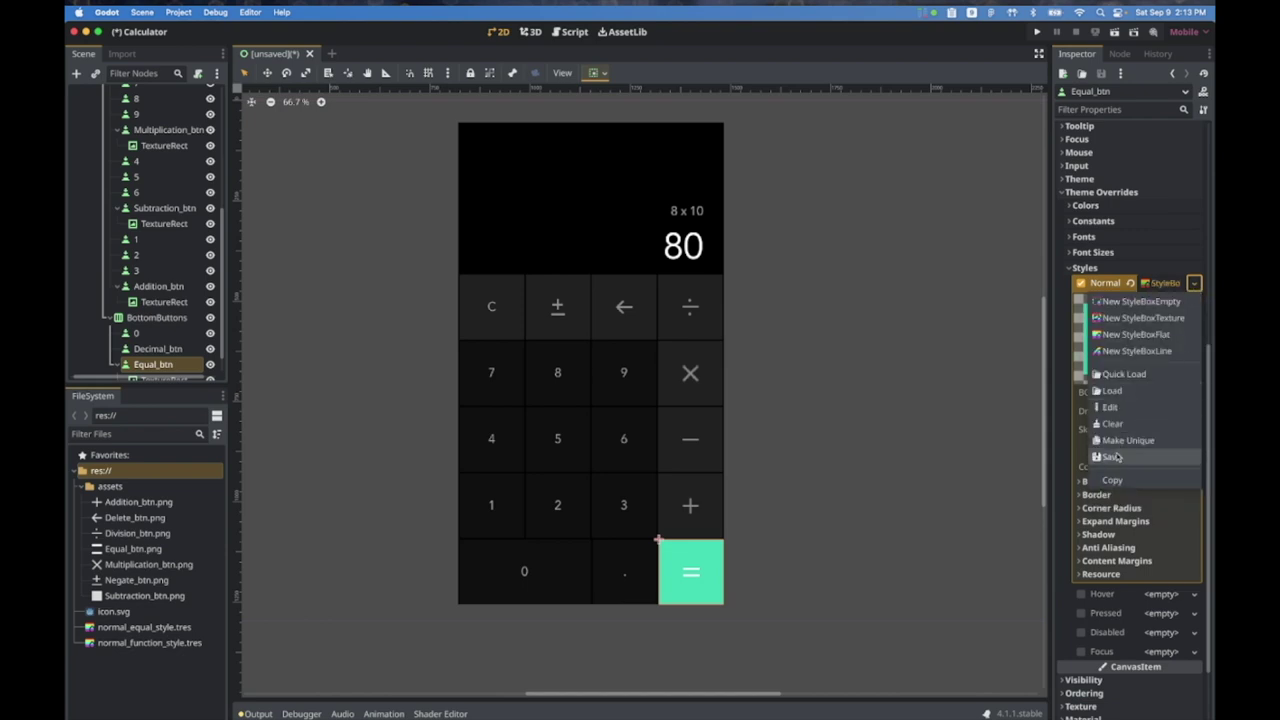
click(1135, 457)
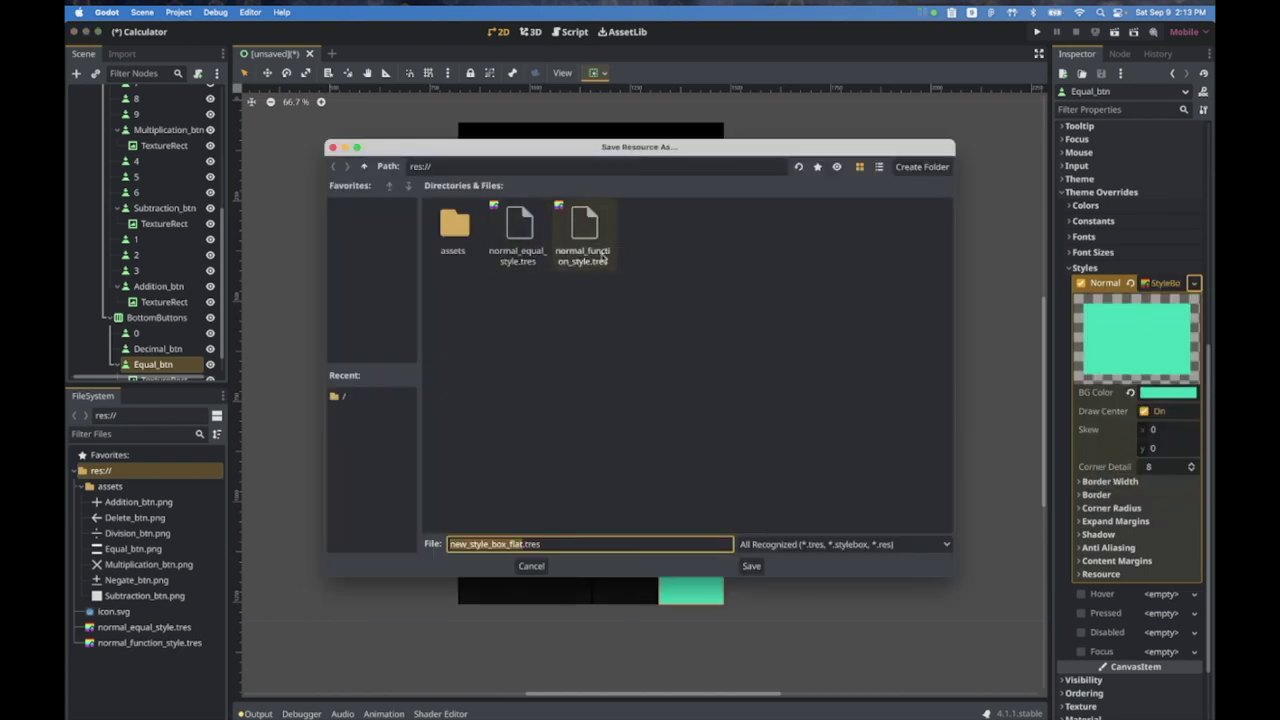
click(517, 232)
click(751, 566)
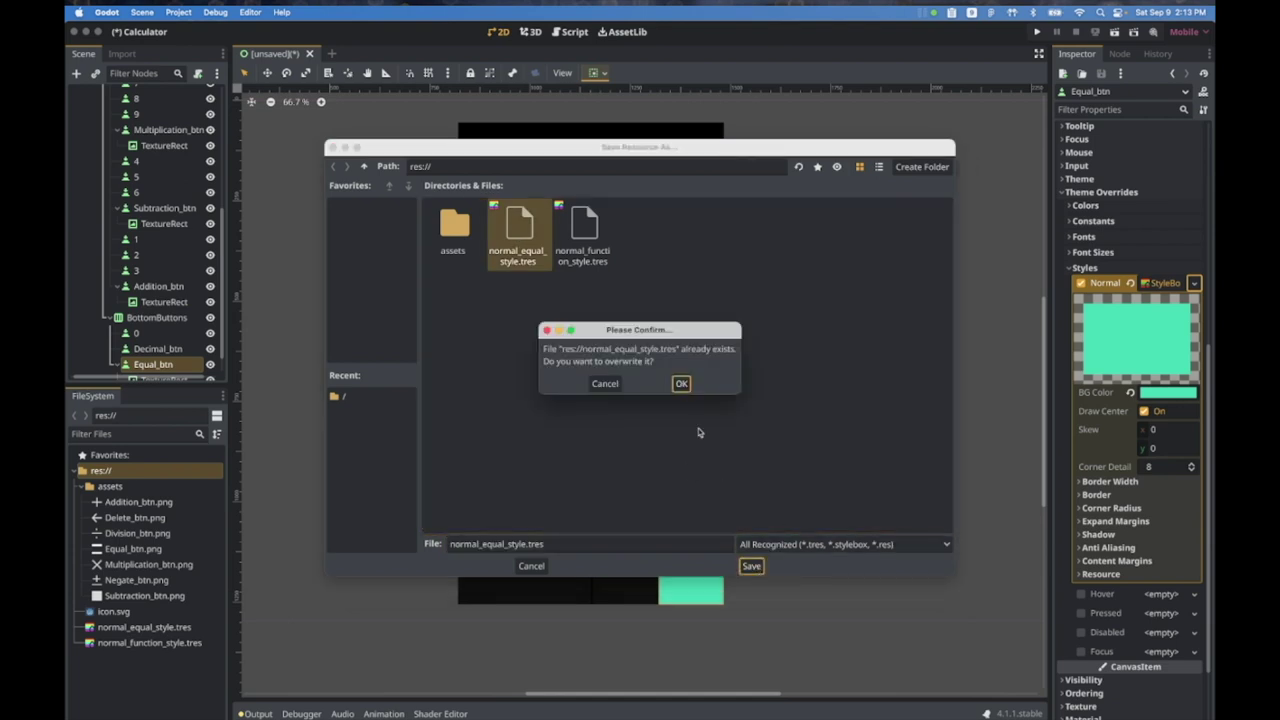
click(681, 383)
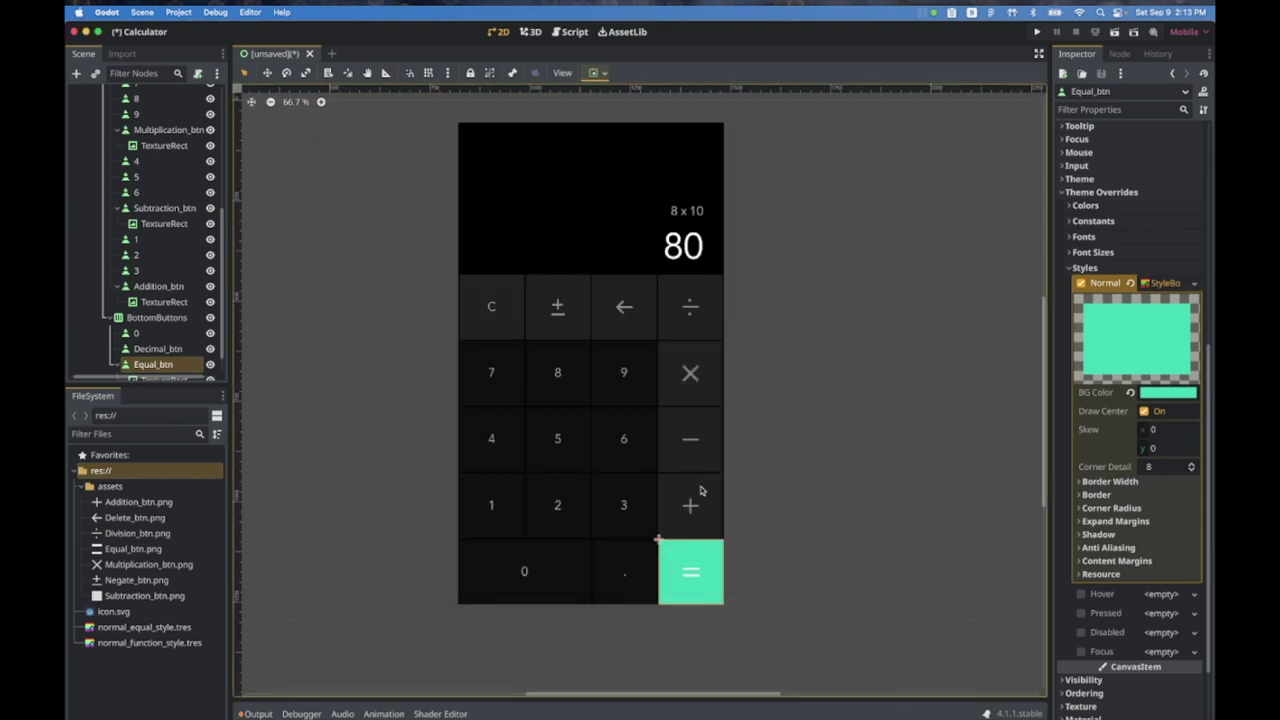
click(505, 393)
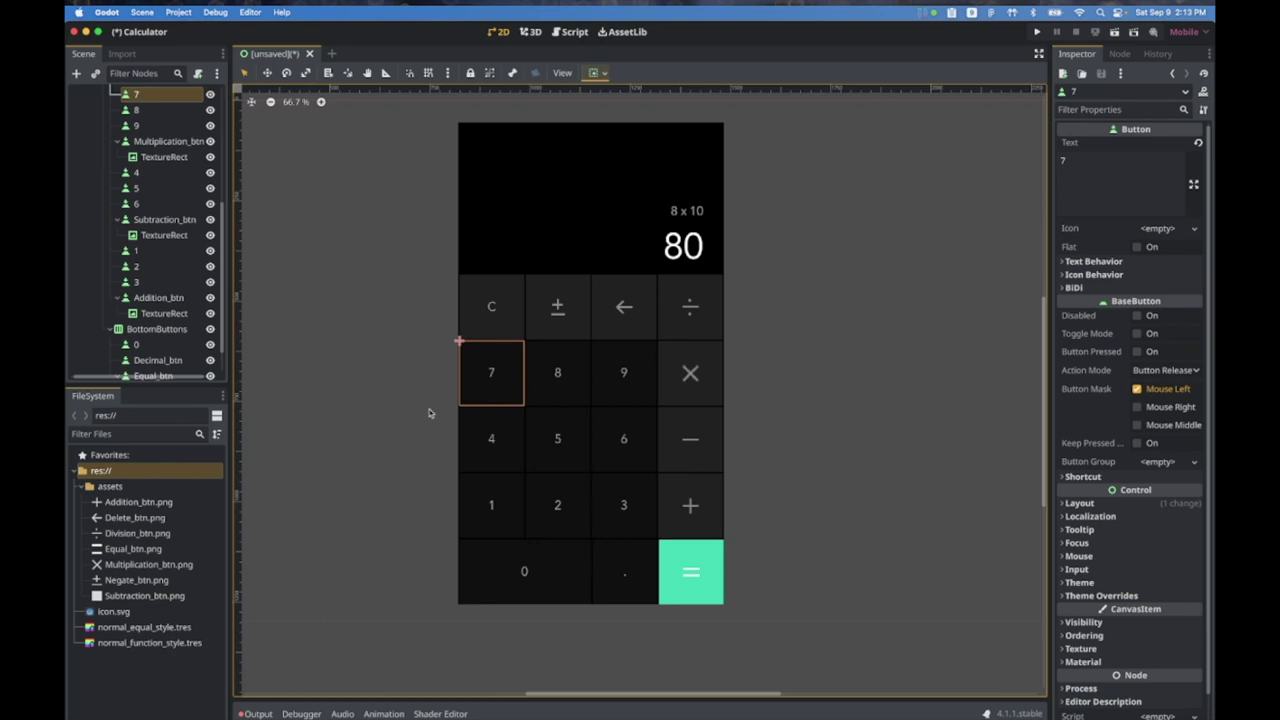
Step: Extend the selection to all digit buttons 0–9 and the decimal button
shift+click(553, 400)
shift+click(632, 400)
shift+click(642, 441)
shift+click(532, 466)
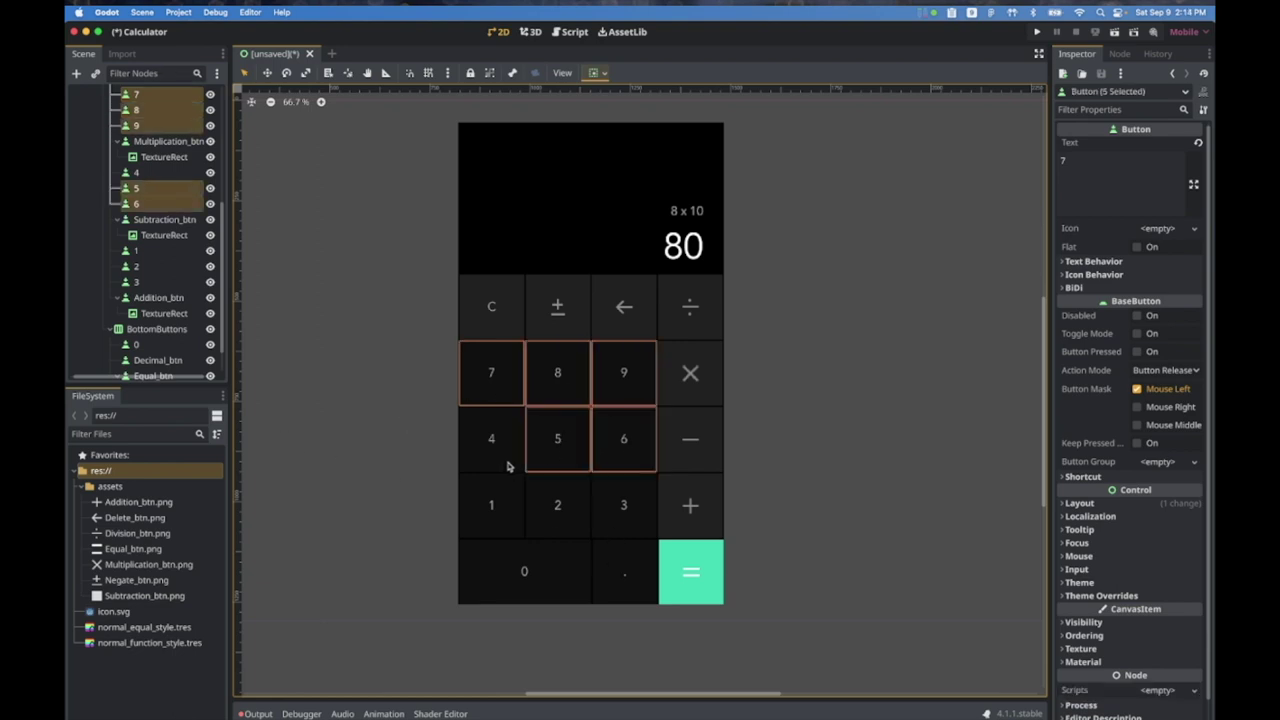
shift+click(512, 462)
shift+click(512, 494)
shift+click(550, 490)
shift+click(614, 488)
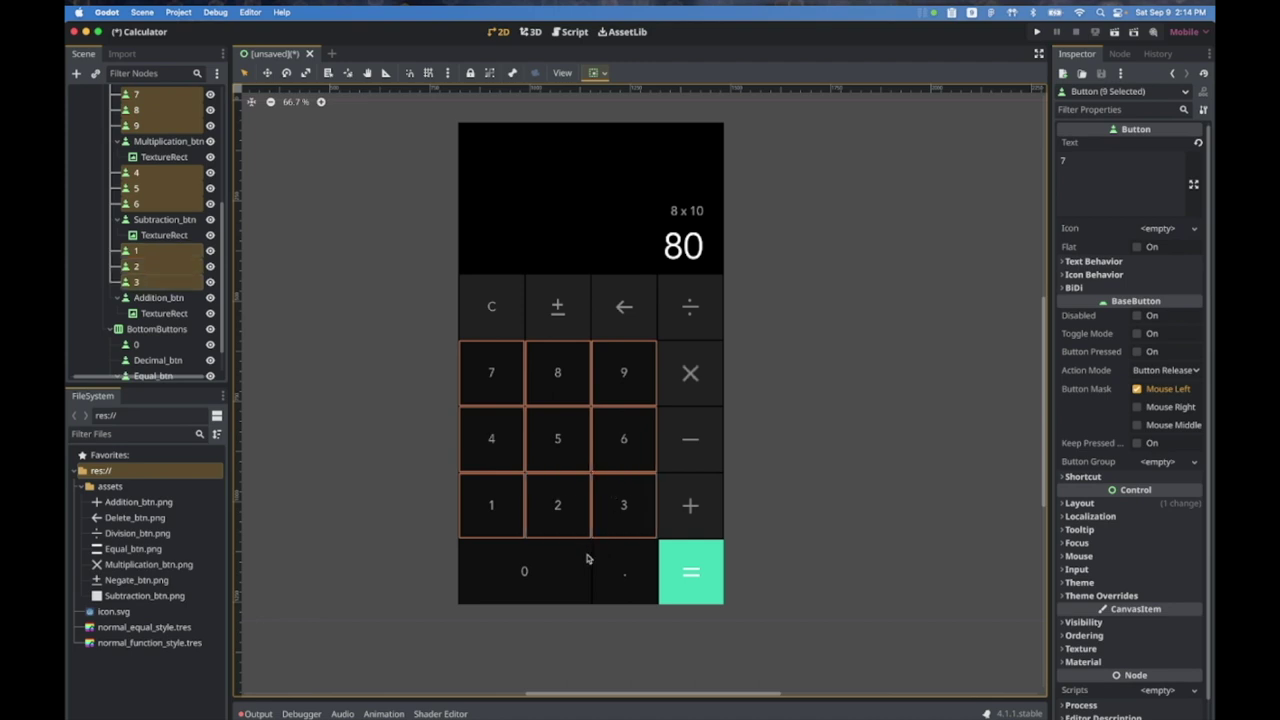
shift+click(582, 562)
shift+click(608, 560)
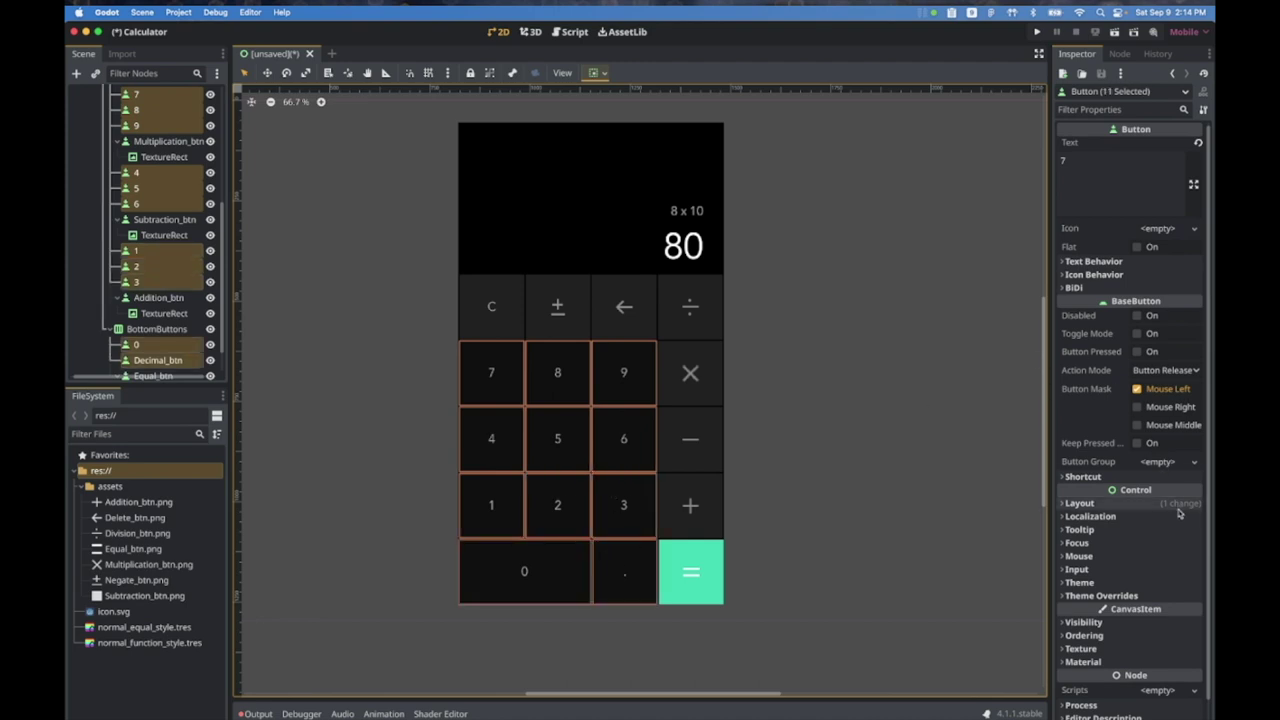
Step: Quick-load normal_function_style.tres as their Normal style and make it unique
scroll(1190, 503, down, 1)
click(1100, 577)
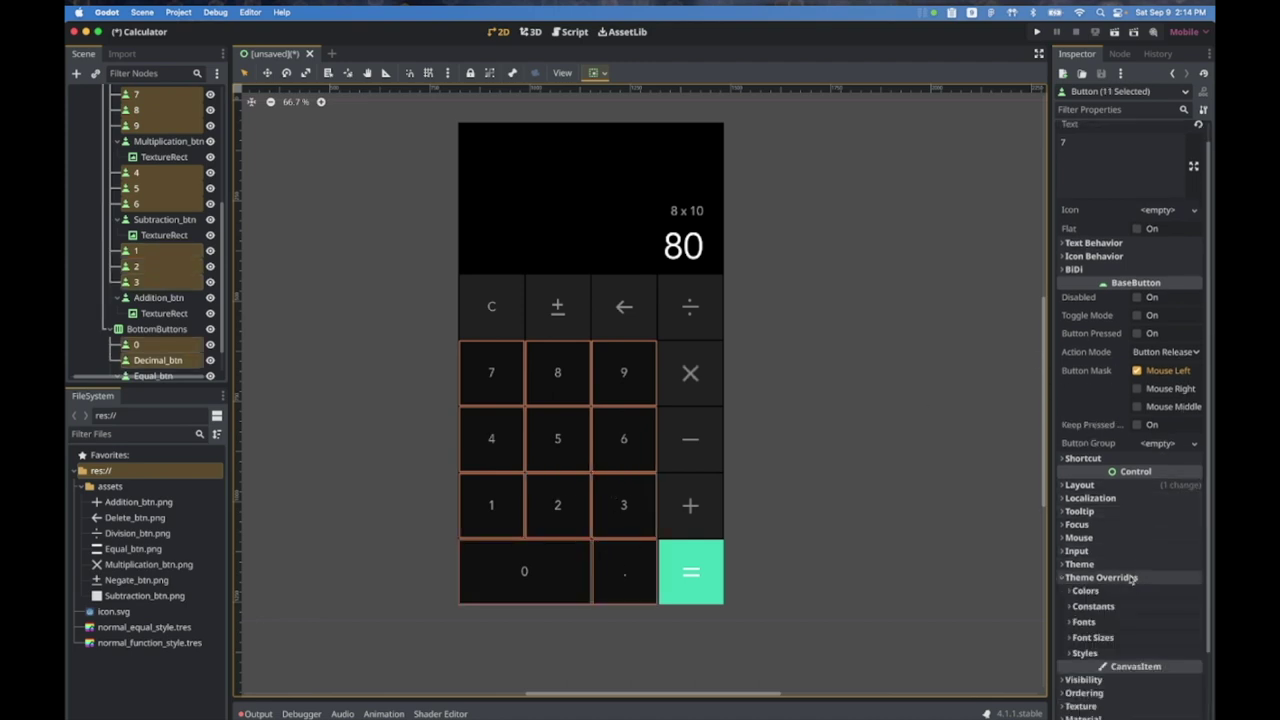
click(1084, 653)
scroll(1190, 538, down, 5)
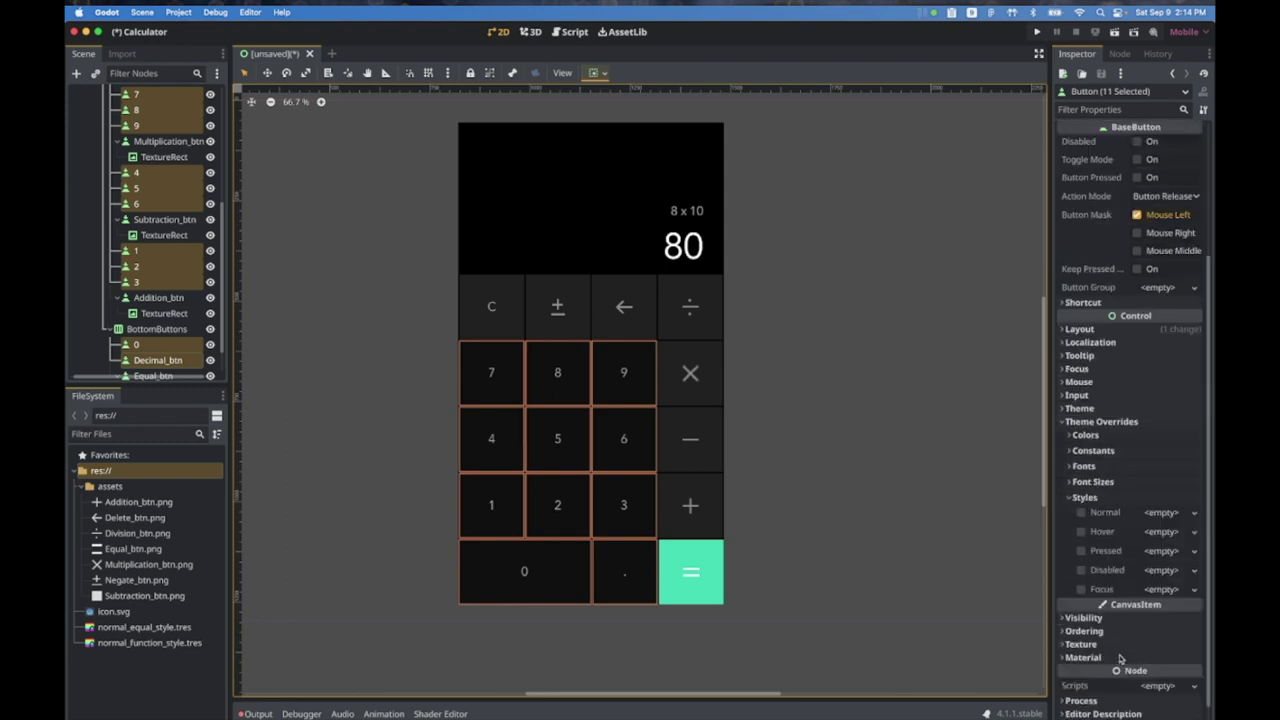
click(1193, 505)
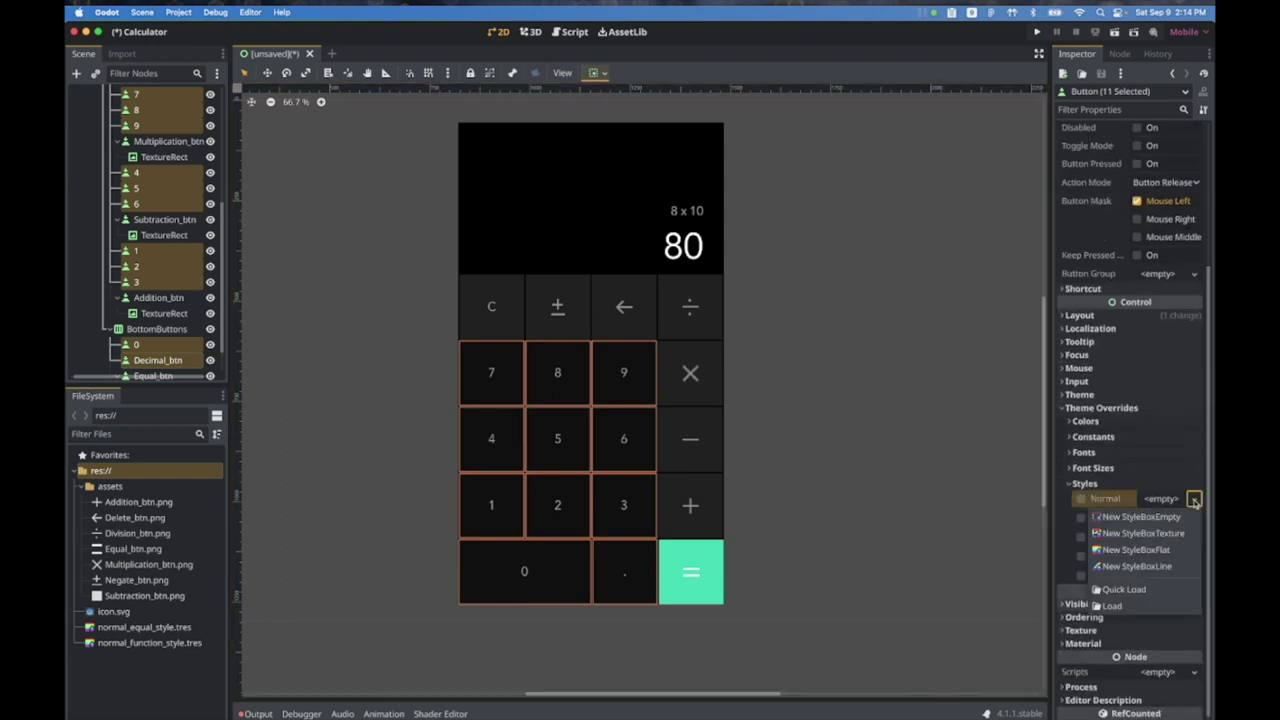
click(1151, 594)
double_click(533, 321)
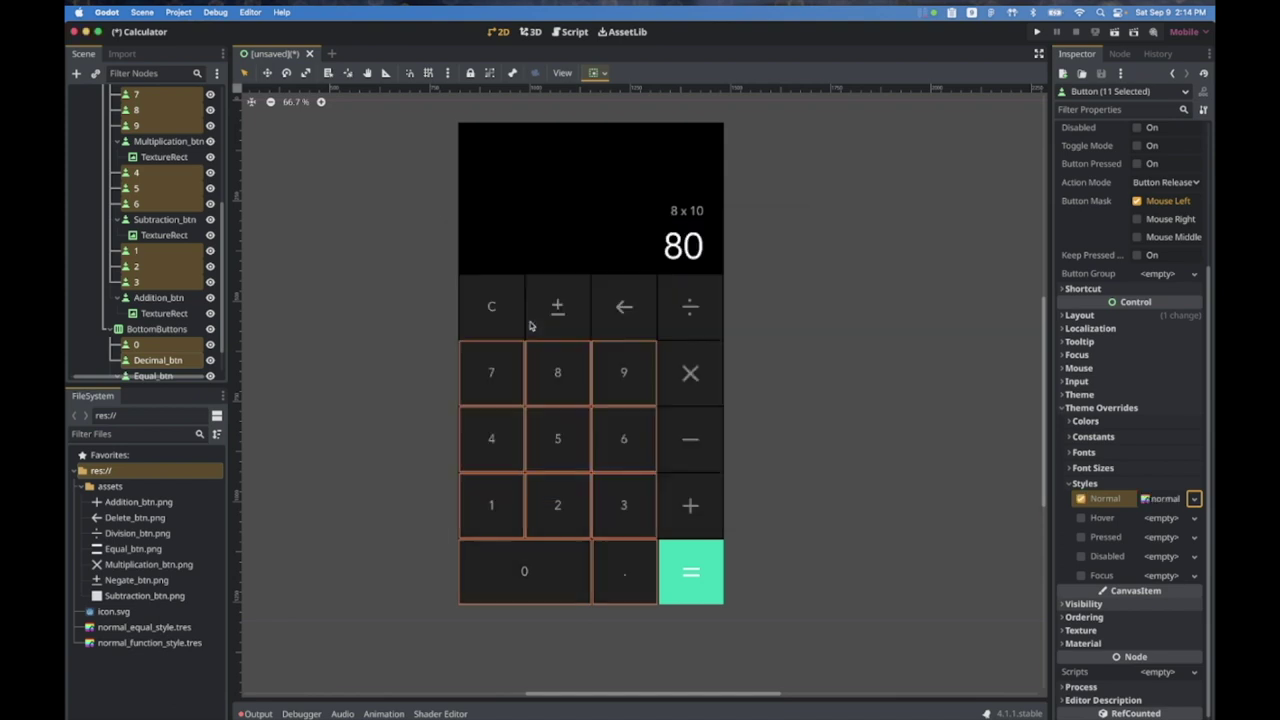
click(1166, 500)
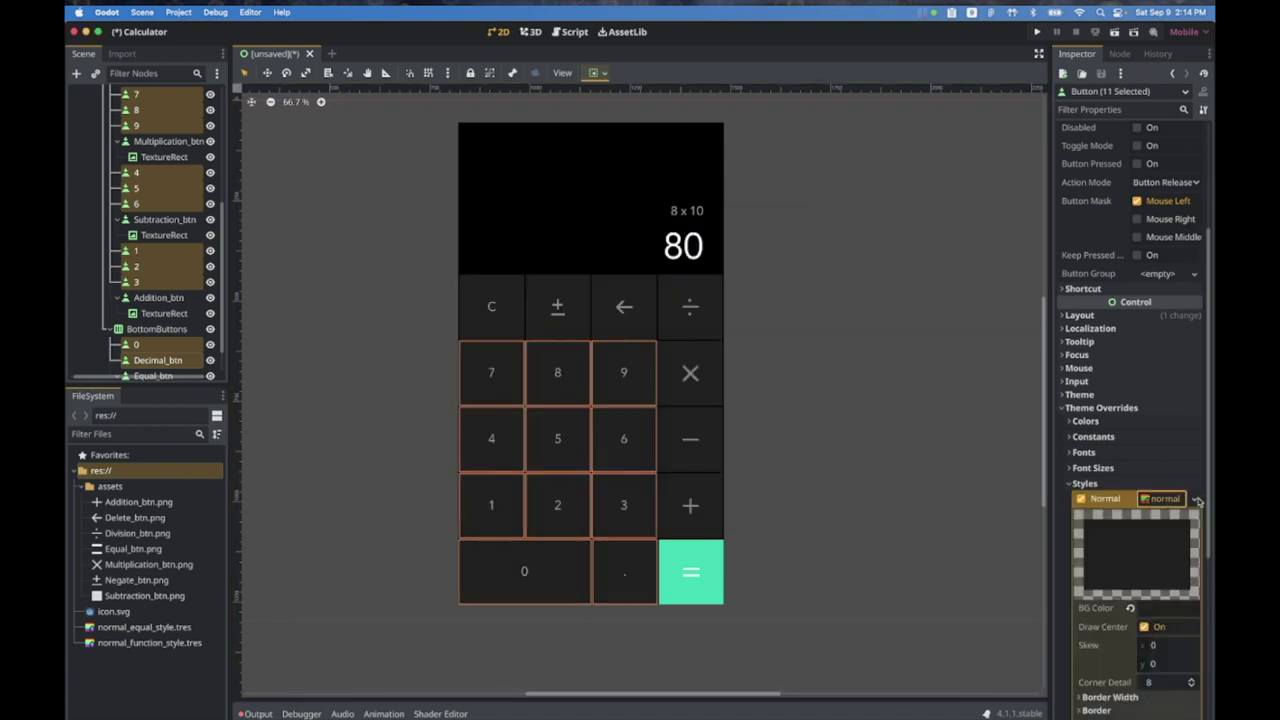
click(1195, 499)
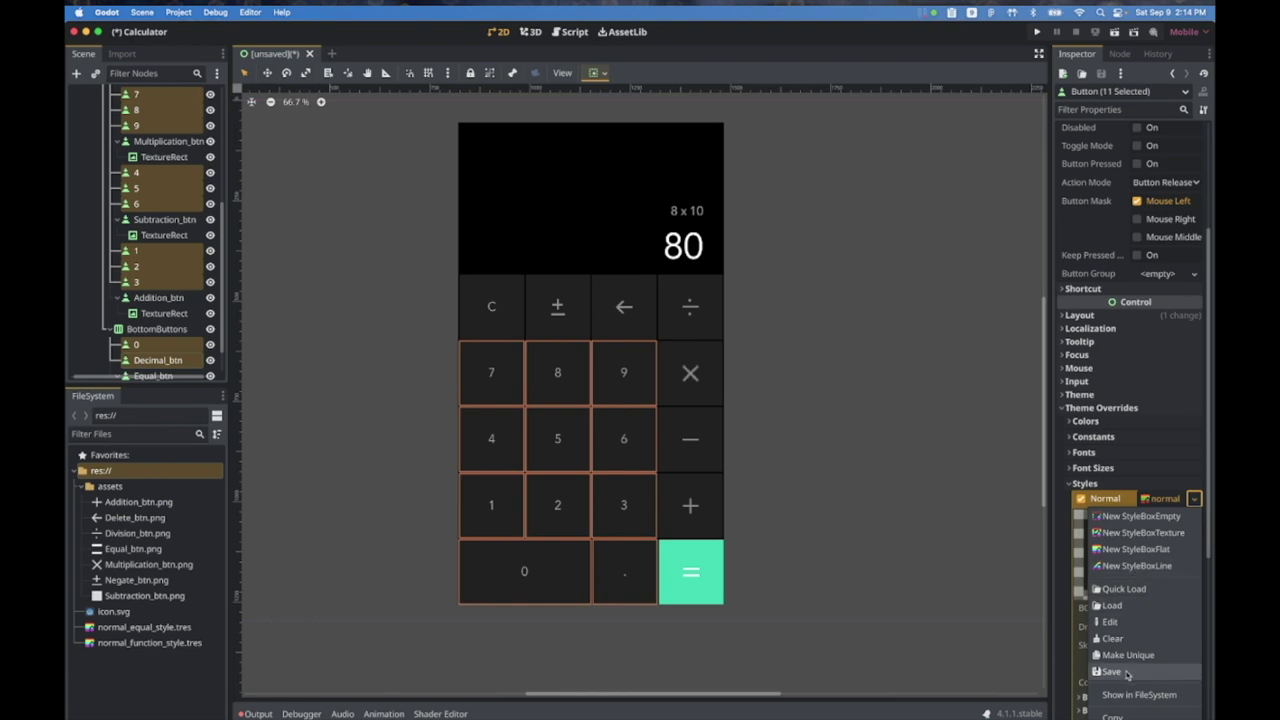
click(1128, 656)
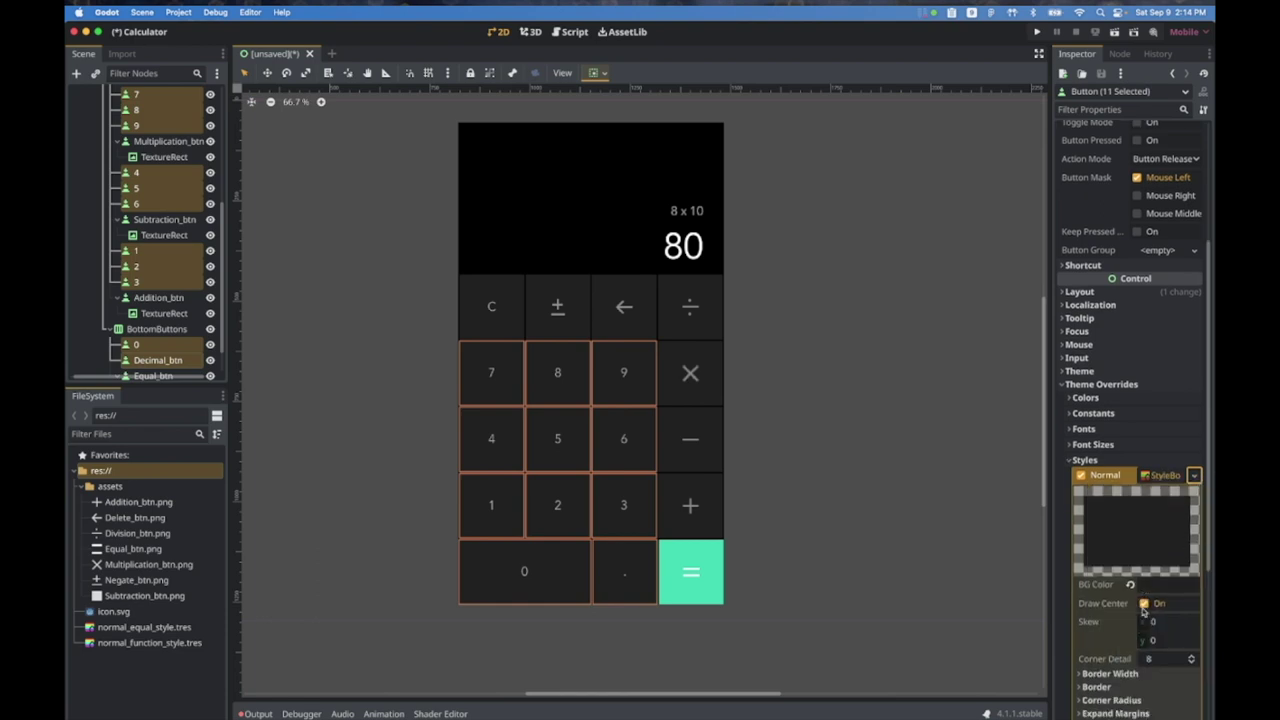
Step: Set the unique style's background colour to near-black 1a1a1a
scroll(1144, 611, down, 3)
click(1162, 480)
click(1112, 413)
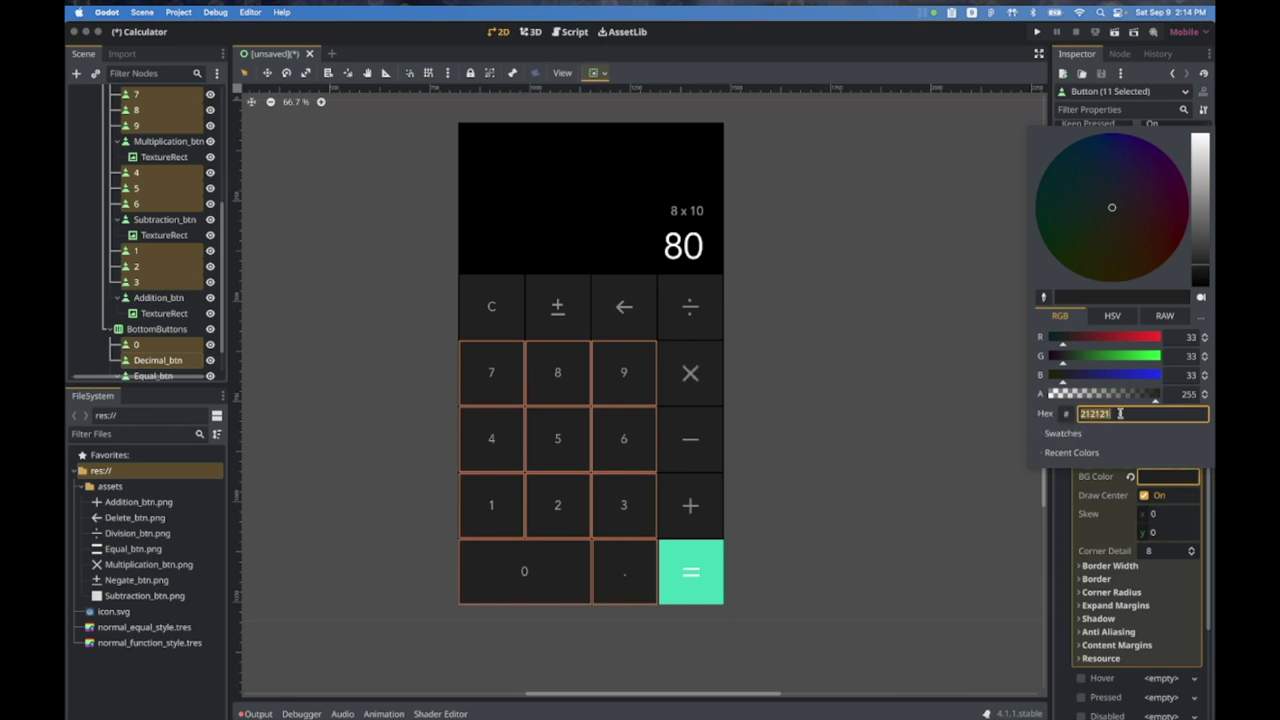
click(1123, 413)
double_click(1123, 413)
text(1a1a)
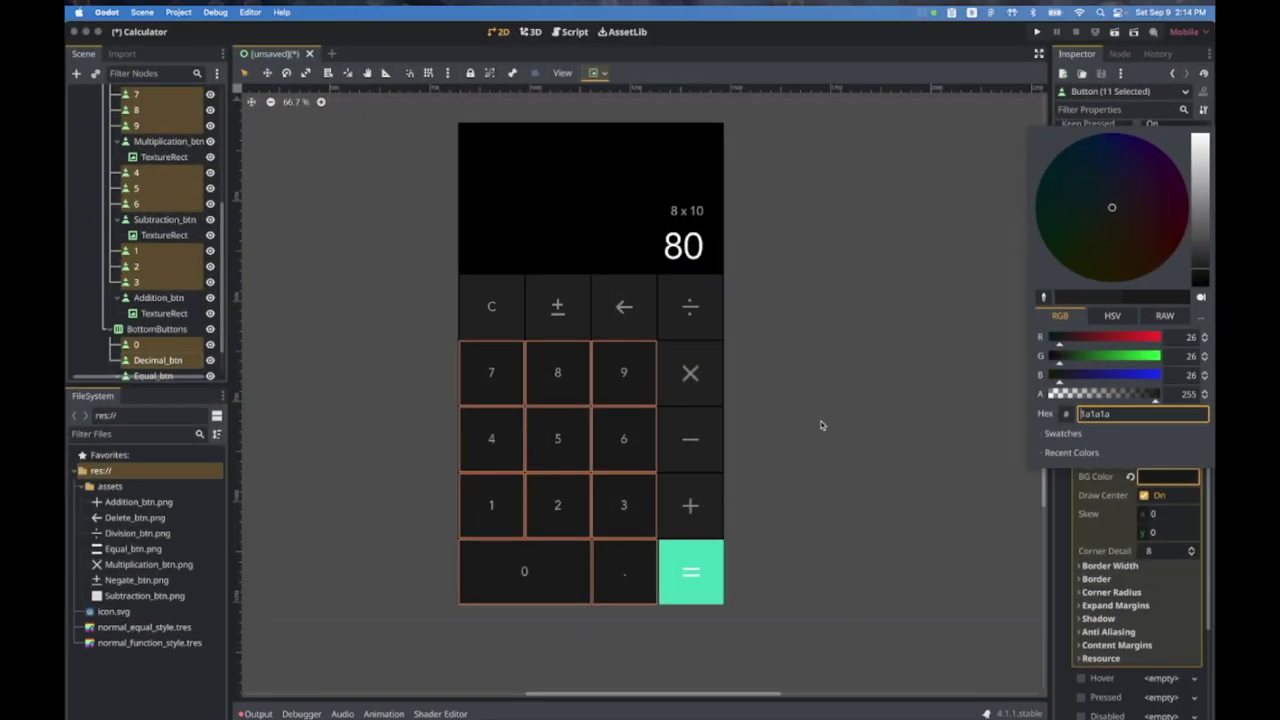
click(808, 395)
click(808, 393)
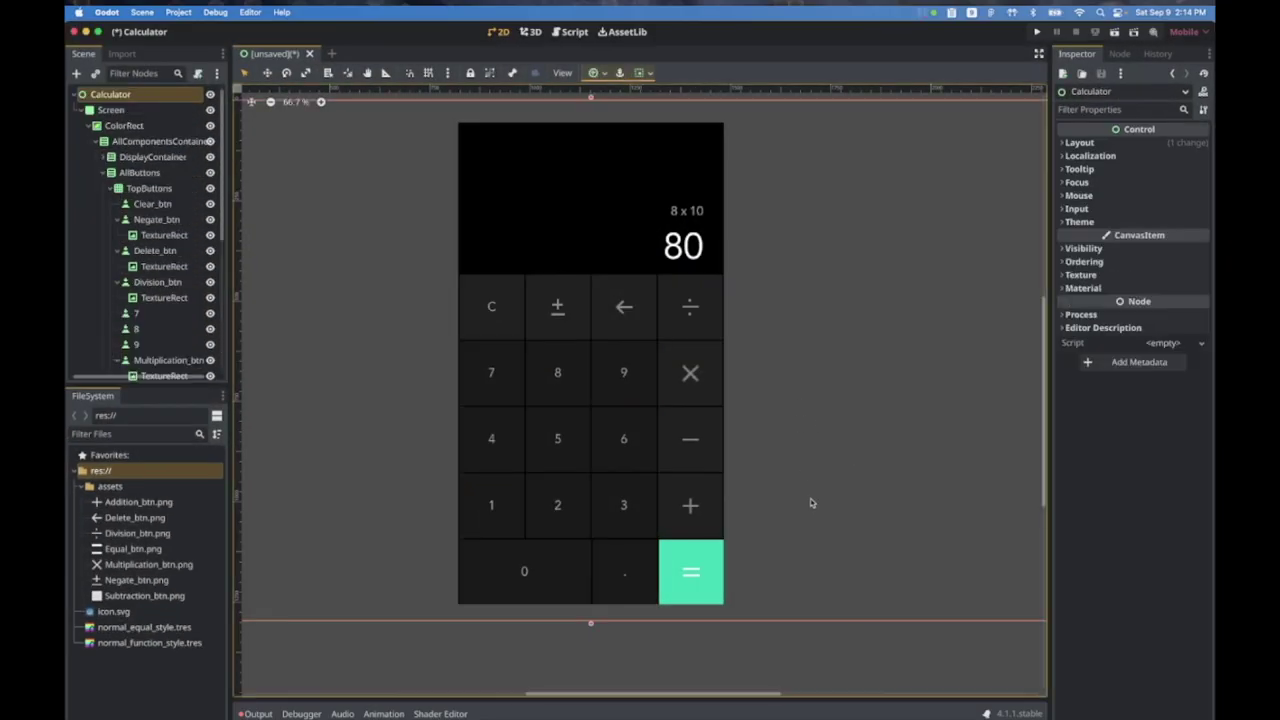
Step: Save the 8 button's Normal style override to a new file named normal_number_style.tres
click(567, 398)
scroll(1145, 498, down, 1)
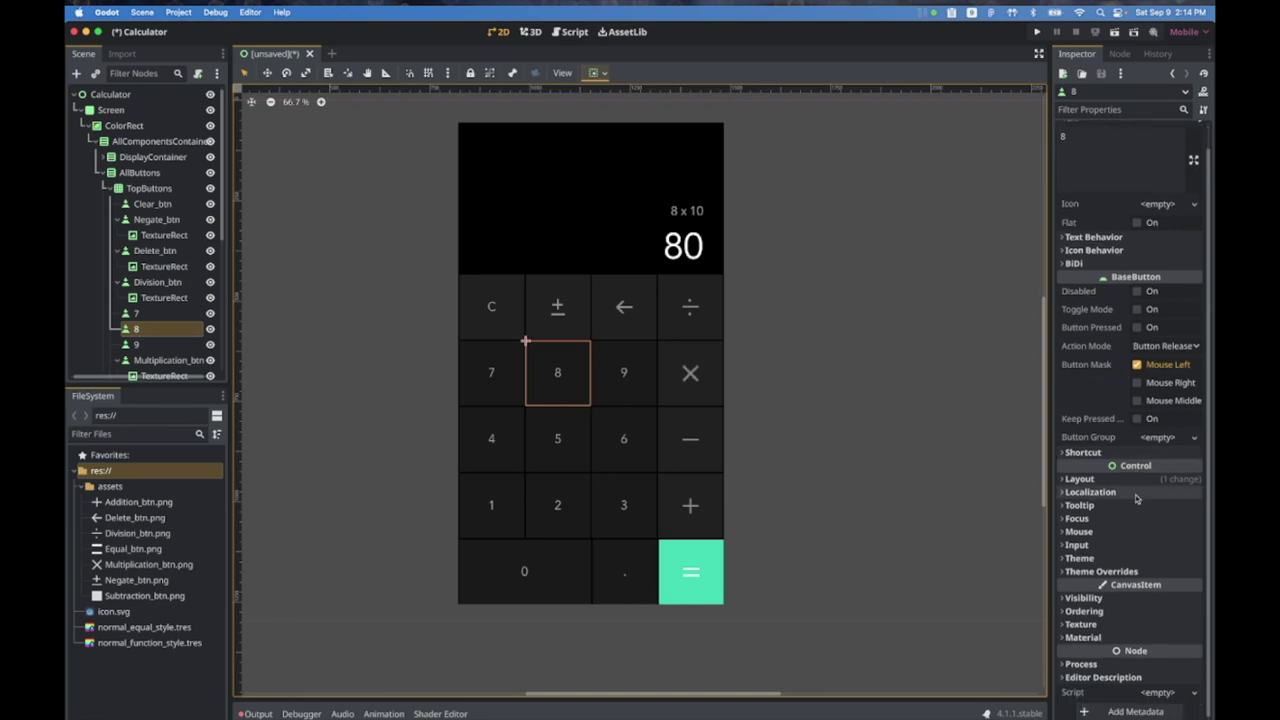
click(1113, 571)
click(1128, 646)
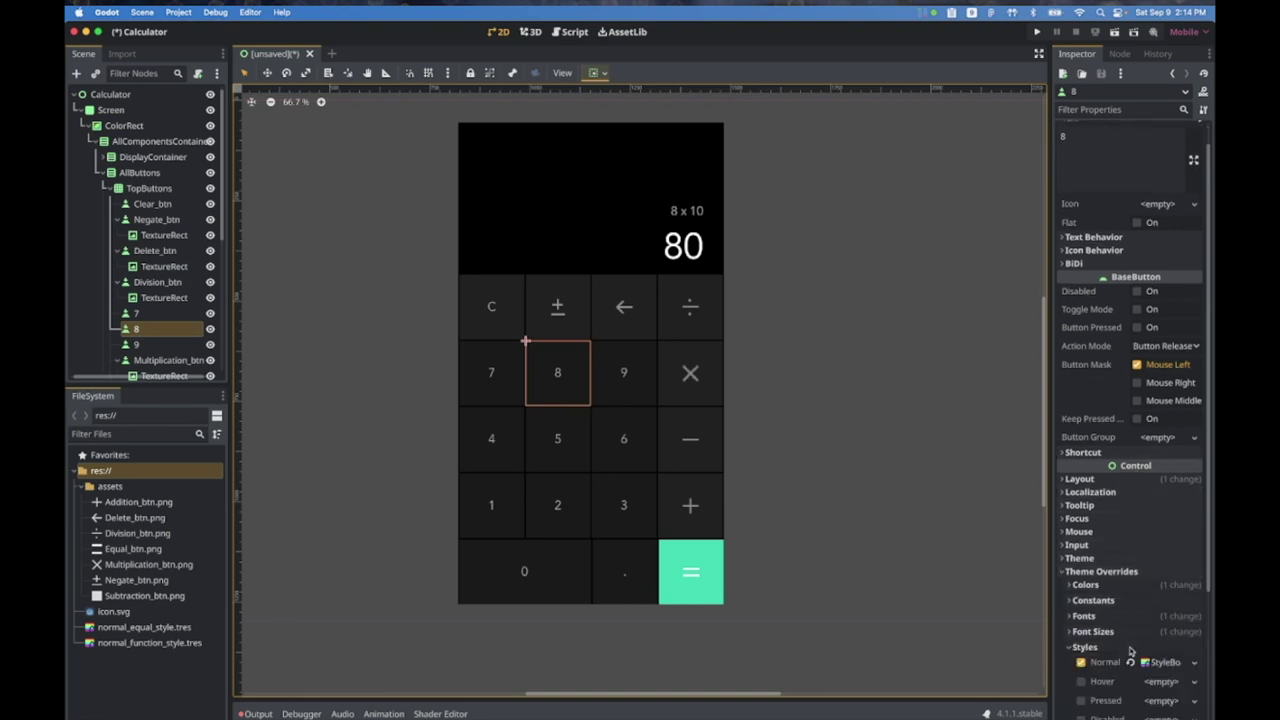
click(1194, 663)
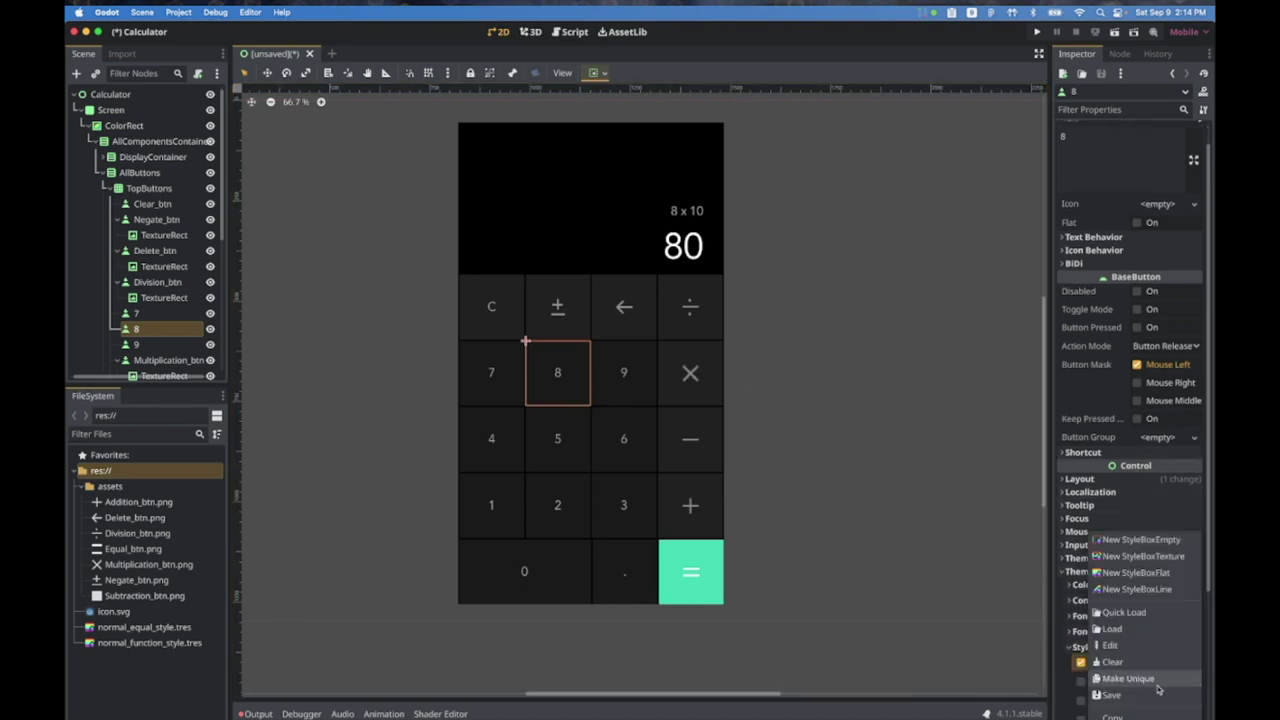
click(1152, 695)
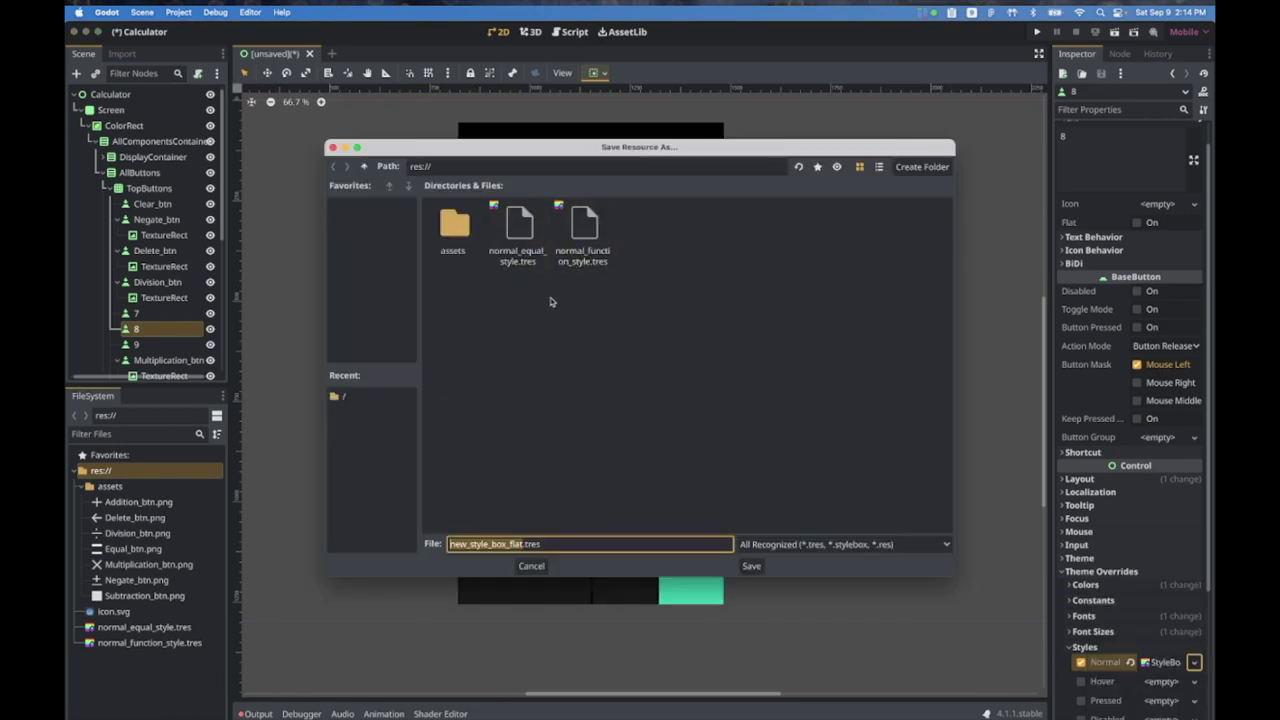
click(581, 257)
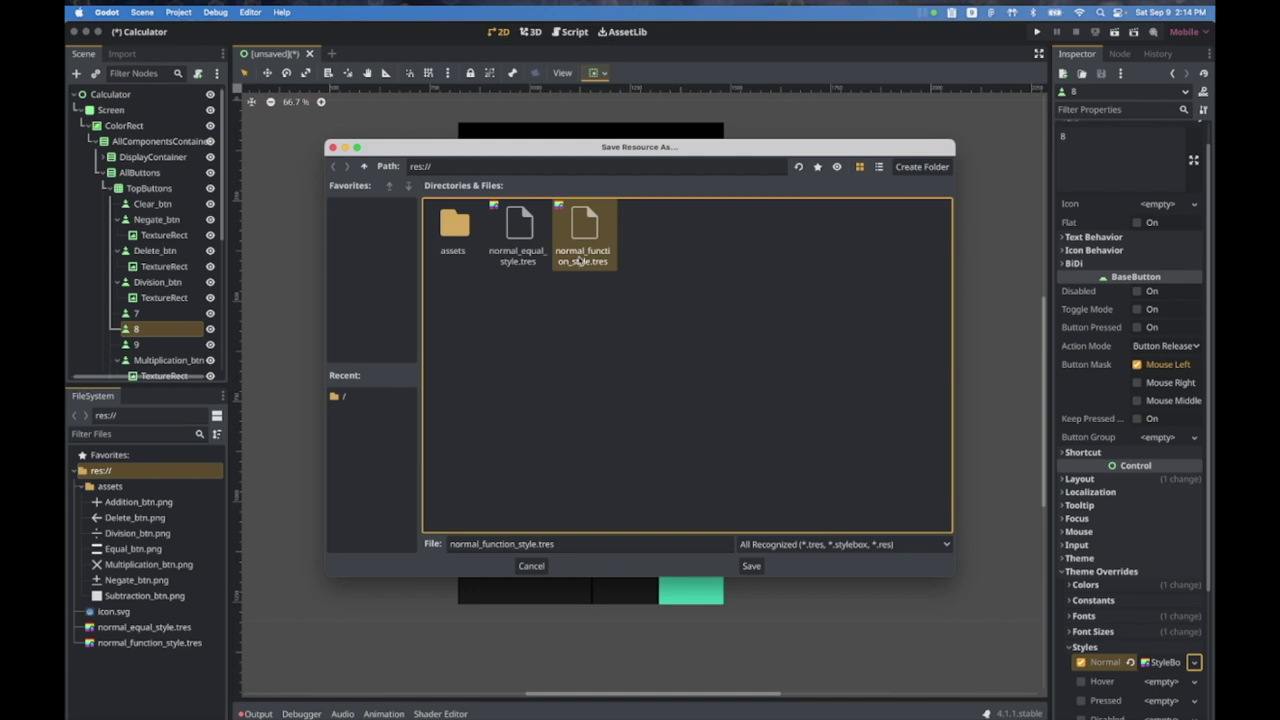
drag(483, 546, 510, 545)
right_click(512, 543)
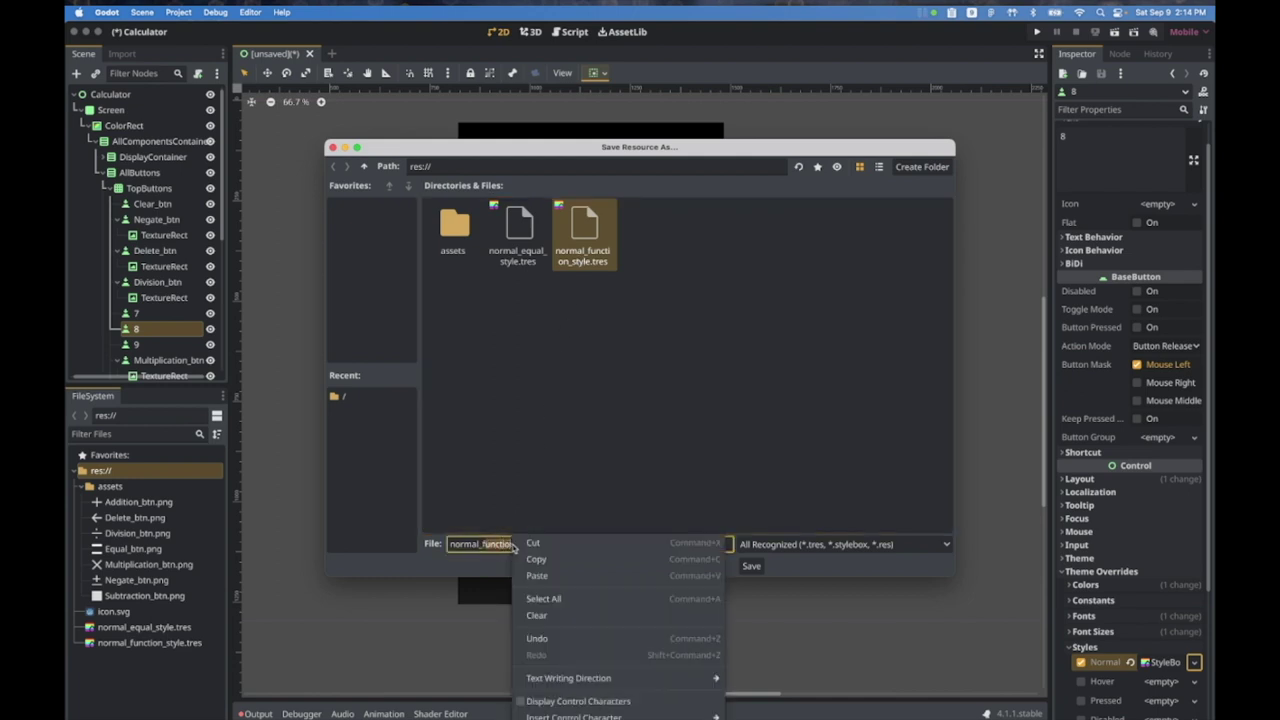
click(497, 545)
text(num)
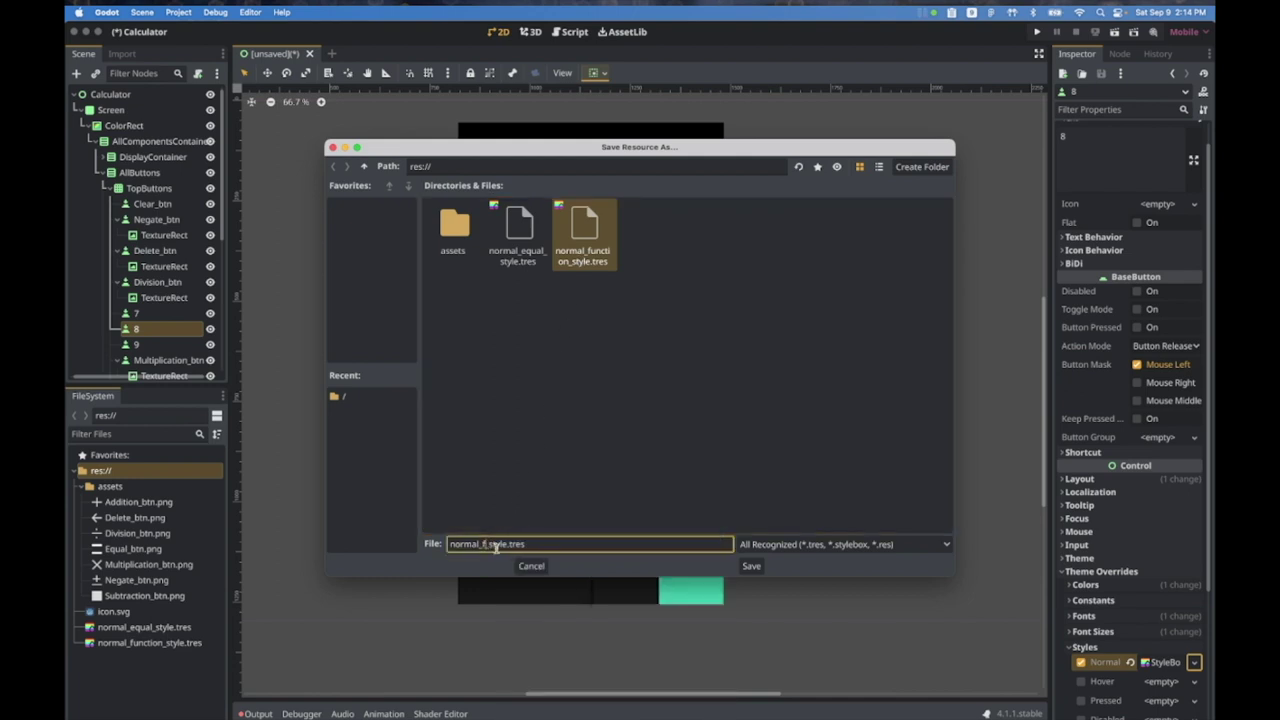
text(ber)
key(Return)
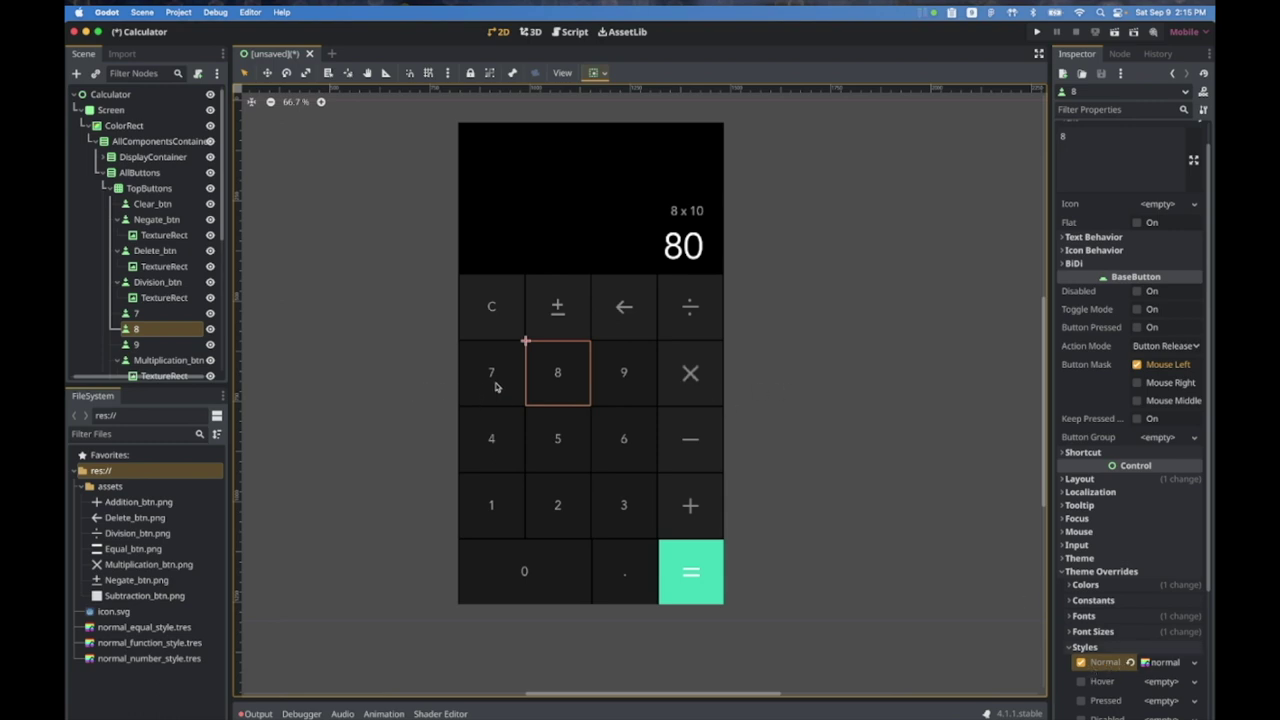
Step: Select the 7 and 5 keys, zoom in on the keypad, and switch to the Figma mockup
click(515, 404)
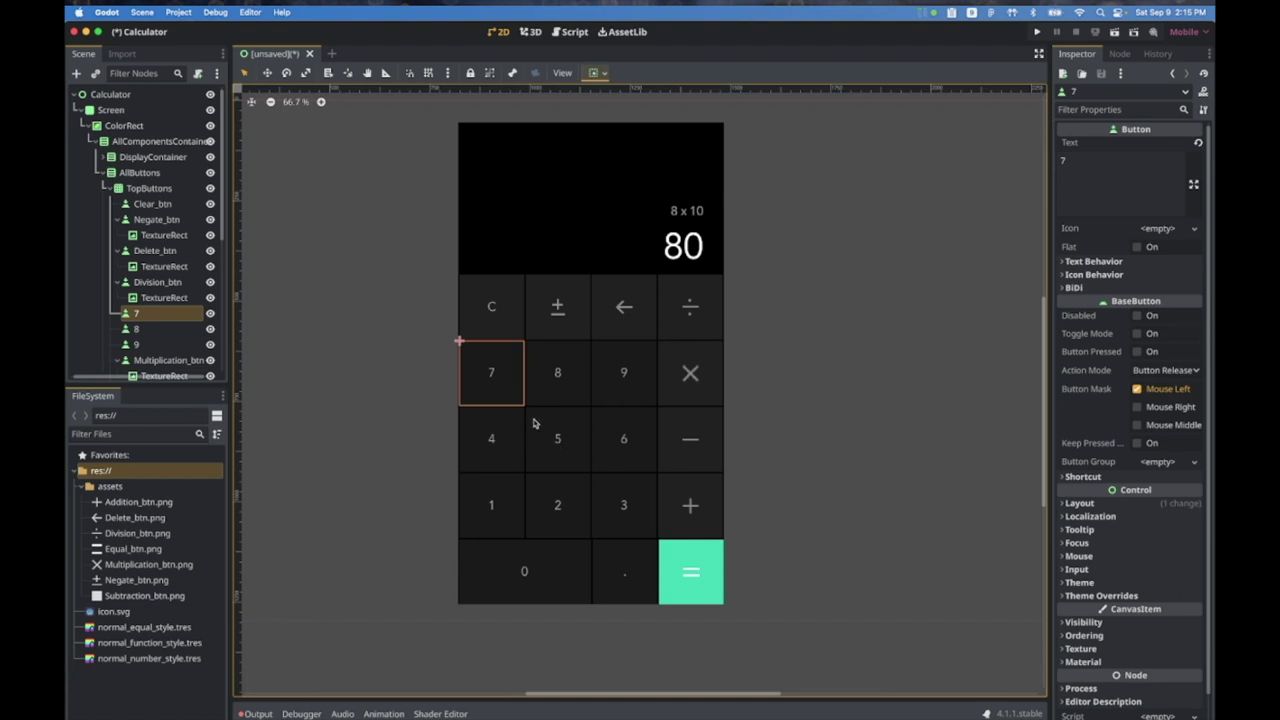
click(535, 422)
scroll(565, 422, up, 5)
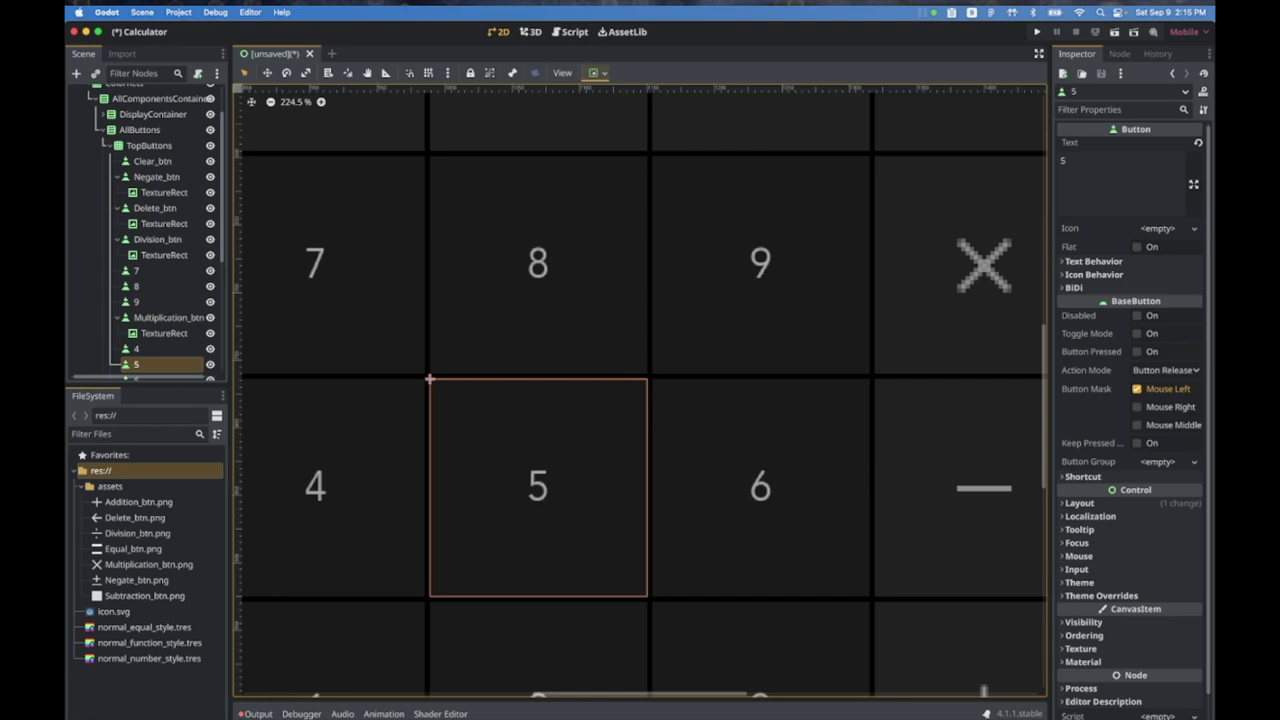
key(super+Tab)
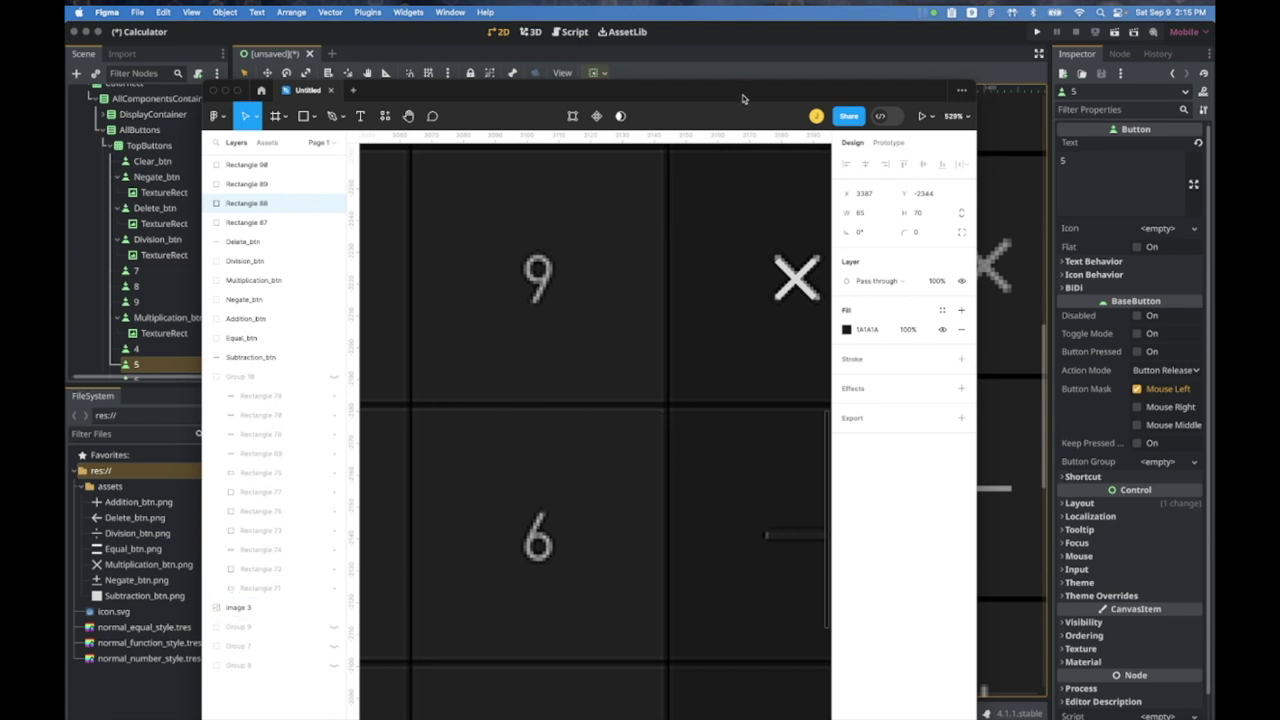
drag(744, 96, 40, 96)
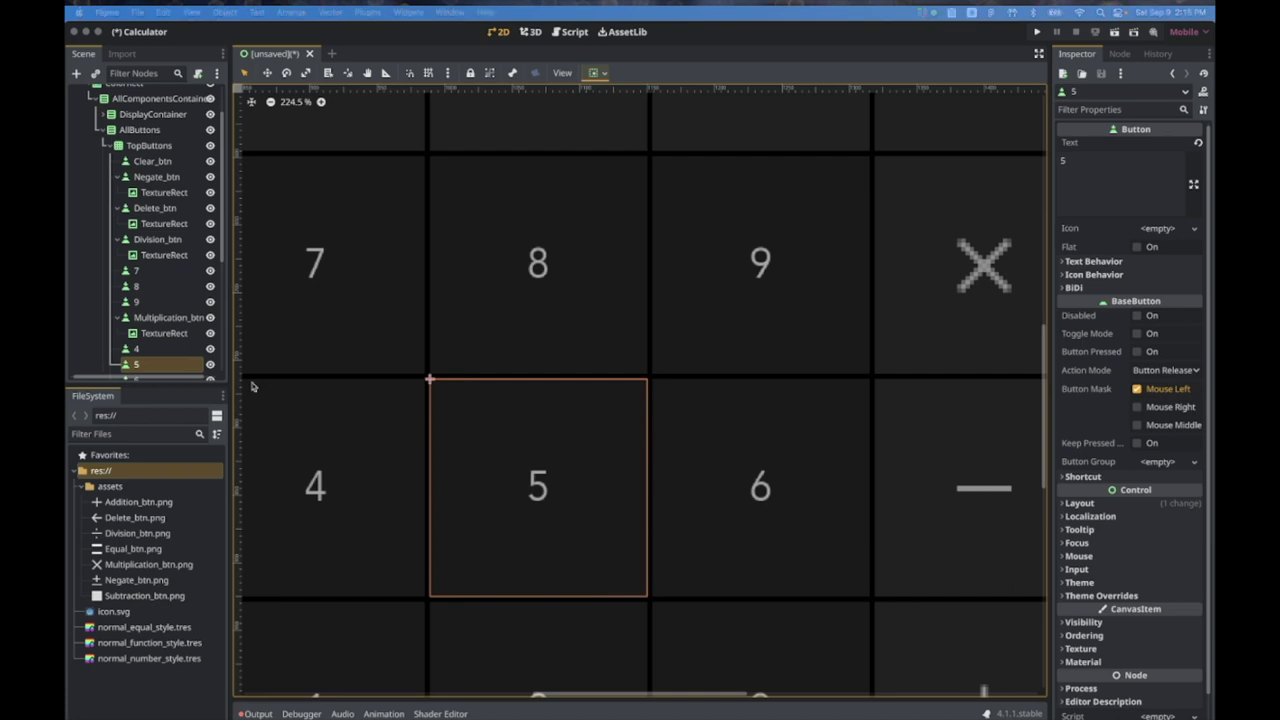
Step: Set Border Width Top to 1 in the 5 button's Normal StyleBox
scroll(1130, 565, down, 2)
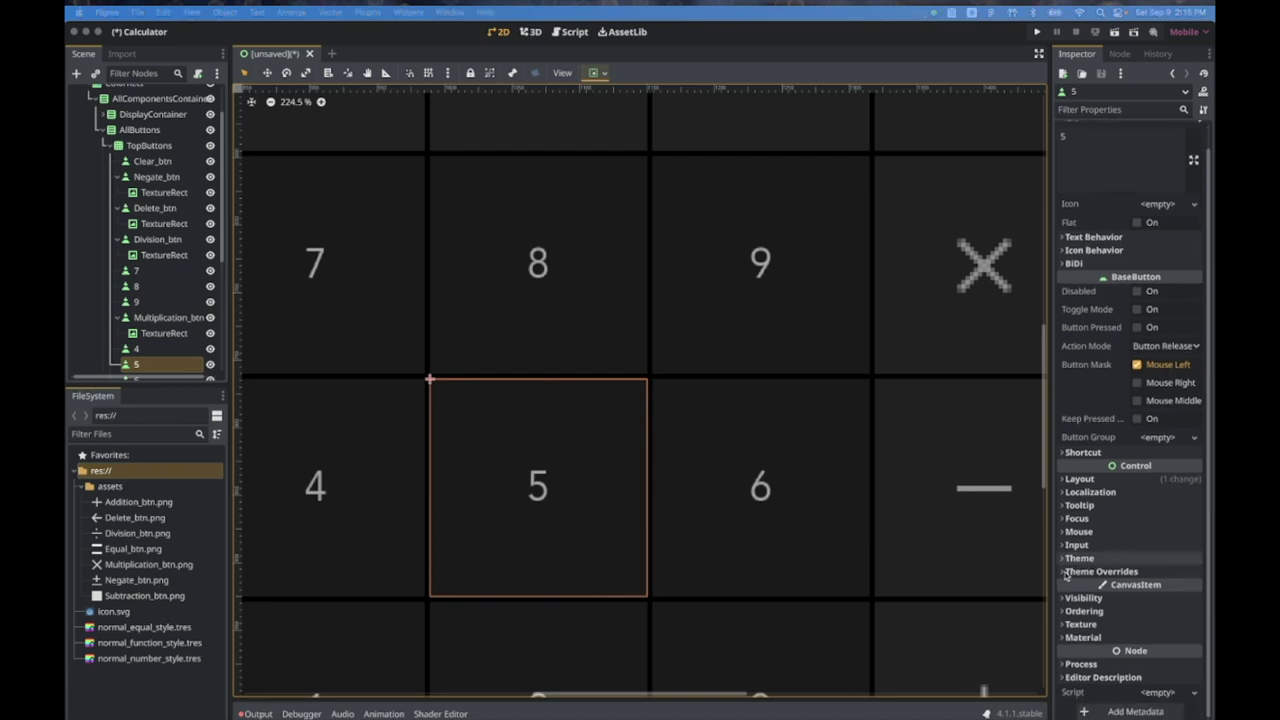
click(1066, 572)
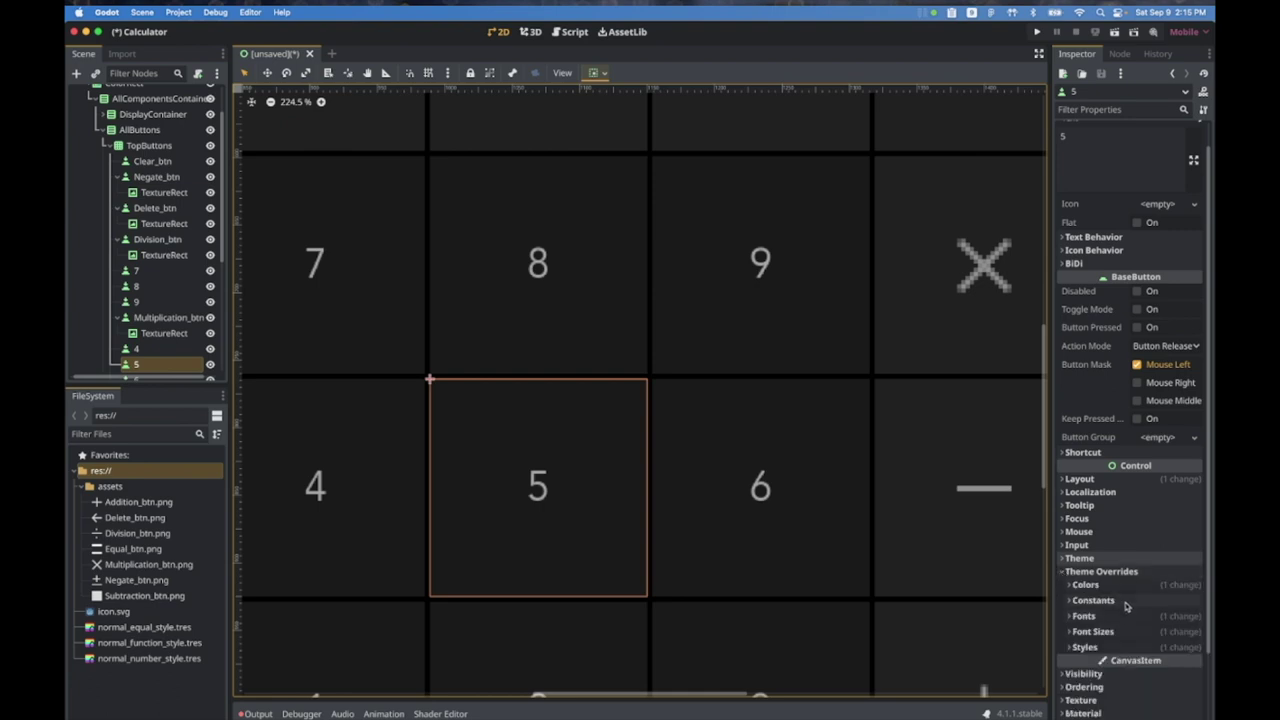
click(1080, 647)
scroll(1155, 560, down, 5)
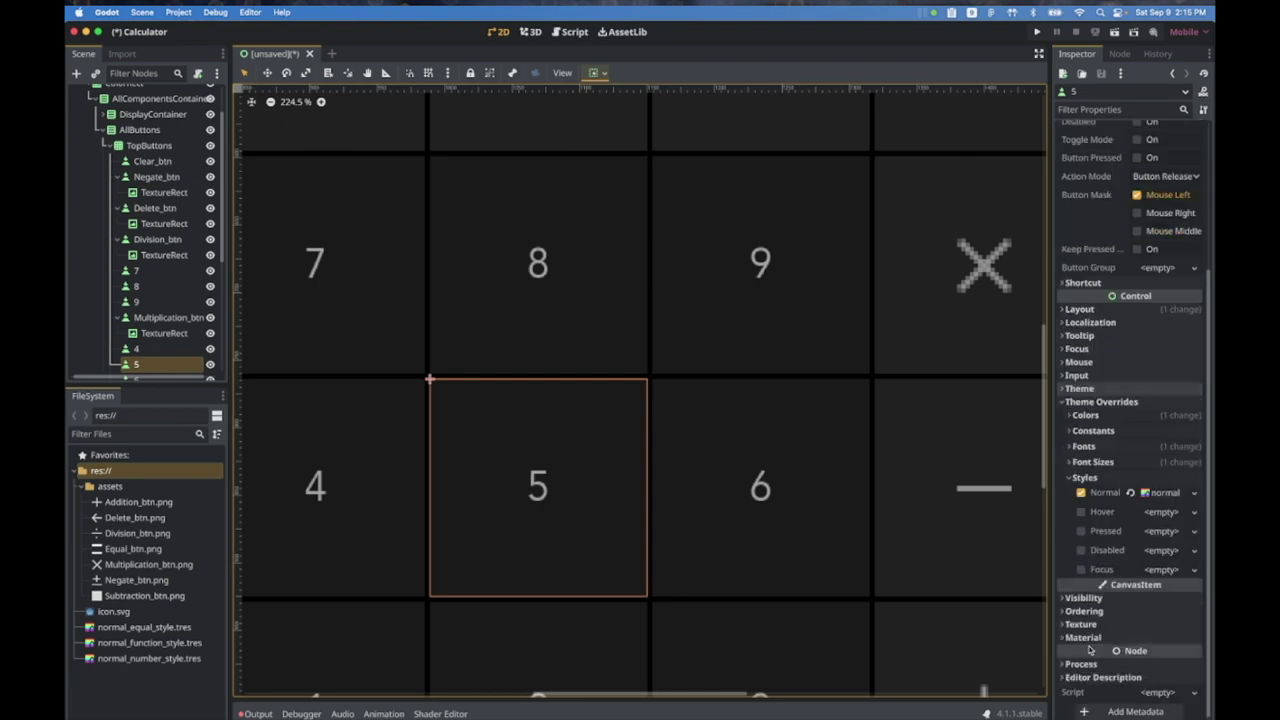
click(1162, 492)
scroll(1125, 570, down, 5)
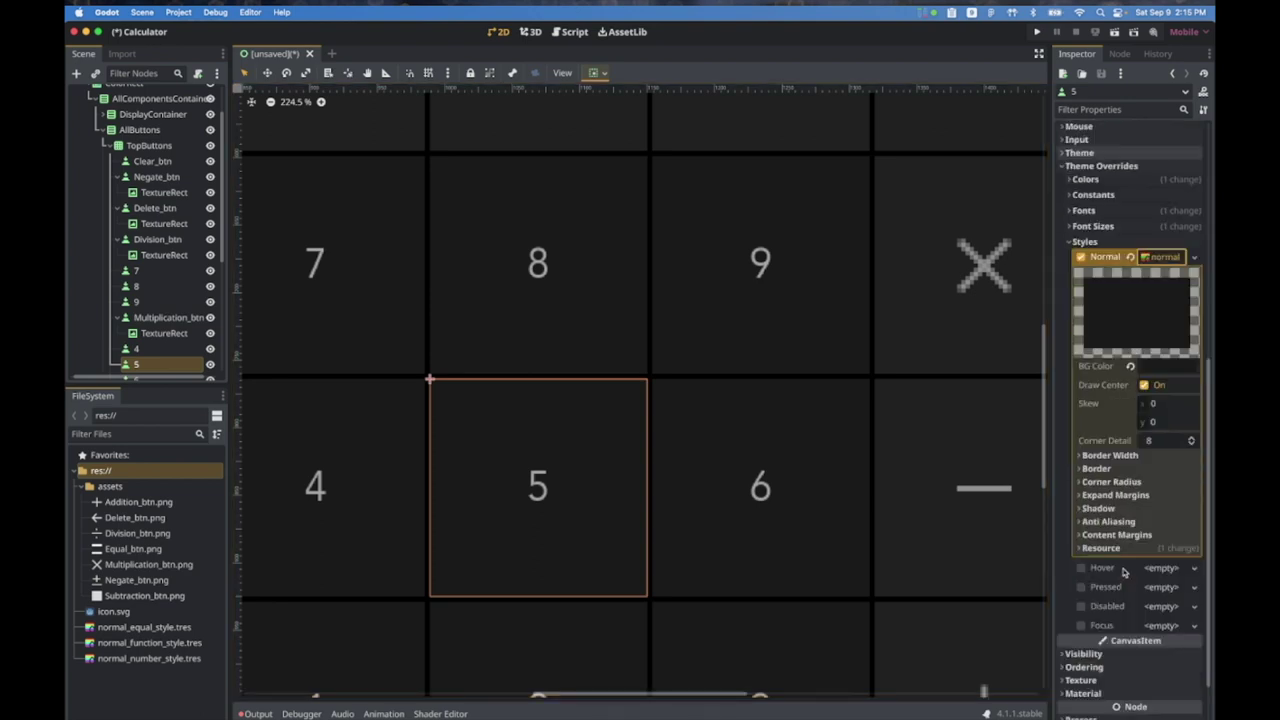
click(1085, 456)
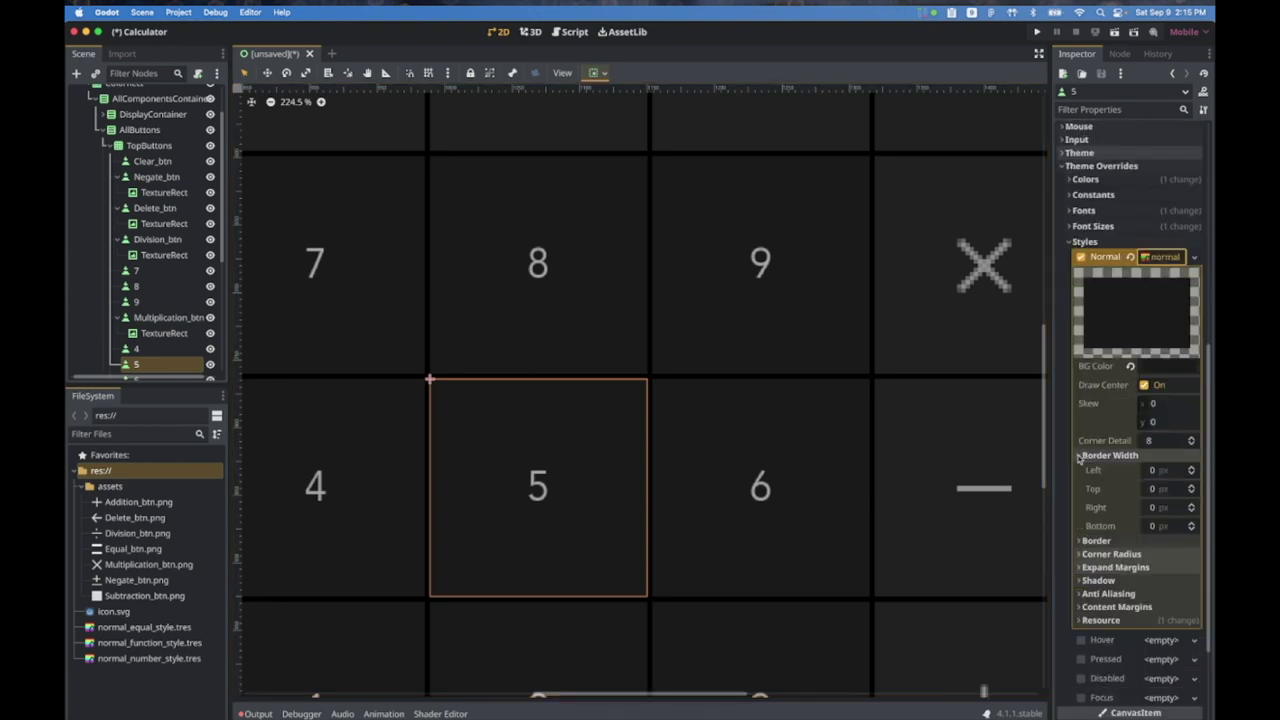
click(1166, 489)
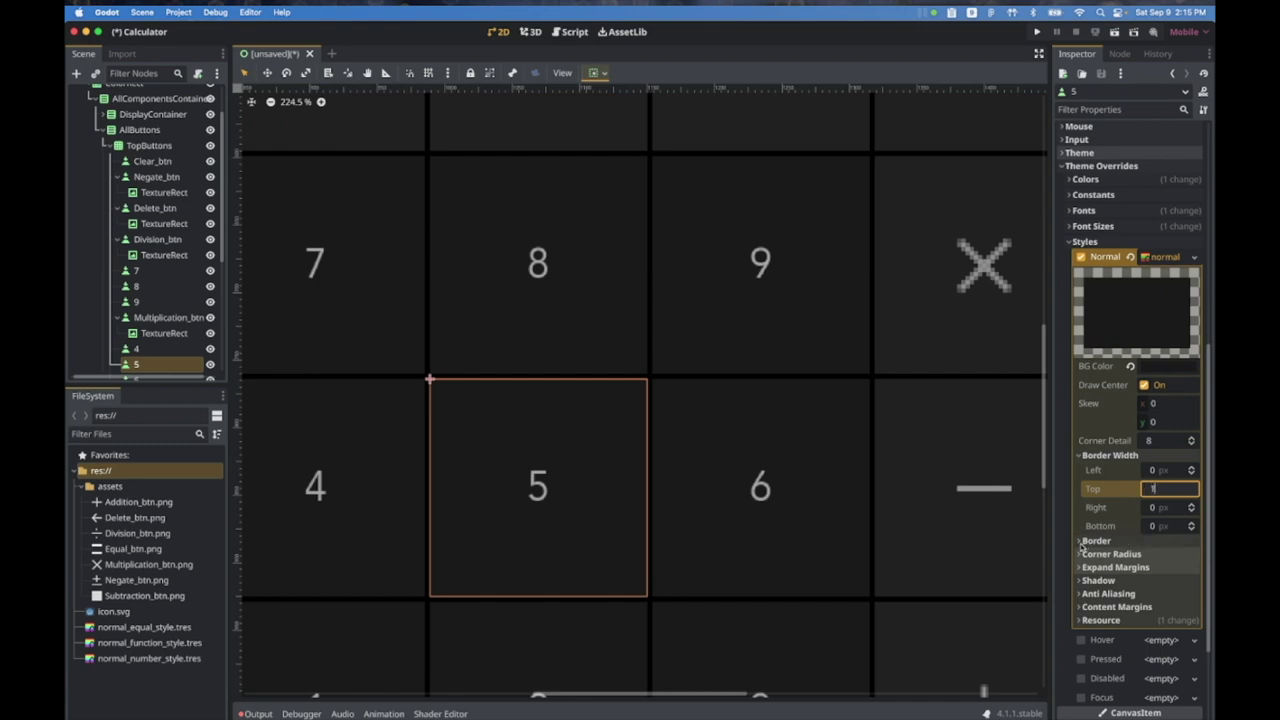
Step: Set the style's Border Color to dark grey #303030
click(1083, 541)
click(1172, 556)
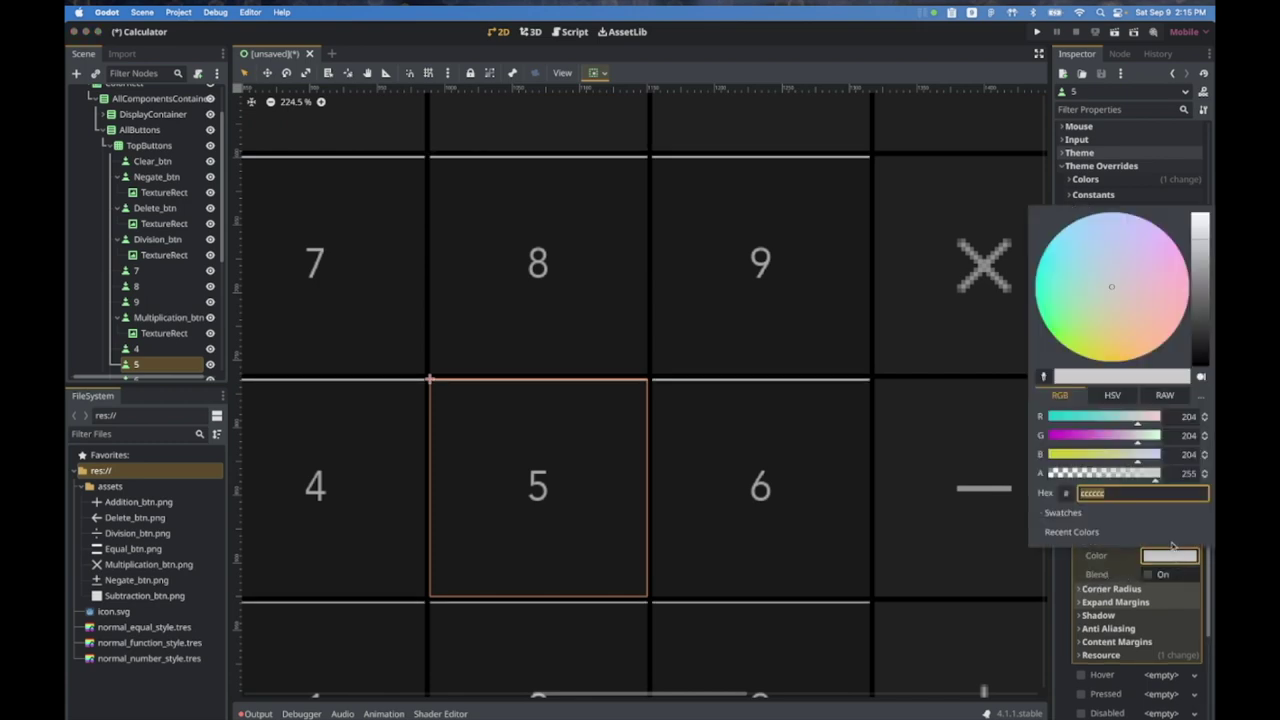
drag(1203, 238, 1209, 338)
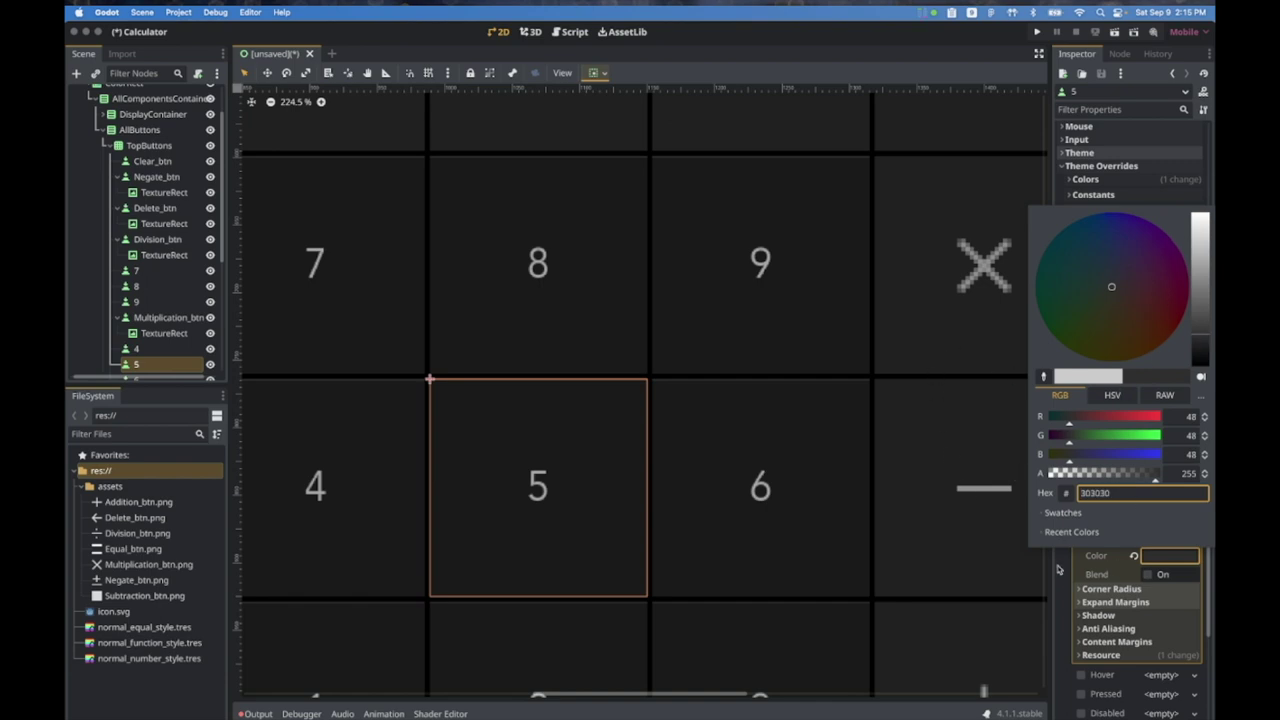
click(1058, 569)
click(1194, 258)
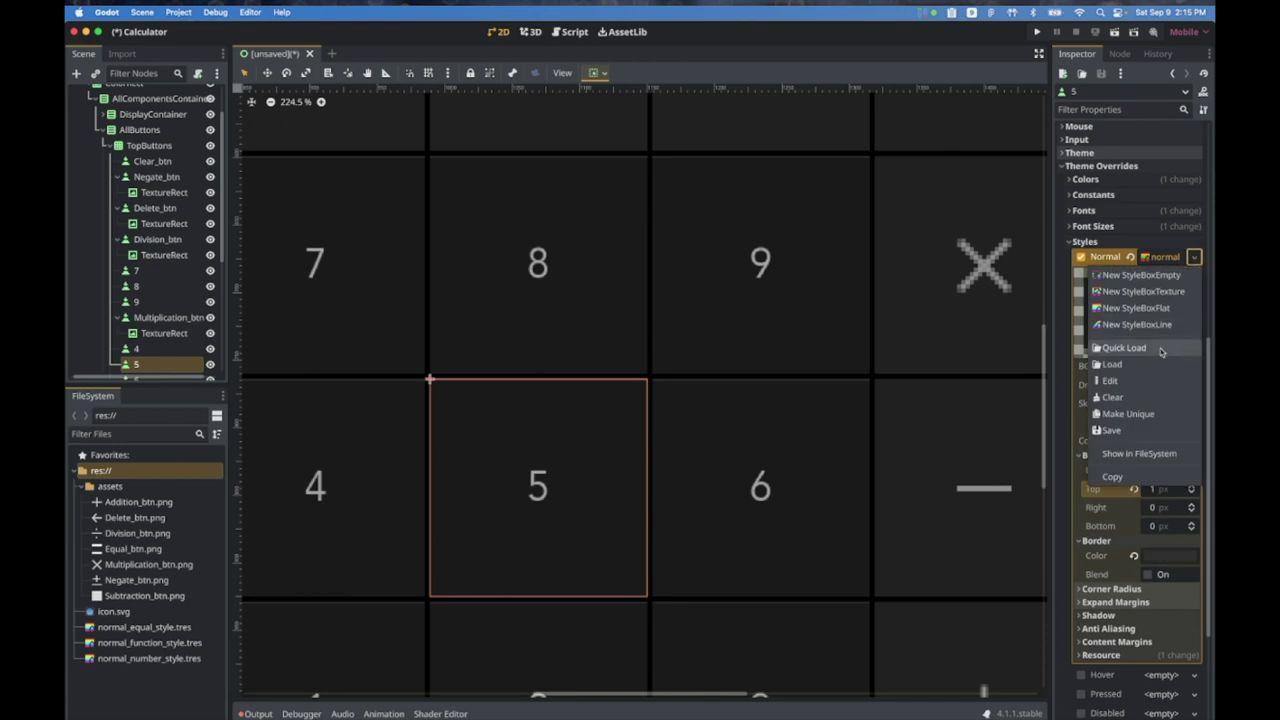
click(1101, 437)
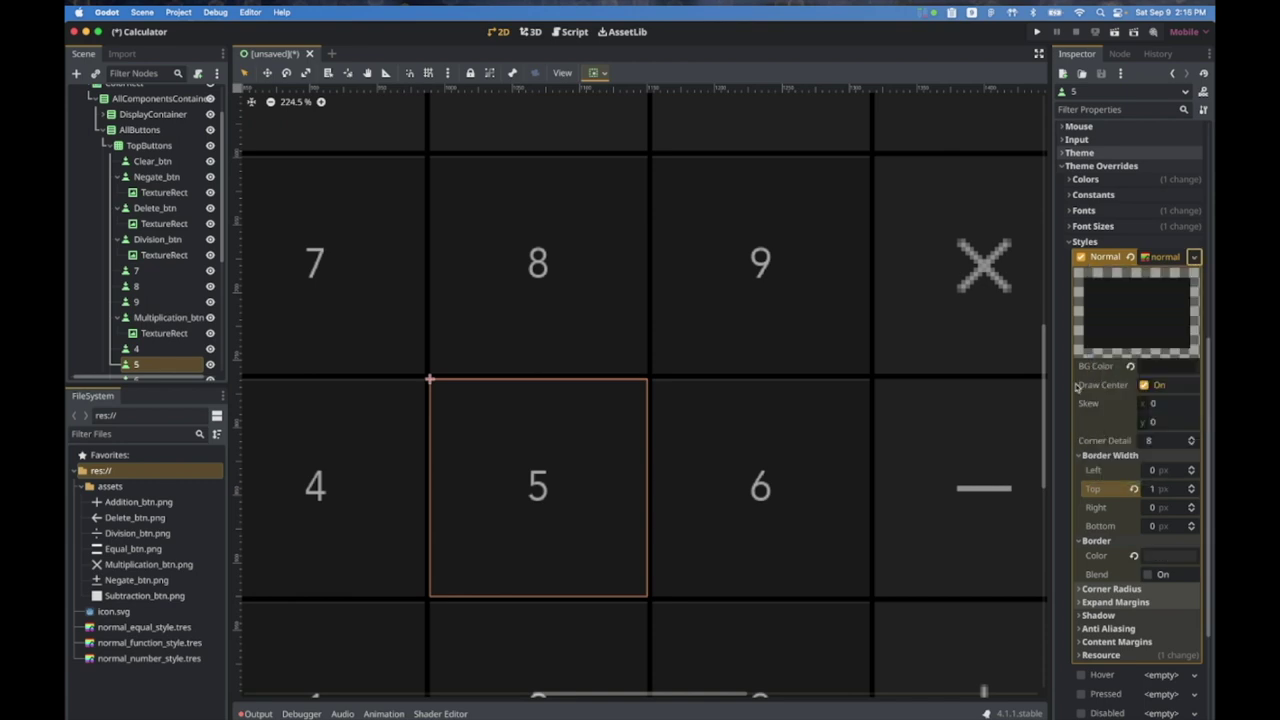
Step: Set Border Width Top and Right to 1 in the multiplication button's Normal StyleBox
click(921, 335)
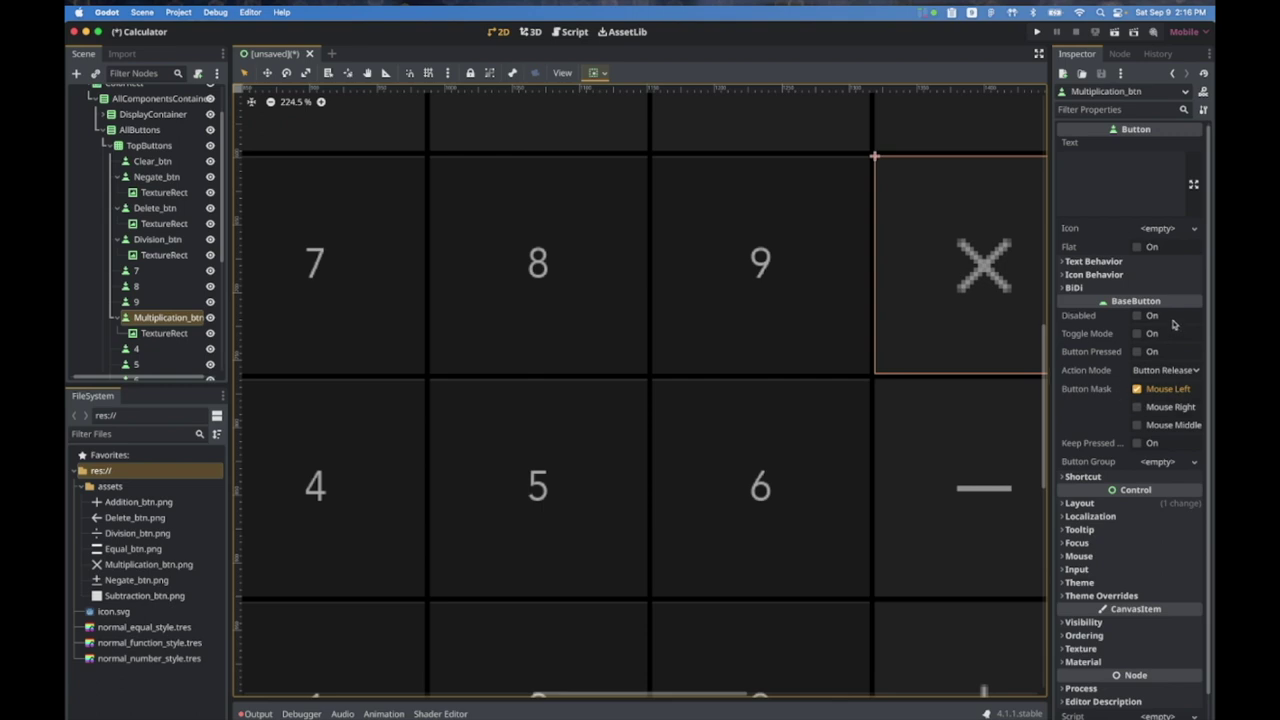
click(1088, 595)
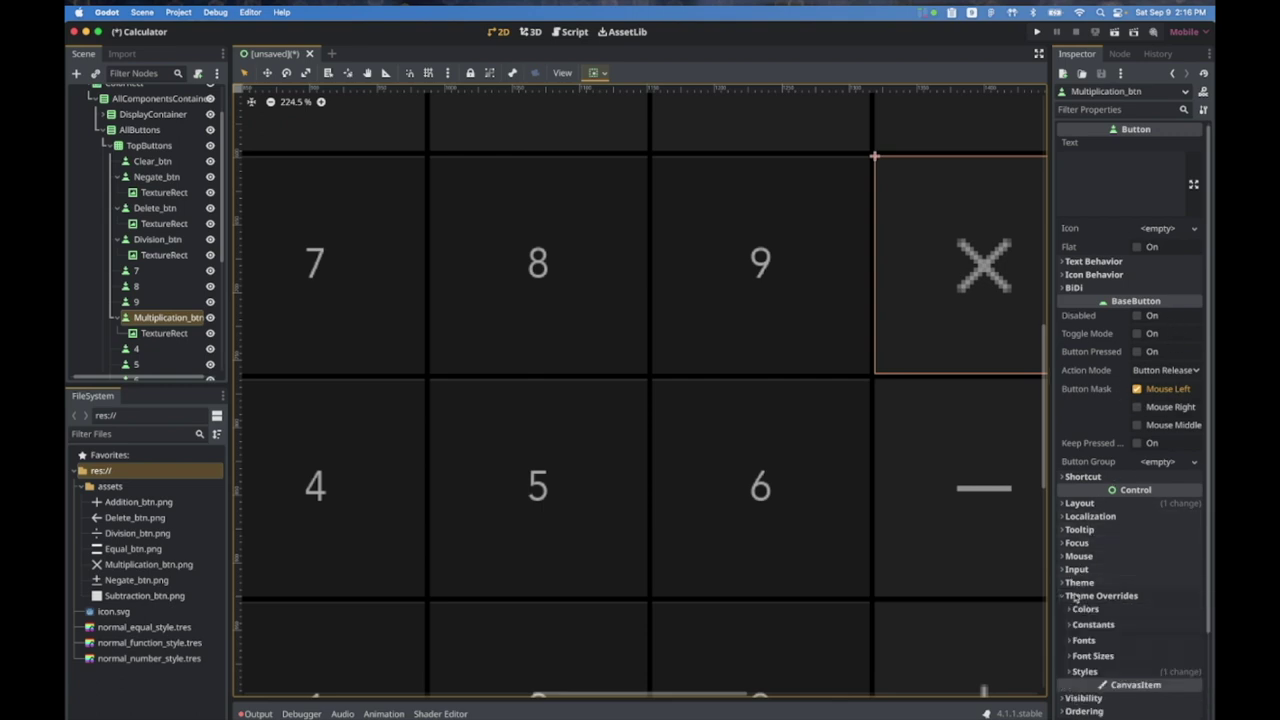
scroll(1077, 597, down, 2)
click(1129, 570)
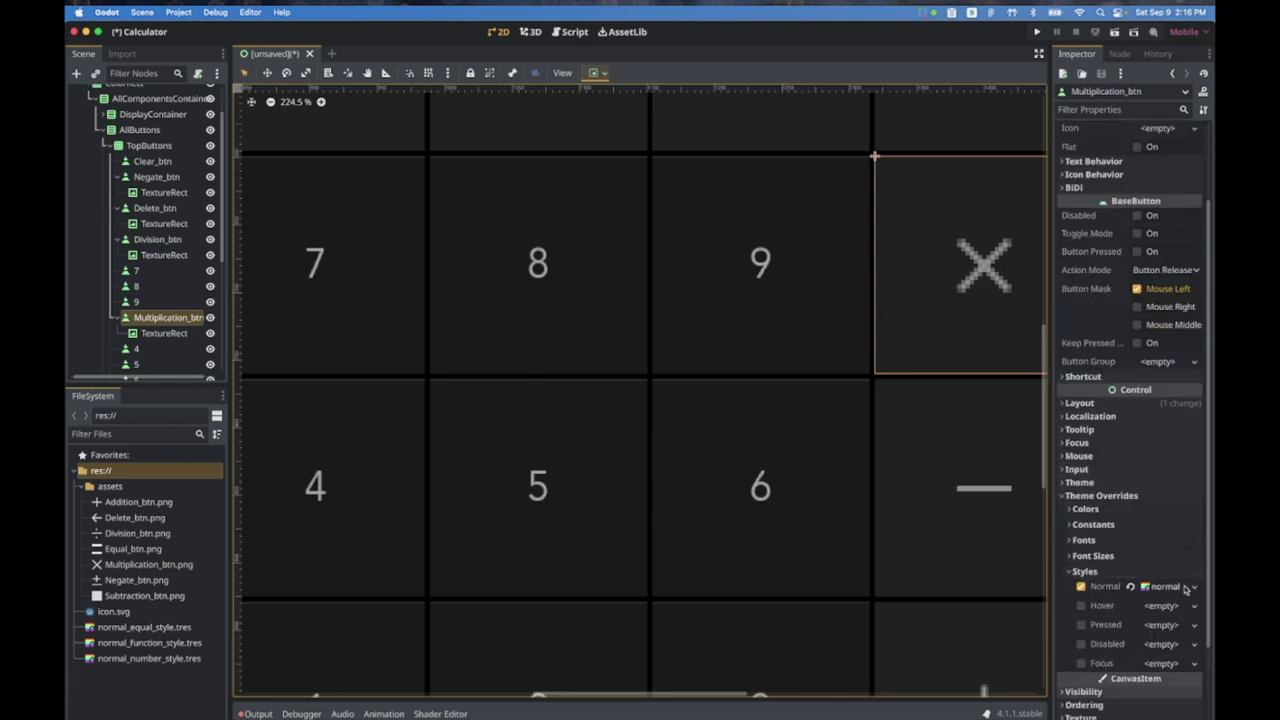
click(1165, 587)
scroll(1139, 673, down, 8)
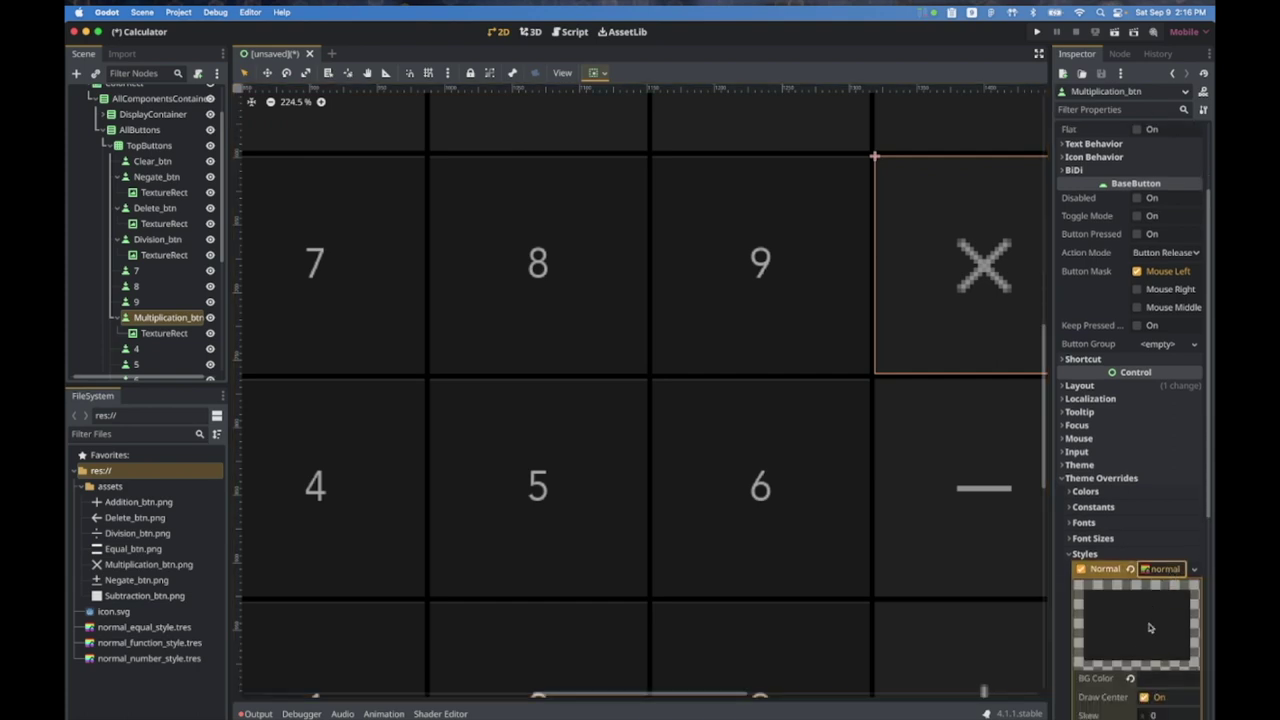
click(1120, 399)
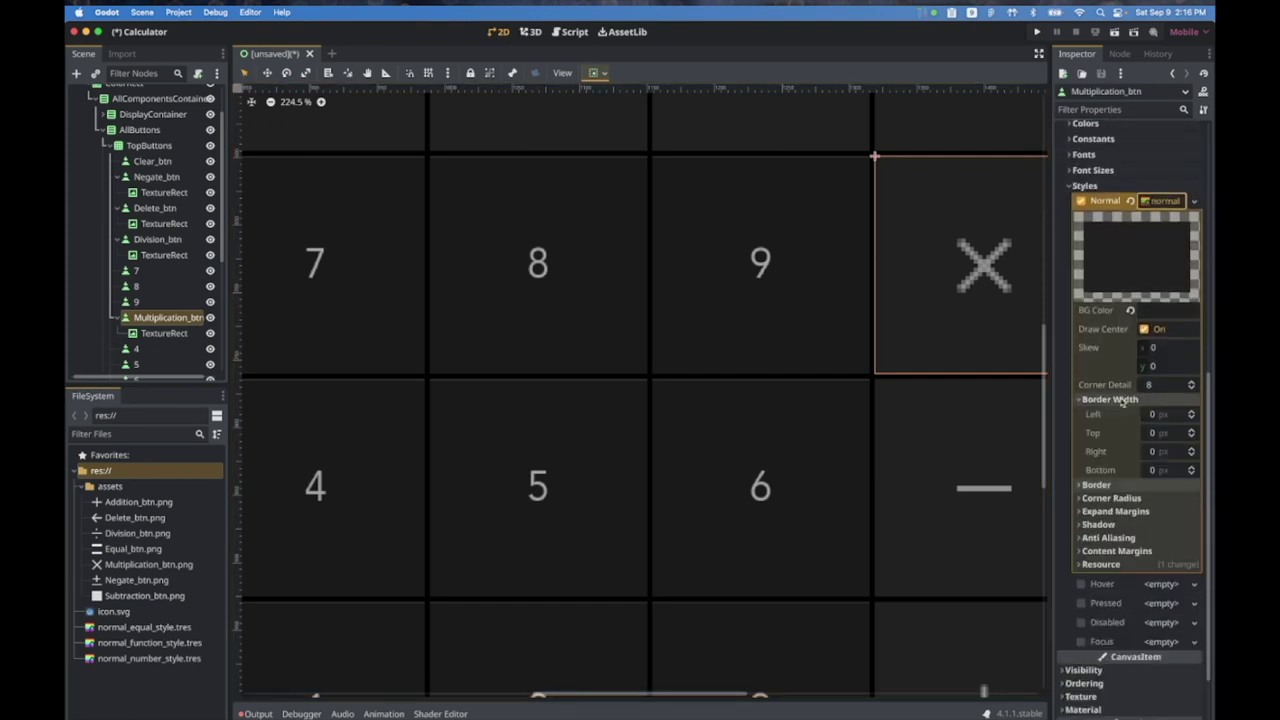
click(1168, 432)
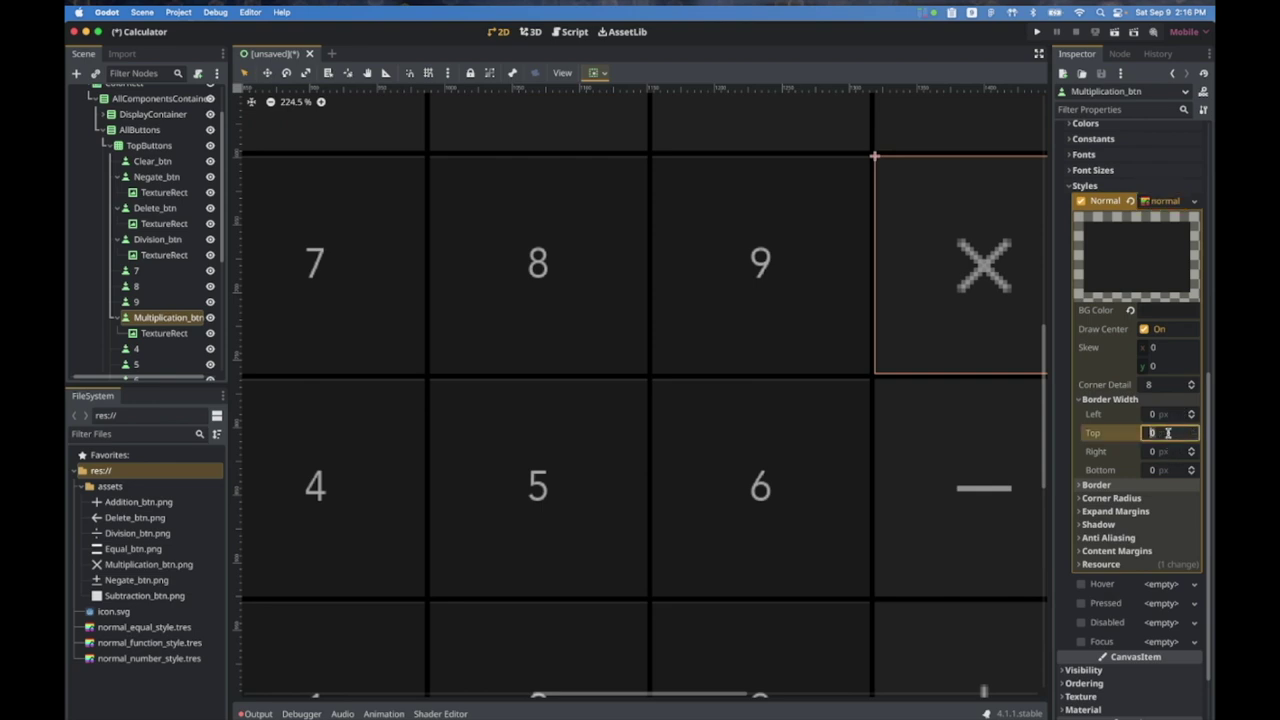
key(Tab)
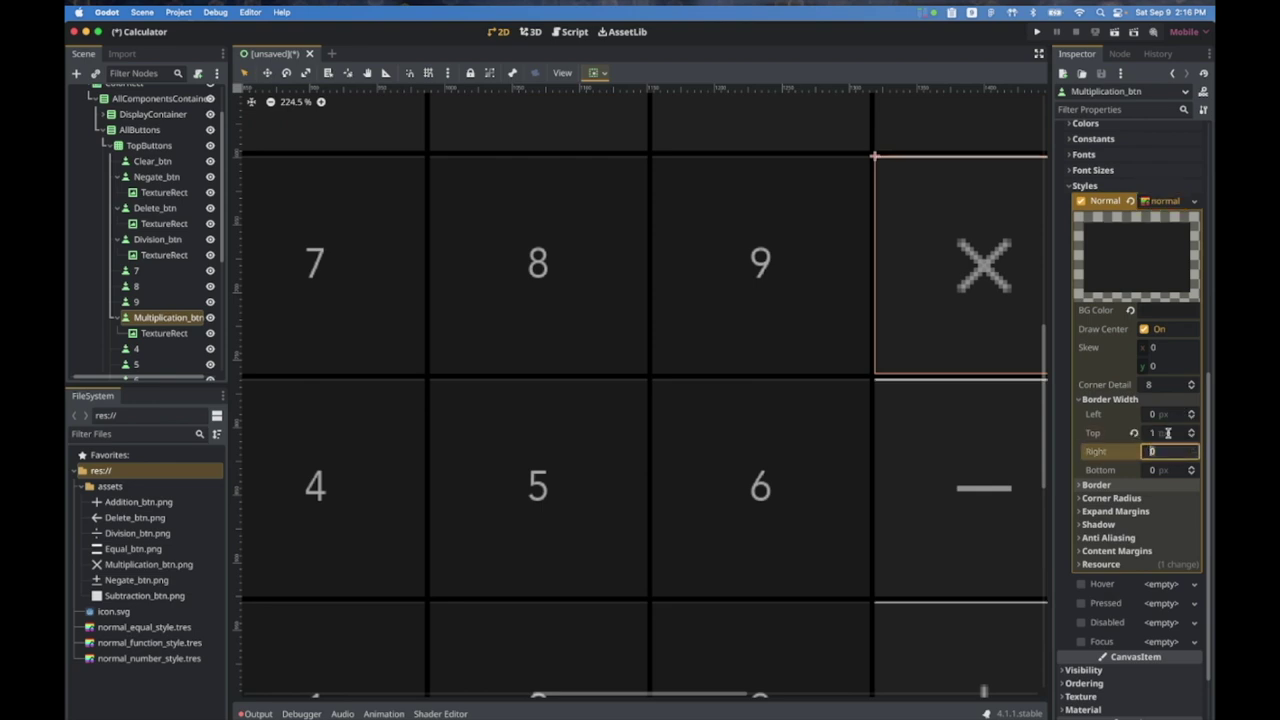
key(Tab)
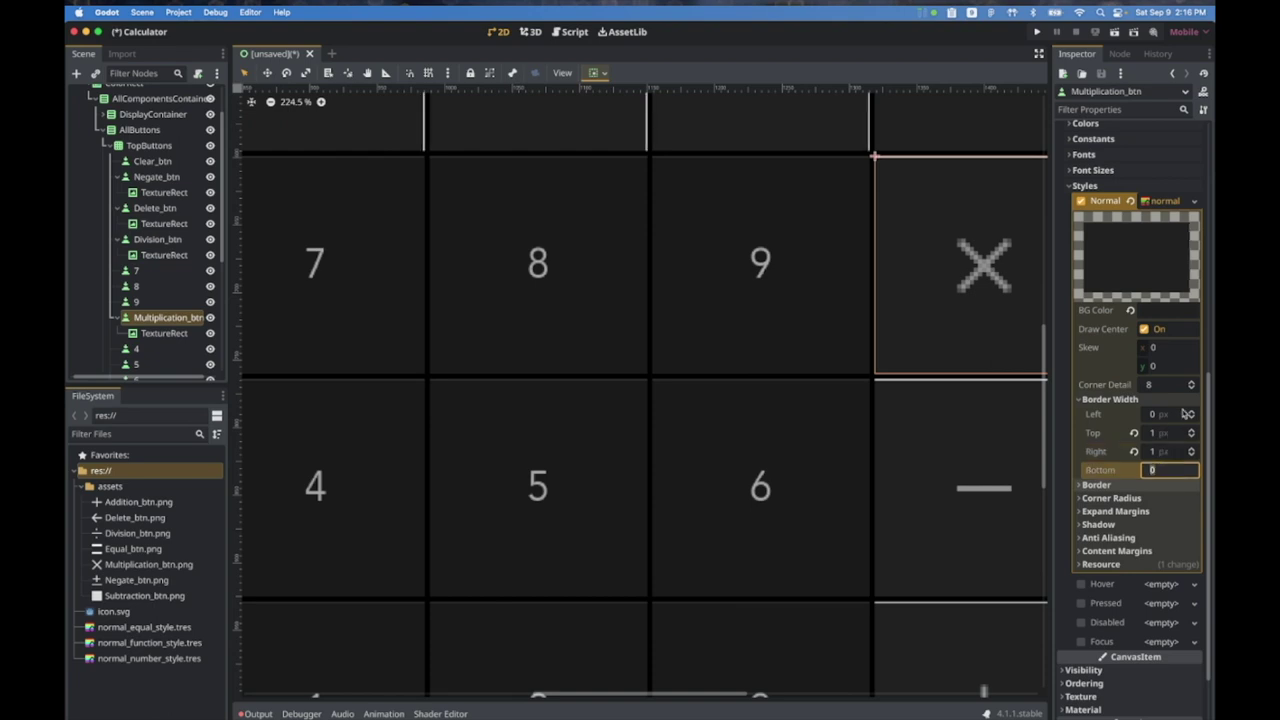
Step: Set its Border Color to the recently used dark grey #303030
click(1097, 485)
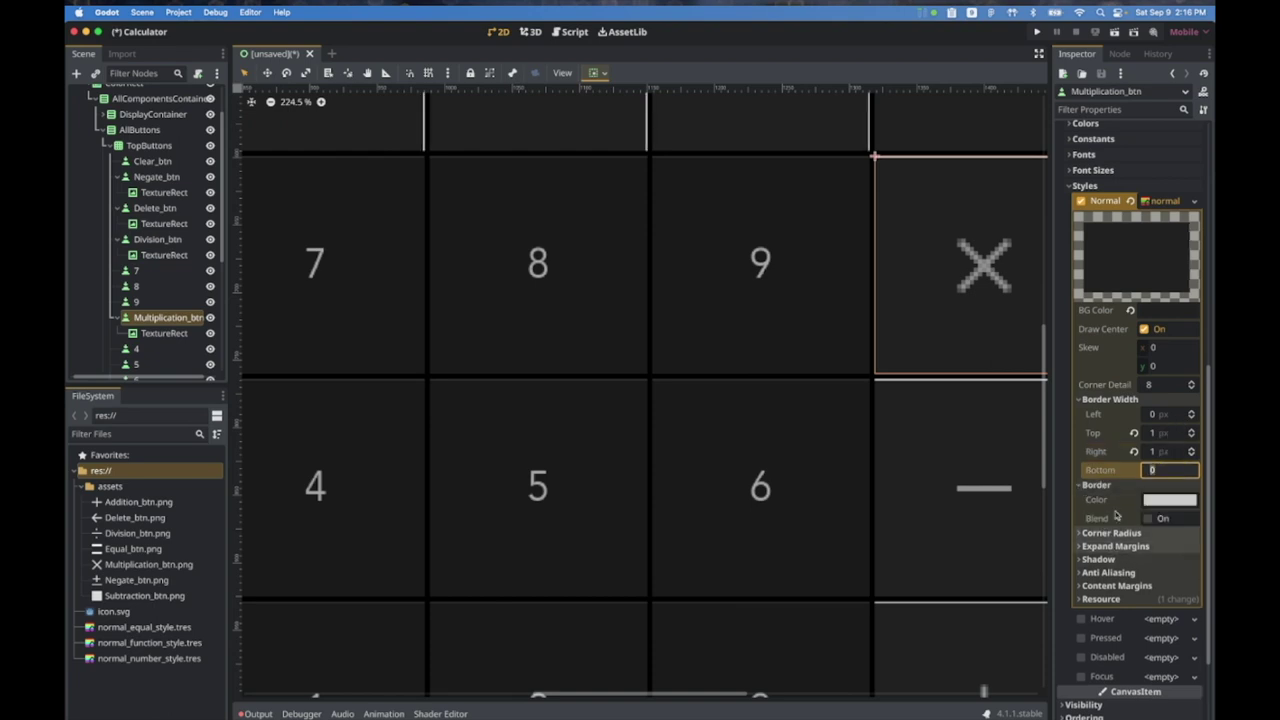
click(1165, 506)
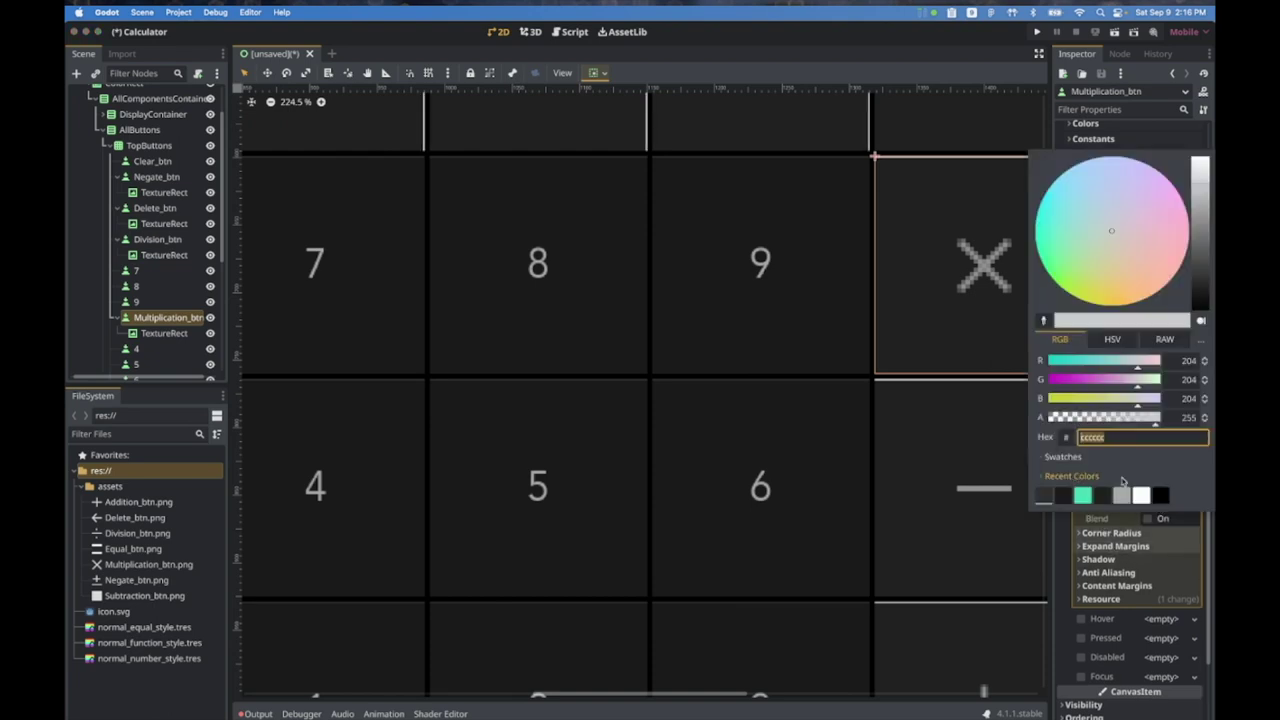
click(1046, 496)
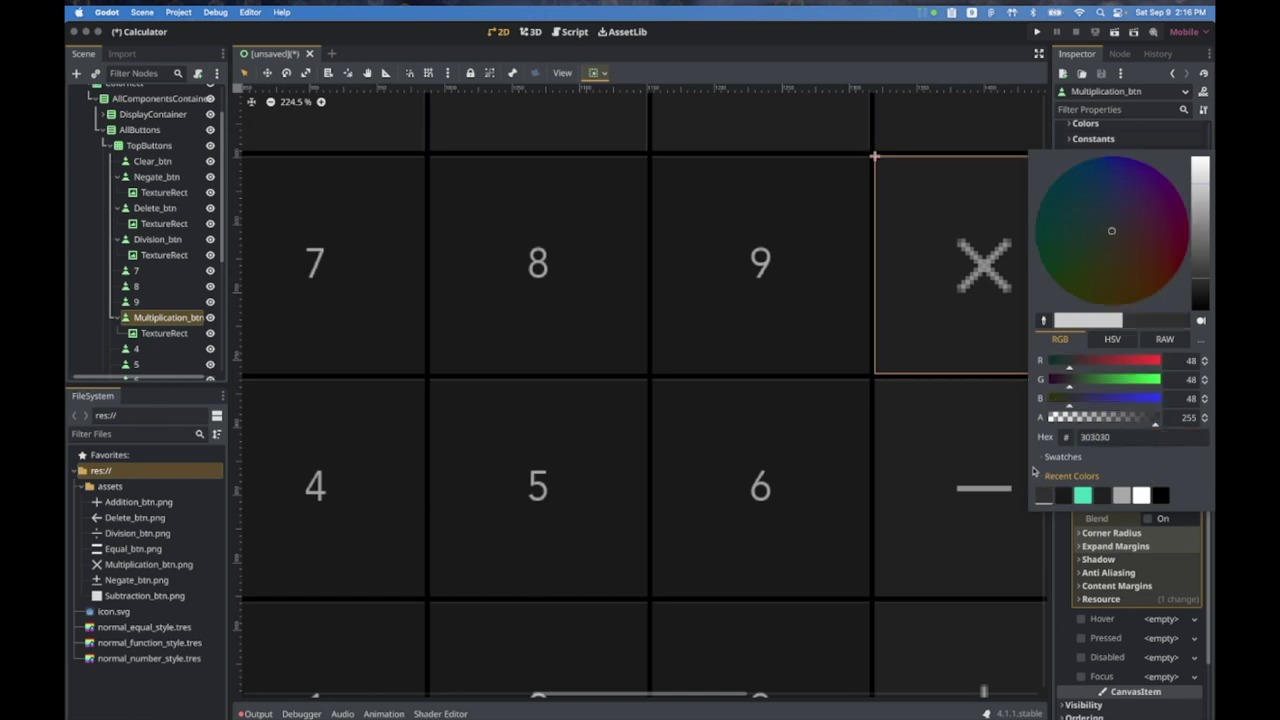
click(798, 315)
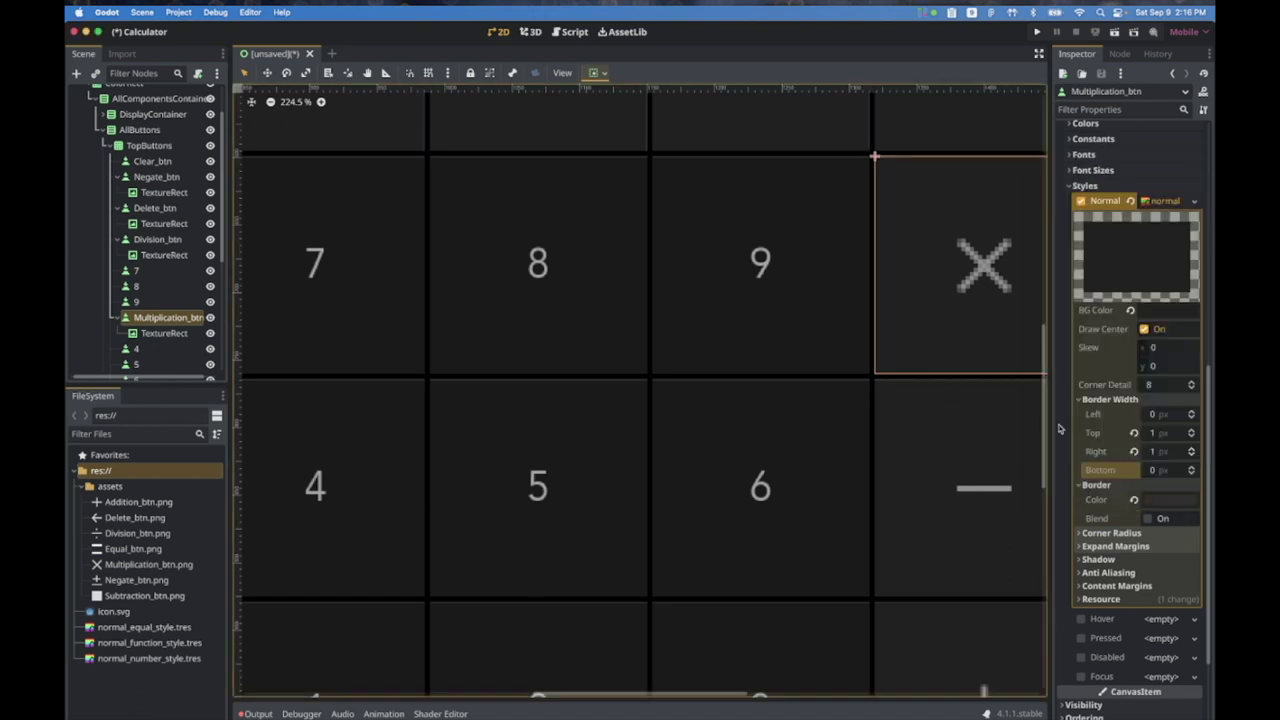
click(1194, 201)
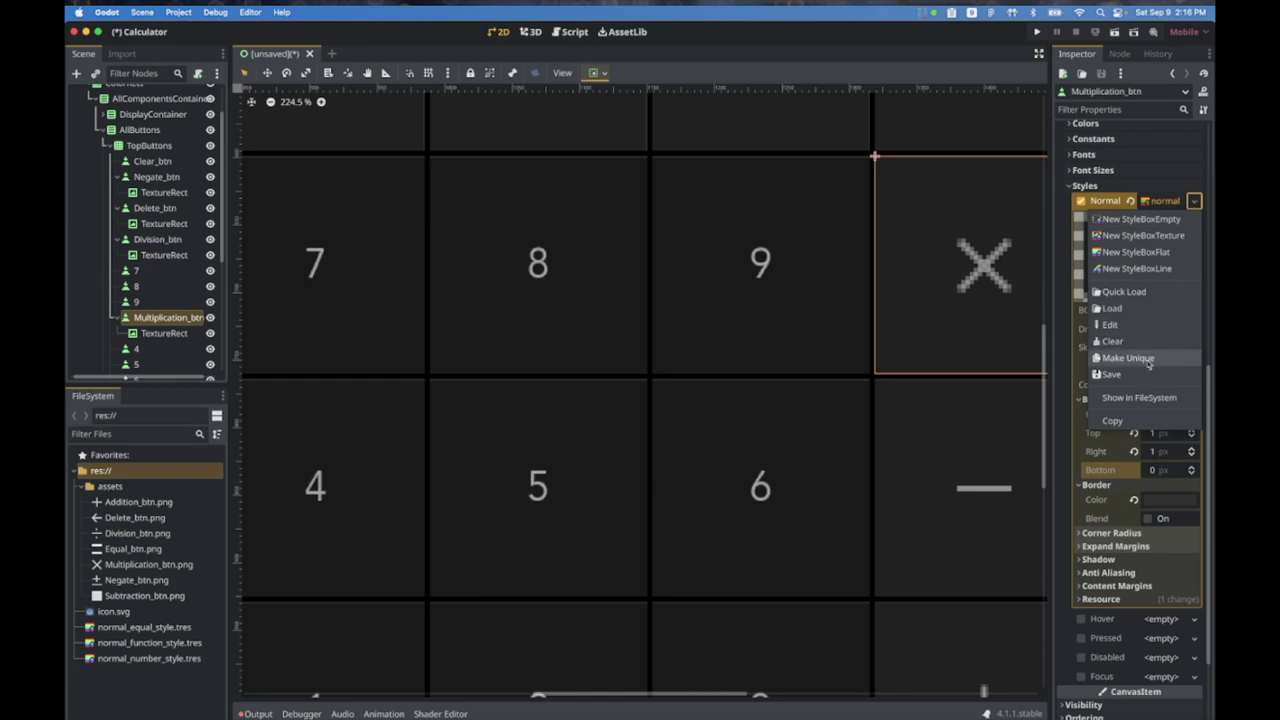
key(Escape)
click(844, 305)
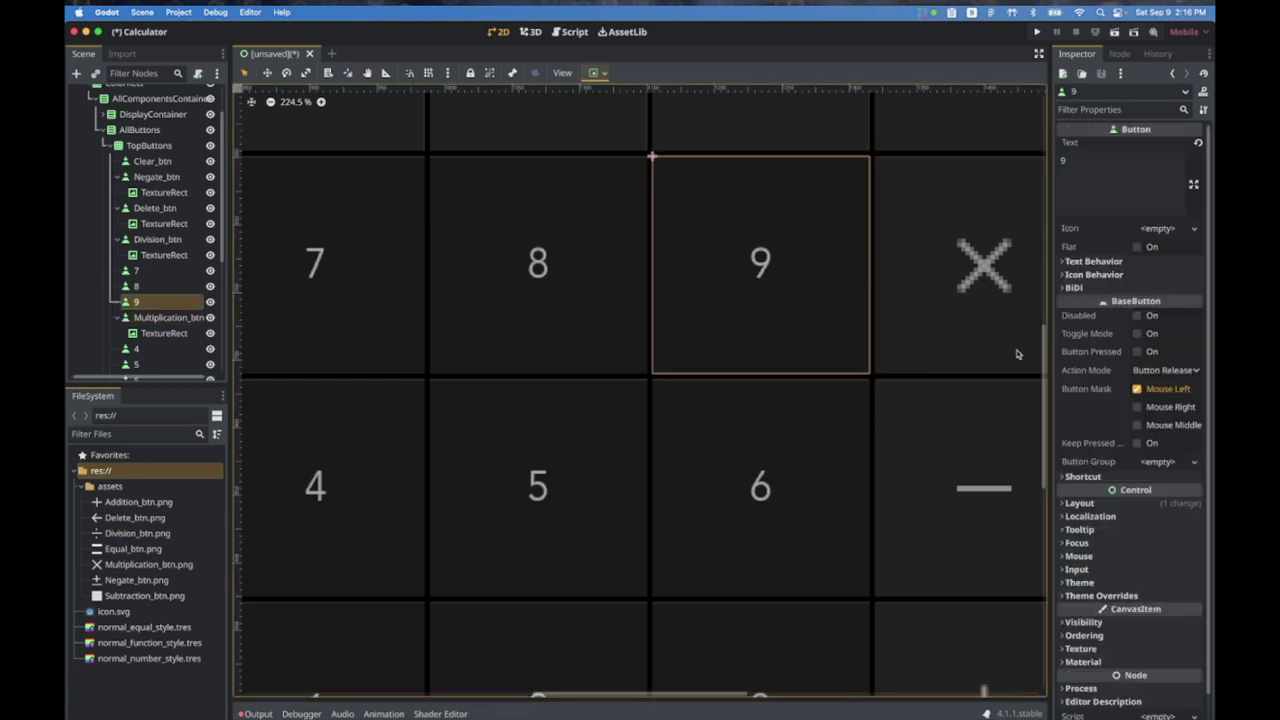
Step: Give the 9 button's Normal style a 1 px right border, then select the root Calculator node
click(1101, 596)
scroll(1101, 598, down, 3)
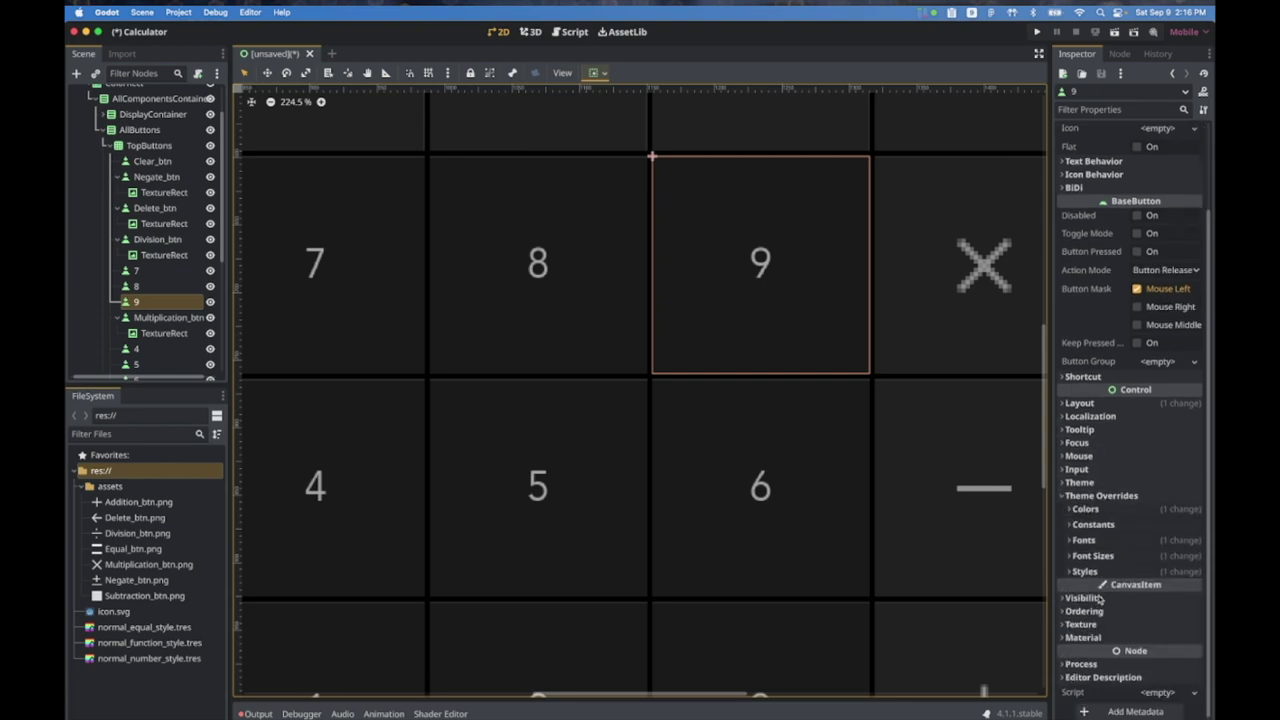
click(1136, 572)
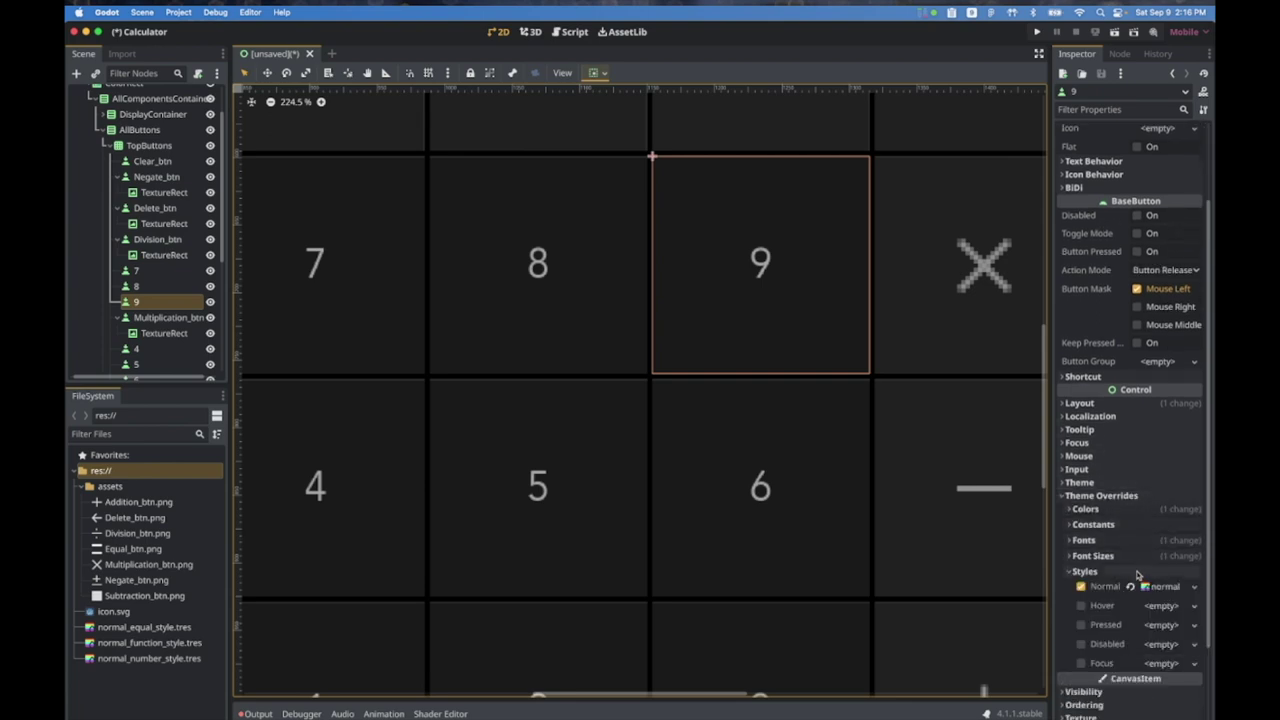
click(1160, 588)
scroll(1157, 630, down, 5)
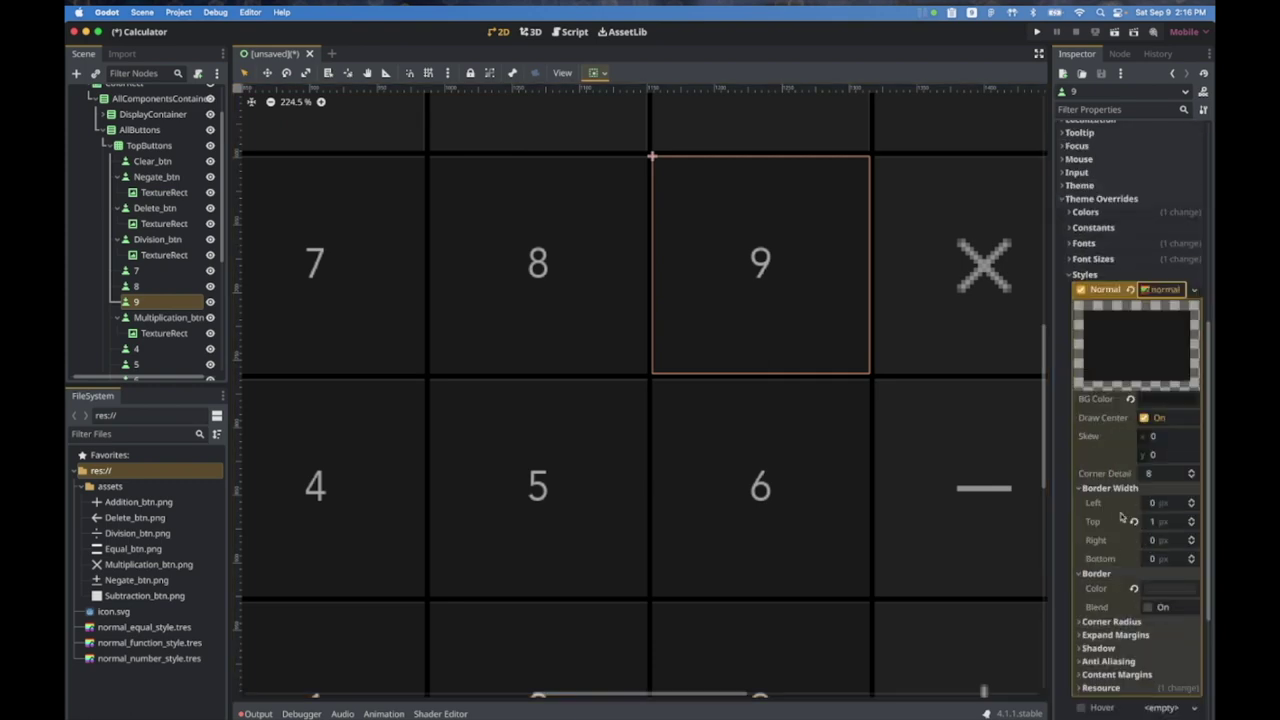
click(1156, 541)
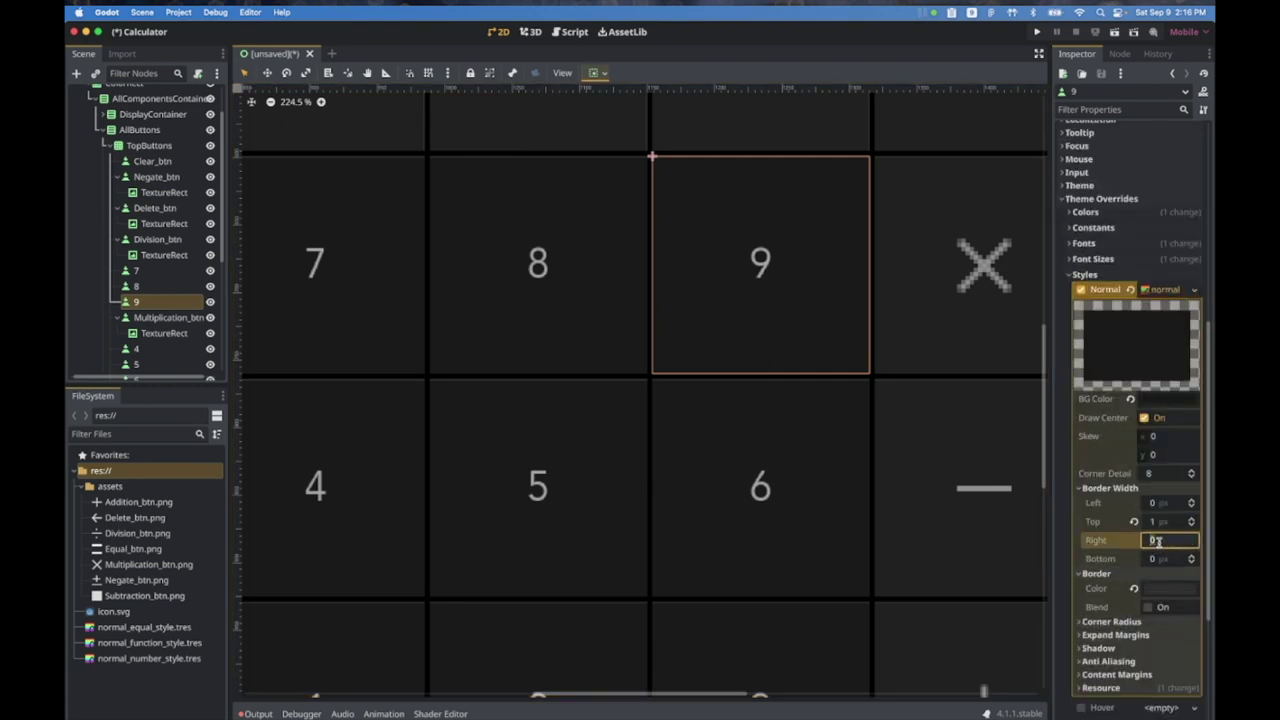
text(1)
key(Return)
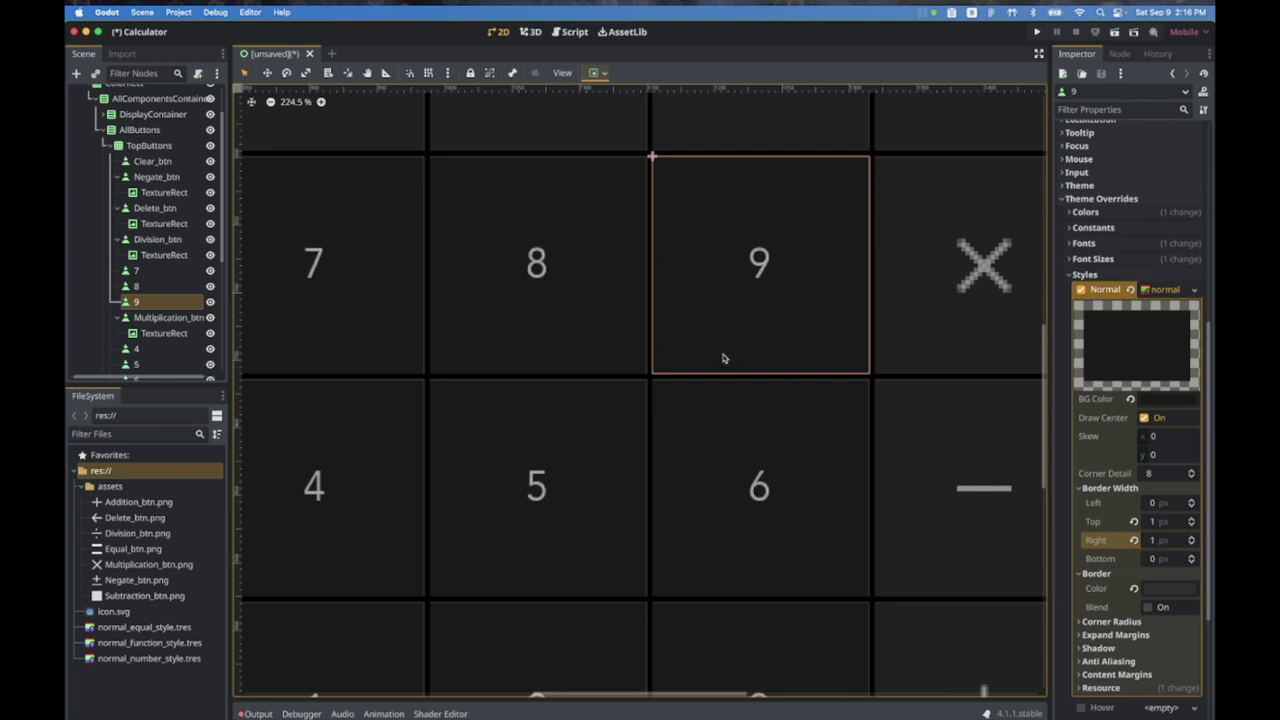
scroll(723, 357, down, 4)
scroll(726, 357, down, 2)
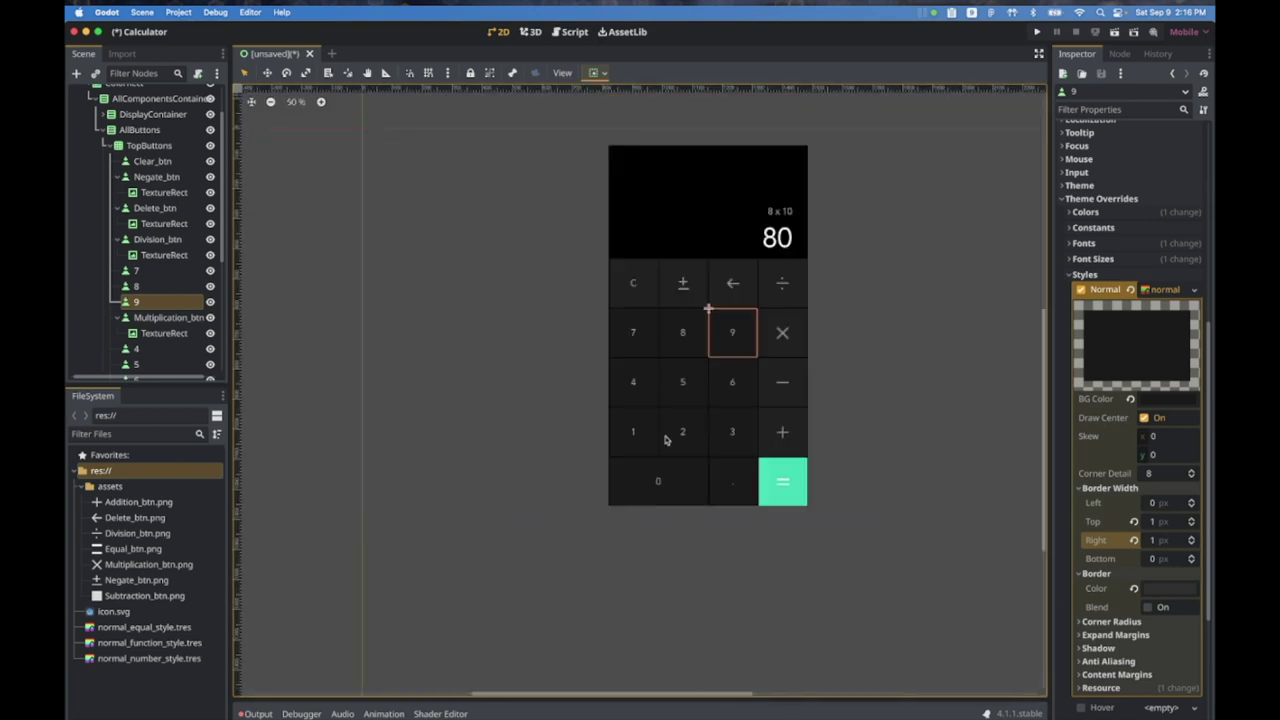
click(565, 443)
scroll(755, 478, up, 2)
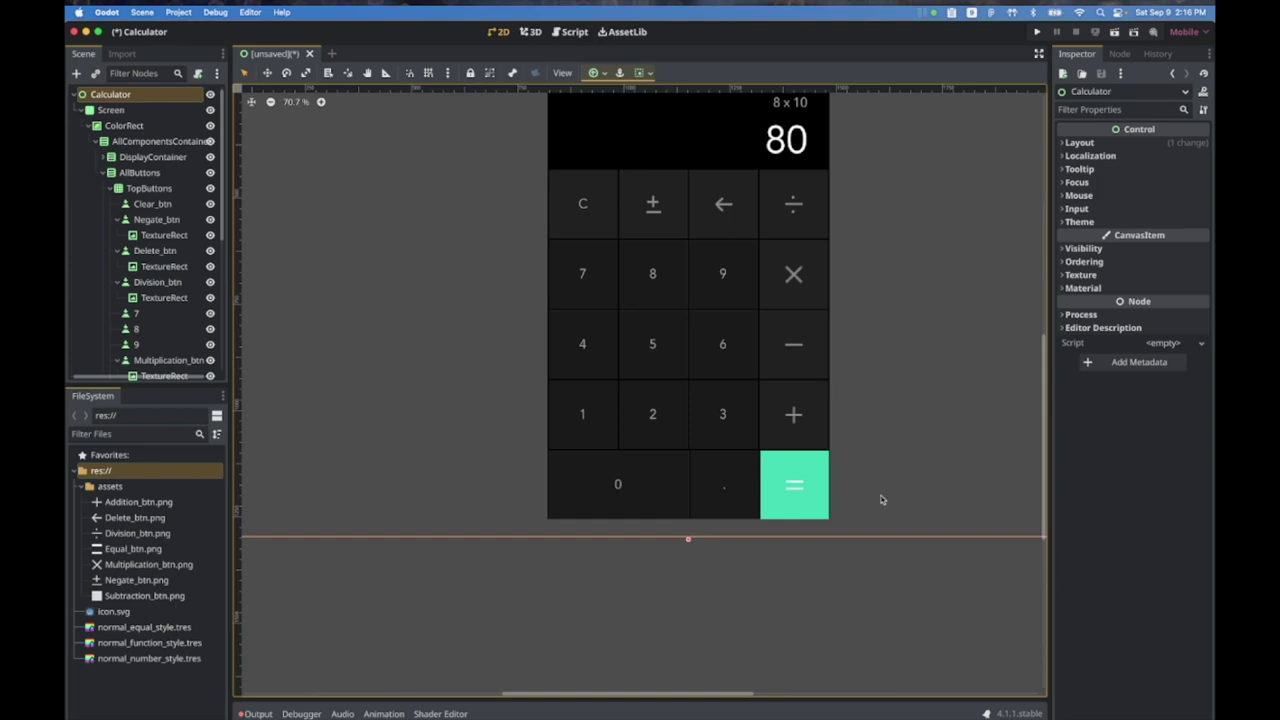
Step: Set the equals button icon's Modulate colour to black (000000)
click(798, 486)
click(796, 486)
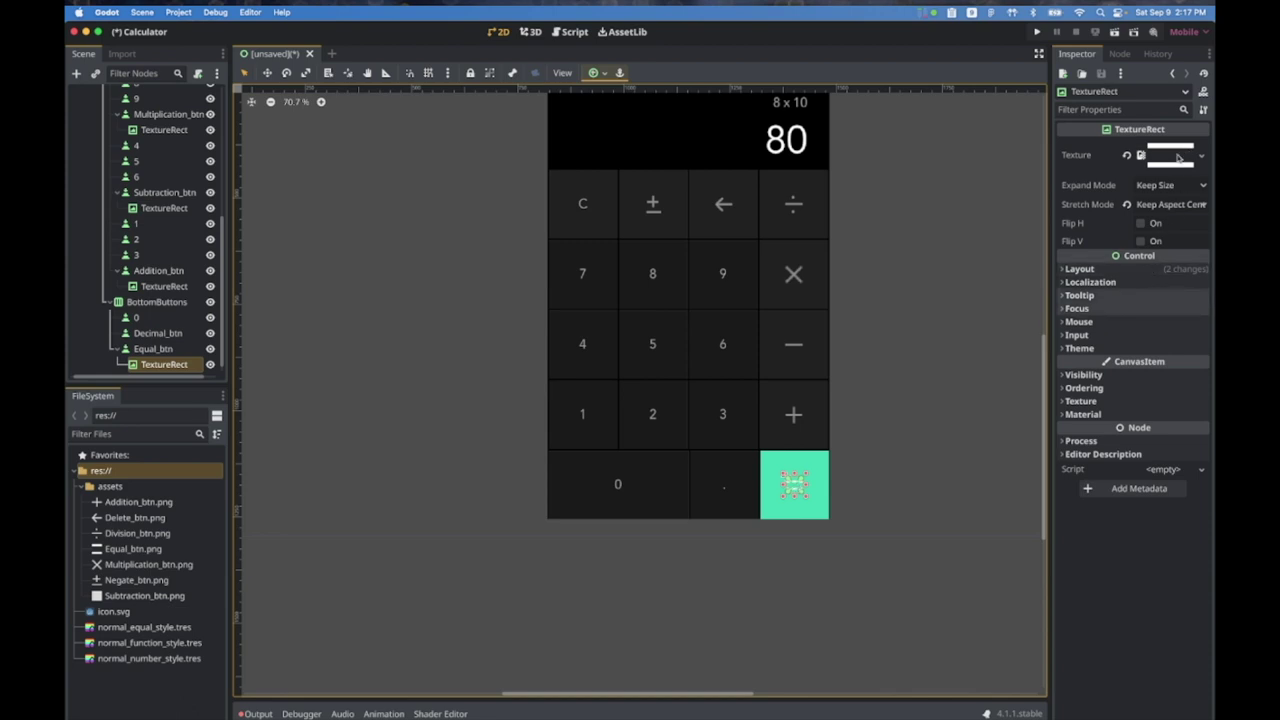
click(1084, 375)
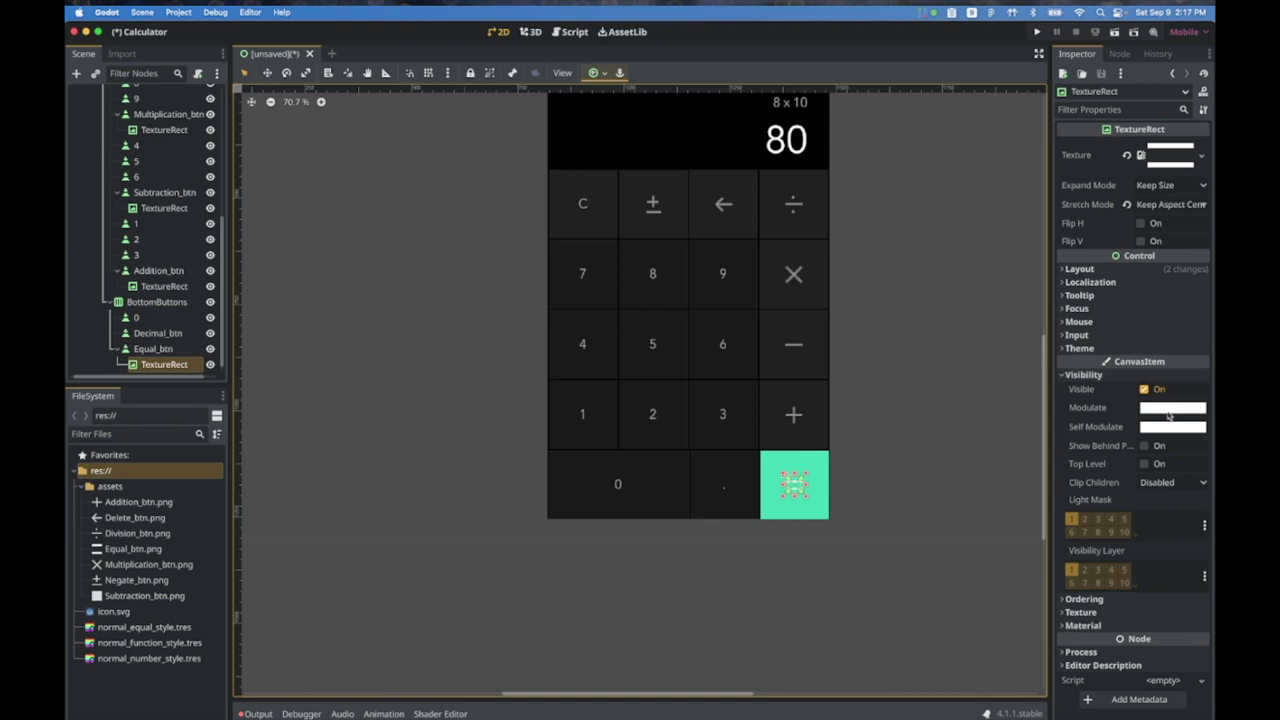
click(1169, 415)
drag(1202, 160, 1210, 258)
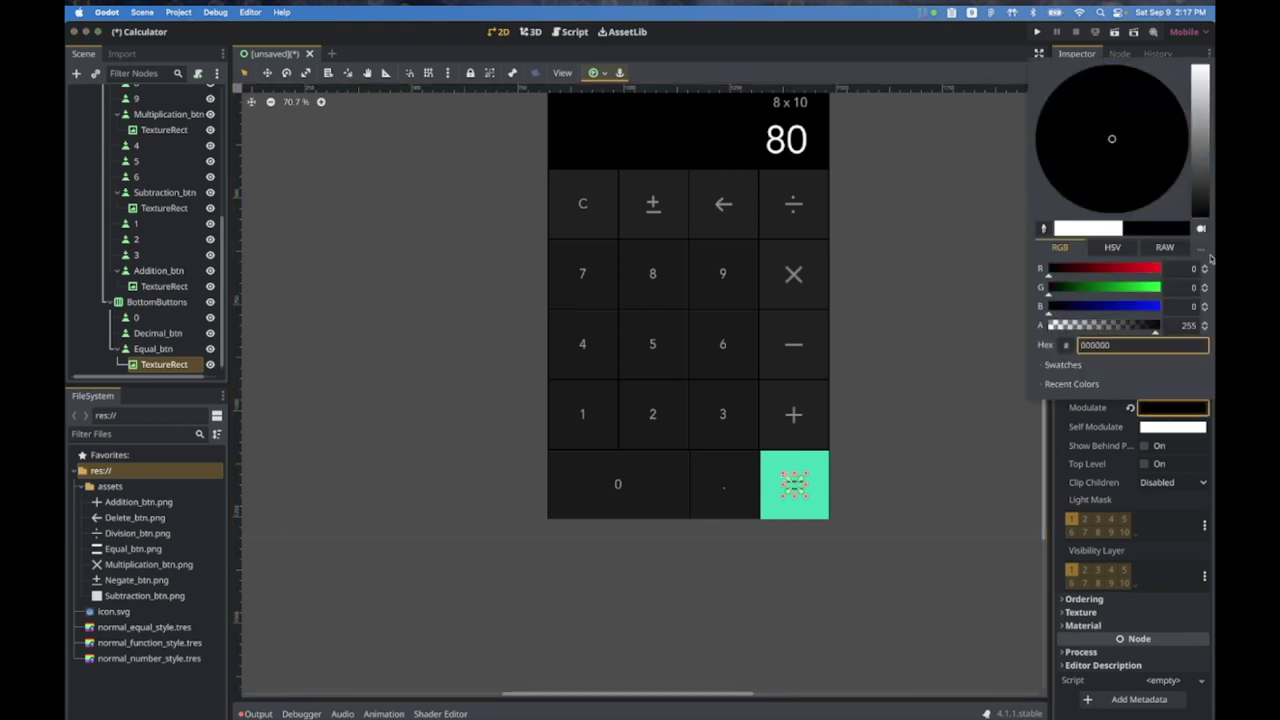
click(1072, 384)
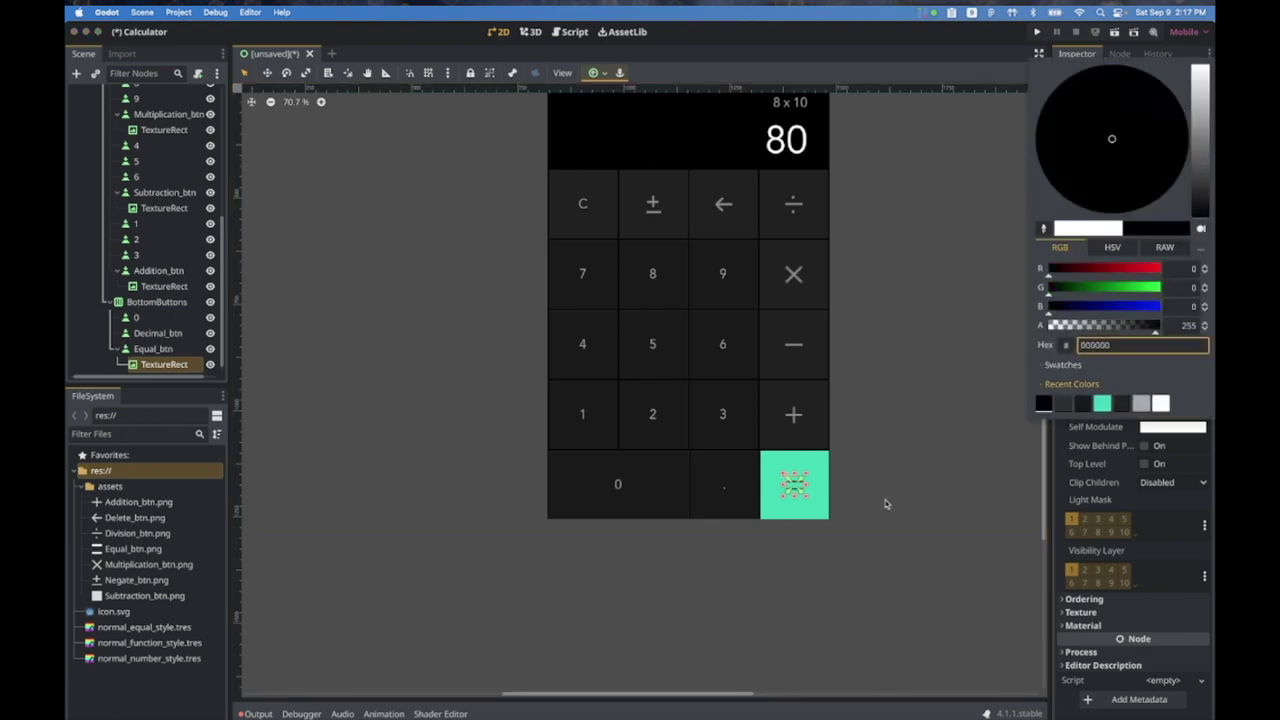
click(886, 506)
click(910, 498)
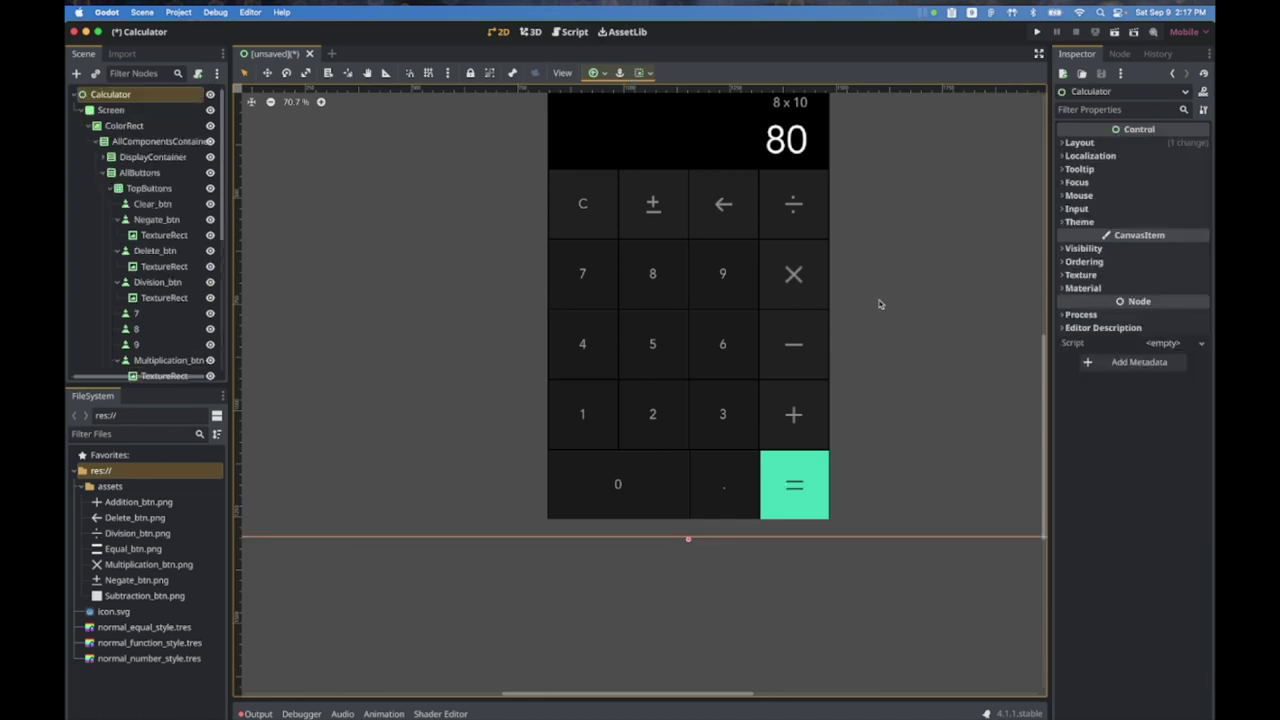
scroll(875, 290, down, 3)
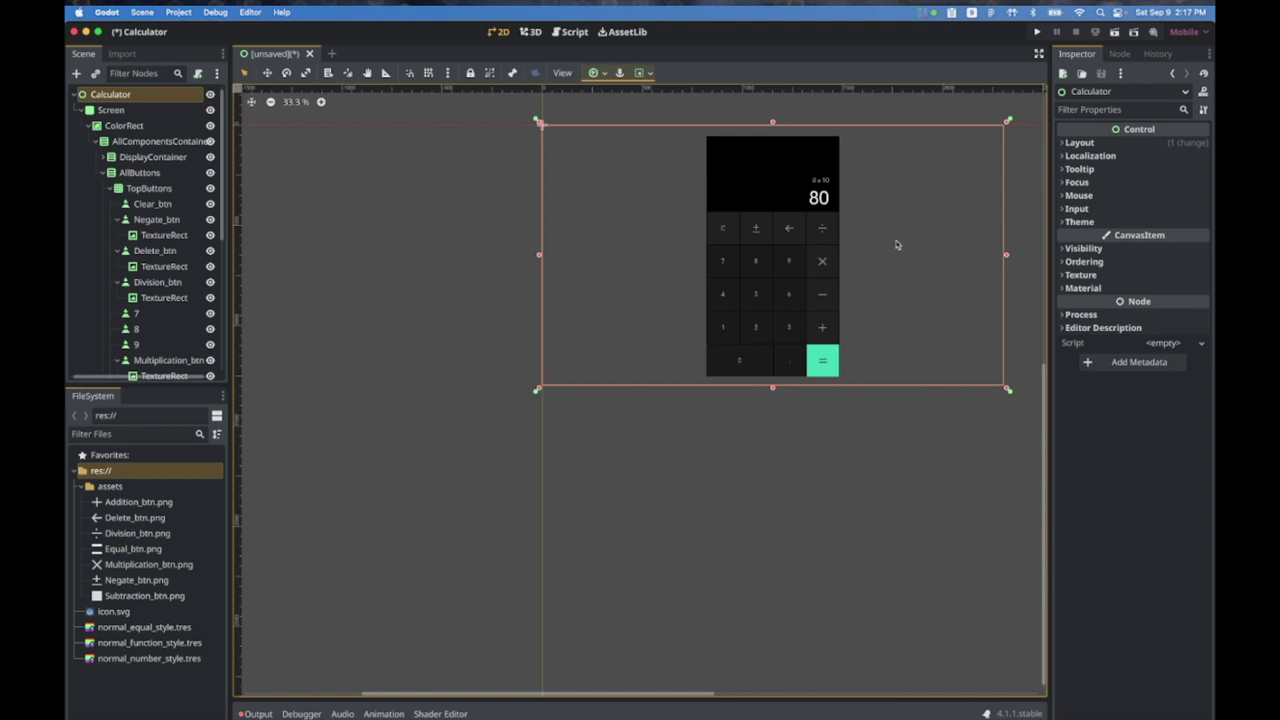
Step: Run the project, saving the current scene as main scene calculator.tscn
scroll(766, 294, up, 3)
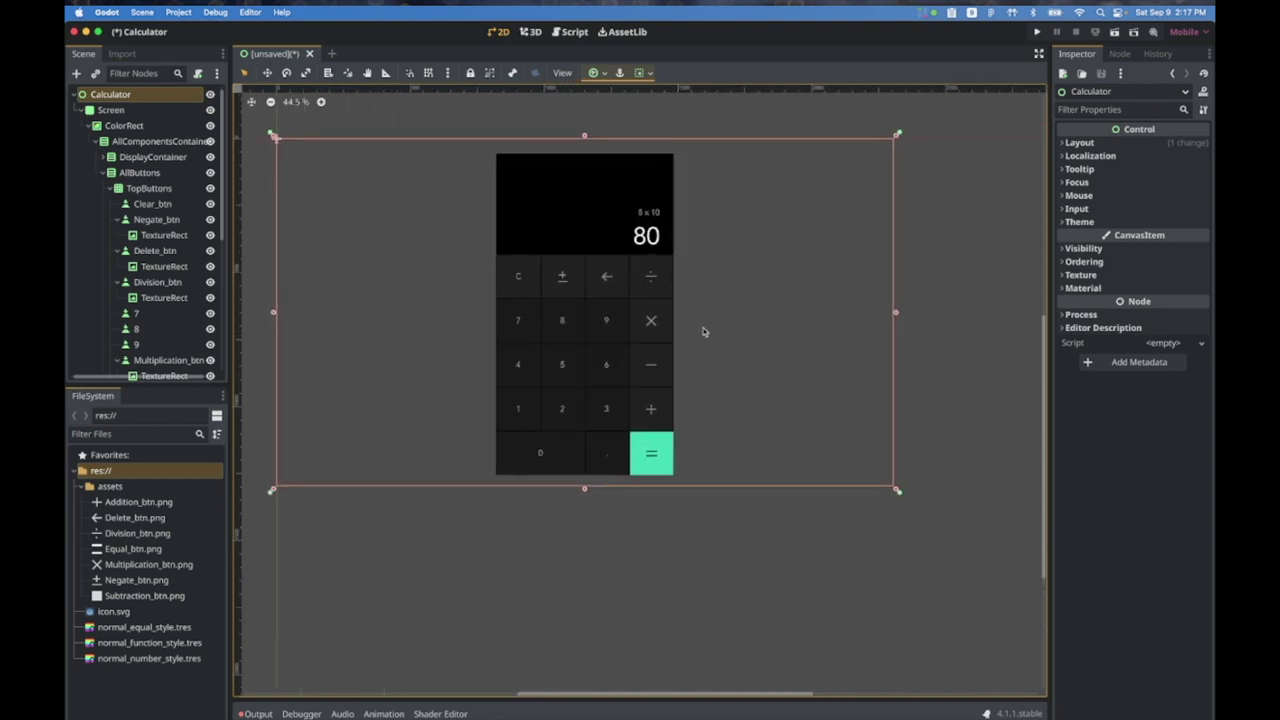
scroll(576, 395, up, 2)
middle_drag(661, 388, 711, 450)
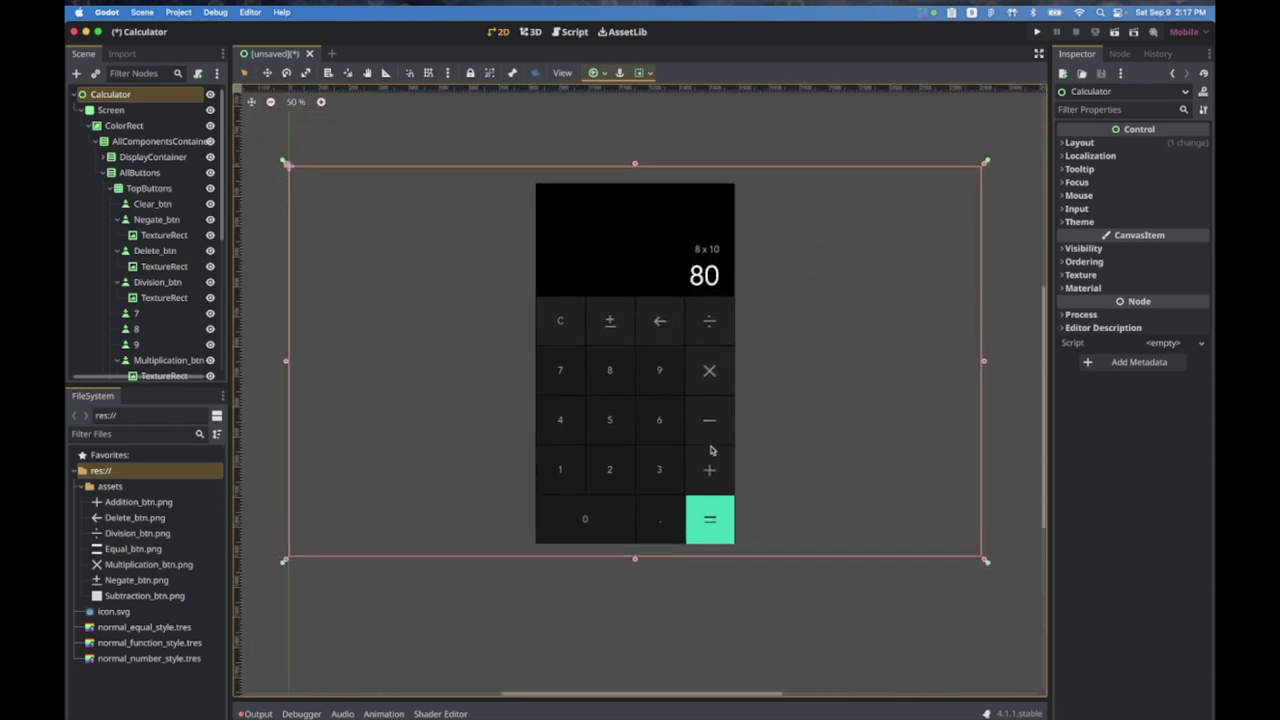
click(1036, 33)
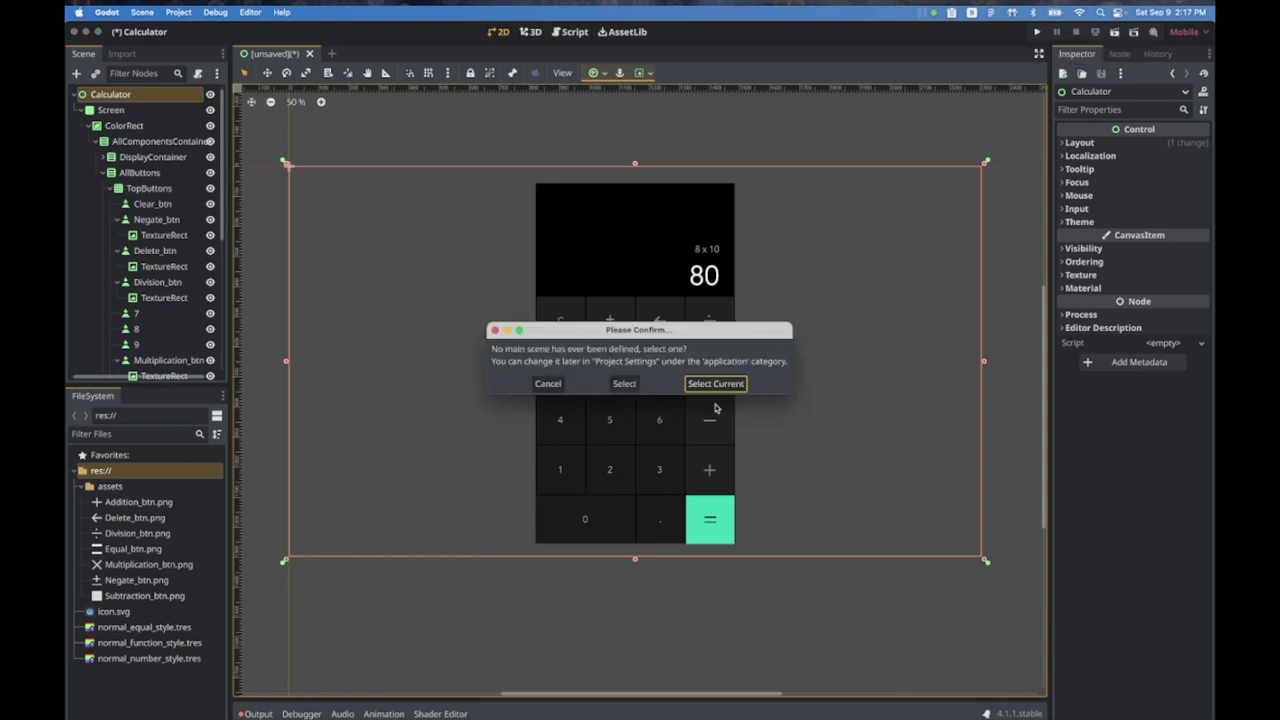
click(716, 384)
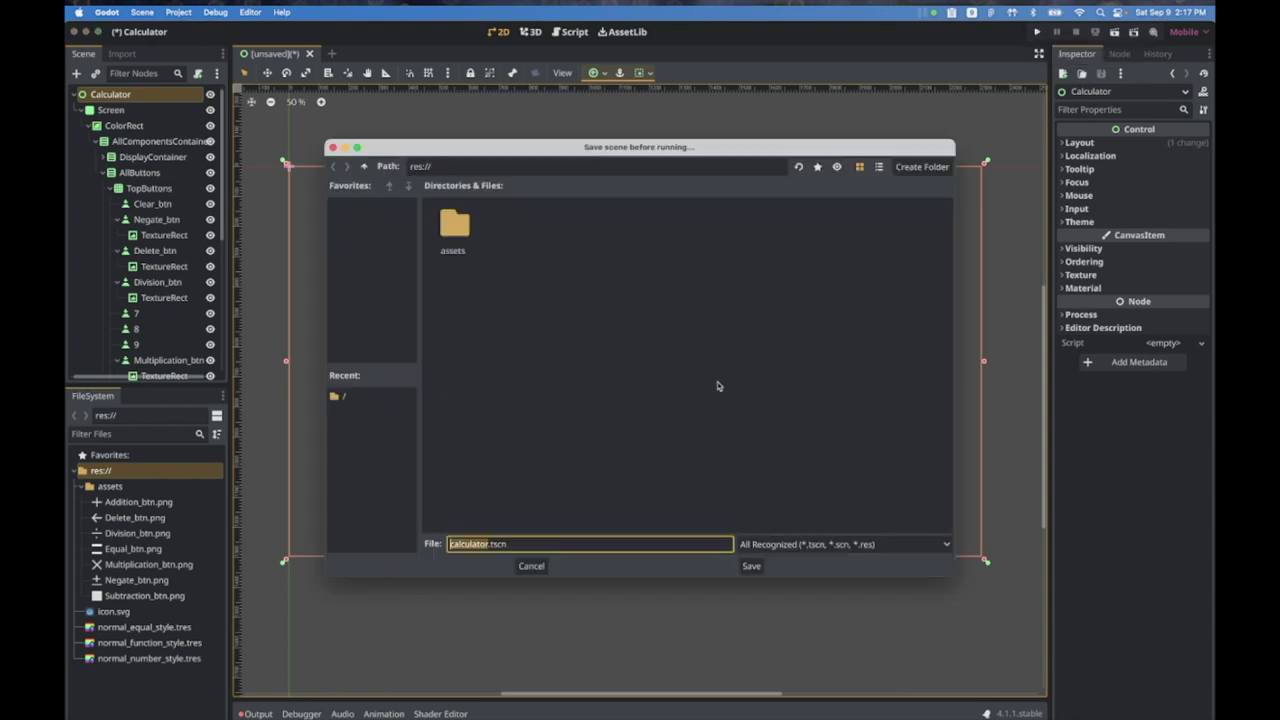
click(751, 566)
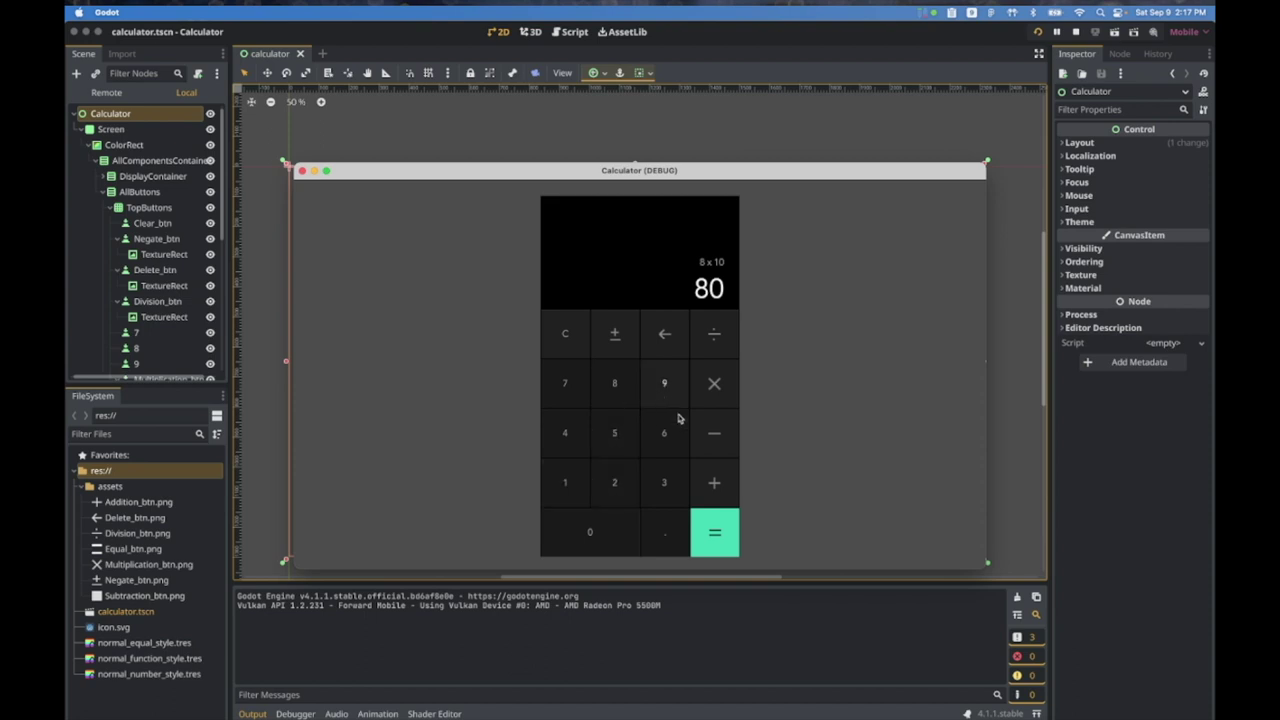
Step: Press keys 8, 4, 1, 2, 5 and 6 to check focus outlines, then close the test window
click(615, 383)
click(581, 433)
click(566, 482)
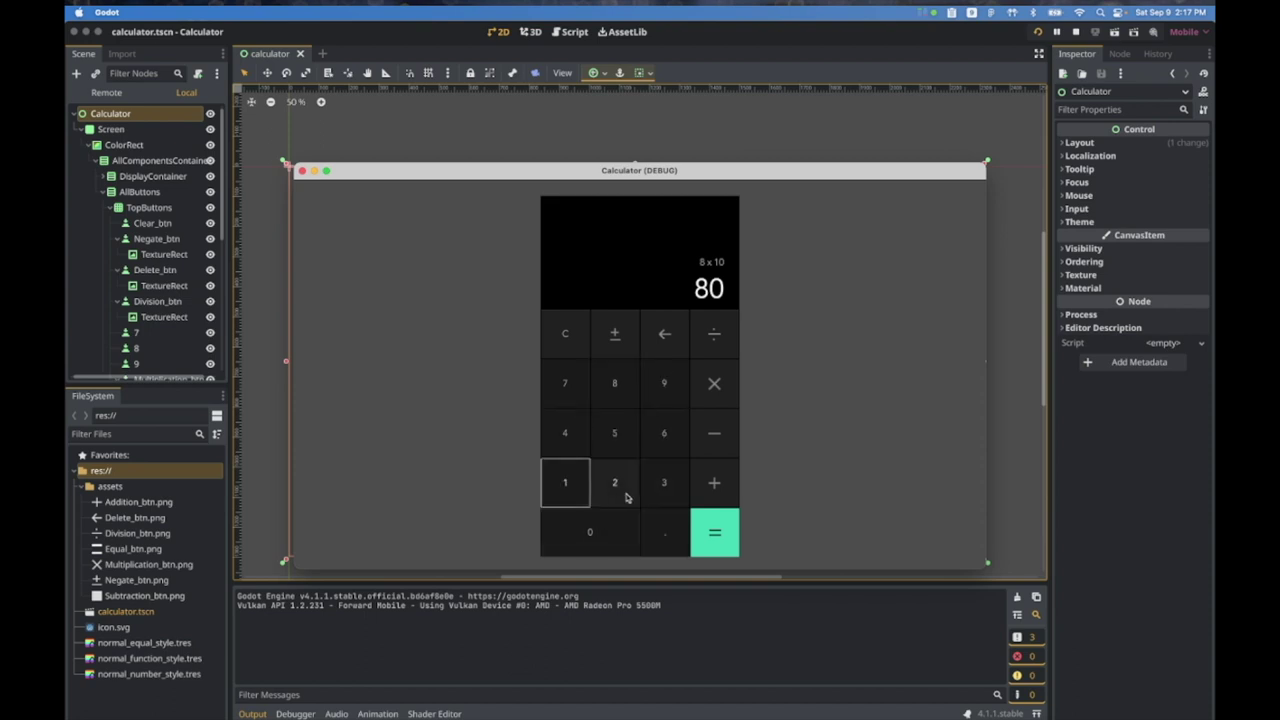
click(614, 482)
click(618, 433)
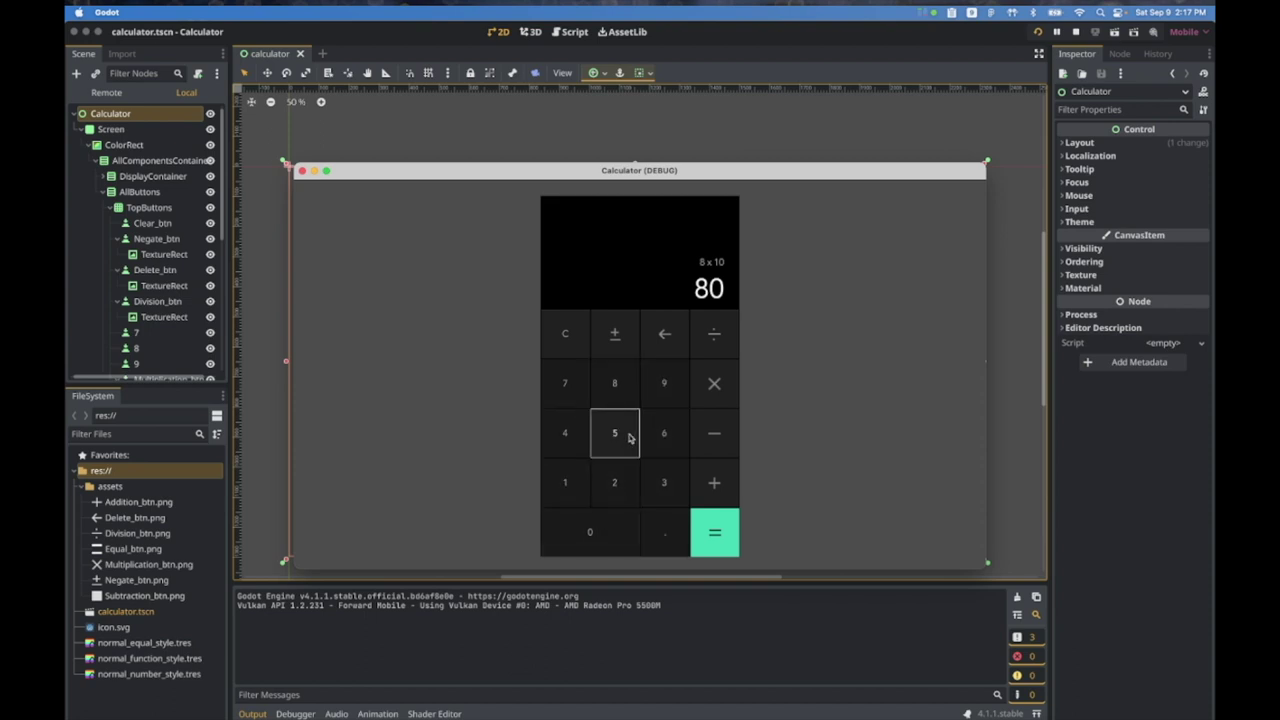
click(670, 430)
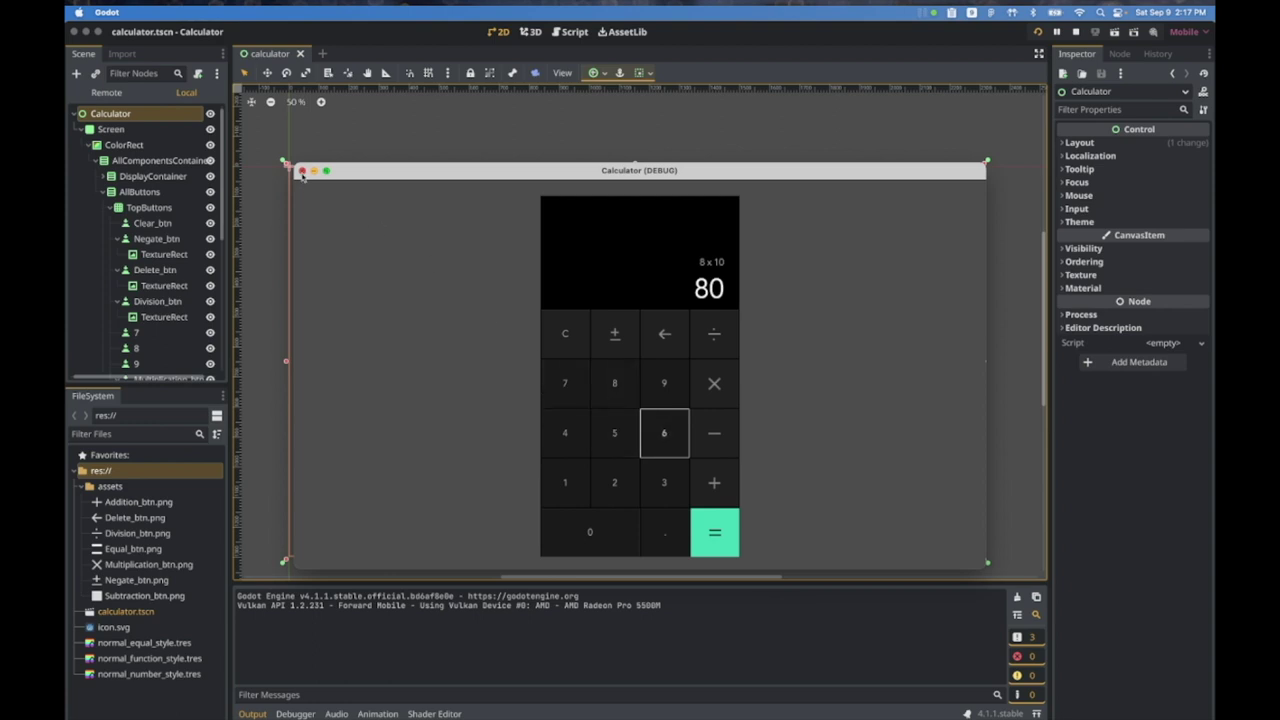
click(301, 171)
click(565, 325)
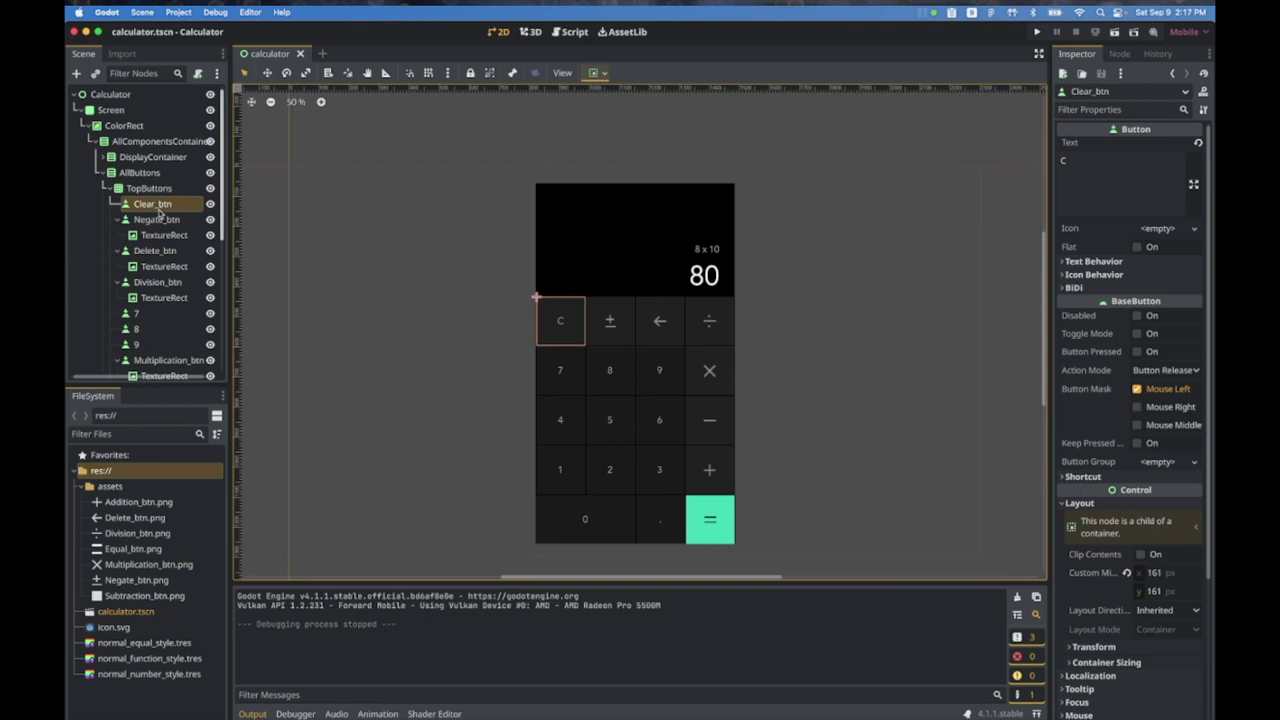
Step: Select all 19 calculator buttons together, from C through =
scroll(165, 212, down, 5)
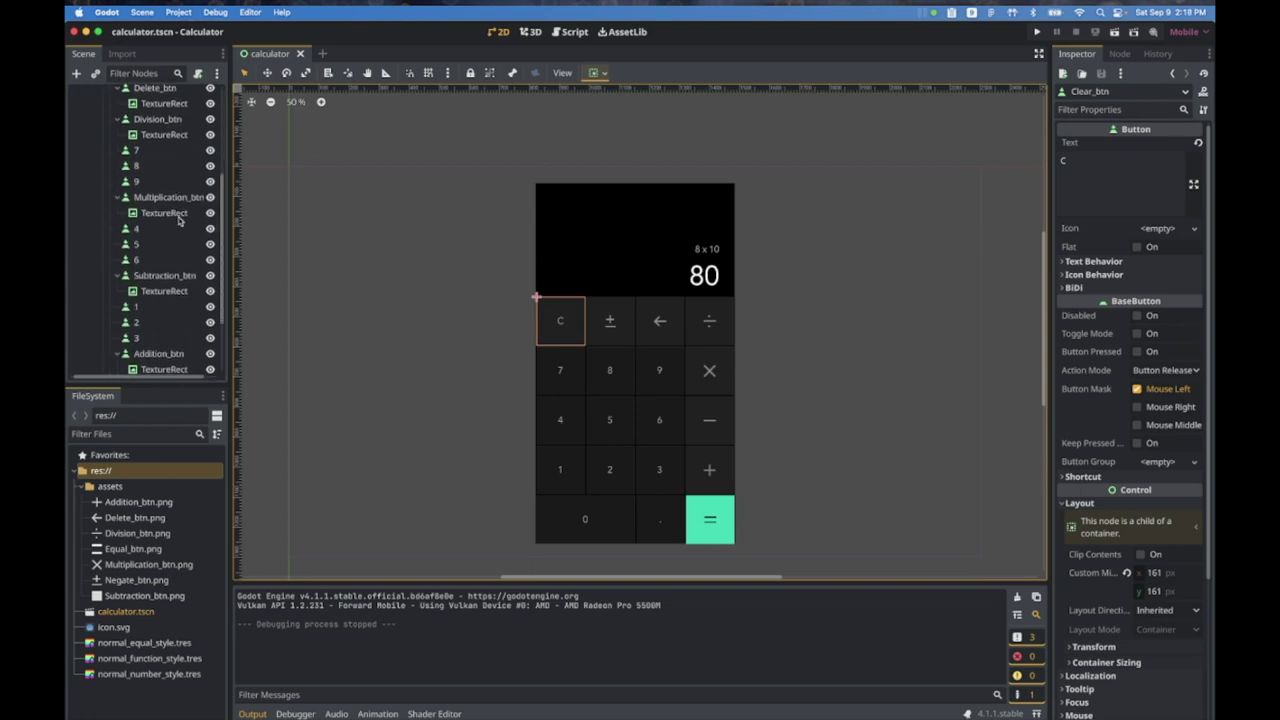
scroll(180, 220, up, 5)
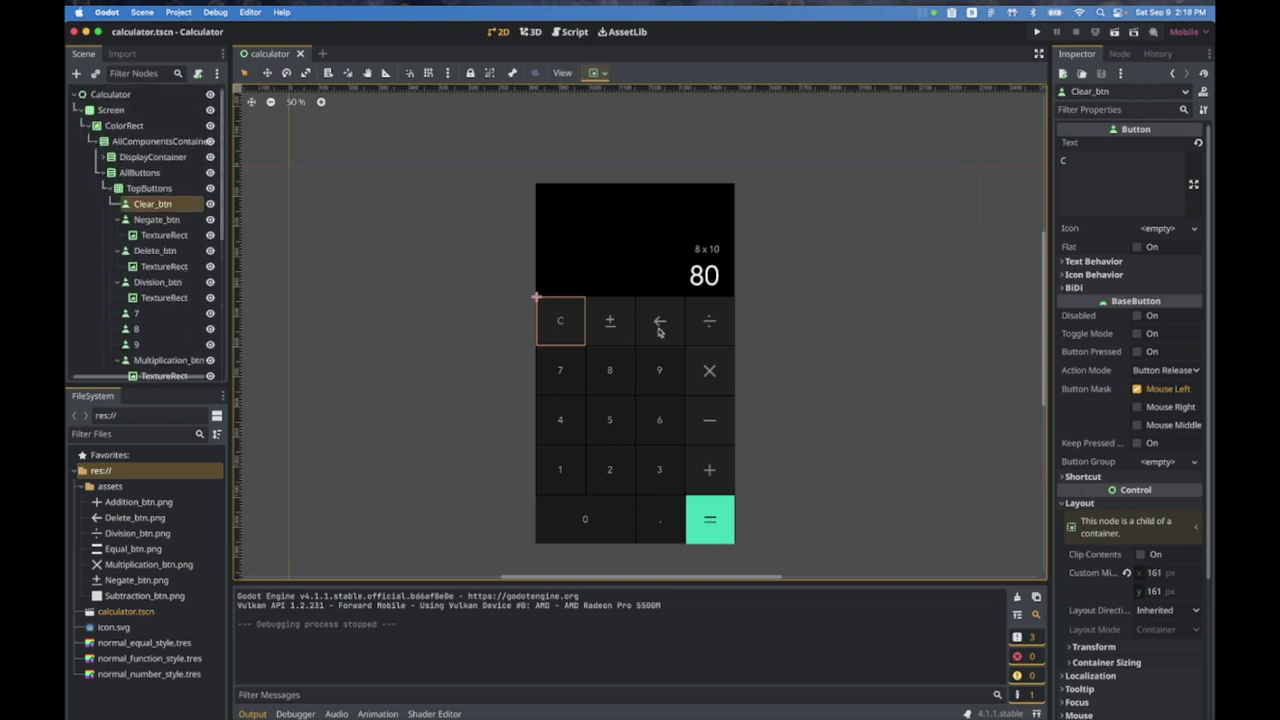
shift+click(610, 320)
shift+click(660, 320)
shift+click(709, 320)
shift+click(709, 370)
shift+click(659, 370)
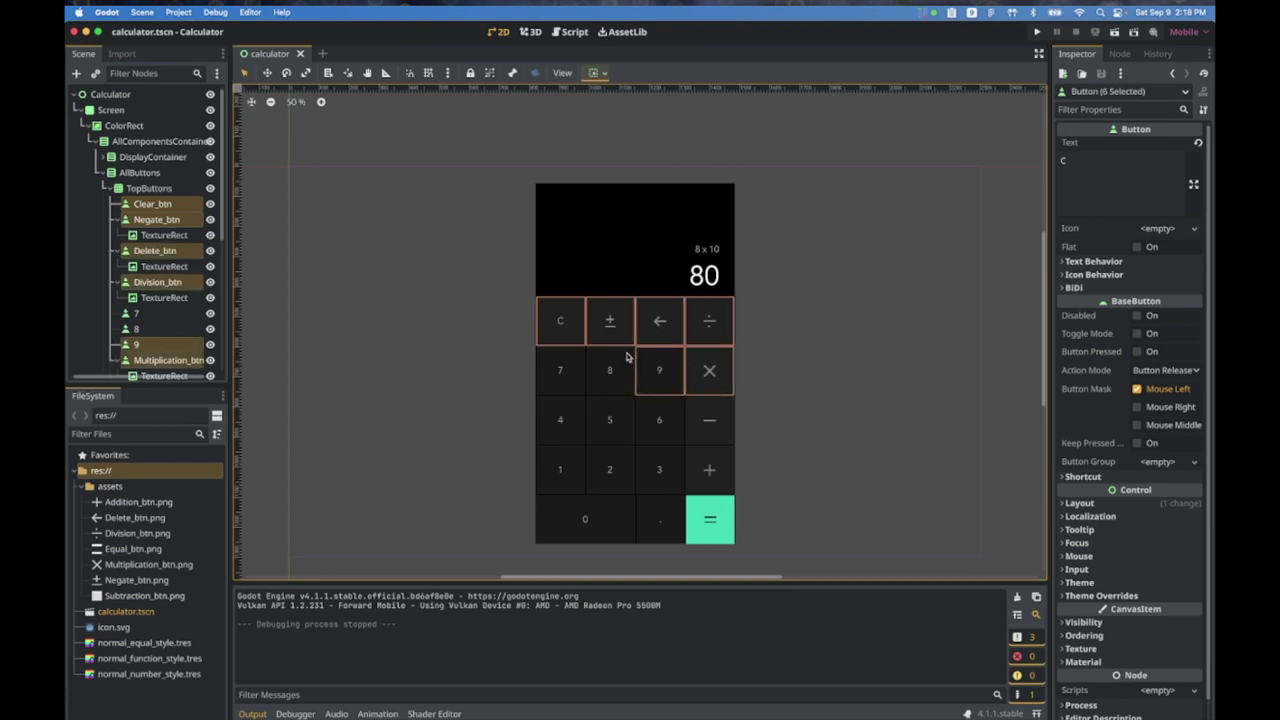
shift+click(626, 358)
shift+click(560, 370)
shift+click(560, 420)
shift+click(609, 414)
shift+click(646, 411)
shift+click(701, 415)
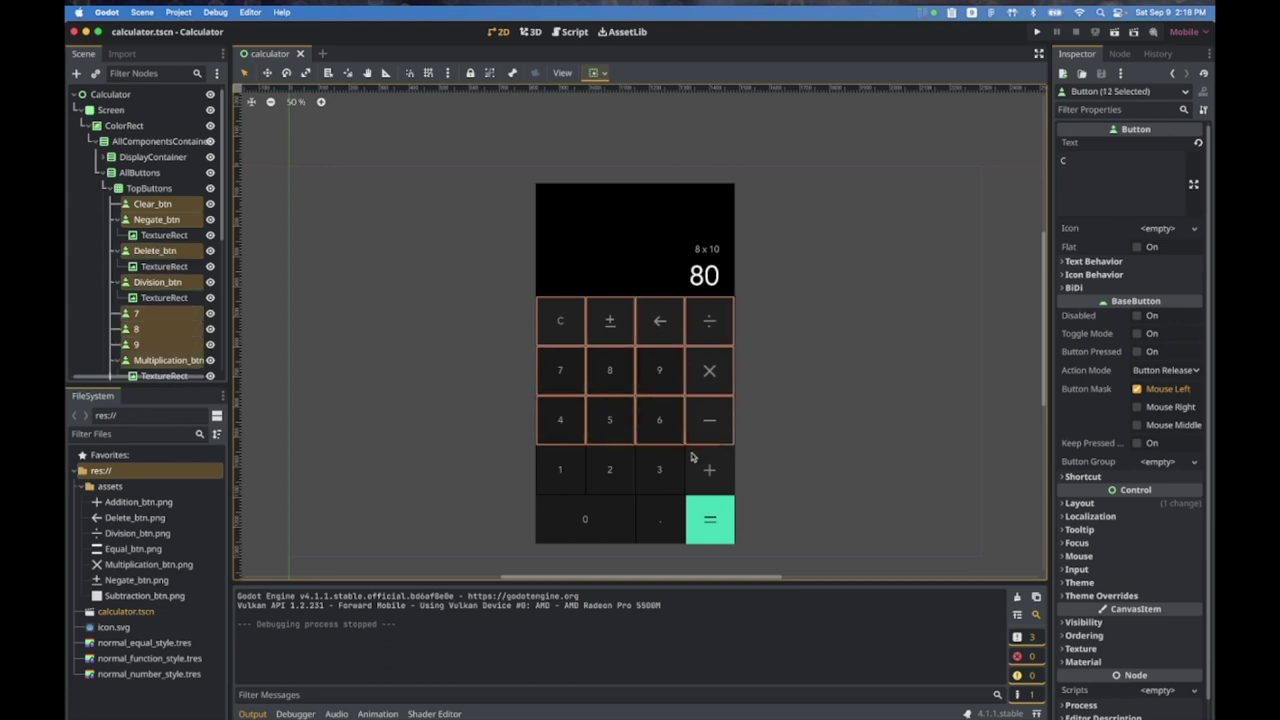
shift+click(693, 460)
shift+click(659, 460)
shift+click(609, 460)
shift+click(572, 458)
shift+click(623, 505)
shift+click(659, 508)
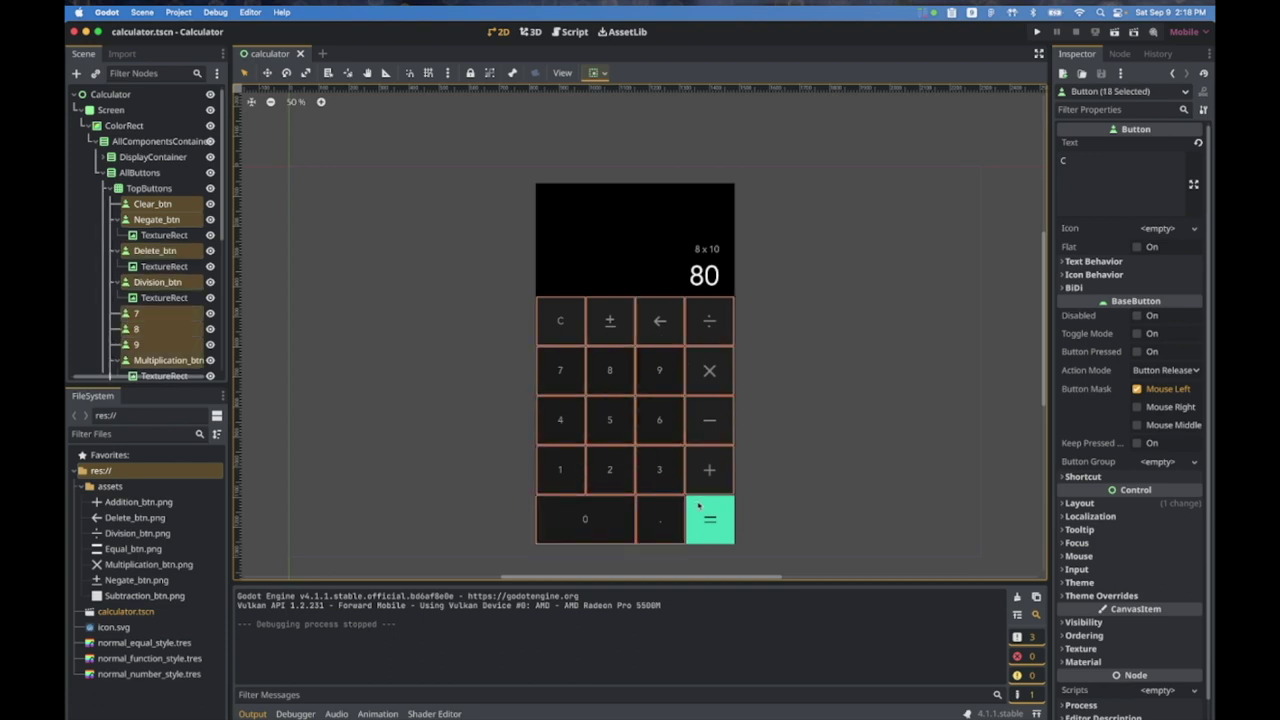
shift+click(698, 505)
Step: Give all selected buttons a new StyleBoxEmpty Focus style and save the scene
click(1110, 596)
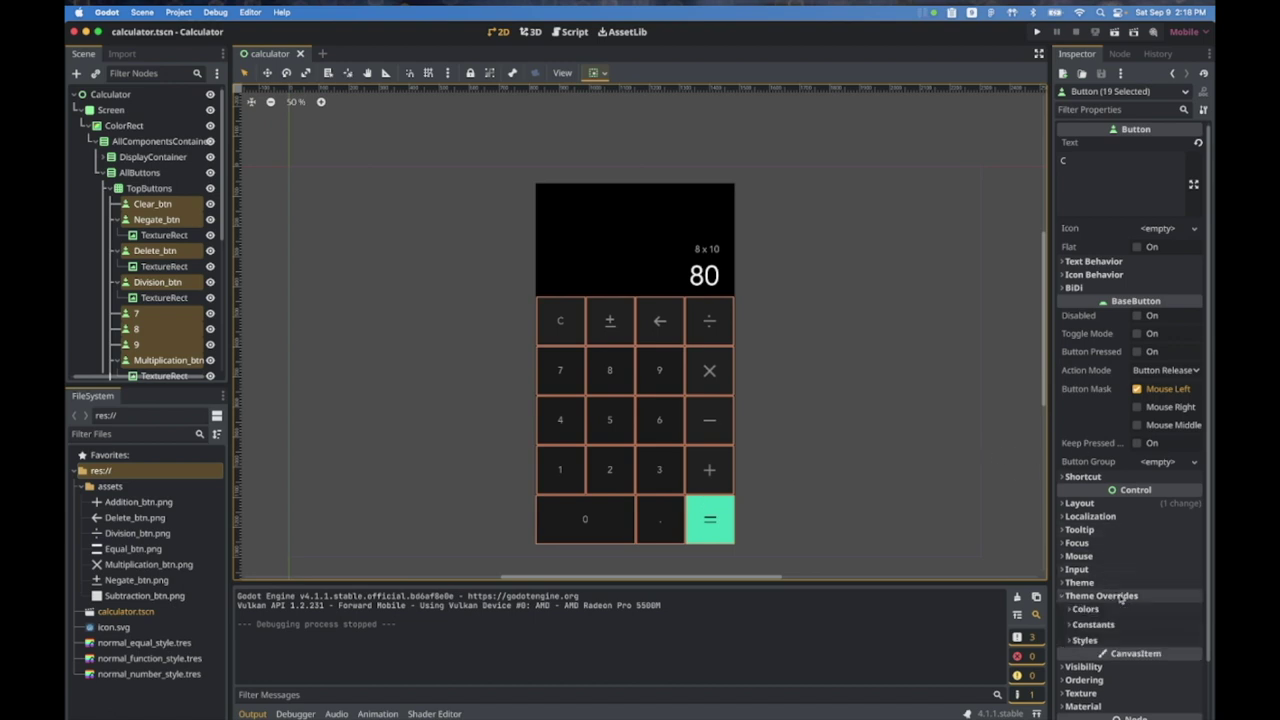
scroll(1118, 598, down, 2)
click(1095, 580)
scroll(1105, 565, down, 3)
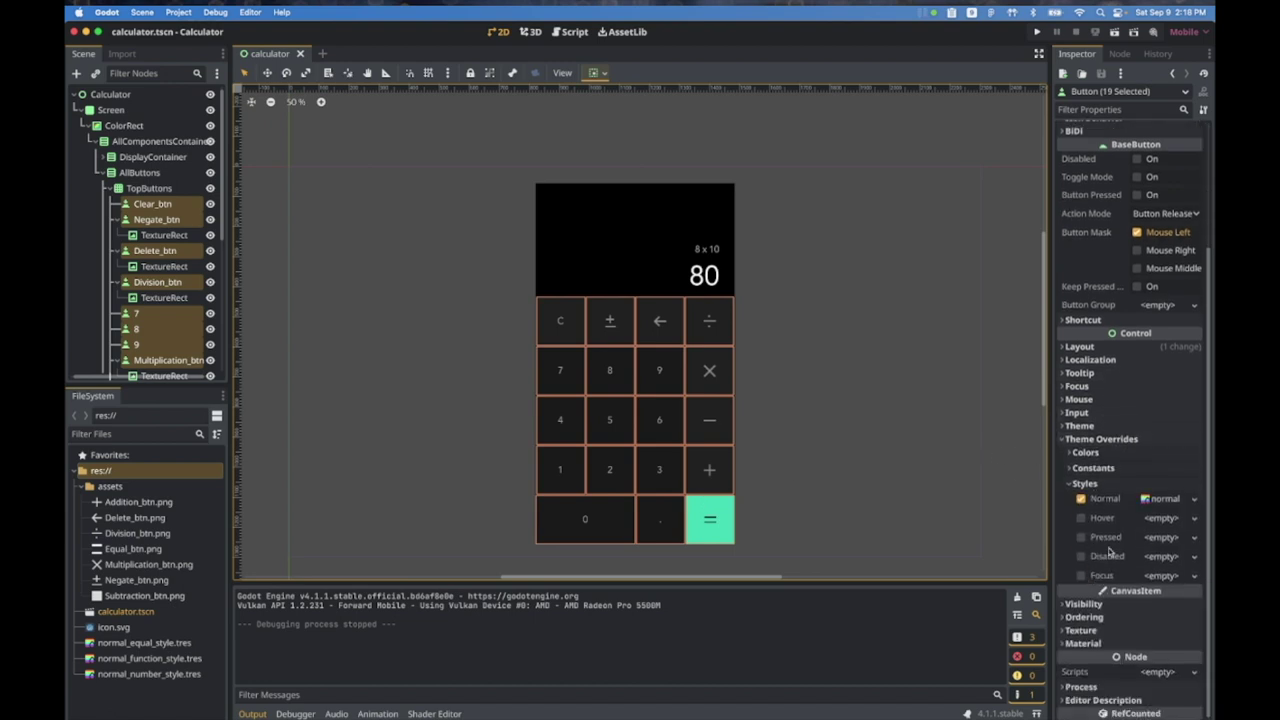
click(1195, 577)
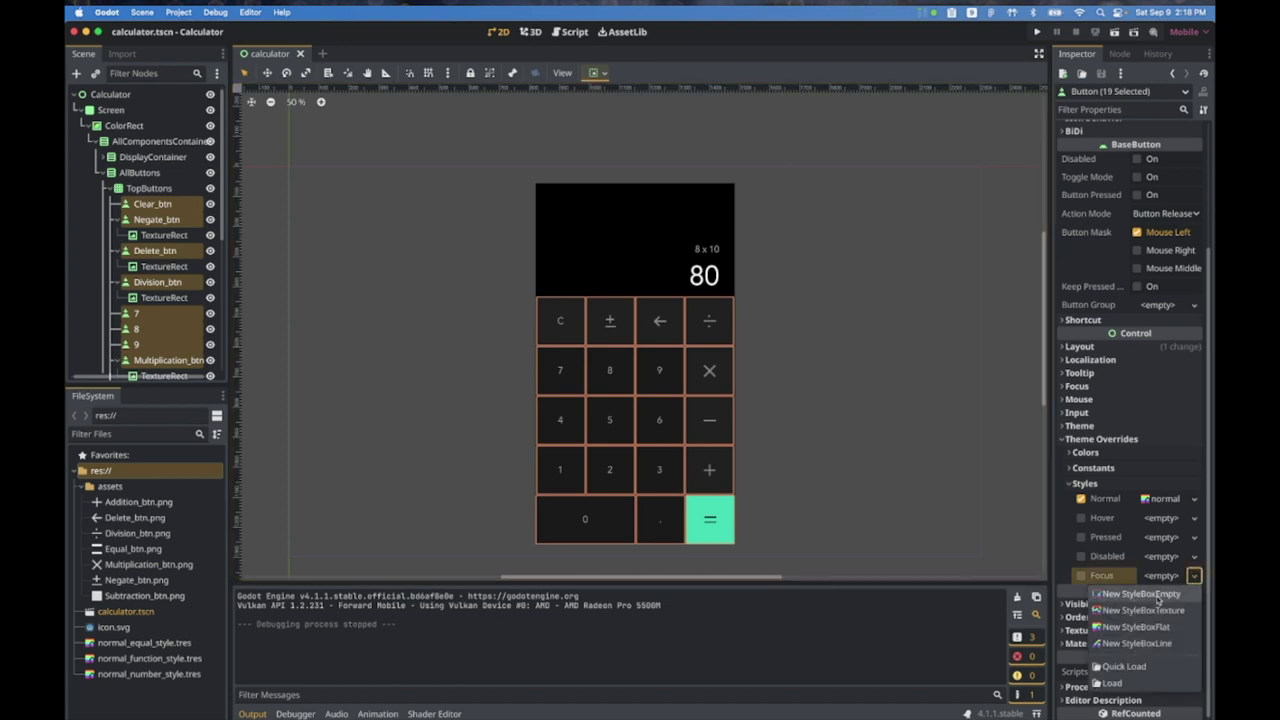
click(1158, 594)
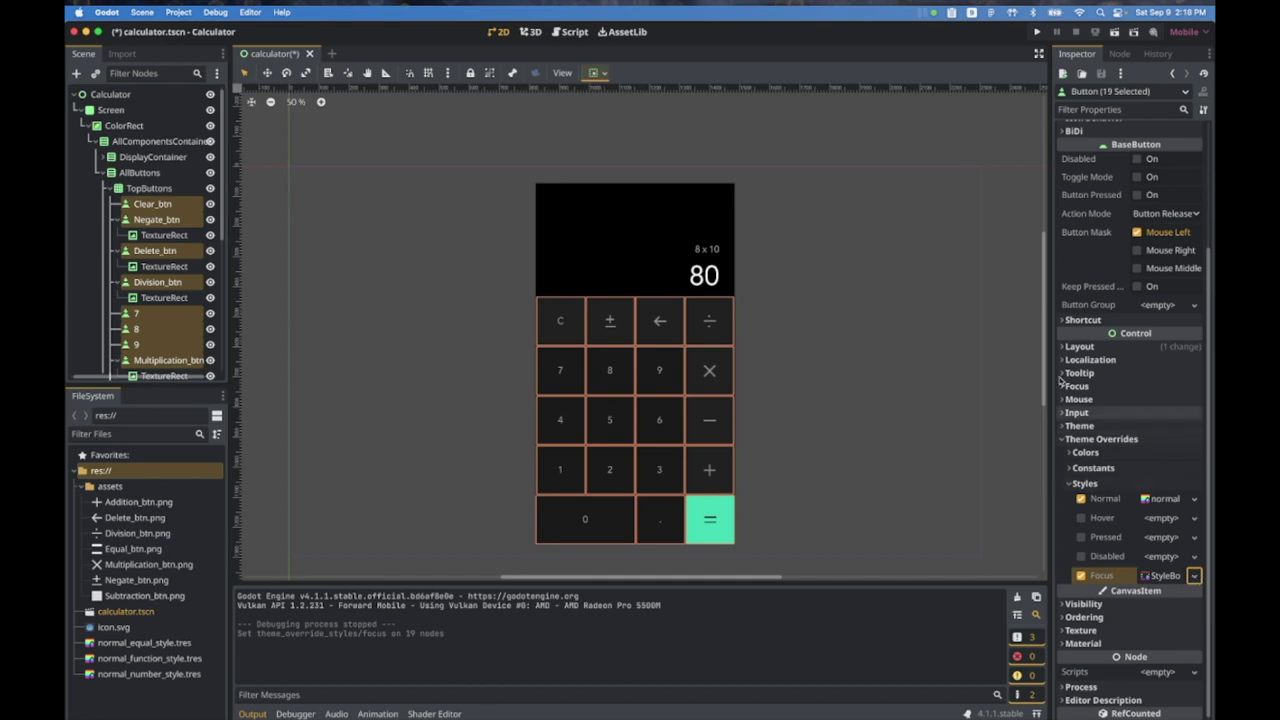
click(1037, 33)
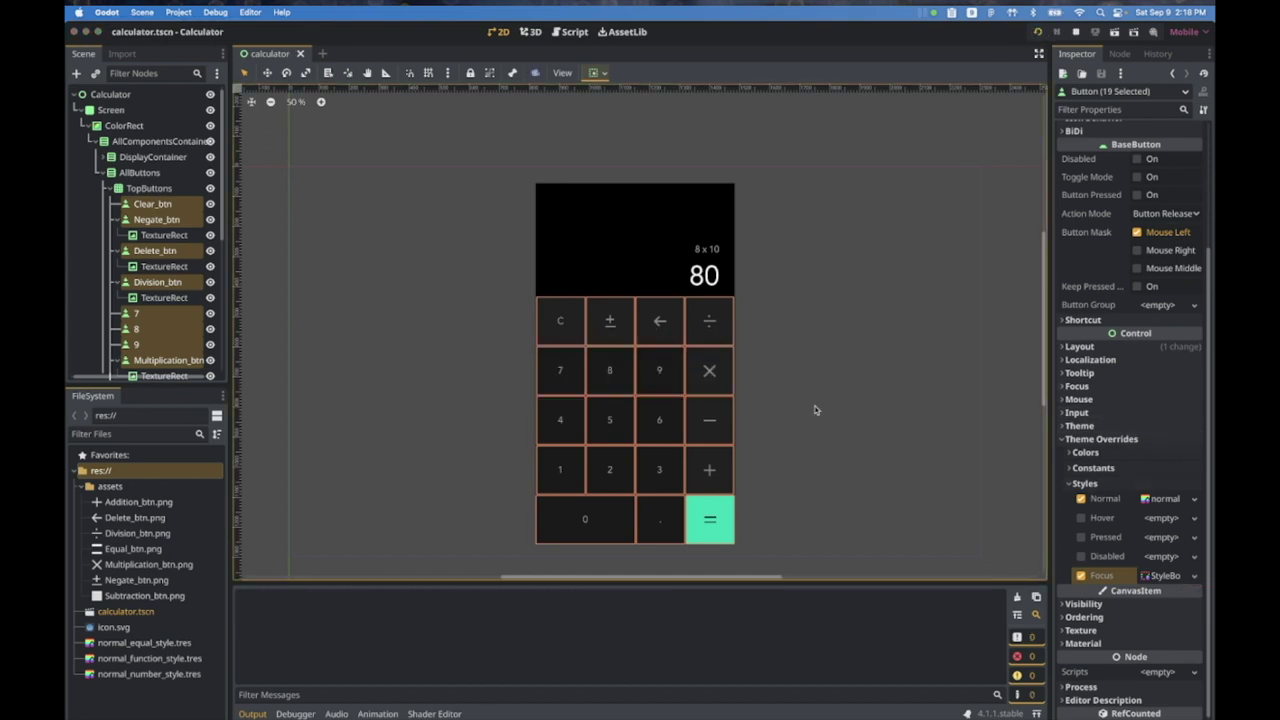
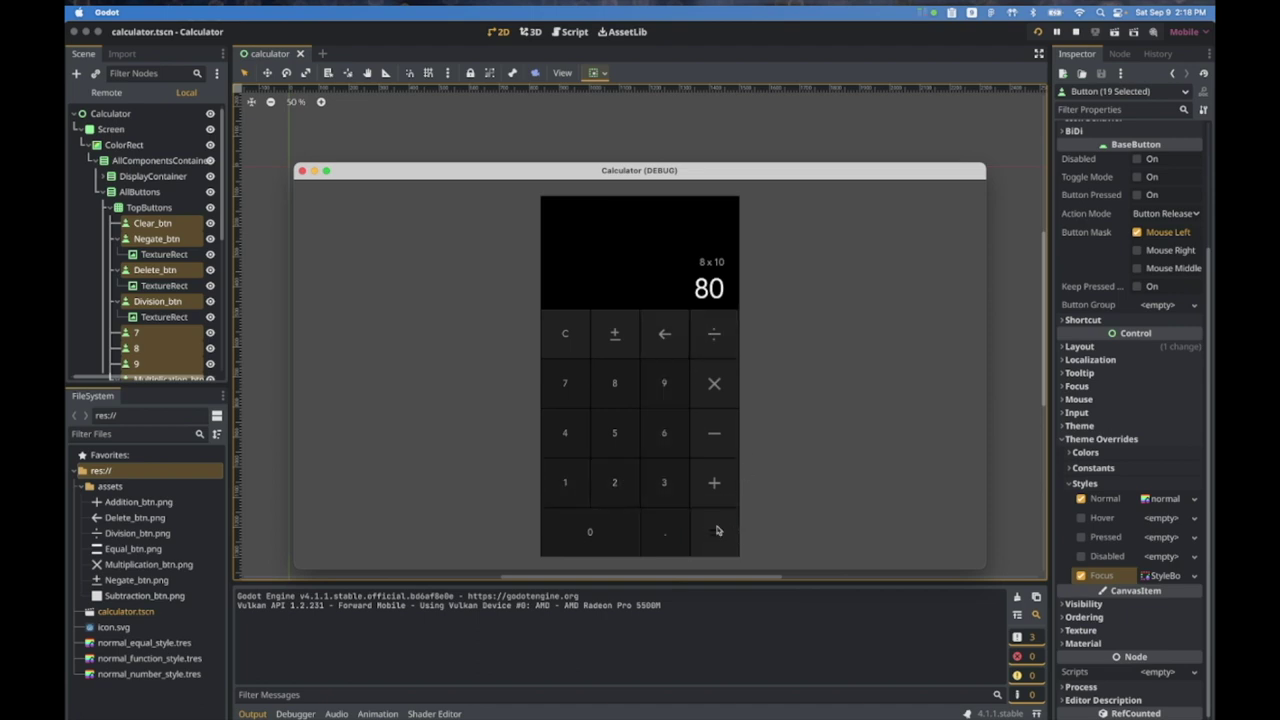
Step: Stop the running calculator and select Equal_btn to edit its styles
click(302, 171)
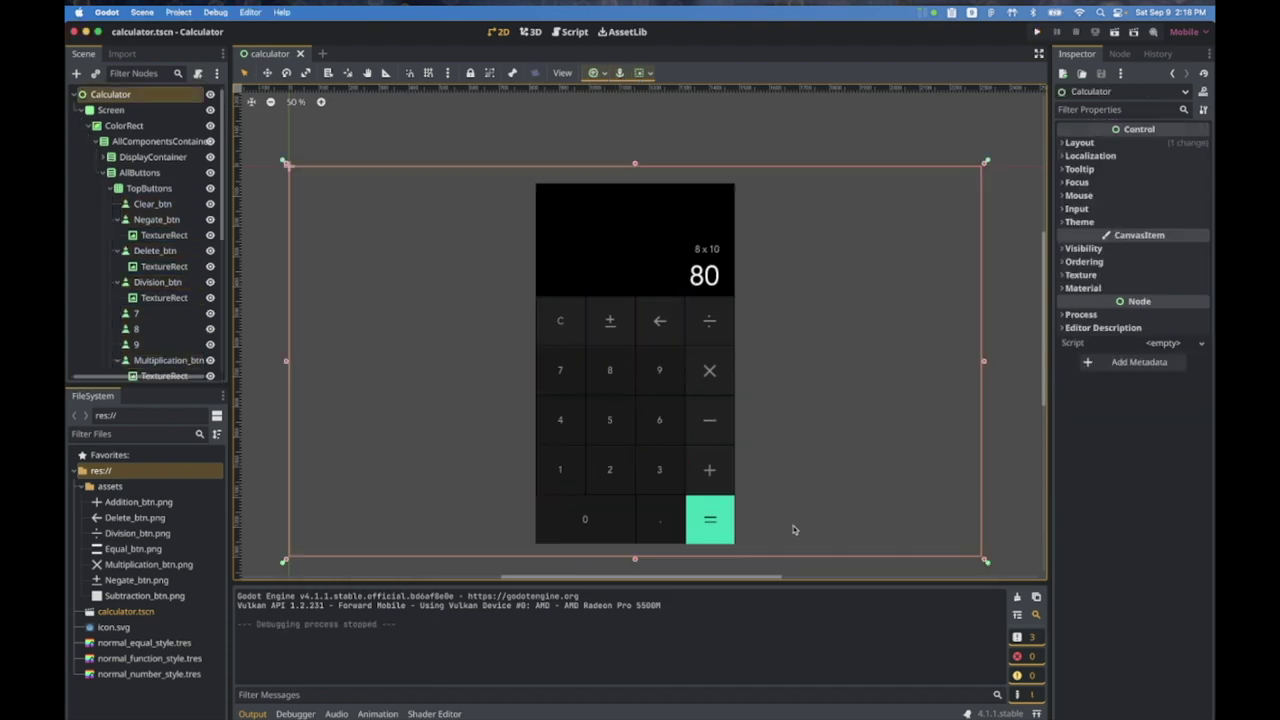
click(721, 508)
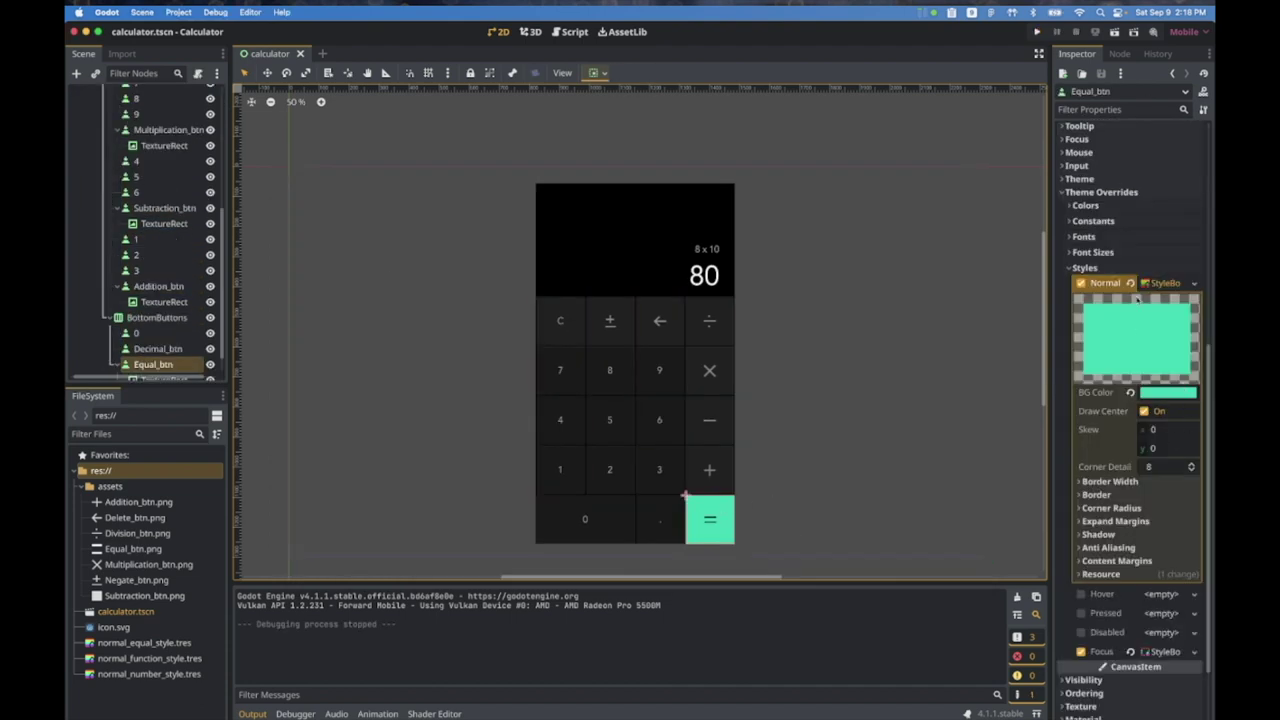
click(1194, 284)
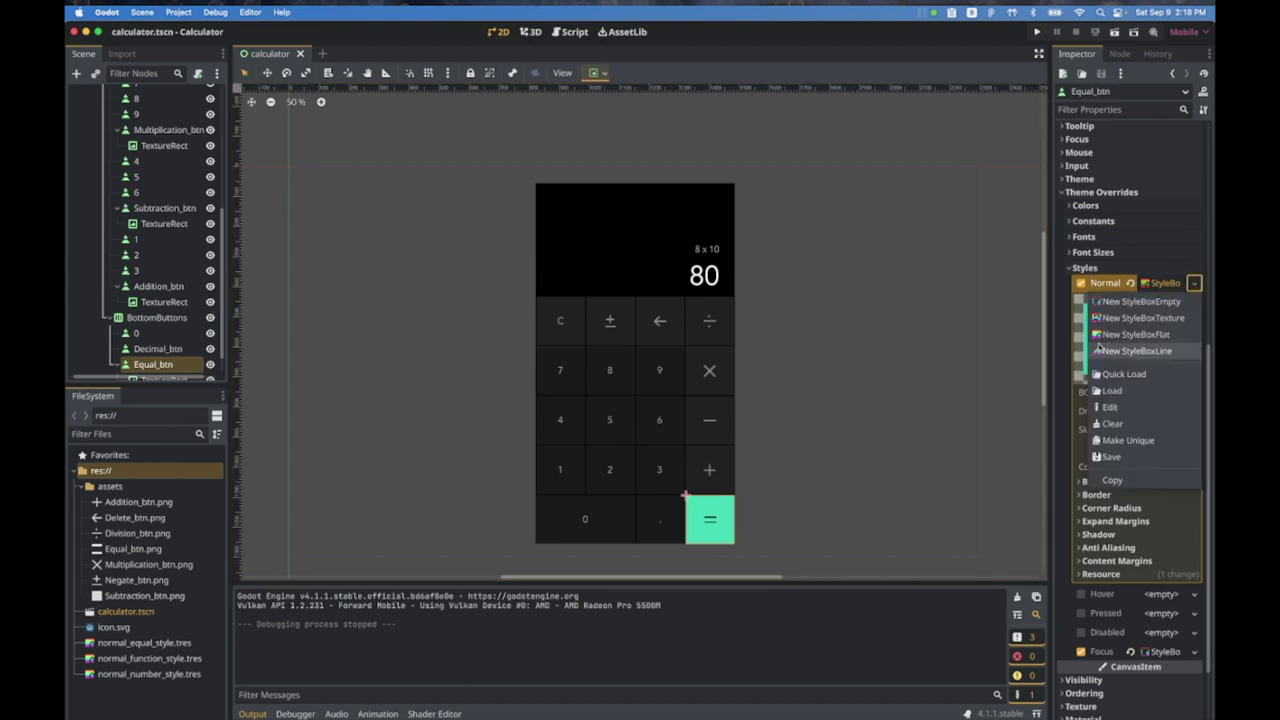
click(1064, 323)
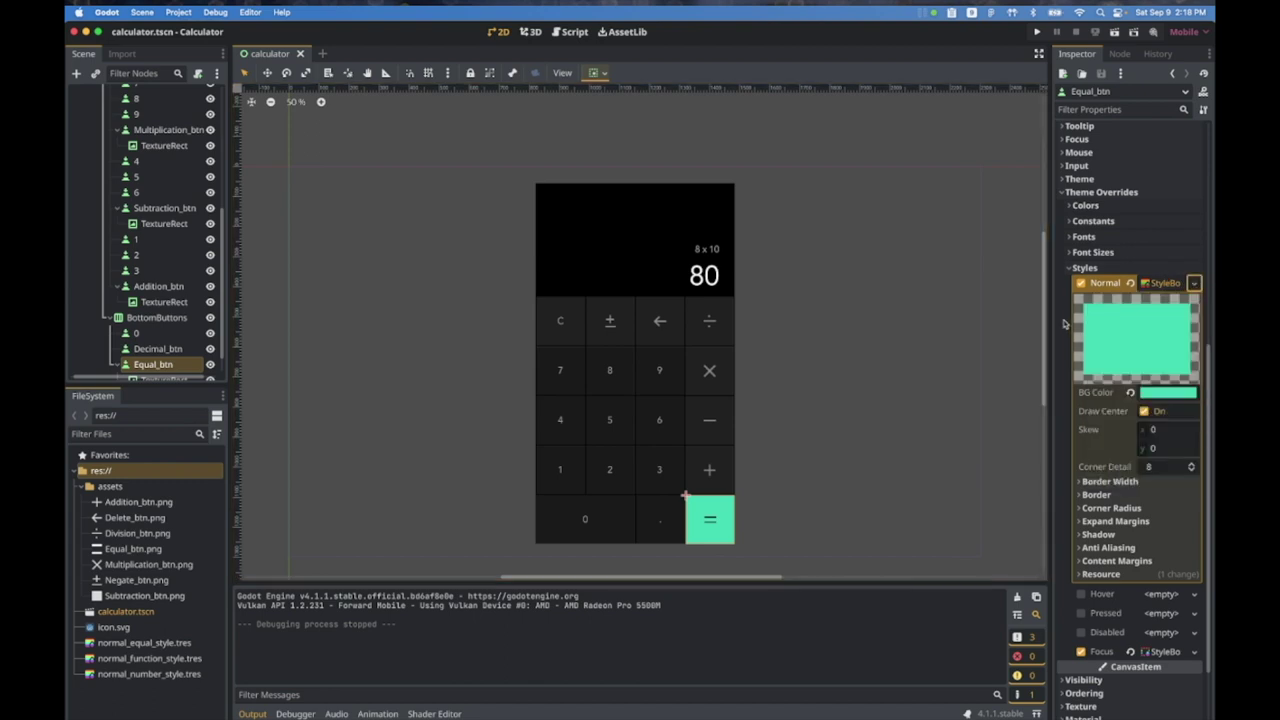
Step: Save the Normal style as normal_equal_style.tres, confirming the overwrite
click(1194, 284)
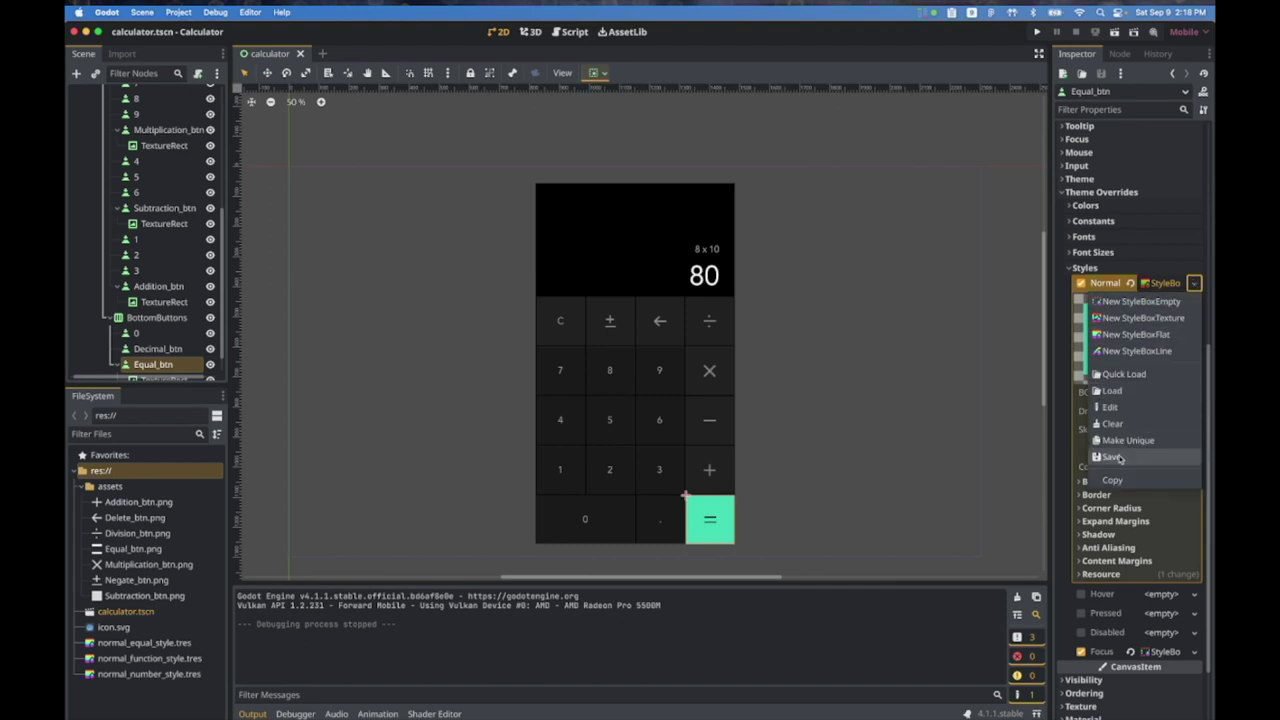
click(1113, 457)
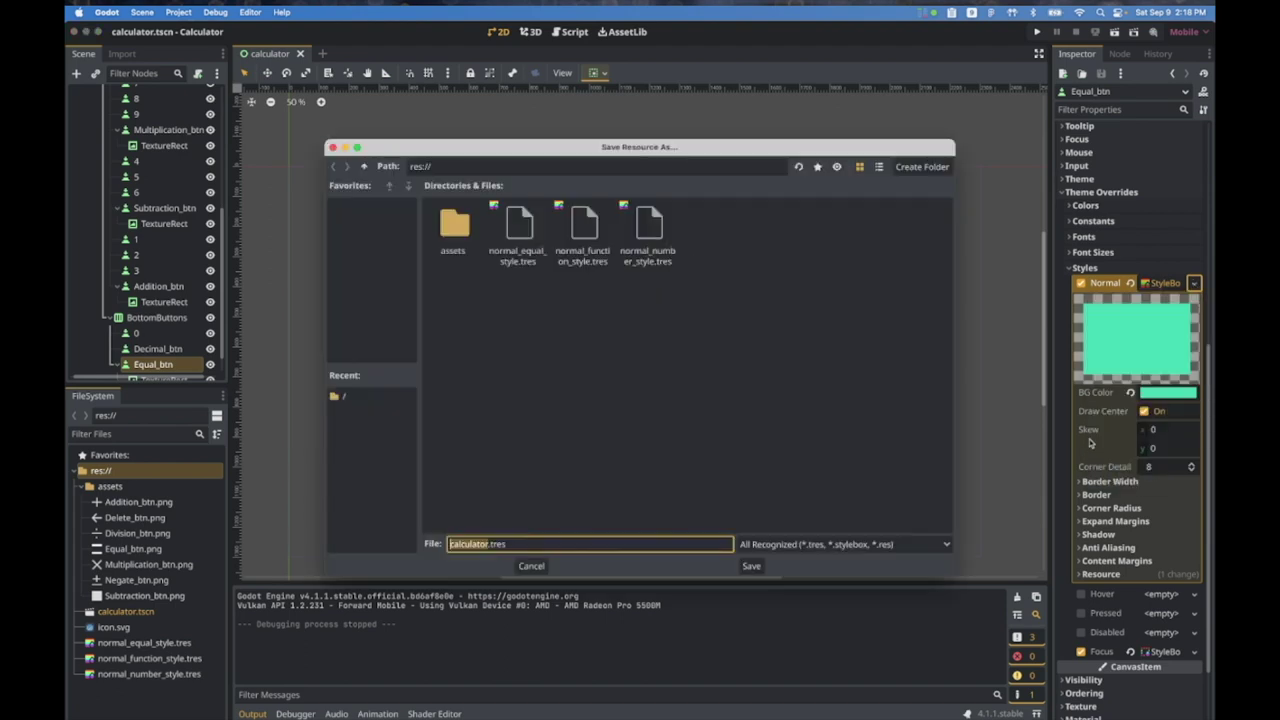
click(518, 231)
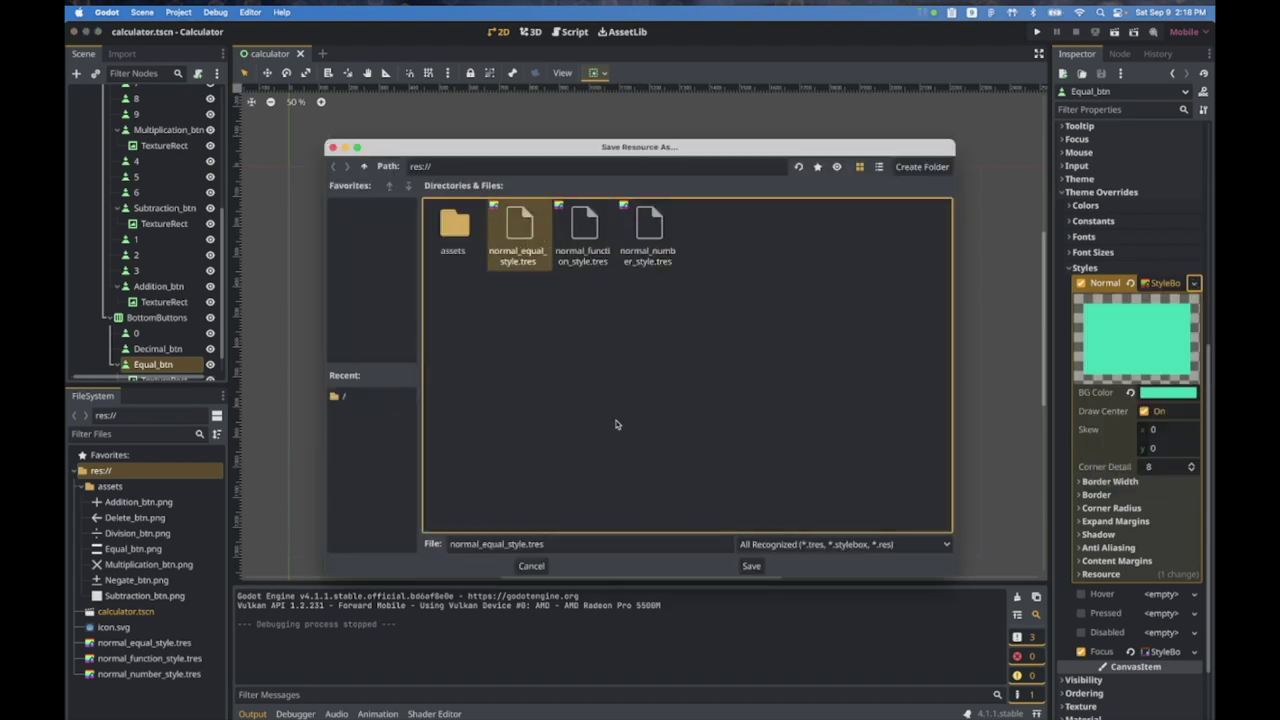
click(751, 566)
click(682, 383)
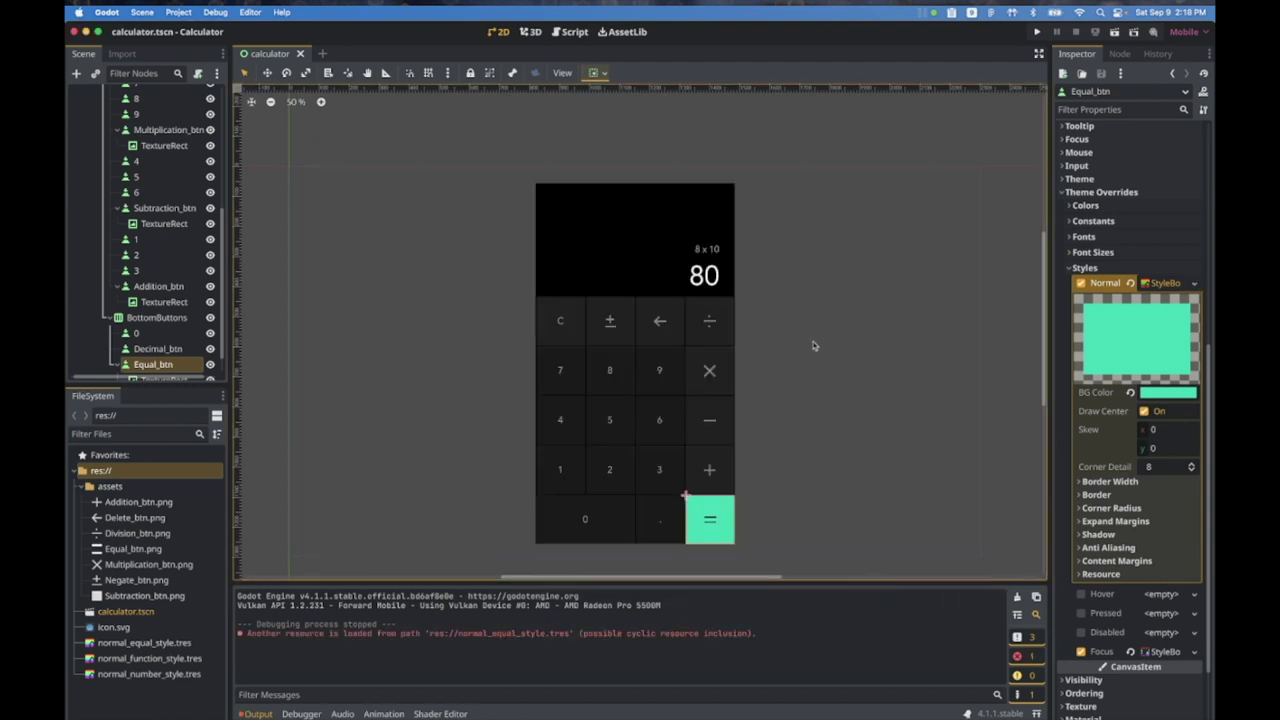
click(1194, 283)
click(1065, 530)
Step: Quick Load normal_equal_style.tres as the Pressed style and lighten its background to mint a2fce3
scroll(1065, 530, down, 2)
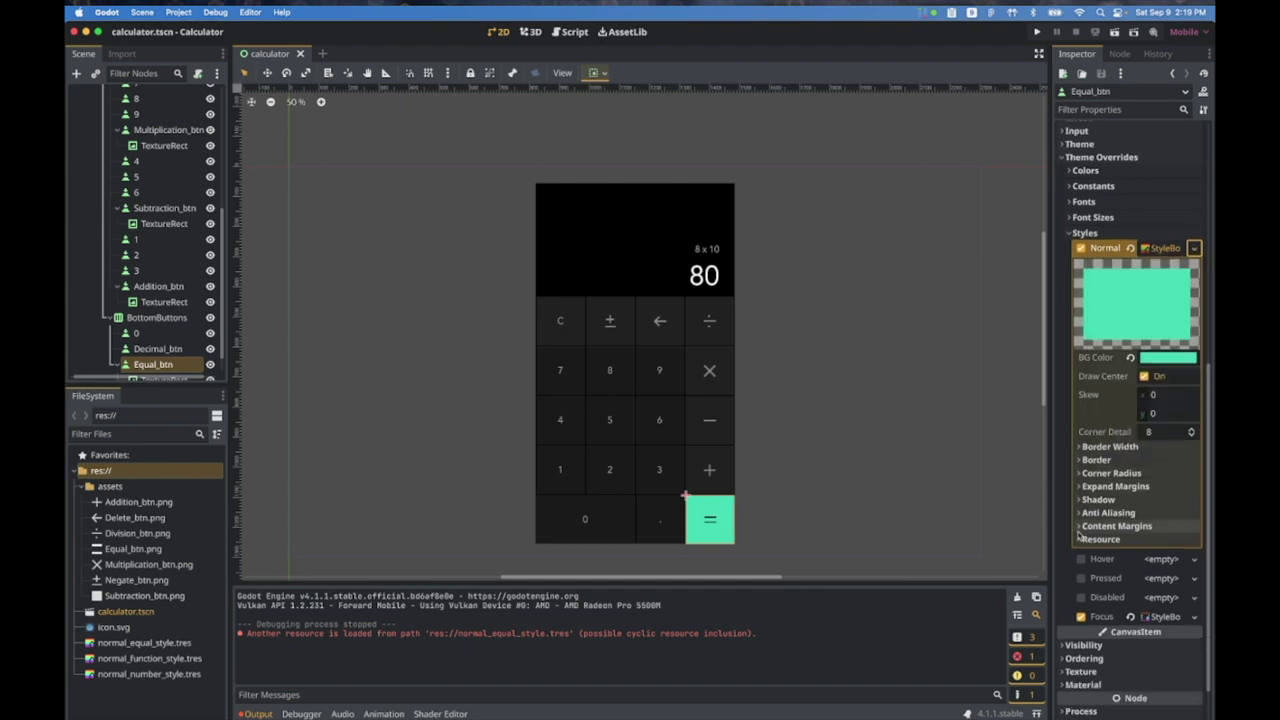
click(1194, 578)
click(1124, 670)
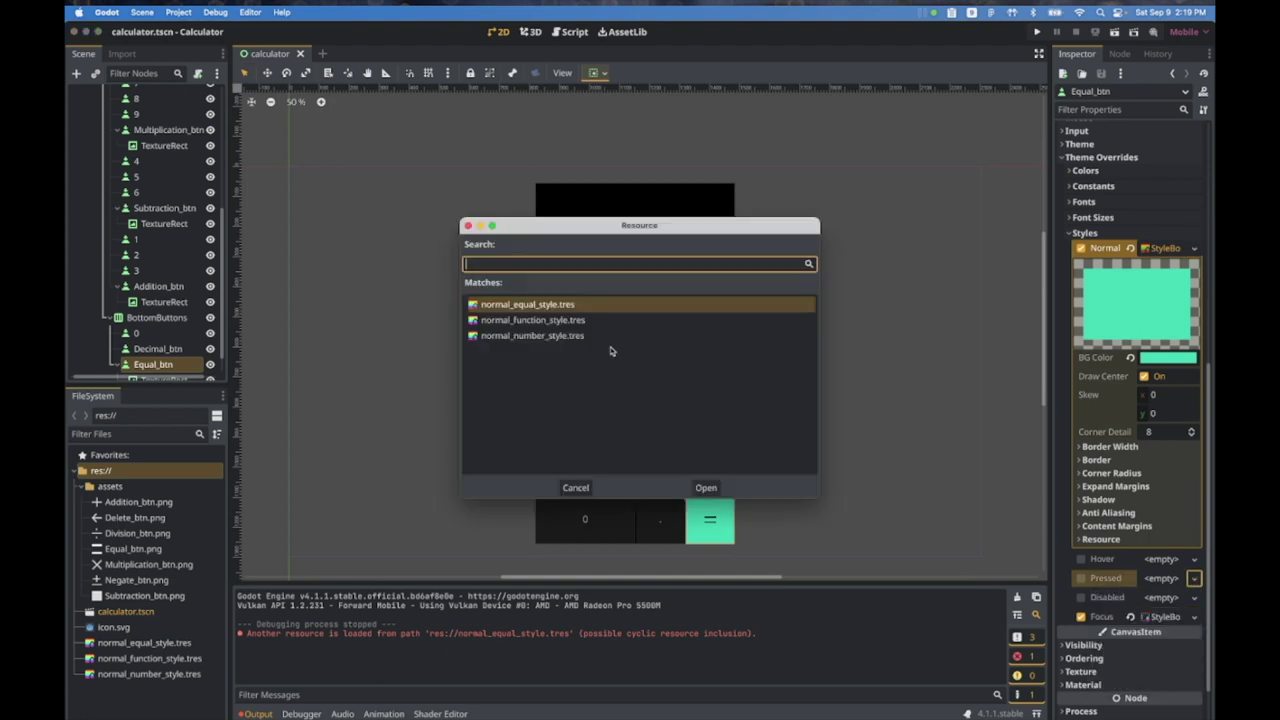
double_click(556, 319)
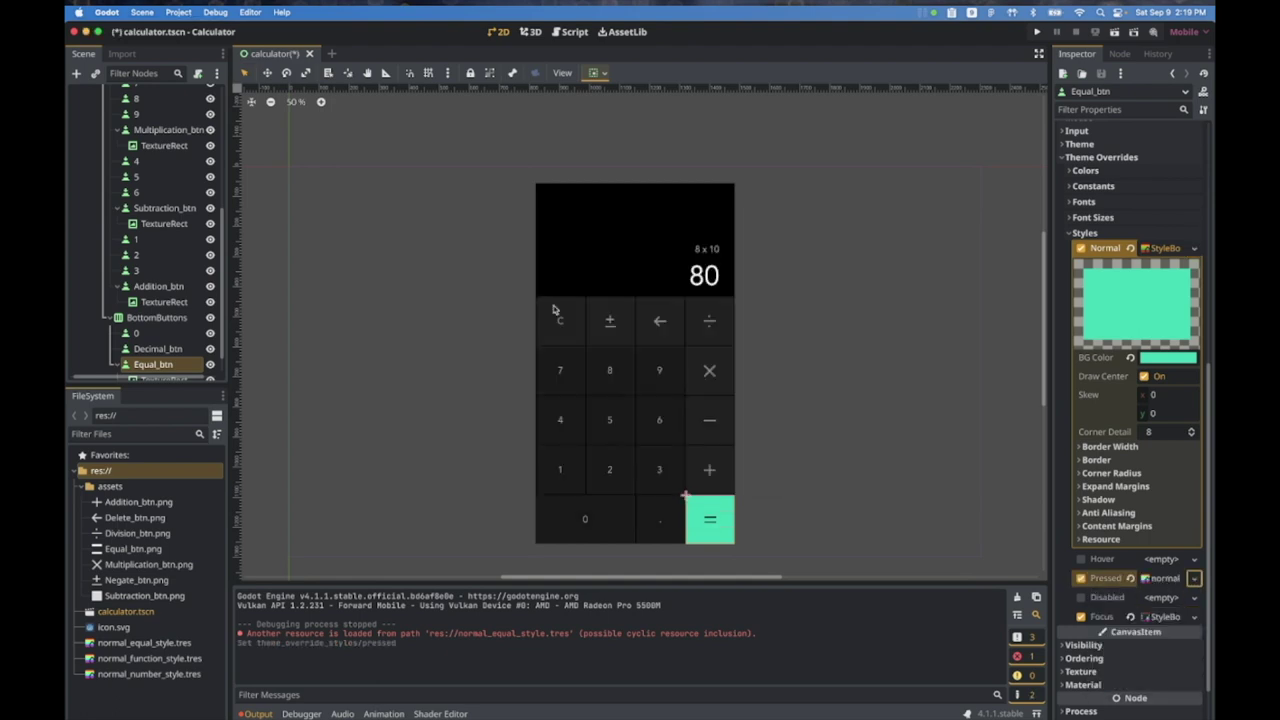
click(1163, 578)
click(1161, 690)
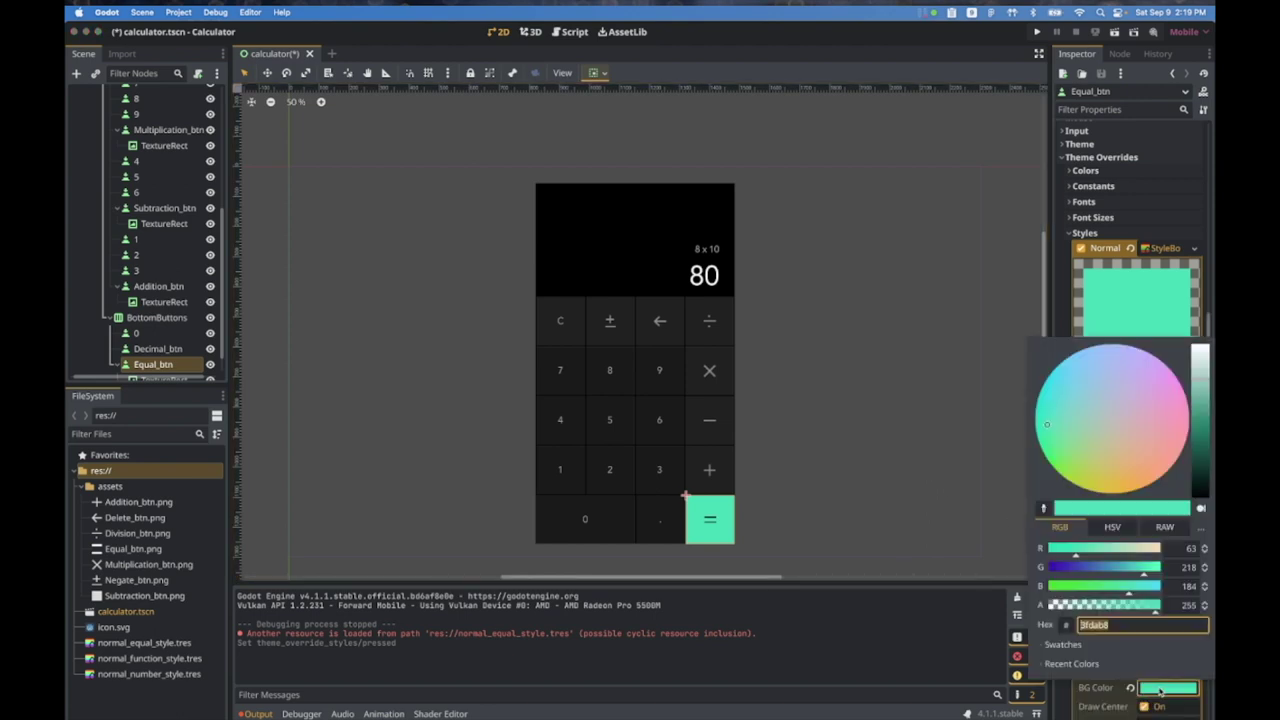
drag(1204, 373, 1203, 359)
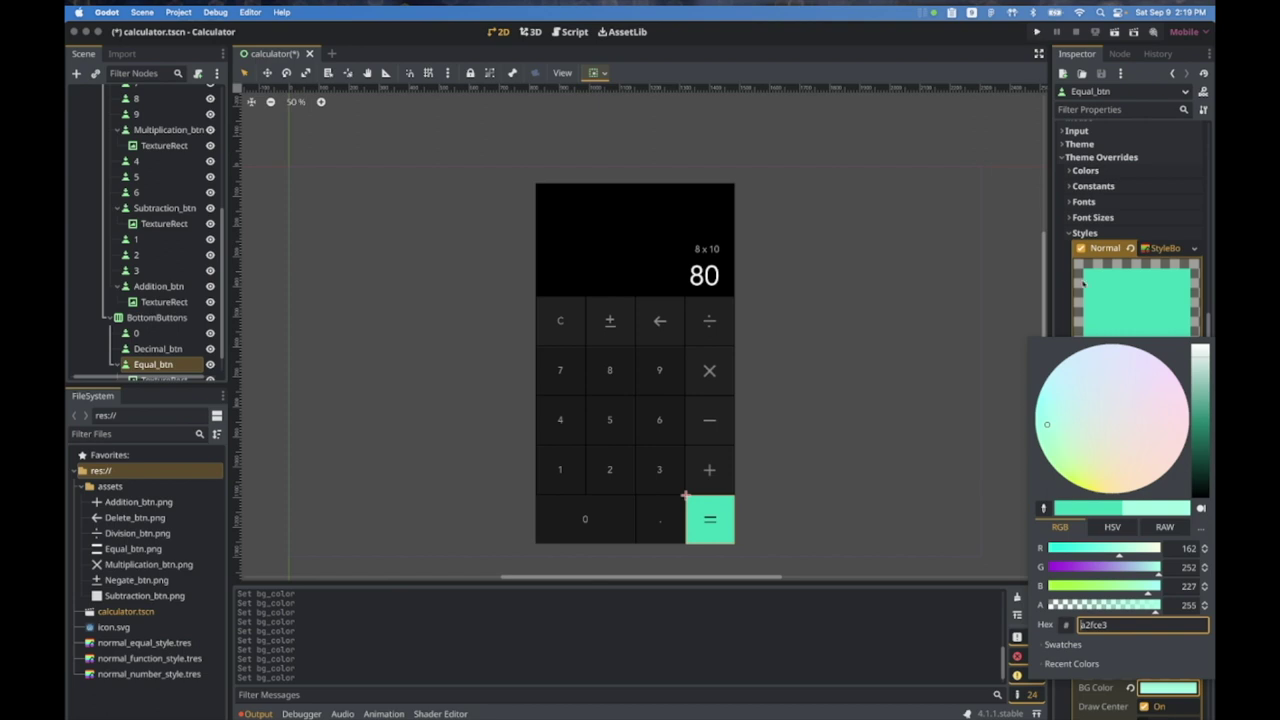
Step: Run the calculator and press the equal button to check its pressed look
click(1039, 34)
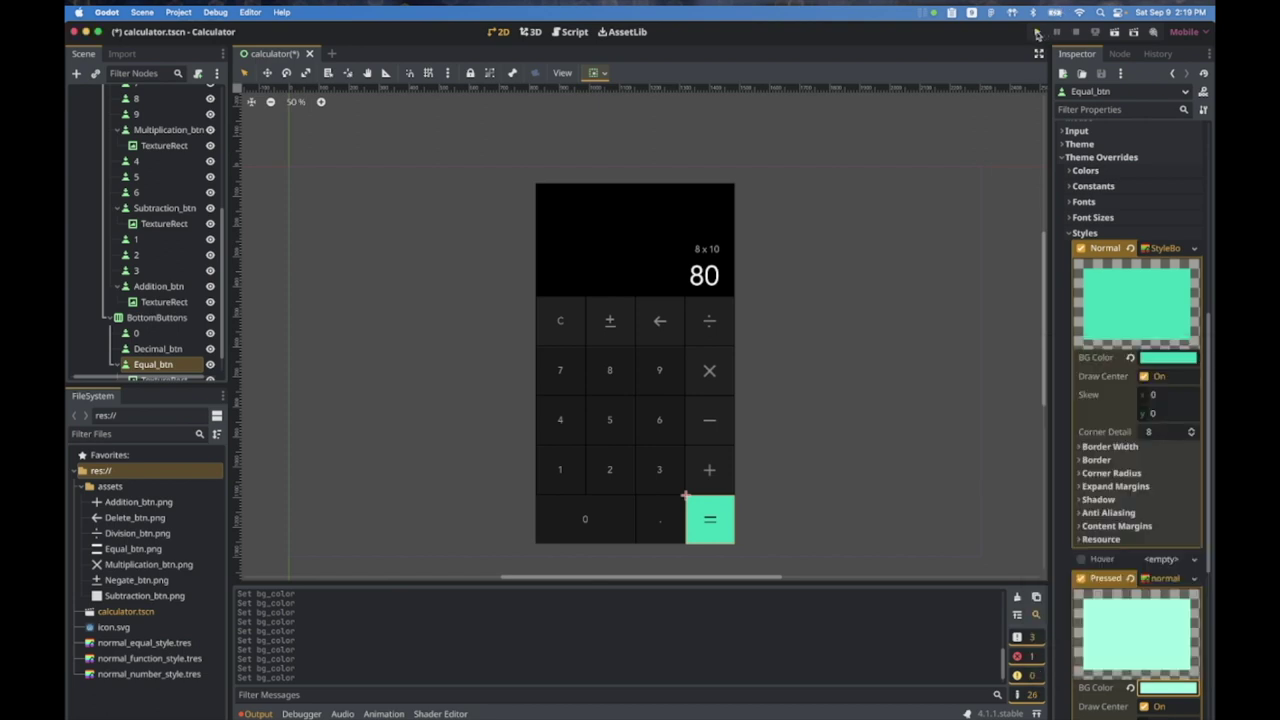
click(1037, 34)
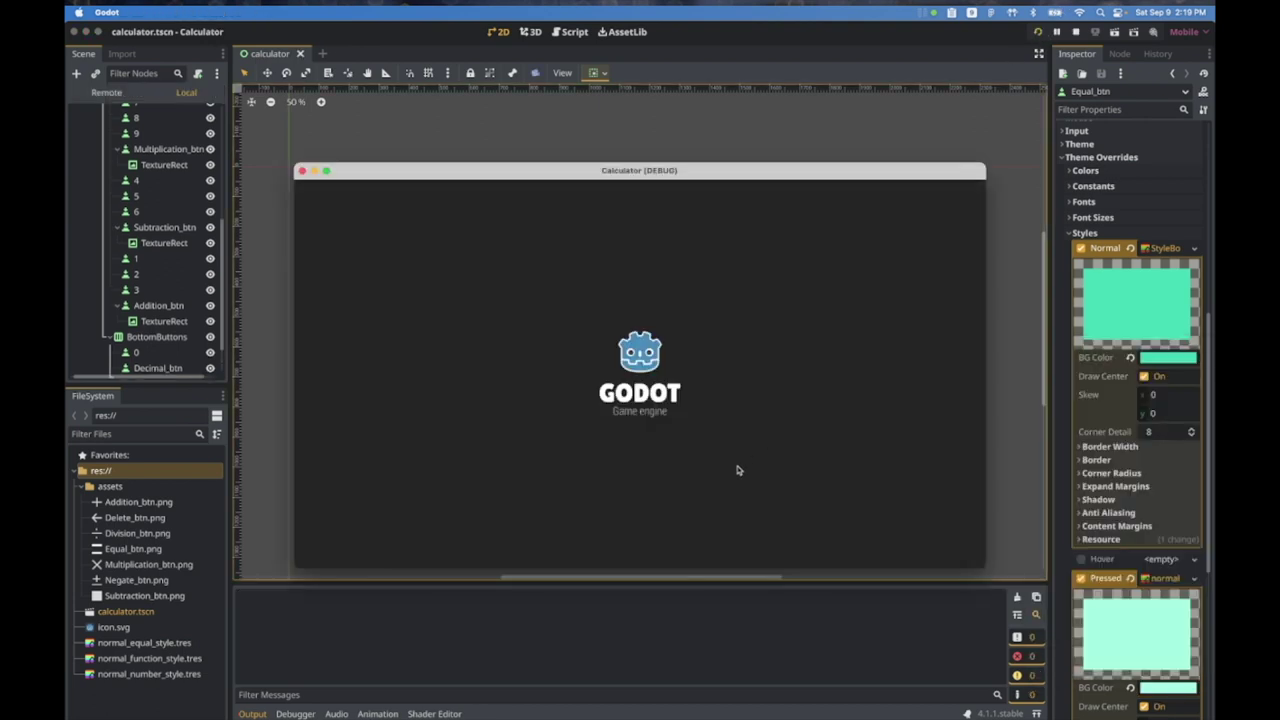
click(728, 522)
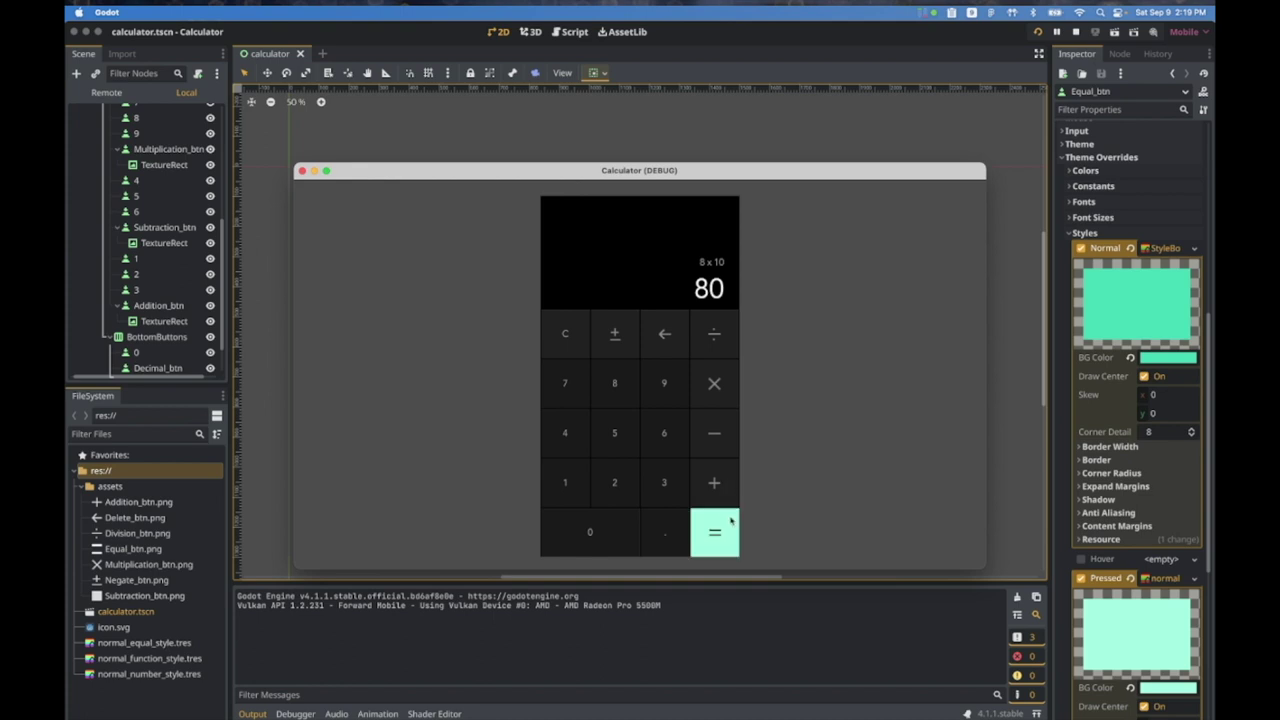
click(735, 525)
Step: Stop the calculator and darken the style background to deep green 186151
click(302, 170)
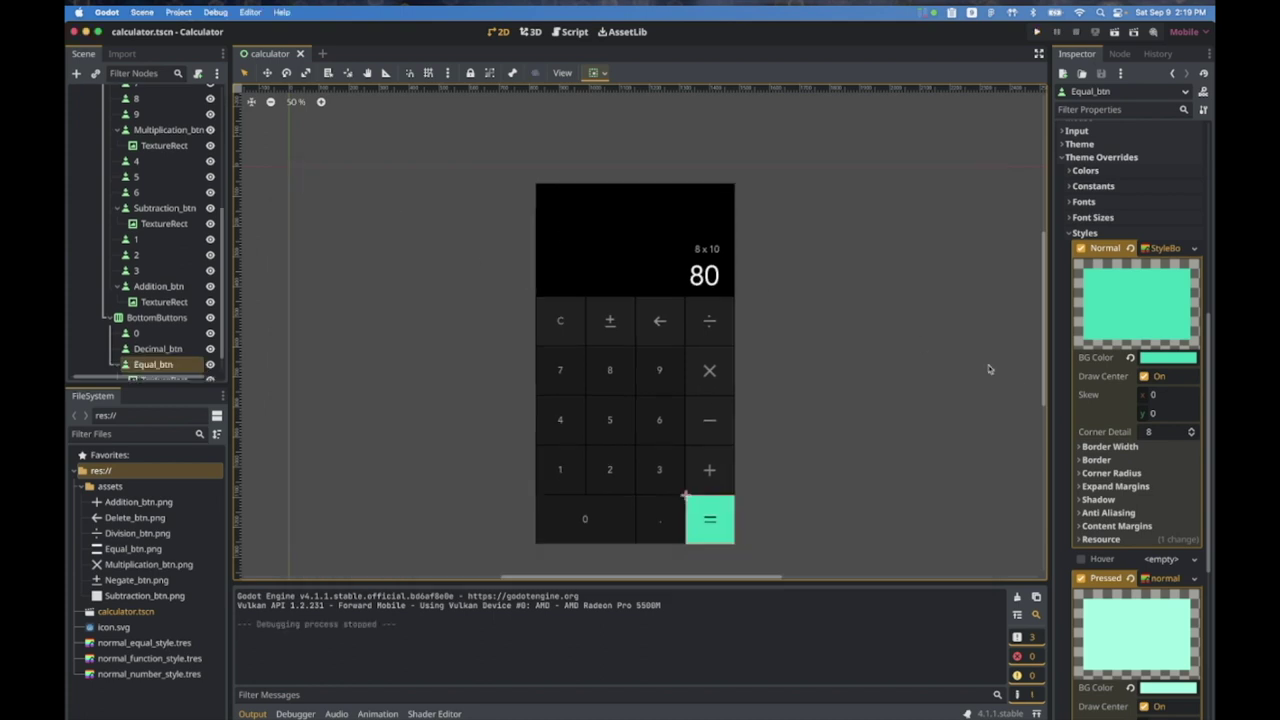
scroll(1165, 410, down, 5)
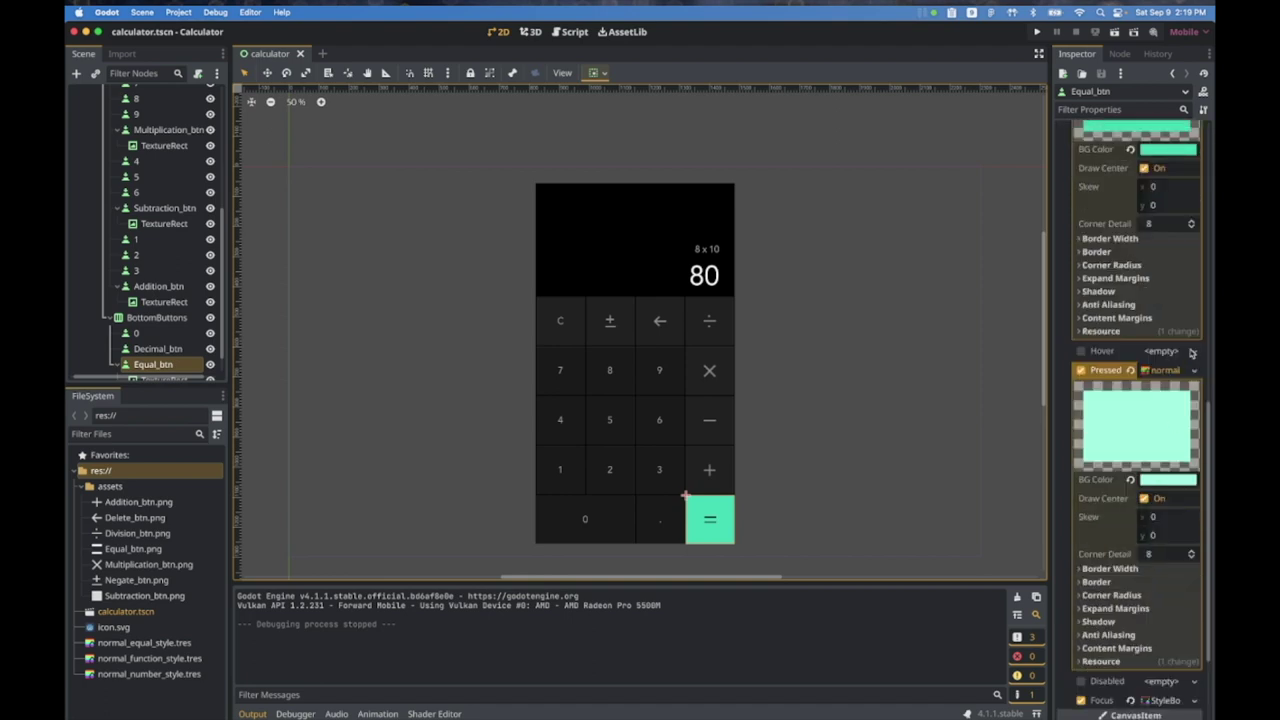
click(1194, 352)
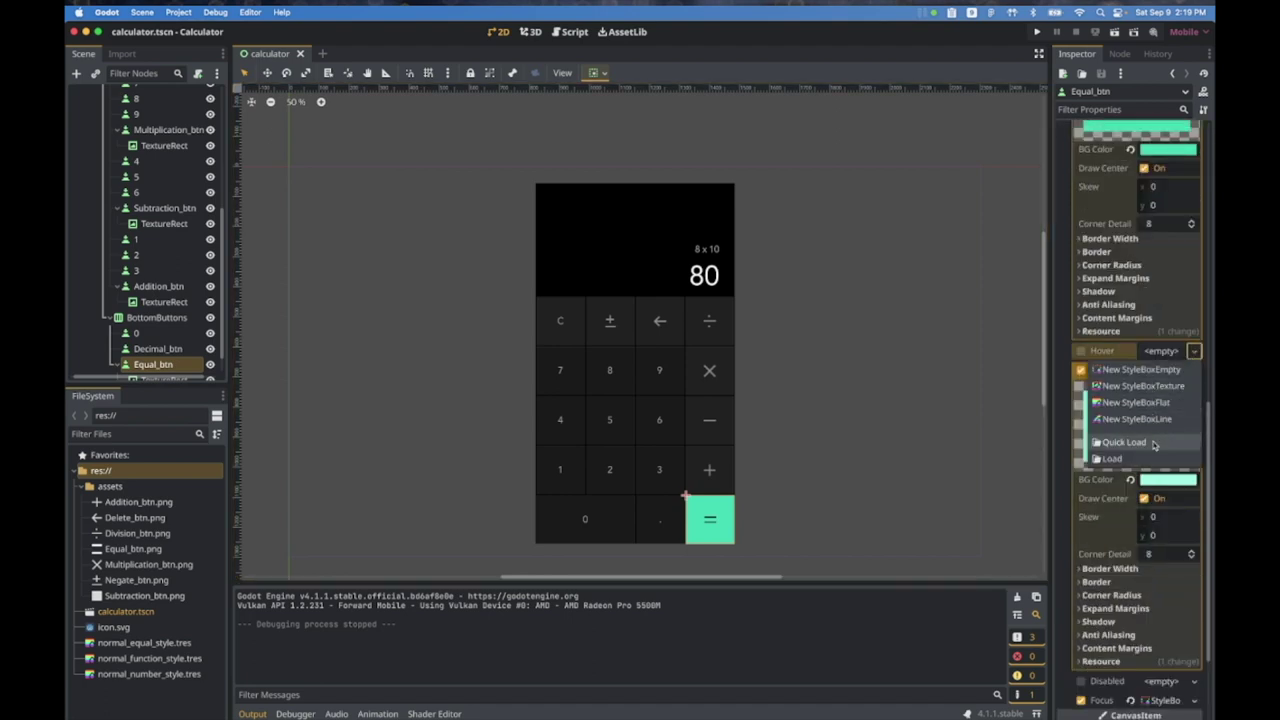
click(1074, 502)
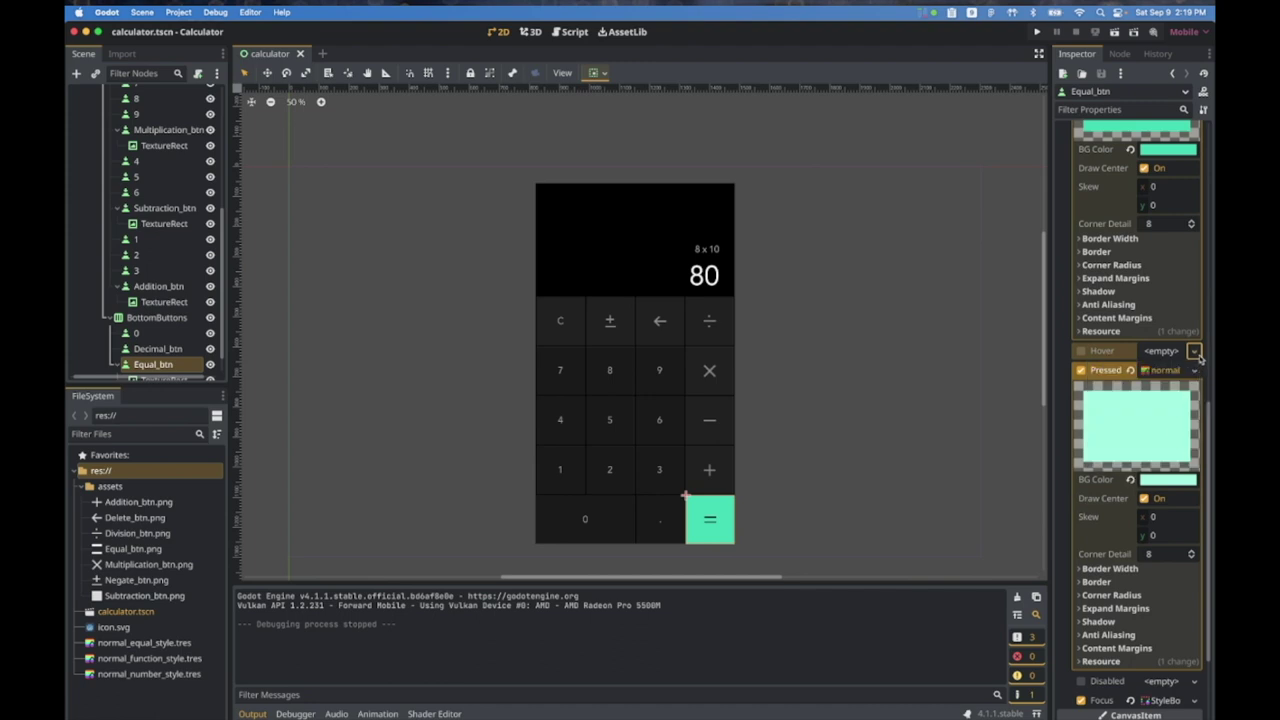
click(1179, 480)
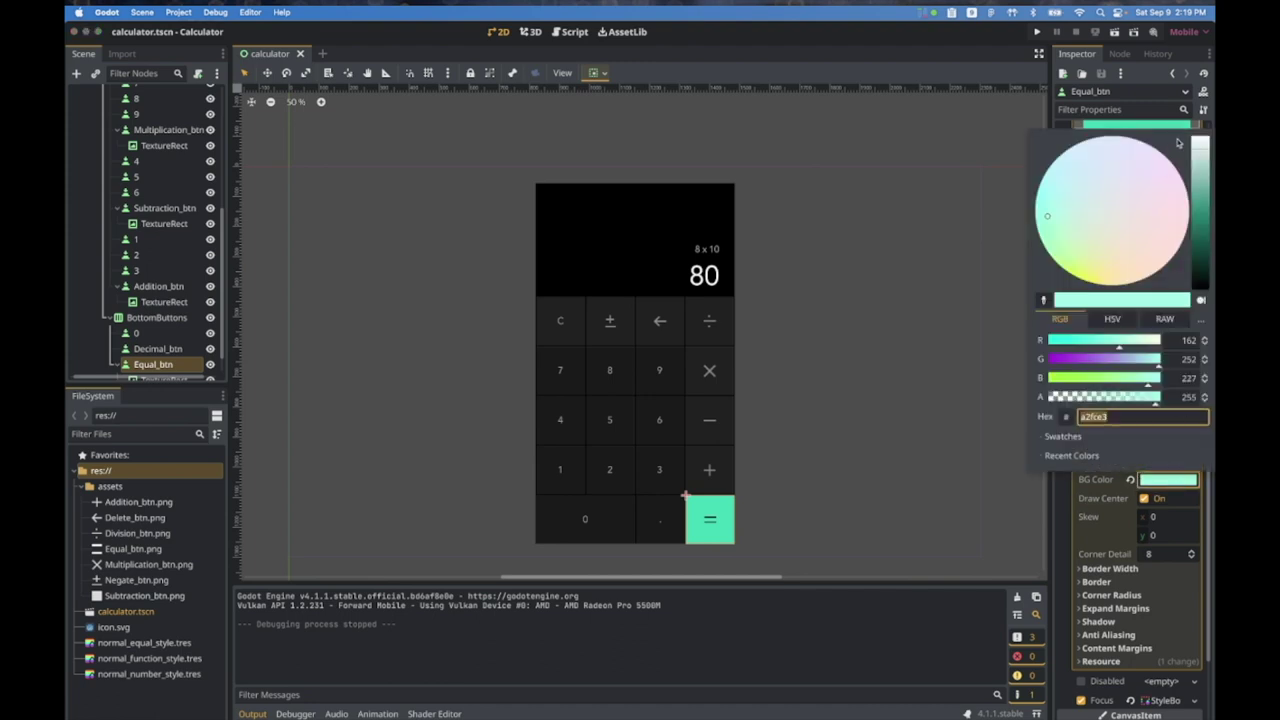
drag(1200, 142, 1204, 238)
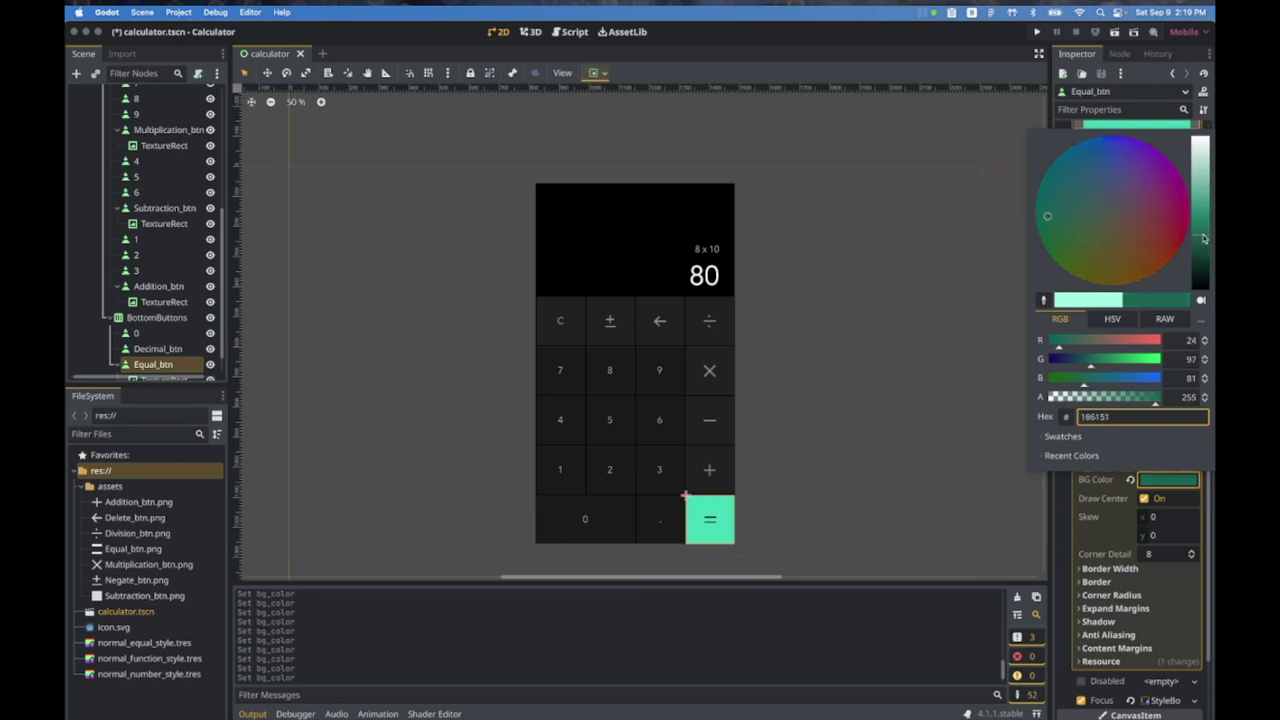
click(1059, 500)
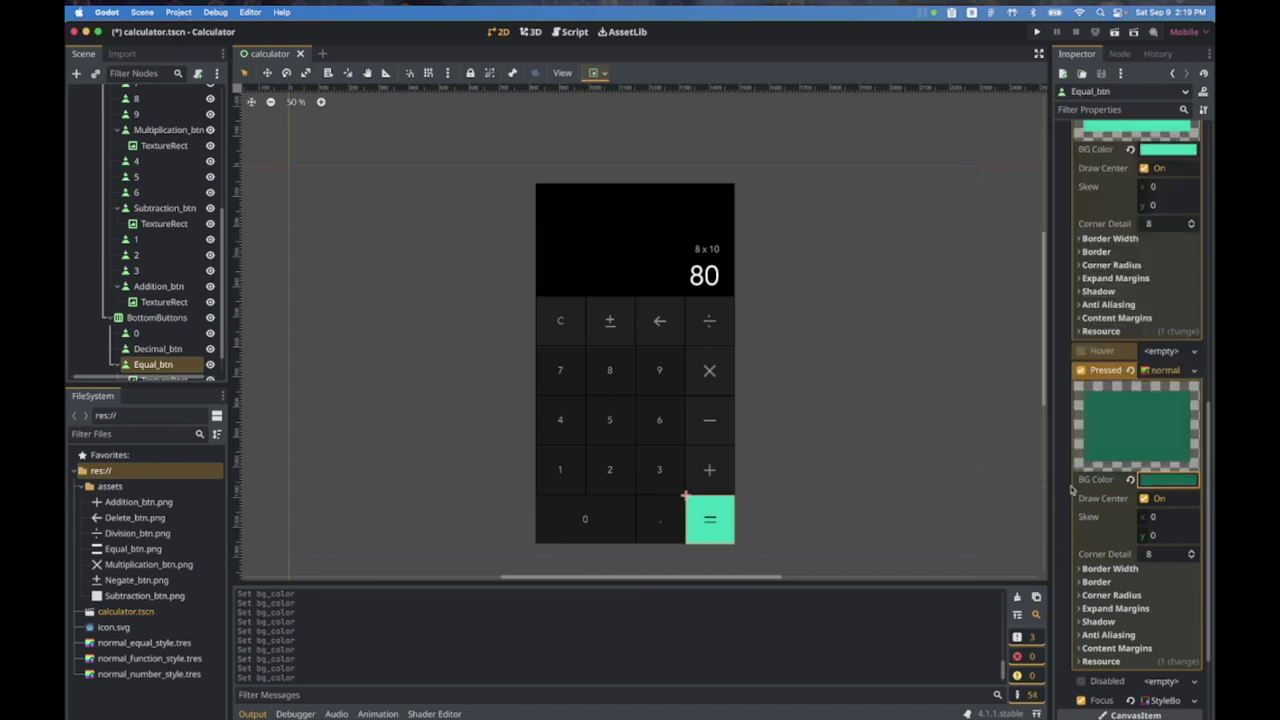
Step: Quick Load normal_equal_style.tres into the Hover slot and inspect its background colour
click(1195, 352)
click(1147, 449)
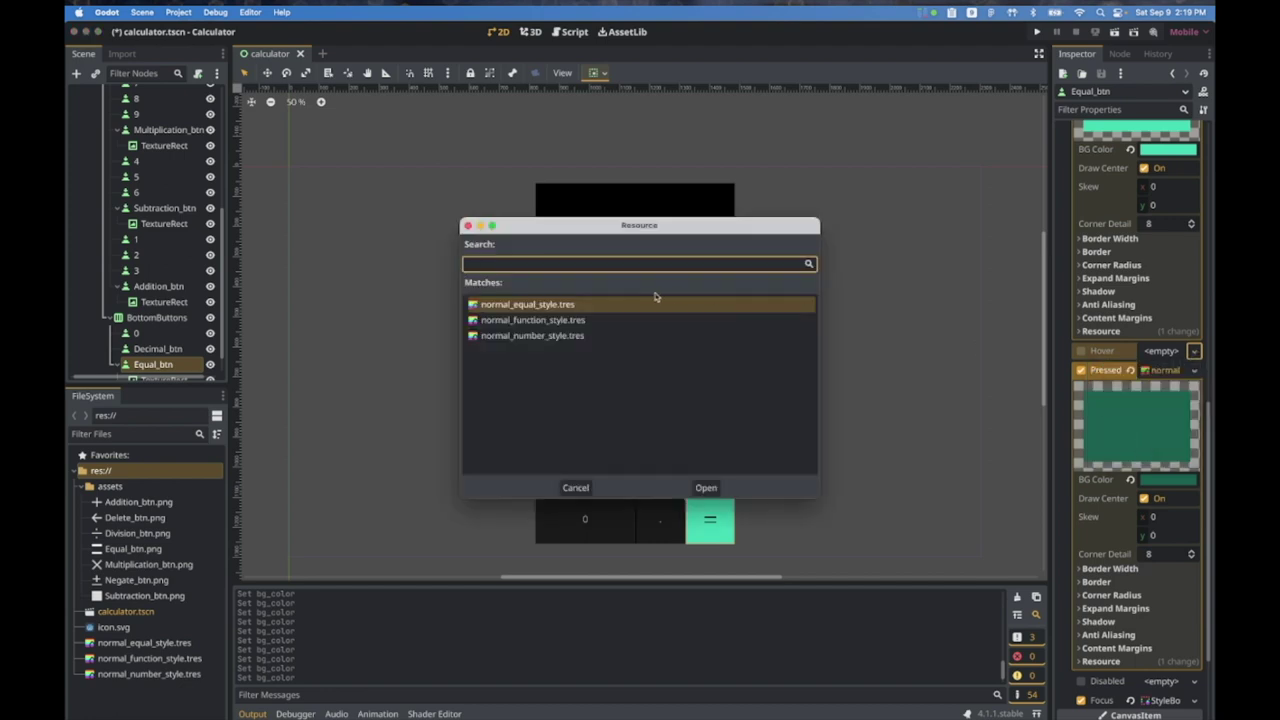
double_click(545, 319)
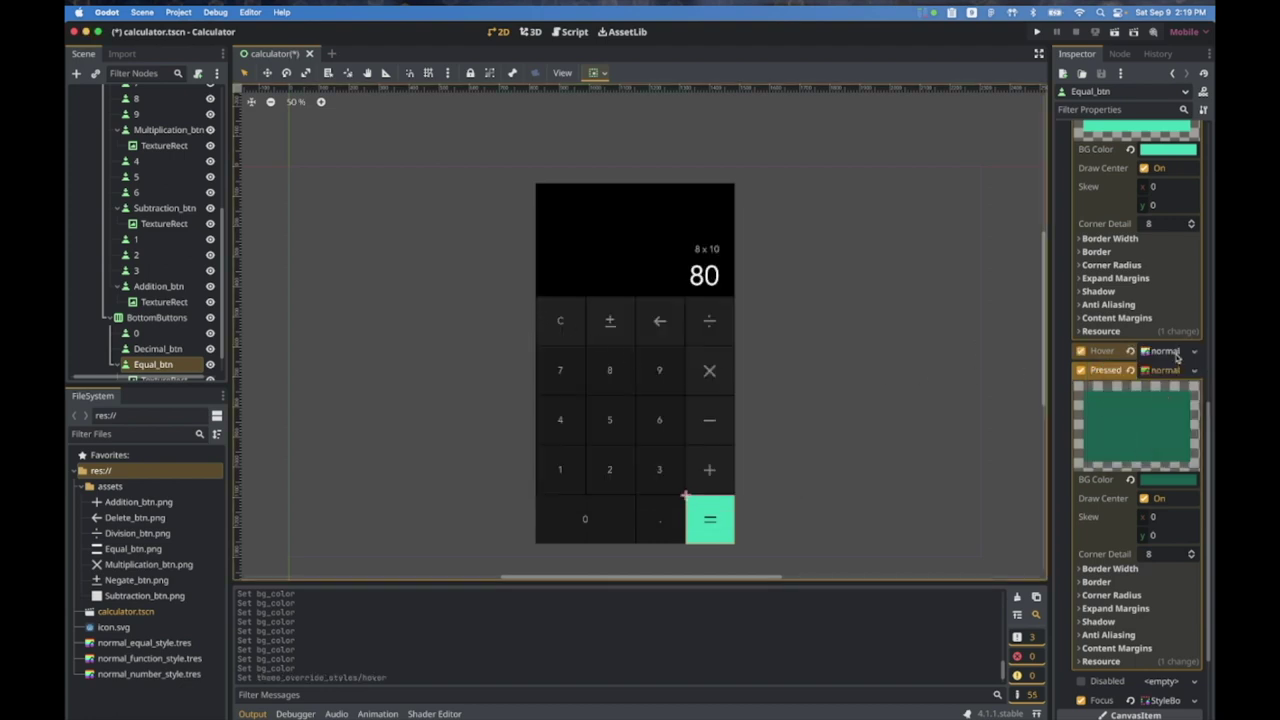
click(1165, 351)
click(1157, 459)
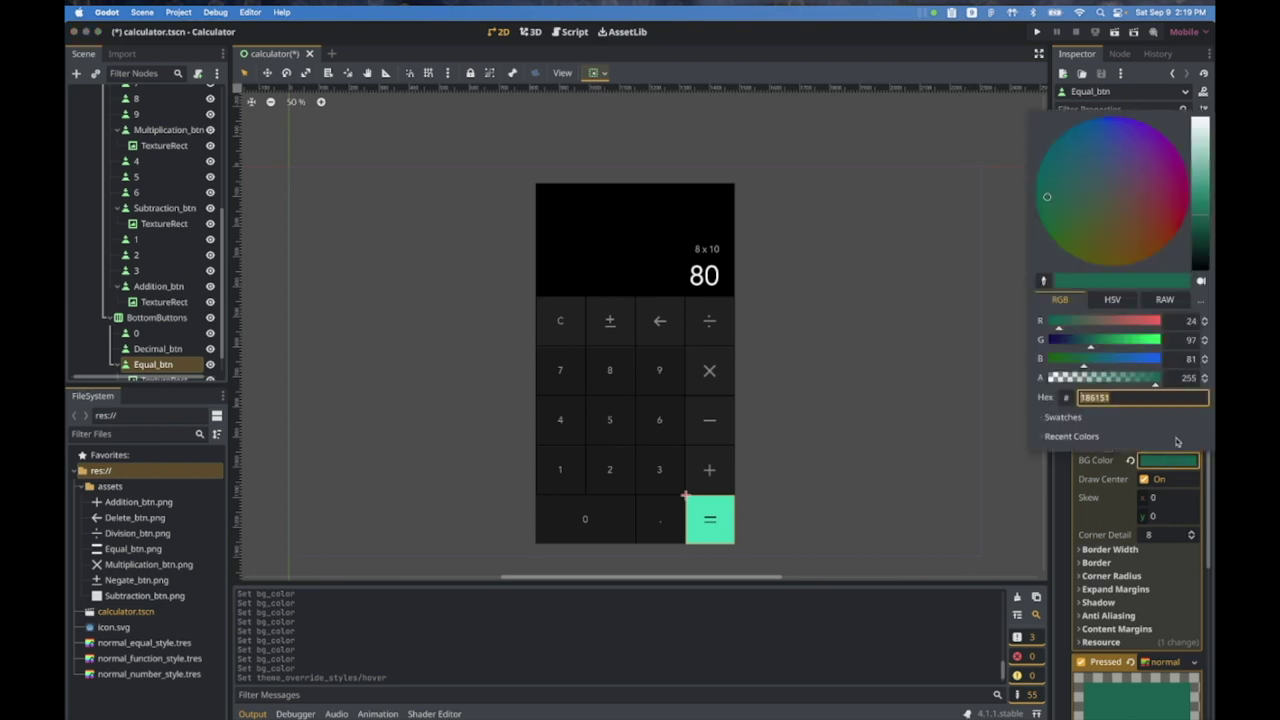
click(1070, 472)
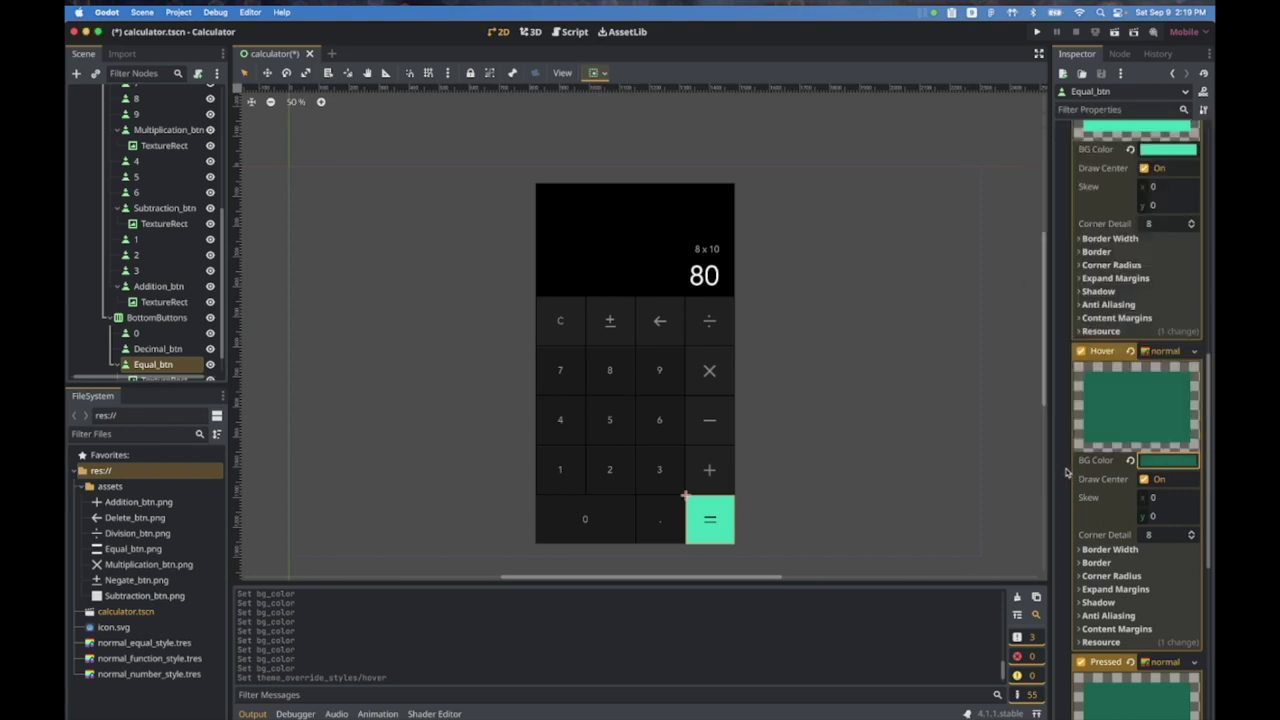
click(1193, 351)
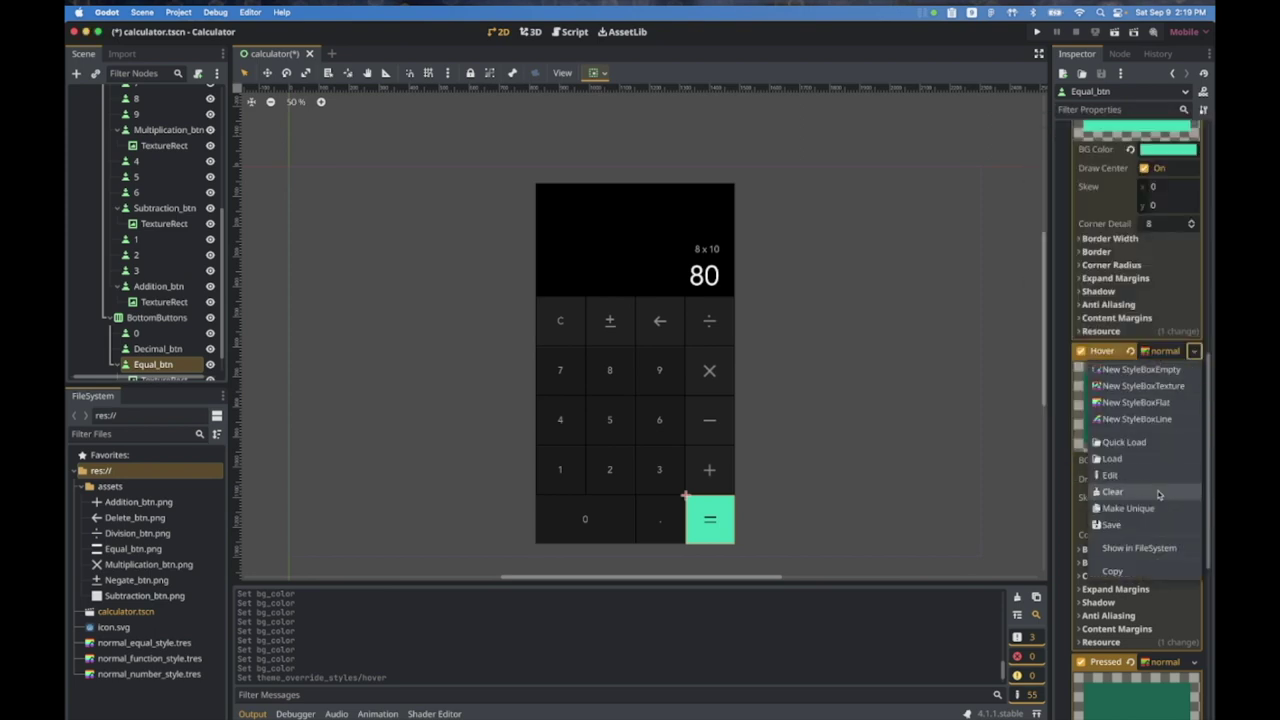
Step: Make the Hover style unique and save it as hover_equal_style.tres
click(1128, 508)
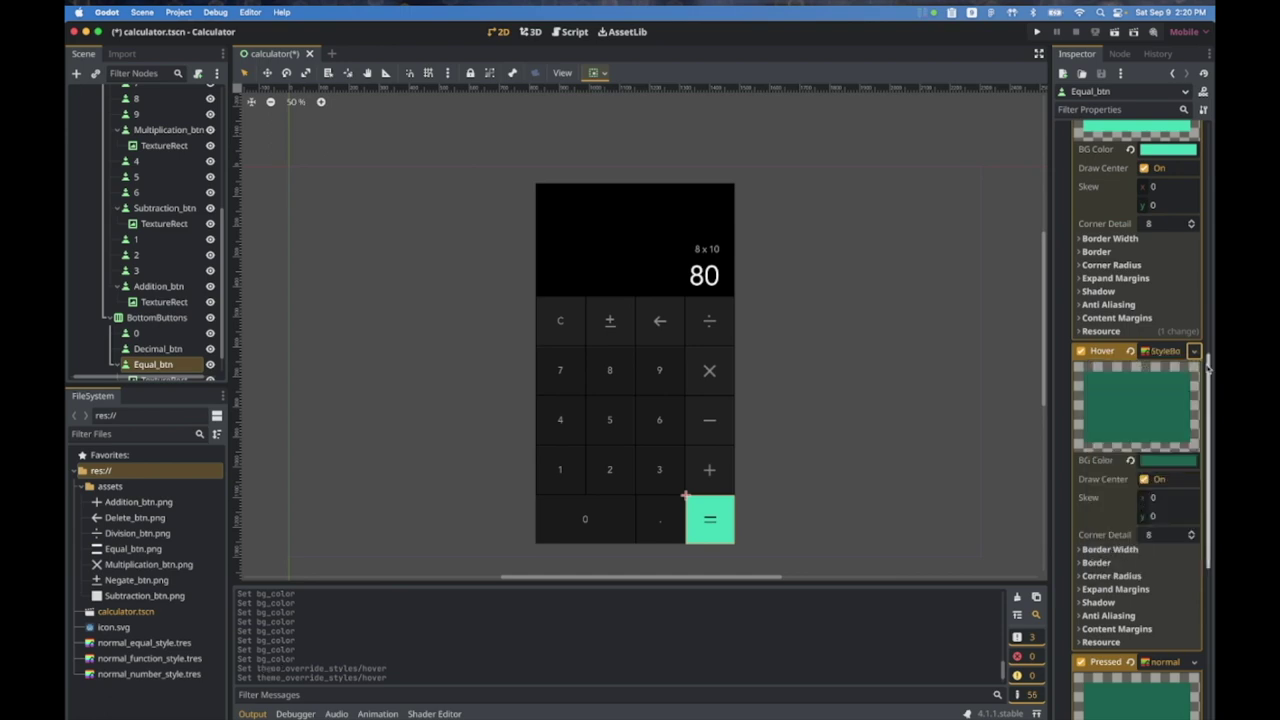
click(1193, 351)
click(1110, 524)
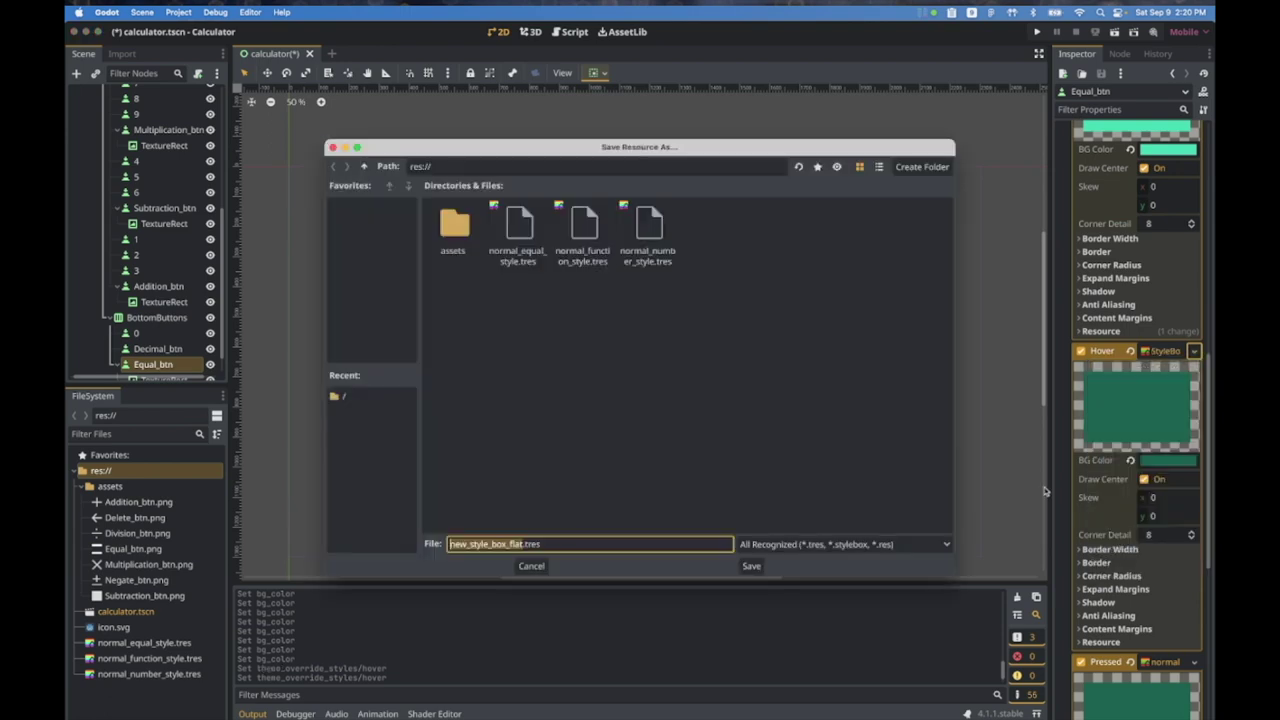
click(530, 262)
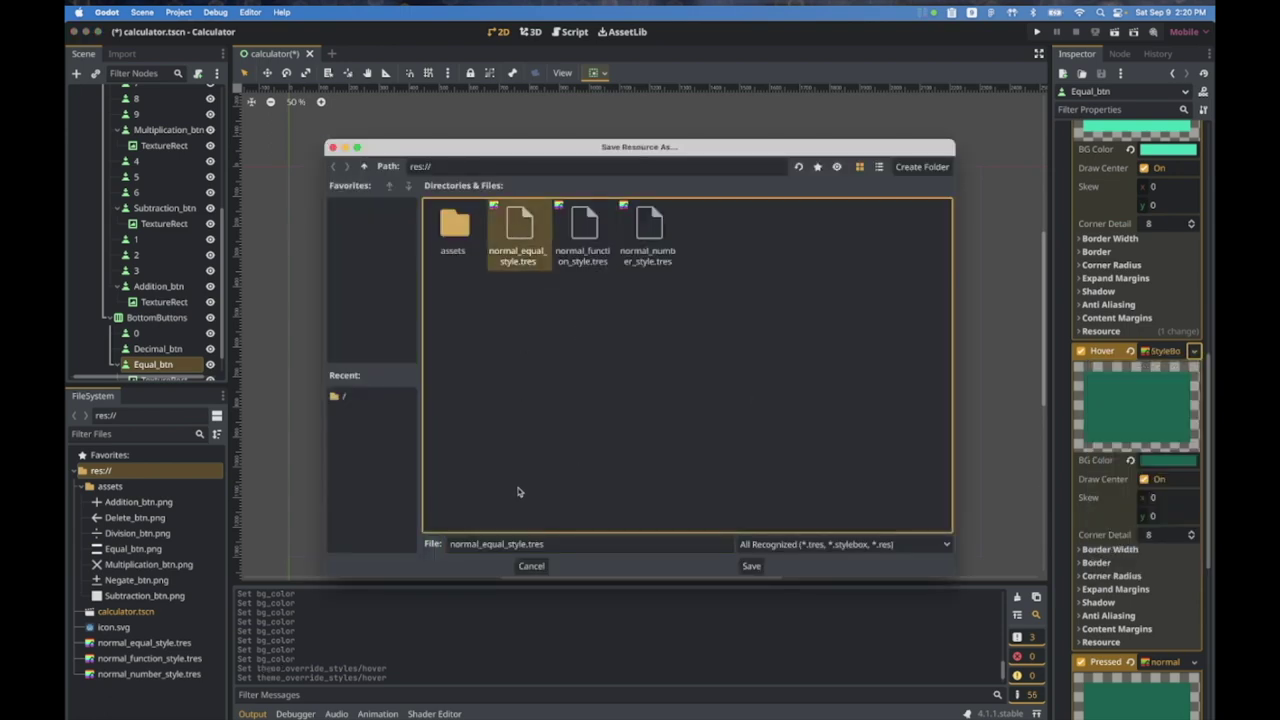
double_click(481, 546)
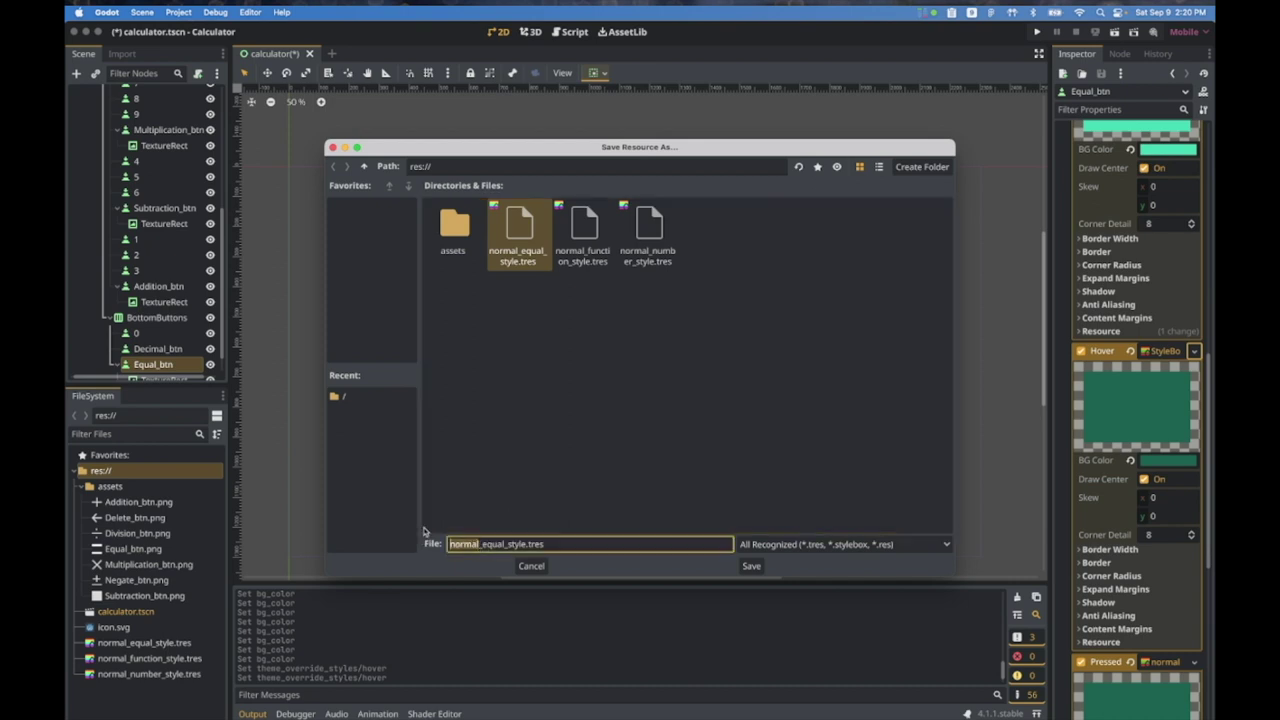
text(hover)
key(Return)
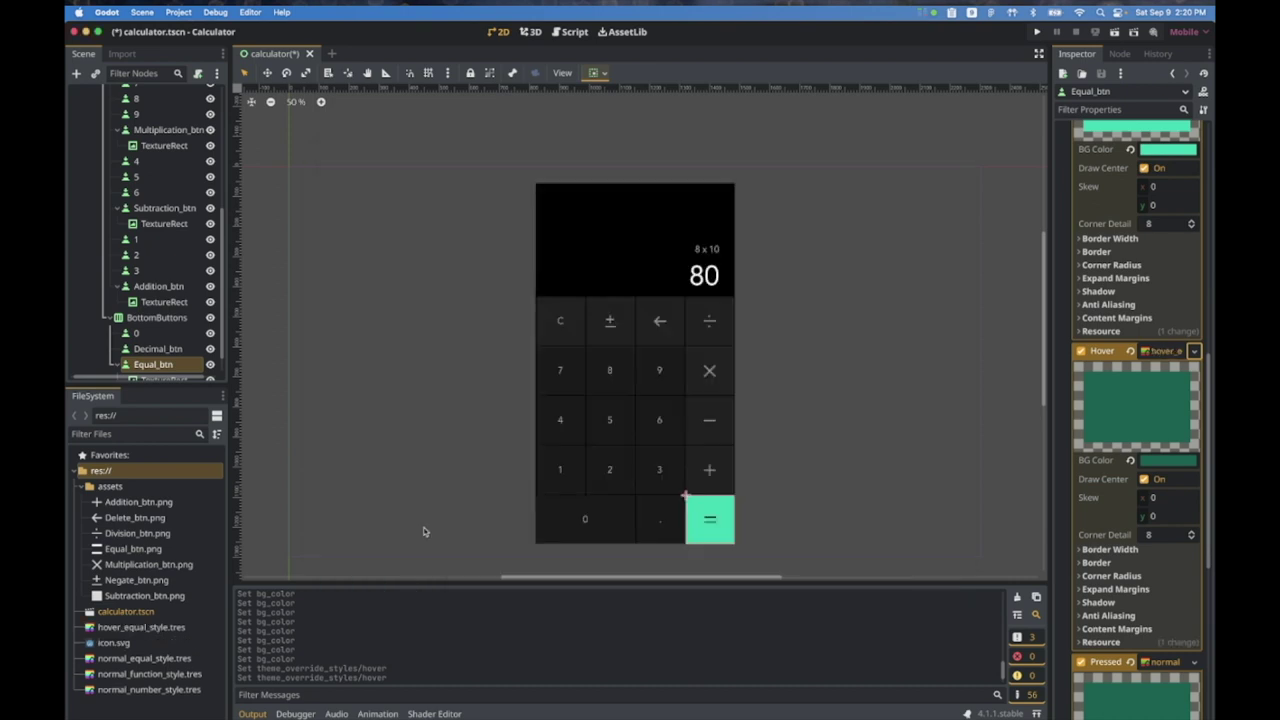
Step: Make the Pressed style unique and save it as pressed_equal_style.tres
click(1193, 664)
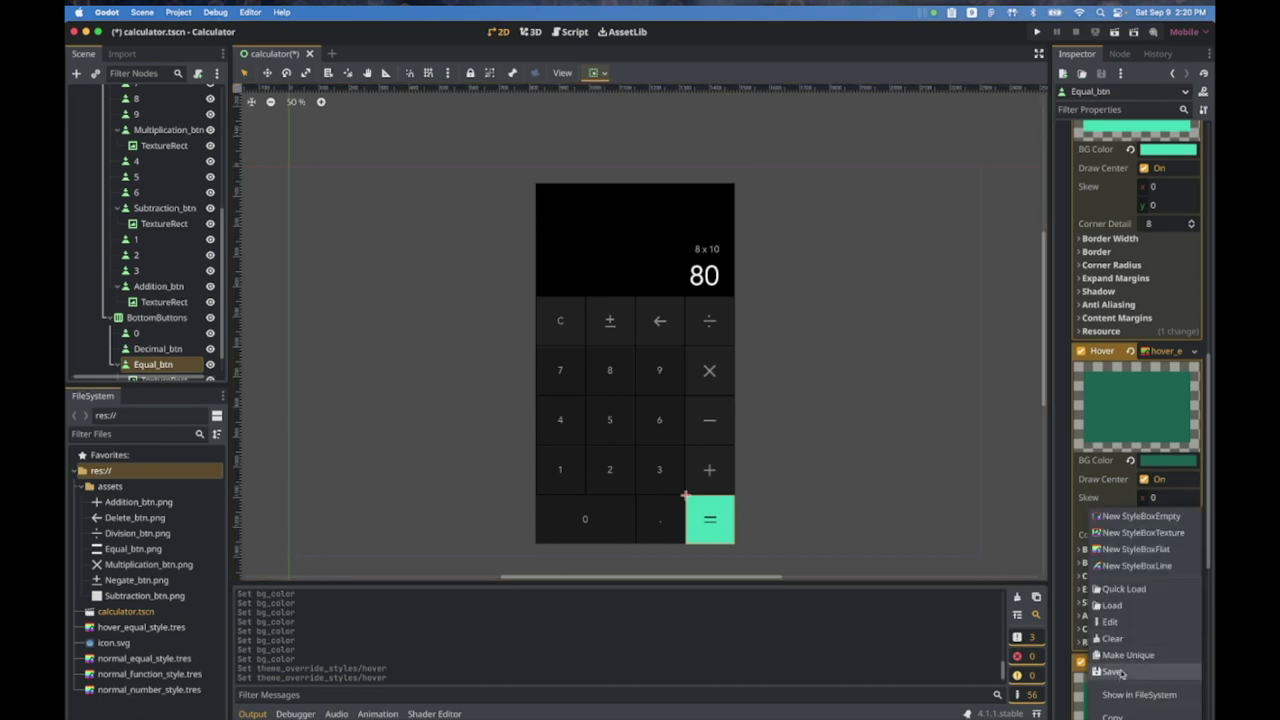
click(1125, 655)
click(1193, 664)
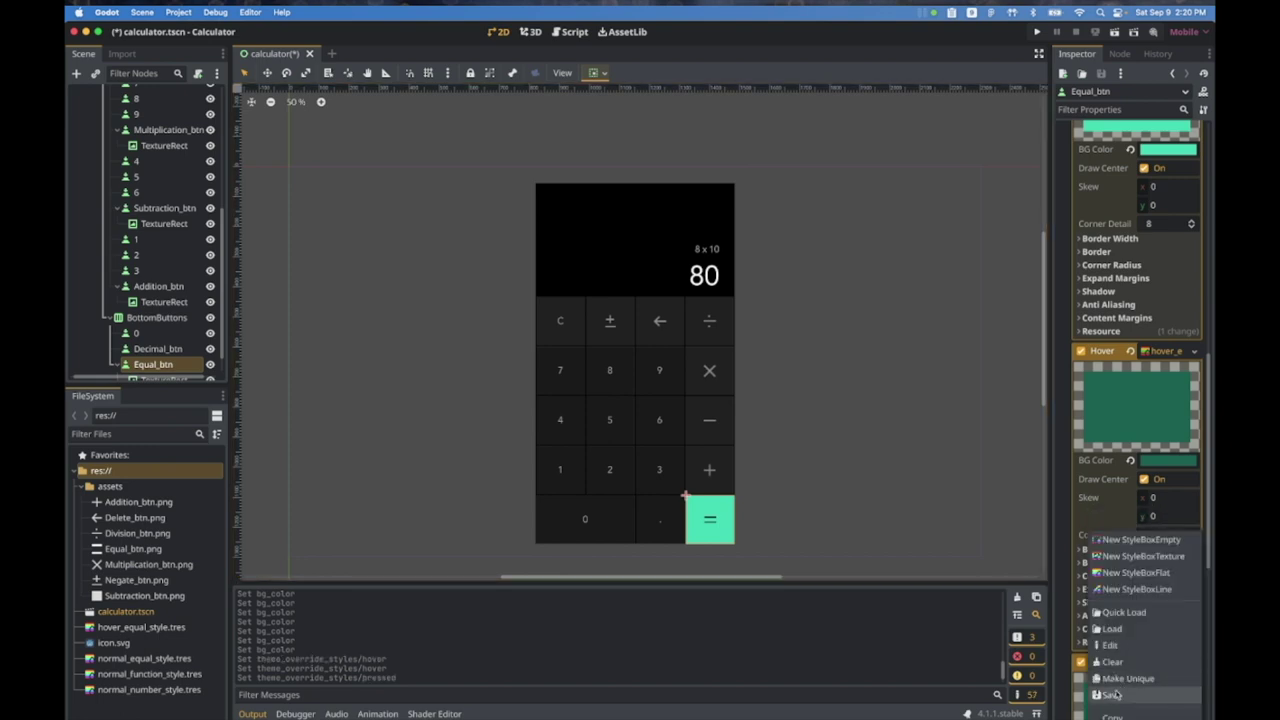
click(1112, 694)
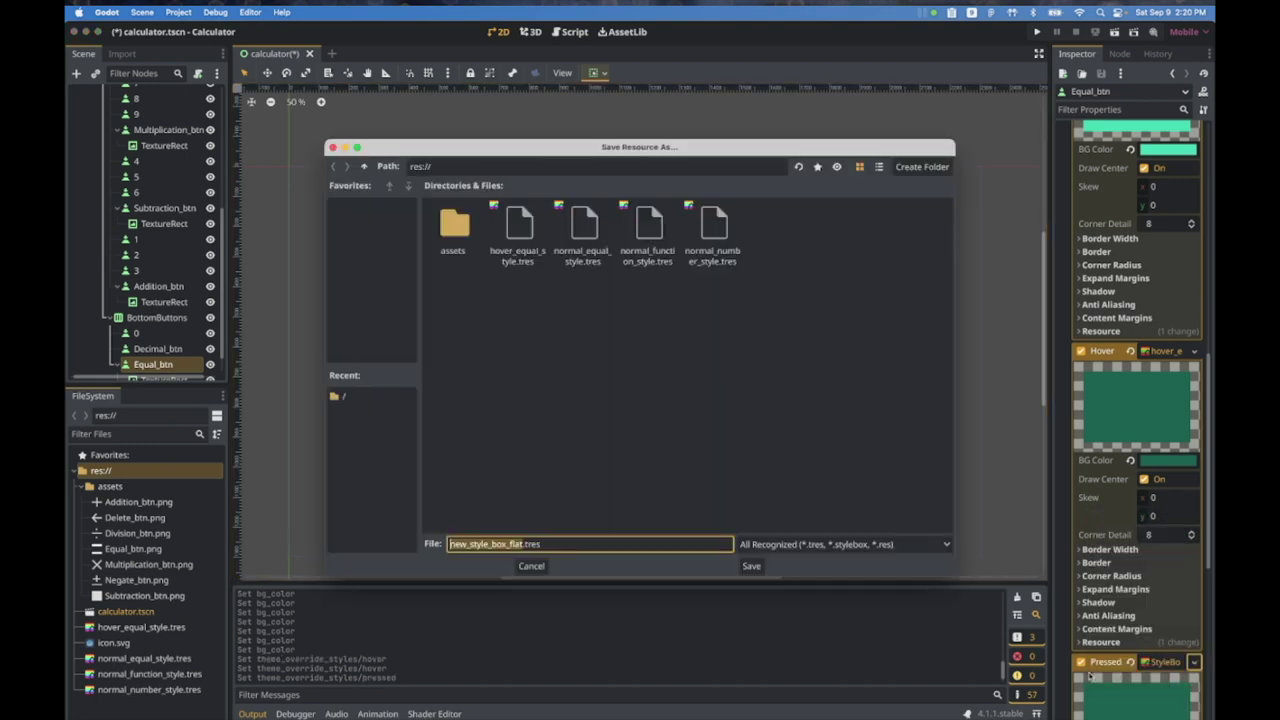
click(584, 227)
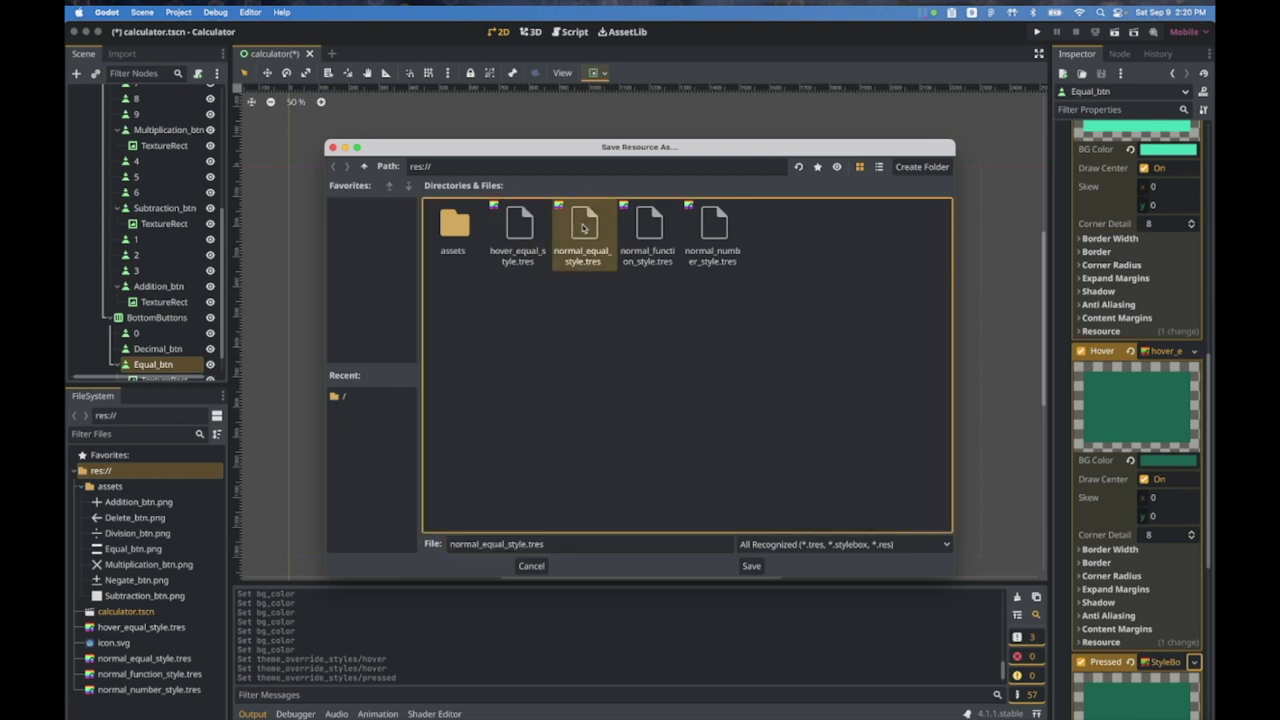
double_click(479, 544)
text(pressed)
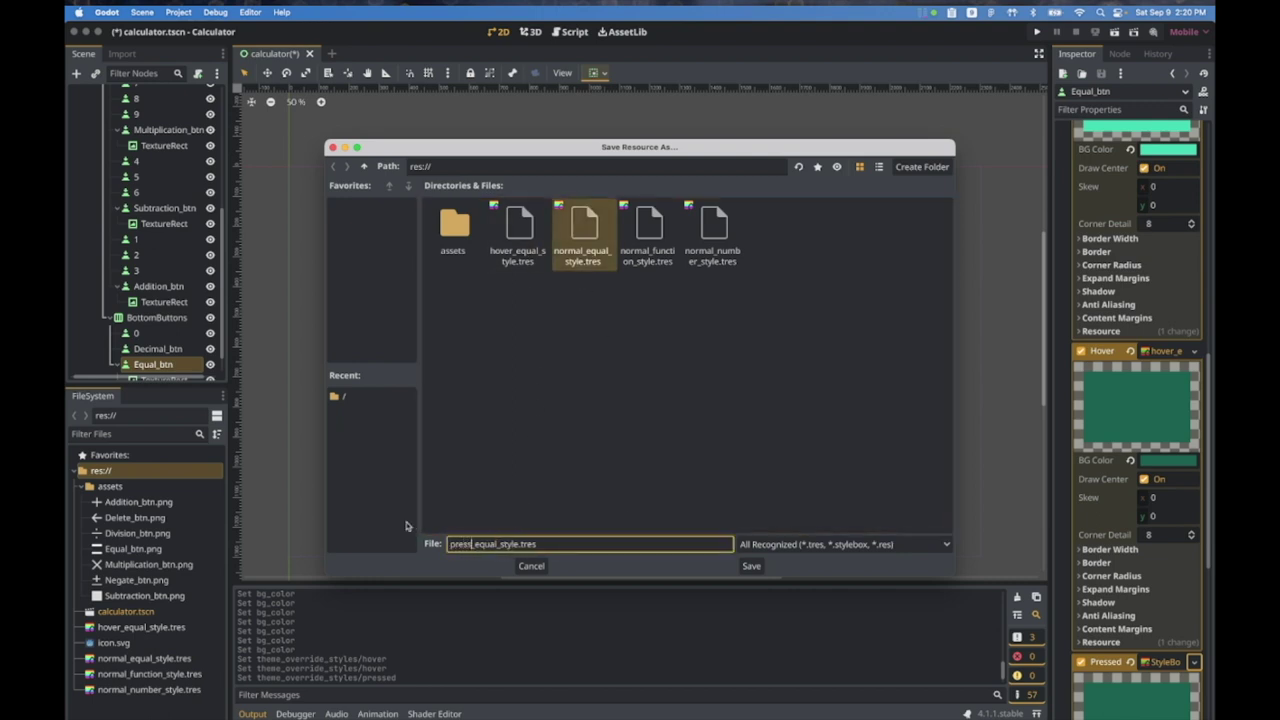
key(Return)
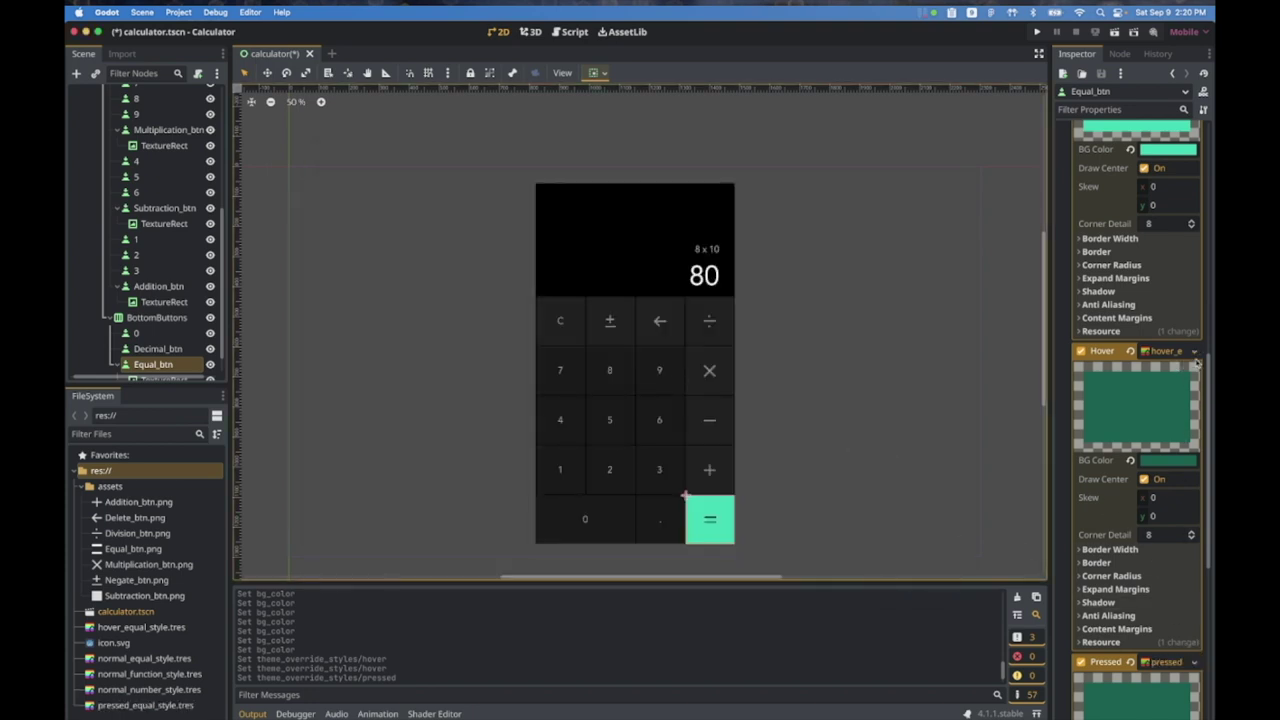
Step: Lighten the Hover background to pale mint 86fbdc and resave hover_equal_style.tres
click(1150, 465)
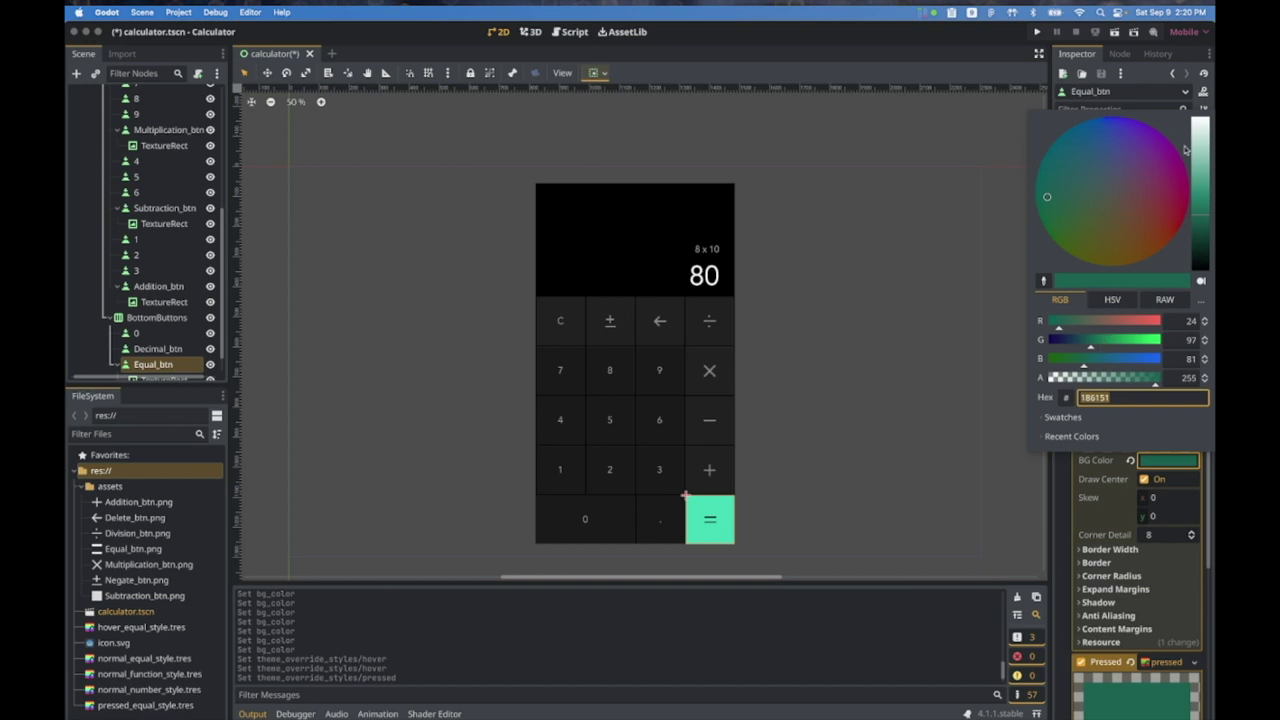
click(1200, 137)
drag(1201, 137, 1203, 135)
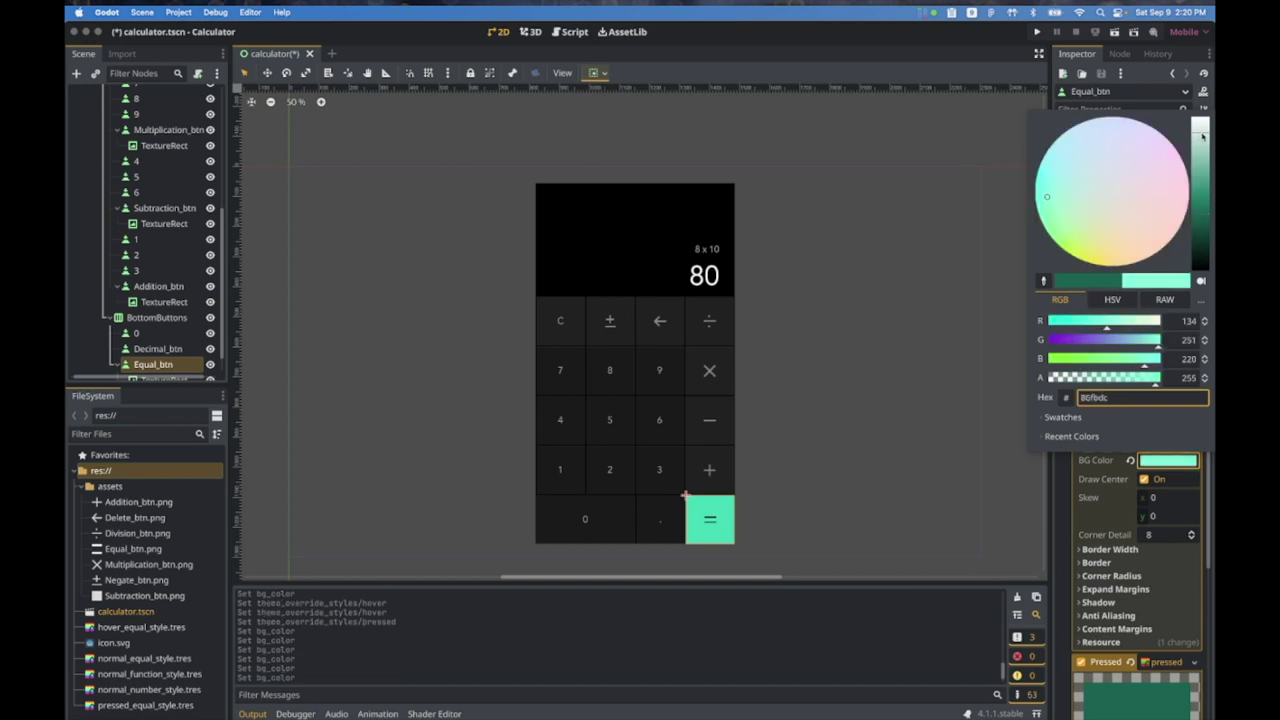
click(978, 184)
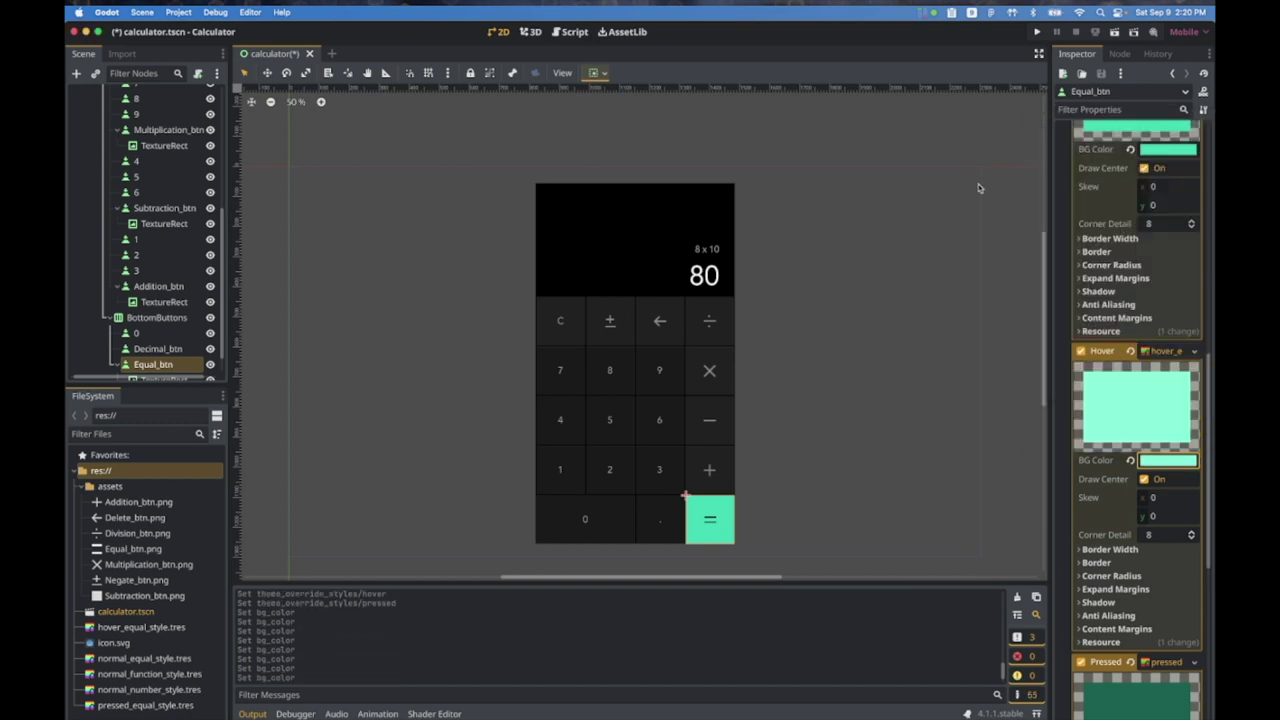
click(1194, 351)
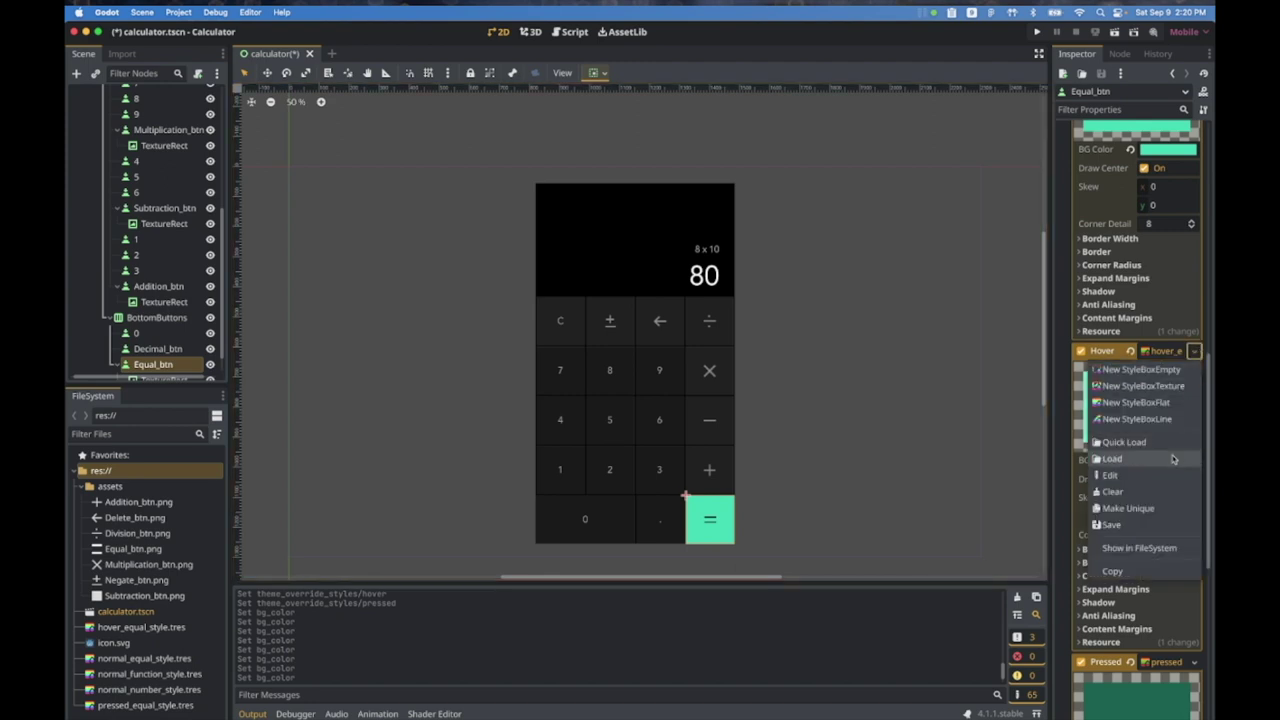
click(1112, 525)
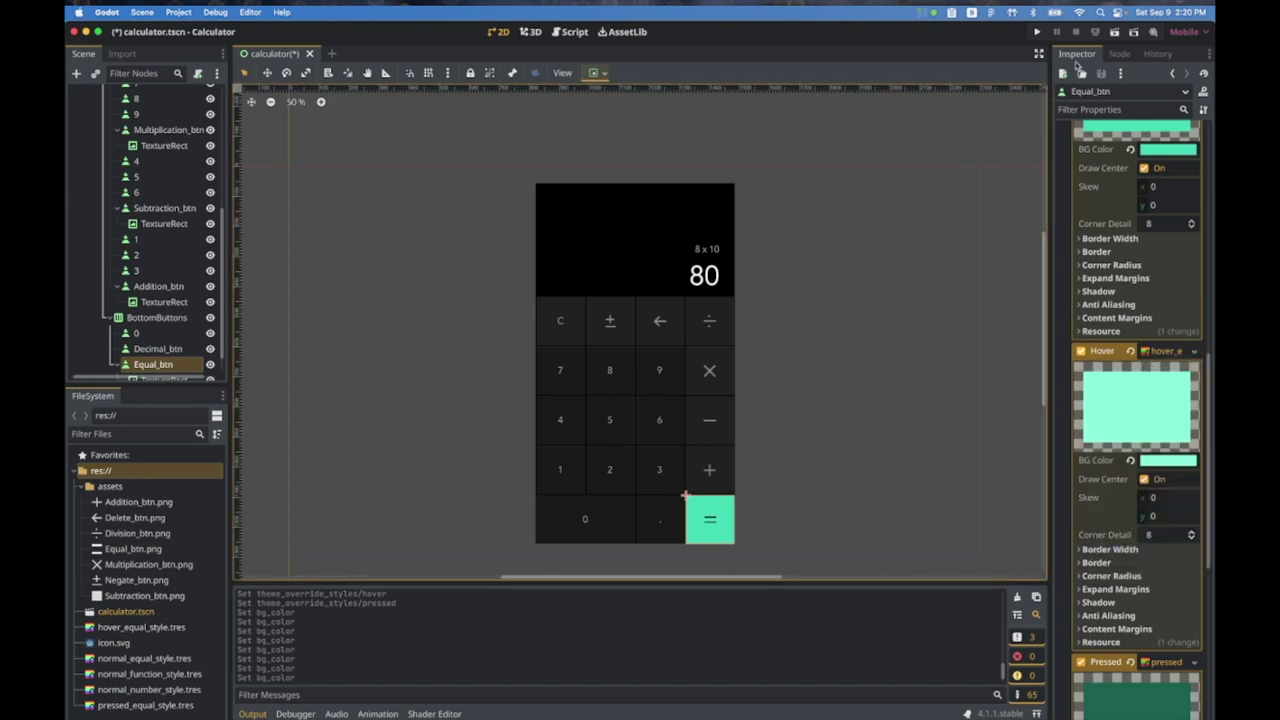
Step: Run the project, press the = and + buttons to compare their greens, then close it
click(1035, 34)
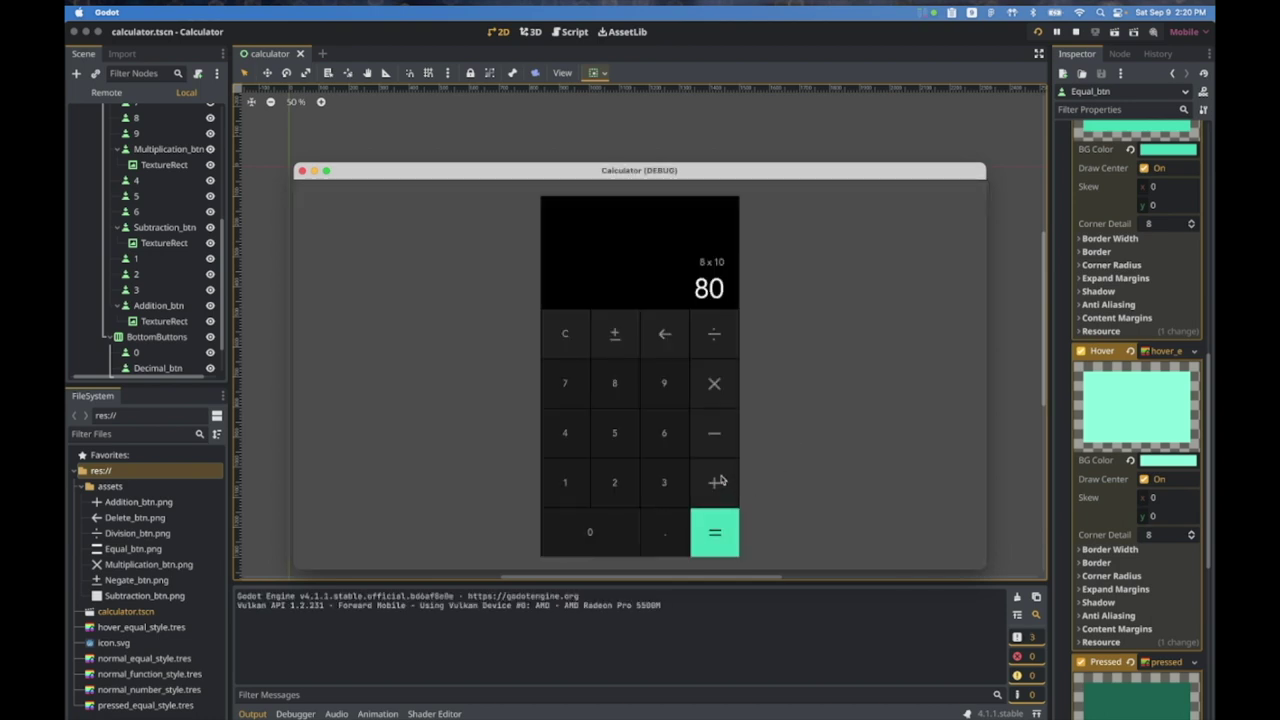
click(725, 521)
click(724, 480)
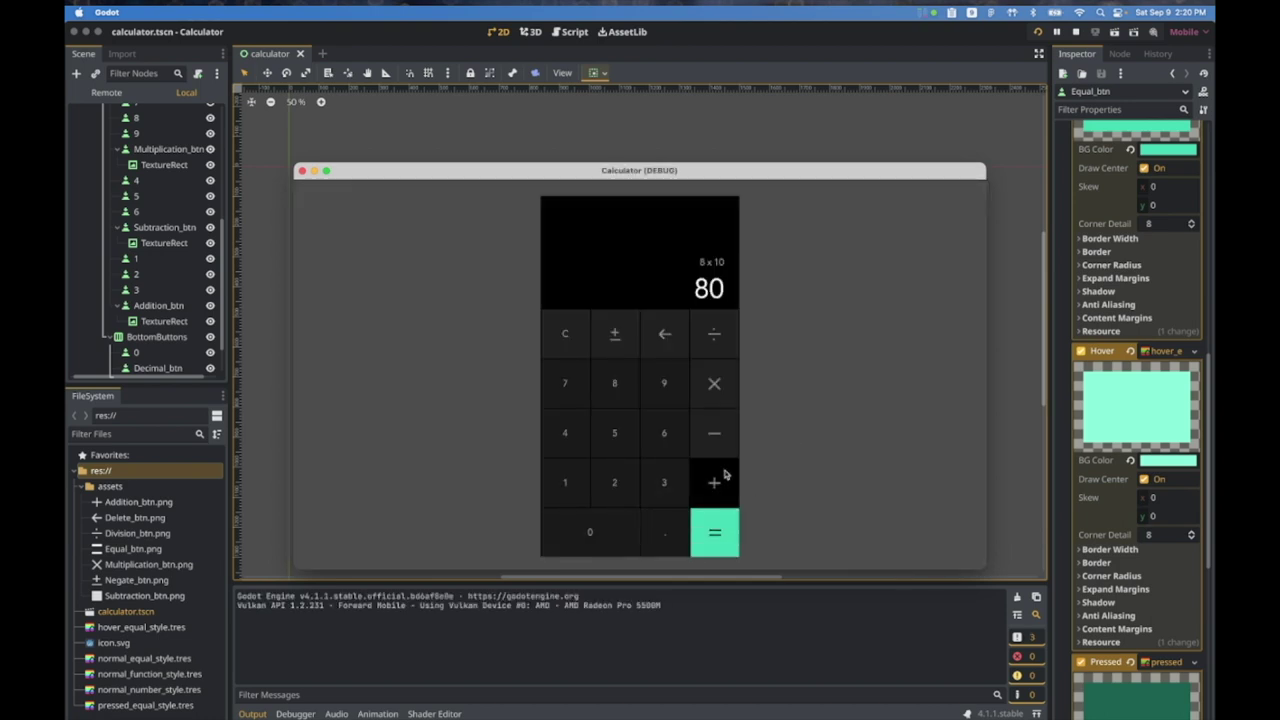
click(725, 537)
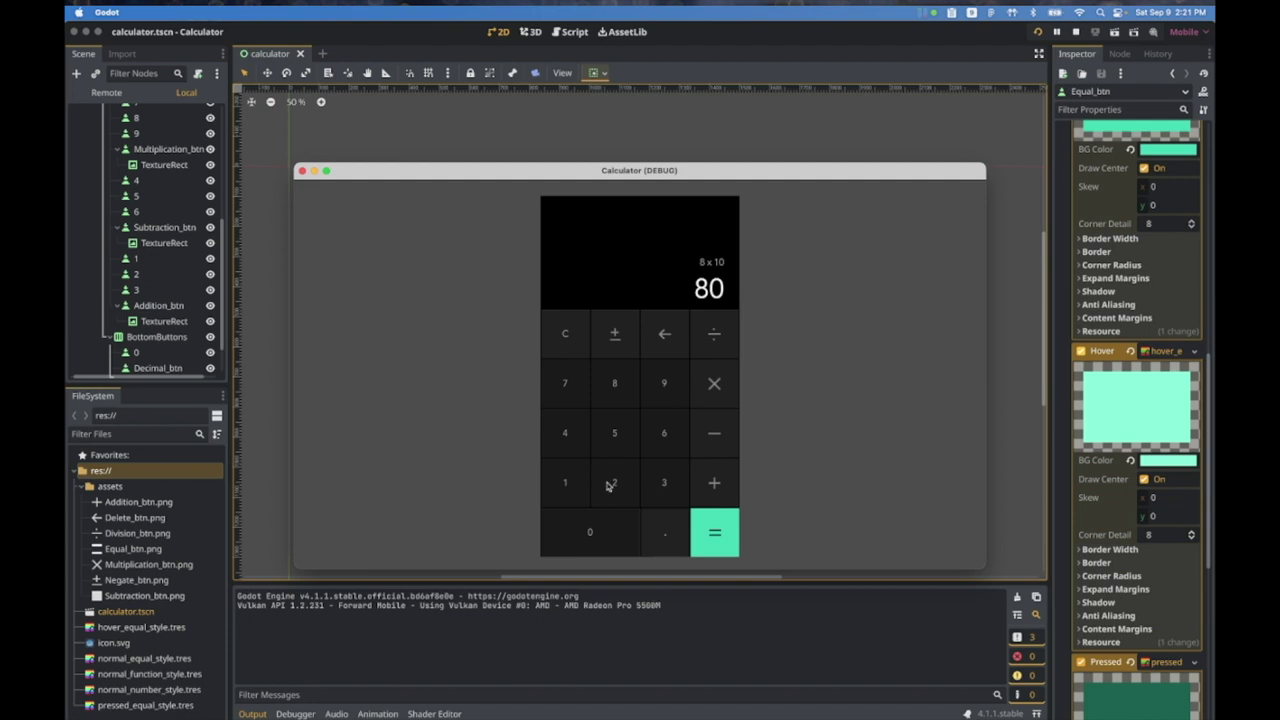
click(303, 172)
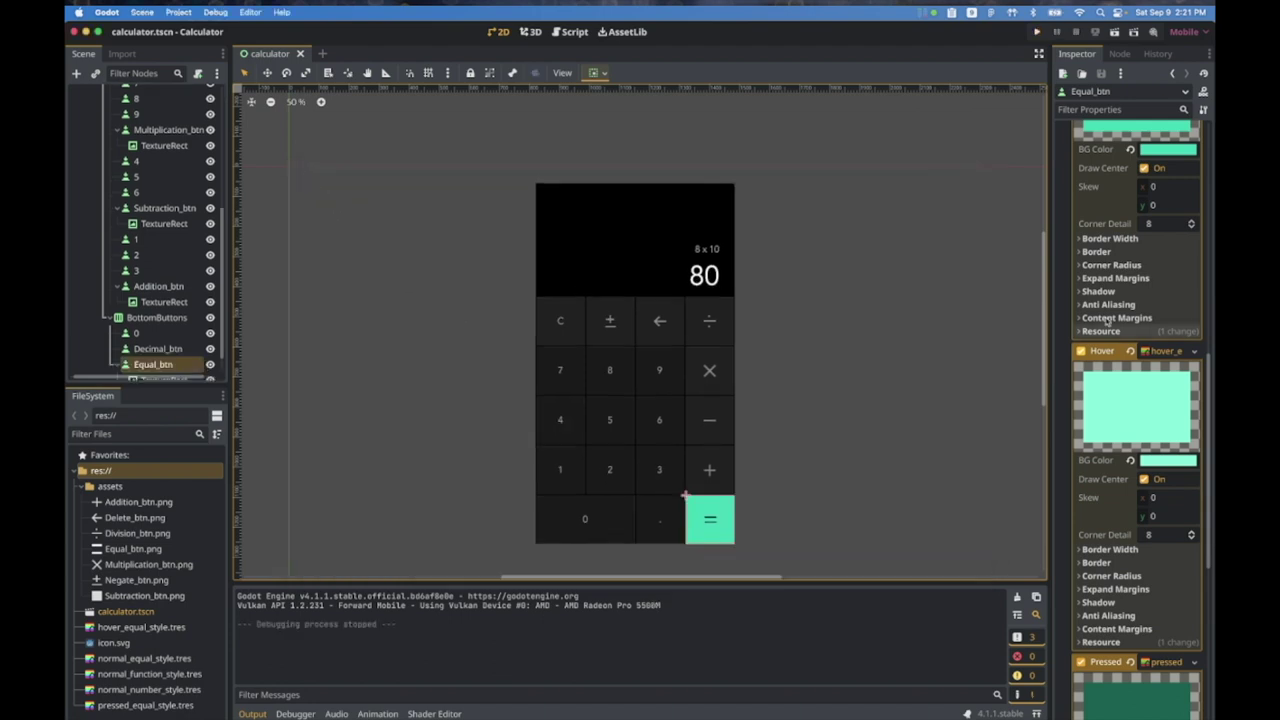